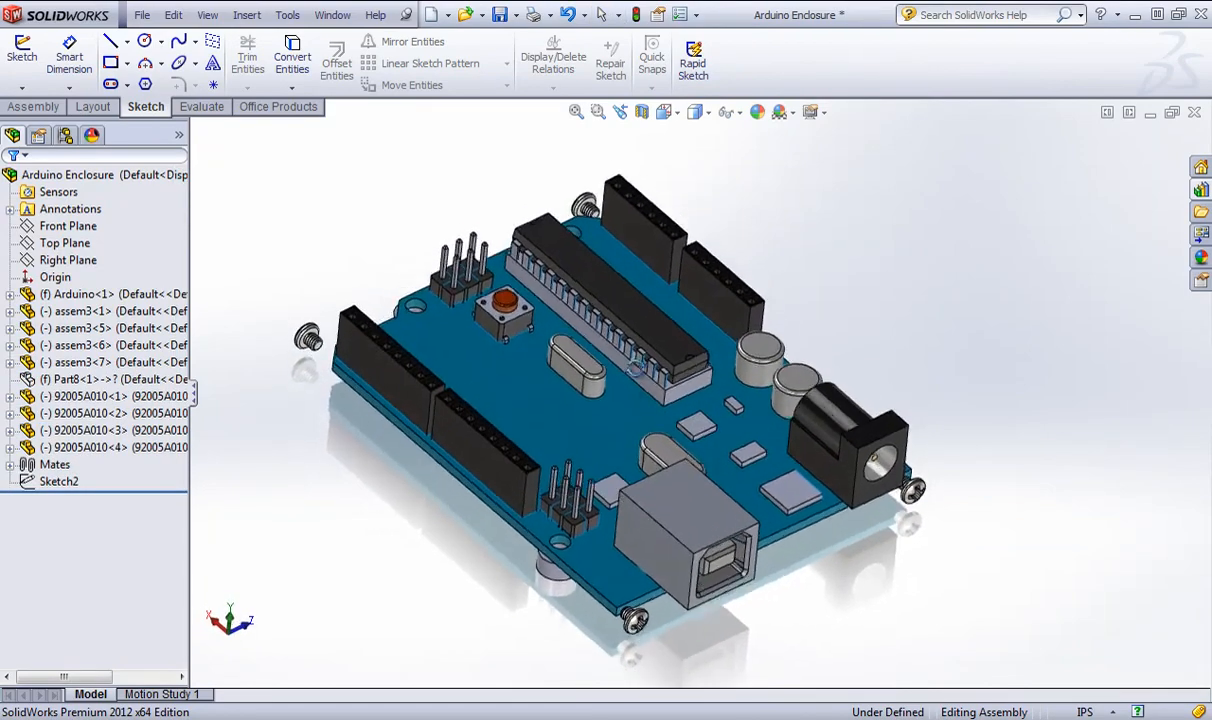
Show the hidden sheet-metal enclosure component Part8 around the Arduino board.
{"action": "right_click", "coordinate": [110, 379]}
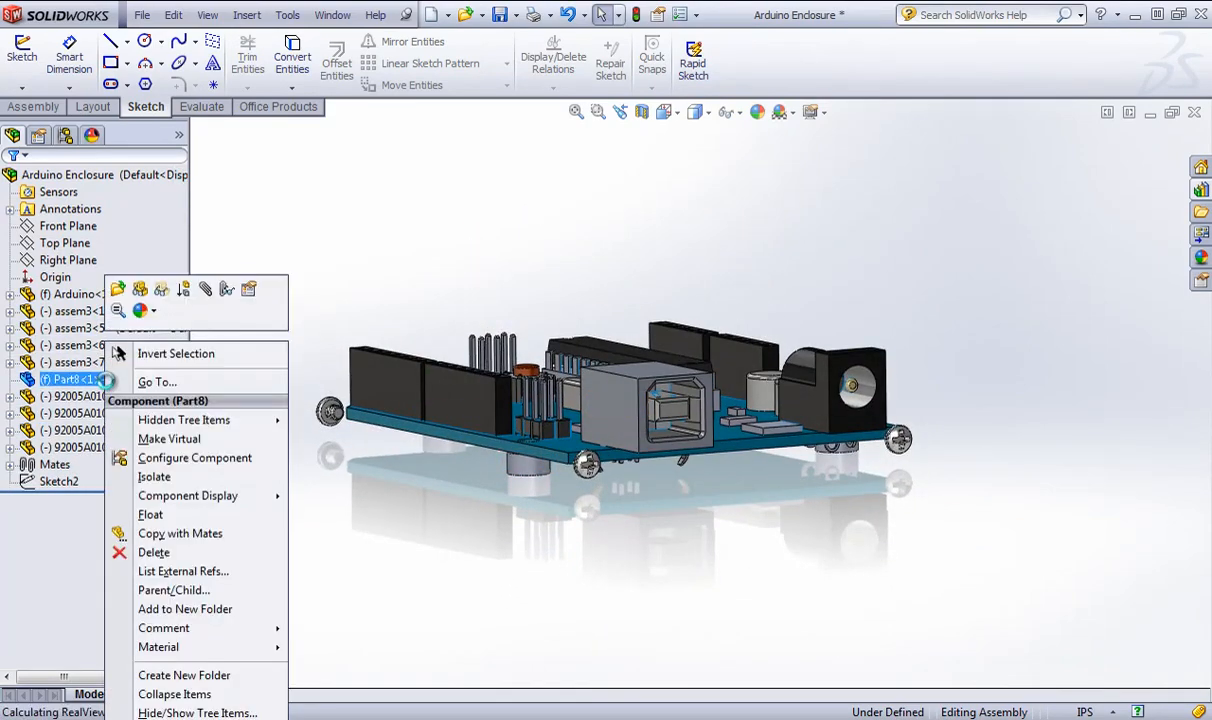
{"action": "left_click", "coordinate": [140, 287]}
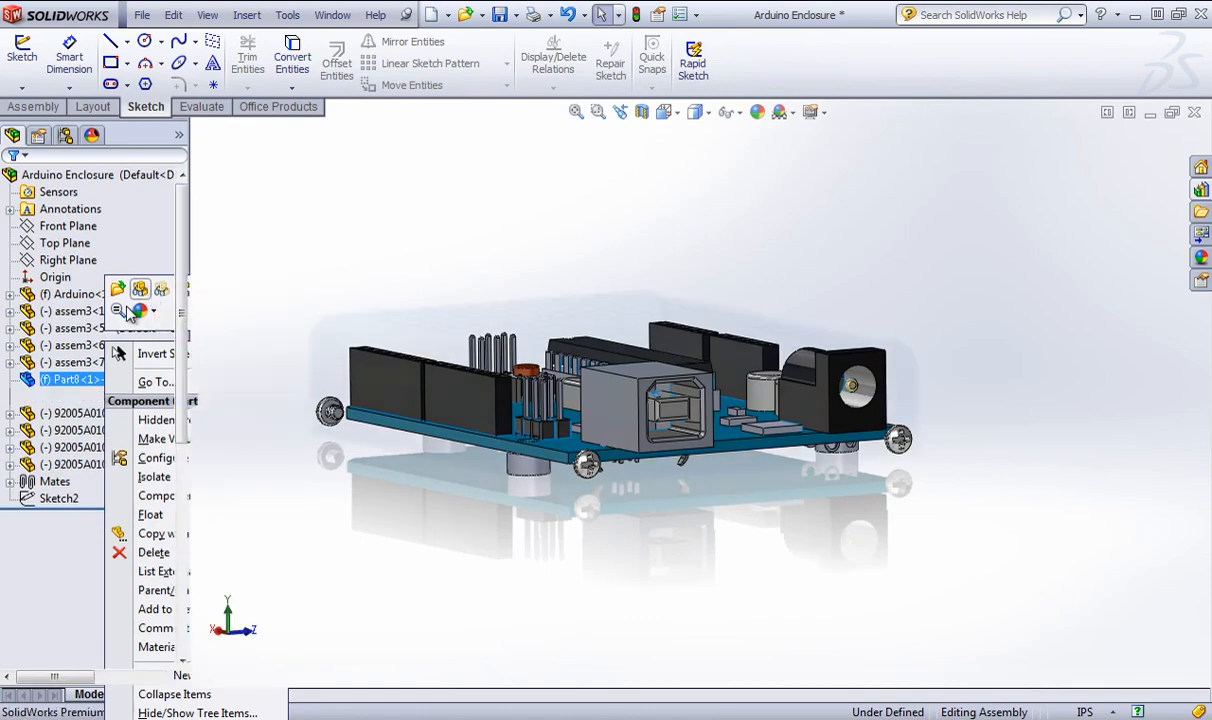
{"action": "middle_click_drag", "start_coordinate": [287, 238], "coordinate": [547, 513]}
{"action": "scroll", "coordinate": [547, 513], "scroll_direction": "down", "scroll_amount": 2}
{"action": "middle_click_drag", "start_coordinate": [362, 352], "coordinate": [465, 574]}
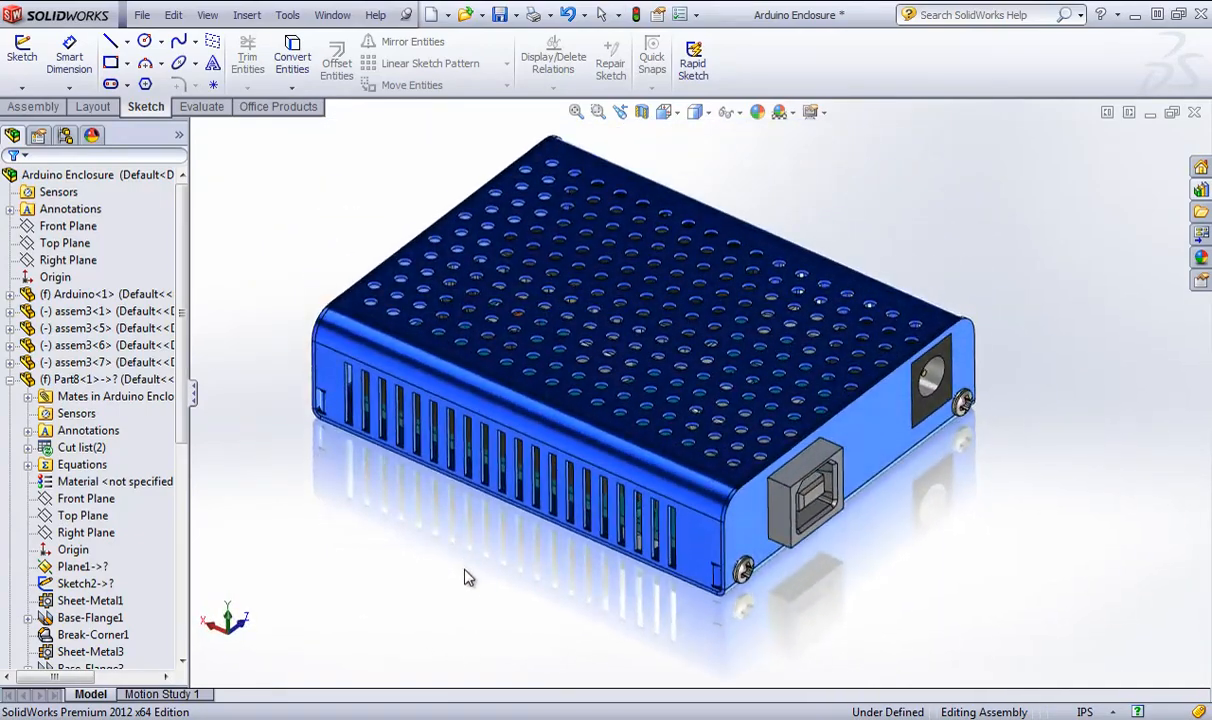
Examine the enclosure's perforated top, slotted sides, closed rear wall and the end panel with the USB and power connectors.
{"action": "scroll", "coordinate": [687, 512], "scroll_direction": "up", "scroll_amount": 2}
{"action": "scroll", "coordinate": [704, 318], "scroll_direction": "down", "scroll_amount": 2}
{"action": "scroll", "coordinate": [730, 480], "scroll_direction": "up", "scroll_amount": 2}
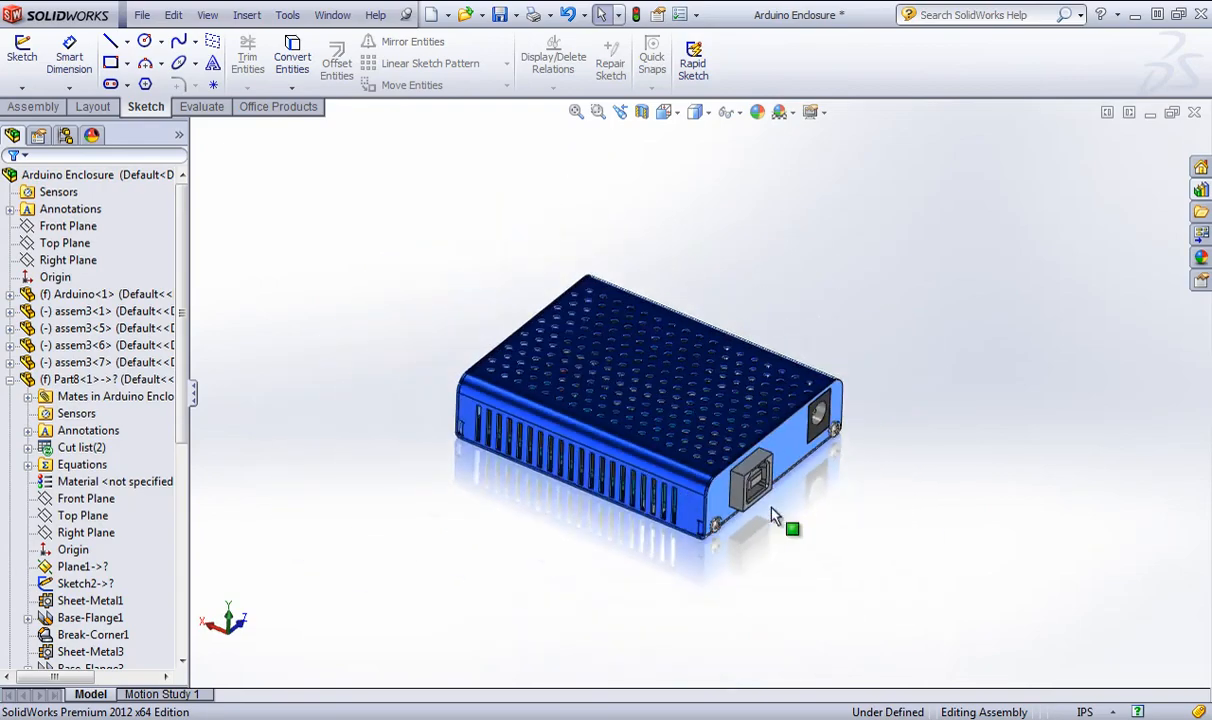
{"action": "middle_click_drag", "start_coordinate": [730, 480], "coordinate": [611, 421]}
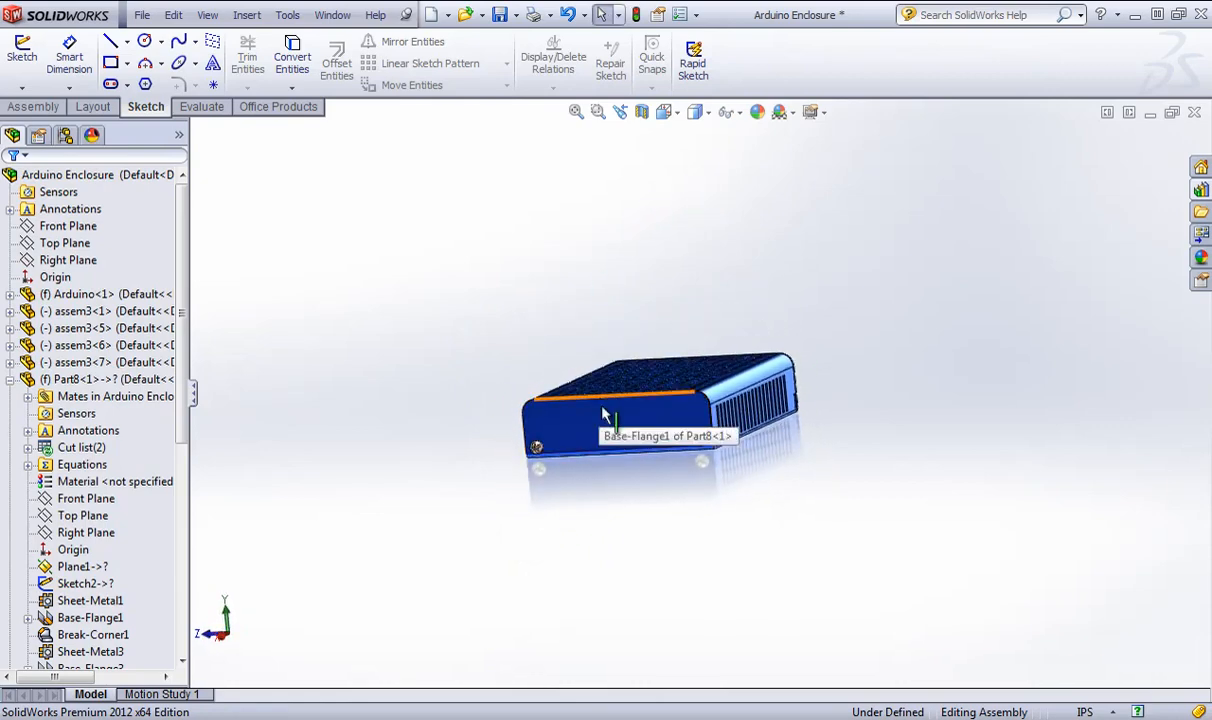
{"action": "middle_click_drag", "start_coordinate": [707, 410], "coordinate": [507, 457]}
{"action": "scroll", "coordinate": [663, 415], "scroll_direction": "down", "scroll_amount": 3}
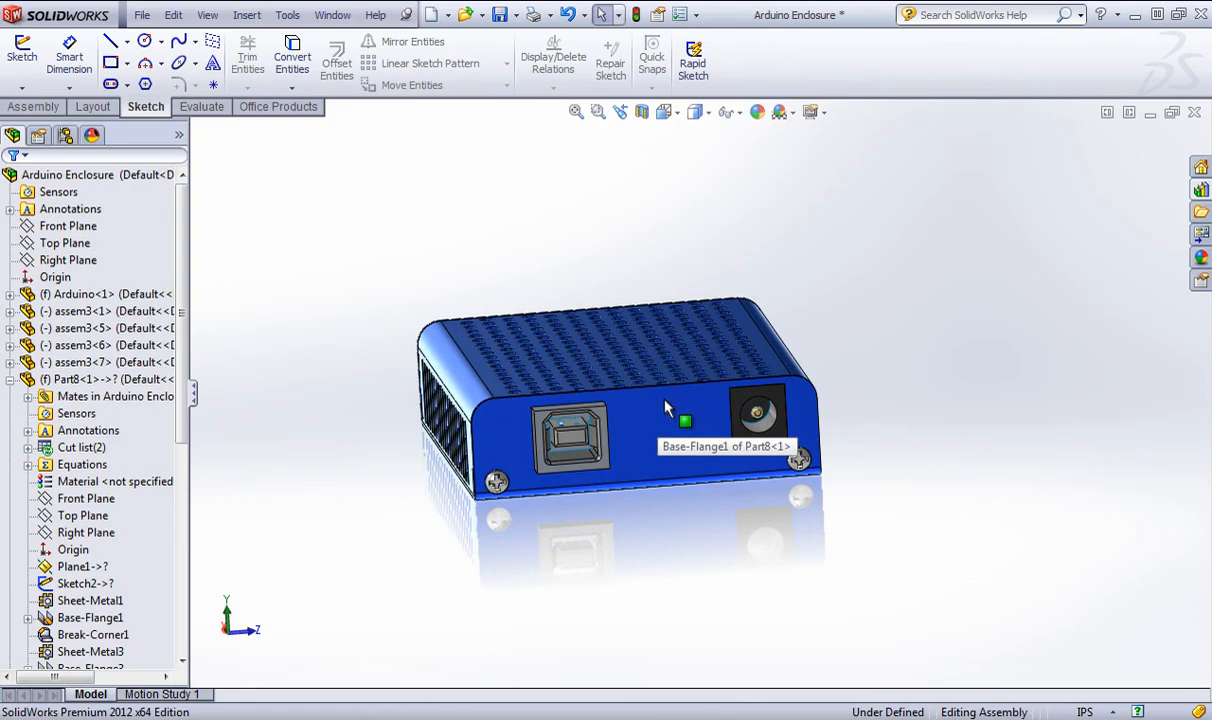
{"action": "scroll", "coordinate": [665, 400], "scroll_direction": "down", "scroll_amount": 1}
{"action": "middle_click_drag", "start_coordinate": [600, 412], "coordinate": [575, 390]}
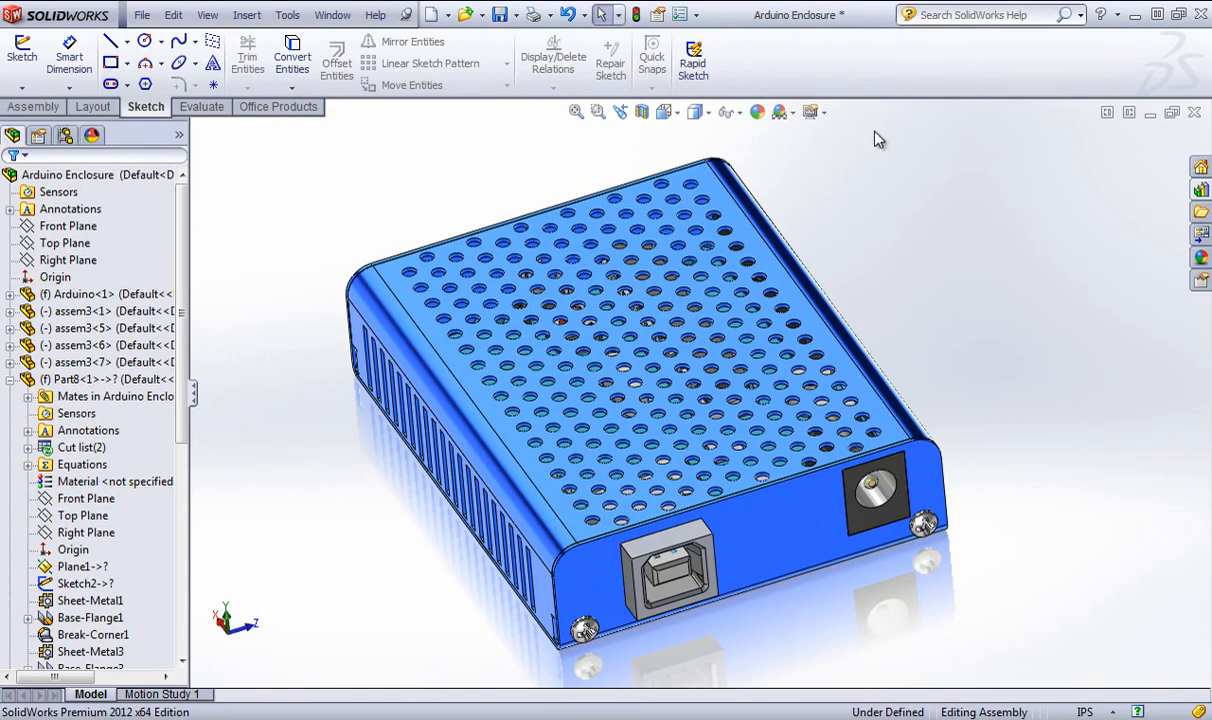
Switch to the open 4U Storage Server assembly and examine its vented chassis, top cover and front panel.
{"action": "left_click", "coordinate": [332, 15]}
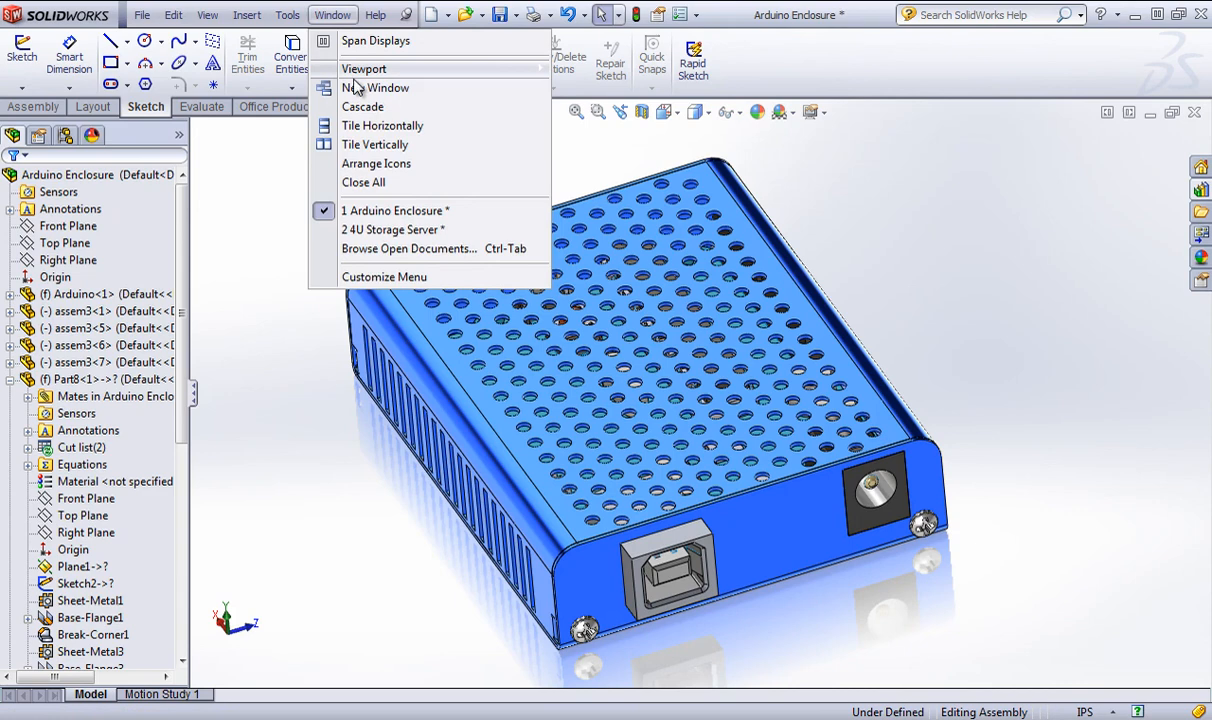
{"action": "left_click", "coordinate": [383, 231]}
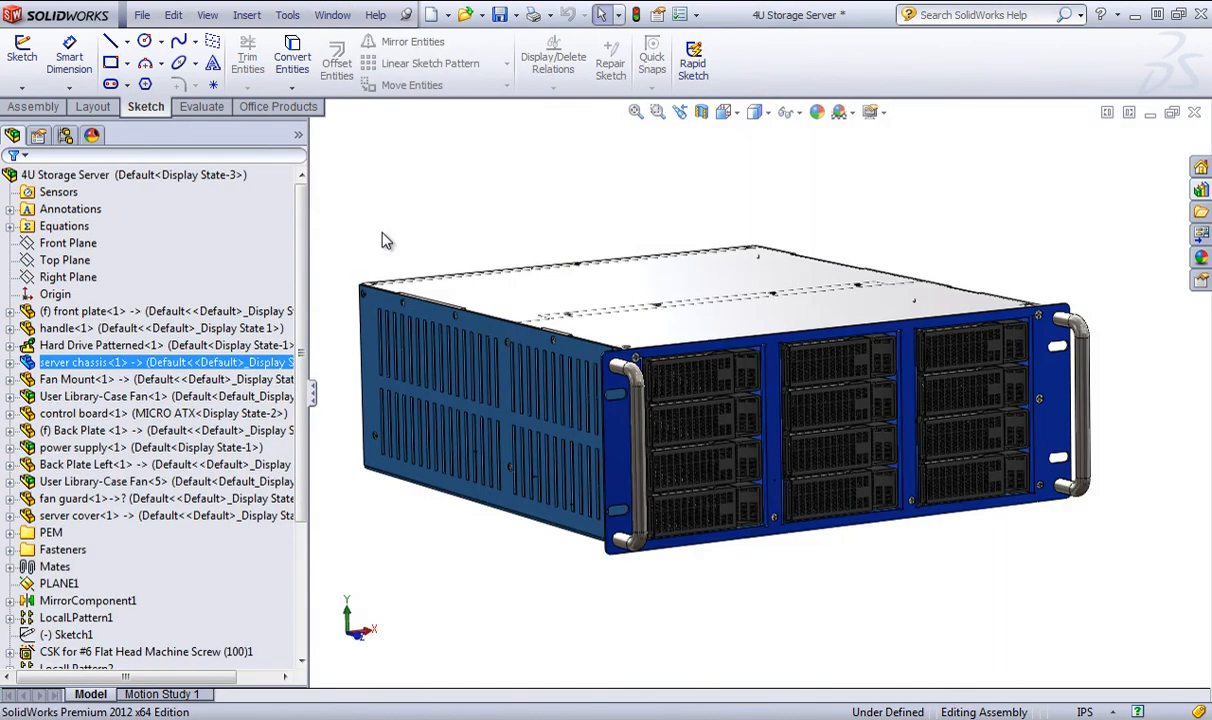
{"action": "left_click", "coordinate": [387, 236]}
{"action": "mouse_move", "coordinate": [398, 149]}
{"action": "middle_mouse_down"}
{"action": "mouse_move", "coordinate": [419, 190]}
{"action": "mouse_move", "coordinate": [405, 162]}
{"action": "middle_mouse_up"}
{"action": "scroll", "coordinate": [516, 306], "scroll_direction": "down", "scroll_amount": 2}
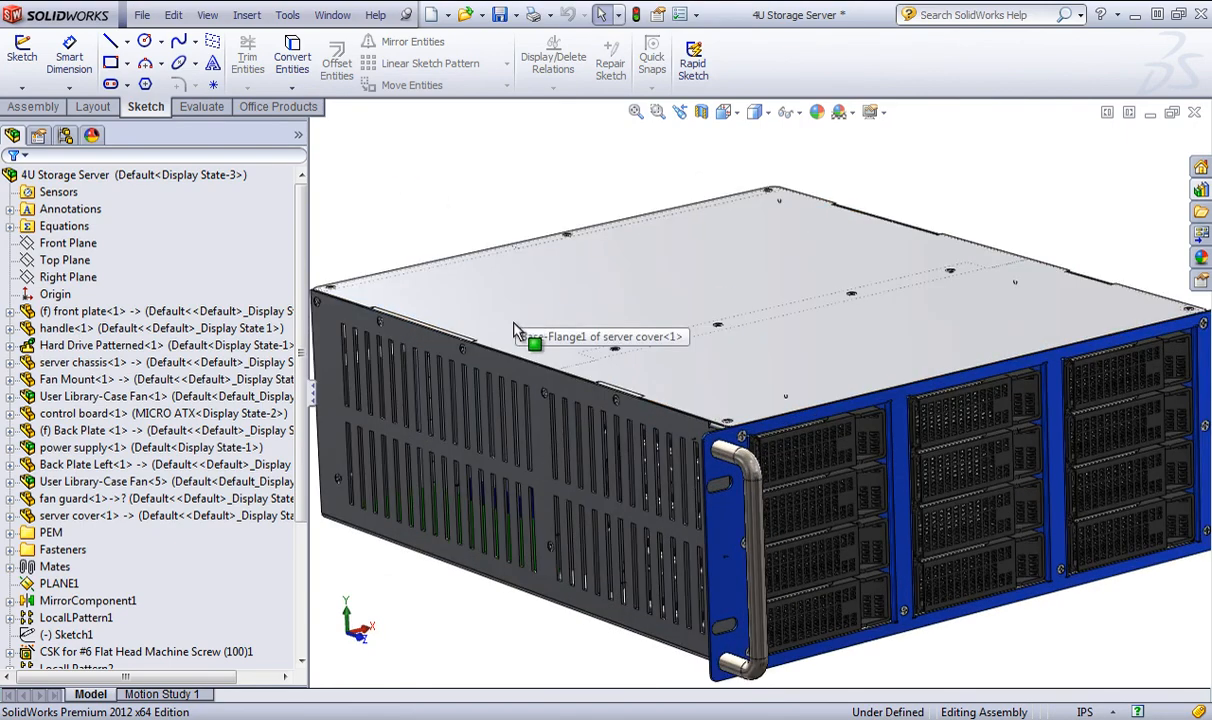
{"action": "scroll", "coordinate": [516, 331], "scroll_direction": "up", "scroll_amount": 3}
{"action": "middle_click_drag", "start_coordinate": [462, 276], "coordinate": [444, 314]}
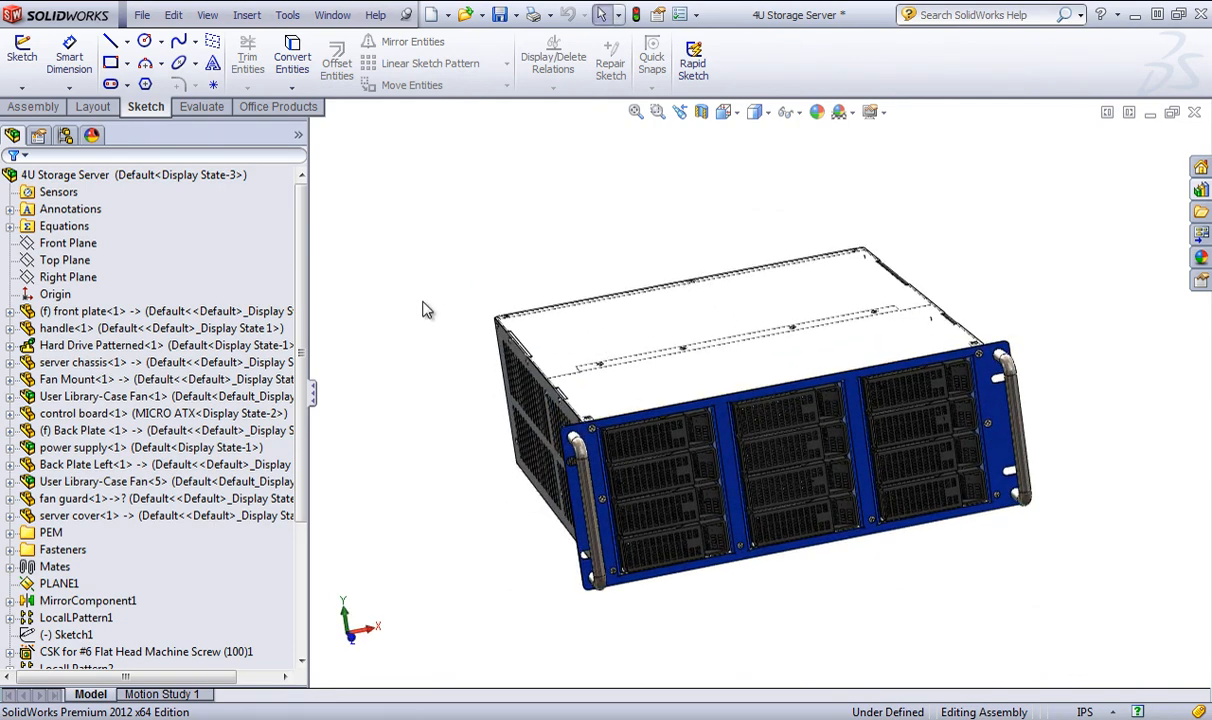
Return to the open Arduino Enclosure assembly and view the enclosure from its connector end.
{"action": "left_click", "coordinate": [332, 14]}
{"action": "left_click", "coordinate": [362, 207]}
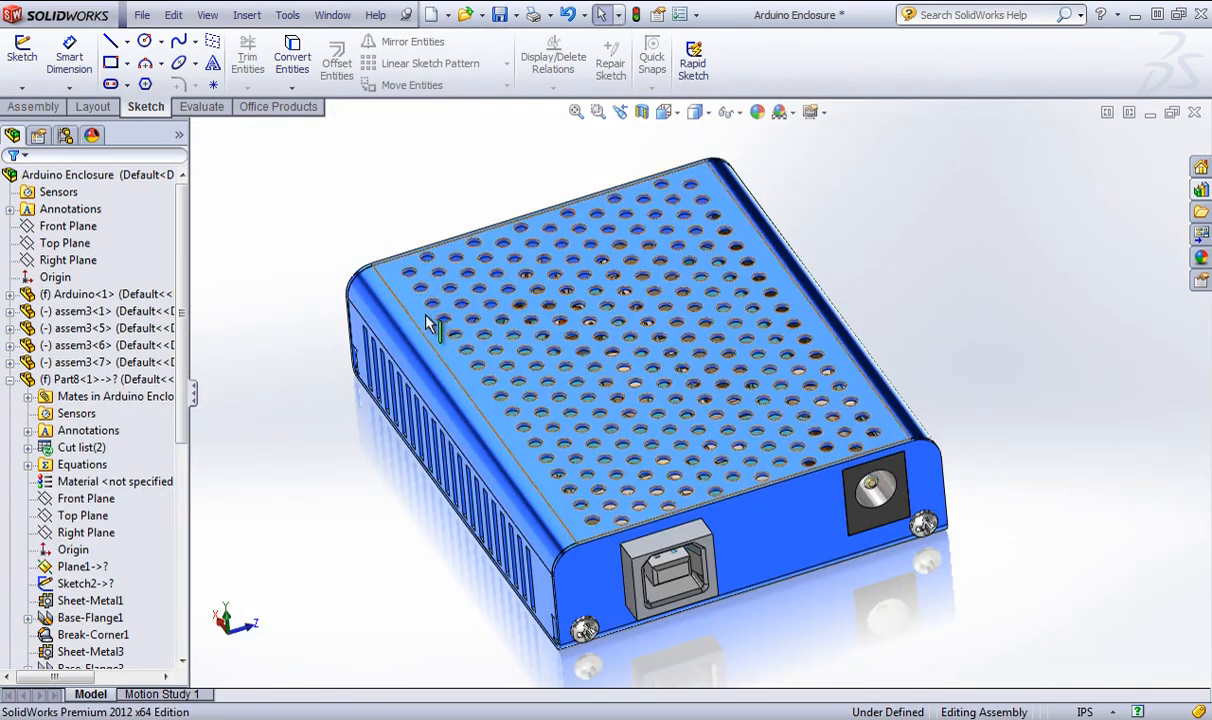
{"action": "middle_click_drag", "start_coordinate": [427, 323], "coordinate": [414, 262]}
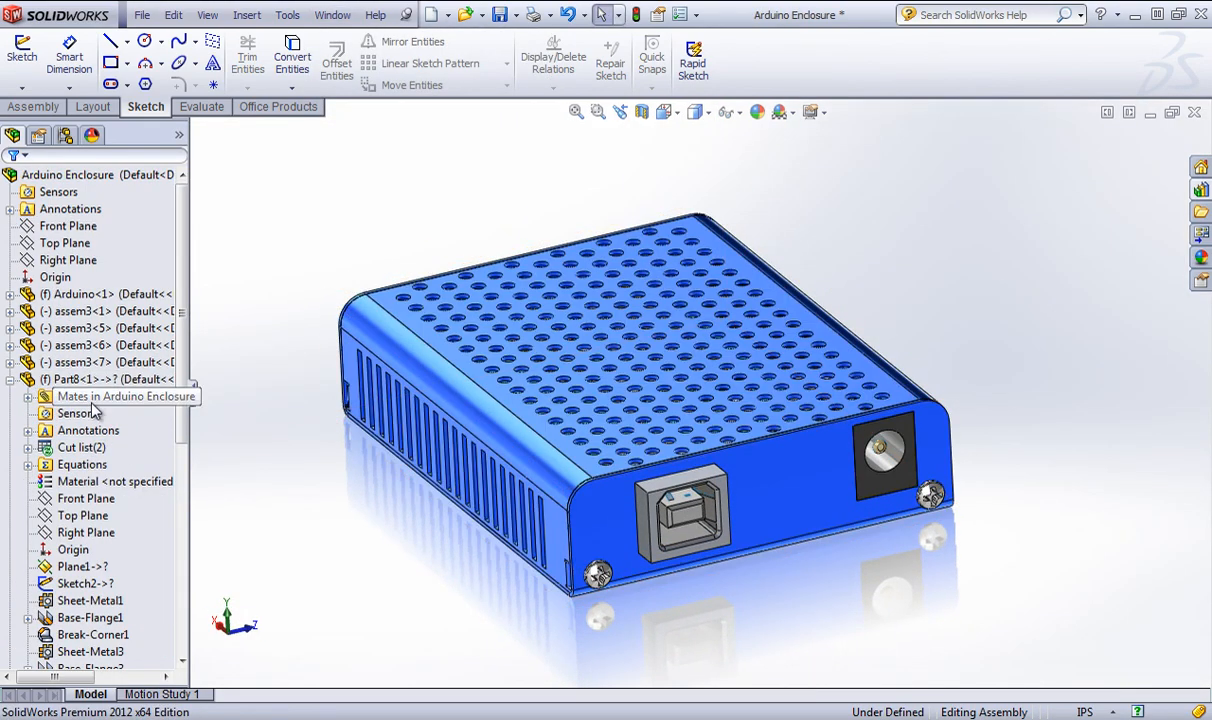
Hide the perforated cover body of Part8, built from Base-Flange3, to expose the board.
{"action": "scroll", "coordinate": [93, 410], "scroll_direction": "down", "scroll_amount": 1}
{"action": "left_click", "coordinate": [47, 362]}
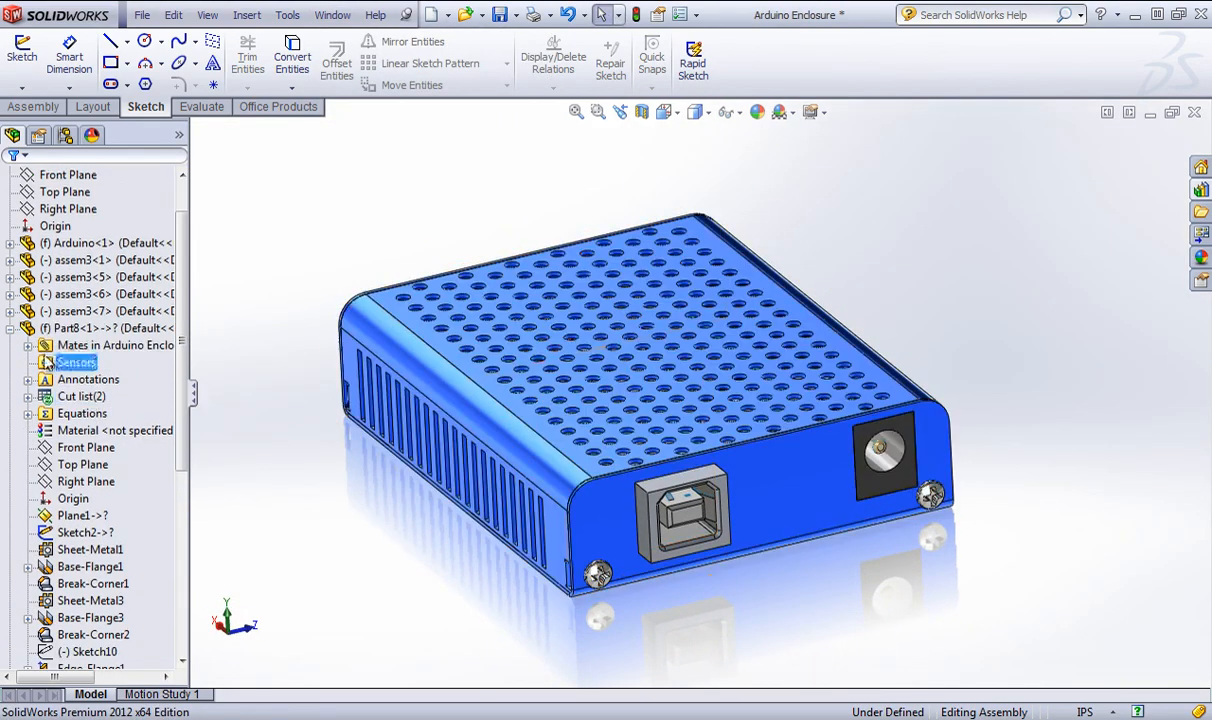
{"action": "right_click", "coordinate": [70, 567]}
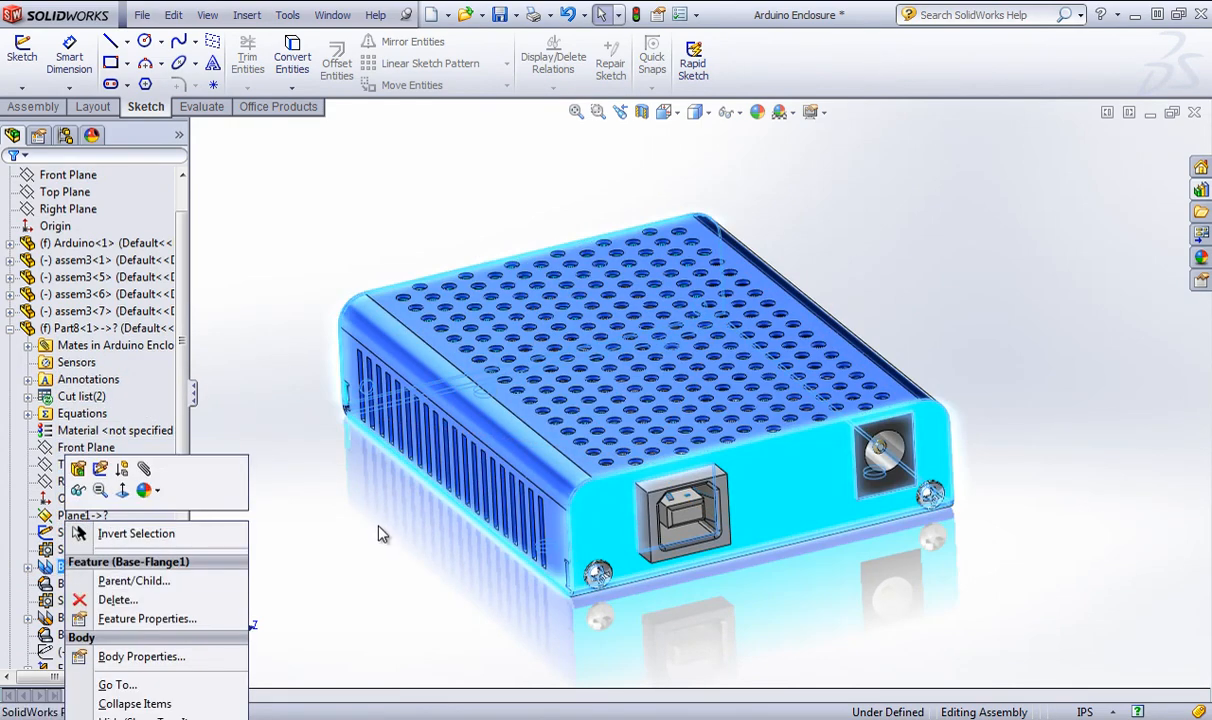
{"action": "left_click", "coordinate": [85, 583]}
{"action": "right_click", "coordinate": [98, 619]}
{"action": "left_click", "coordinate": [97, 489]}
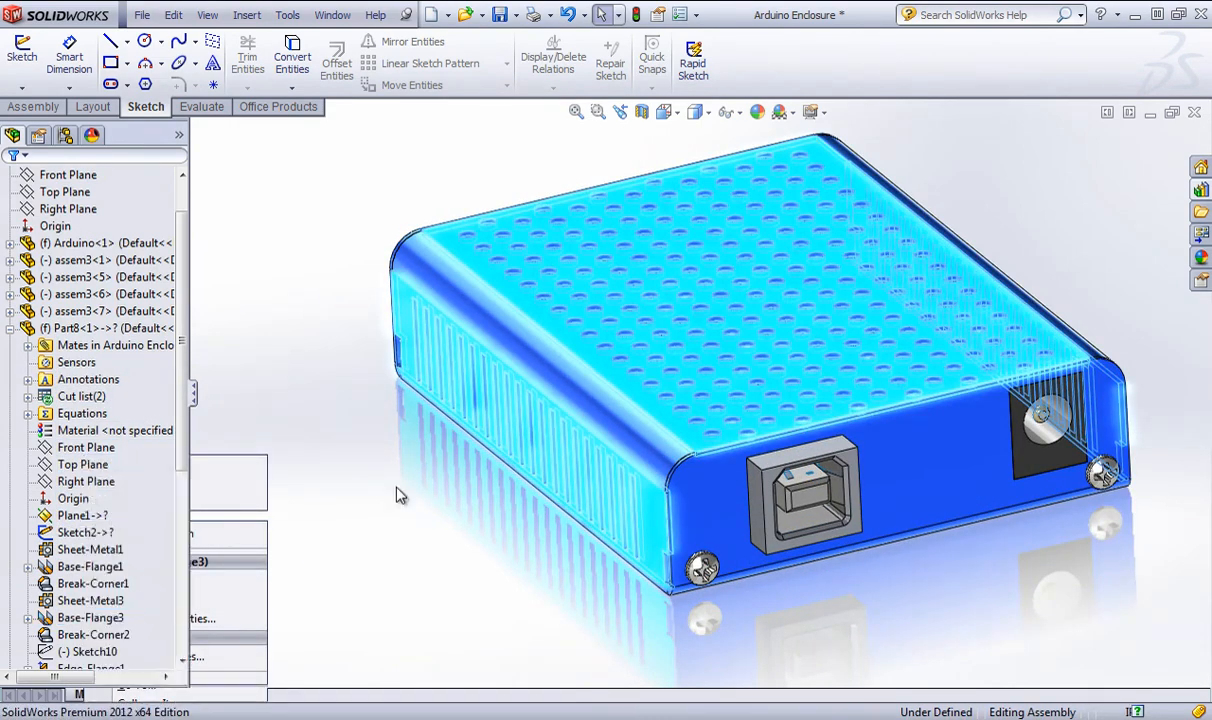
Examine how the Arduino board sits in the U-shaped base and how its connectors pass through the end wall.
{"action": "middle_click_drag", "start_coordinate": [509, 280], "coordinate": [610, 275]}
{"action": "middle_click_drag", "start_coordinate": [868, 388], "coordinate": [840, 435]}
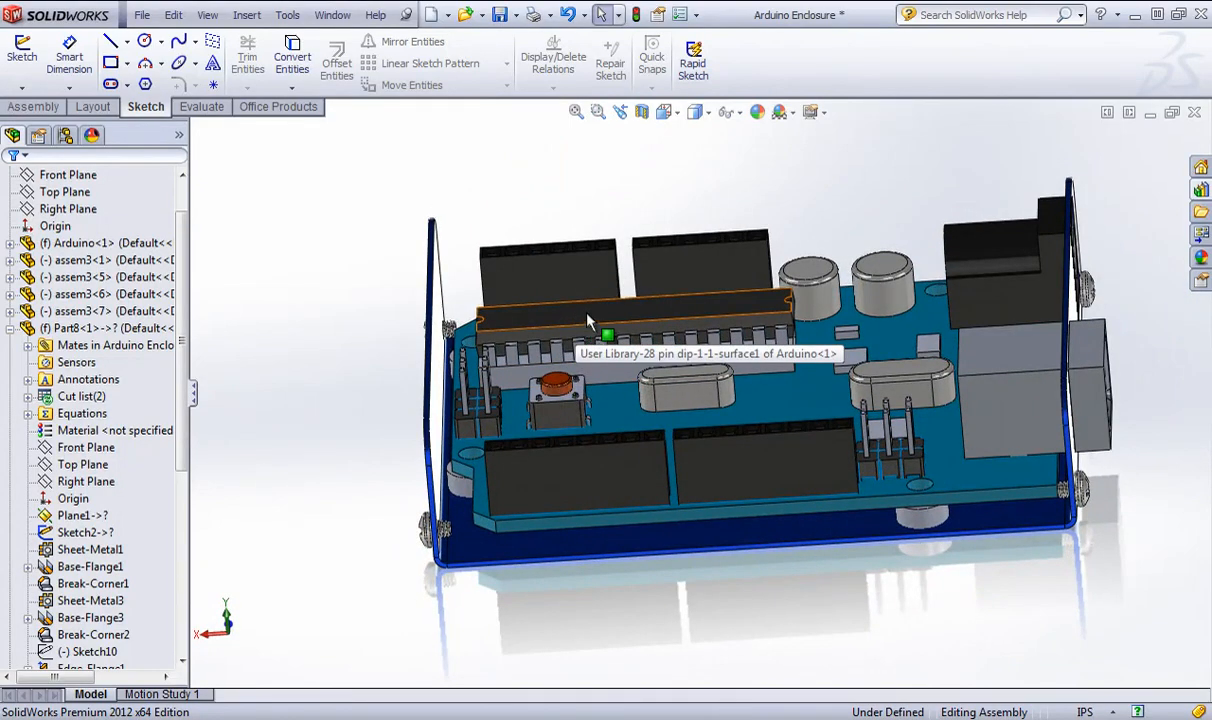
{"action": "middle_click_drag", "start_coordinate": [577, 323], "coordinate": [406, 398]}
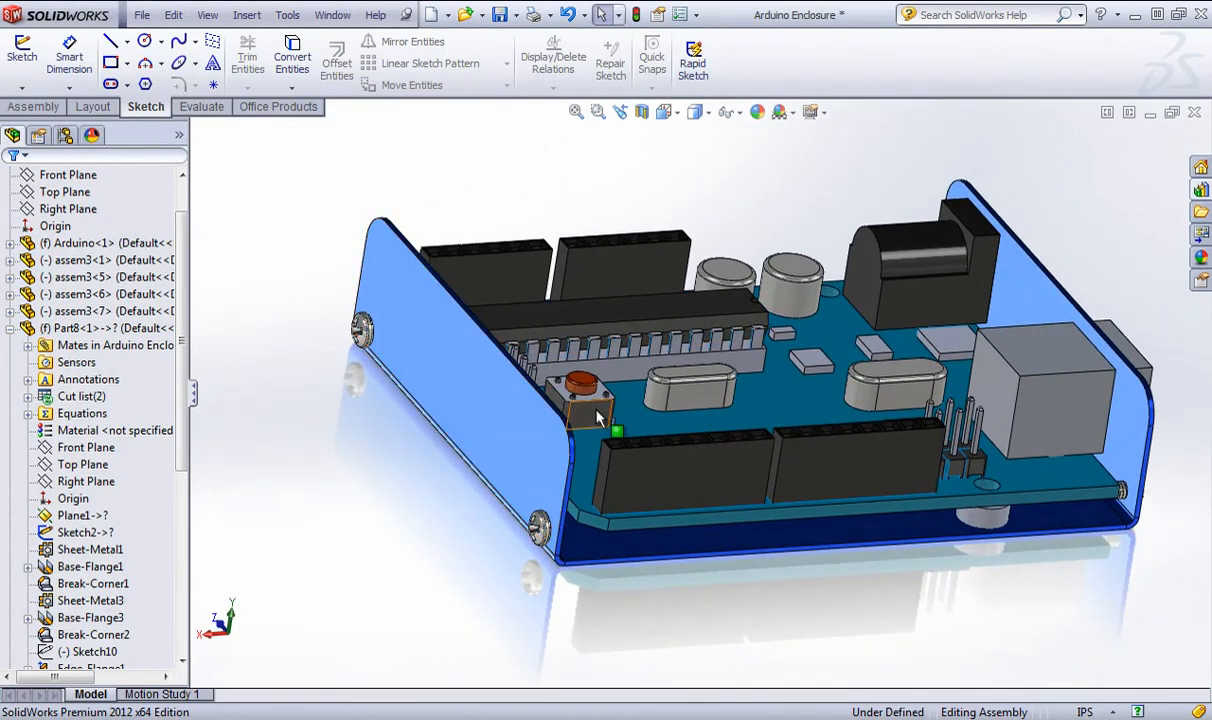
{"action": "middle_click_drag", "start_coordinate": [597, 418], "coordinate": [958, 482]}
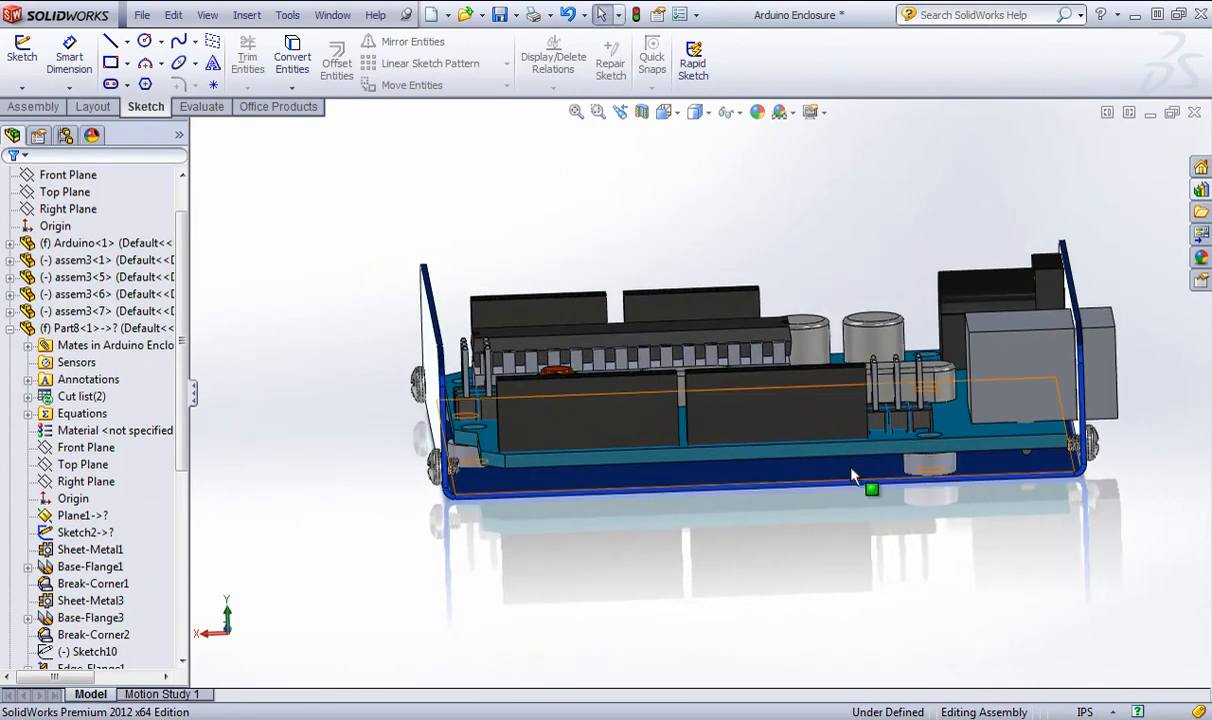
{"action": "middle_click_drag", "start_coordinate": [852, 476], "coordinate": [478, 530]}
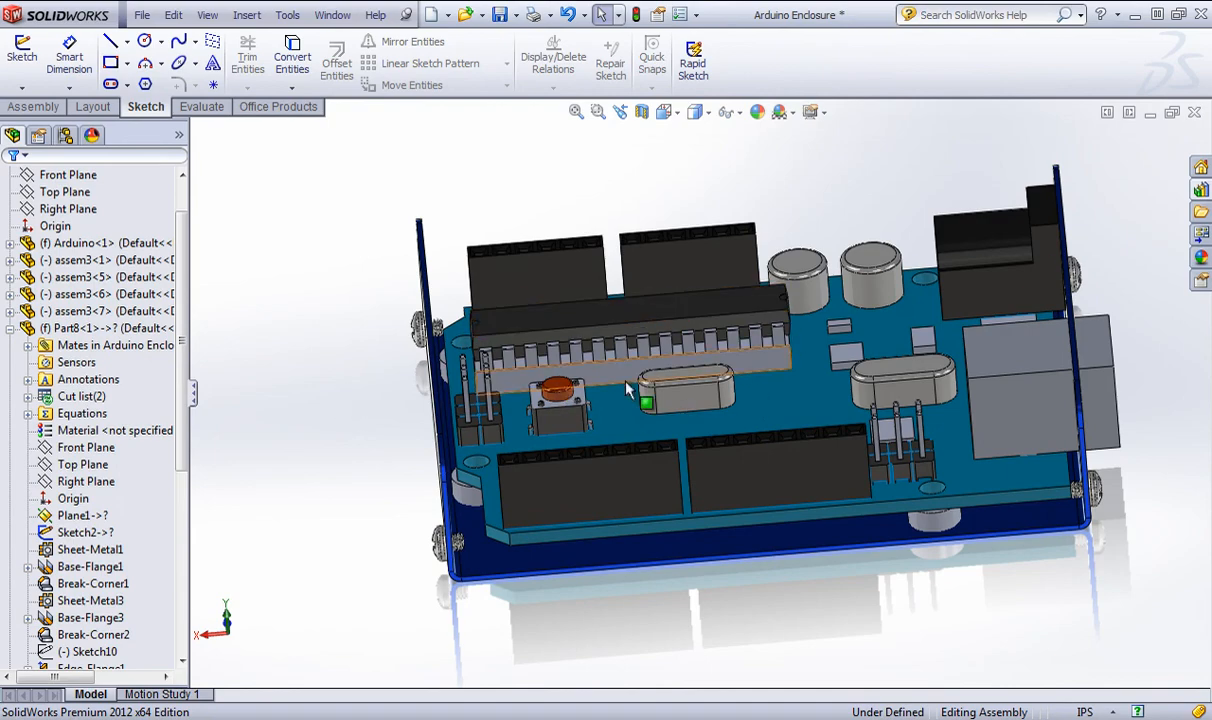
{"action": "middle_click_drag", "start_coordinate": [679, 421], "coordinate": [615, 362]}
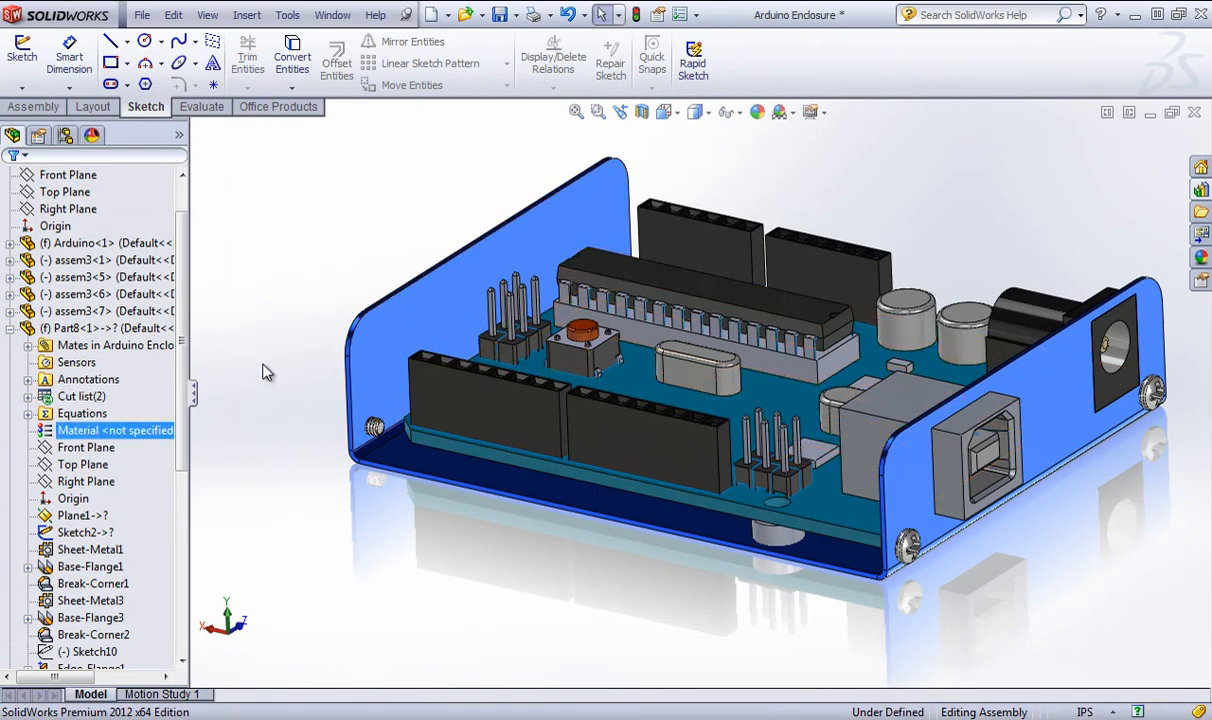
Show the perforated cover body from Base-Flange3 again on top of the enclosure base.
{"action": "middle_click_drag", "start_coordinate": [303, 432], "coordinate": [276, 432]}
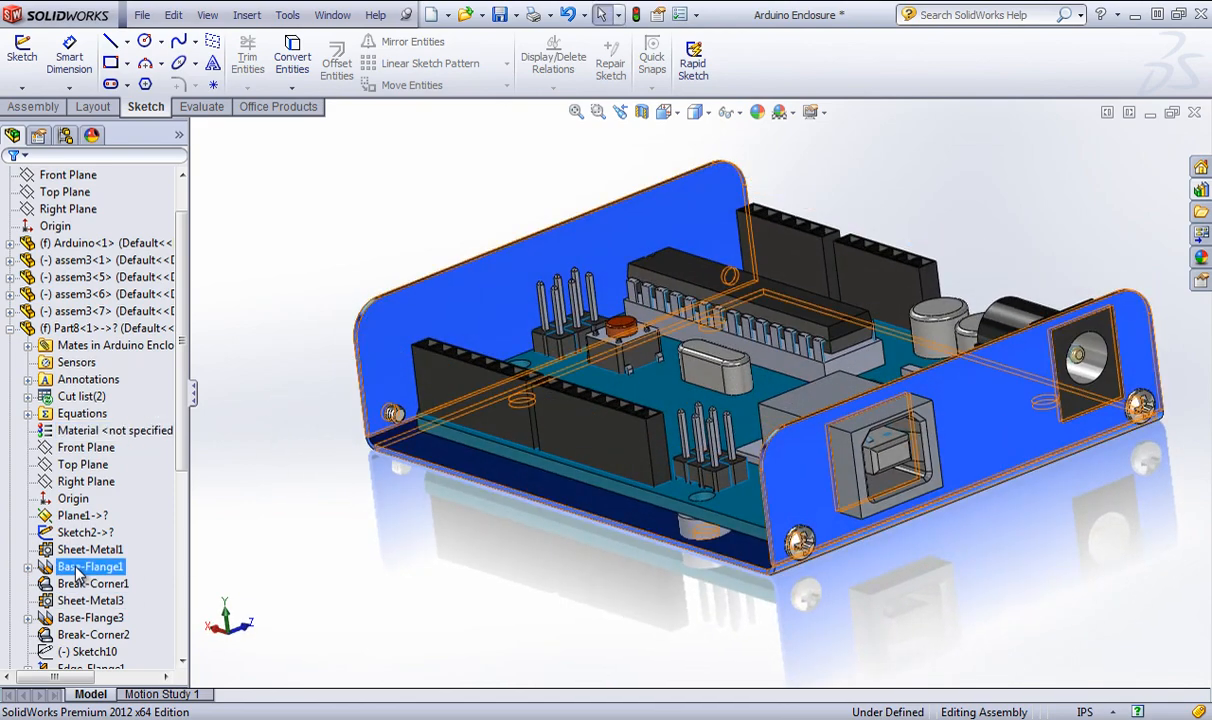
{"action": "right_click", "coordinate": [74, 567]}
{"action": "left_click", "coordinate": [347, 552]}
{"action": "right_click", "coordinate": [64, 617]}
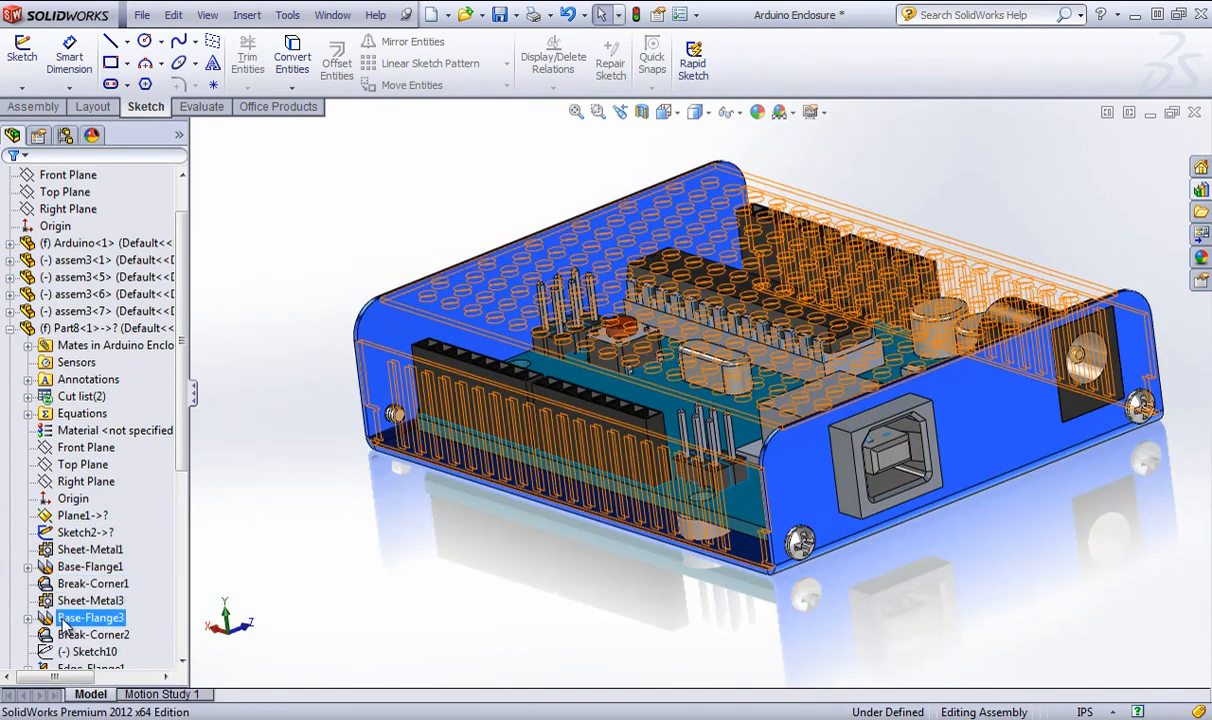
{"action": "left_click", "coordinate": [78, 497]}
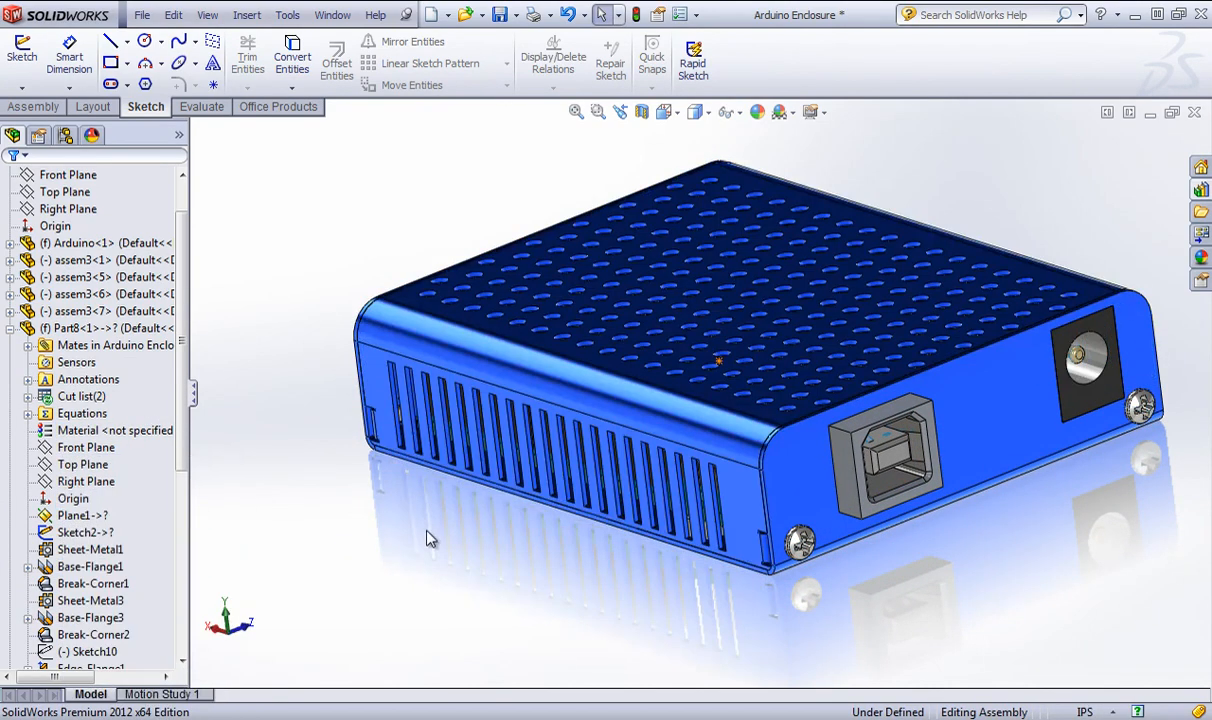
Open the Arduino component in its own part window and examine the board from the underside and top.
{"action": "middle_click_drag", "start_coordinate": [368, 487], "coordinate": [453, 423]}
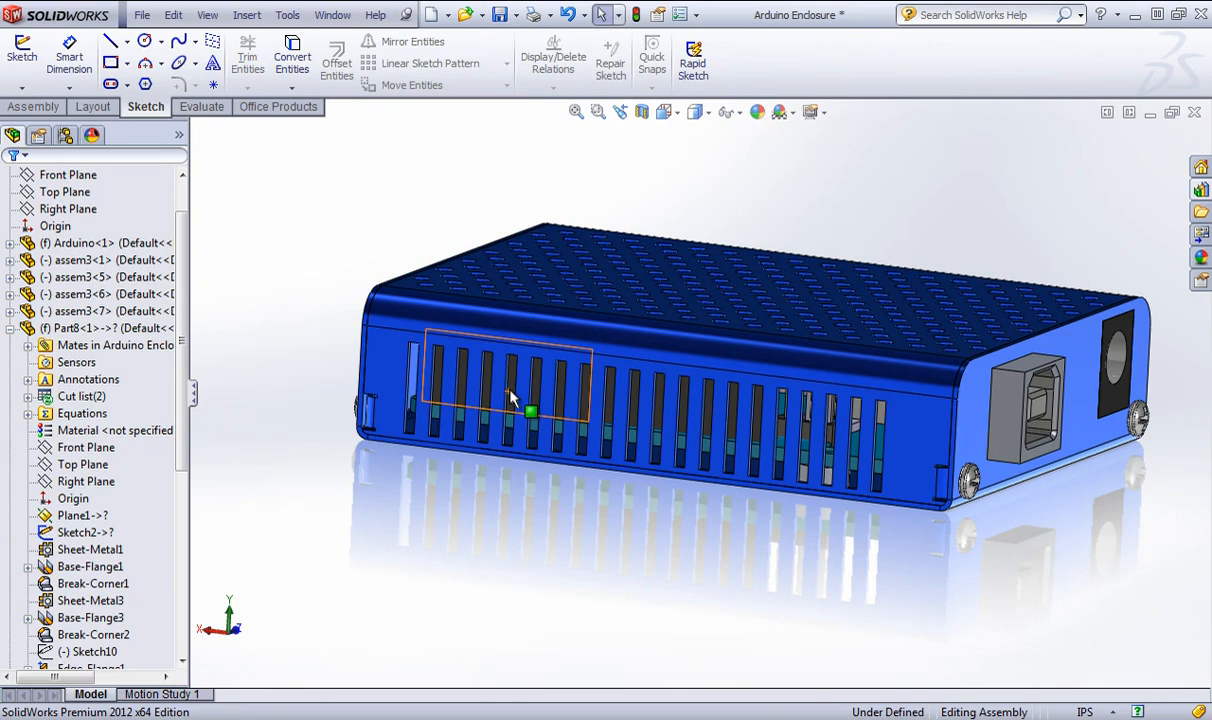
{"action": "right_click", "coordinate": [512, 399]}
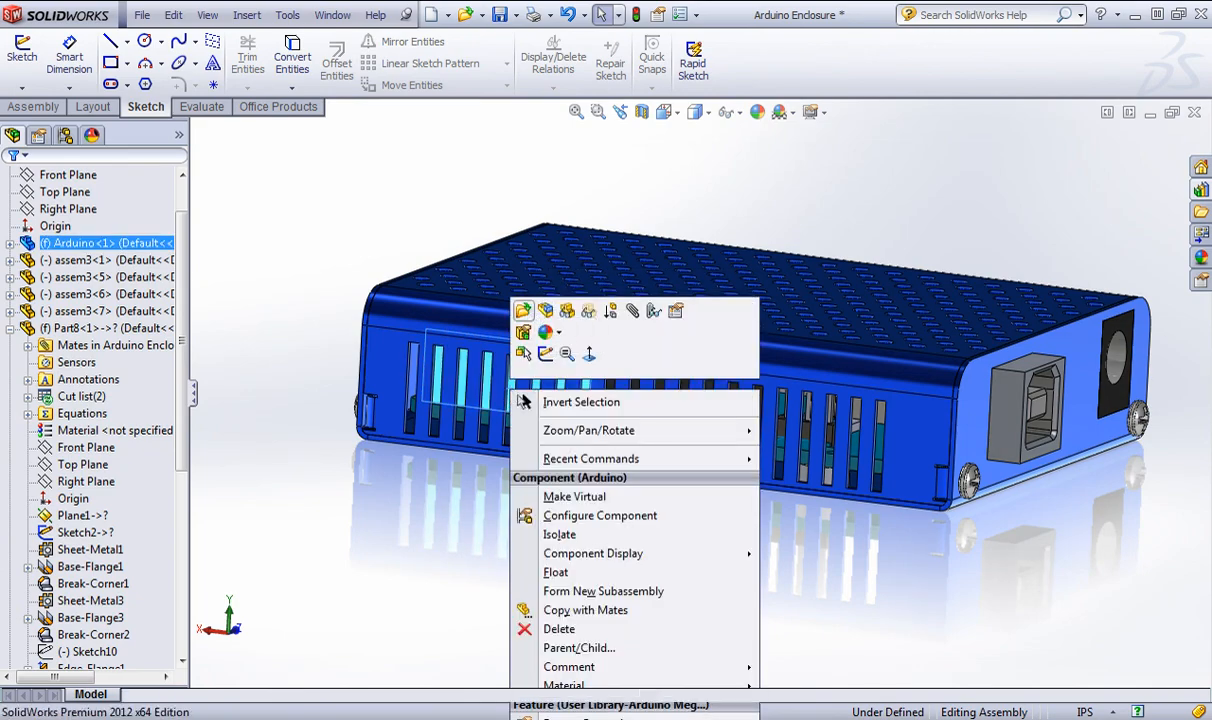
{"action": "left_click", "coordinate": [523, 310]}
{"action": "middle_click_drag", "start_coordinate": [370, 470], "coordinate": [459, 421]}
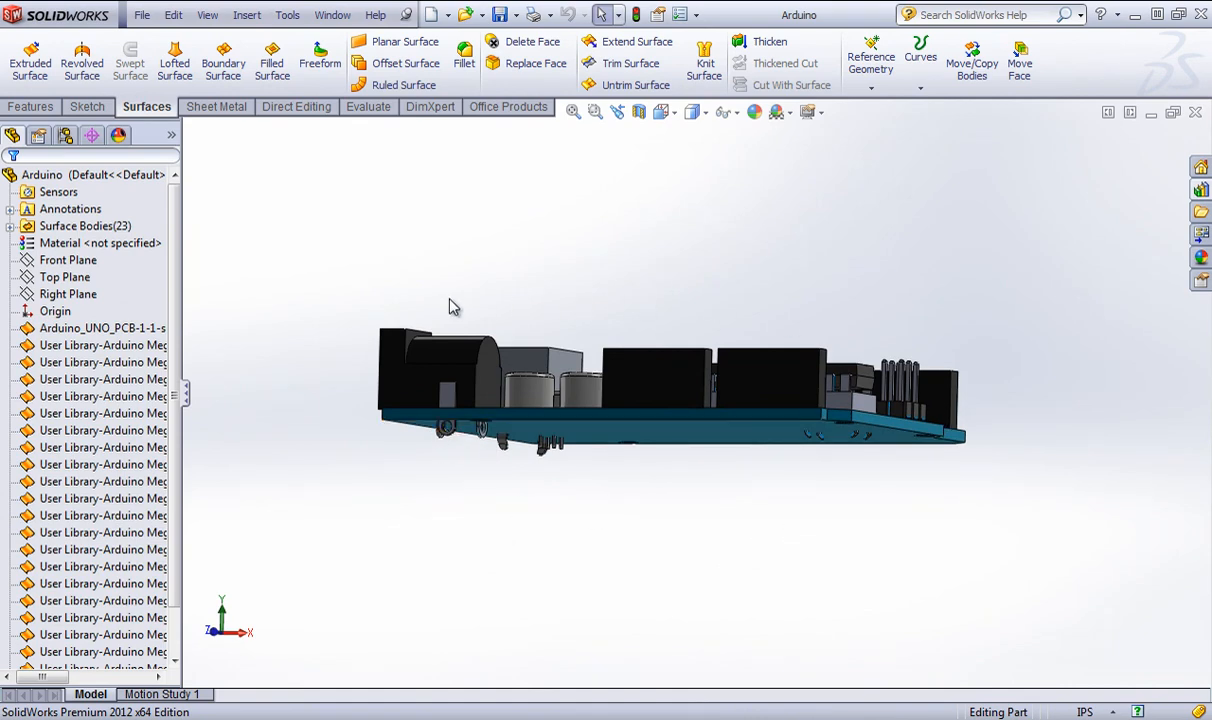
{"action": "middle_click_drag", "start_coordinate": [260, 291], "coordinate": [687, 390]}
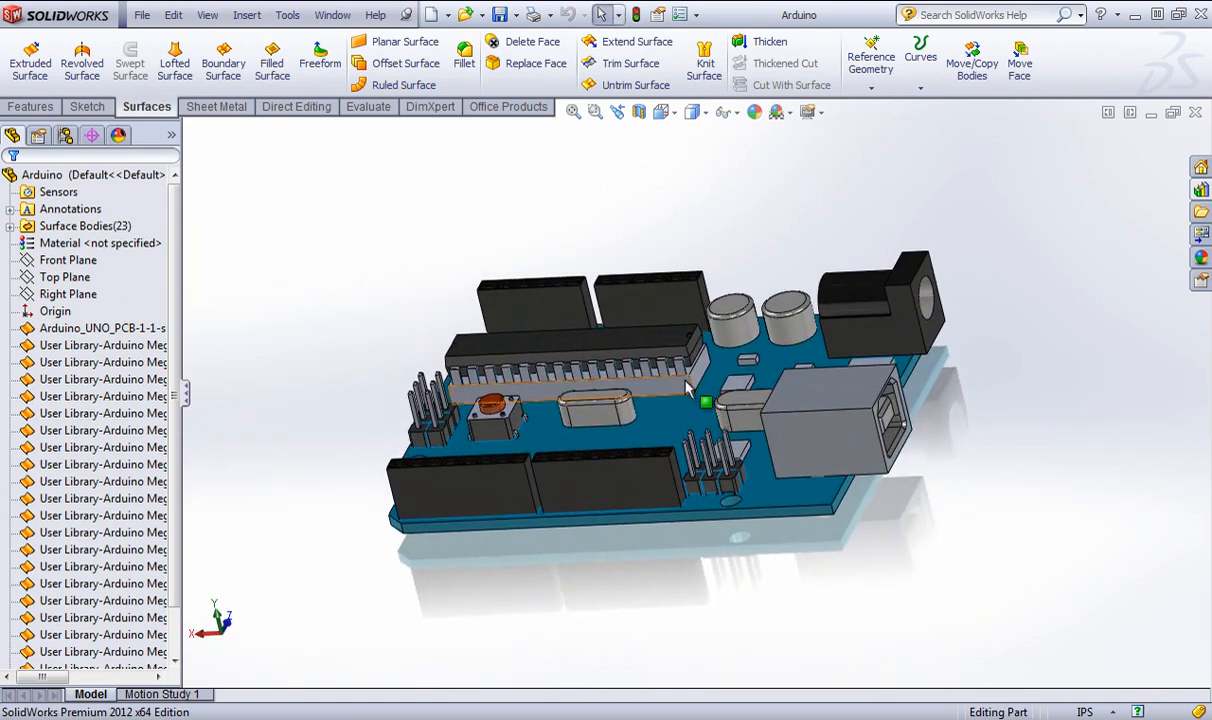
Go back from the Arduino part to the enclosure assembly and view the slotted side and connector openings.
{"action": "left_click", "coordinate": [331, 15]}
{"action": "left_click", "coordinate": [399, 212]}
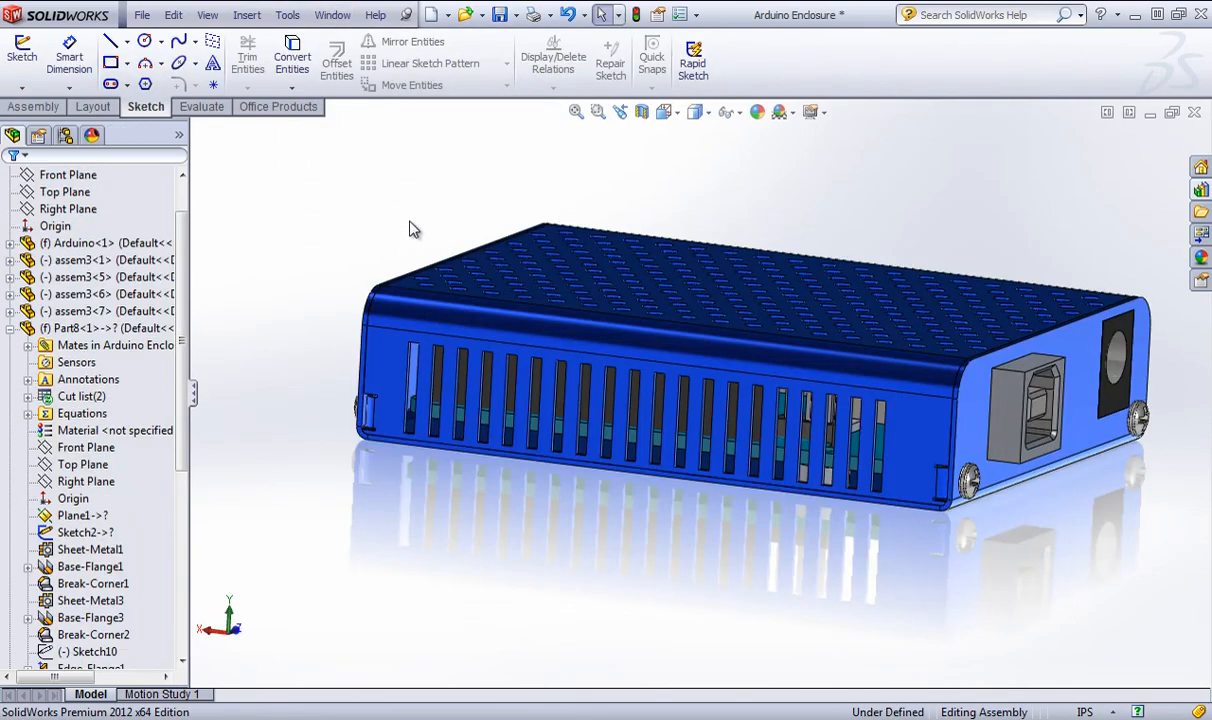
{"action": "middle_click_drag", "start_coordinate": [411, 230], "coordinate": [362, 254]}
{"action": "scroll", "coordinate": [760, 449], "scroll_direction": "down", "scroll_amount": 2}
{"action": "scroll", "coordinate": [593, 490], "scroll_direction": "up", "scroll_amount": 1}
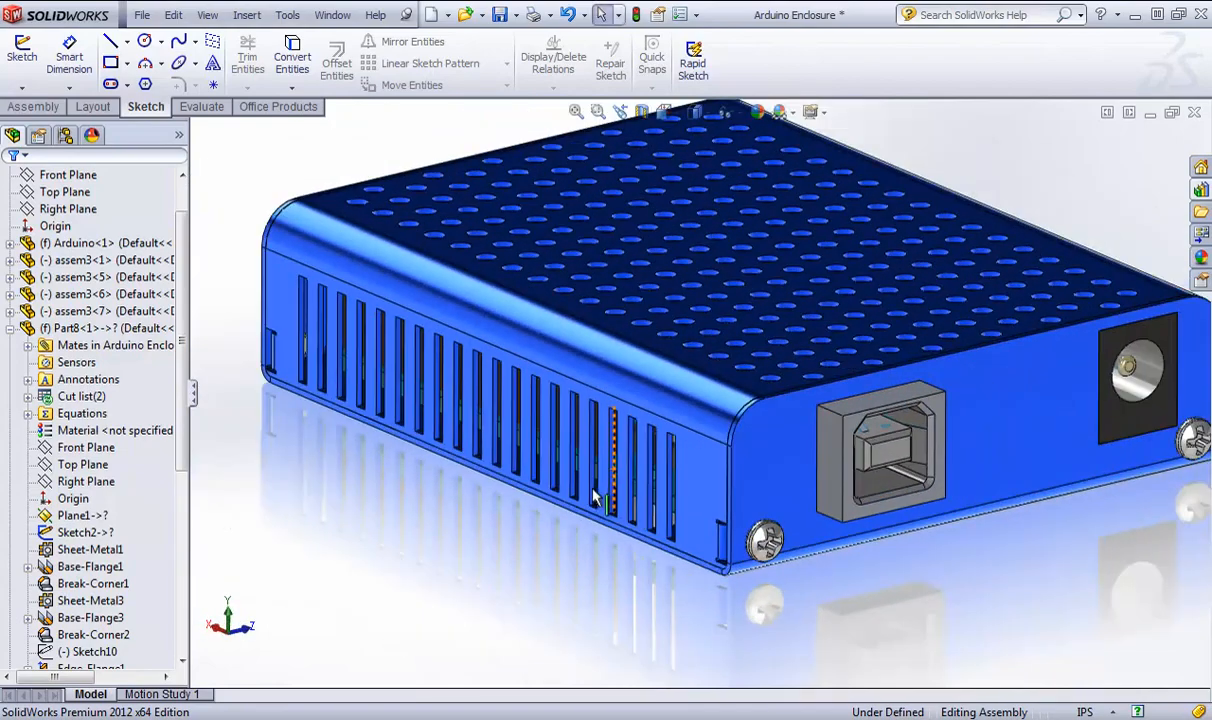
Collapse Part8's feature list, select Part8 and examine its side vent slots, top holes and connector cutouts.
{"action": "left_click", "coordinate": [10, 328]}
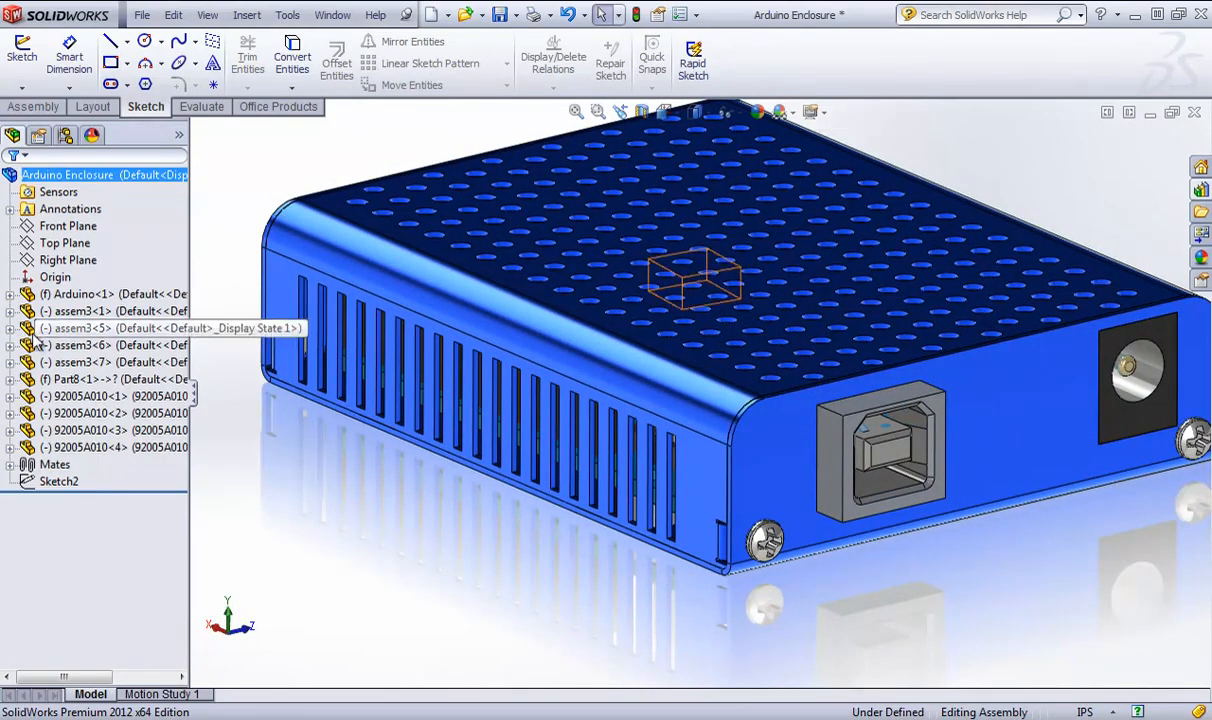
{"action": "left_click", "coordinate": [88, 380]}
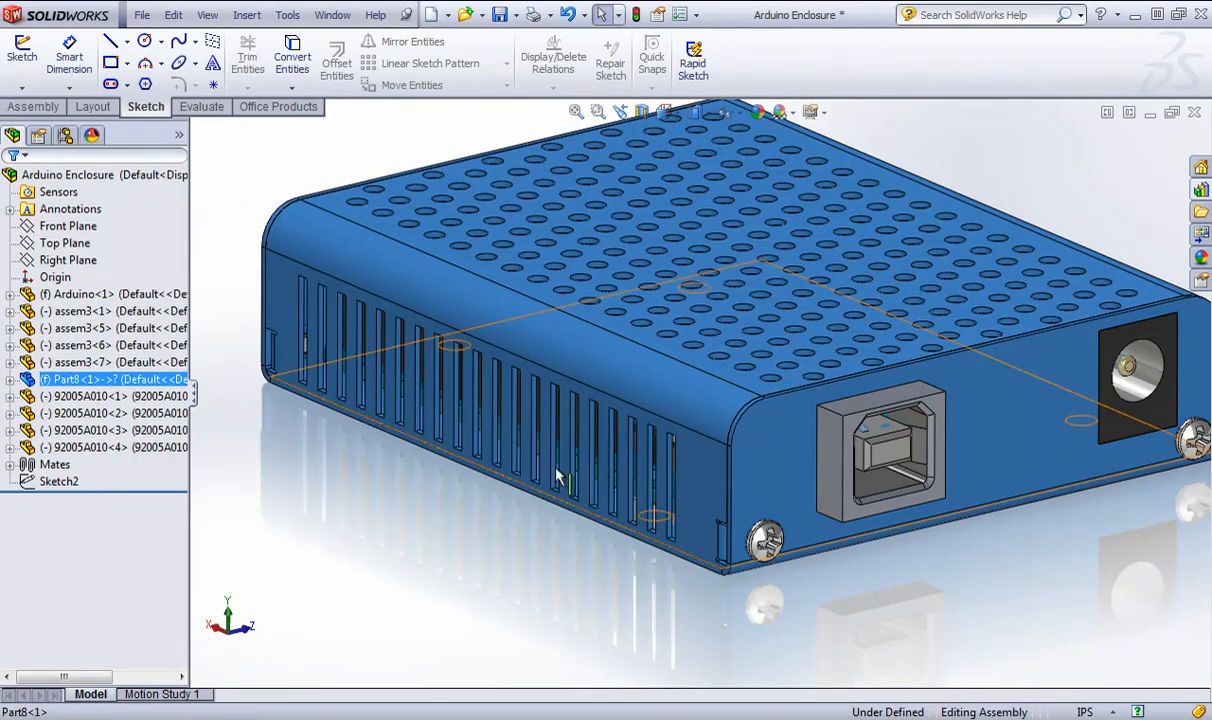
{"action": "middle_click_drag", "start_coordinate": [555, 476], "coordinate": [519, 433]}
{"action": "scroll", "coordinate": [519, 433], "scroll_direction": "down", "scroll_amount": 3}
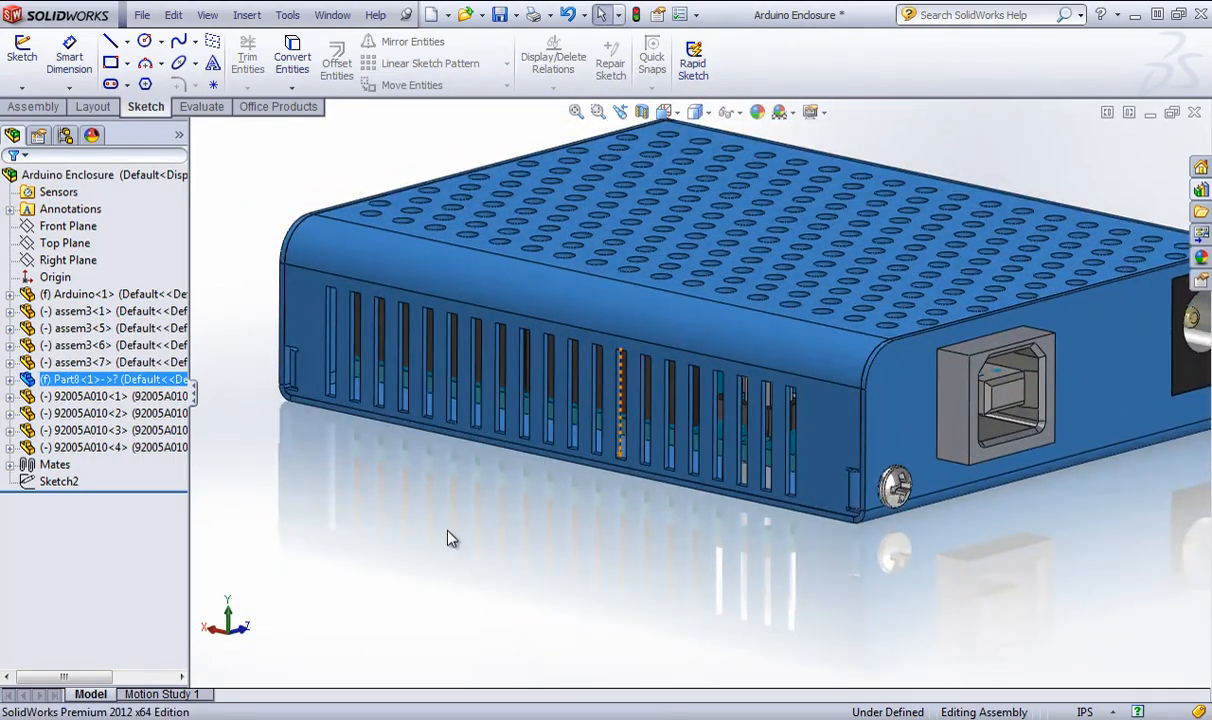
{"action": "mouse_move", "coordinate": [450, 538]}
{"action": "middle_mouse_down"}
{"action": "mouse_move", "coordinate": [495, 487]}
{"action": "mouse_move", "coordinate": [487, 533]}
{"action": "mouse_move", "coordinate": [436, 544]}
{"action": "middle_mouse_up"}
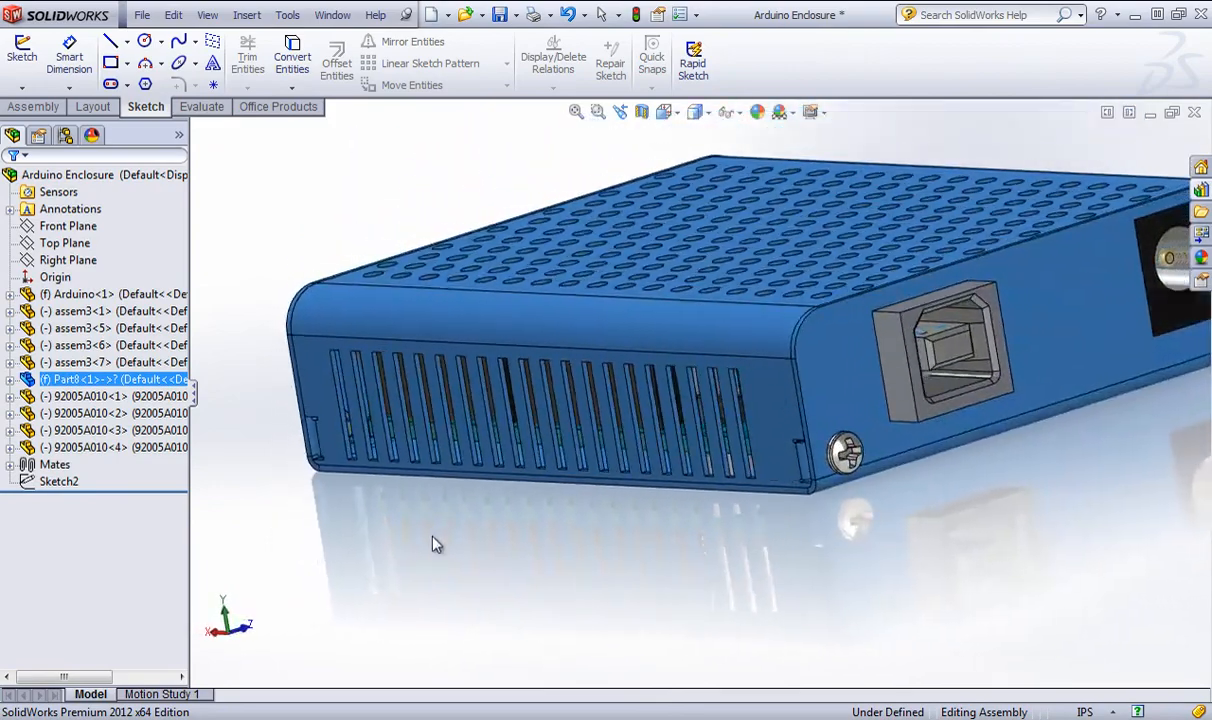
{"action": "scroll", "coordinate": [582, 566], "scroll_direction": "up", "scroll_amount": 4}
{"action": "scroll", "coordinate": [815, 342], "scroll_direction": "down", "scroll_amount": 2}
{"action": "middle_click_drag", "start_coordinate": [646, 387], "coordinate": [840, 397]}
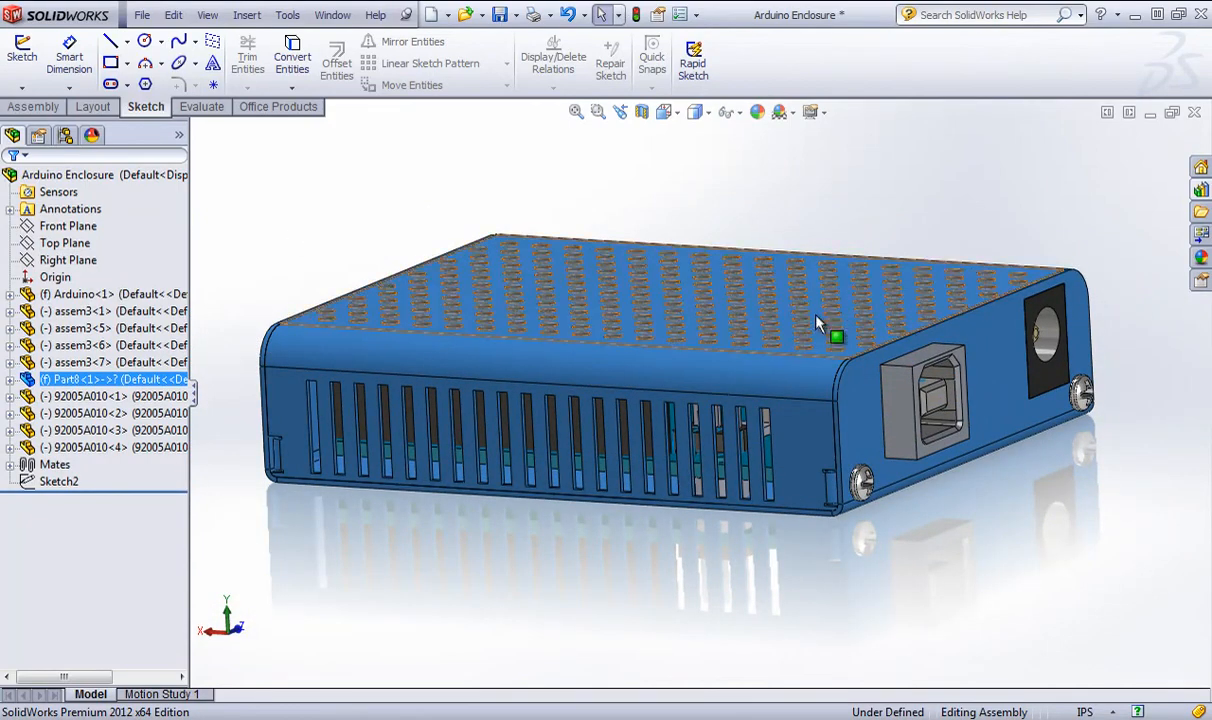
Switch from the Arduino enclosure to the 4U Storage Server assembly and view the slotted side of its chassis.
{"action": "left_click", "coordinate": [345, 245]}
{"action": "left_click", "coordinate": [333, 15]}
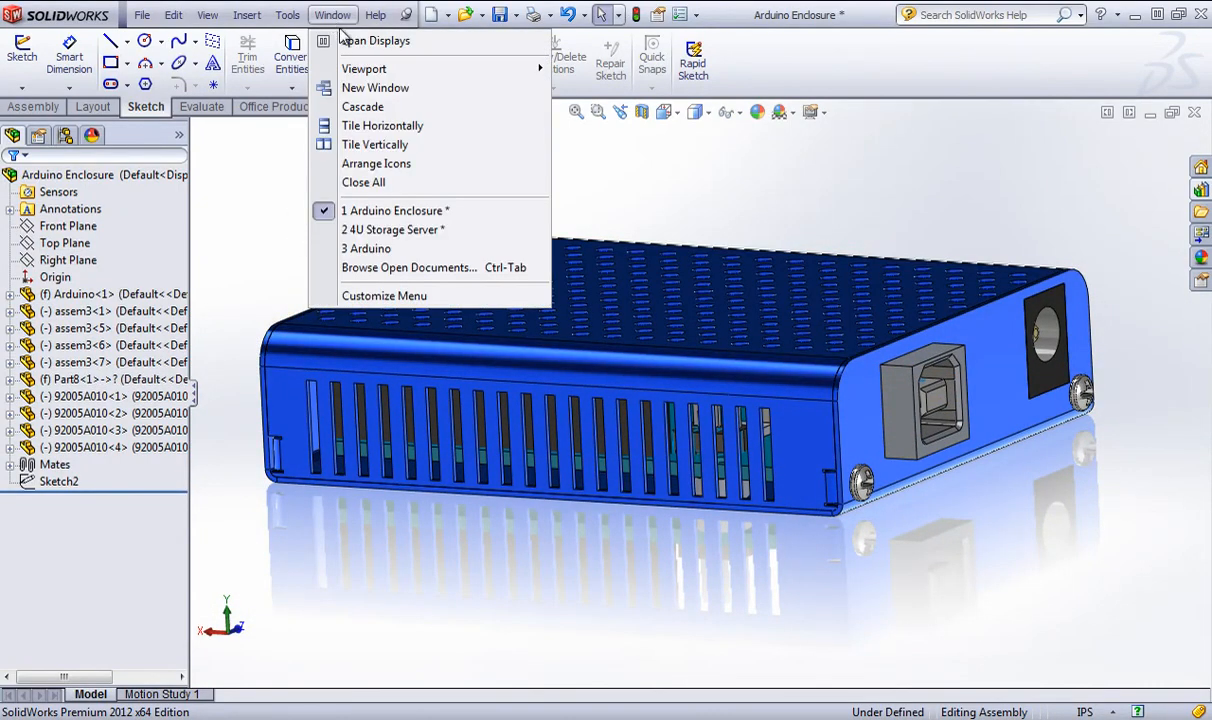
{"action": "left_click", "coordinate": [390, 232]}
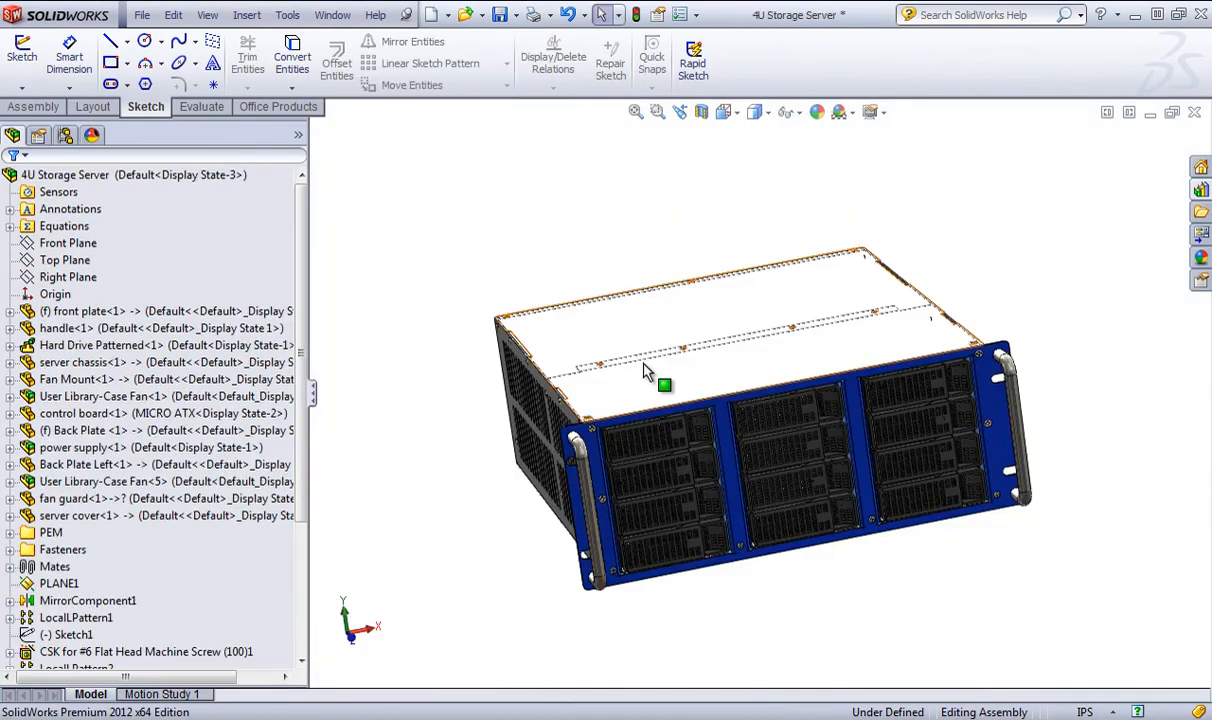
{"action": "middle_click_drag", "start_coordinate": [527, 368], "coordinate": [670, 437]}
{"action": "scroll", "coordinate": [700, 474], "scroll_direction": "down", "scroll_amount": 2}
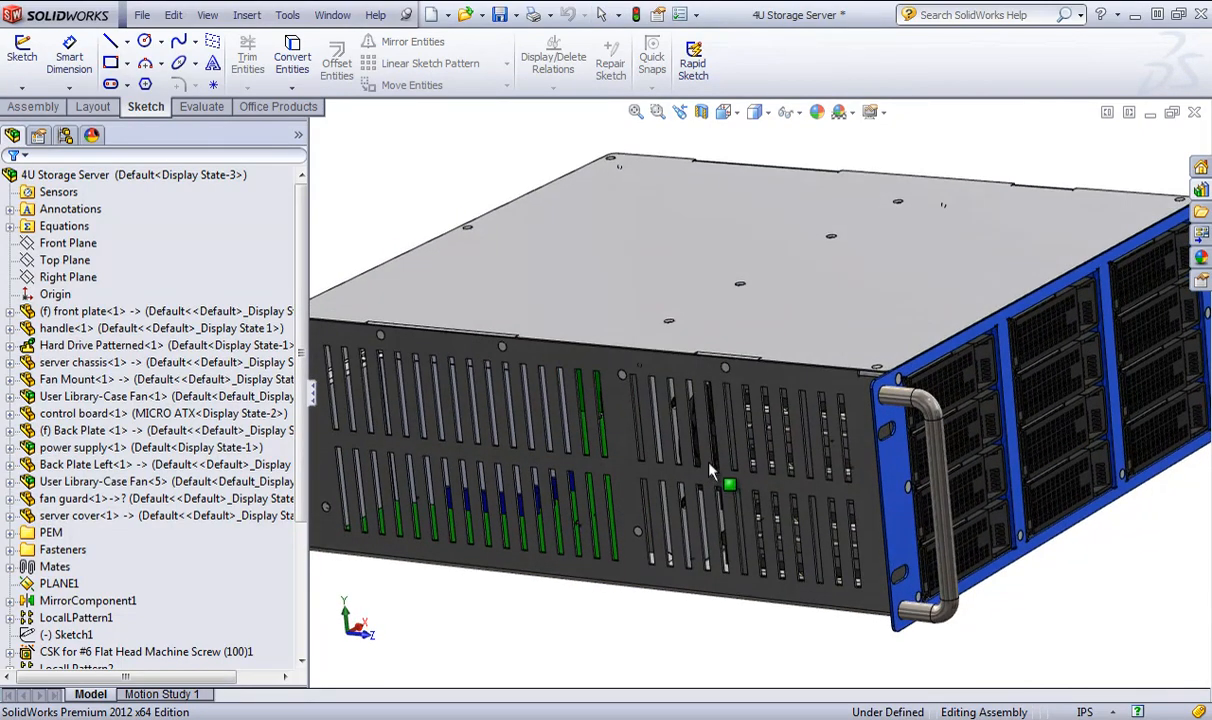
Hide the server cover of the 4U Storage Server and view the components inside the chassis.
{"action": "right_click", "coordinate": [612, 293]}
{"action": "left_click", "coordinate": [668, 218]}
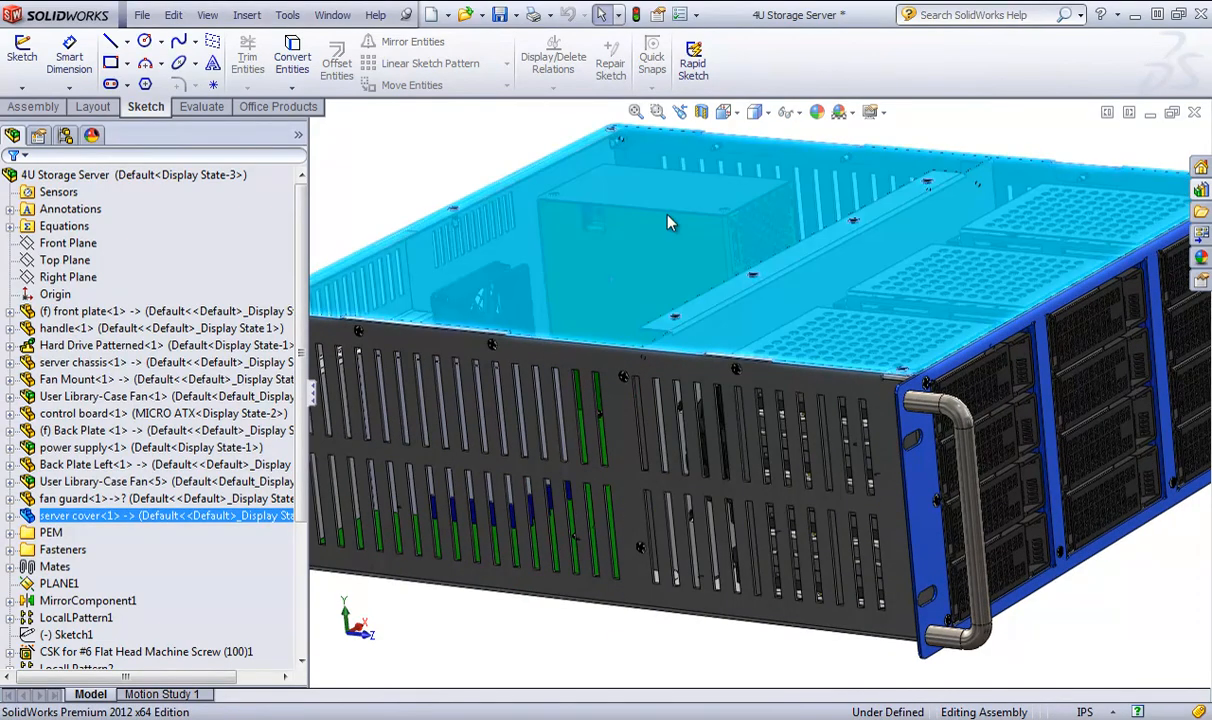
{"action": "middle_click_drag", "start_coordinate": [670, 222], "coordinate": [467, 352]}
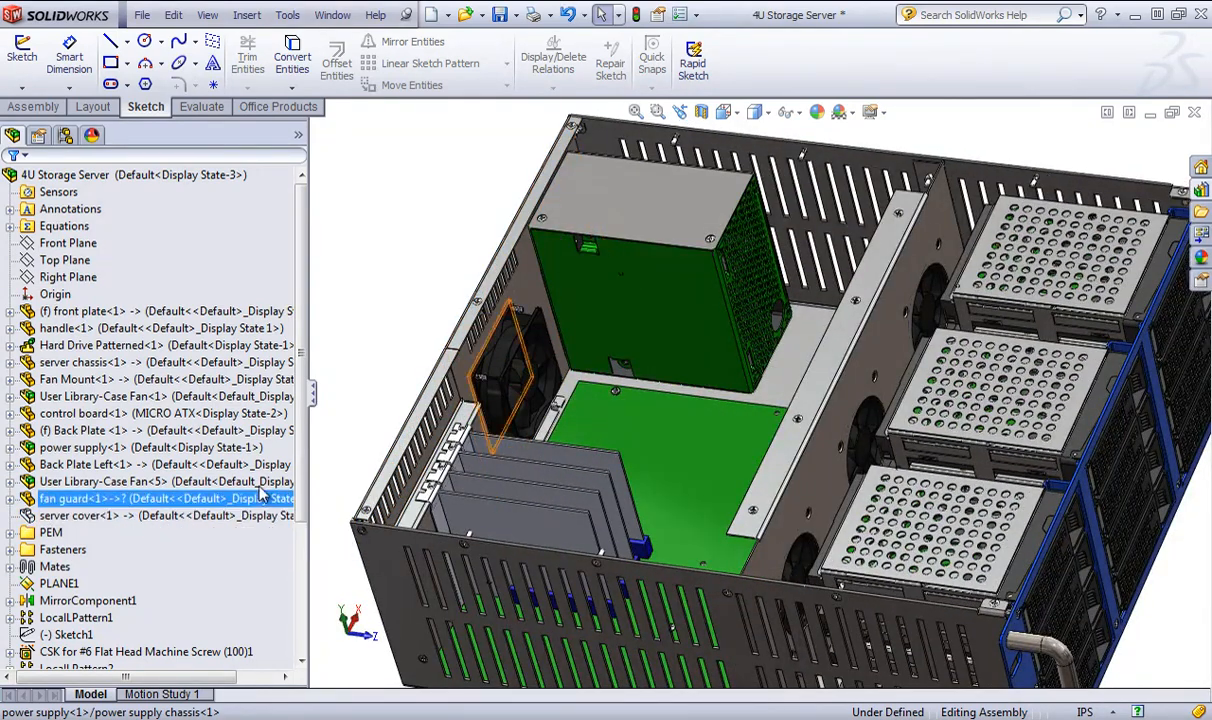
Select the server chassis component and examine the server's rear, up close at the vent slots above the expansion slots.
{"action": "left_click", "coordinate": [90, 362]}
{"action": "middle_click_drag", "start_coordinate": [471, 429], "coordinate": [406, 463]}
{"action": "scroll", "coordinate": [406, 463], "scroll_direction": "up", "scroll_amount": 5}
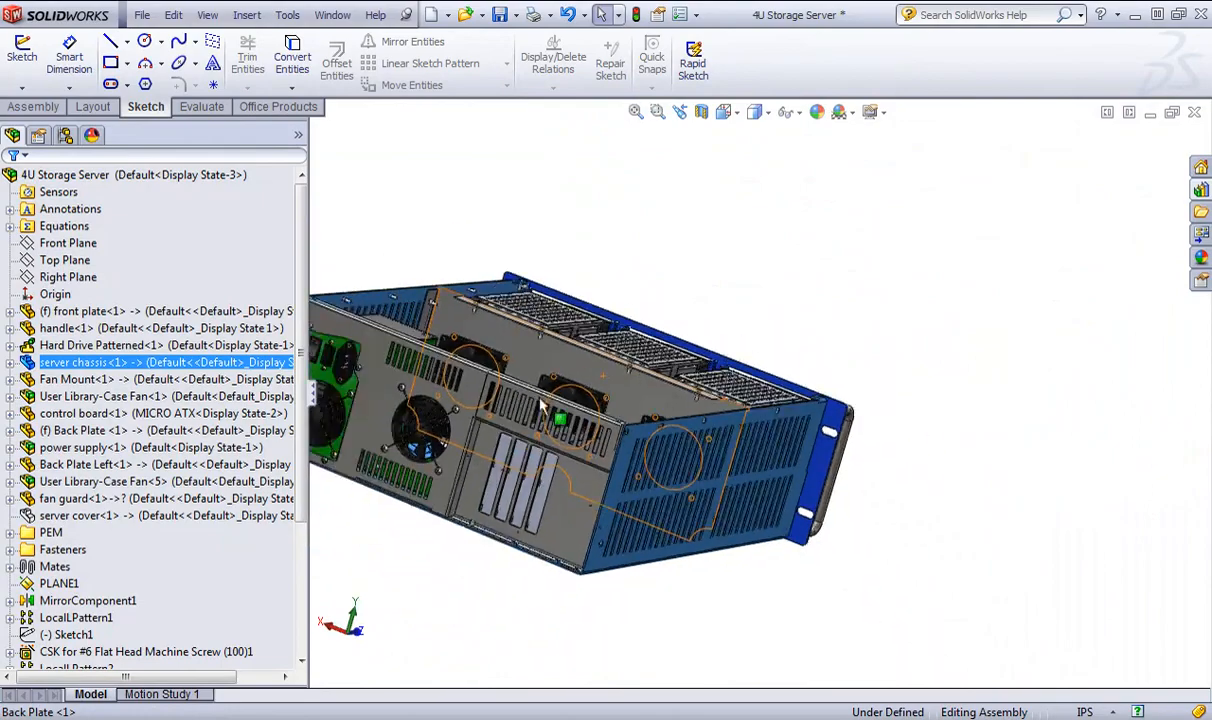
{"action": "left_click", "coordinate": [437, 540]}
{"action": "scroll", "coordinate": [545, 400], "scroll_direction": "down", "scroll_amount": 6}
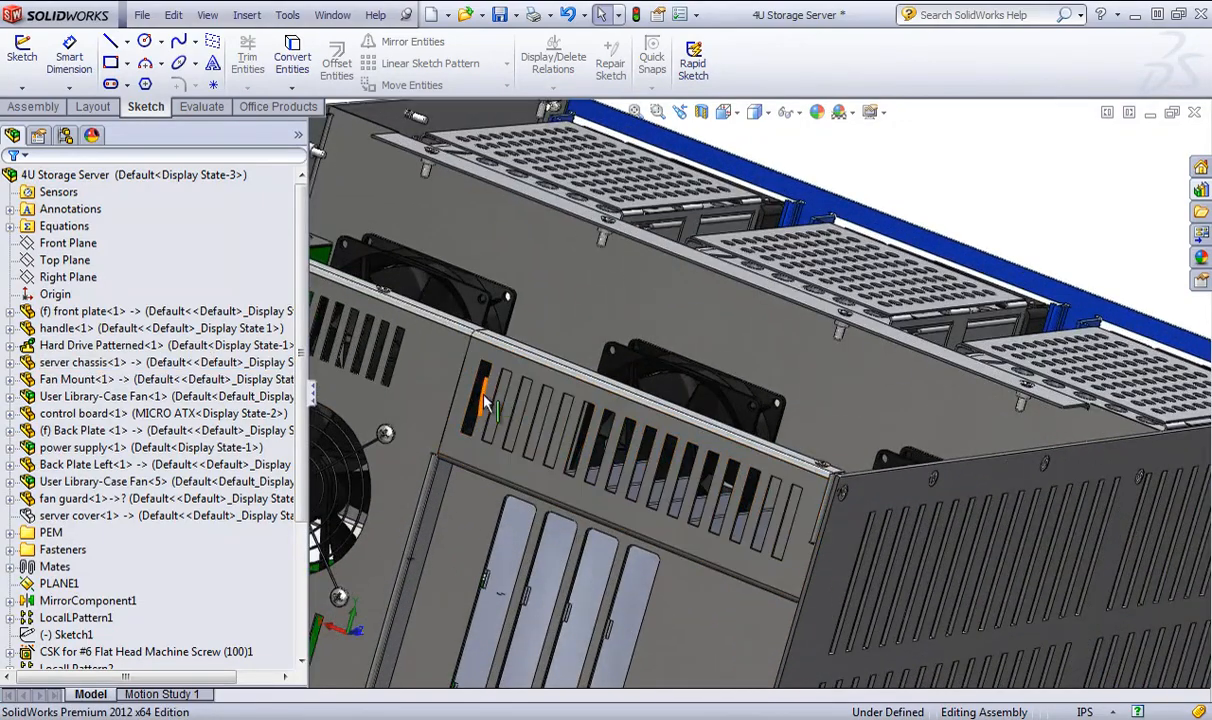
Examine the two back plates, the rear fan and power supply openings, and where the plates meet.
{"action": "middle_click_drag", "start_coordinate": [484, 402], "coordinate": [420, 468]}
{"action": "scroll", "coordinate": [420, 468], "scroll_direction": "up", "scroll_amount": 2}
{"action": "scroll", "coordinate": [600, 392], "scroll_direction": "down", "scroll_amount": 3}
{"action": "scroll", "coordinate": [420, 430], "scroll_direction": "up", "scroll_amount": 4}
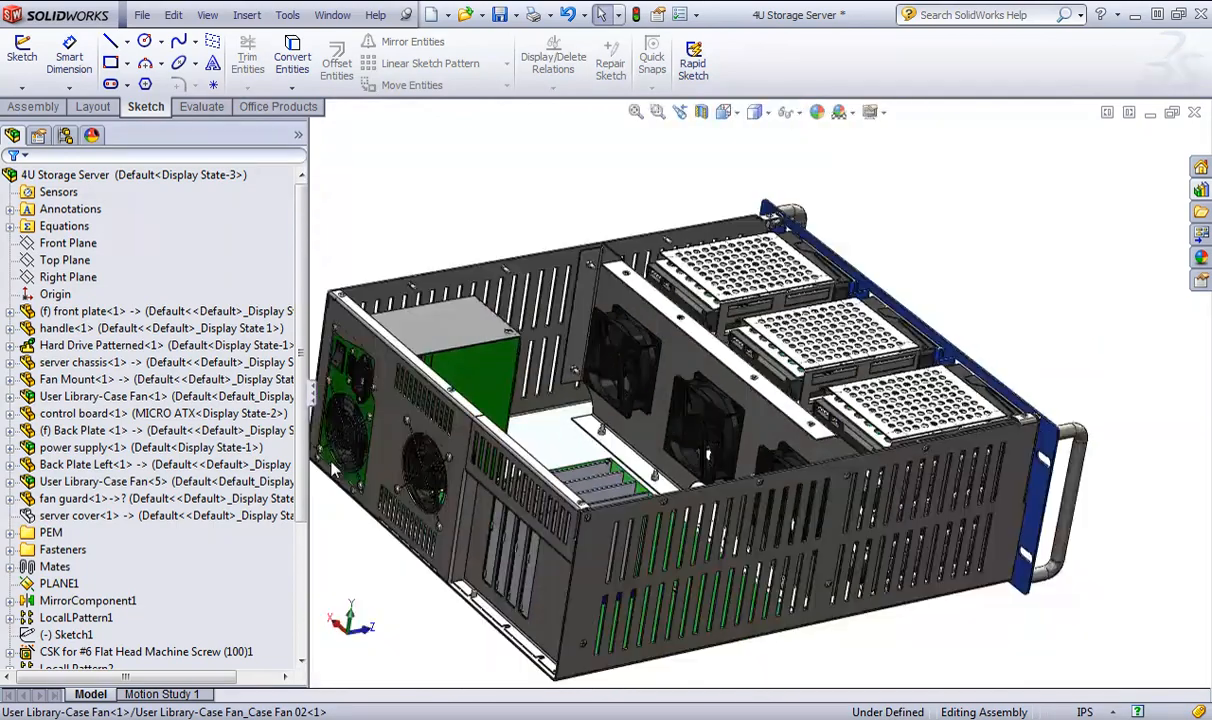
{"action": "scroll", "coordinate": [358, 422], "scroll_direction": "down", "scroll_amount": 5}
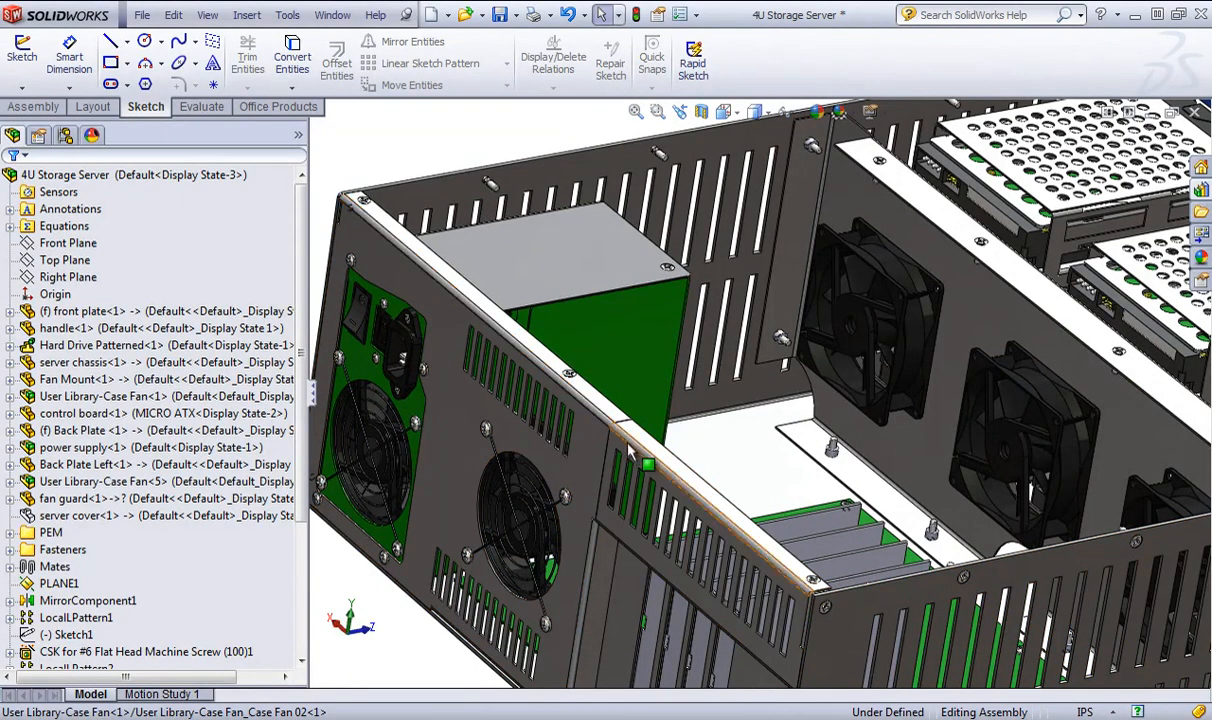
{"action": "scroll", "coordinate": [855, 512], "scroll_direction": "up", "scroll_amount": 5}
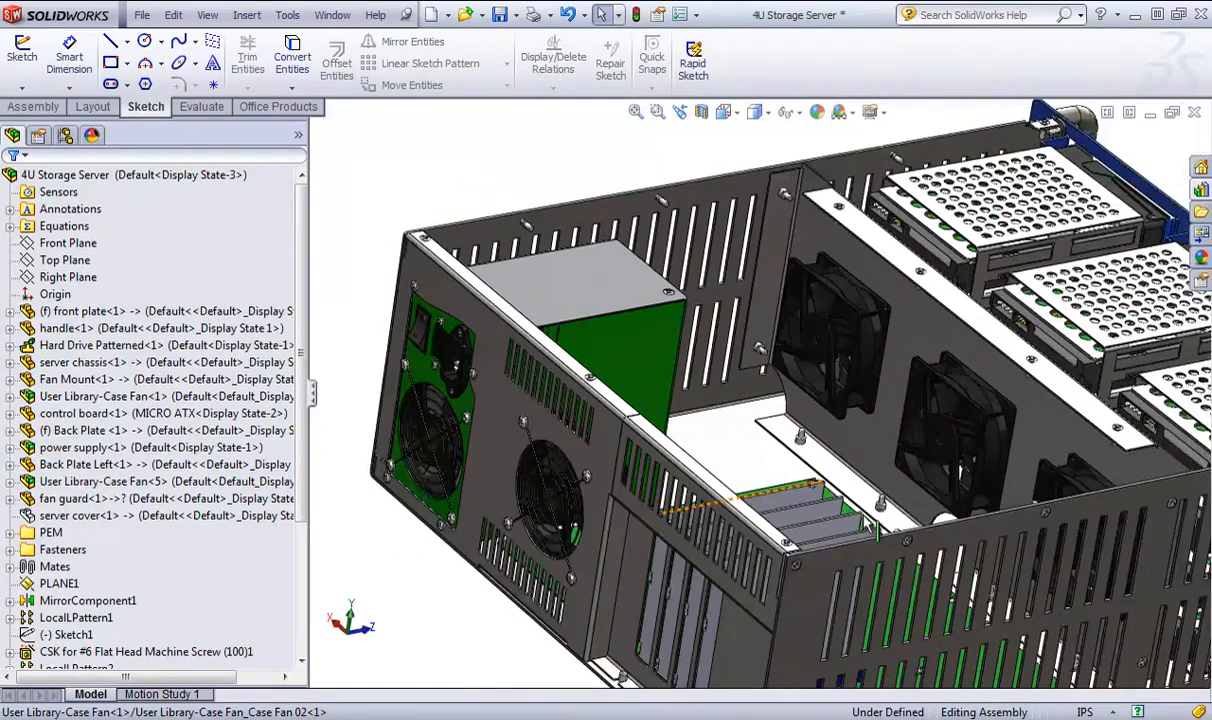
Highlight the Fan Mount and front plate components in turn to locate them in the server, and clear the selection.
{"action": "middle_click_drag", "start_coordinate": [1097, 530], "coordinate": [1066, 398]}
{"action": "left_click", "coordinate": [1066, 398]}
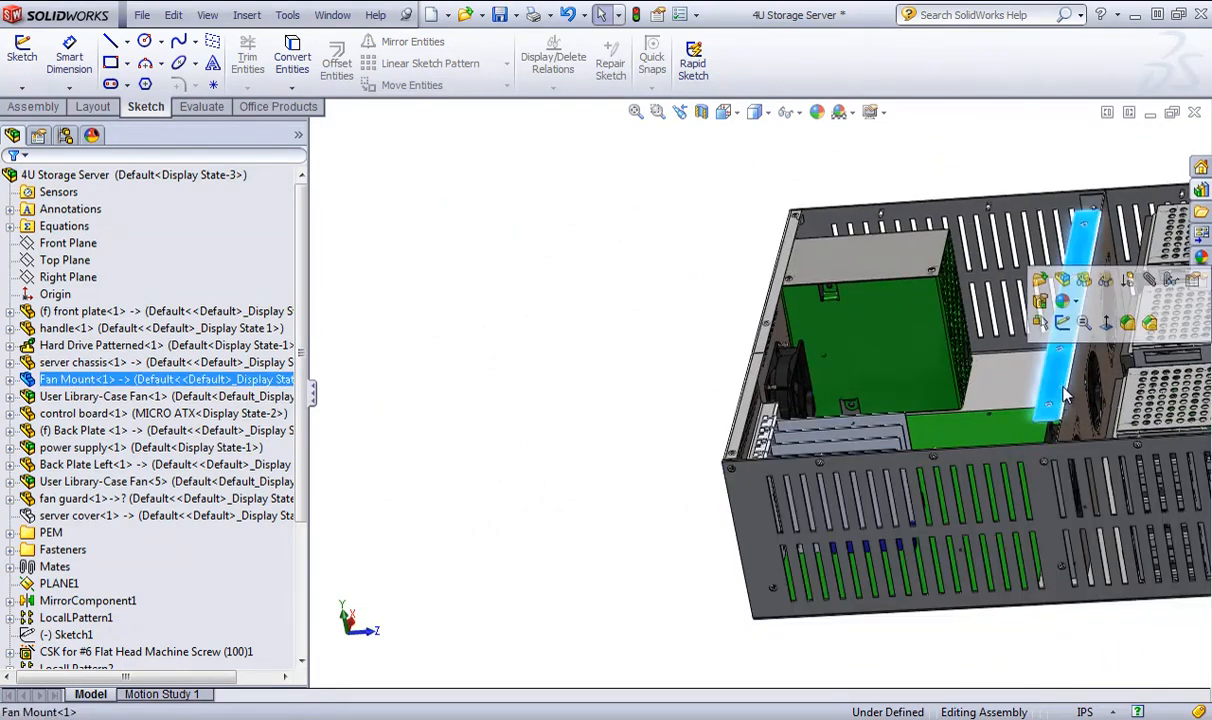
{"action": "left_click", "coordinate": [110, 383]}
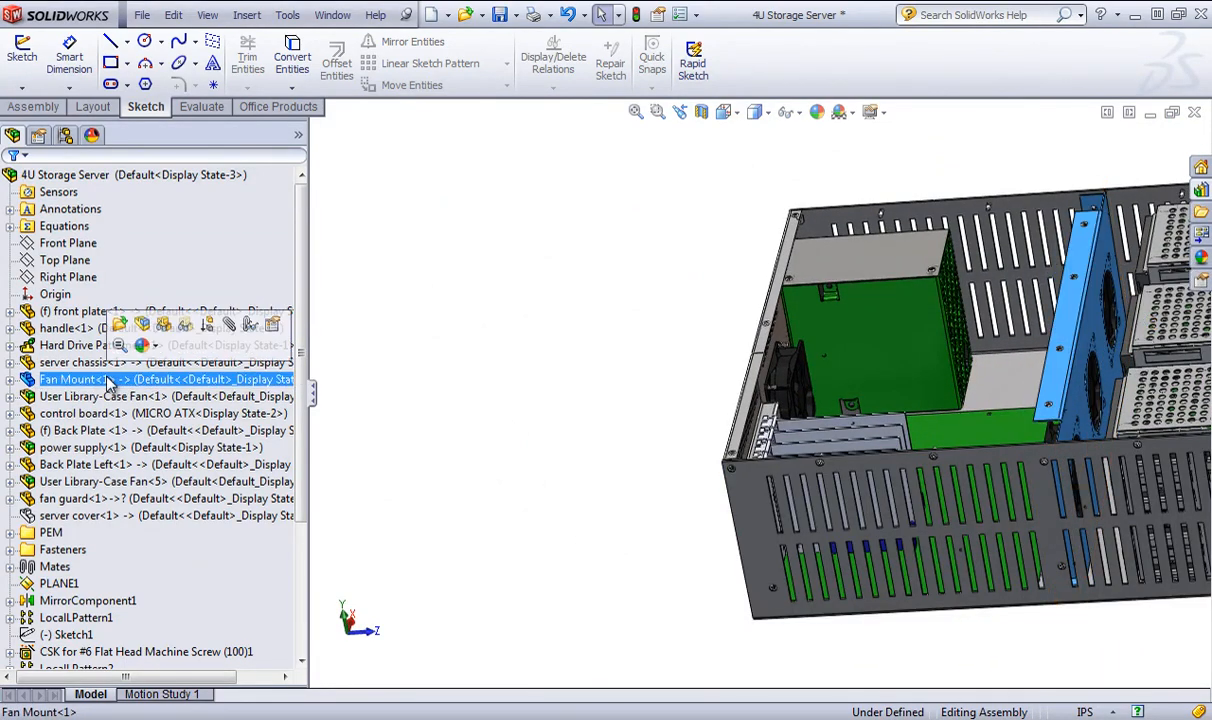
{"action": "left_click", "coordinate": [63, 311]}
{"action": "scroll", "coordinate": [698, 506], "scroll_direction": "up", "scroll_amount": 3}
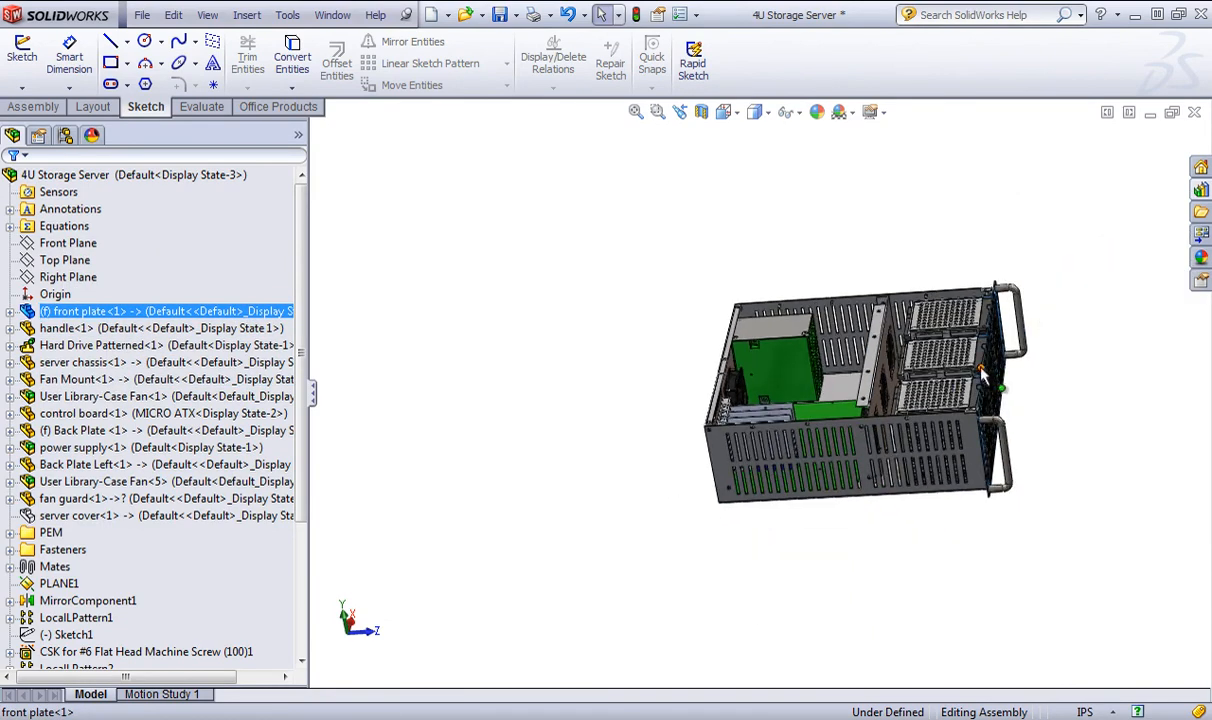
{"action": "scroll", "coordinate": [928, 352], "scroll_direction": "down", "scroll_amount": 2}
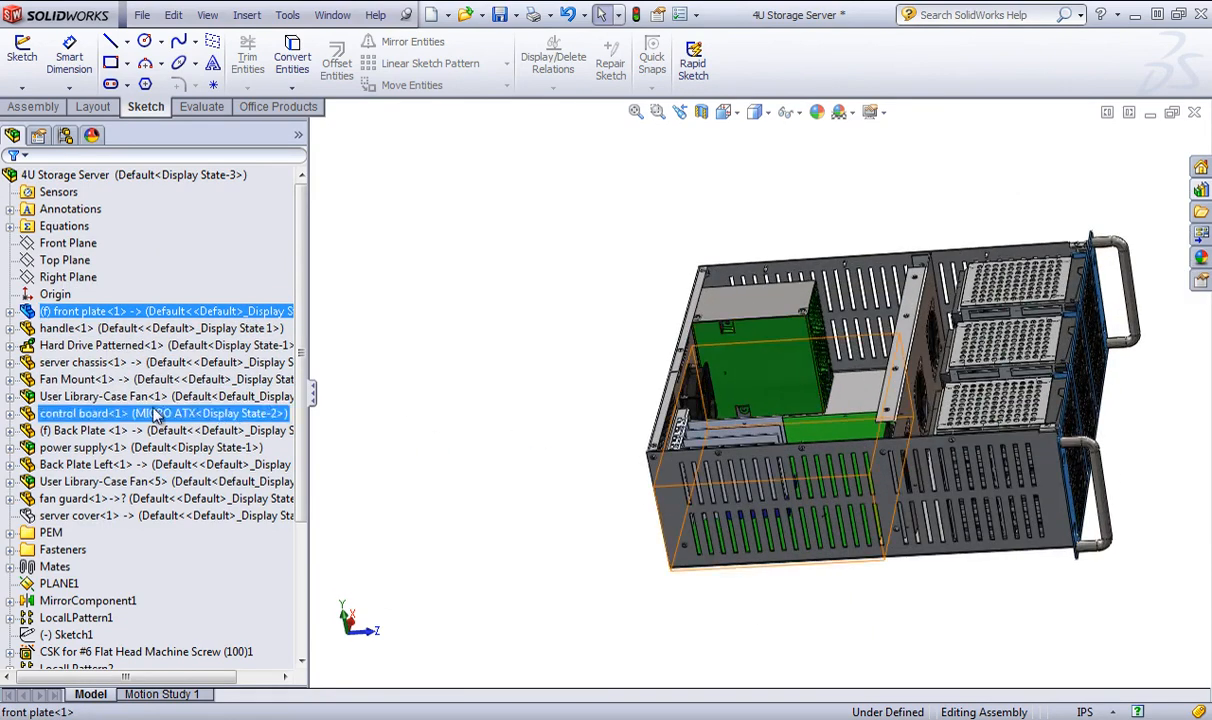
{"action": "left_click", "coordinate": [77, 515]}
{"action": "left_click", "coordinate": [570, 295]}
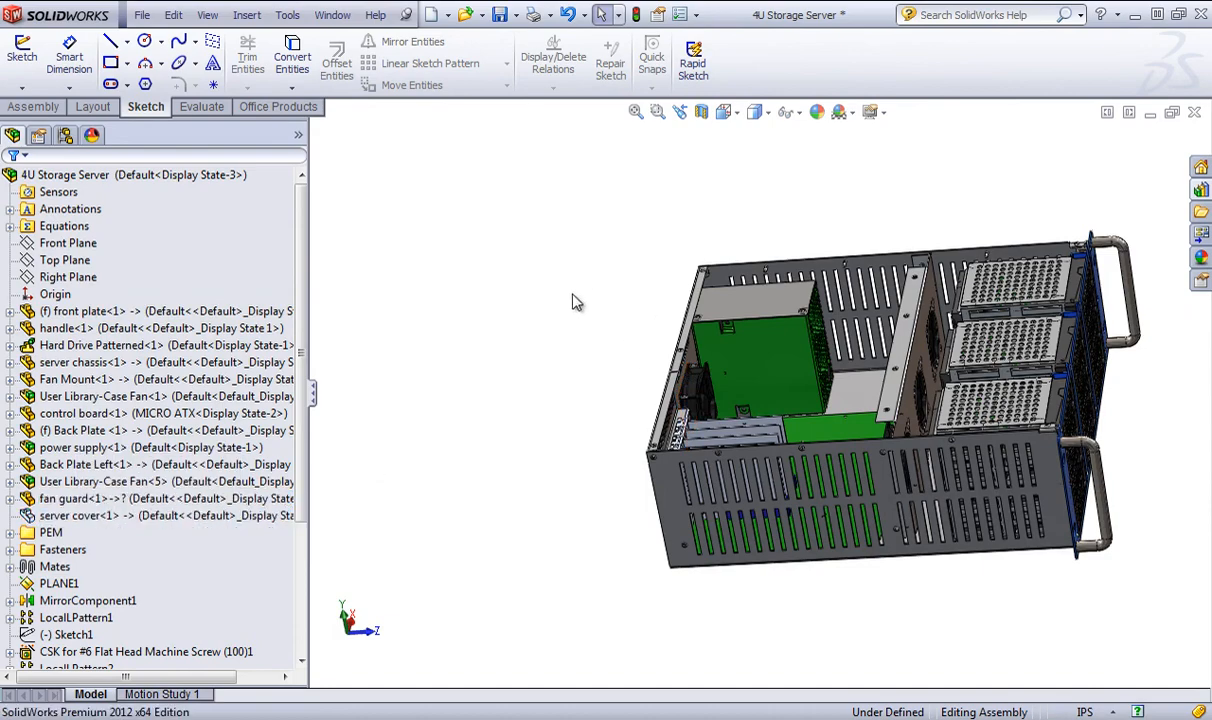
Switch to the Arduino part window and examine the board and its connectors.
{"action": "scroll", "coordinate": [558, 314], "scroll_direction": "up", "scroll_amount": 2}
{"action": "left_click", "coordinate": [339, 14]}
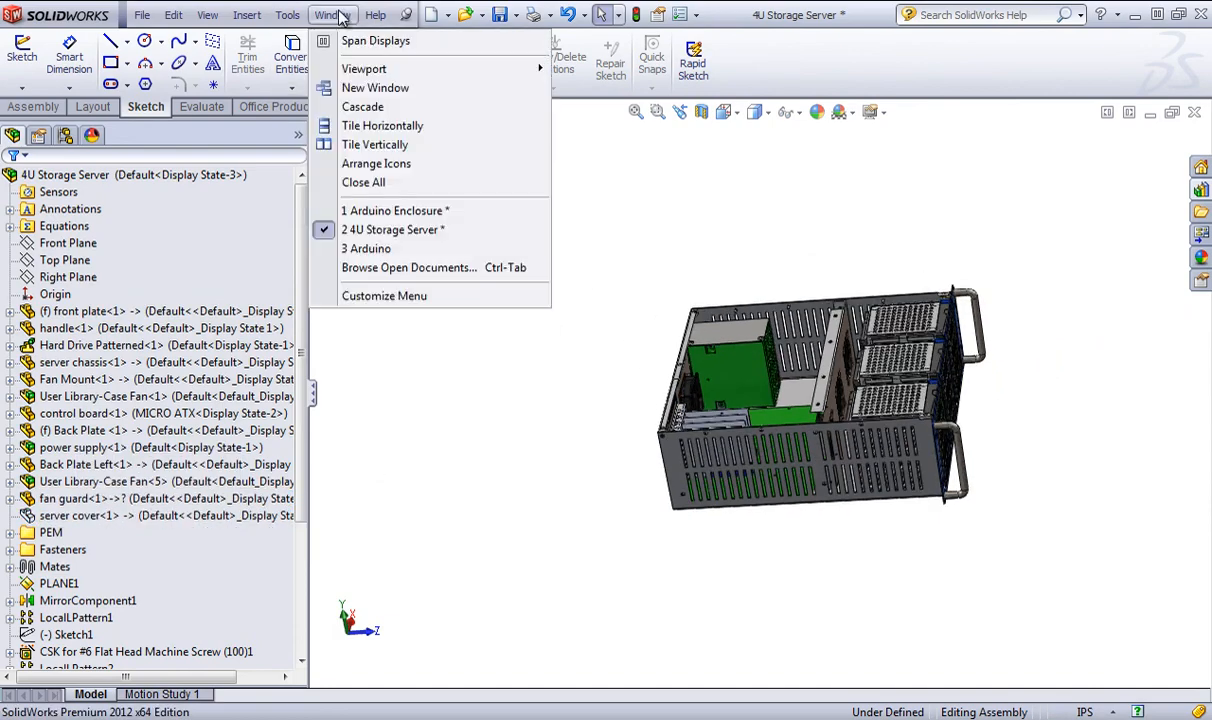
{"action": "left_click", "coordinate": [366, 248]}
{"action": "middle_click_drag", "start_coordinate": [699, 184], "coordinate": [640, 216]}
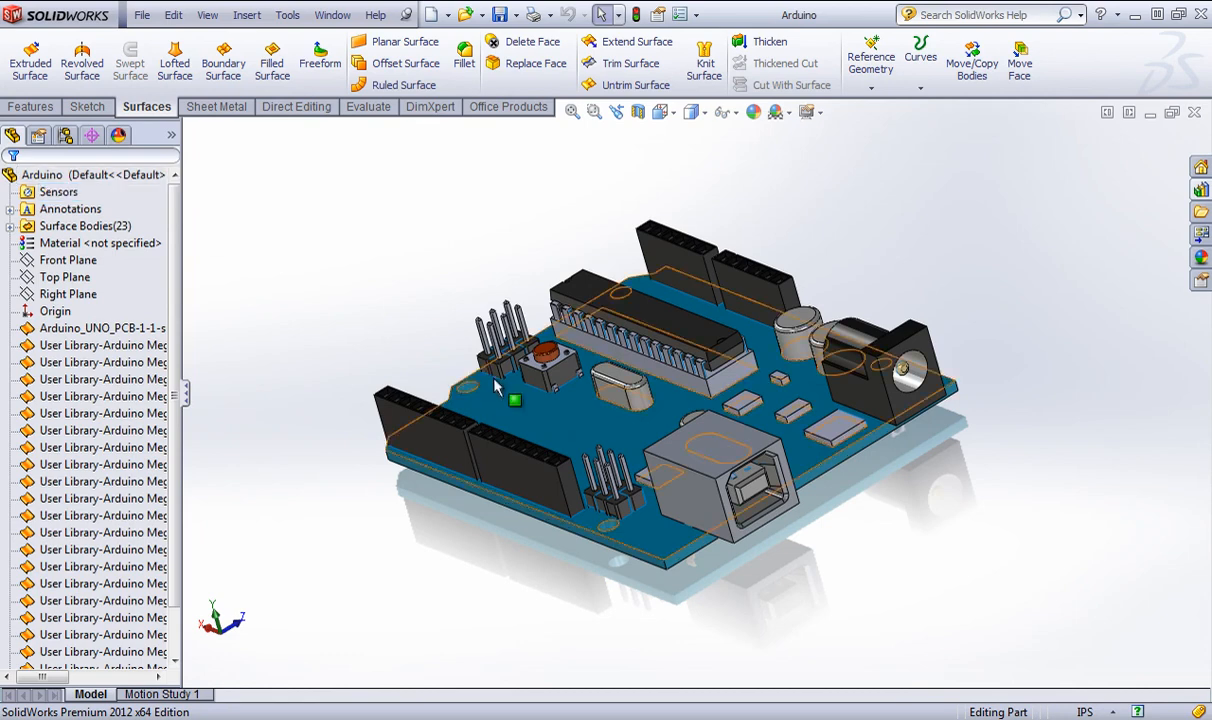
{"action": "left_click", "coordinate": [27, 280]}
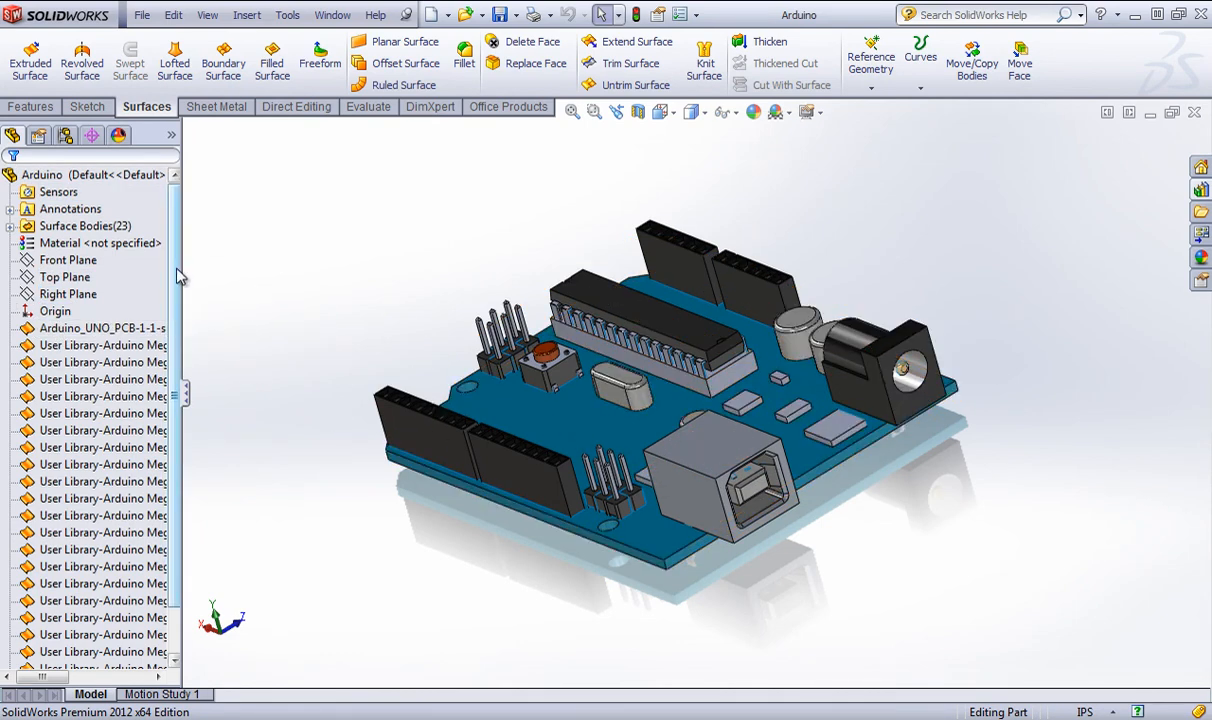
{"action": "left_click_drag", "start_coordinate": [178, 276], "coordinate": [174, 222]}
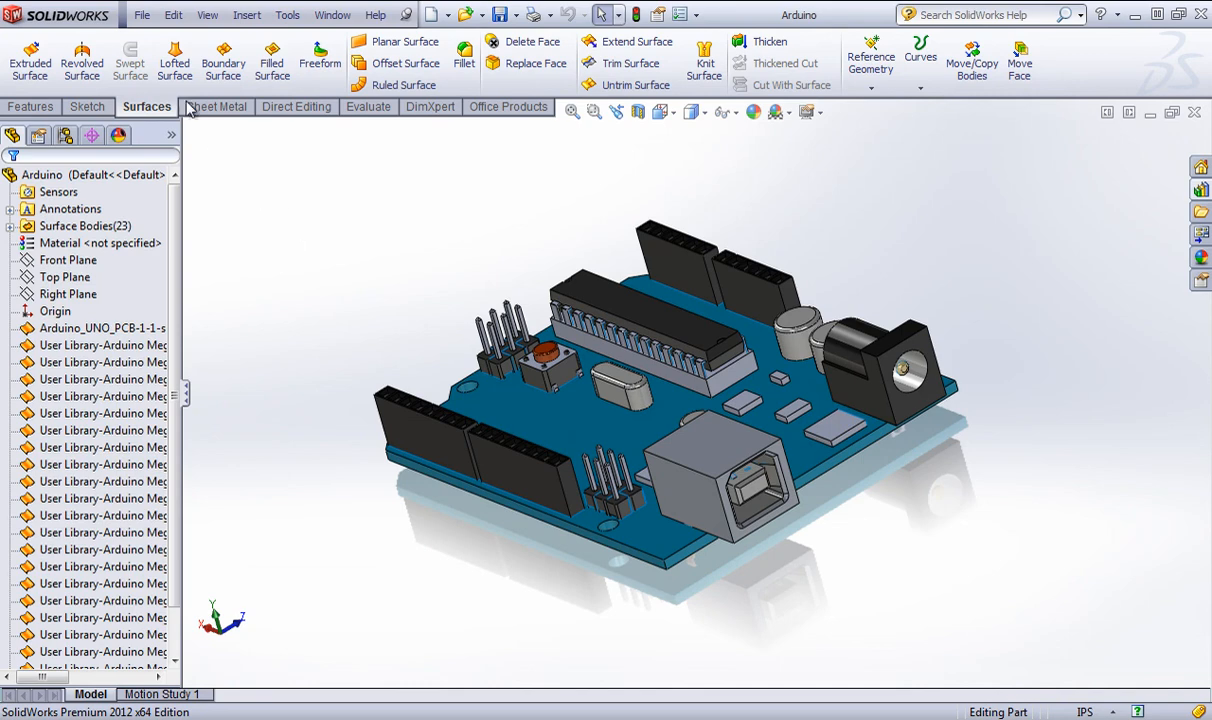
Make a new assembly from the Arduino part using the Assembly template, inserting Arduino as the first component.
{"action": "left_click", "coordinate": [140, 15]}
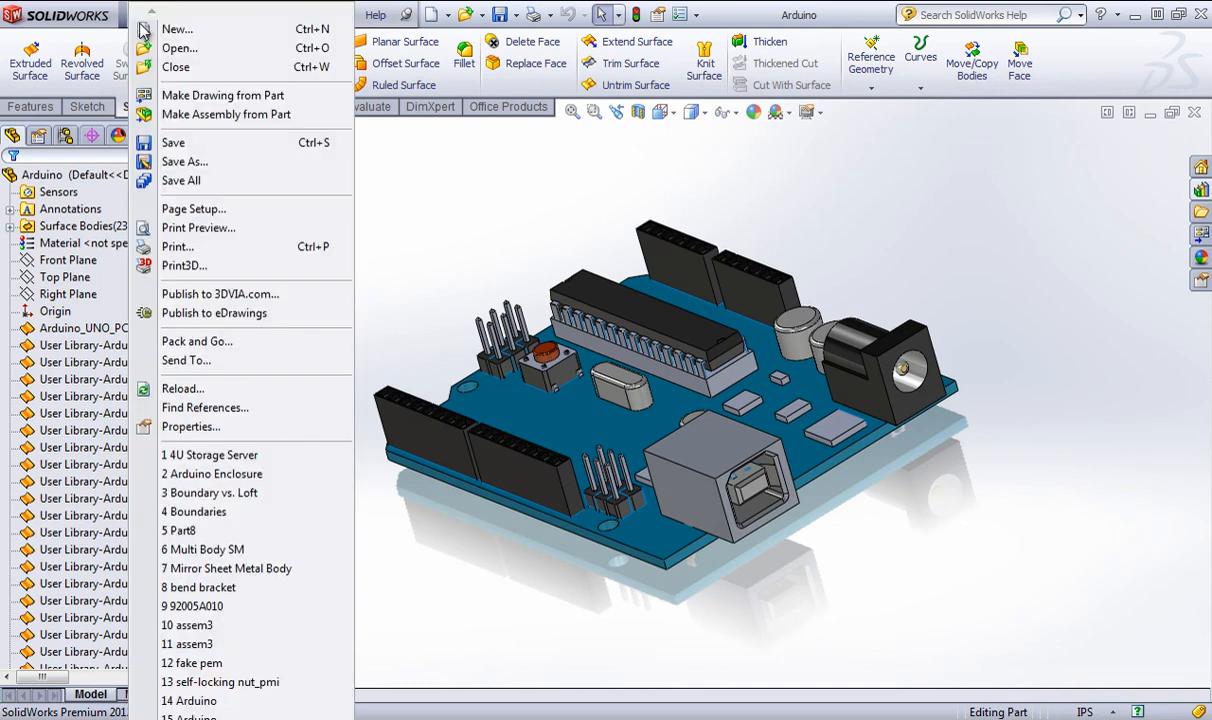
{"action": "left_click", "coordinate": [222, 118]}
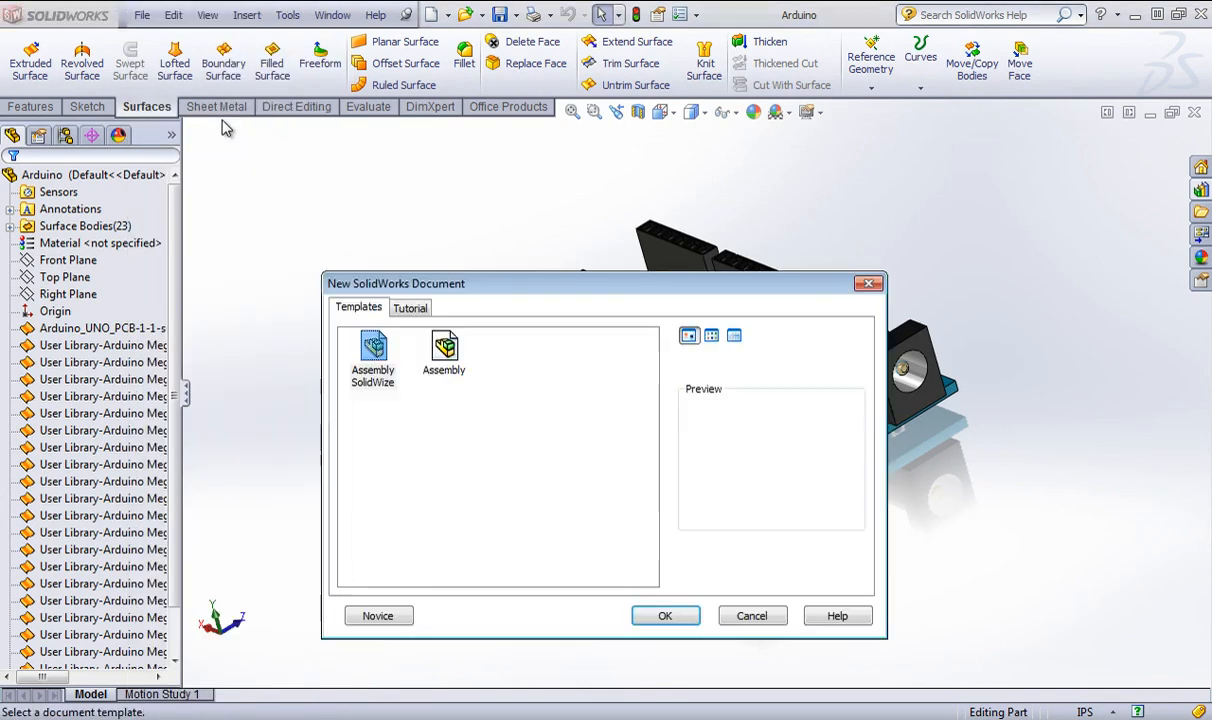
{"action": "left_click", "coordinate": [445, 355]}
{"action": "left_click", "coordinate": [665, 616]}
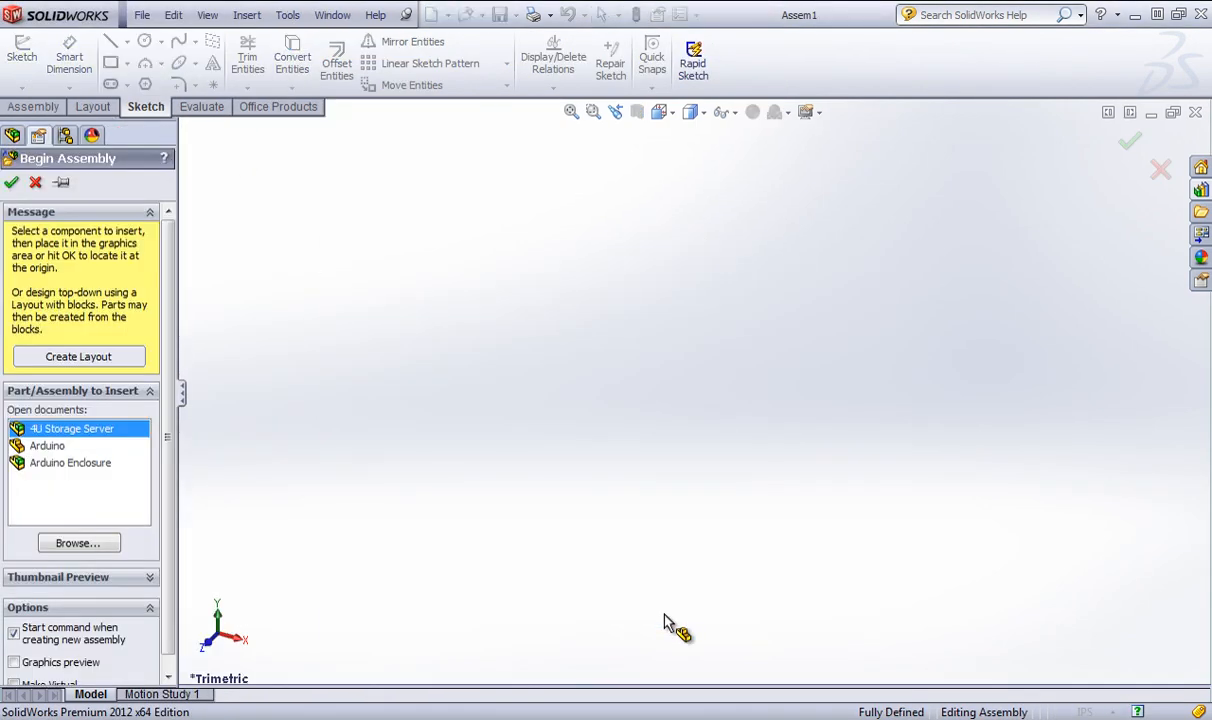
{"action": "left_click", "coordinate": [44, 447]}
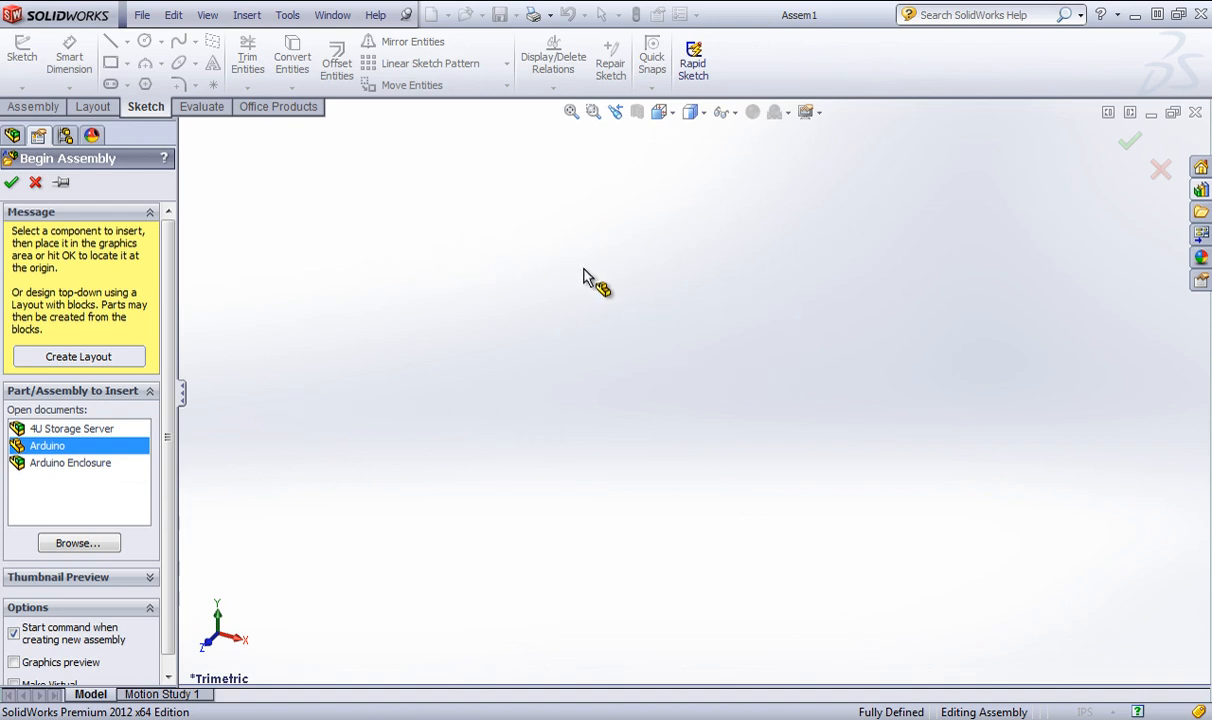
{"action": "left_click", "coordinate": [247, 235]}
Check the new assembly's Top Plane against the board and open the Arduino component in its own part window.
{"action": "left_click", "coordinate": [60, 249]}
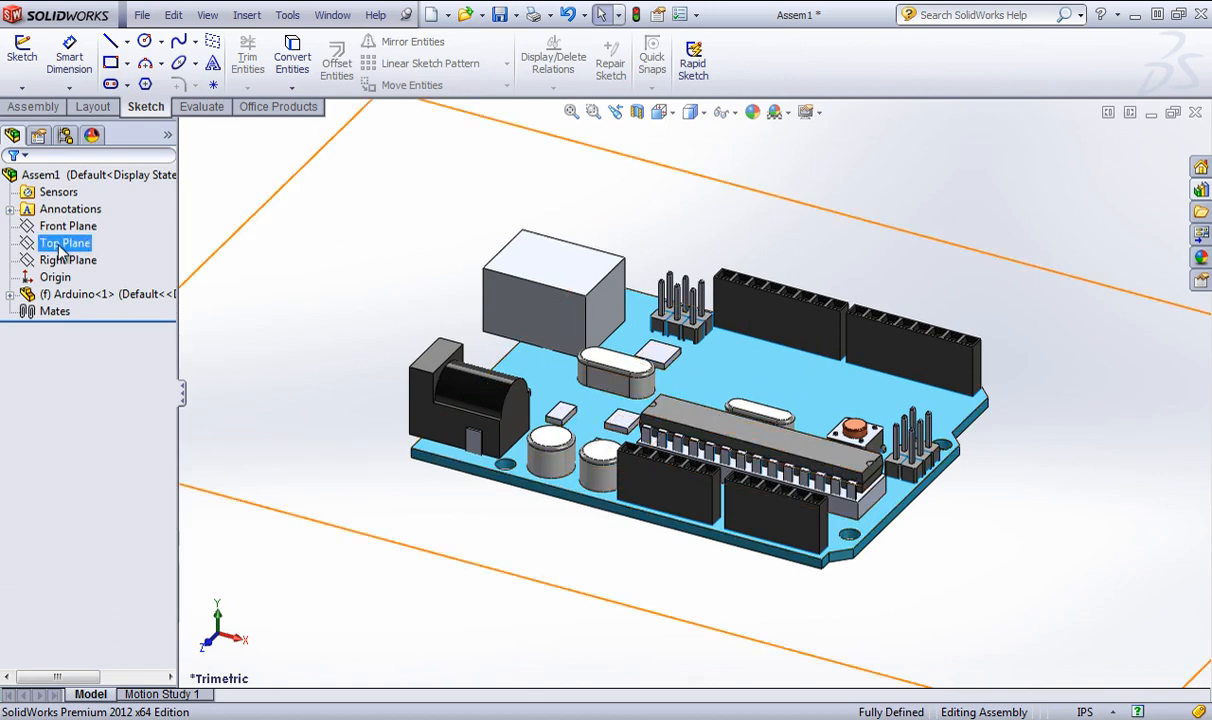
{"action": "left_click", "coordinate": [10, 295]}
{"action": "left_click", "coordinate": [10, 175]}
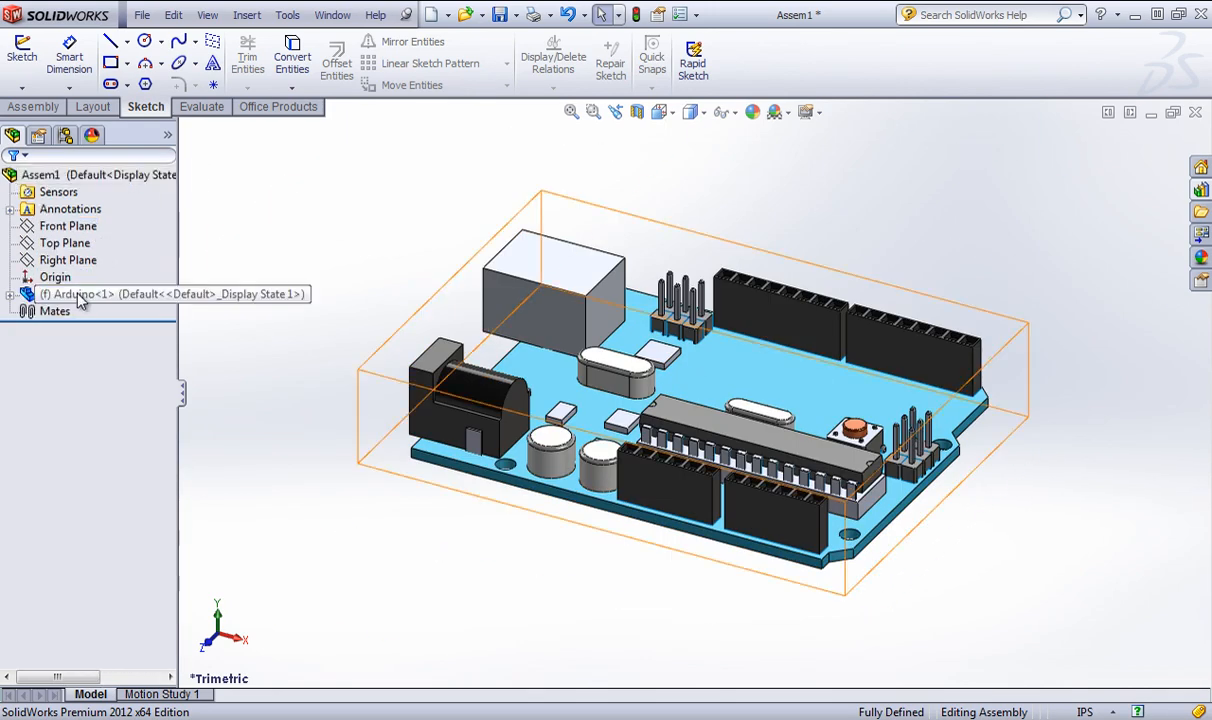
{"action": "right_click", "coordinate": [82, 296]}
{"action": "left_click", "coordinate": [100, 240]}
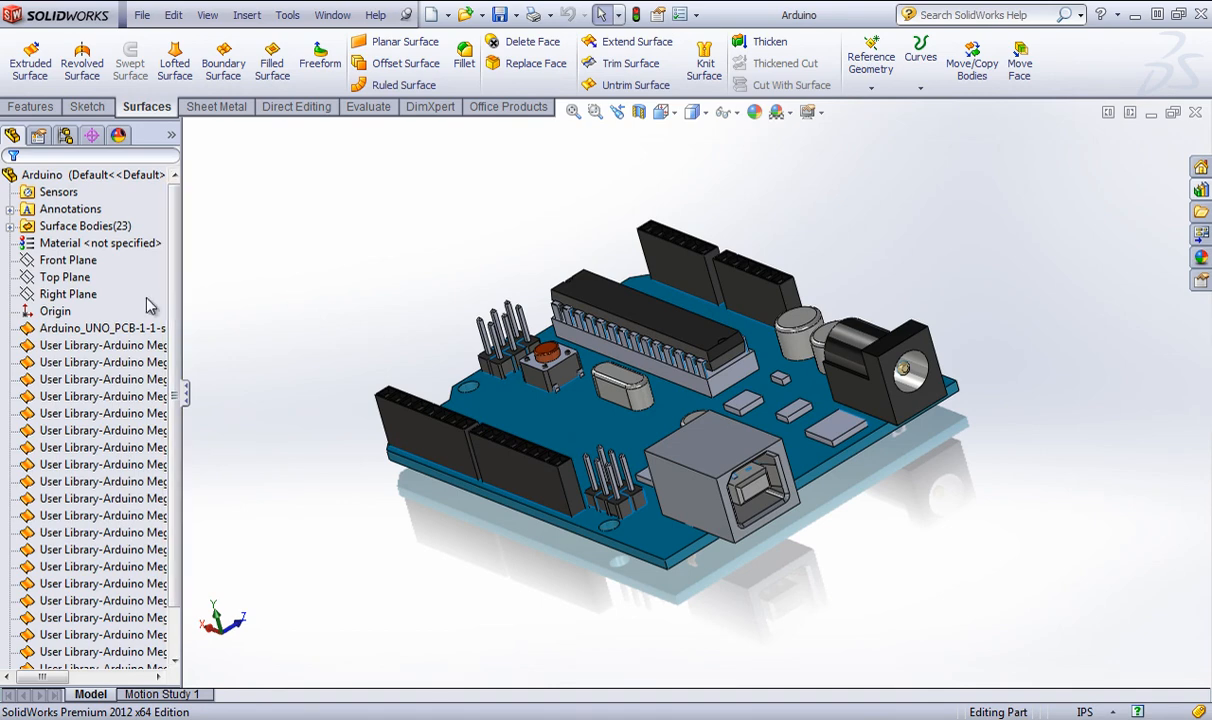
Highlight the Arduino part's Front, Top and Right Planes in turn to examine how the board lies relative to them.
{"action": "left_click", "coordinate": [72, 261]}
{"action": "middle_click_drag", "start_coordinate": [445, 385], "coordinate": [290, 240]}
{"action": "left_click", "coordinate": [65, 277]}
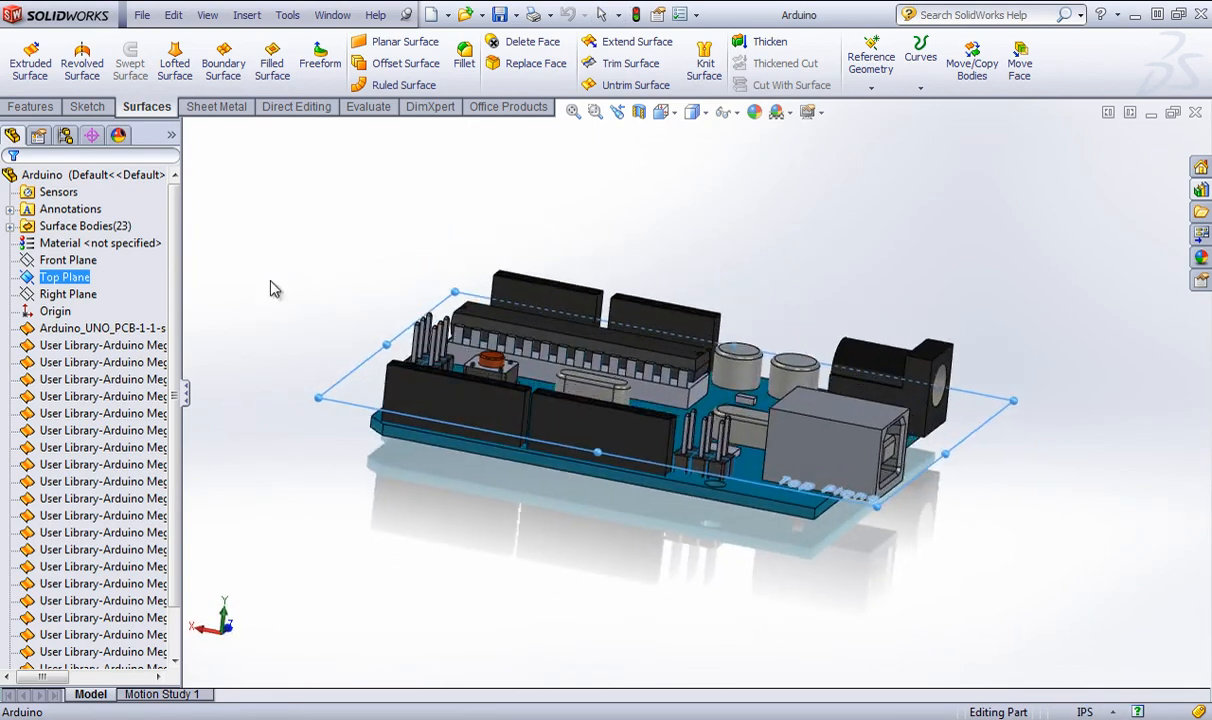
{"action": "left_click", "coordinate": [68, 294]}
{"action": "middle_click_drag", "start_coordinate": [520, 430], "coordinate": [586, 405]}
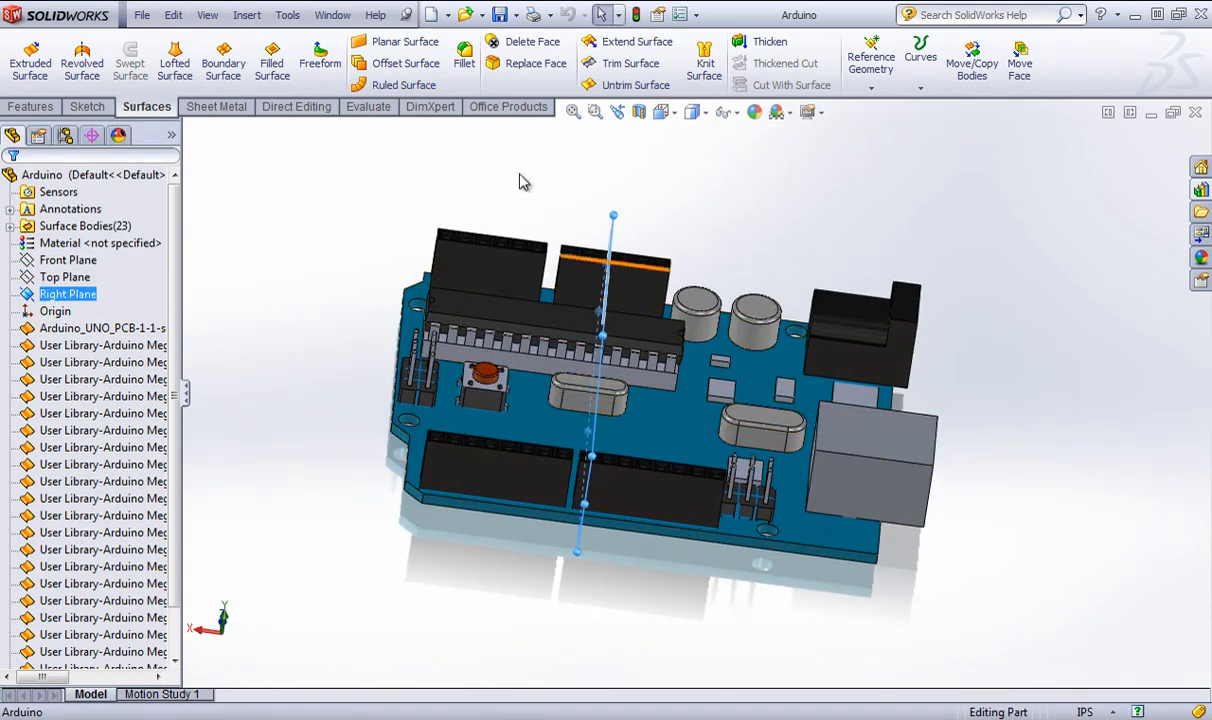
Go back to Assem1 and examine the fixed Arduino component from both connector sides.
{"action": "left_click", "coordinate": [332, 14]}
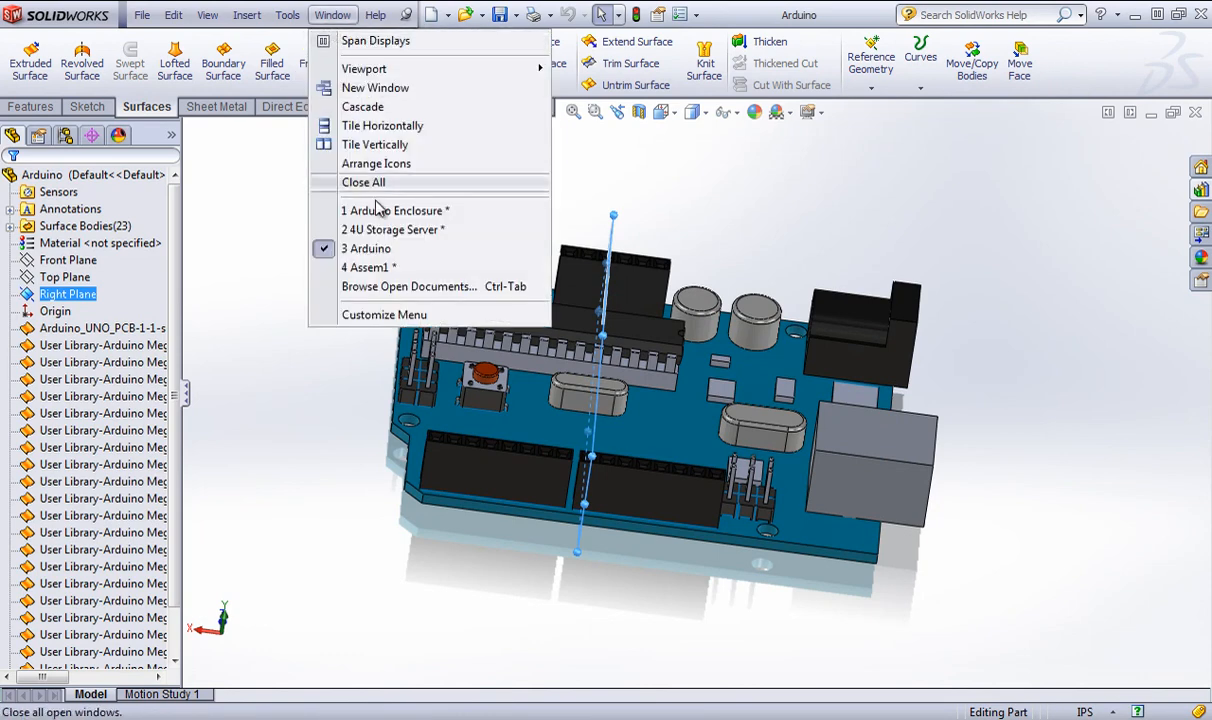
{"action": "left_click", "coordinate": [365, 267]}
{"action": "middle_click_drag", "start_coordinate": [752, 371], "coordinate": [785, 385]}
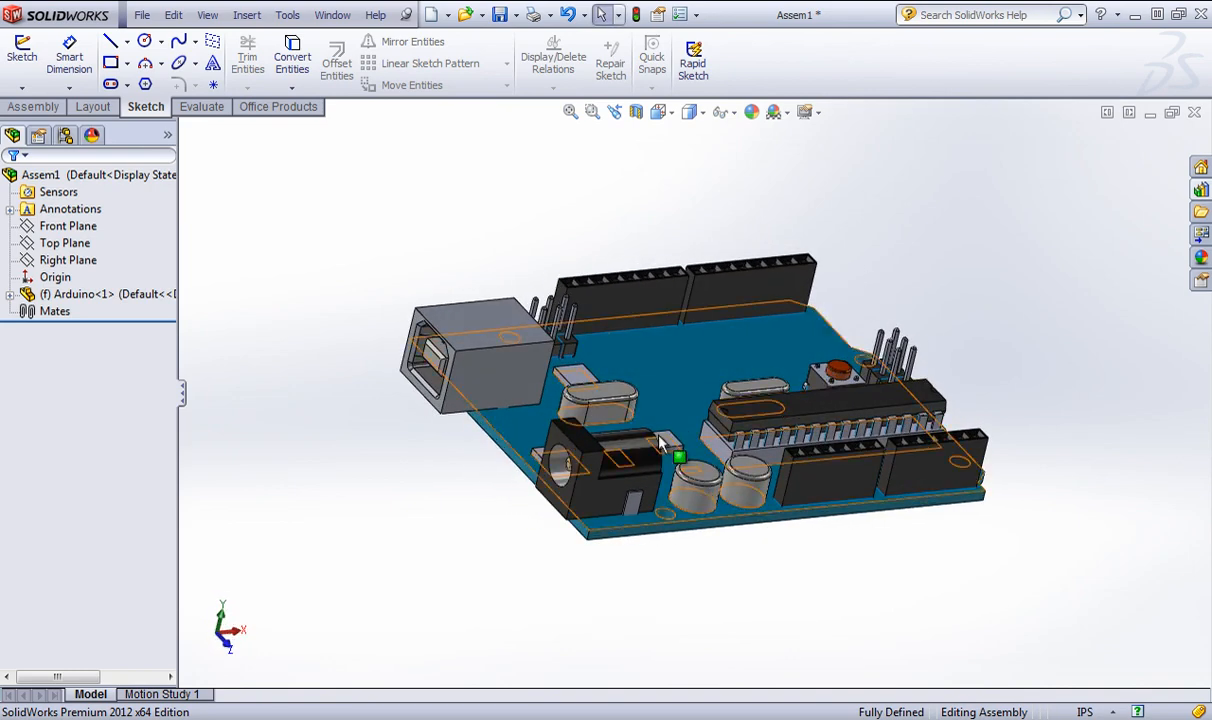
{"action": "left_click", "coordinate": [82, 297]}
{"action": "left_click", "coordinate": [392, 270]}
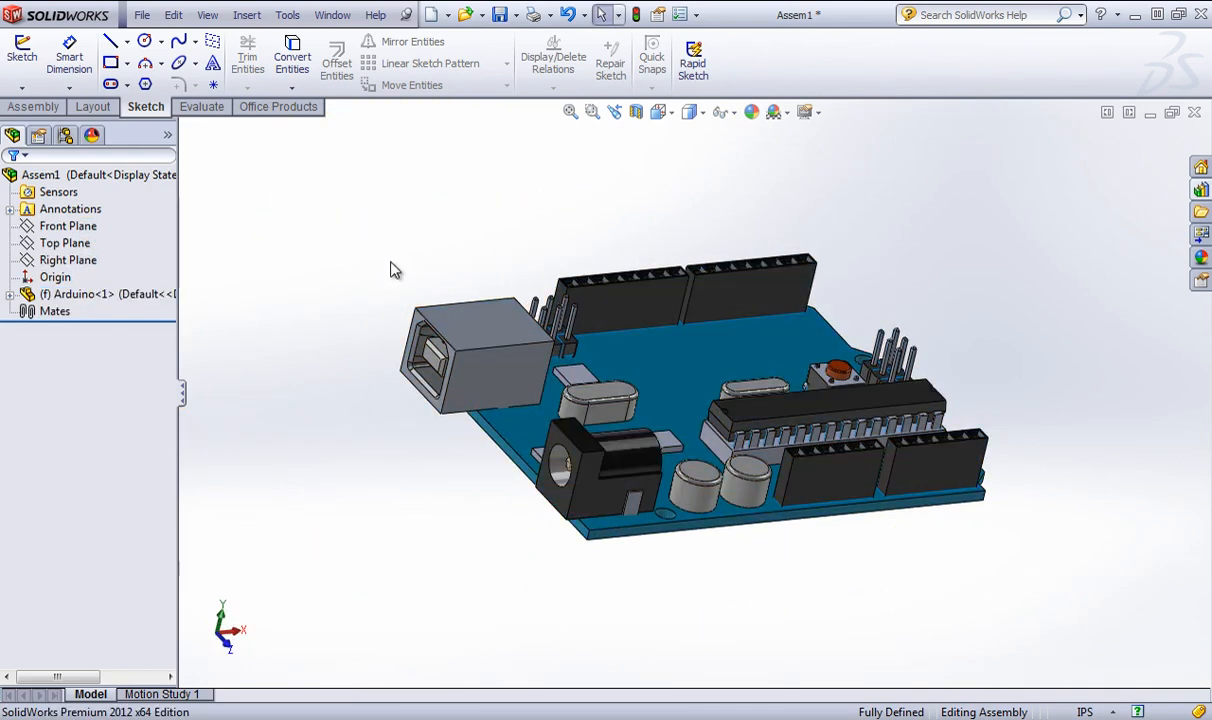
{"action": "middle_click_drag", "start_coordinate": [392, 270], "coordinate": [617, 374]}
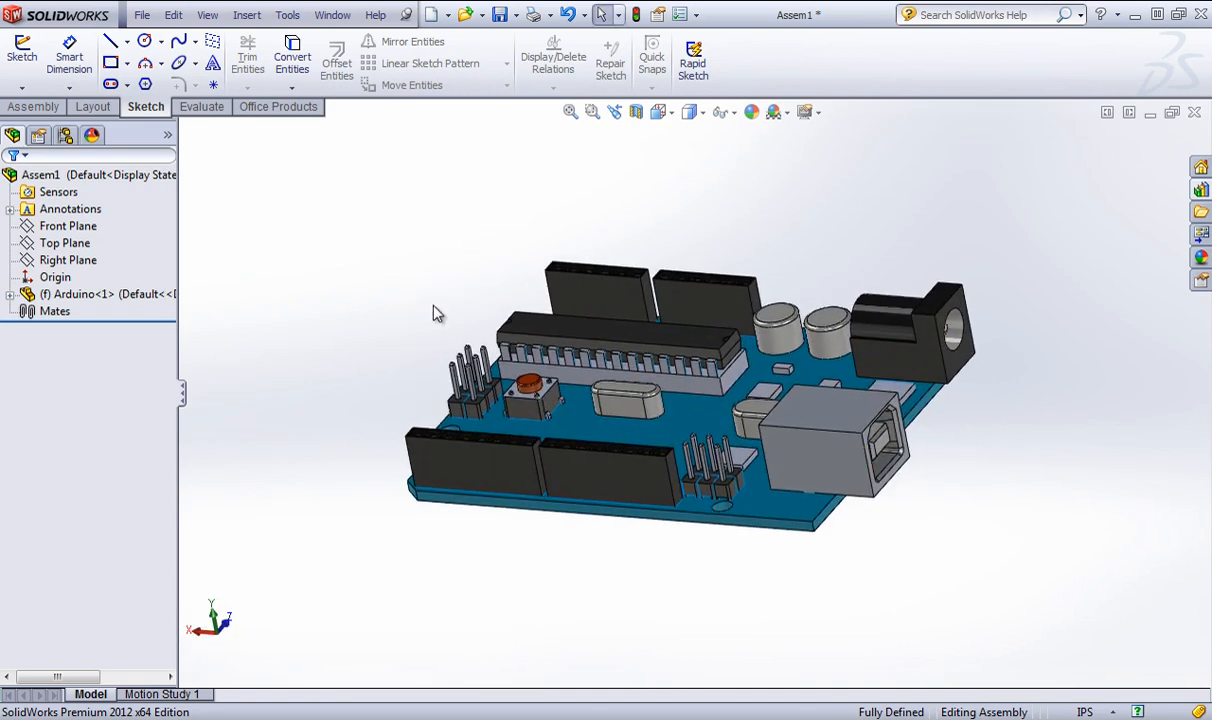
Return to the Arduino Enclosure assembly by way of the Arduino part and view the perforated top and connector side.
{"action": "left_click", "coordinate": [335, 15]}
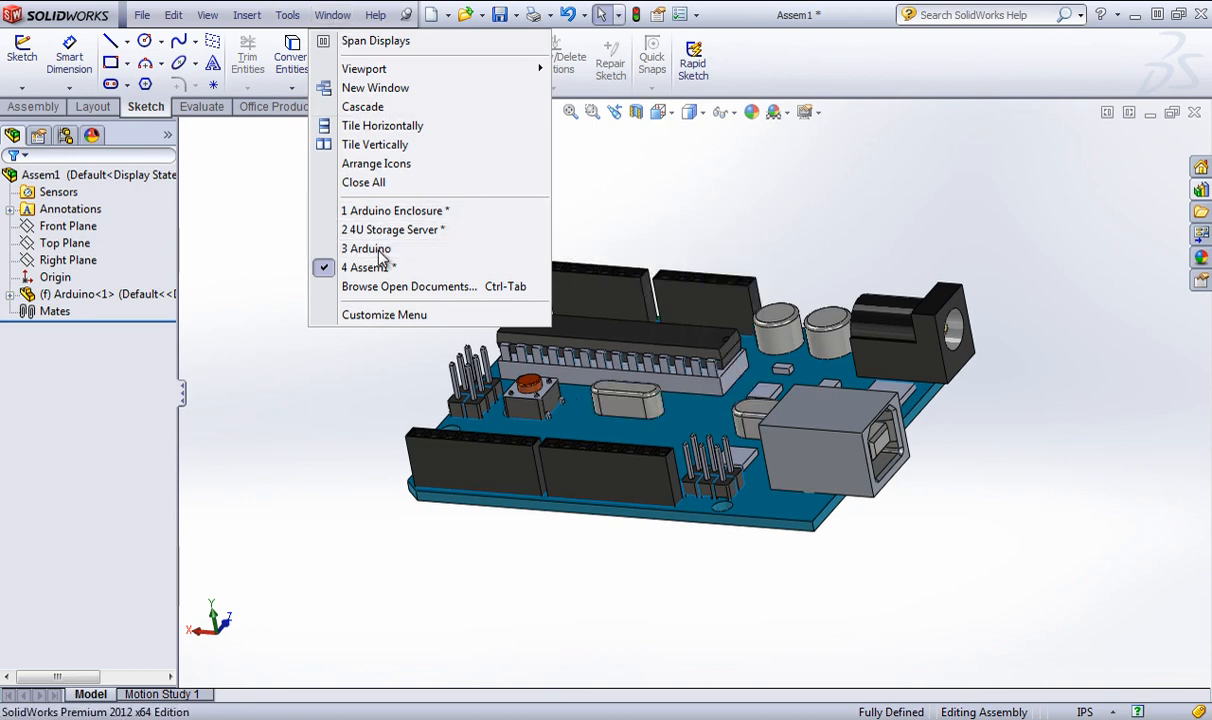
{"action": "left_click", "coordinate": [375, 250]}
{"action": "left_click", "coordinate": [333, 15]}
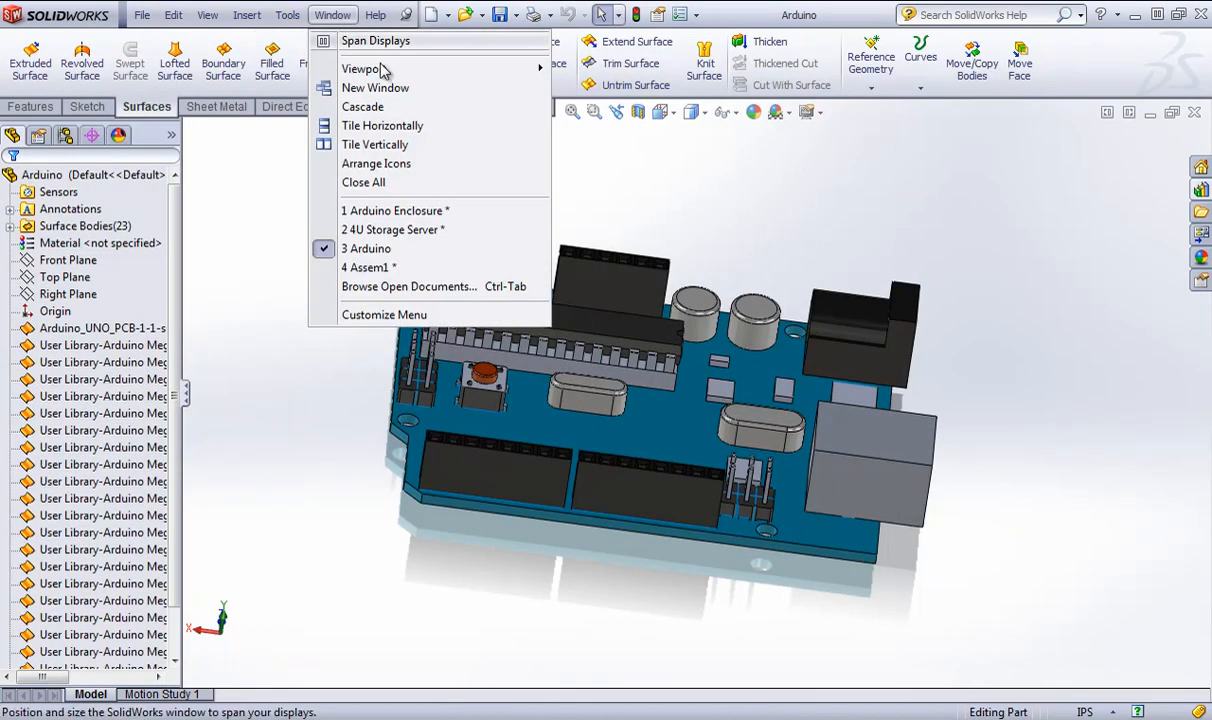
{"action": "left_click", "coordinate": [378, 206]}
{"action": "middle_click_drag", "start_coordinate": [305, 291], "coordinate": [275, 336]}
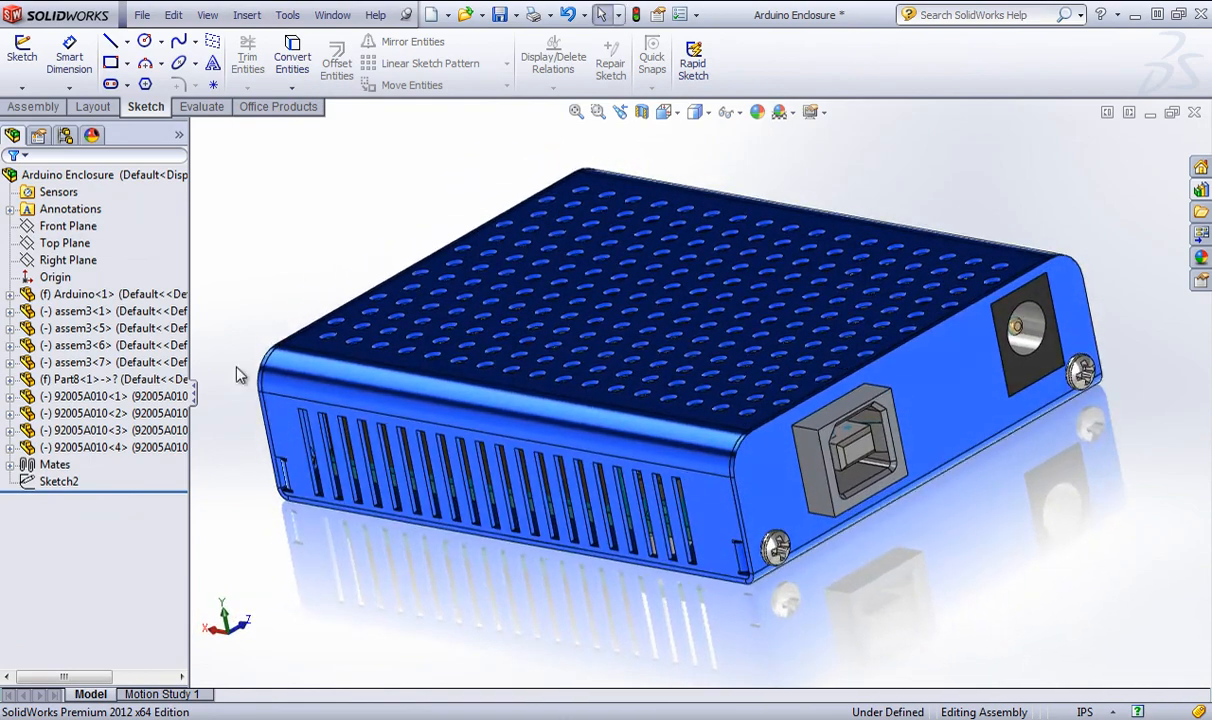
Highlight the Part8 component of the Arduino Enclosure and check the assembly's name and file location.
{"action": "left_click", "coordinate": [88, 381]}
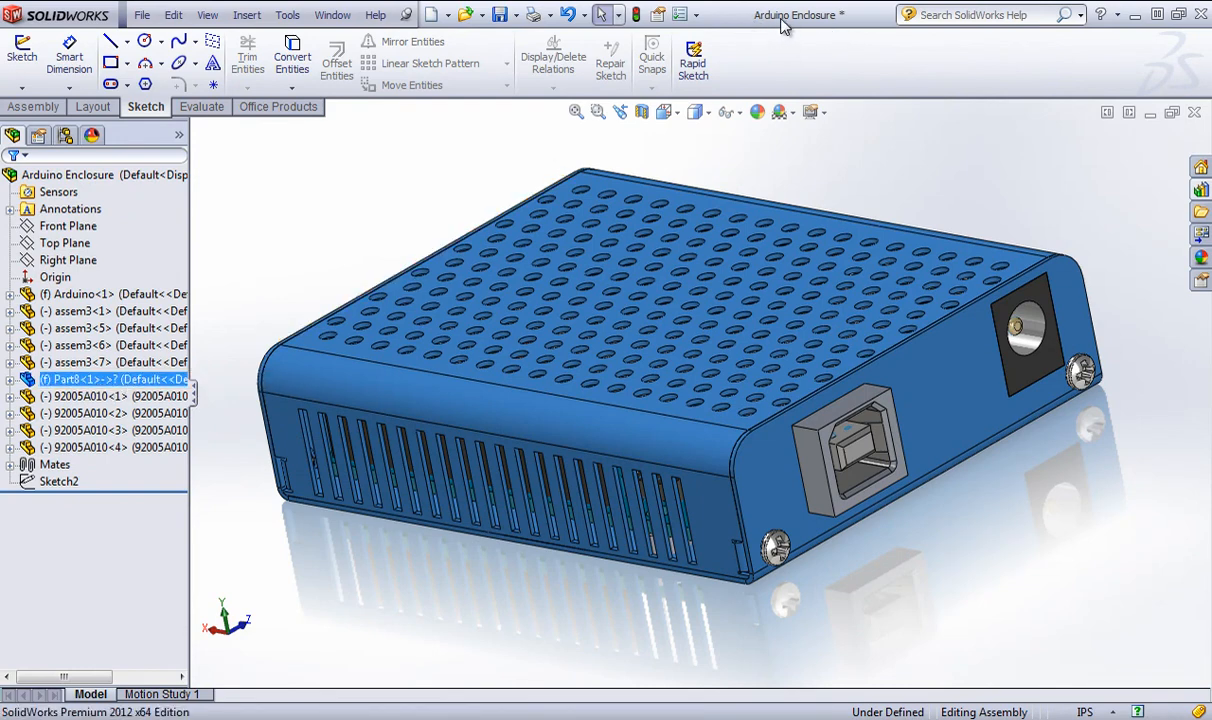
{"action": "mouse_move", "coordinate": [767, 27]}
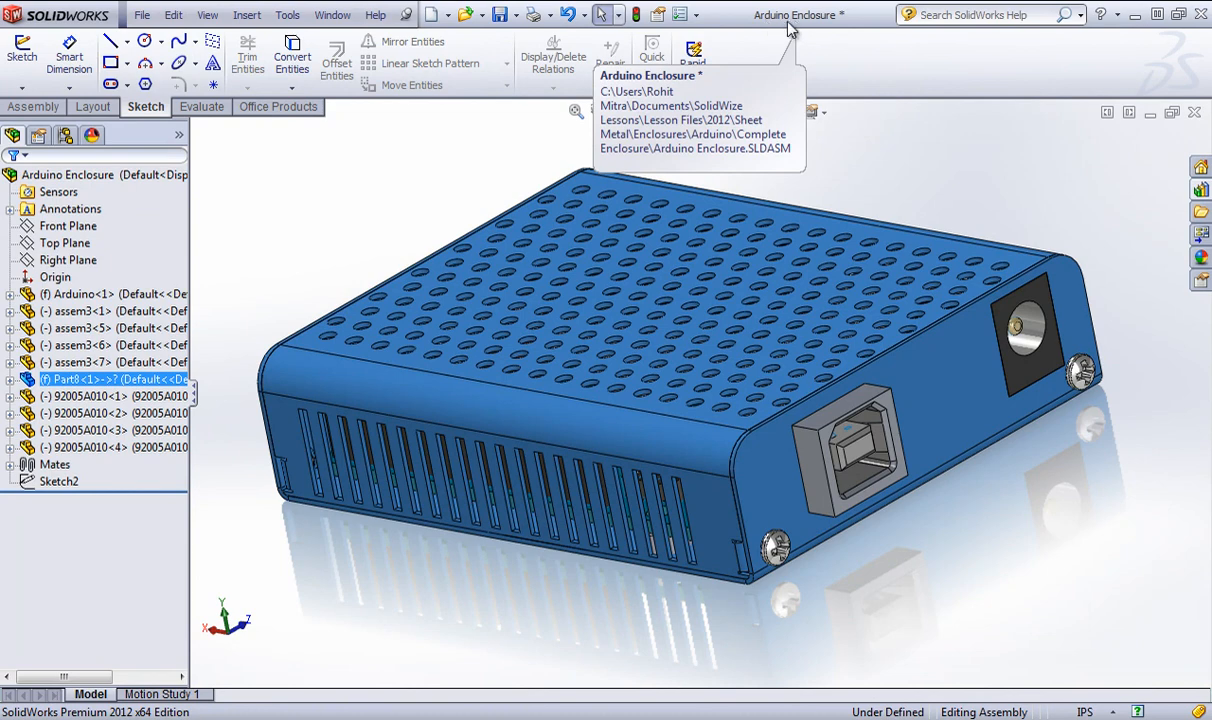
{"action": "left_click", "coordinate": [120, 380]}
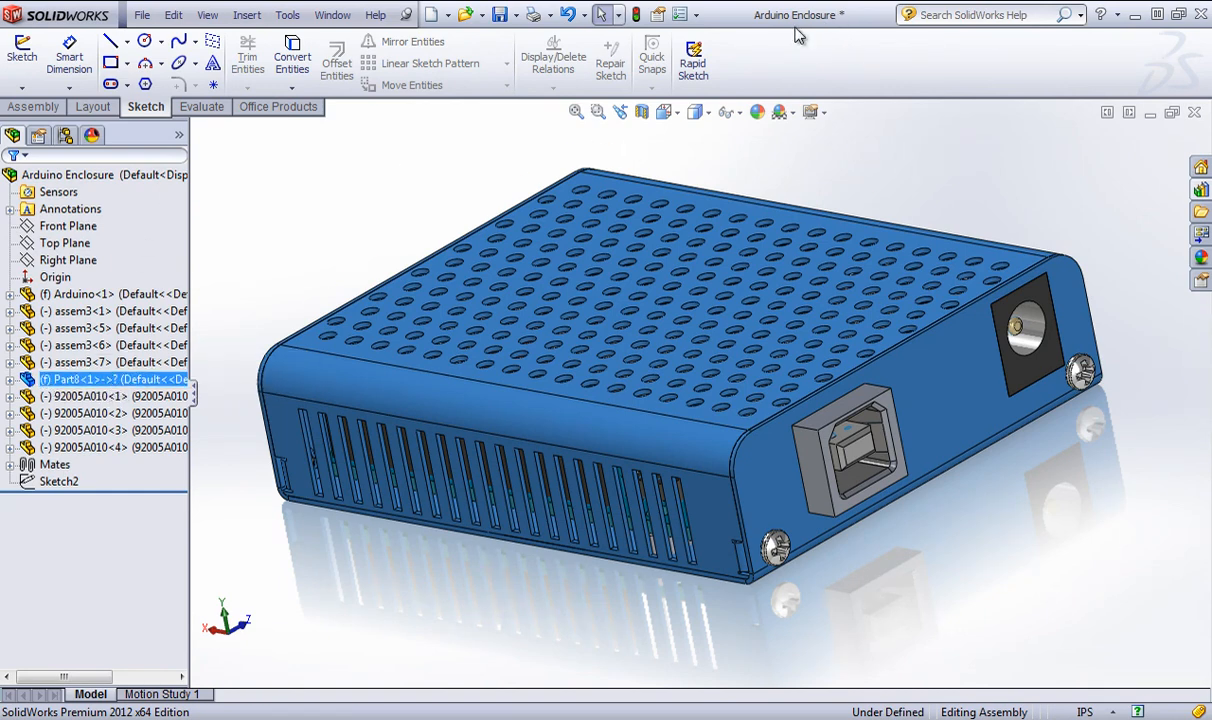
{"action": "left_click", "coordinate": [279, 260]}
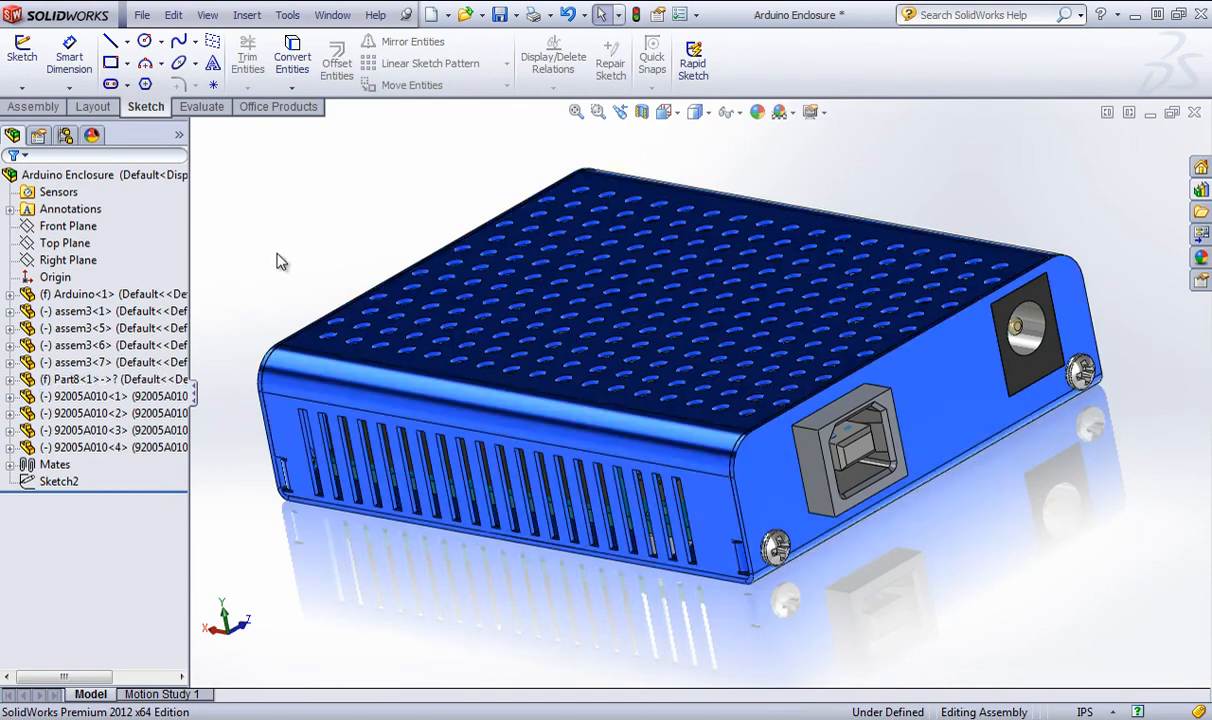
{"action": "middle_click_drag", "start_coordinate": [279, 260], "coordinate": [312, 228]}
Switch to Assem1 and save it in the Arduino folder under the name Arduino Assembly.
{"action": "left_click", "coordinate": [332, 14]}
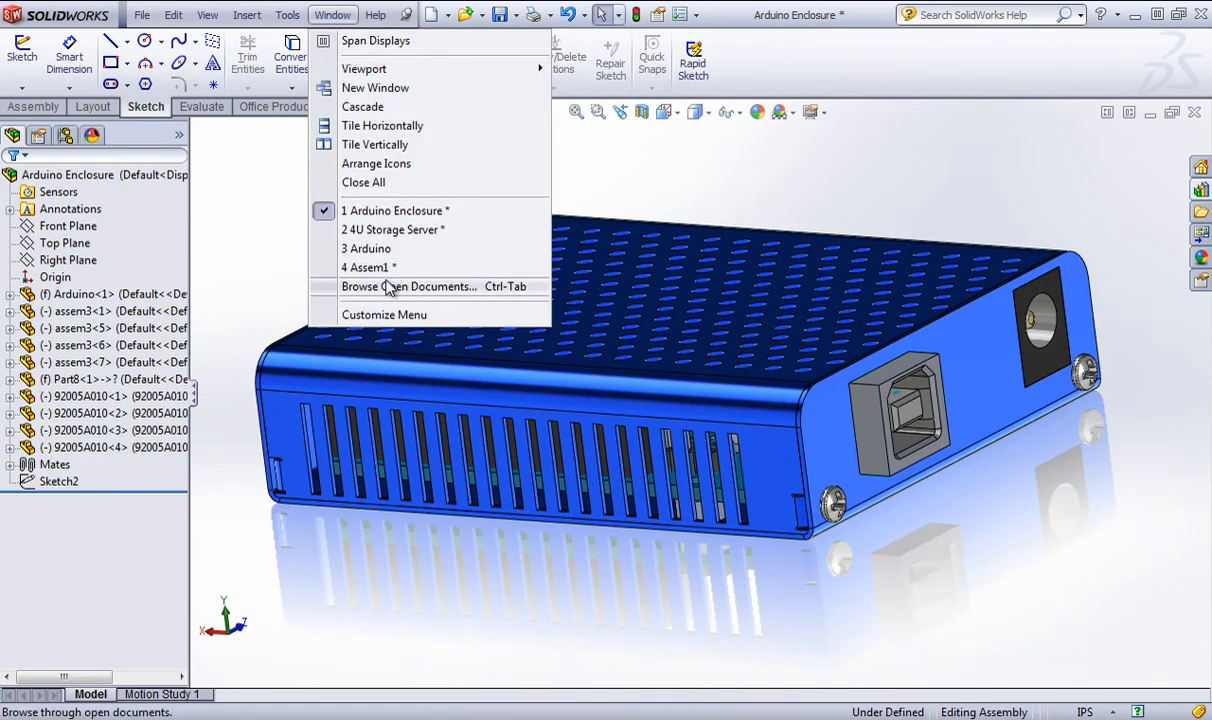
{"action": "left_click", "coordinate": [365, 344]}
{"action": "middle_click_drag", "start_coordinate": [388, 304], "coordinate": [495, 289]}
{"action": "left_click", "coordinate": [500, 16]}
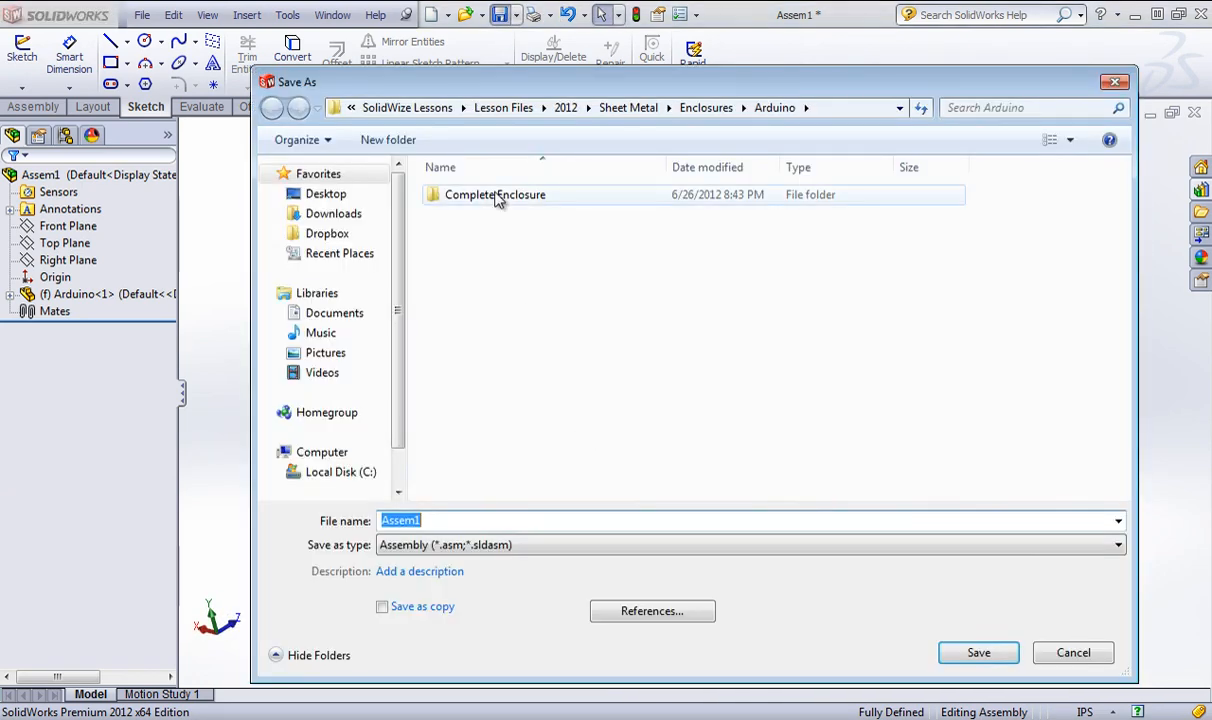
{"action": "double_click", "coordinate": [440, 522]}
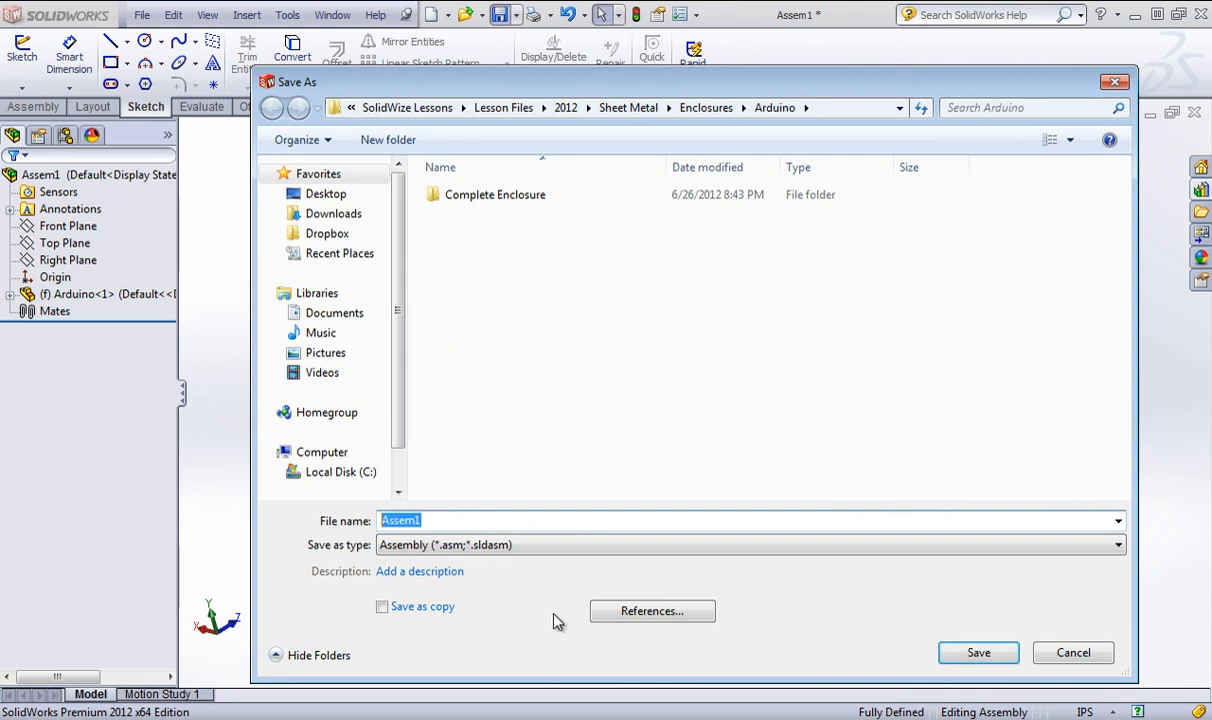
{"action": "type", "text": "Ardui"}
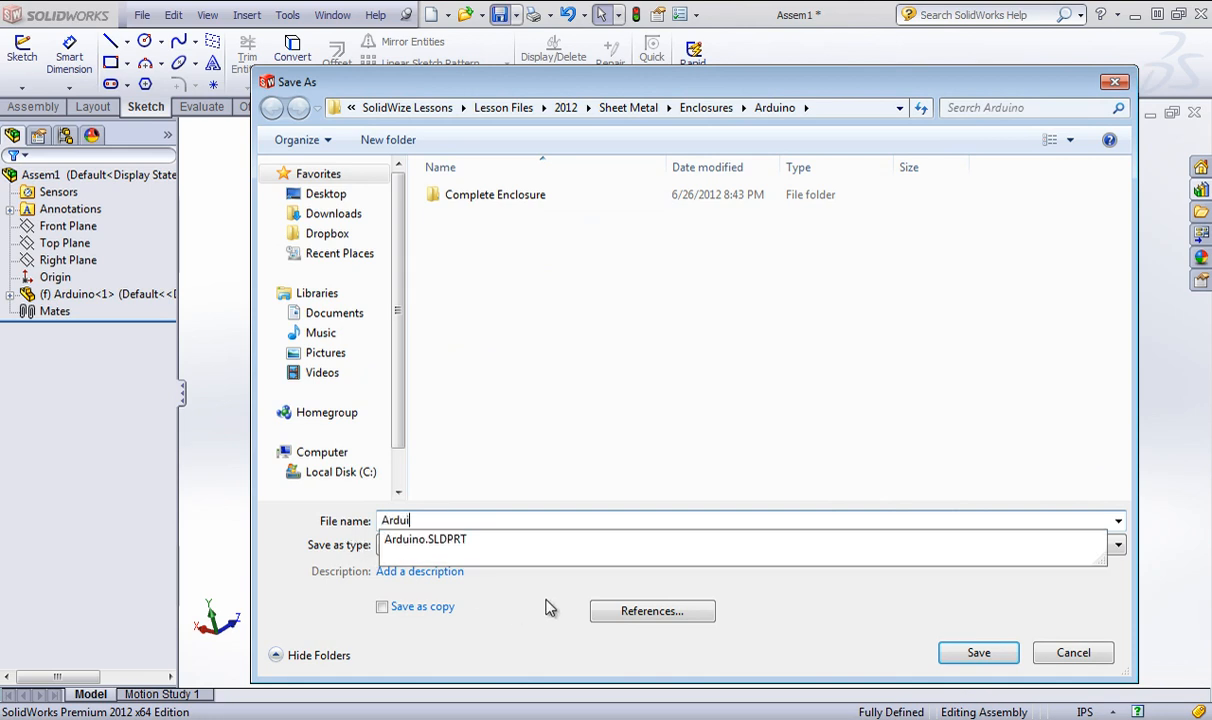
{"action": "type", "text": "no Assembly"}
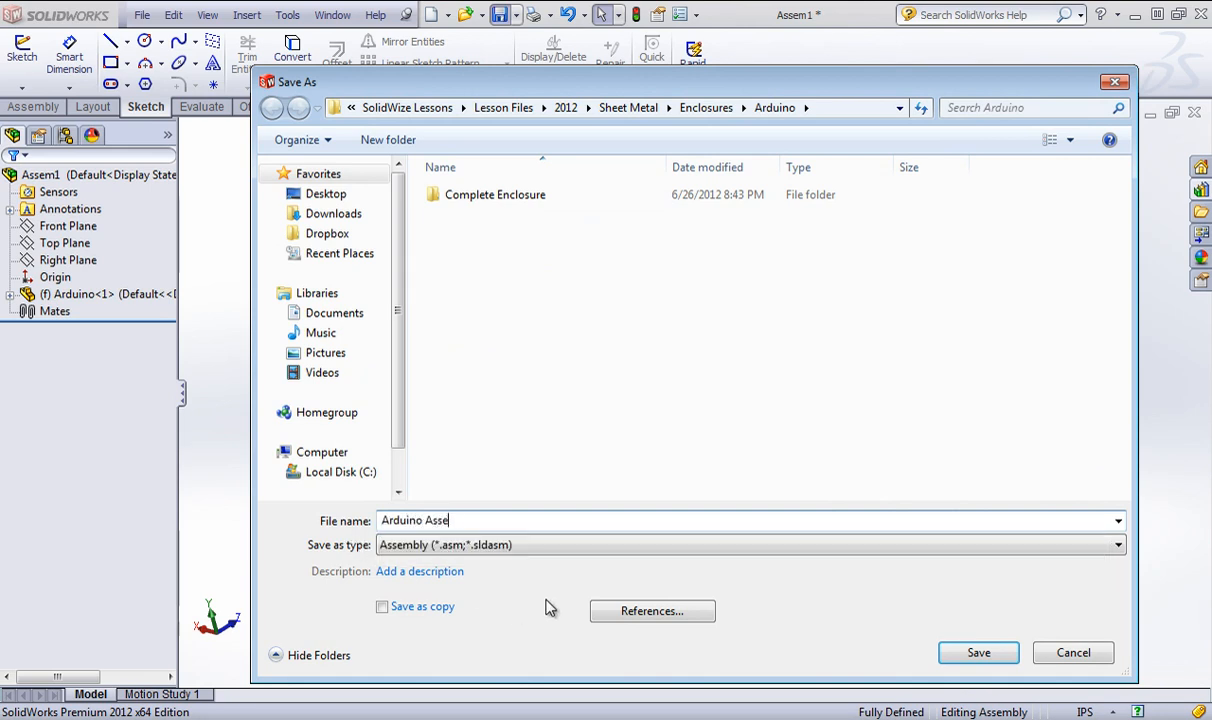
{"action": "left_click", "coordinate": [979, 656]}
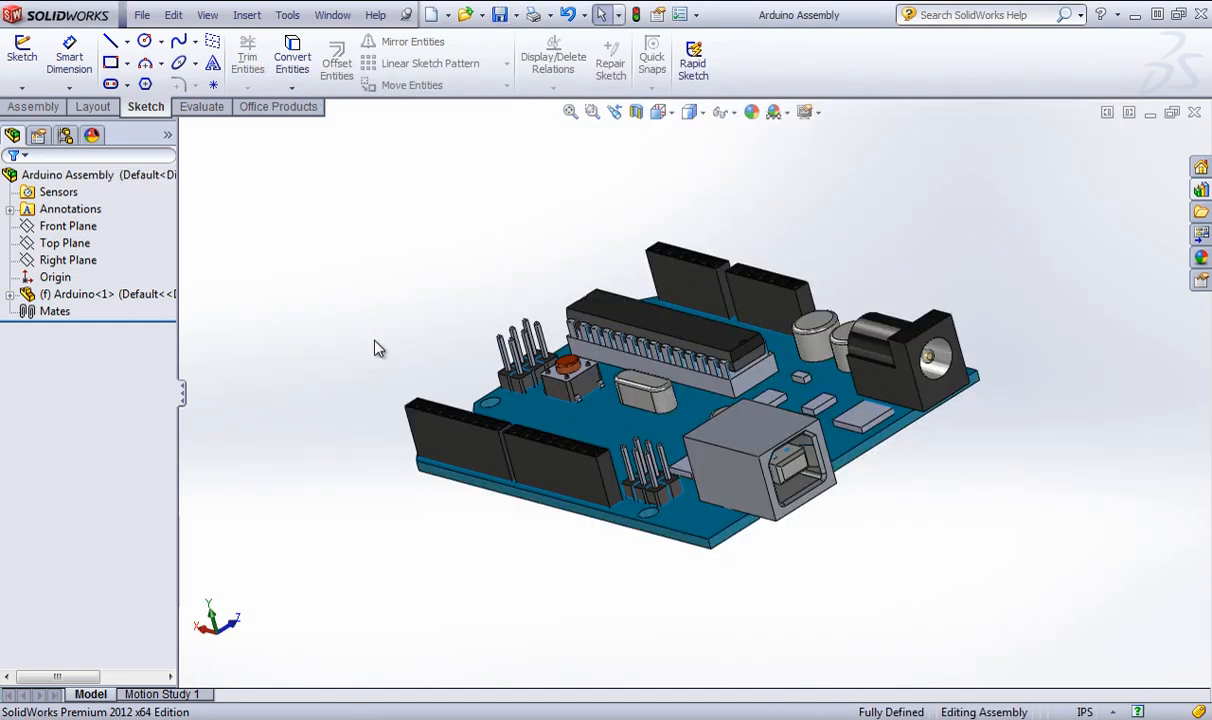
Insert the existing part fake pem from the Arduino folder and place it loose in front of the board.
{"action": "middle_click_drag", "start_coordinate": [362, 338], "coordinate": [389, 372]}
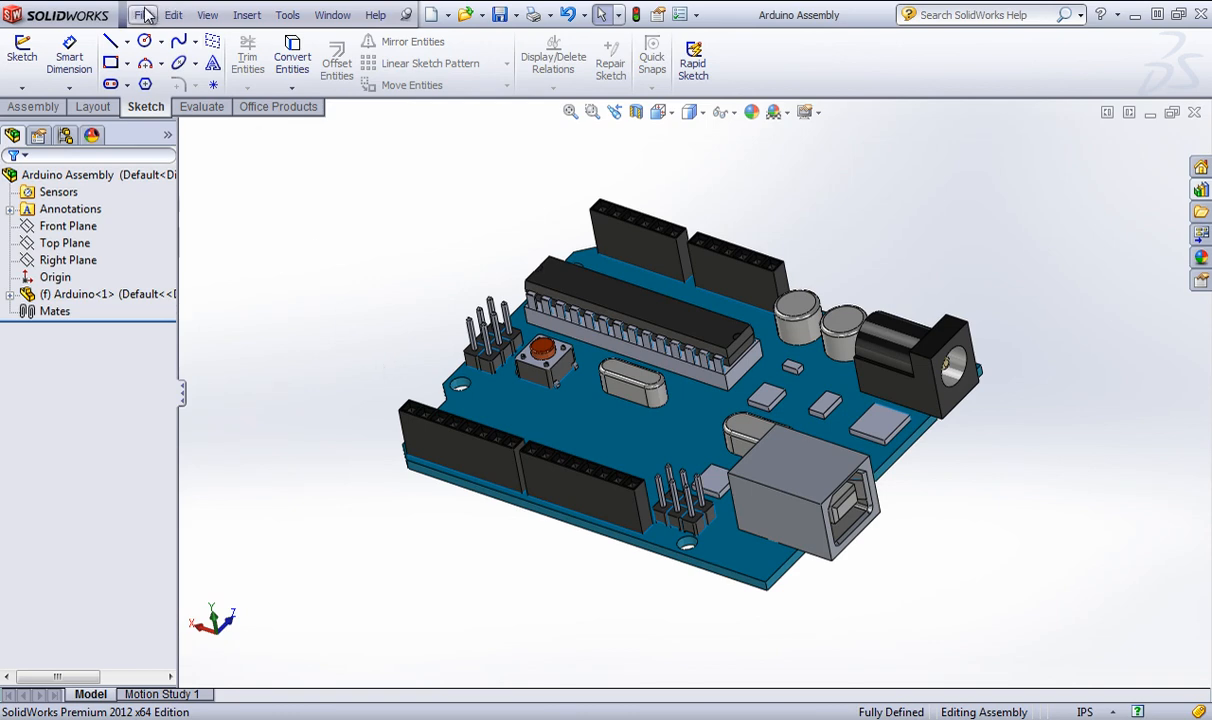
{"action": "left_click", "coordinate": [246, 15]}
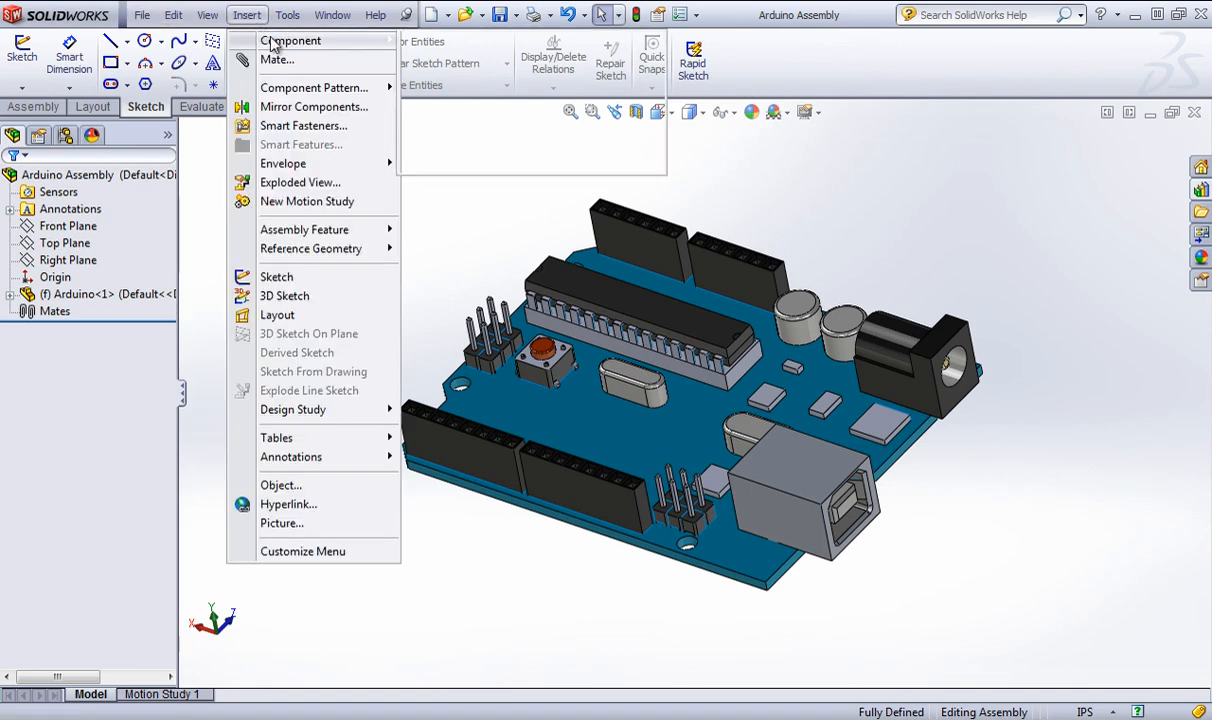
{"action": "mouse_move", "coordinate": [278, 40]}
{"action": "left_click", "coordinate": [455, 41]}
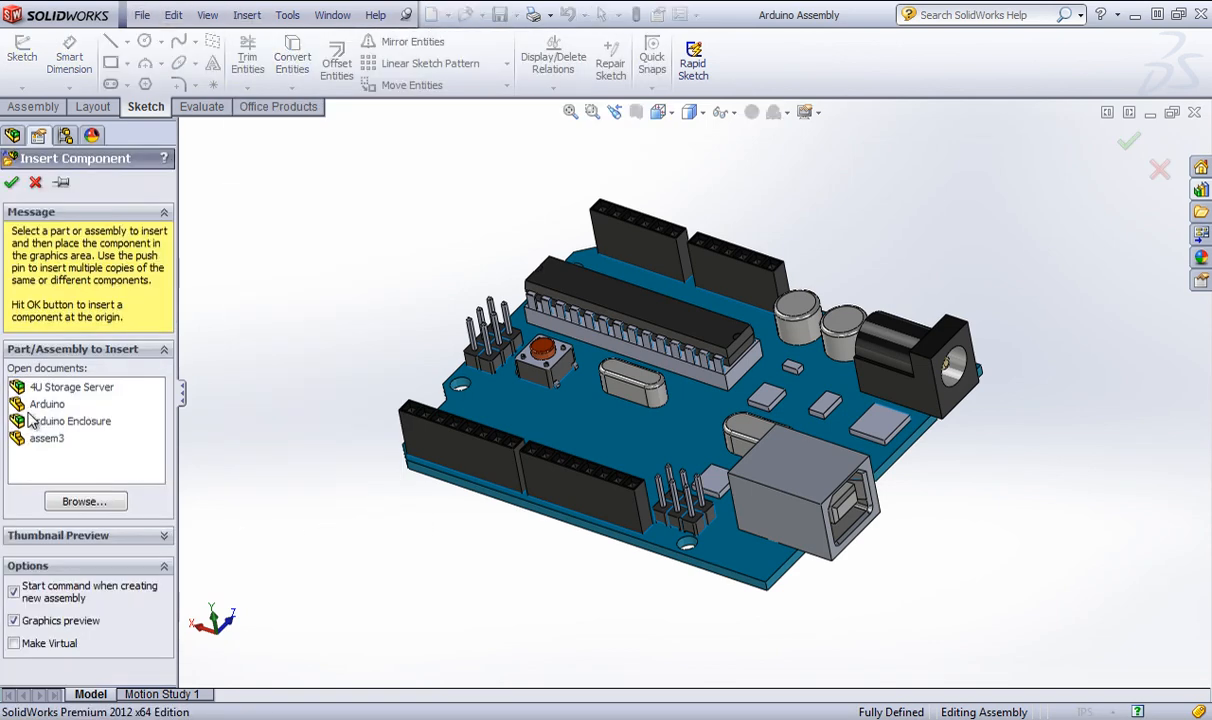
{"action": "left_click", "coordinate": [86, 501]}
{"action": "left_click", "coordinate": [628, 129]}
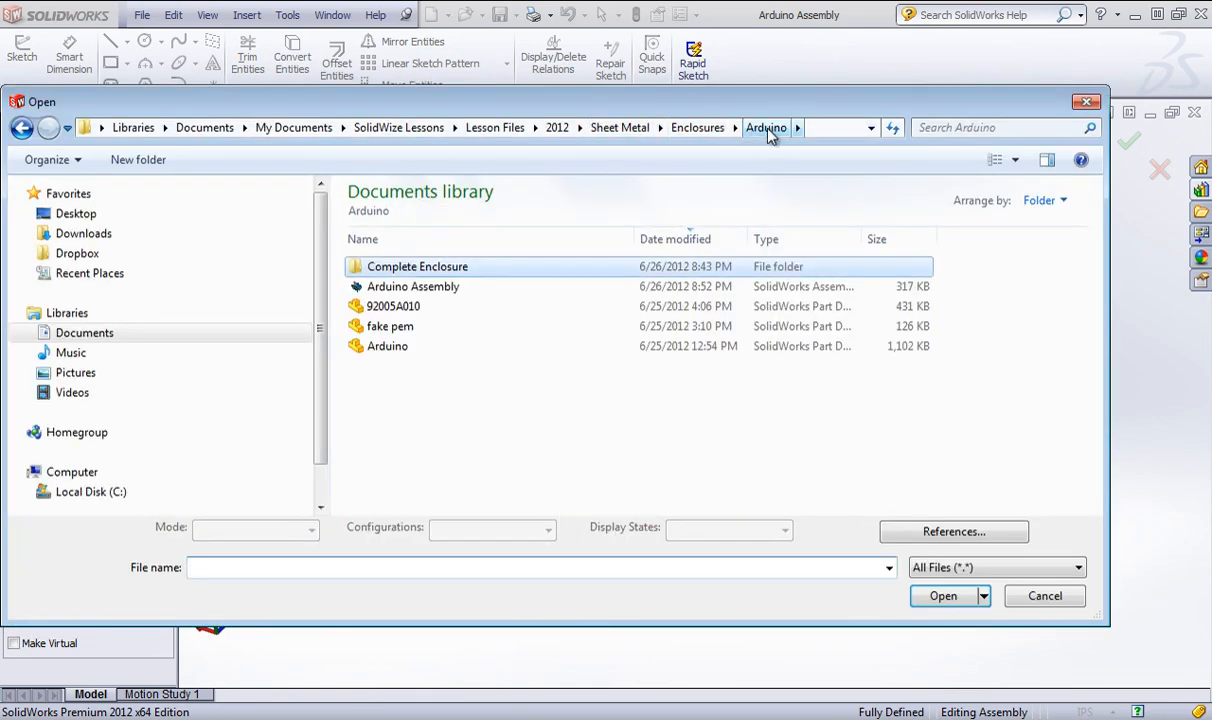
{"action": "left_click", "coordinate": [402, 326]}
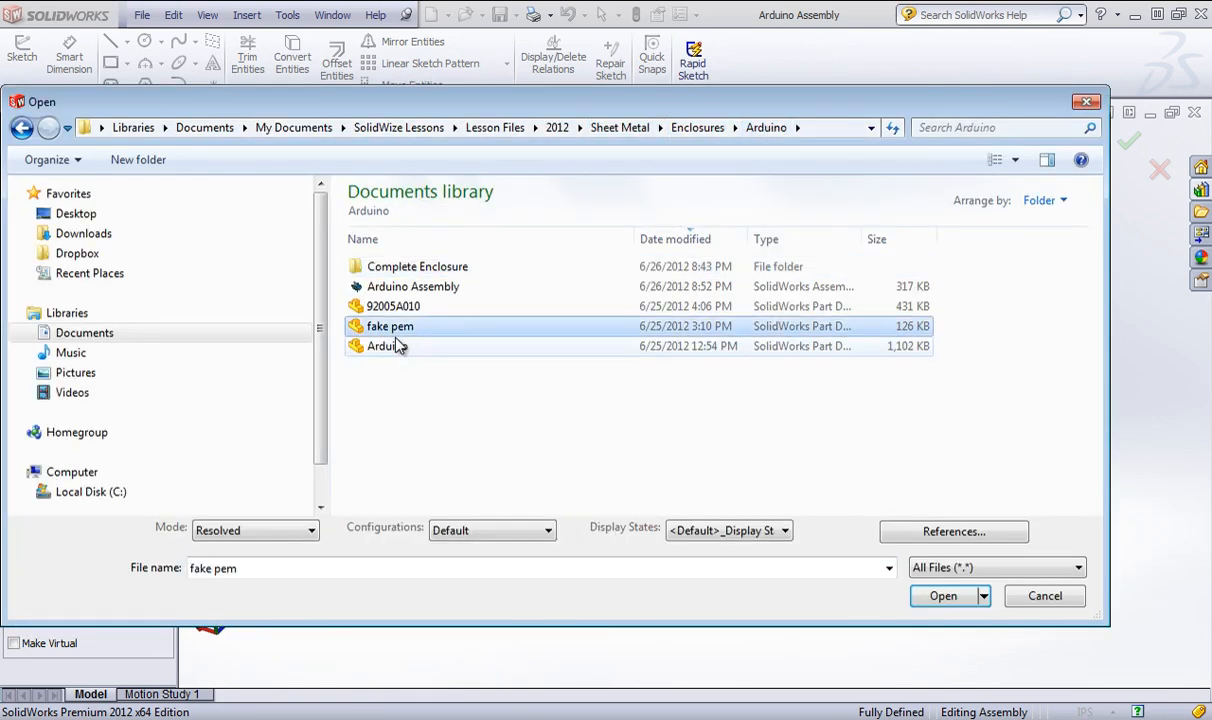
{"action": "left_click", "coordinate": [945, 597]}
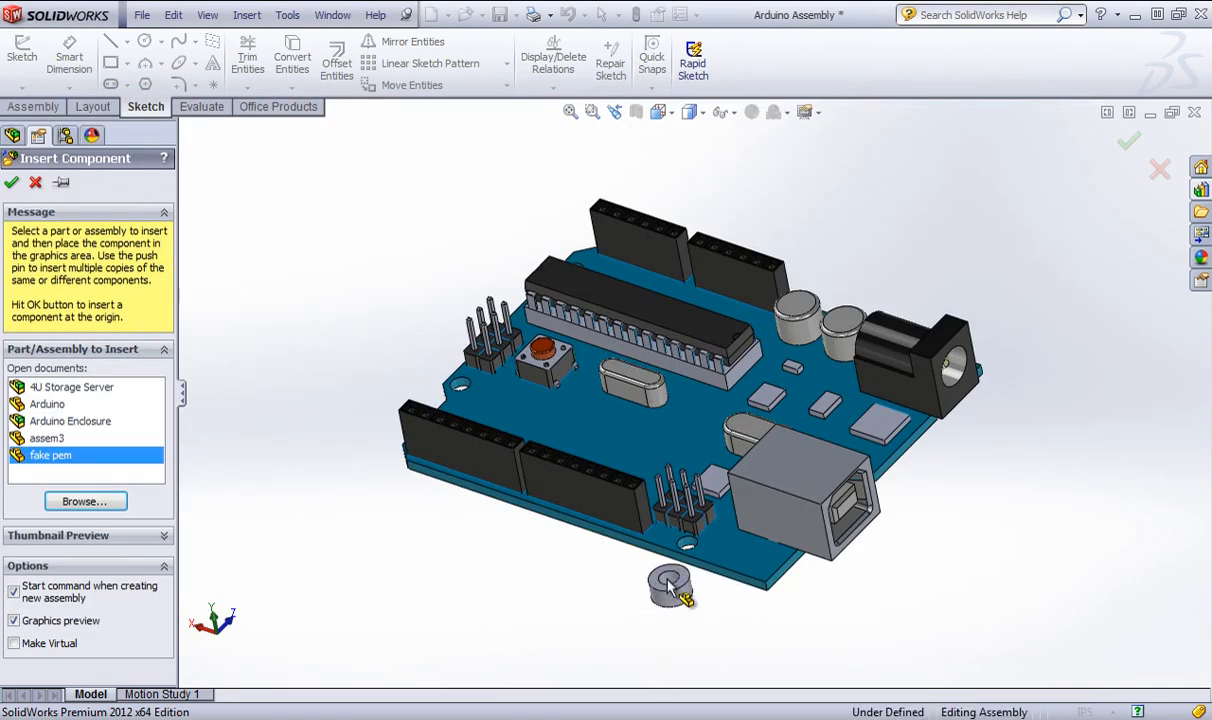
{"action": "left_click", "coordinate": [700, 612]}
Mate the fake pem's inner top edge coincident with the underside edge of the mounting hole near the USB connector.
{"action": "middle_click_drag", "start_coordinate": [700, 612], "coordinate": [781, 518]}
{"action": "middle_click_drag", "start_coordinate": [708, 525], "coordinate": [716, 585]}
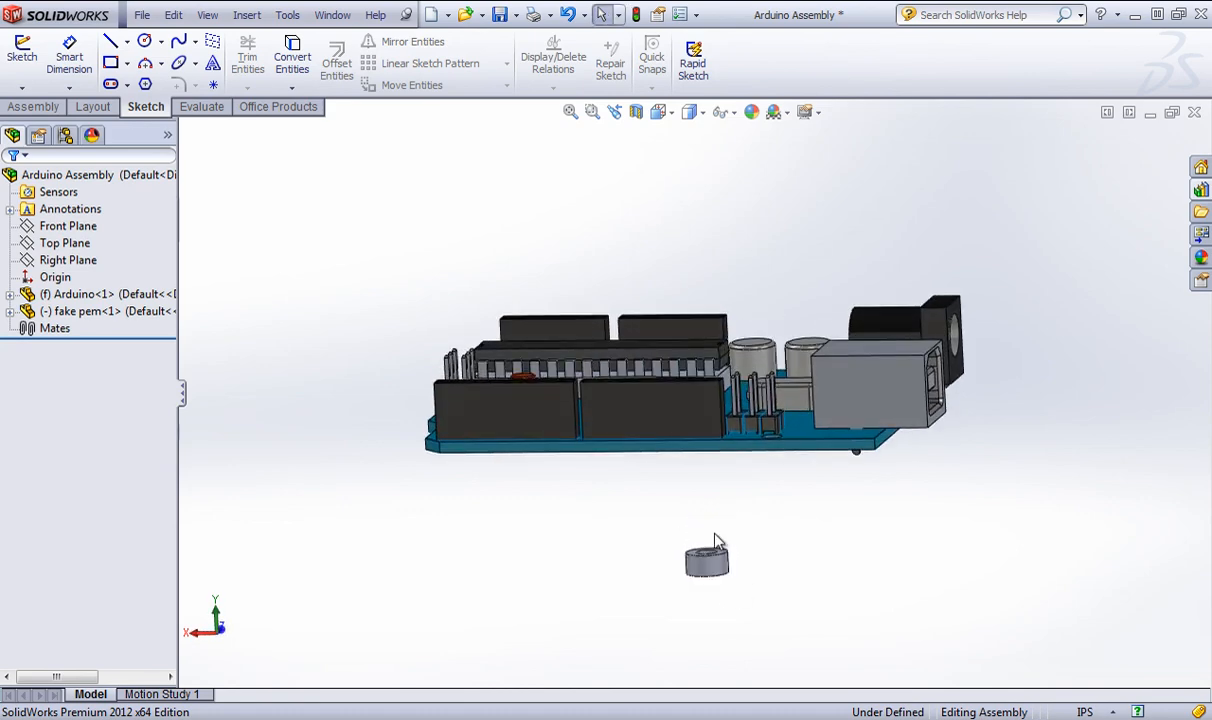
{"action": "scroll", "coordinate": [714, 536], "scroll_direction": "down", "scroll_amount": 3}
{"action": "middle_click_drag", "start_coordinate": [744, 530], "coordinate": [739, 620]}
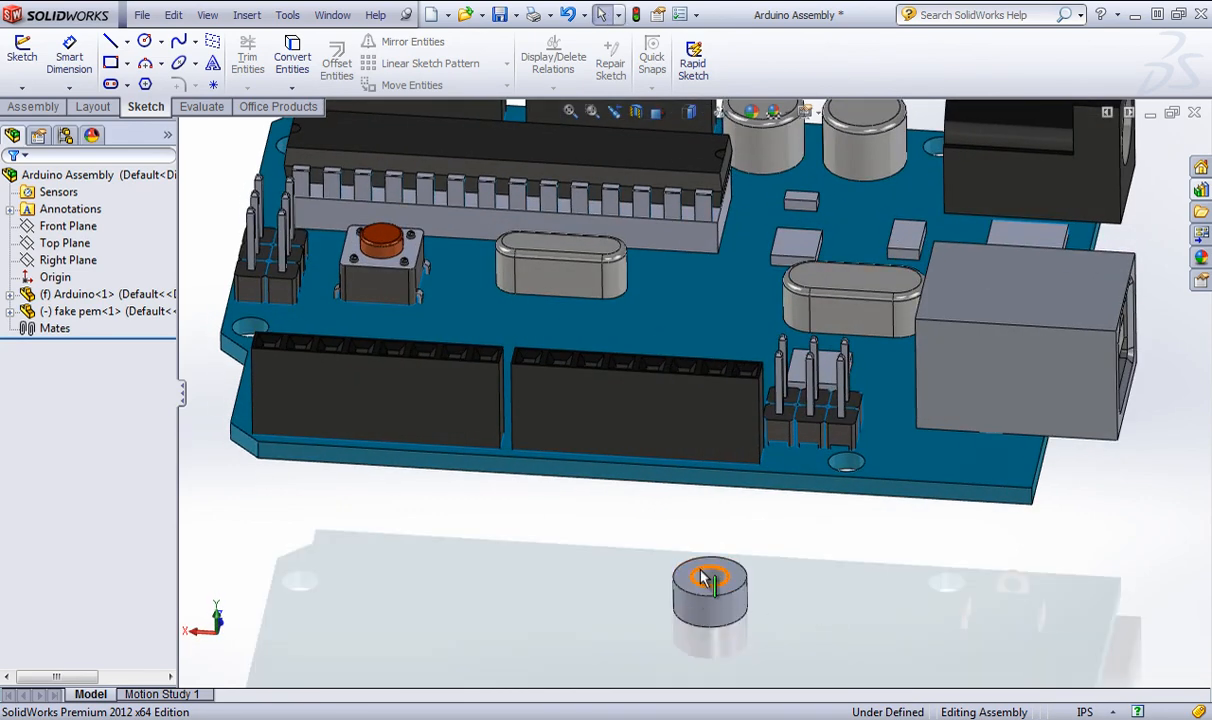
{"action": "left_click", "coordinate": [38, 107]}
{"action": "left_click", "coordinate": [146, 52]}
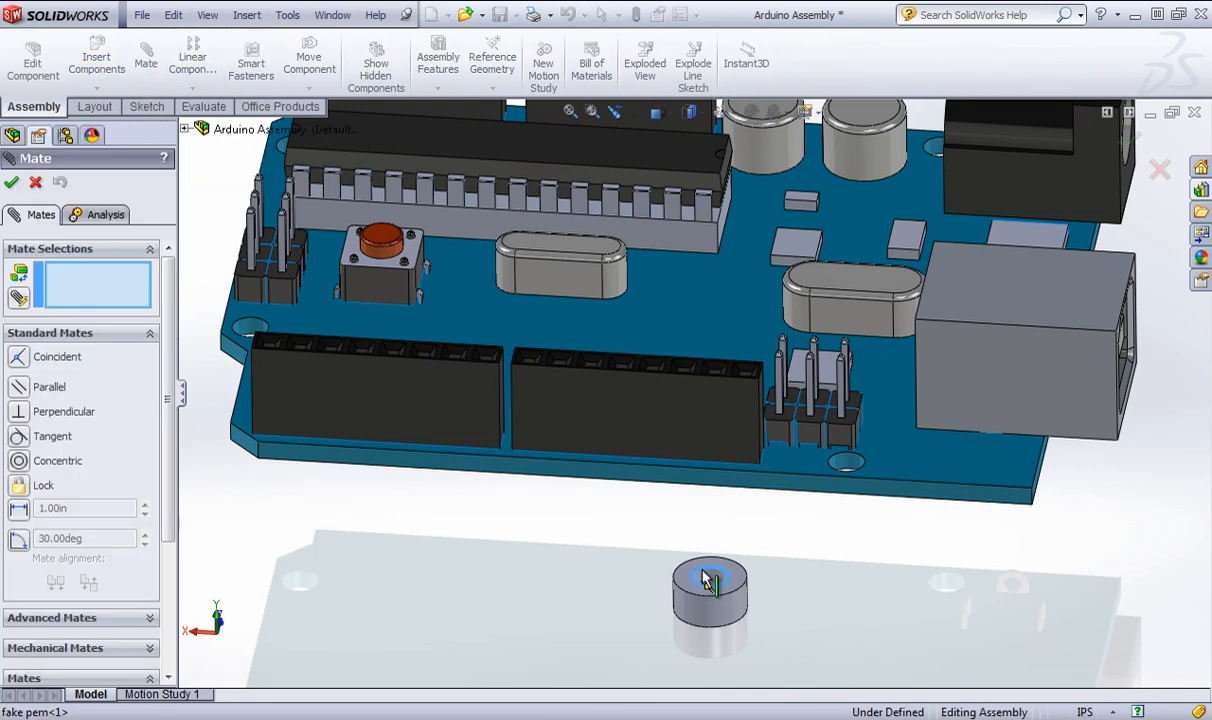
{"action": "left_click", "coordinate": [706, 580]}
{"action": "middle_click_drag", "start_coordinate": [909, 533], "coordinate": [928, 352]}
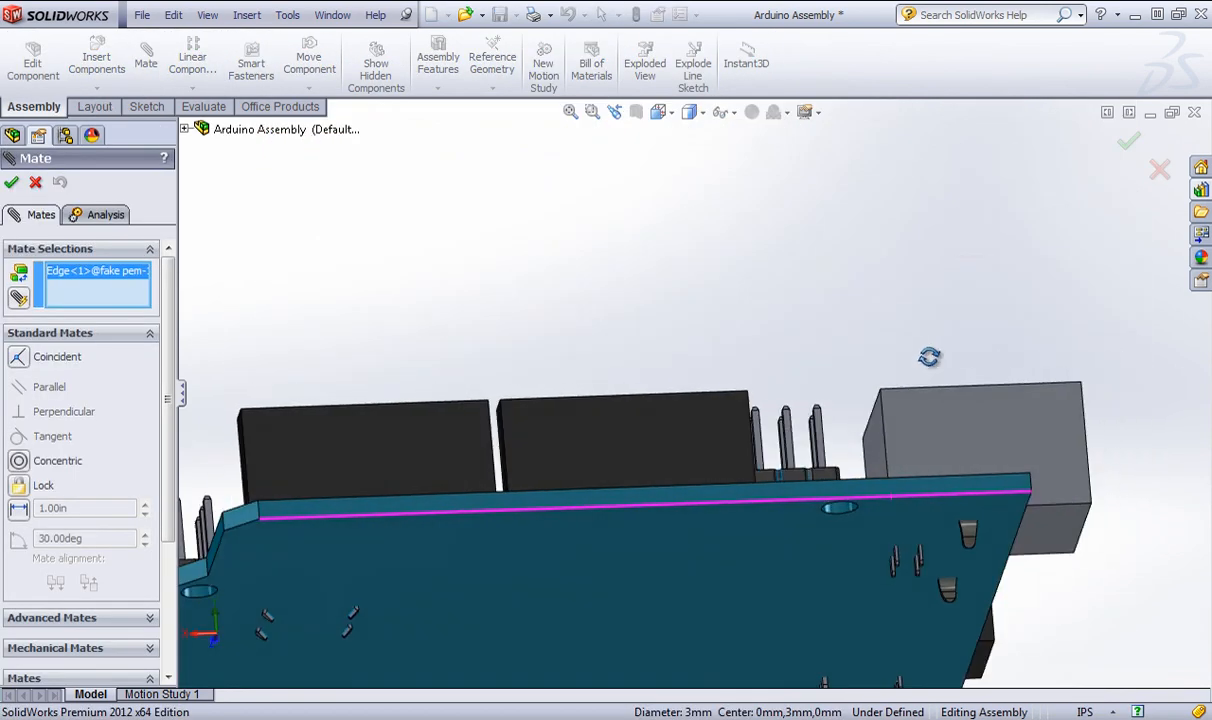
{"action": "left_click", "coordinate": [853, 520]}
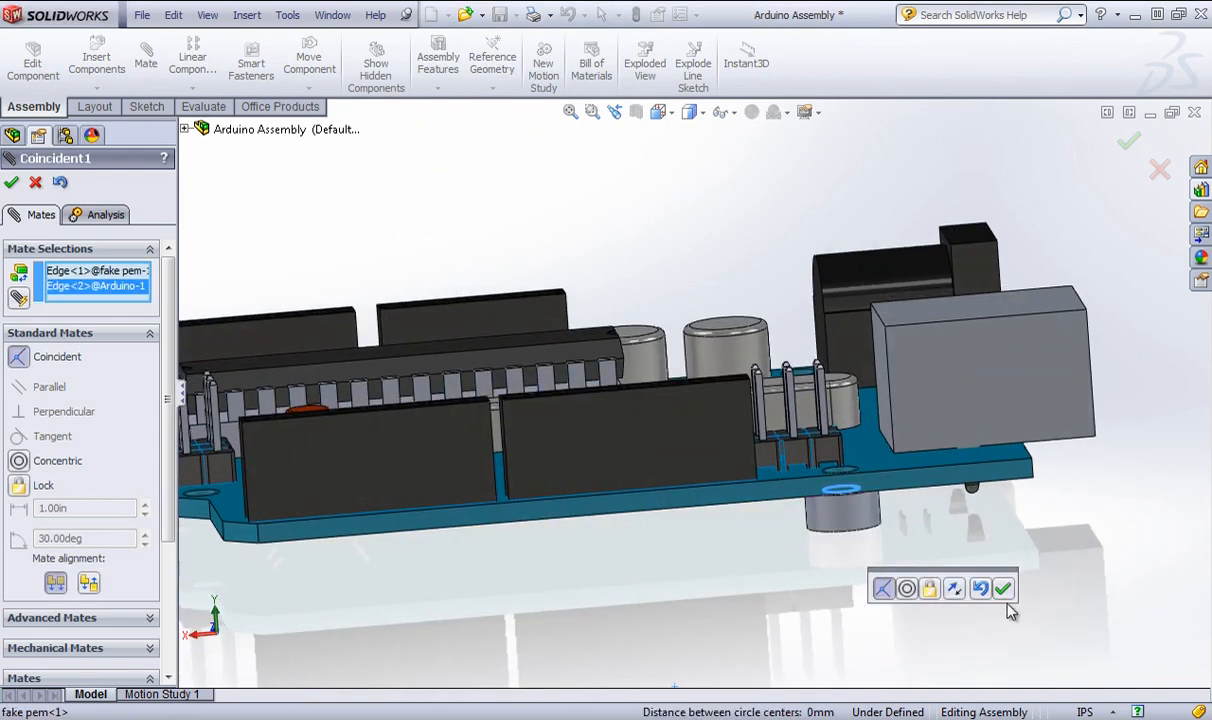
{"action": "left_click", "coordinate": [1003, 589]}
{"action": "left_click", "coordinate": [14, 181]}
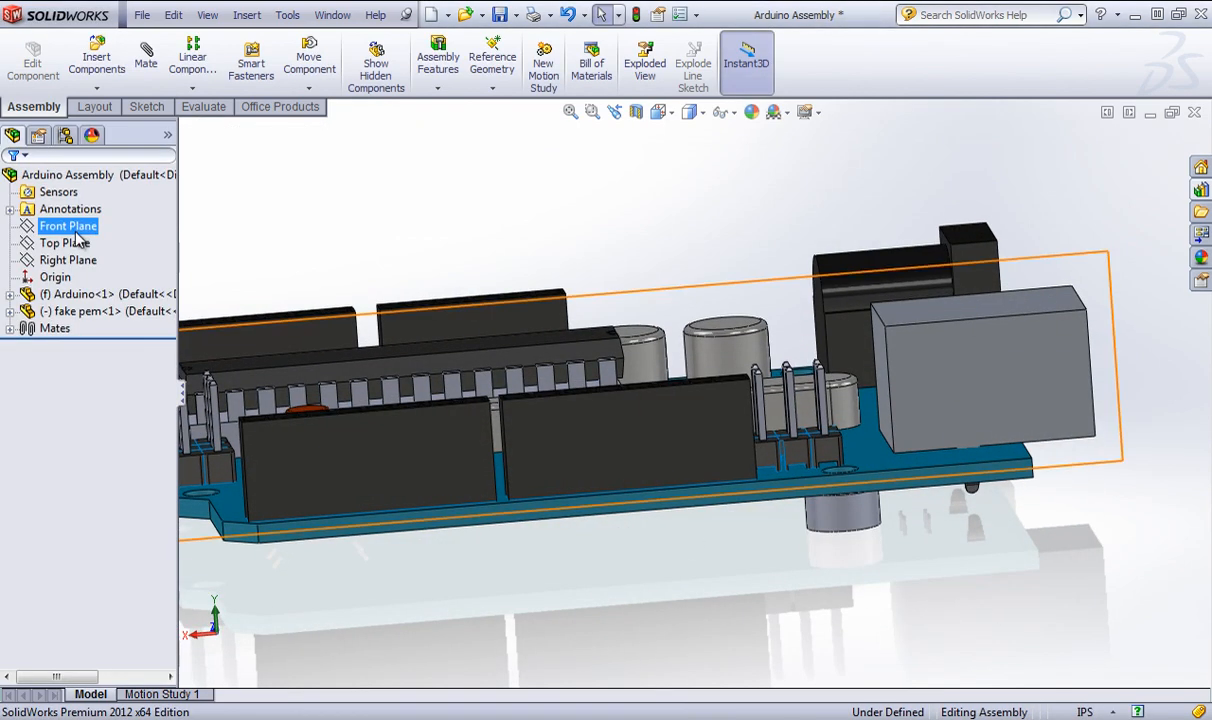
Copy the fake pem with its coincident mate onto a second mounting hole at the connector end of the board's underside.
{"action": "left_click", "coordinate": [96, 89]}
{"action": "left_click", "coordinate": [118, 163]}
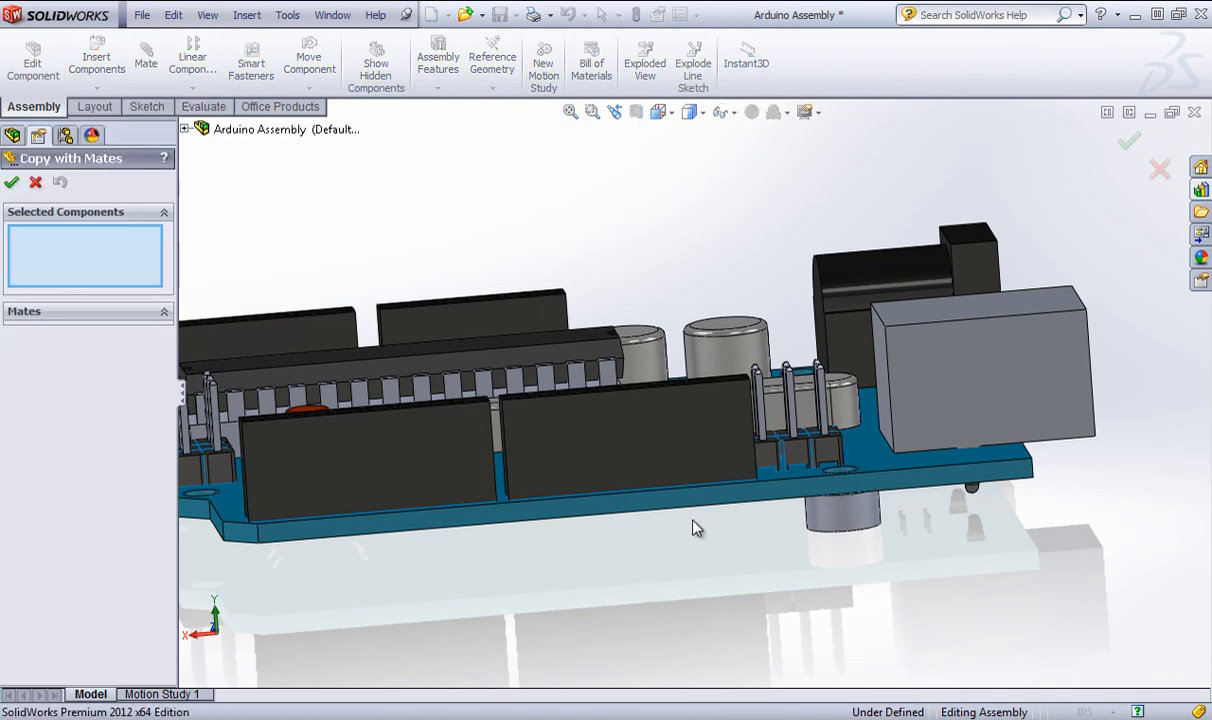
{"action": "middle_click_drag", "start_coordinate": [690, 505], "coordinate": [782, 478]}
{"action": "left_click", "coordinate": [893, 437]}
{"action": "scroll", "coordinate": [866, 509], "scroll_direction": "down", "scroll_amount": 5}
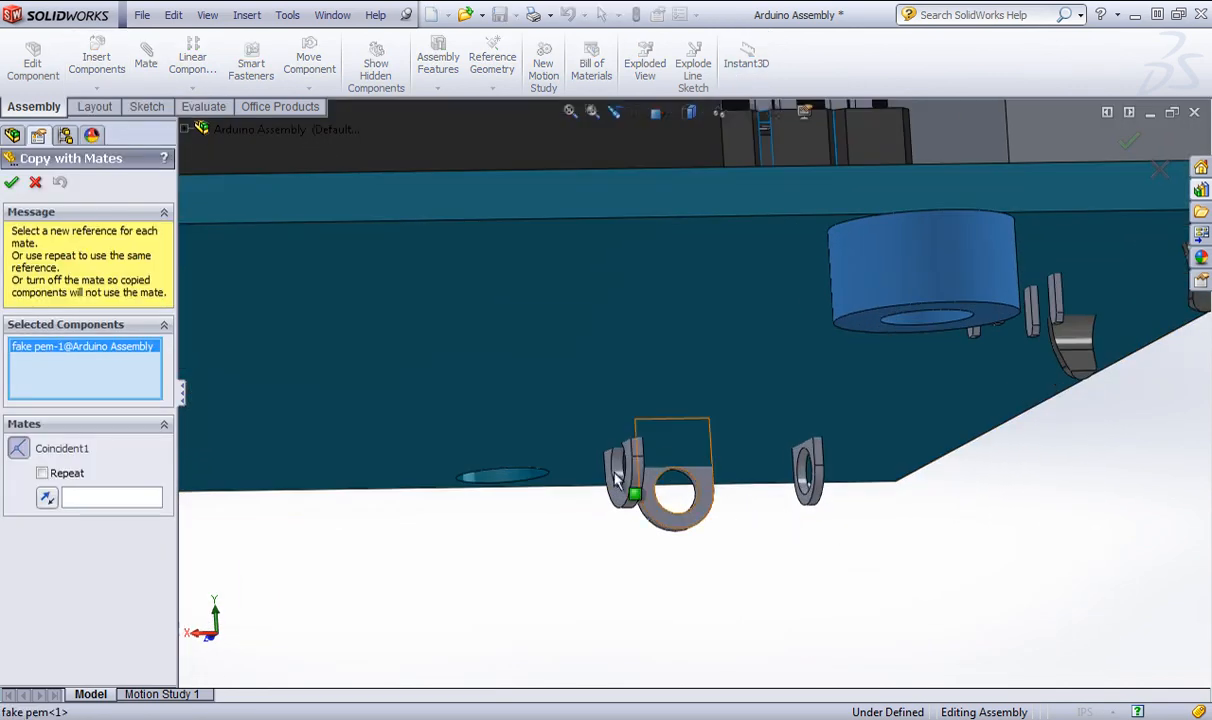
{"action": "left_click", "coordinate": [532, 470]}
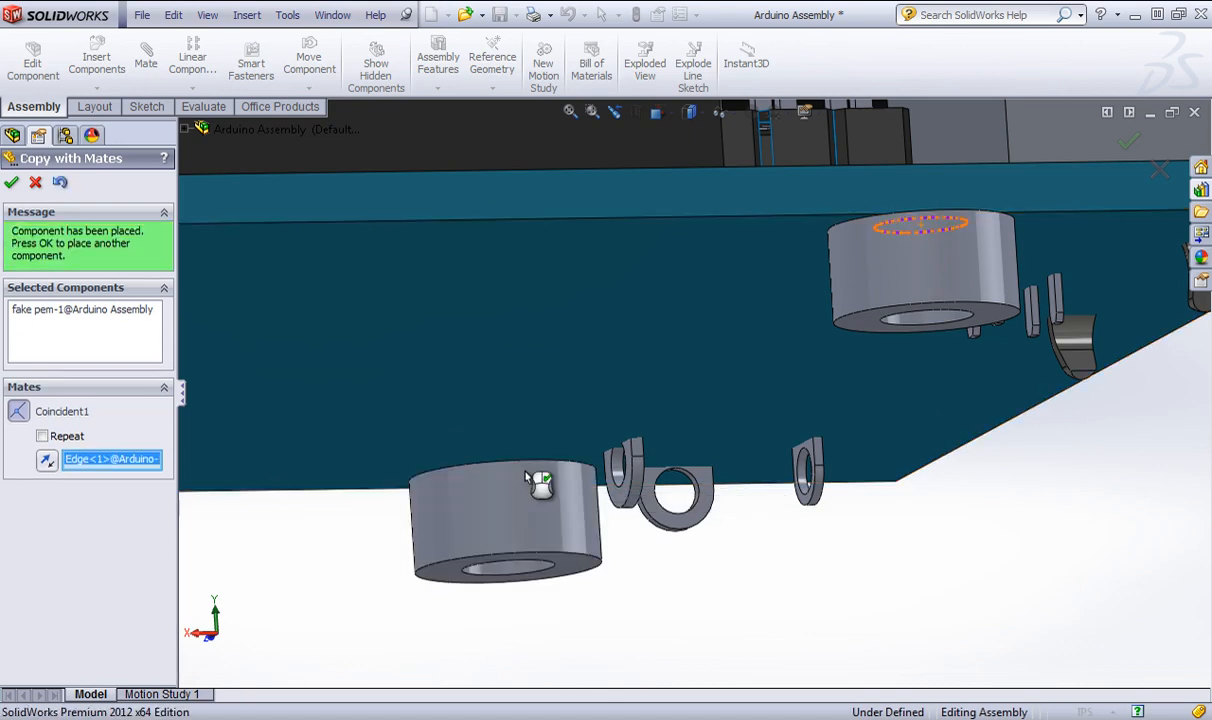
Place two more mated copies of the fake pem on the mounting holes at the board's opposite end and finish copying.
{"action": "scroll", "coordinate": [510, 505], "scroll_direction": "up", "scroll_amount": 5}
{"action": "scroll", "coordinate": [335, 430], "scroll_direction": "down", "scroll_amount": 3}
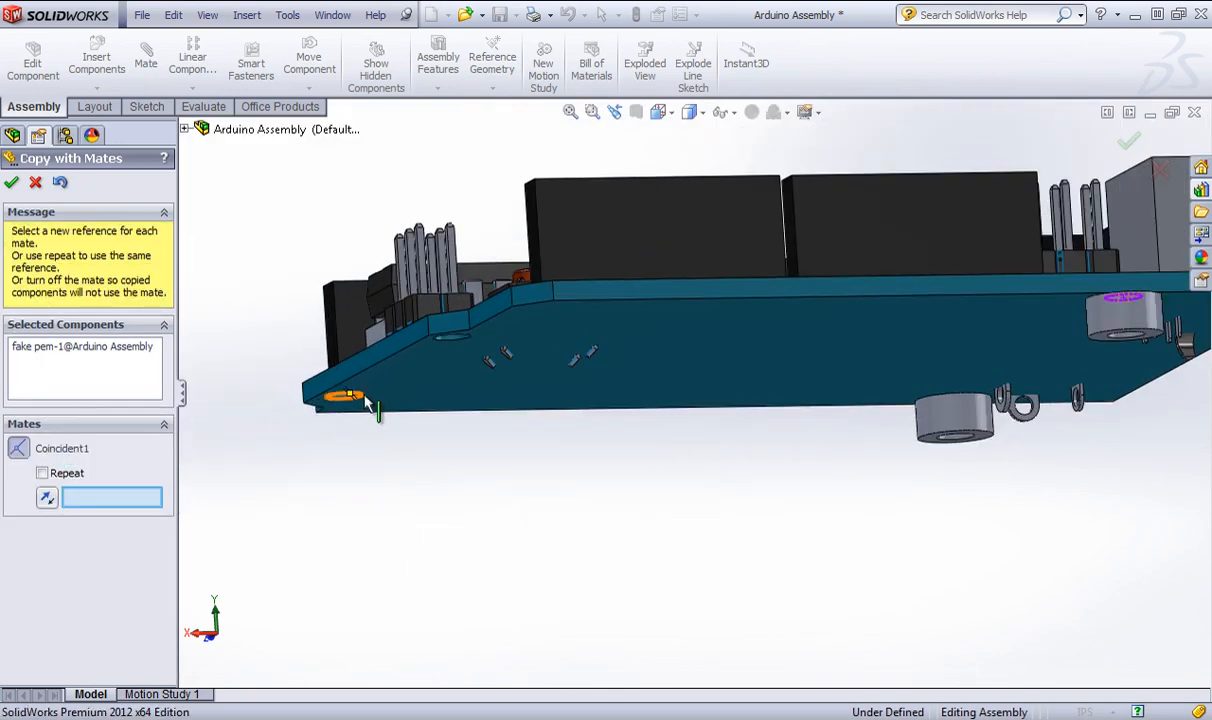
{"action": "left_click", "coordinate": [355, 400]}
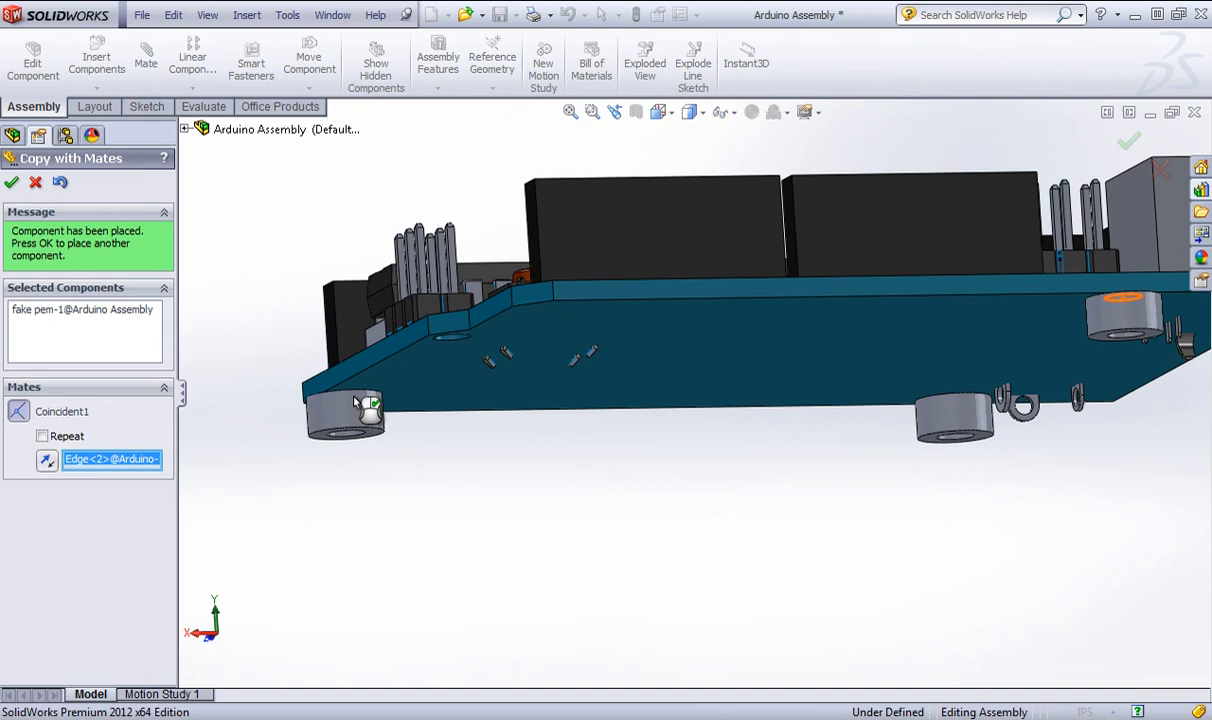
{"action": "left_click", "coordinate": [463, 345]}
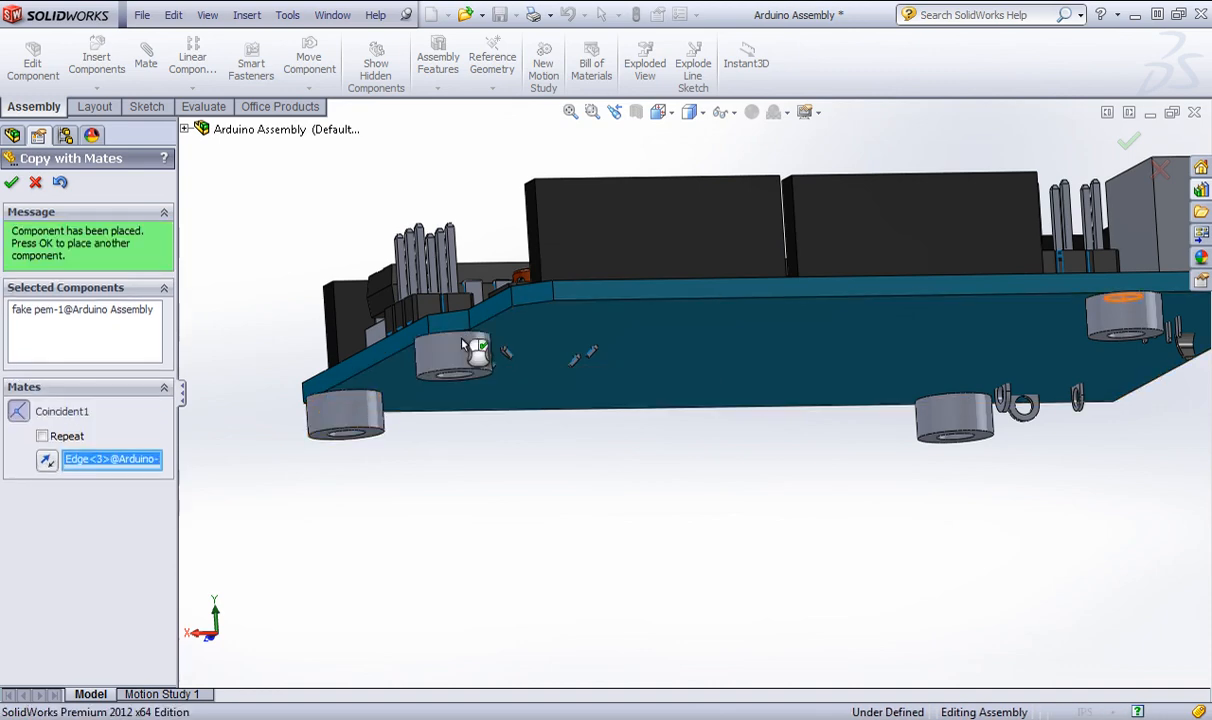
{"action": "middle_click_drag", "start_coordinate": [560, 579], "coordinate": [340, 405]}
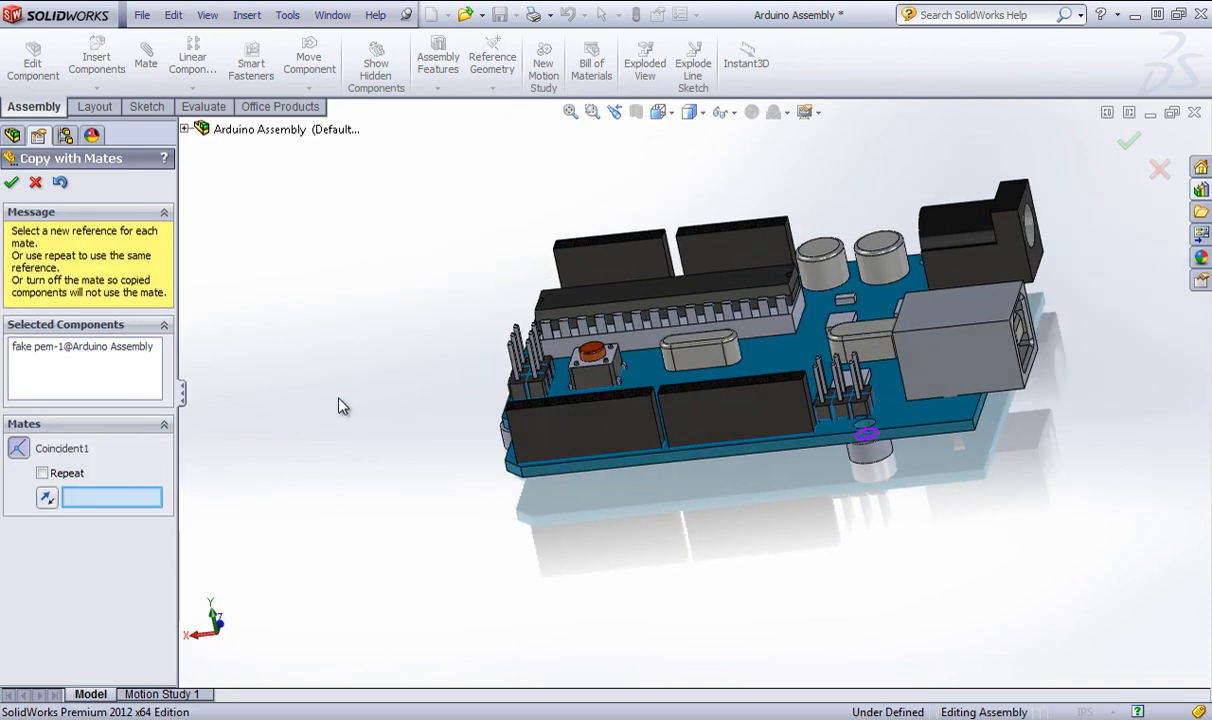
{"action": "middle_click_drag", "start_coordinate": [723, 465], "coordinate": [318, 217]}
{"action": "left_click", "coordinate": [12, 182]}
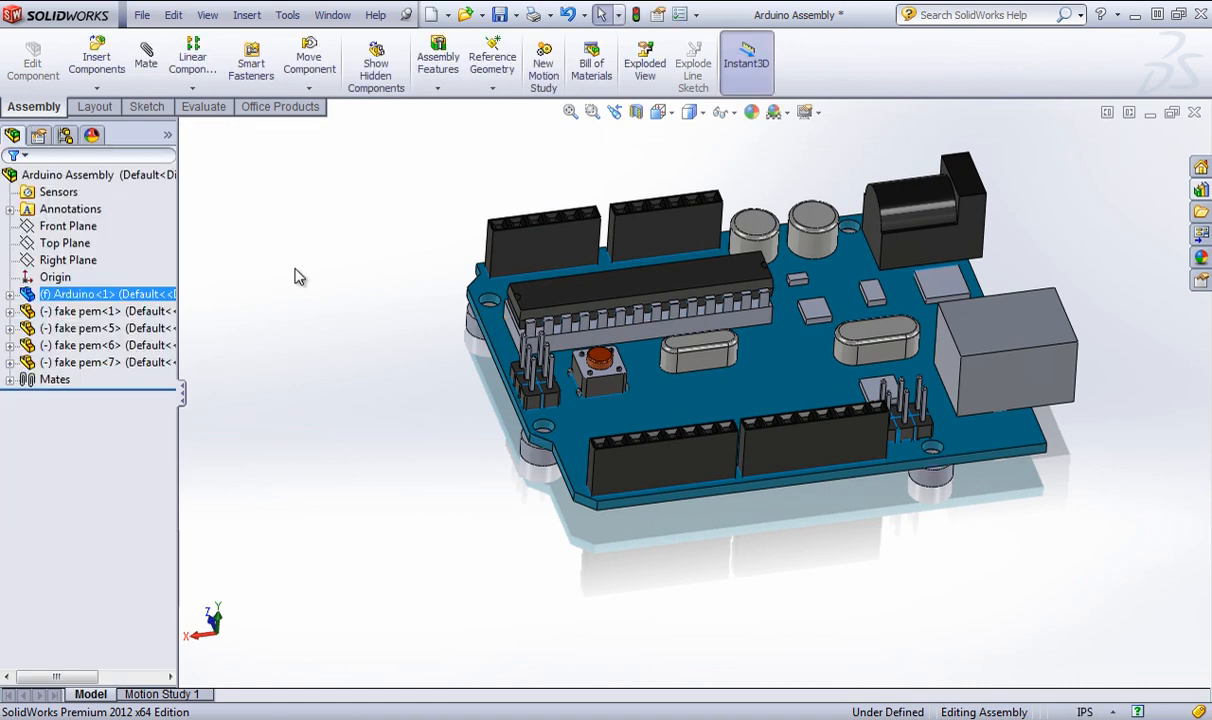
Add a new part to the assembly without picking a face or plane, and expand it in the tree down to its planes.
{"action": "middle_click_drag", "start_coordinate": [450, 338], "coordinate": [775, 500]}
{"action": "scroll", "coordinate": [576, 450], "scroll_direction": "down", "scroll_amount": 3}
{"action": "scroll", "coordinate": [590, 384], "scroll_direction": "up", "scroll_amount": 3}
{"action": "scroll", "coordinate": [923, 287], "scroll_direction": "down", "scroll_amount": 2}
{"action": "middle_click_drag", "start_coordinate": [855, 290], "coordinate": [830, 300]}
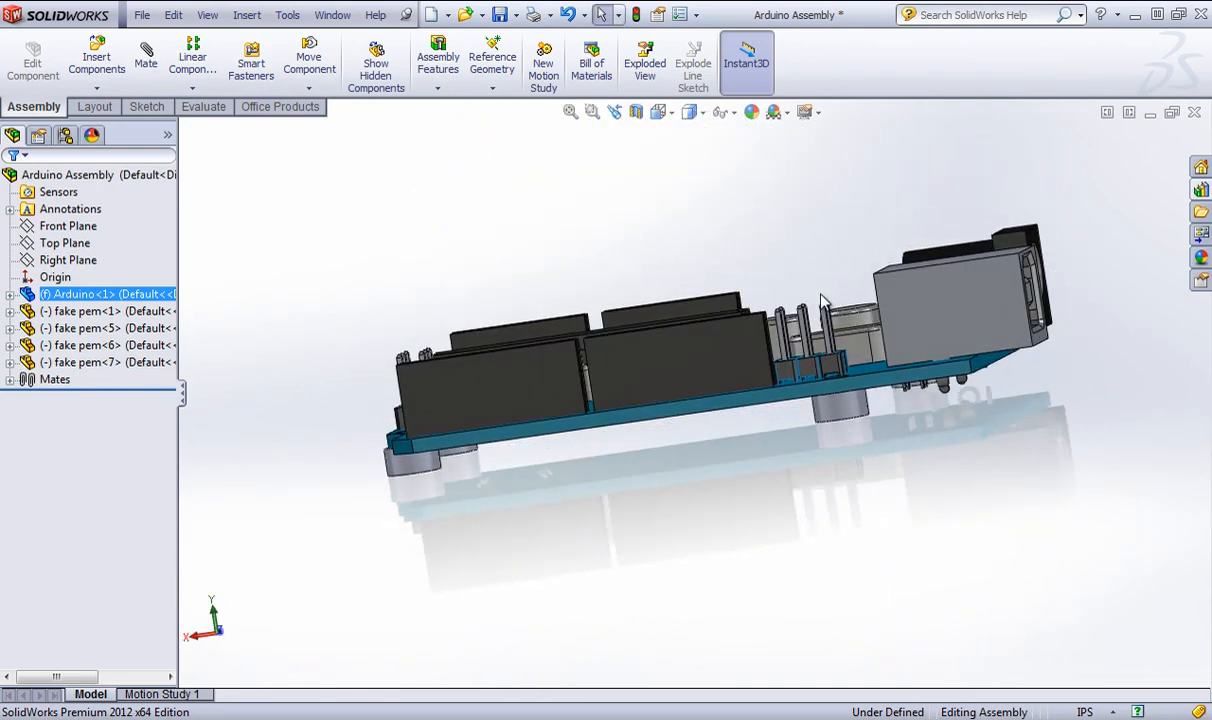
{"action": "left_click", "coordinate": [97, 88]}
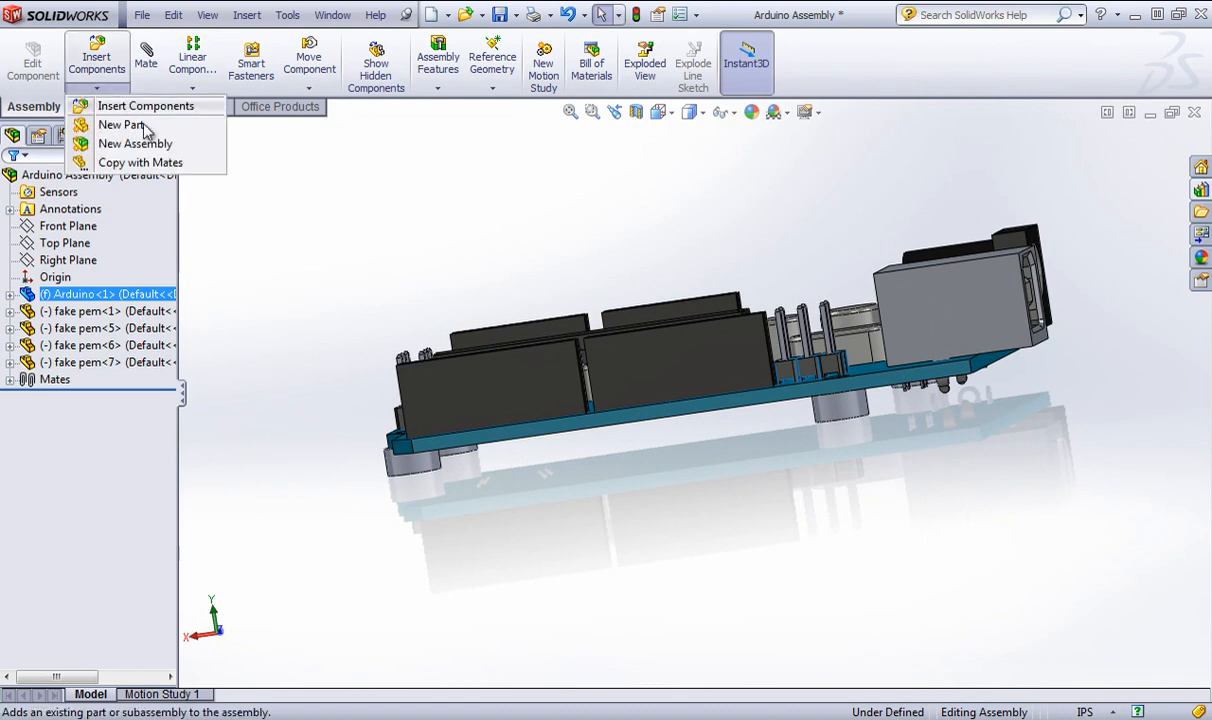
{"action": "left_click", "coordinate": [120, 125]}
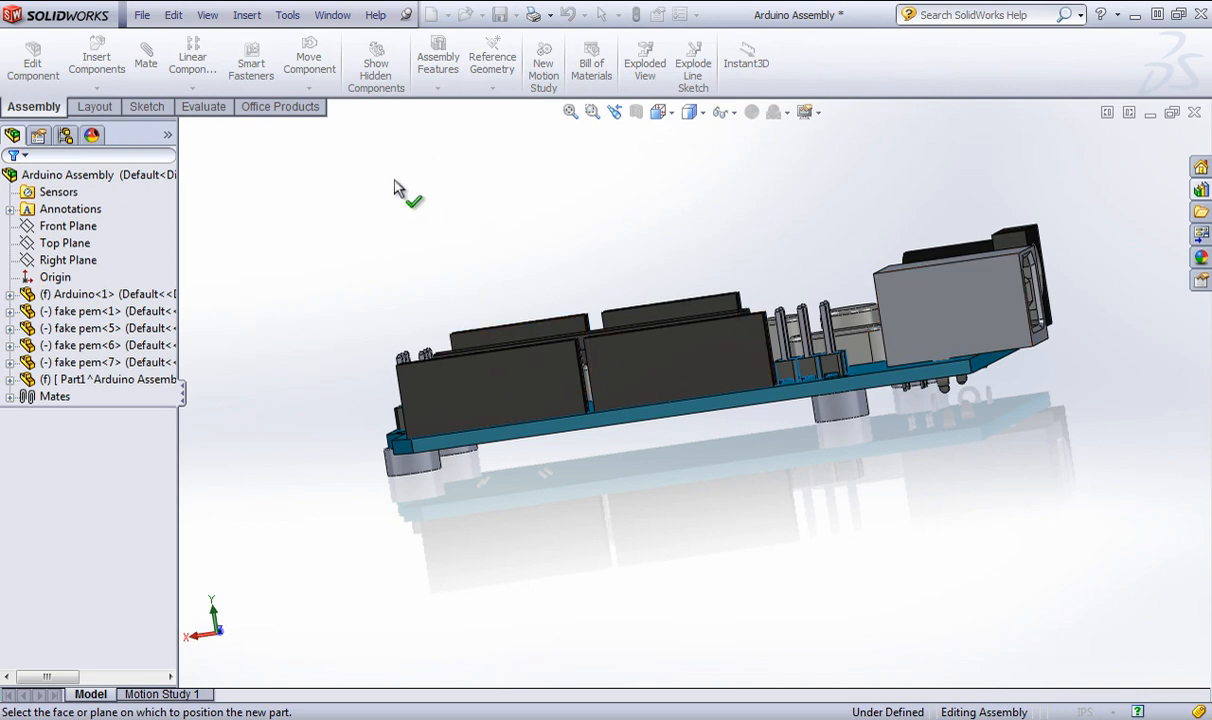
{"action": "left_click", "coordinate": [338, 173]}
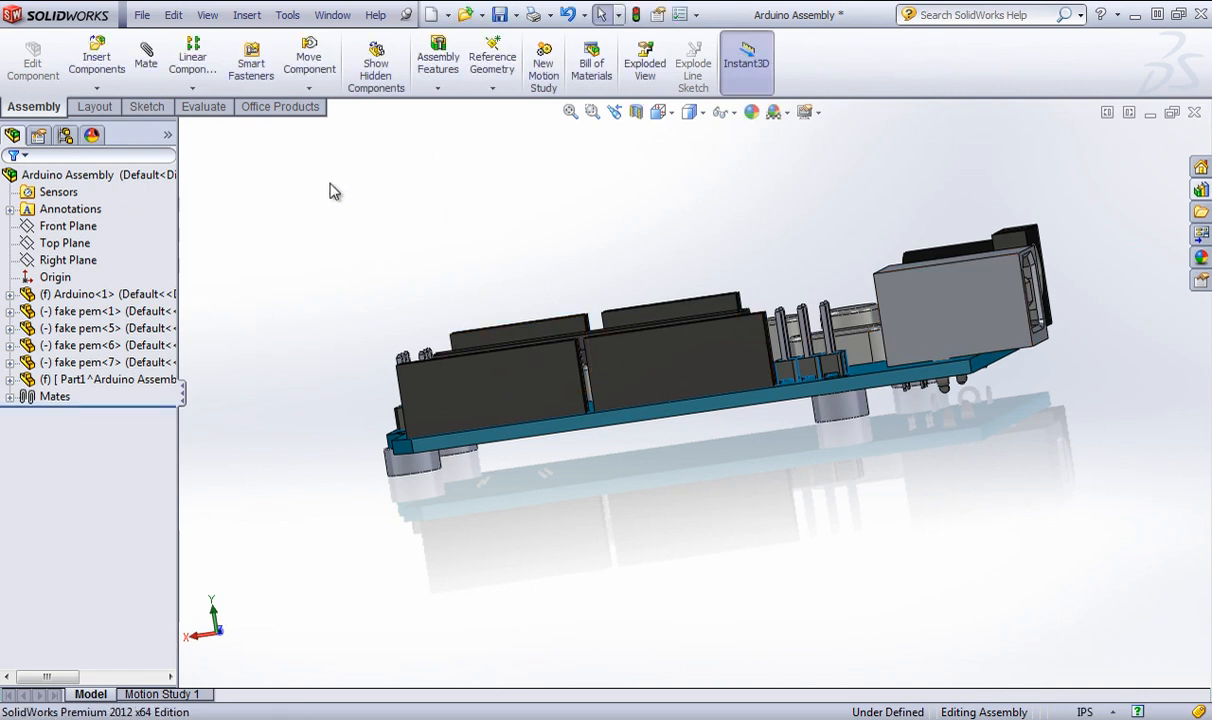
{"action": "left_click", "coordinate": [9, 379]}
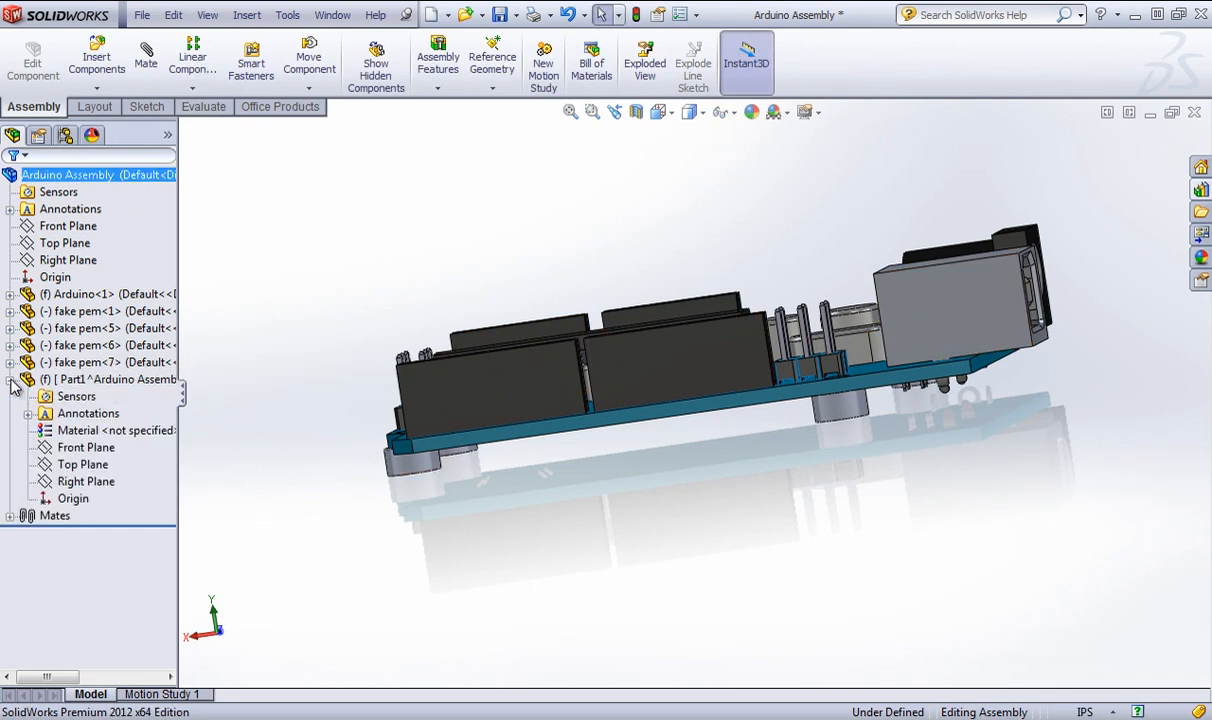
Compare the new part's Front and Top planes with the board's position and look over the standoffs on its underside.
{"action": "left_click", "coordinate": [82, 455]}
{"action": "middle_click_drag", "start_coordinate": [305, 345], "coordinate": [300, 404]}
{"action": "left_click", "coordinate": [82, 464]}
{"action": "middle_click_drag", "start_coordinate": [533, 433], "coordinate": [230, 492]}
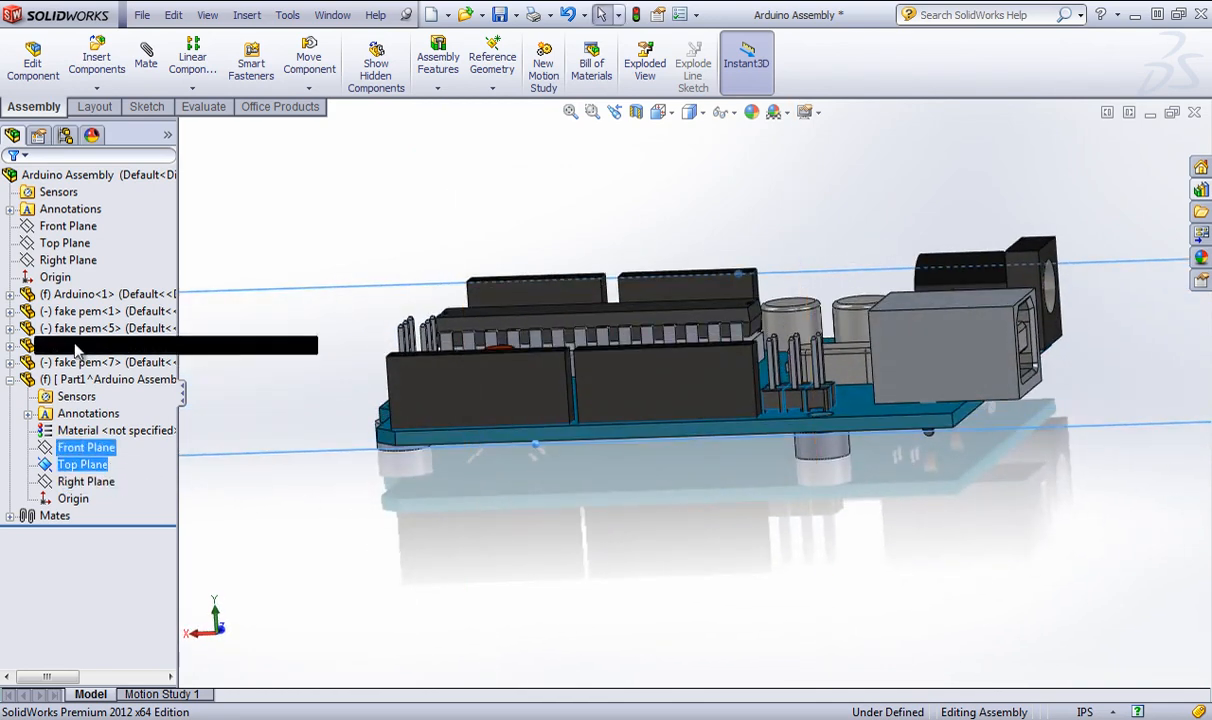
{"action": "left_click", "coordinate": [64, 243], "text": "ctrl"}
{"action": "left_click", "coordinate": [60, 260]}
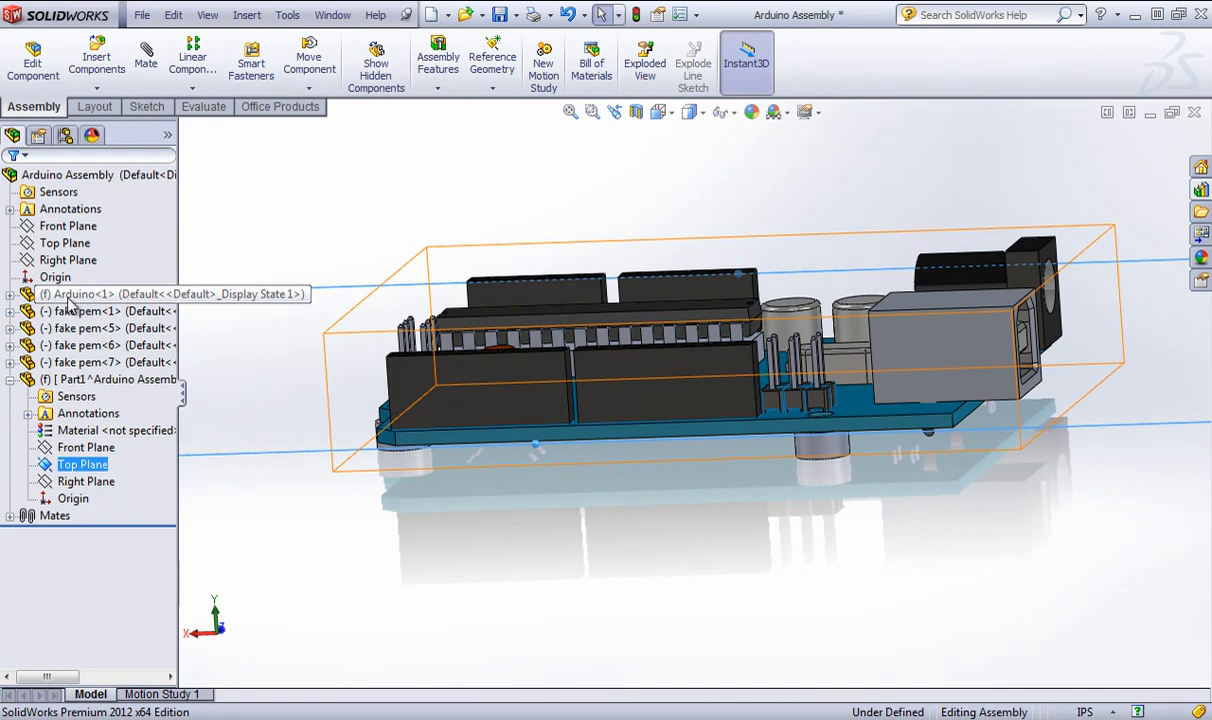
{"action": "key", "text": "z"}
{"action": "key", "text": "z"}
{"action": "key", "text": "z"}
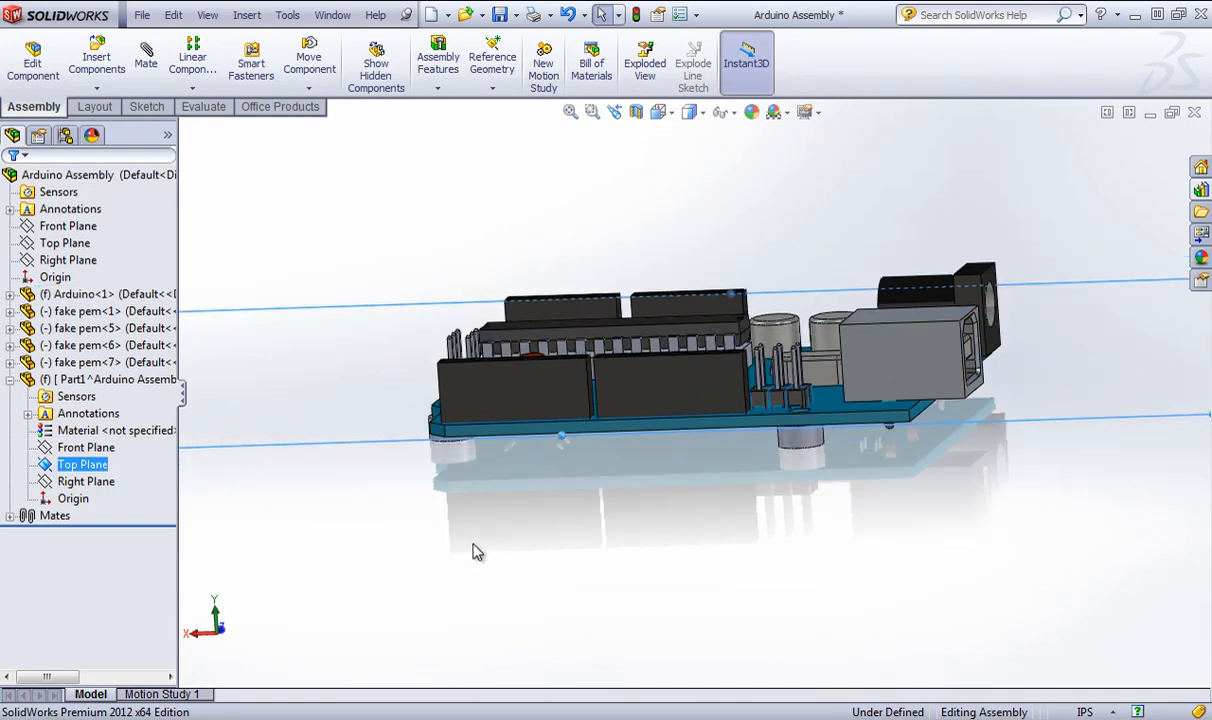
{"action": "middle_click_drag", "start_coordinate": [571, 405], "coordinate": [589, 459]}
{"action": "left_click", "coordinate": [589, 459]}
{"action": "middle_click_drag", "start_coordinate": [674, 423], "coordinate": [678, 365]}
{"action": "scroll", "coordinate": [866, 373], "scroll_direction": "down", "scroll_amount": 2}
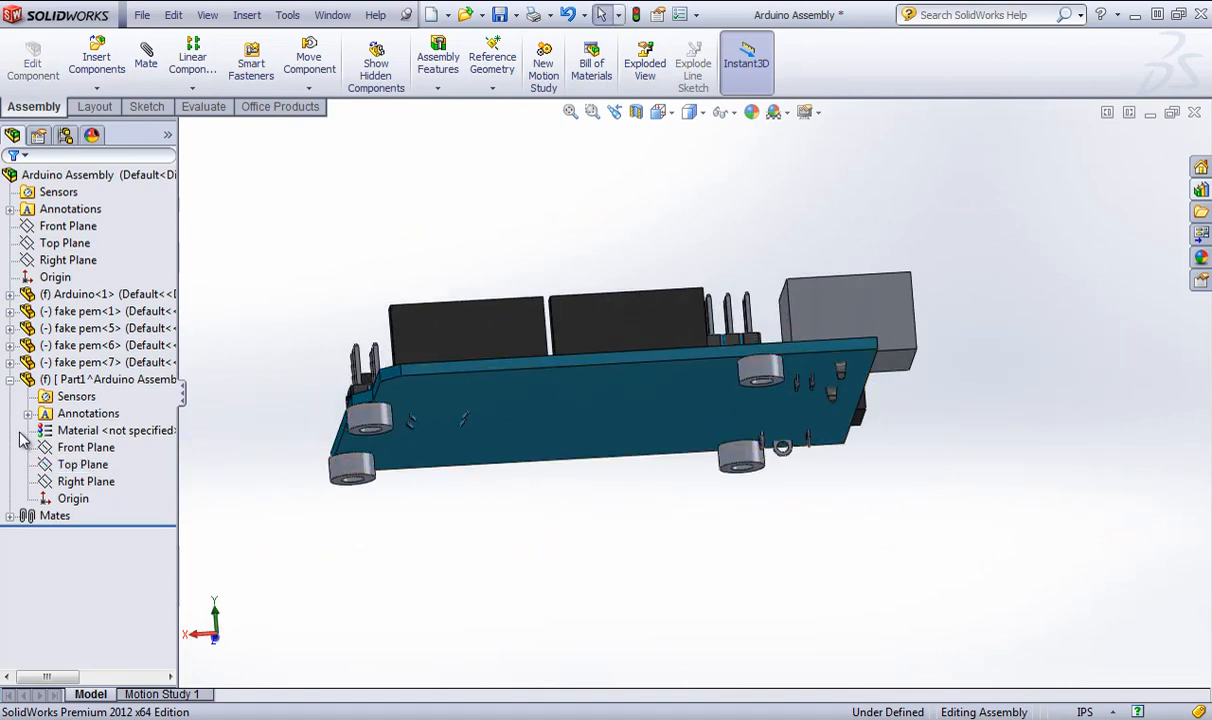
Rename the new part Arduino Enclosure and save it as an external file.
{"action": "right_click", "coordinate": [79, 383]}
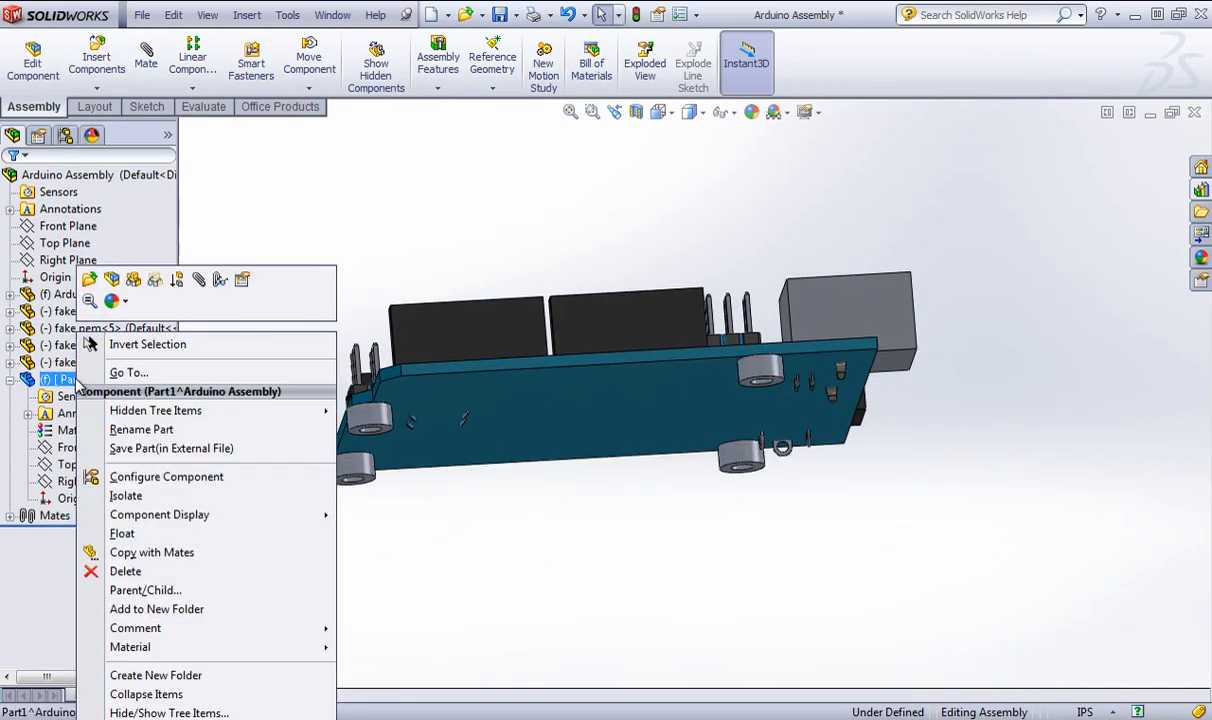
{"action": "left_click", "coordinate": [141, 430]}
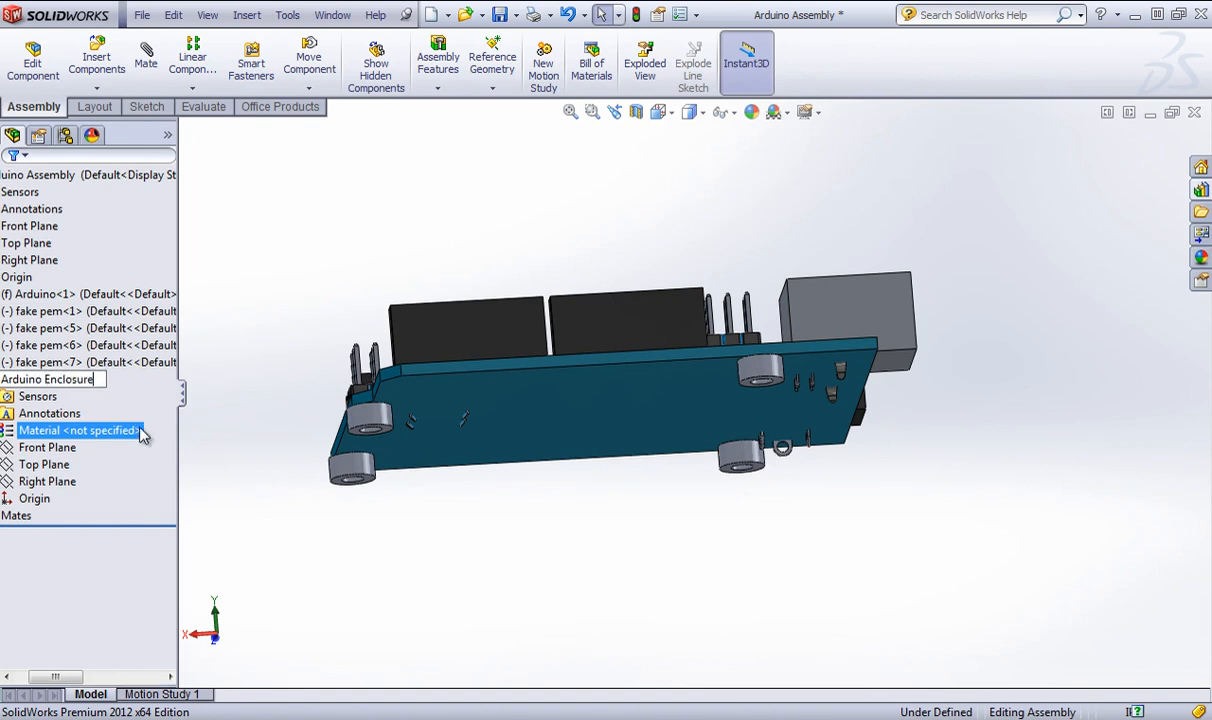
{"action": "key", "text": "Return"}
{"action": "right_click", "coordinate": [117, 383]}
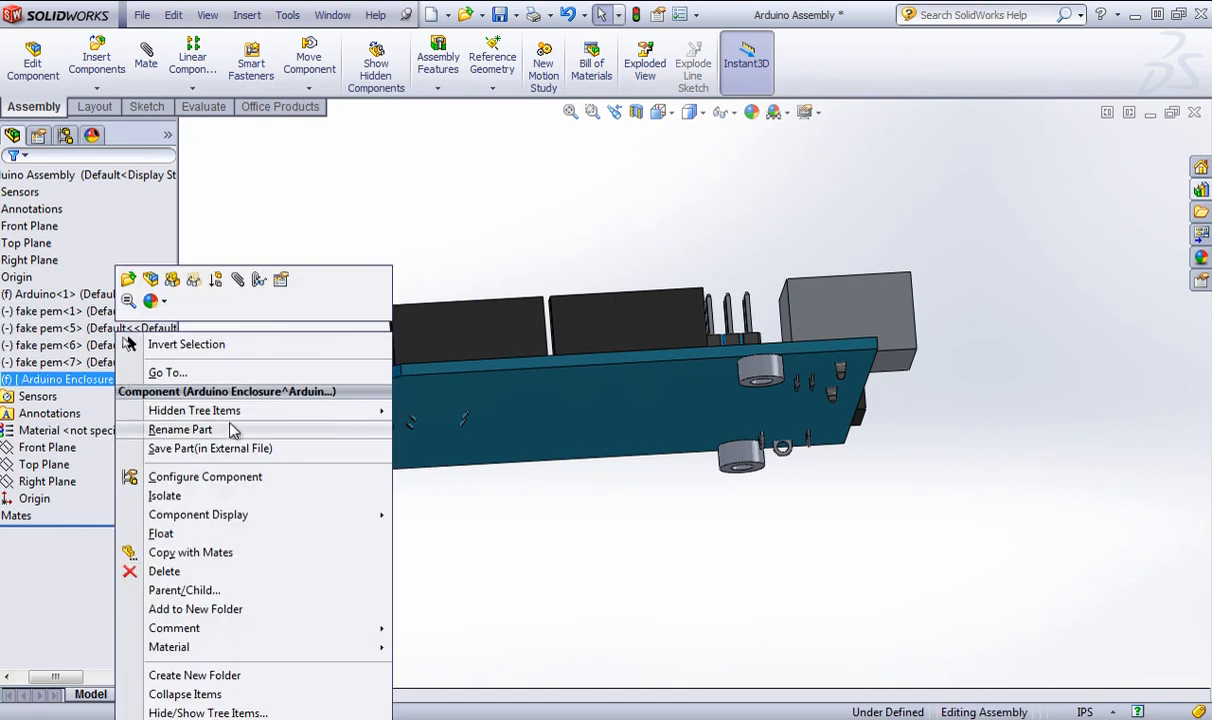
{"action": "left_click", "coordinate": [160, 449]}
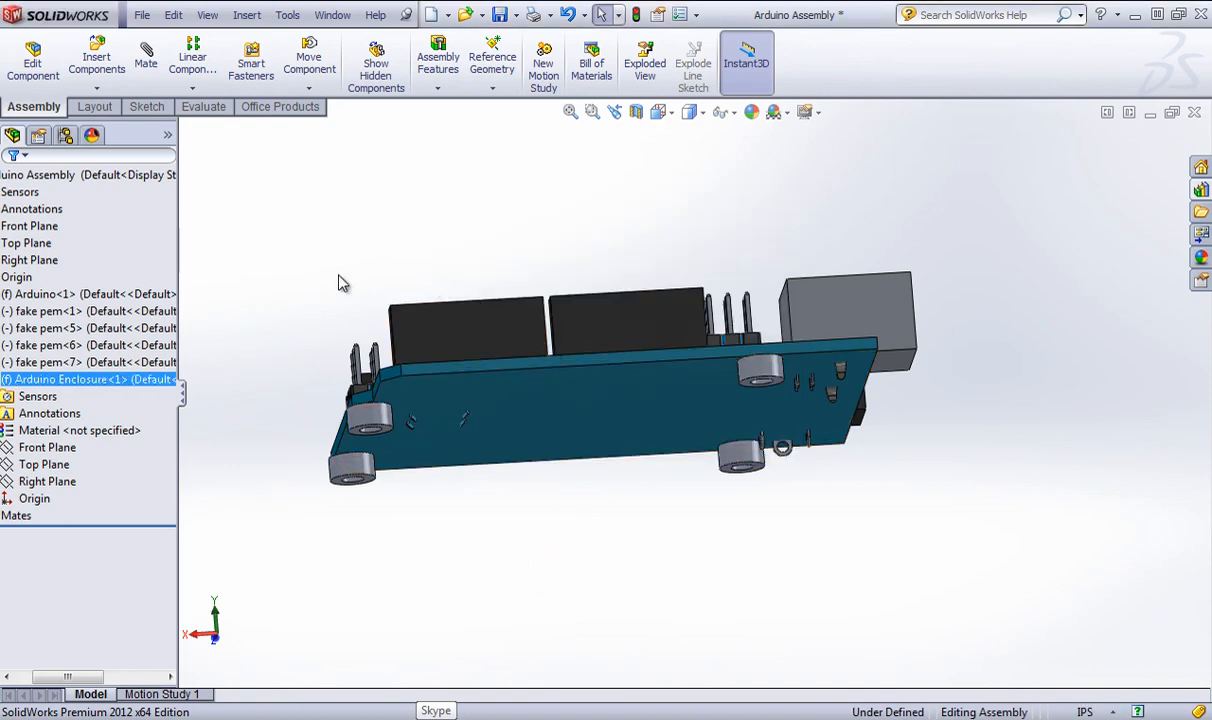
{"action": "left_click", "coordinate": [352, 390]}
{"action": "left_click_drag", "start_coordinate": [58, 685], "coordinate": [40, 685]}
Examine the board from several angles, checking the underside face, the standoffs and the protruding connector leads.
{"action": "left_click", "coordinate": [438, 533]}
{"action": "middle_click_drag", "start_coordinate": [590, 393], "coordinate": [570, 468]}
{"action": "scroll", "coordinate": [419, 468], "scroll_direction": "down", "scroll_amount": 2}
{"action": "middle_click_drag", "start_coordinate": [419, 468], "coordinate": [448, 474]}
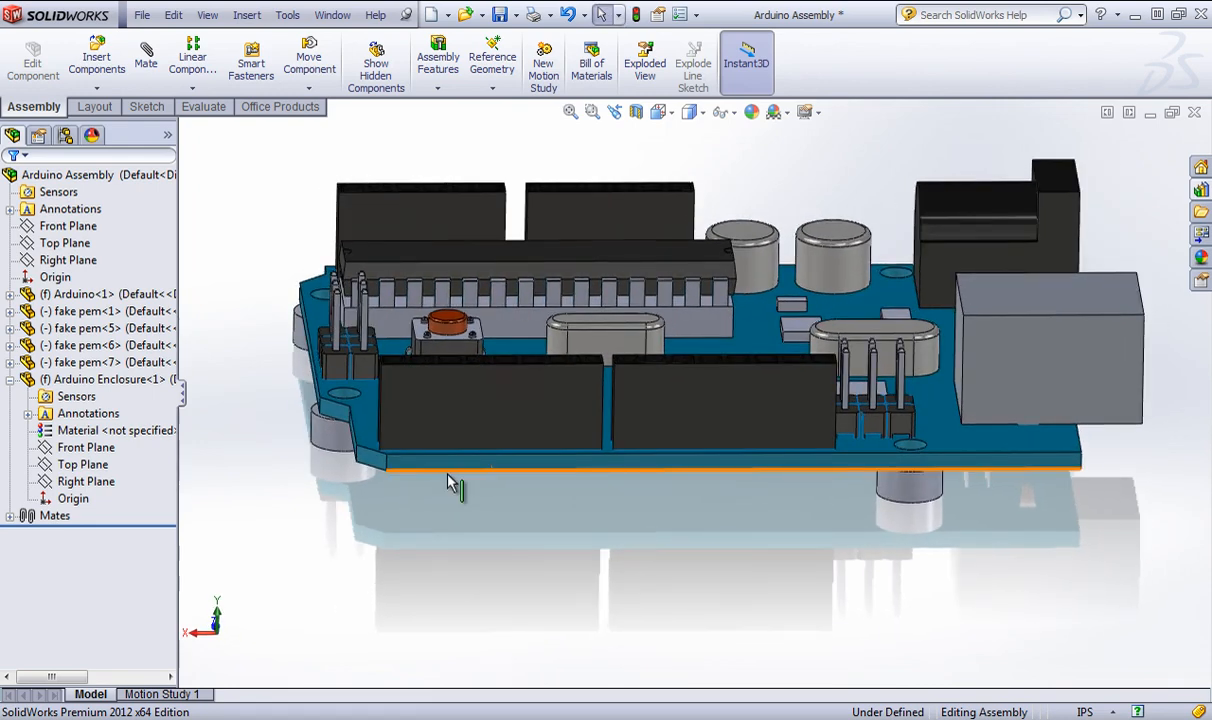
{"action": "left_click", "coordinate": [450, 483]}
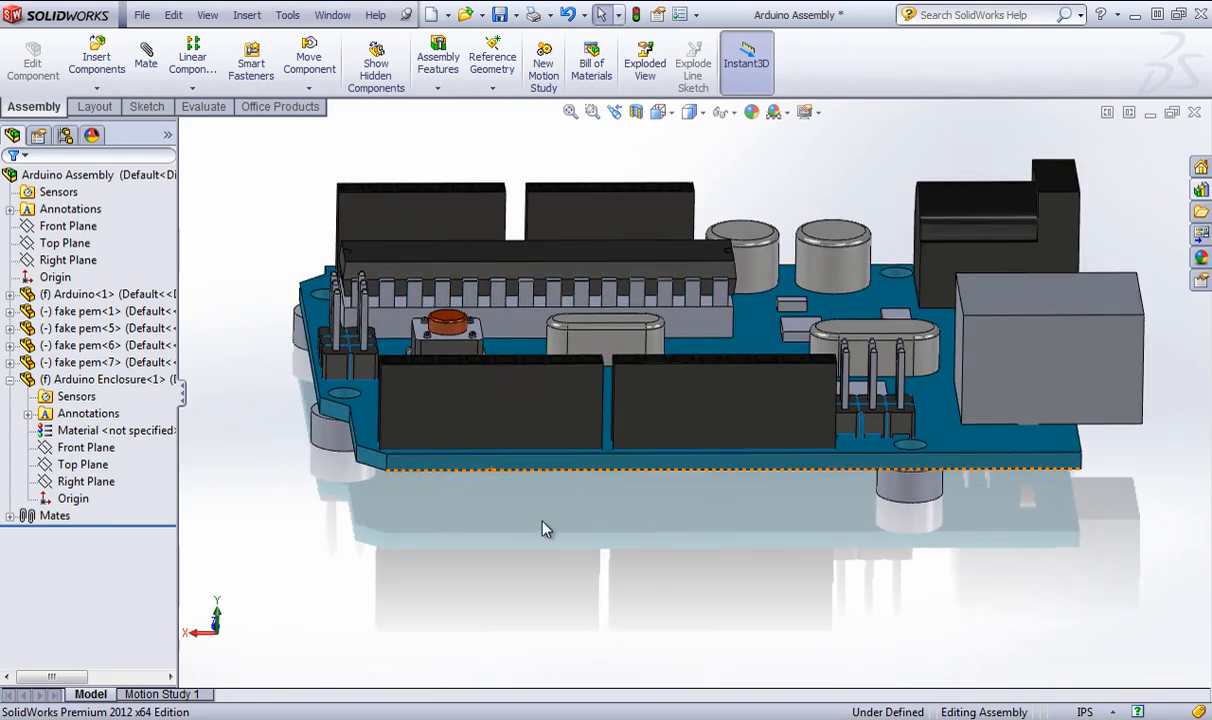
{"action": "middle_click_drag", "start_coordinate": [549, 518], "coordinate": [549, 433]}
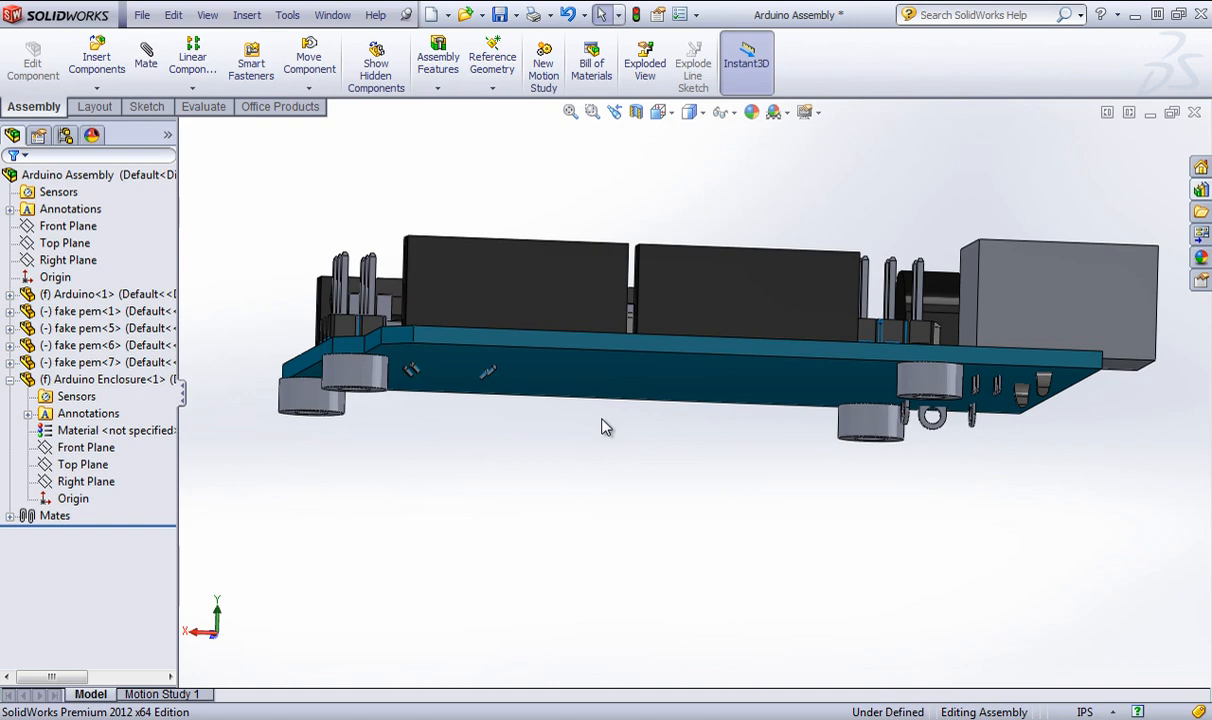
{"action": "middle_click_drag", "start_coordinate": [603, 427], "coordinate": [503, 457]}
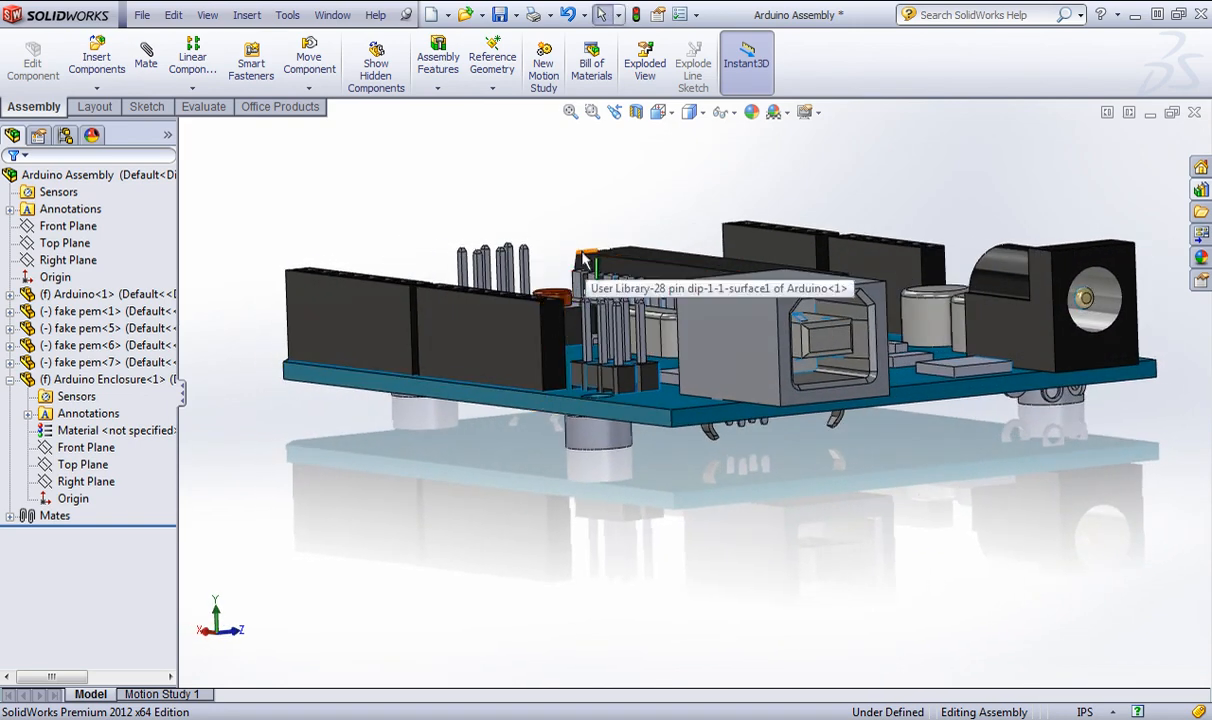
{"action": "scroll", "coordinate": [588, 270], "scroll_direction": "down", "scroll_amount": 2}
{"action": "middle_click_drag", "start_coordinate": [494, 530], "coordinate": [556, 478]}
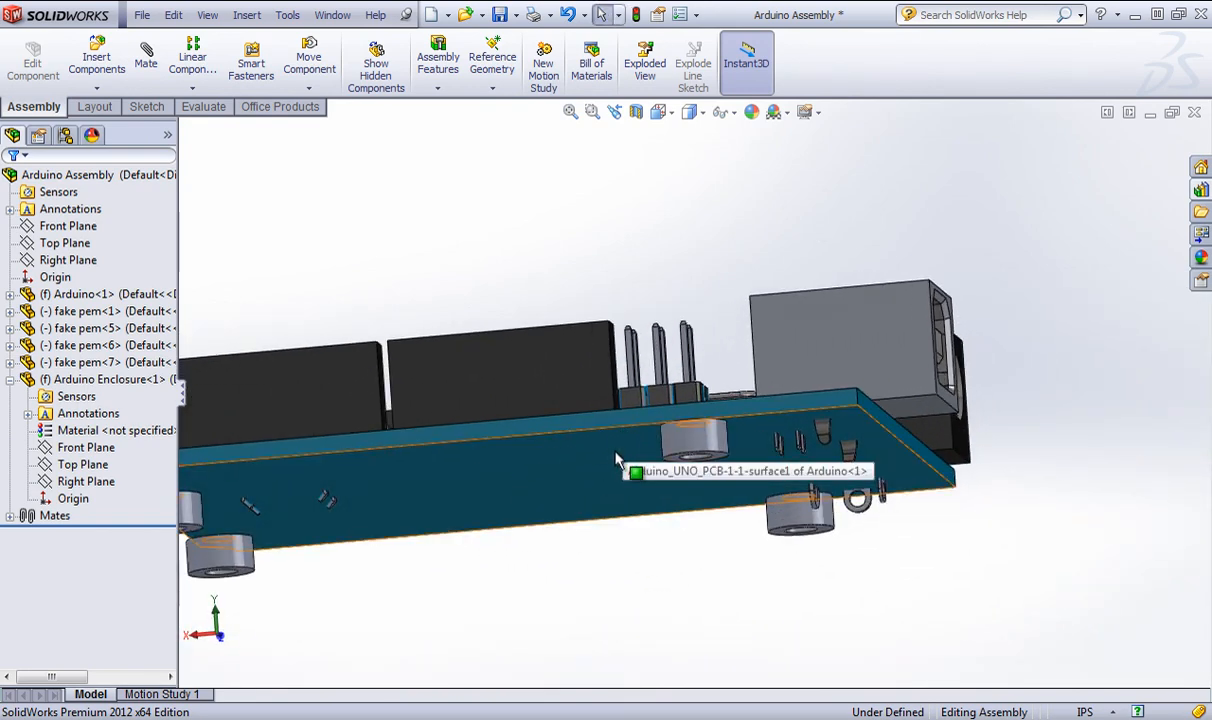
{"action": "scroll", "coordinate": [683, 511], "scroll_direction": "down", "scroll_amount": 2}
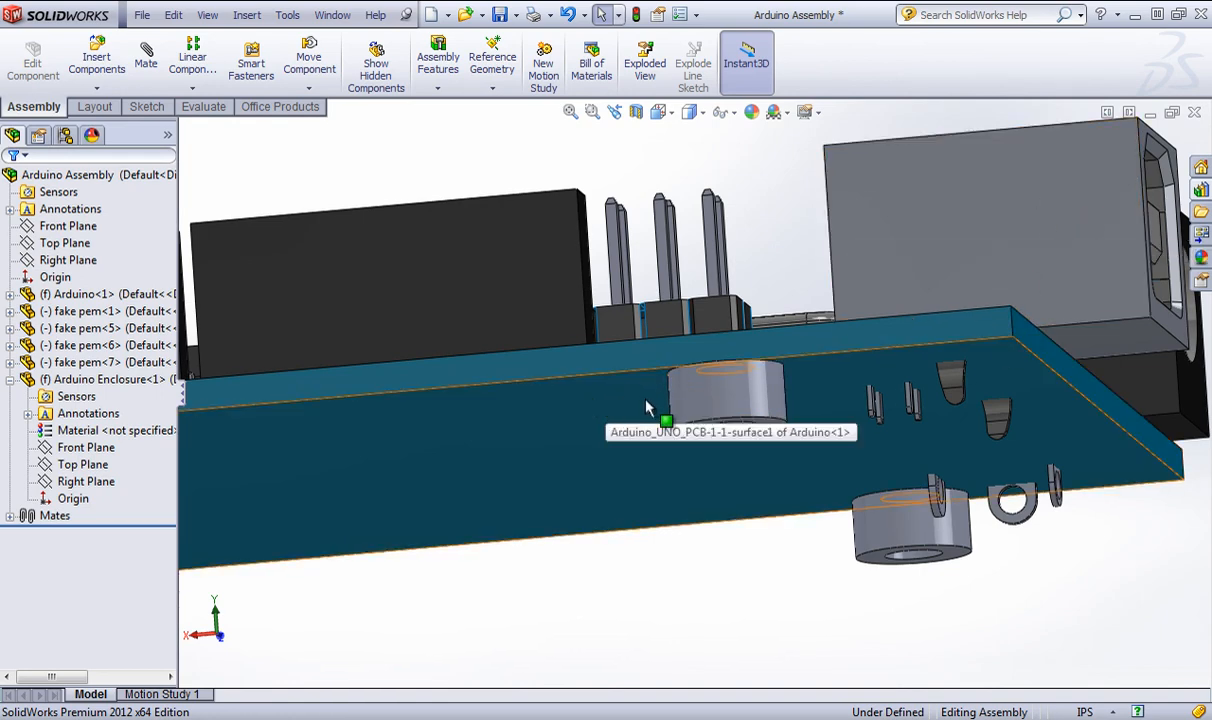
{"action": "left_click", "coordinate": [625, 470]}
{"action": "scroll", "coordinate": [447, 400], "scroll_direction": "up", "scroll_amount": 2}
Edit the Arduino Enclosure part in context and create a reference plane offset 3 mm below the board's underside face.
{"action": "right_click", "coordinate": [105, 380]}
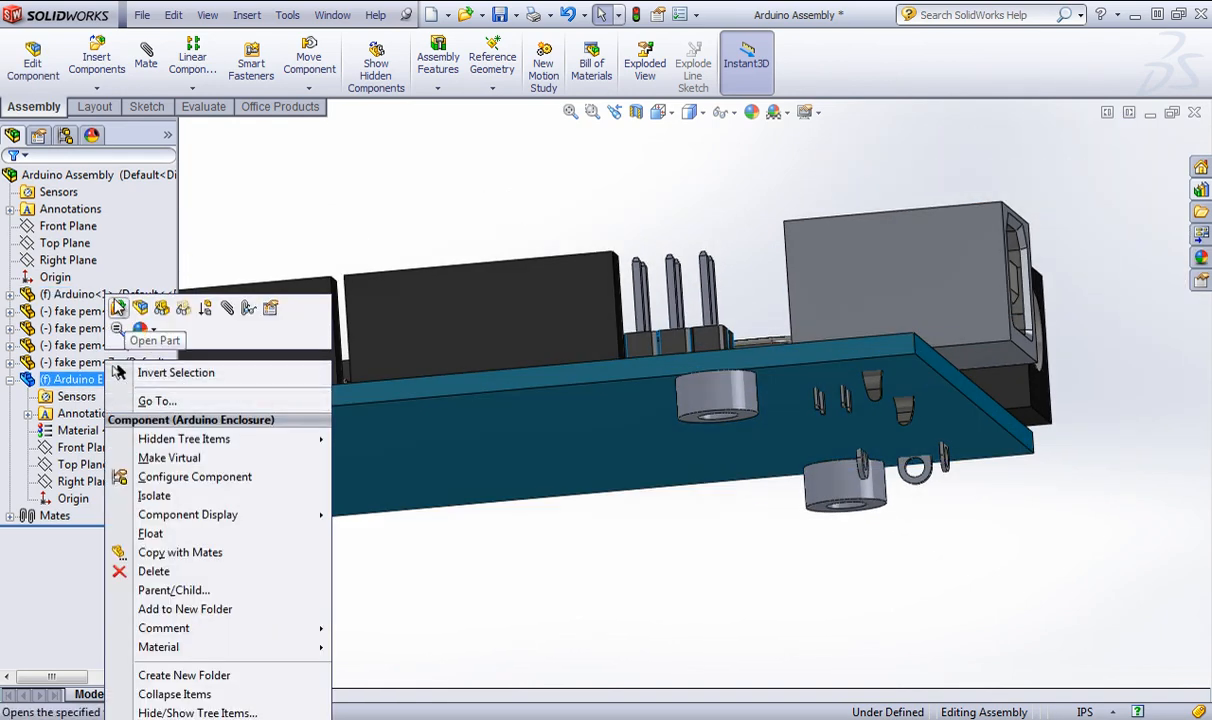
{"action": "left_click", "coordinate": [141, 308]}
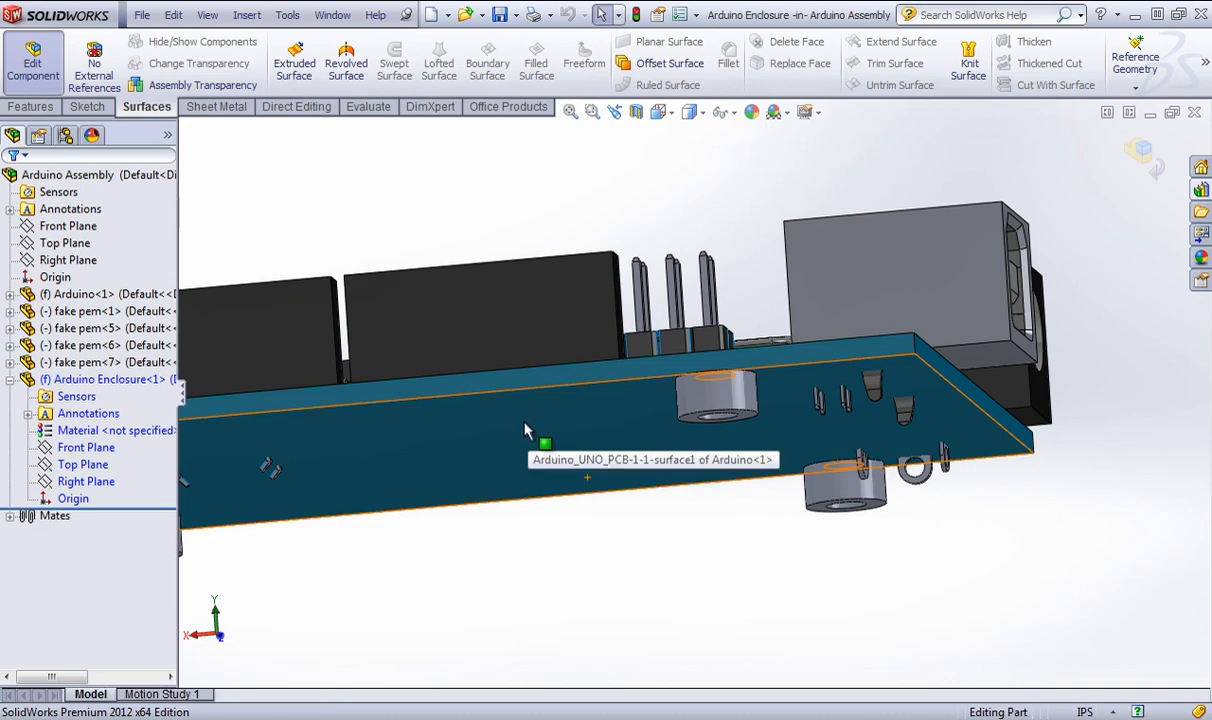
{"action": "left_click", "coordinate": [524, 430]}
{"action": "left_click", "coordinate": [87, 106]}
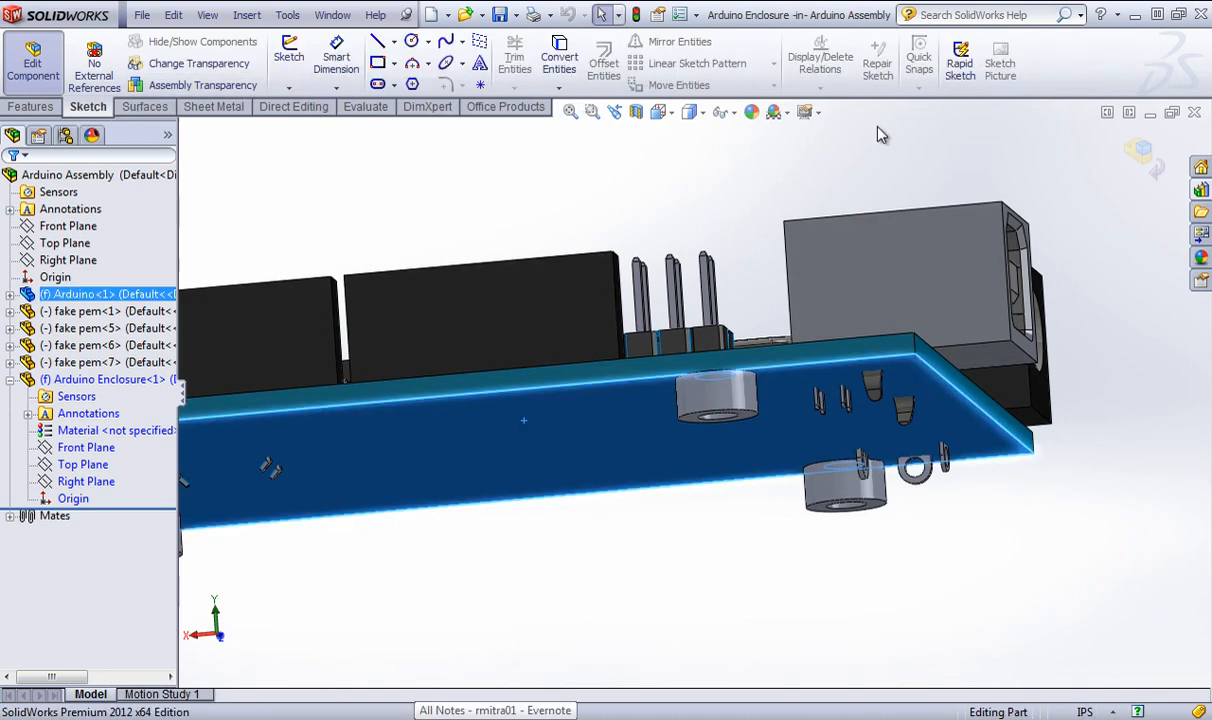
{"action": "left_click", "coordinate": [30, 107]}
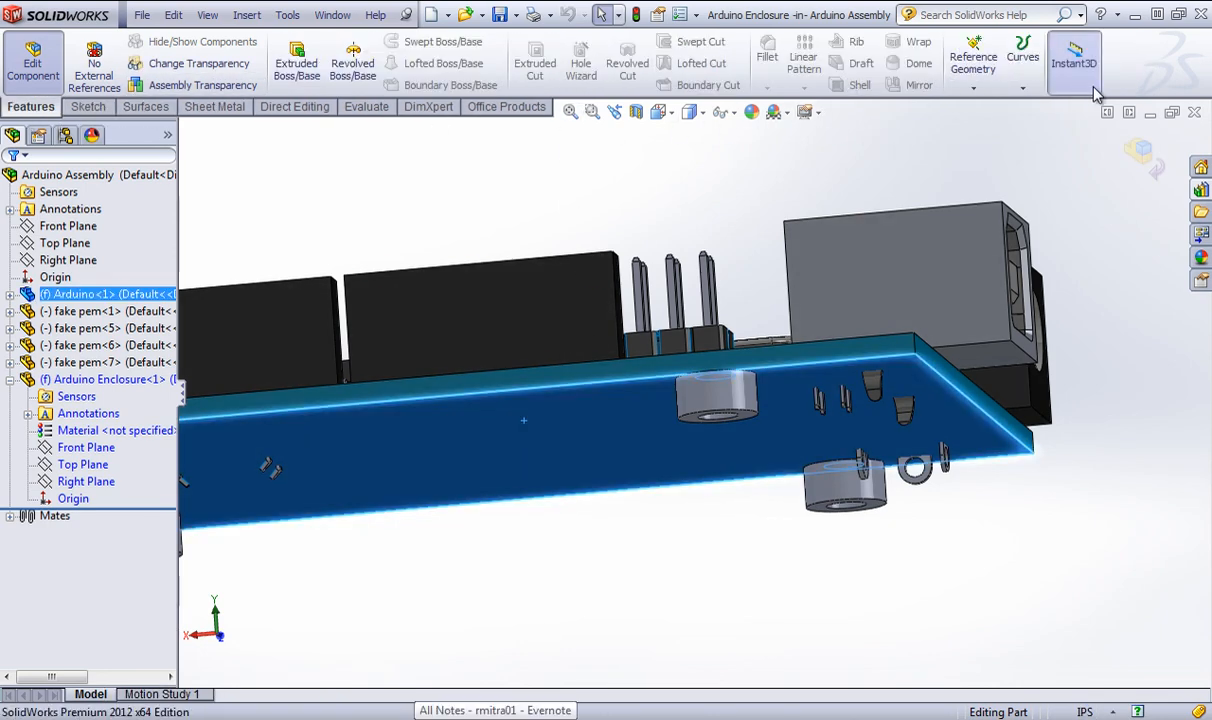
{"action": "left_click", "coordinate": [973, 88]}
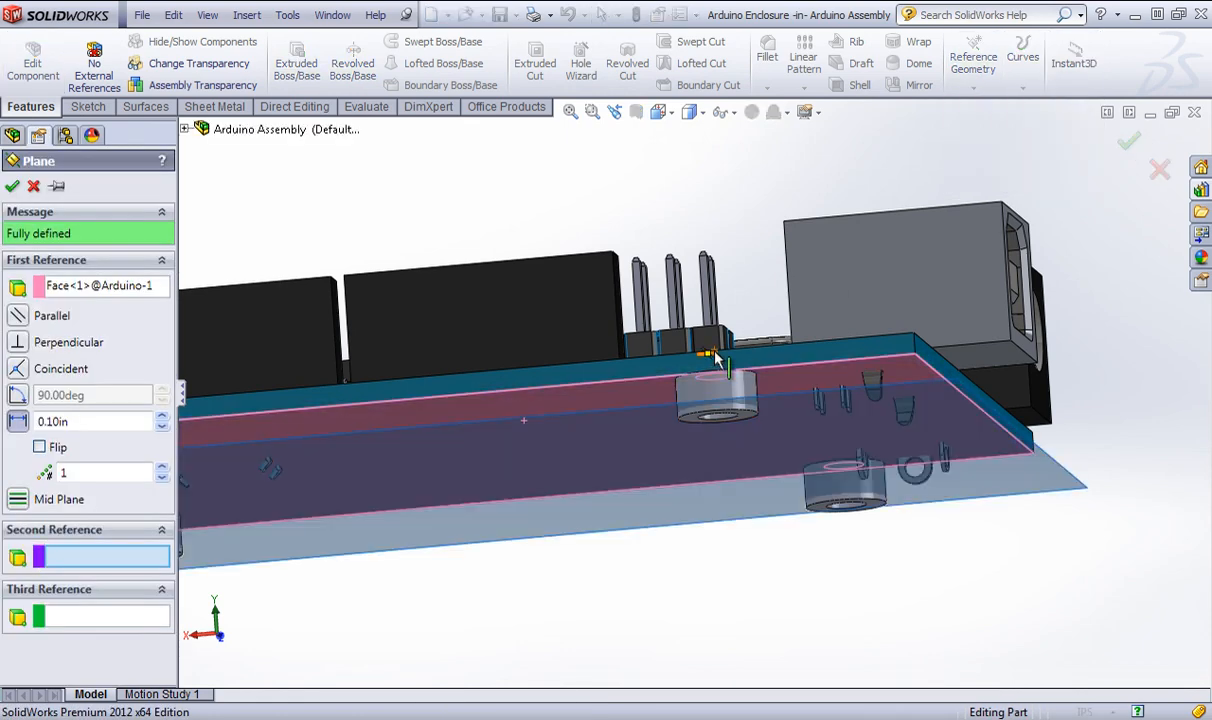
{"action": "middle_click_drag", "start_coordinate": [712, 356], "coordinate": [708, 428]}
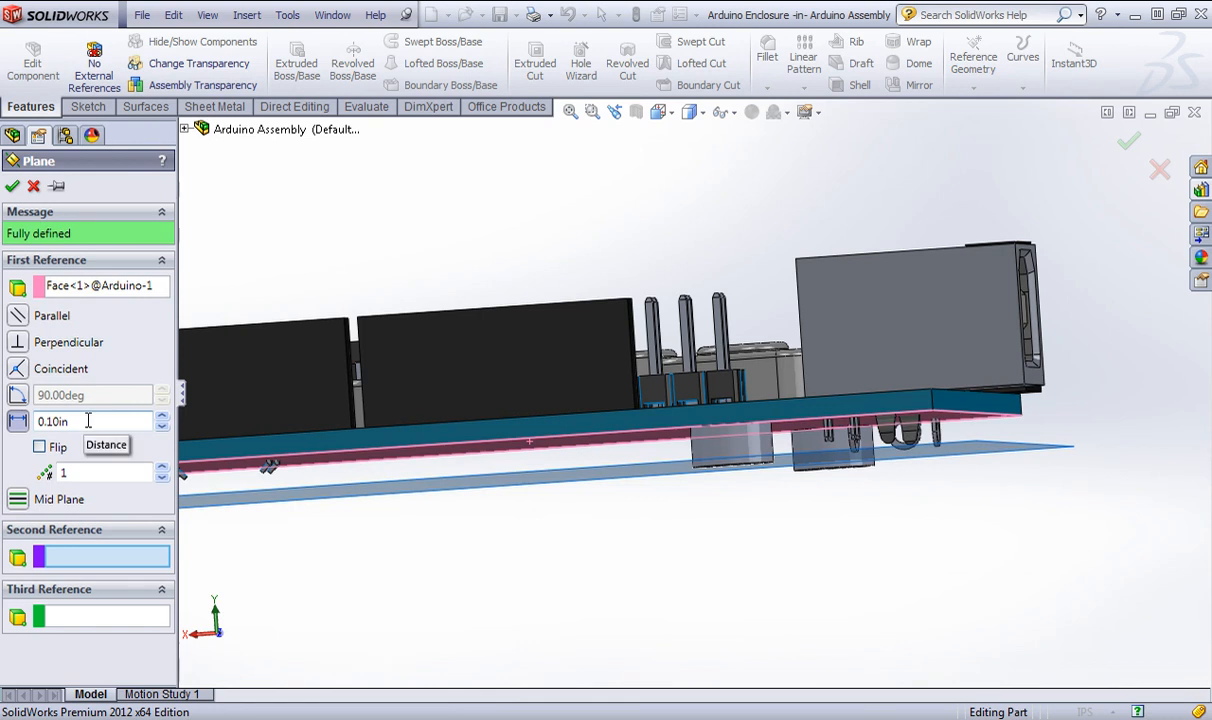
{"action": "left_click", "coordinate": [88, 421]}
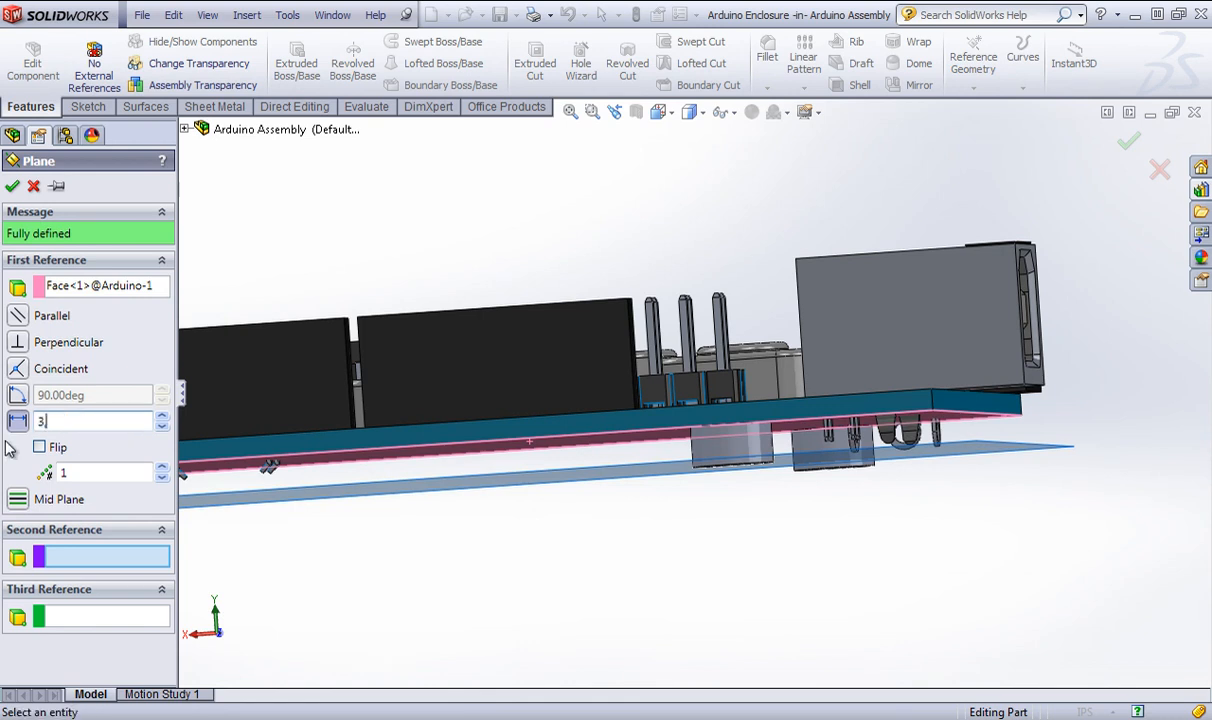
{"action": "type", "text": "3mm"}
{"action": "key", "text": "Return"}
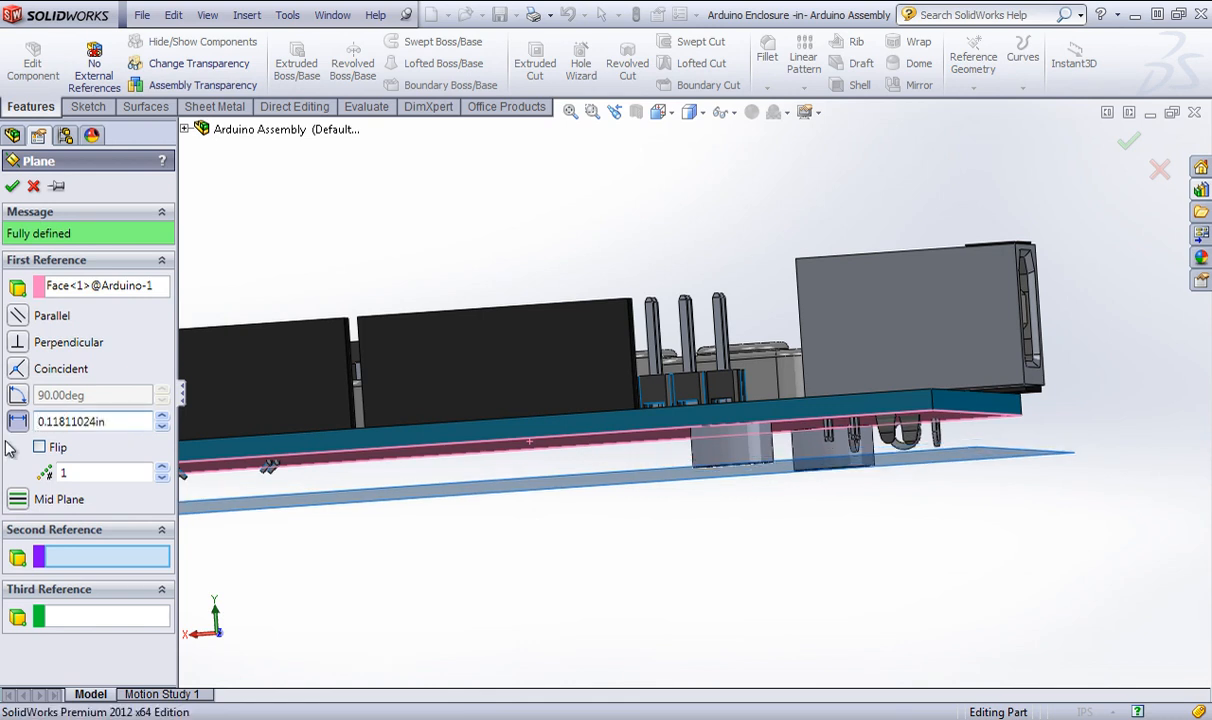
{"action": "middle_click_drag", "start_coordinate": [487, 399], "coordinate": [481, 393]}
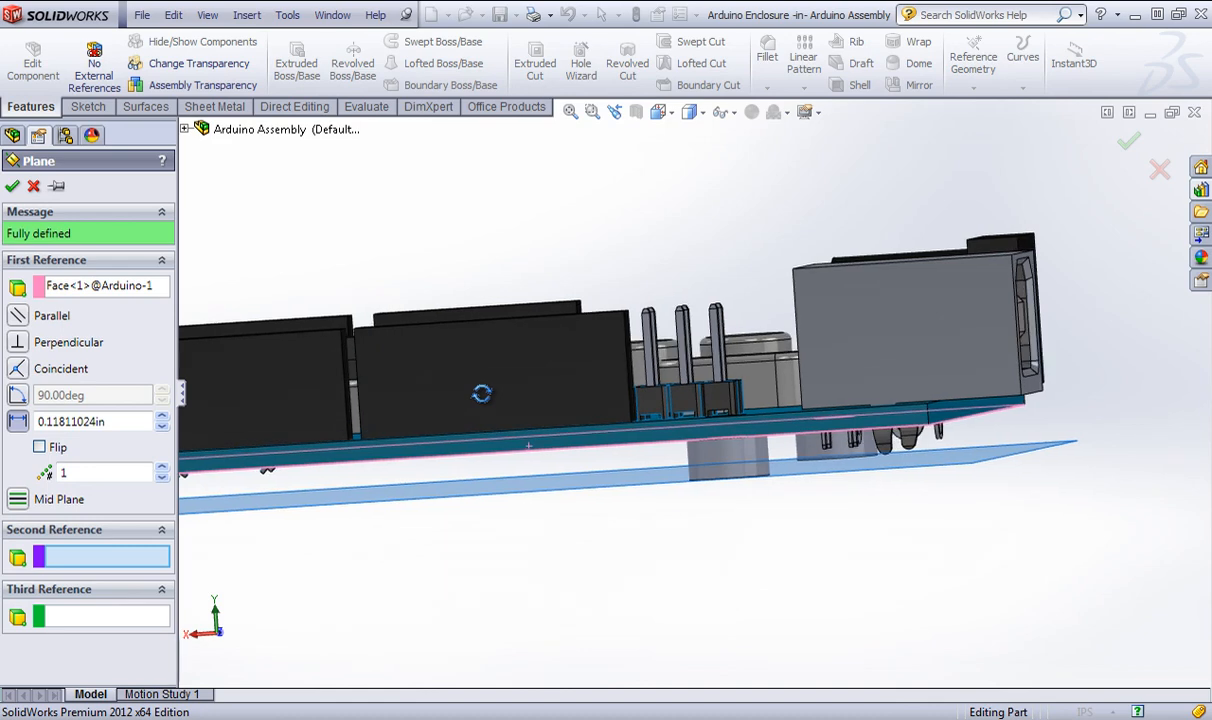
{"action": "left_click", "coordinate": [12, 184]}
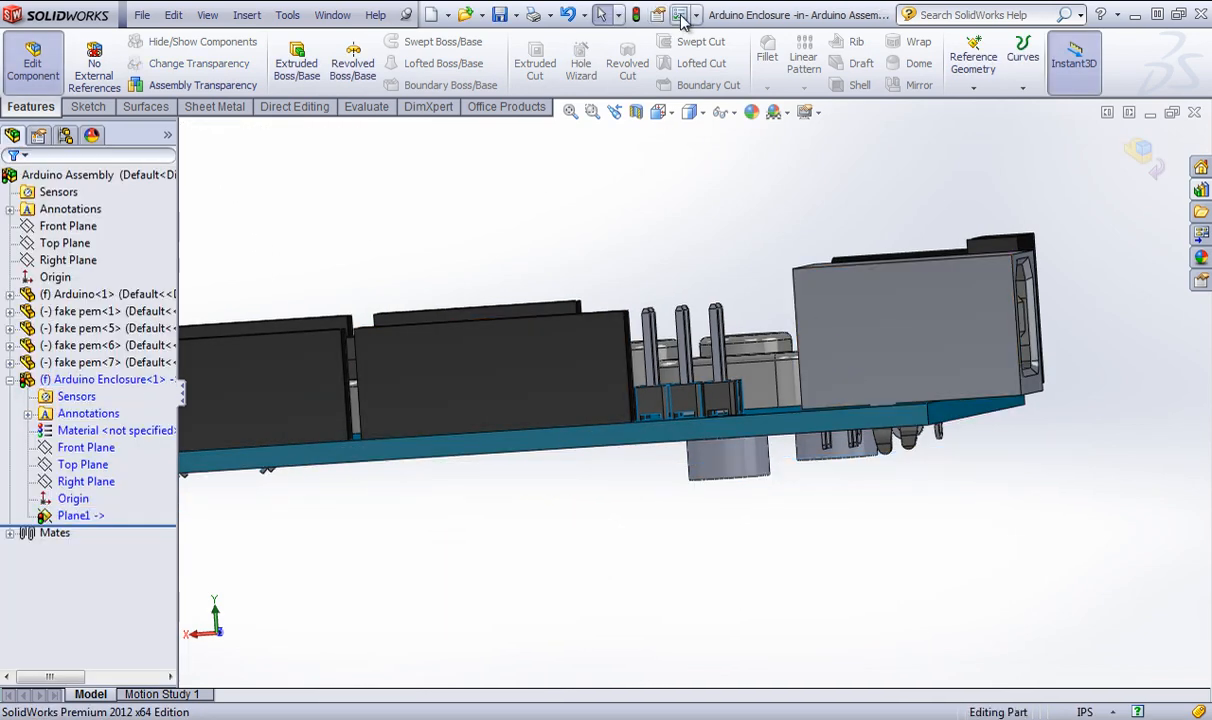
Set the enclosure part's unit system to MMGS (millimeter, gram, second) in its document properties.
{"action": "left_click", "coordinate": [697, 17]}
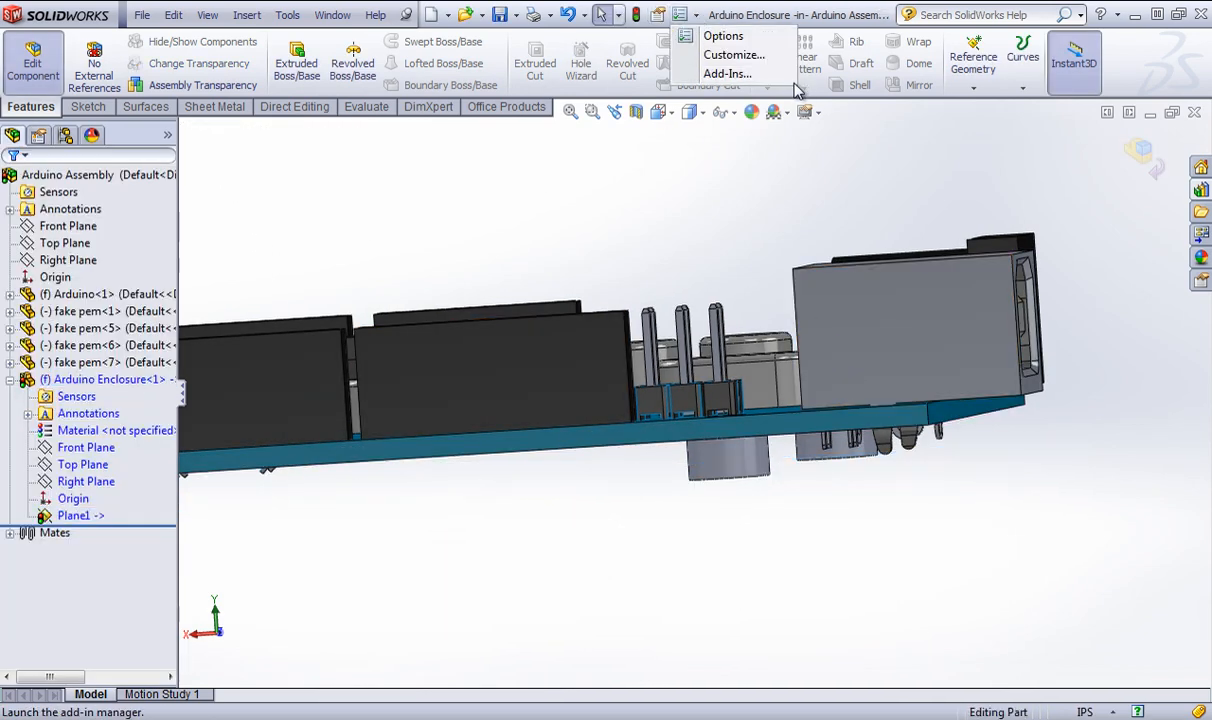
{"action": "left_click", "coordinate": [407, 16]}
{"action": "left_click", "coordinate": [415, 15]}
{"action": "left_click", "coordinate": [455, 38]}
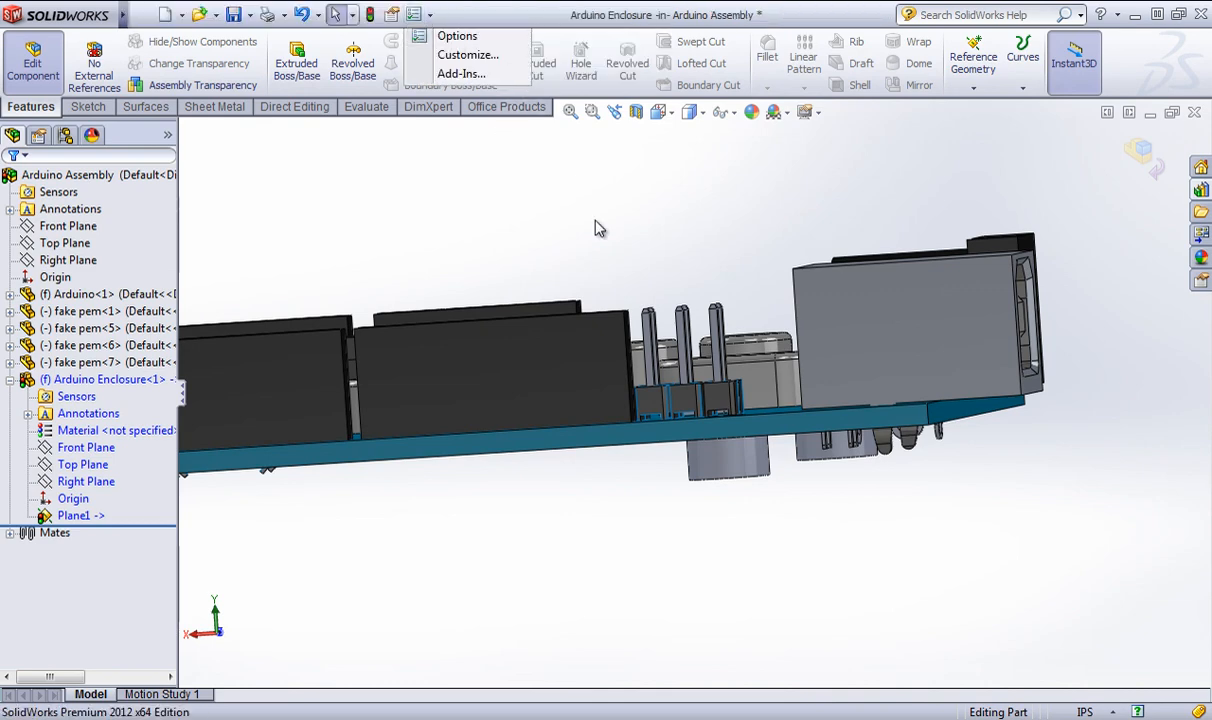
{"action": "left_click", "coordinate": [245, 46]}
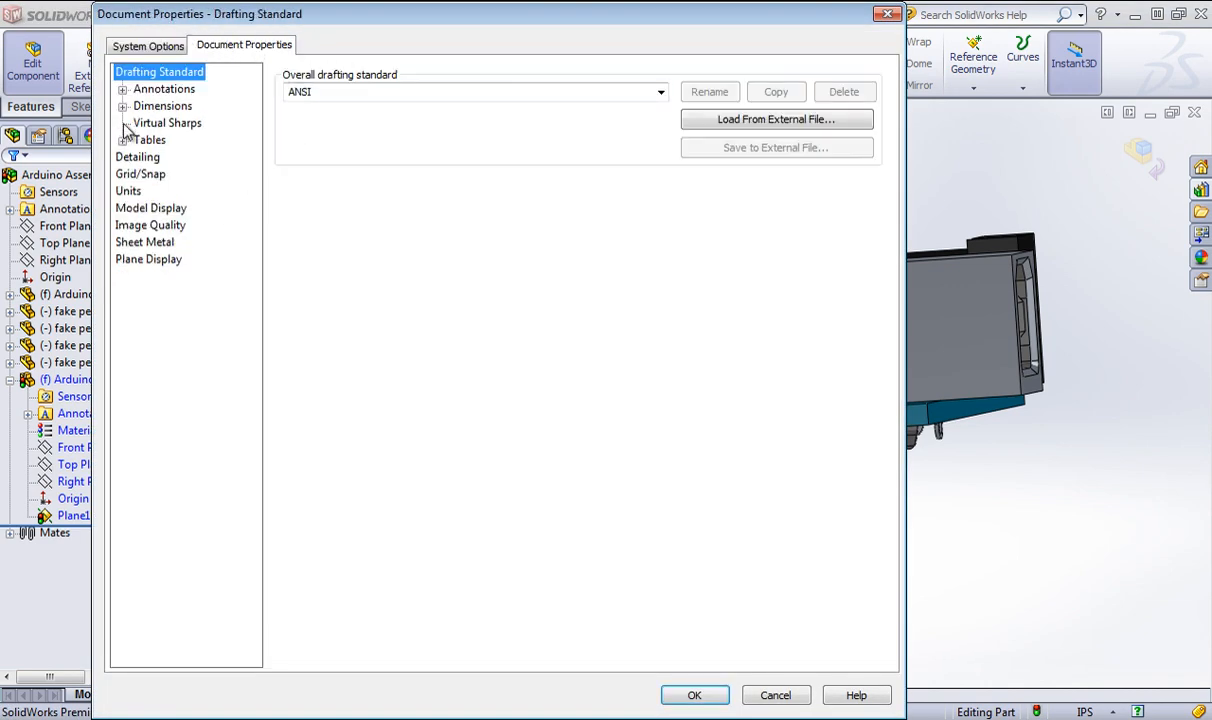
{"action": "left_click", "coordinate": [128, 191]}
{"action": "left_click", "coordinate": [291, 120]}
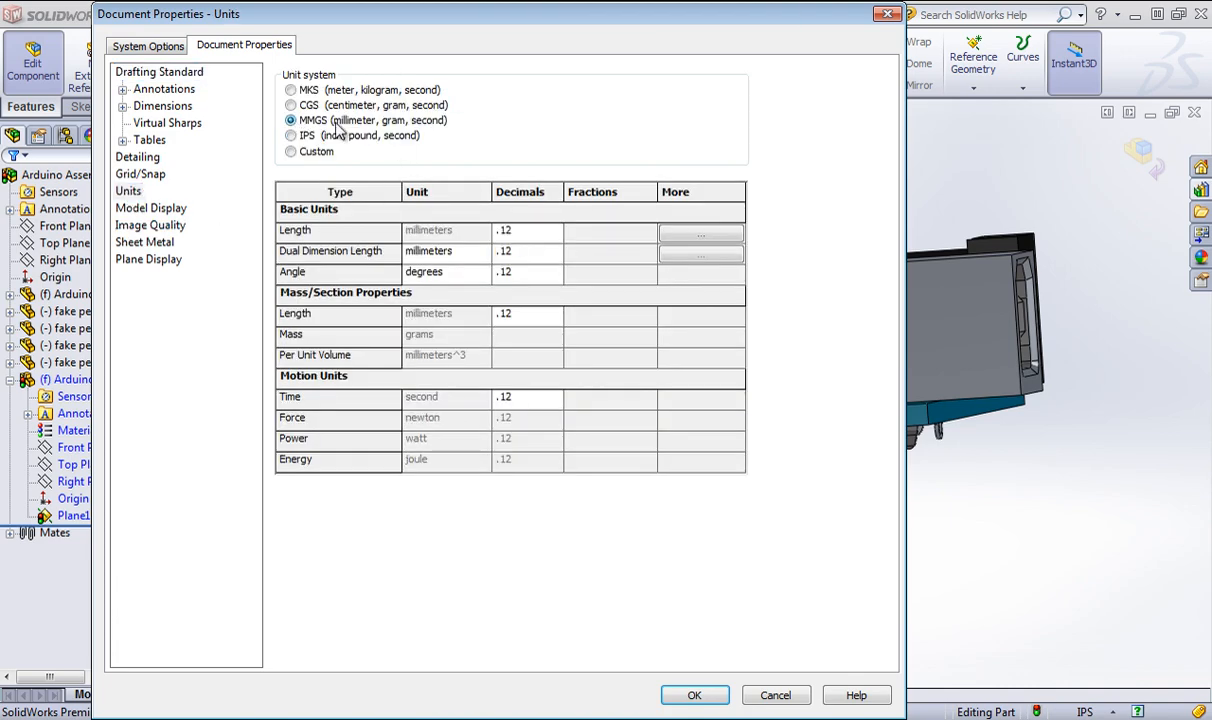
{"action": "left_click", "coordinate": [694, 697]}
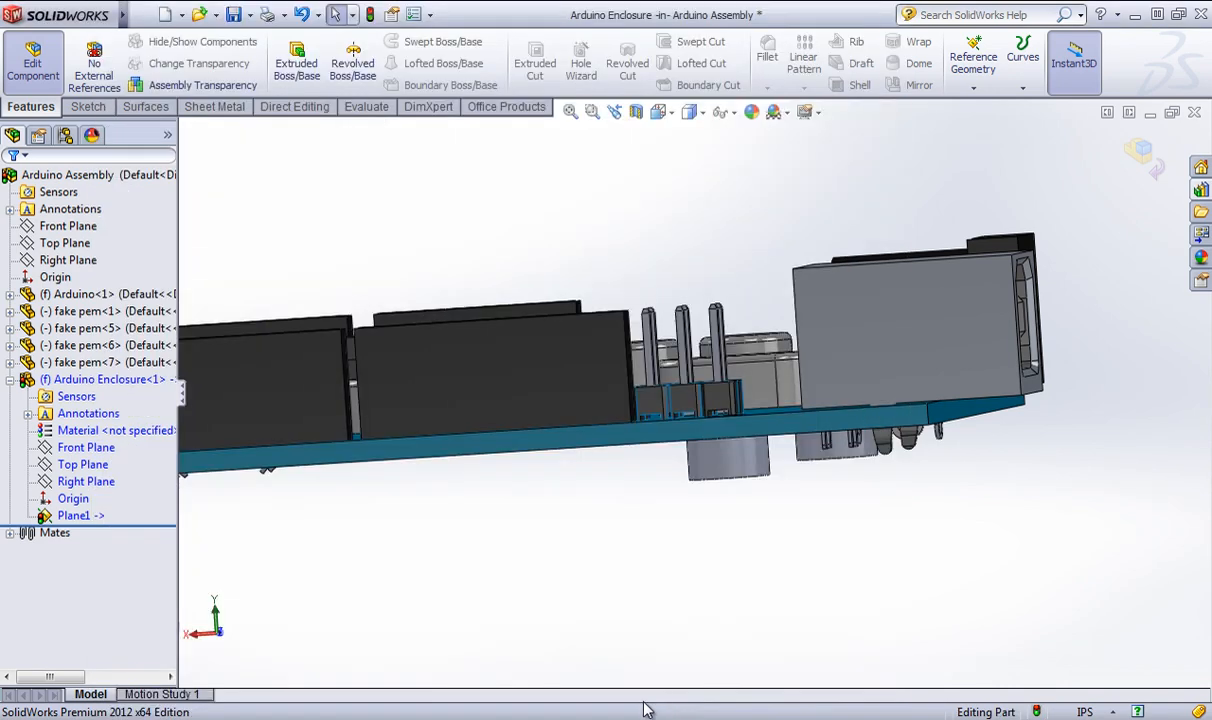
Sketch a center rectangle about 3.03 by 2.51 in around the board's outline on the offset reference plane.
{"action": "scroll", "coordinate": [424, 262], "scroll_direction": "up", "scroll_amount": 3}
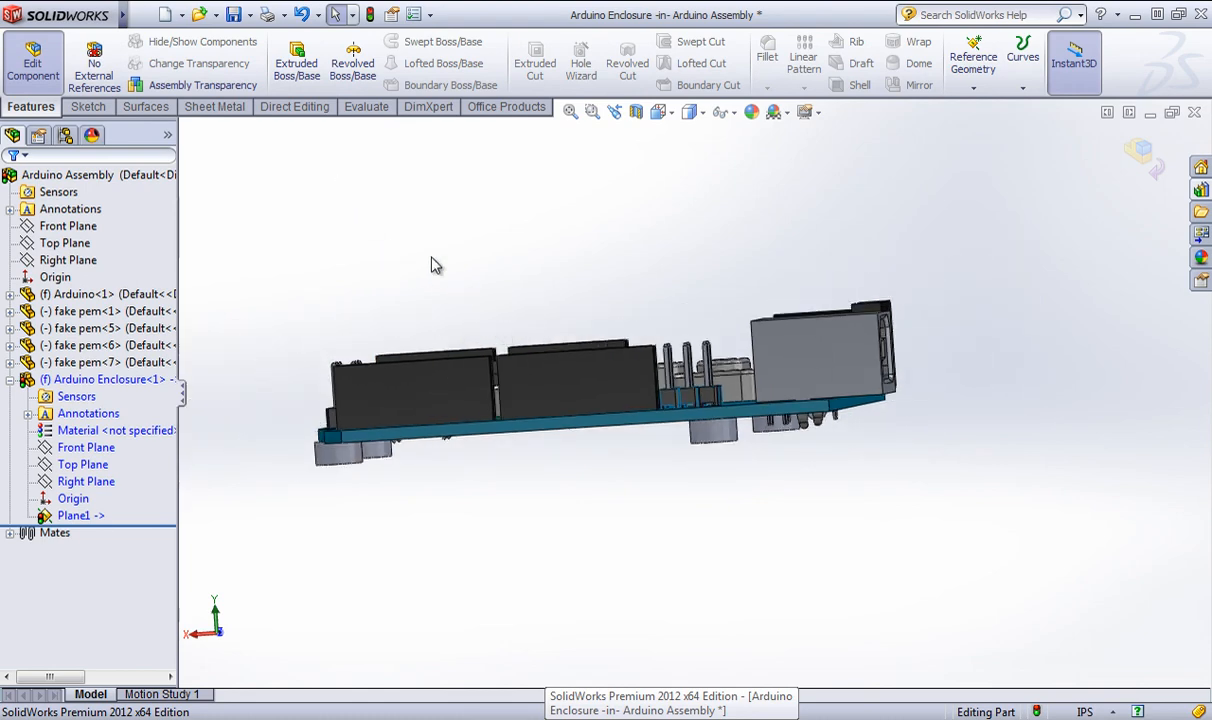
{"action": "scroll", "coordinate": [430, 257], "scroll_direction": "down", "scroll_amount": 2}
{"action": "middle_click_drag", "start_coordinate": [427, 287], "coordinate": [436, 324]}
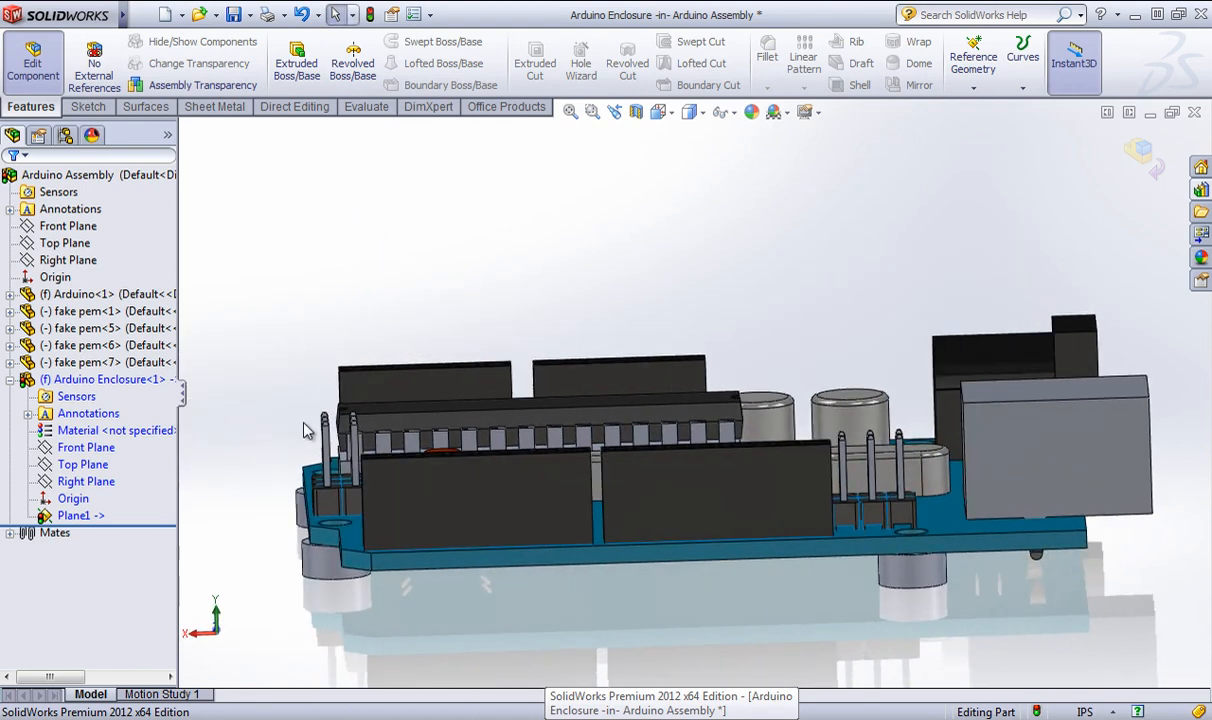
{"action": "scroll", "coordinate": [264, 442], "scroll_direction": "up", "scroll_amount": 1}
{"action": "left_click", "coordinate": [80, 515]}
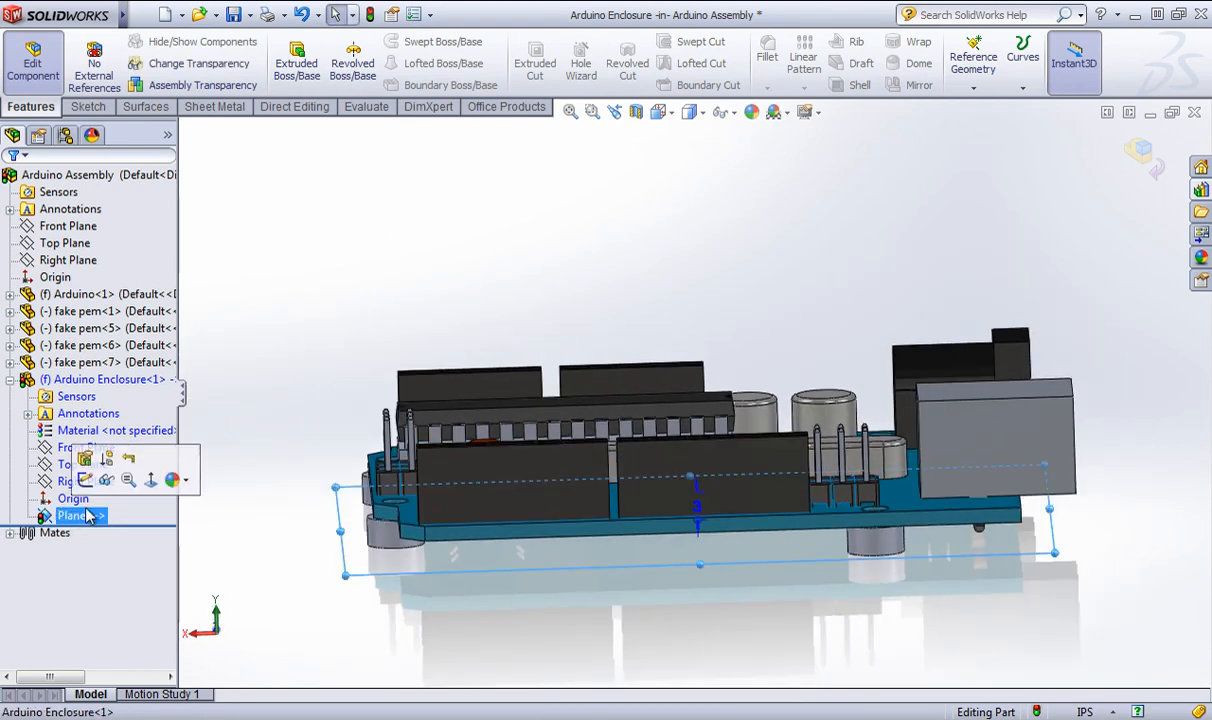
{"action": "middle_click_drag", "start_coordinate": [311, 257], "coordinate": [306, 462]}
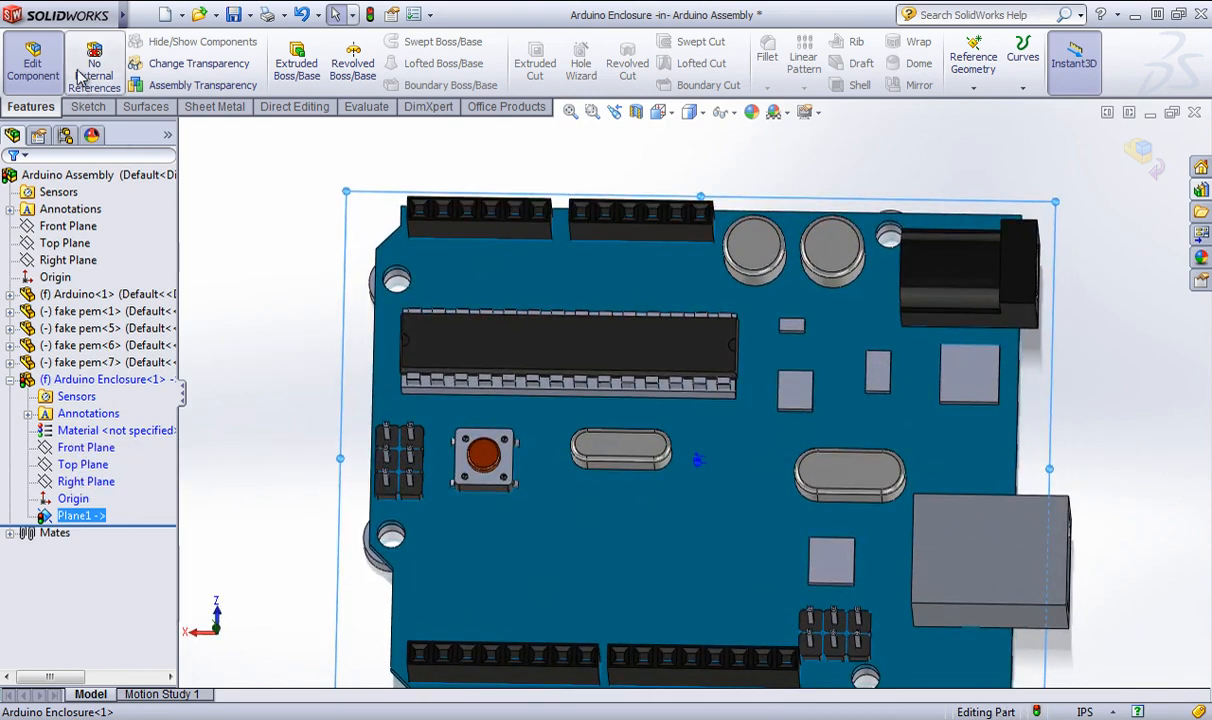
{"action": "left_click", "coordinate": [88, 106]}
{"action": "left_click", "coordinate": [394, 62]}
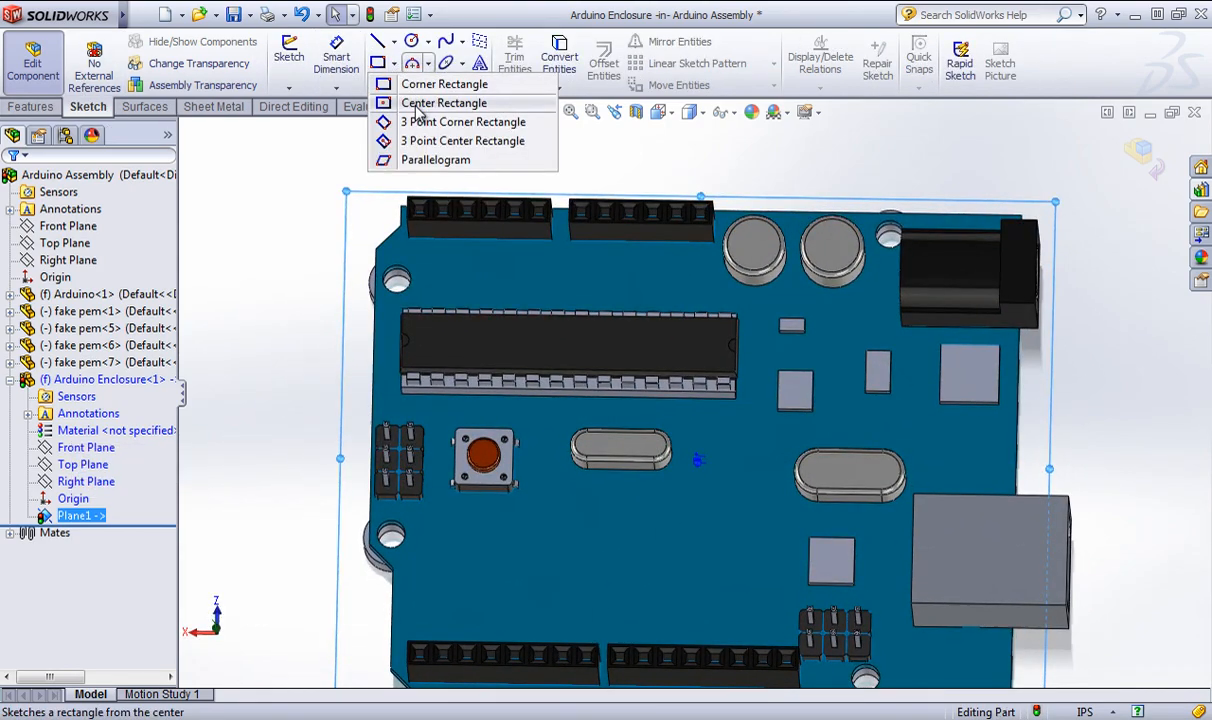
{"action": "left_click", "coordinate": [410, 104]}
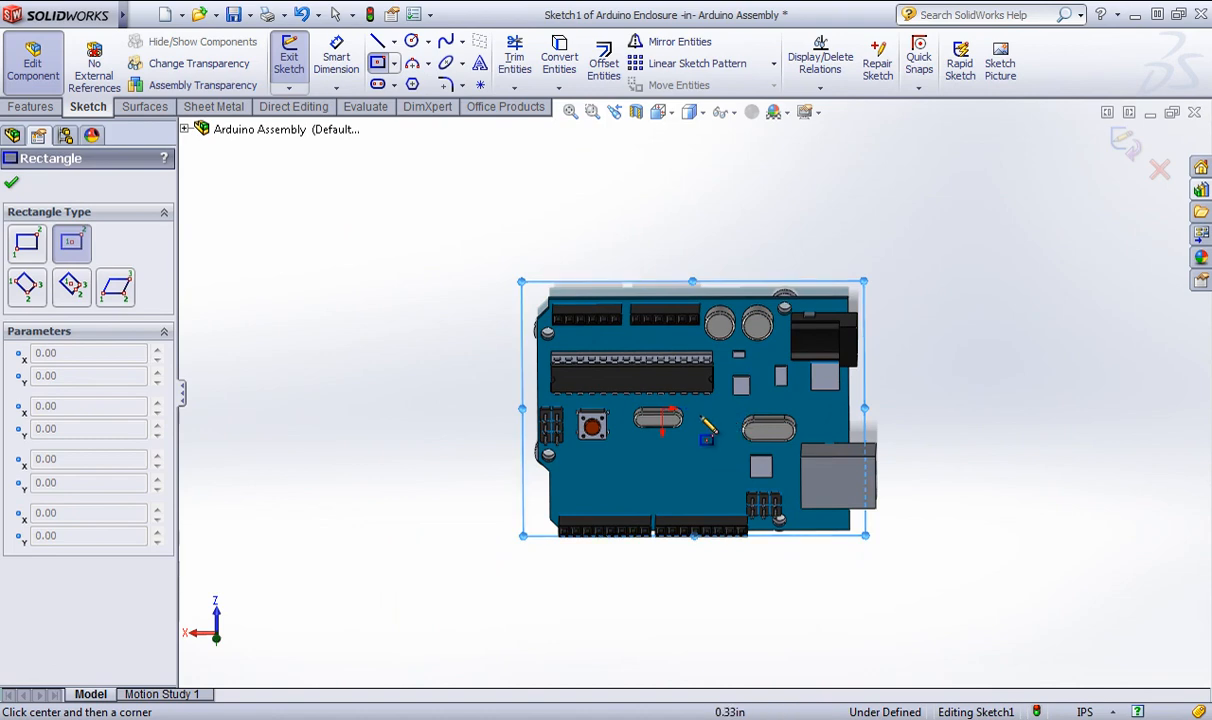
{"action": "left_click", "coordinate": [699, 410]}
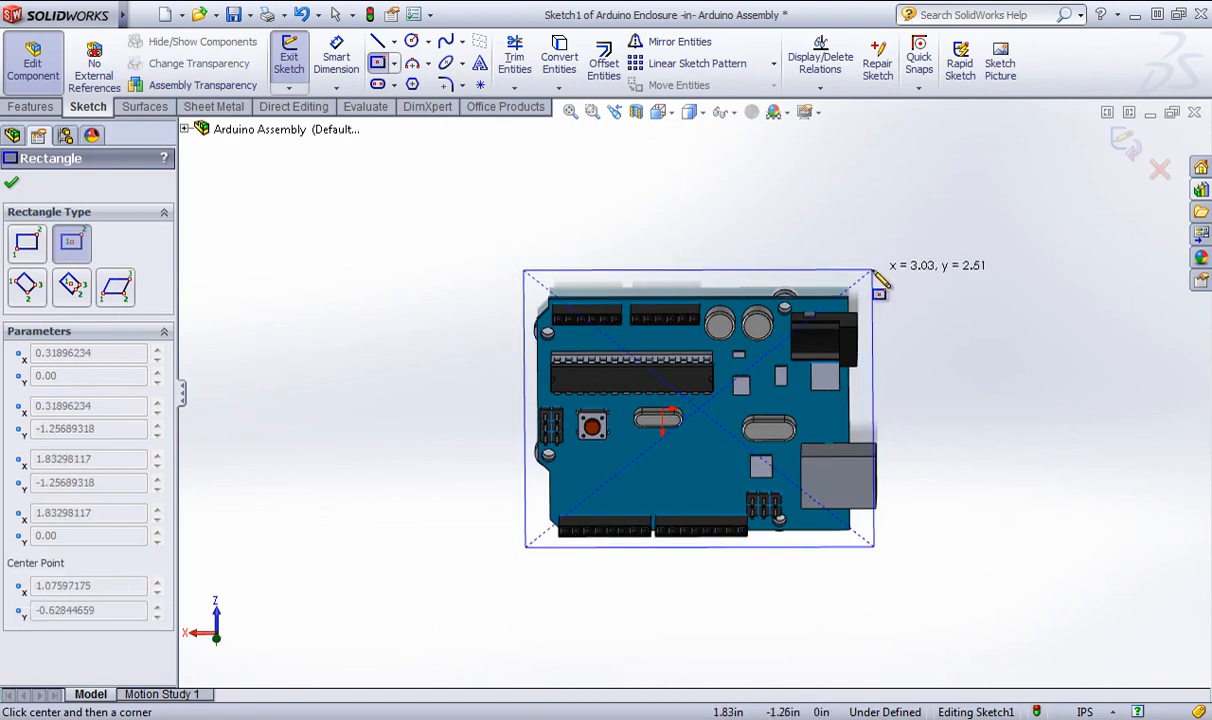
{"action": "left_click", "coordinate": [873, 270]}
{"action": "right_click", "coordinate": [943, 342]}
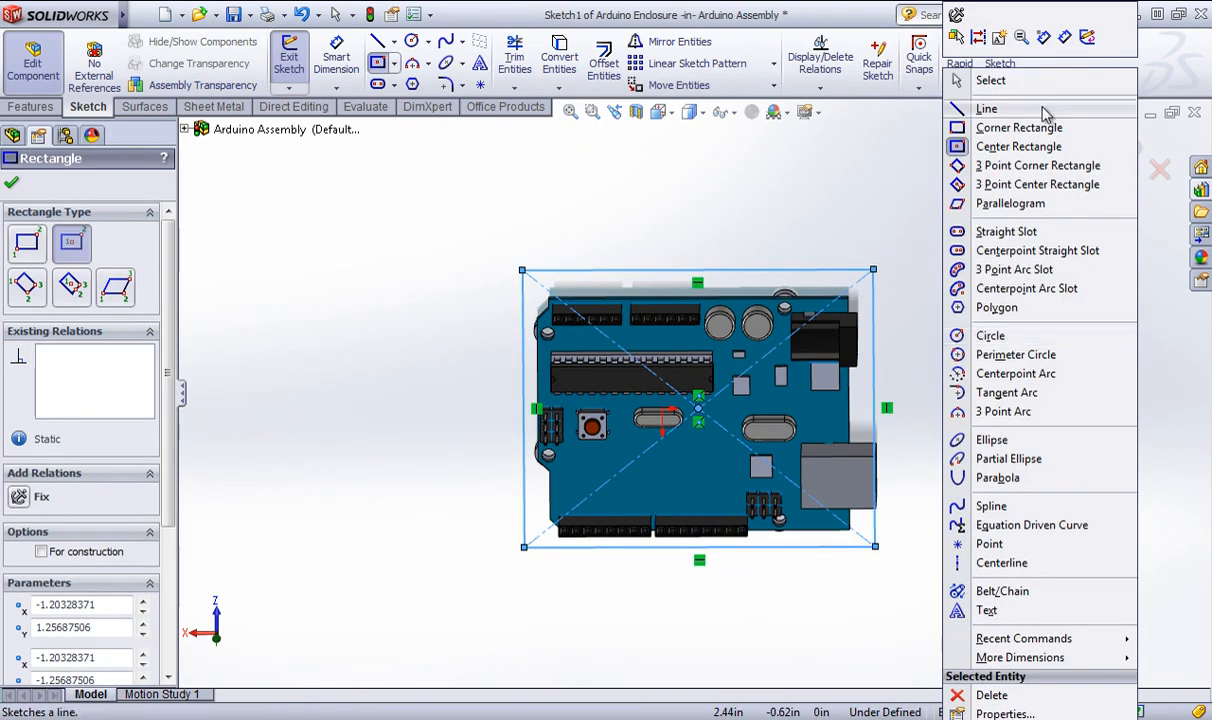
{"action": "left_click", "coordinate": [998, 83]}
Make the rectangle's side at the connector end collinear with the power jack's outer edge.
{"action": "middle_click_drag", "start_coordinate": [880, 338], "coordinate": [890, 288]}
{"action": "scroll", "coordinate": [873, 320], "scroll_direction": "up", "scroll_amount": 3}
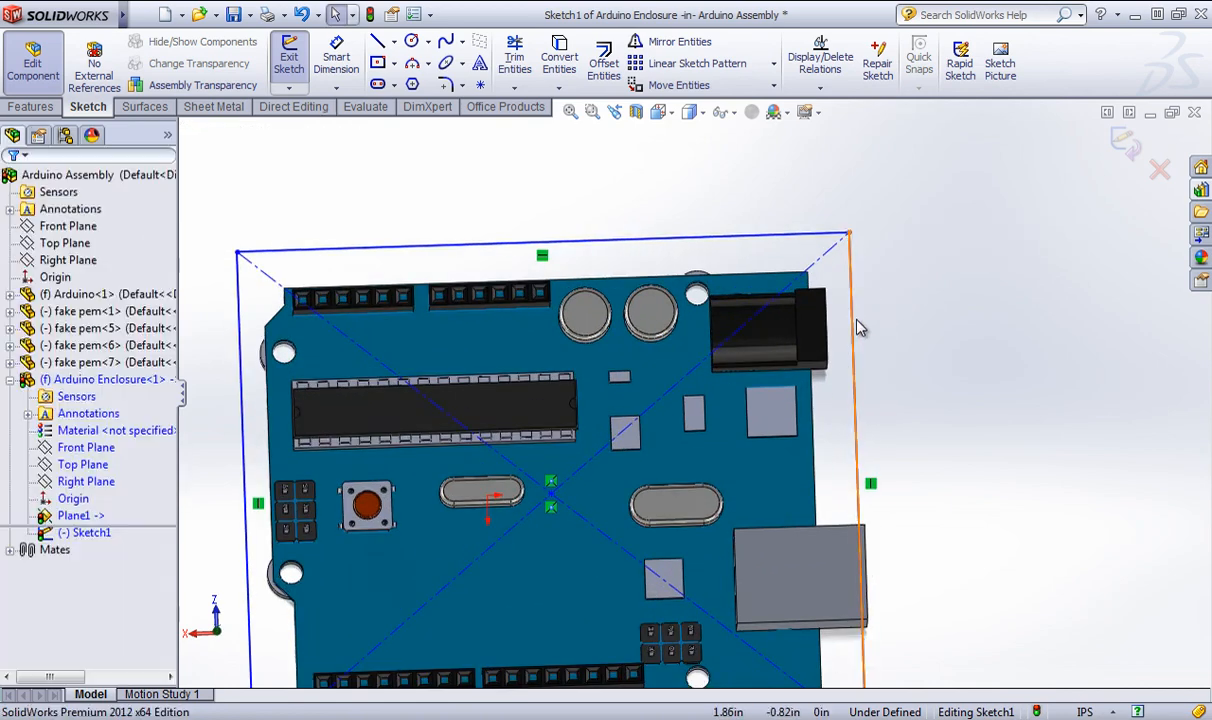
{"action": "left_click", "coordinate": [858, 325]}
{"action": "left_click", "coordinate": [828, 332], "text": "ctrl"}
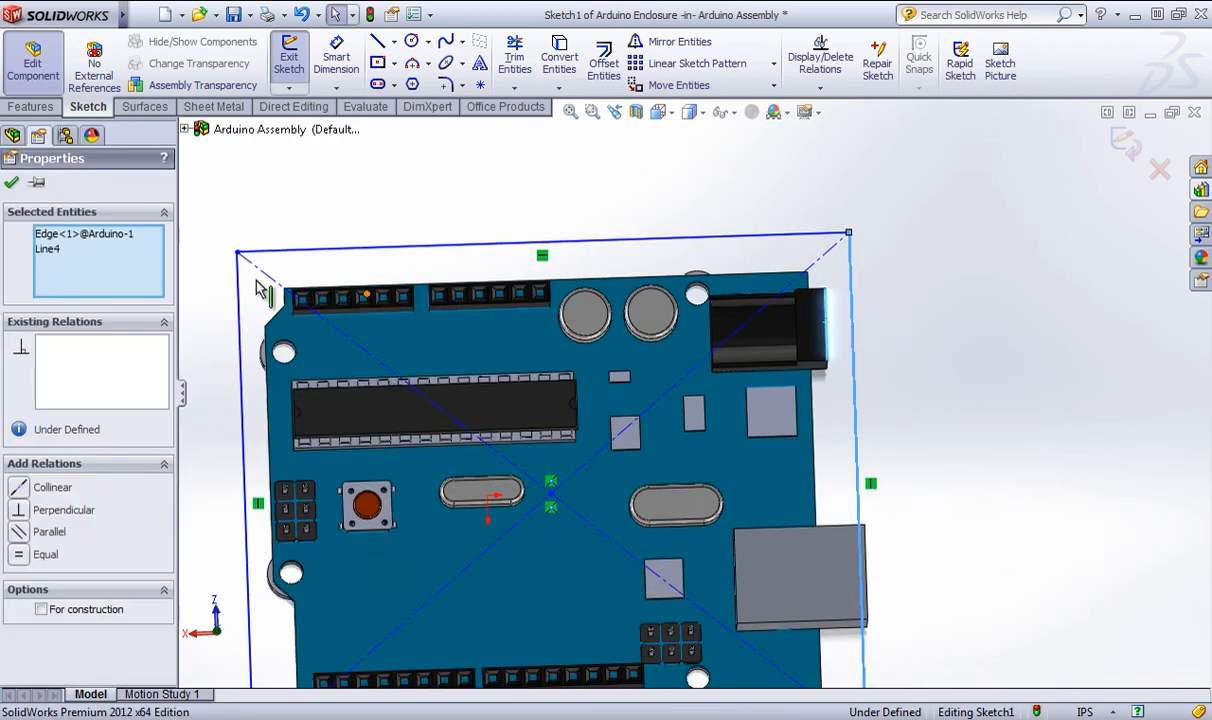
{"action": "left_click", "coordinate": [17, 472]}
{"action": "left_click", "coordinate": [907, 405]}
Dimension the gap between the board's long edge beside the capacitors and the adjacent rectangle side as 1 mm.
{"action": "mouse_move", "coordinate": [907, 405]}
{"action": "middle_mouse_down"}
{"action": "mouse_move", "coordinate": [844, 316]}
{"action": "mouse_move", "coordinate": [762, 360]}
{"action": "mouse_move", "coordinate": [785, 345]}
{"action": "mouse_move", "coordinate": [636, 396]}
{"action": "middle_mouse_up"}
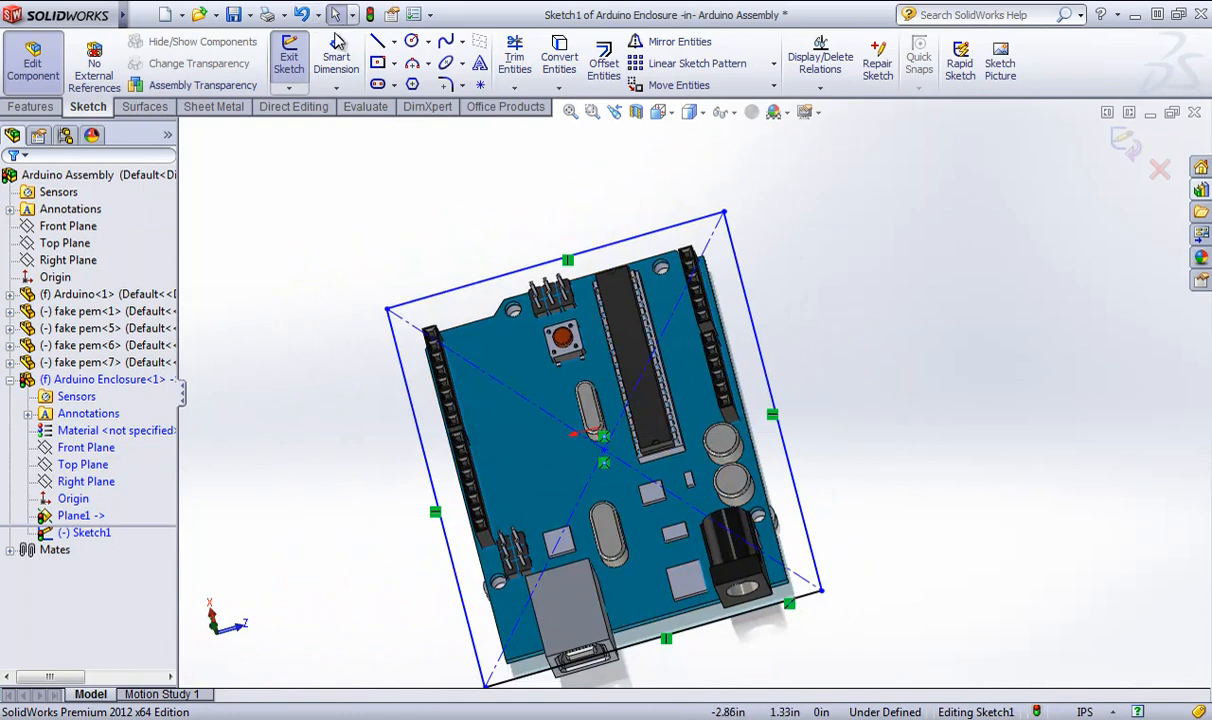
{"action": "left_click", "coordinate": [336, 60]}
{"action": "middle_click_drag", "start_coordinate": [866, 460], "coordinate": [755, 440]}
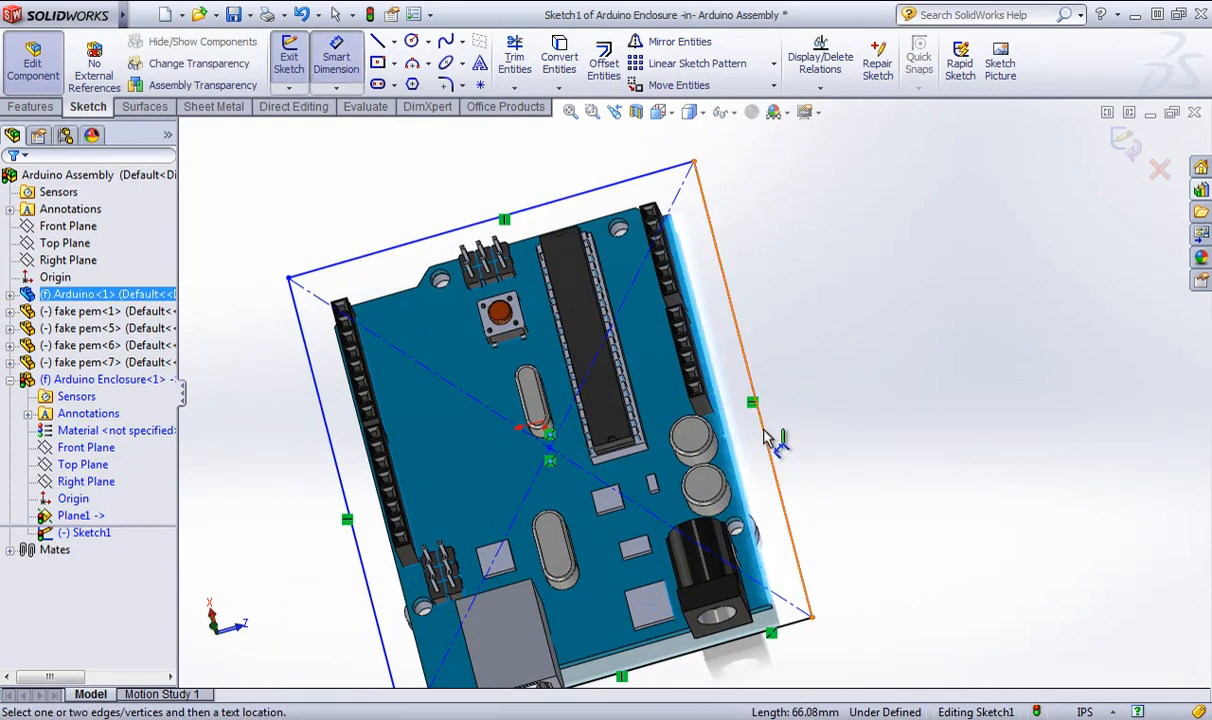
{"action": "left_click", "coordinate": [757, 405]}
{"action": "left_click", "coordinate": [762, 400]}
{"action": "type", "text": "1"}
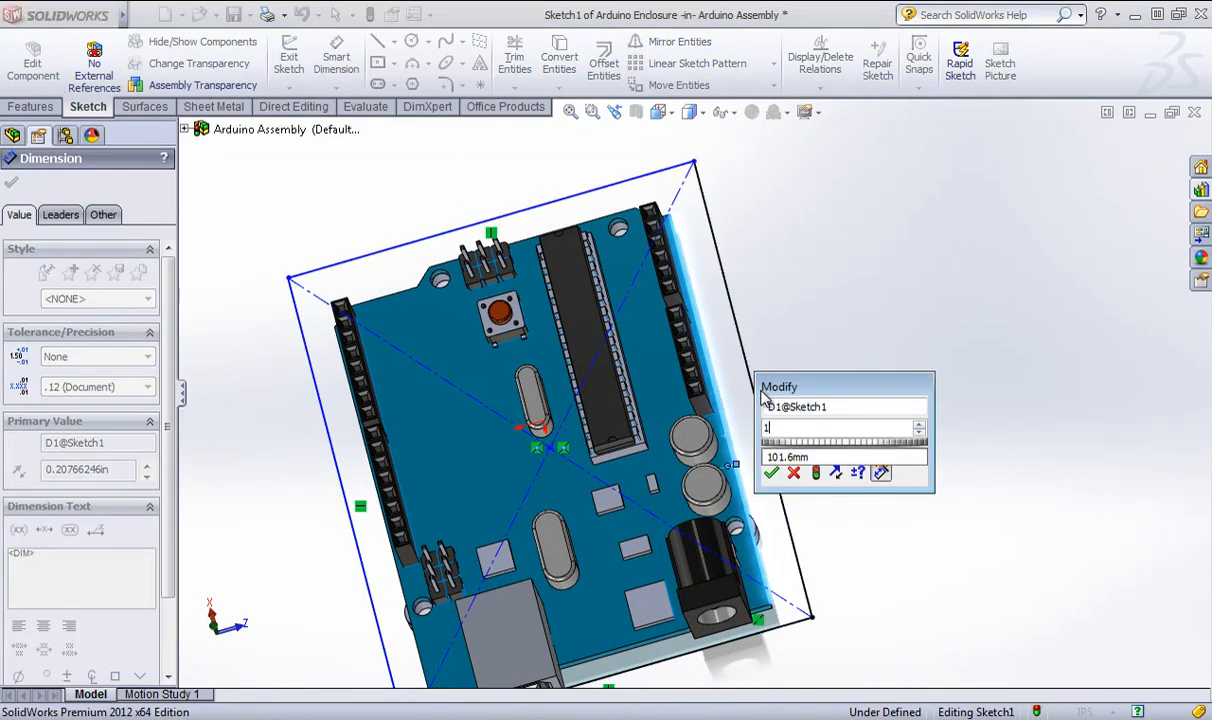
{"action": "key", "text": "Return"}
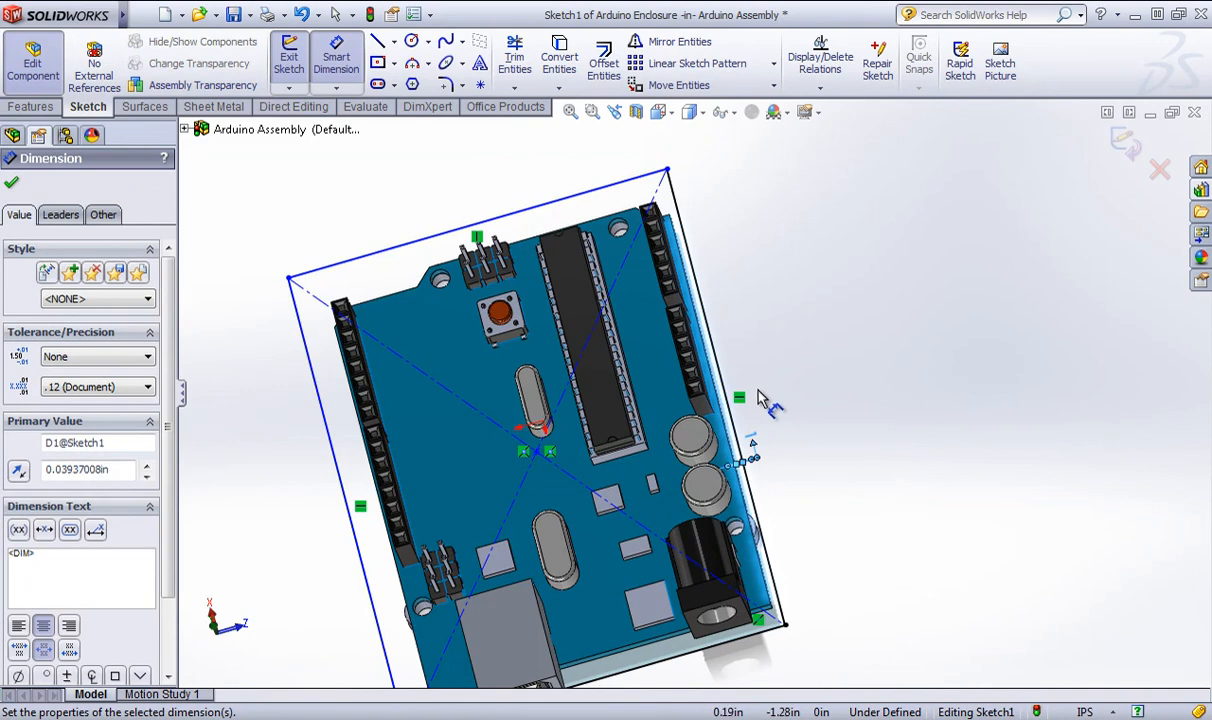
Dimension the gap between the board's short edge opposite the connectors and the adjacent rectangle side as 2 mm.
{"action": "left_click", "coordinate": [505, 216]}
{"action": "left_click", "coordinate": [492, 197]}
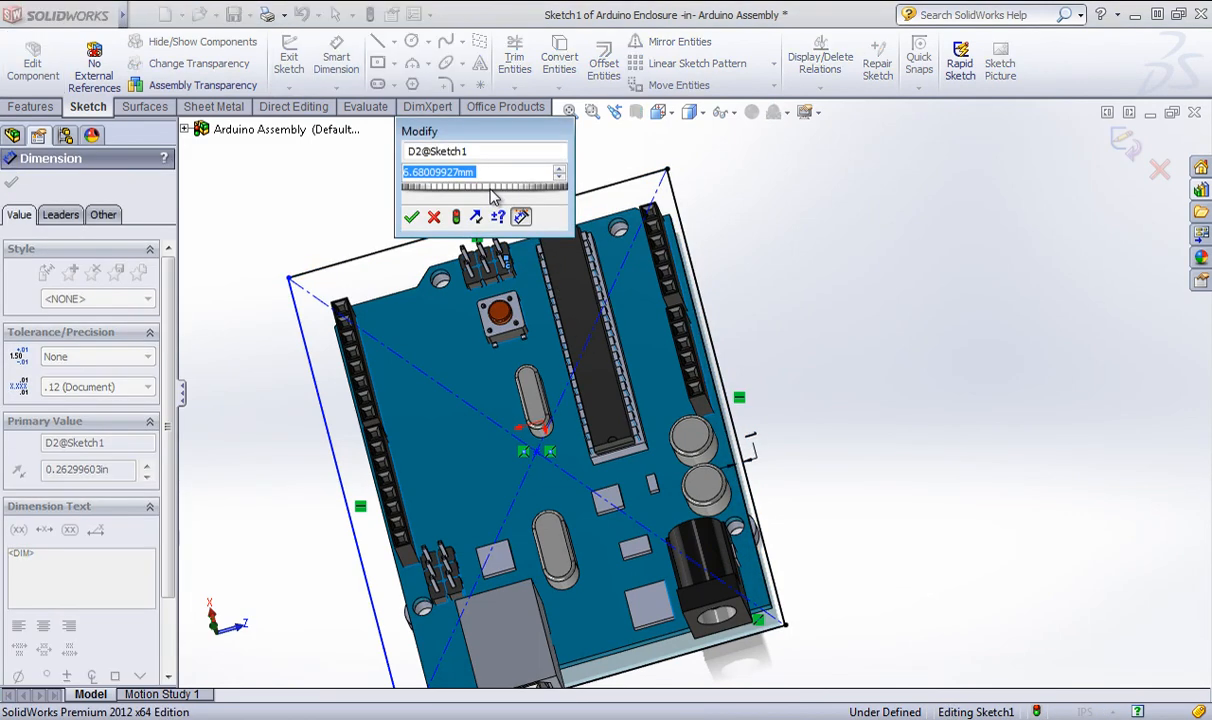
{"action": "type", "text": "2mm"}
{"action": "key", "text": "Return"}
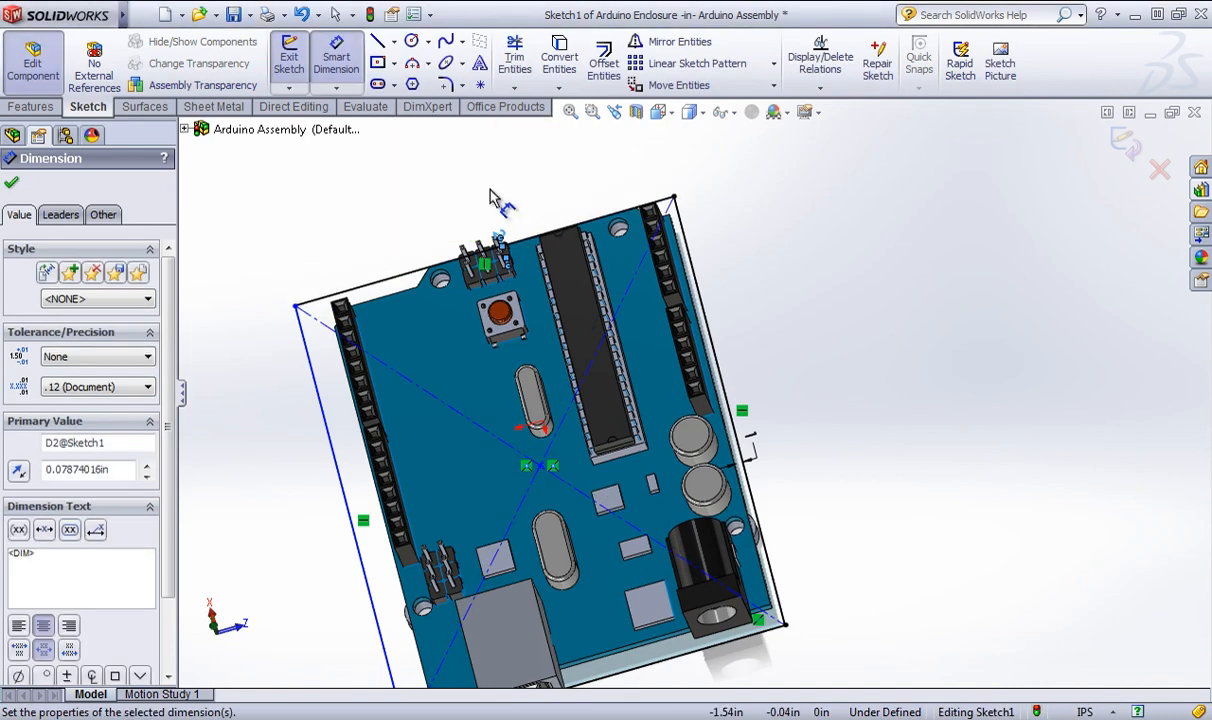
Dimension the gap along the board's other long edge, link it by equation to the 1 mm dimension, and finish the sketch.
{"action": "left_click", "coordinate": [342, 490]}
{"action": "left_click", "coordinate": [275, 478]}
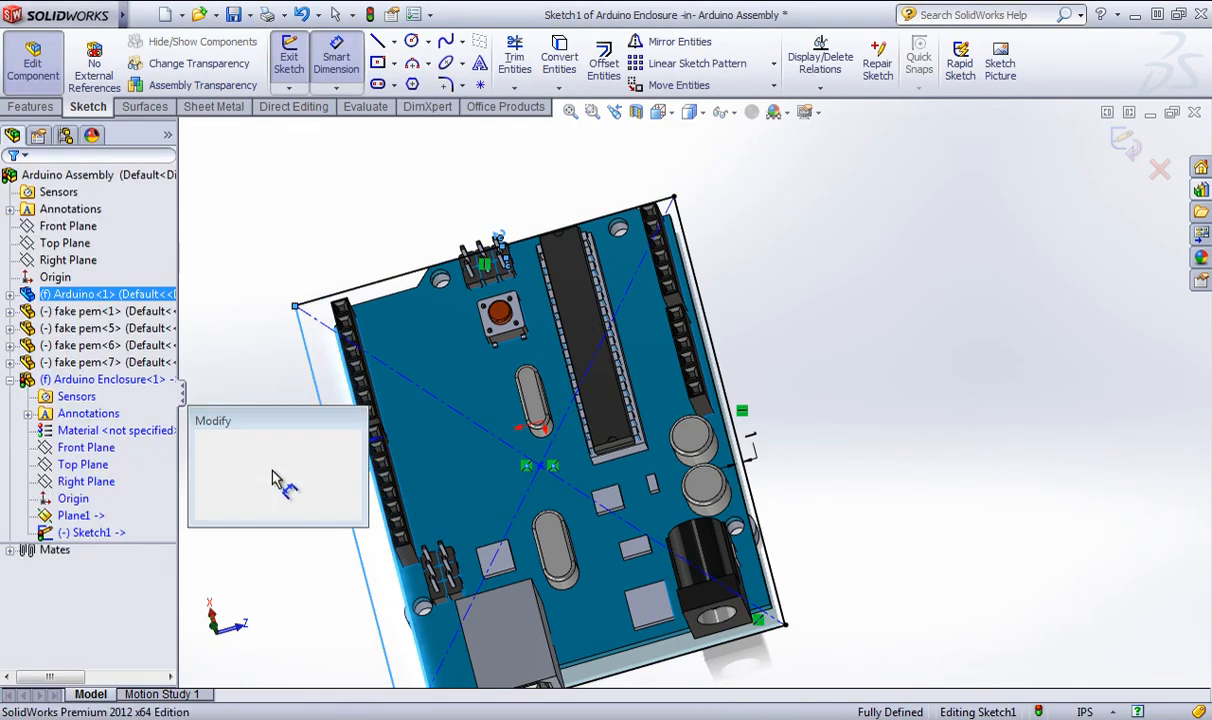
{"action": "type", "text": "="}
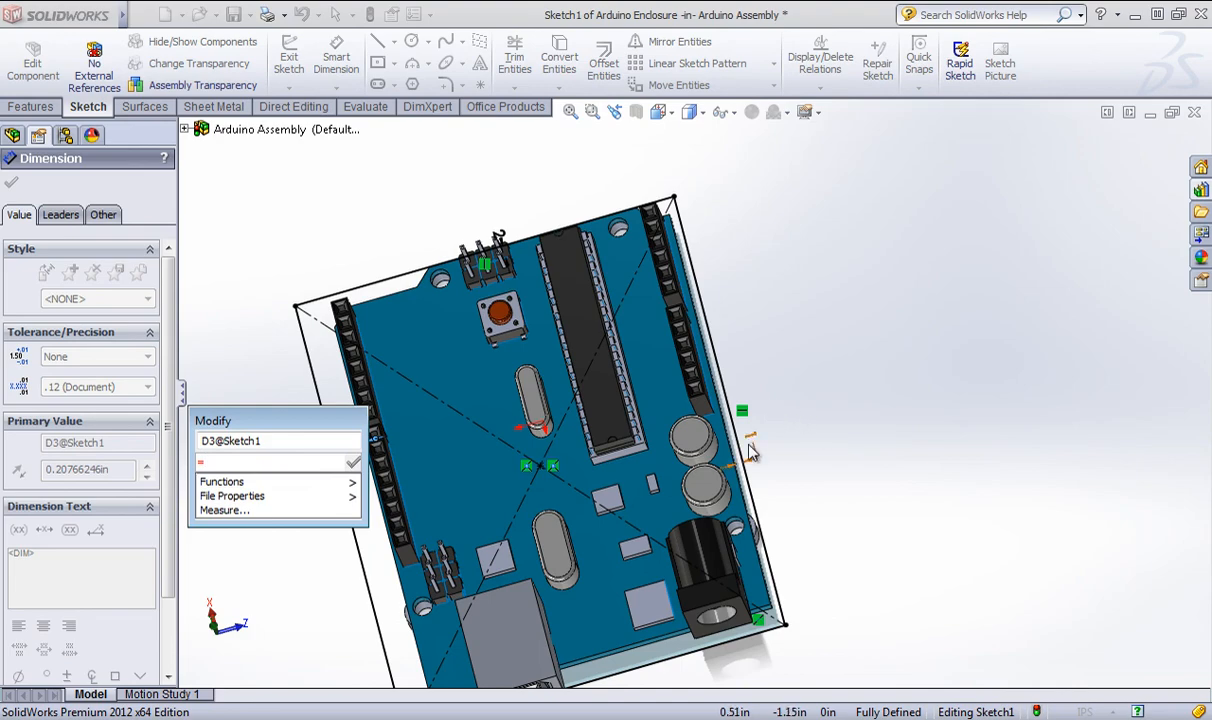
{"action": "left_click", "coordinate": [751, 444]}
{"action": "key", "text": "Return"}
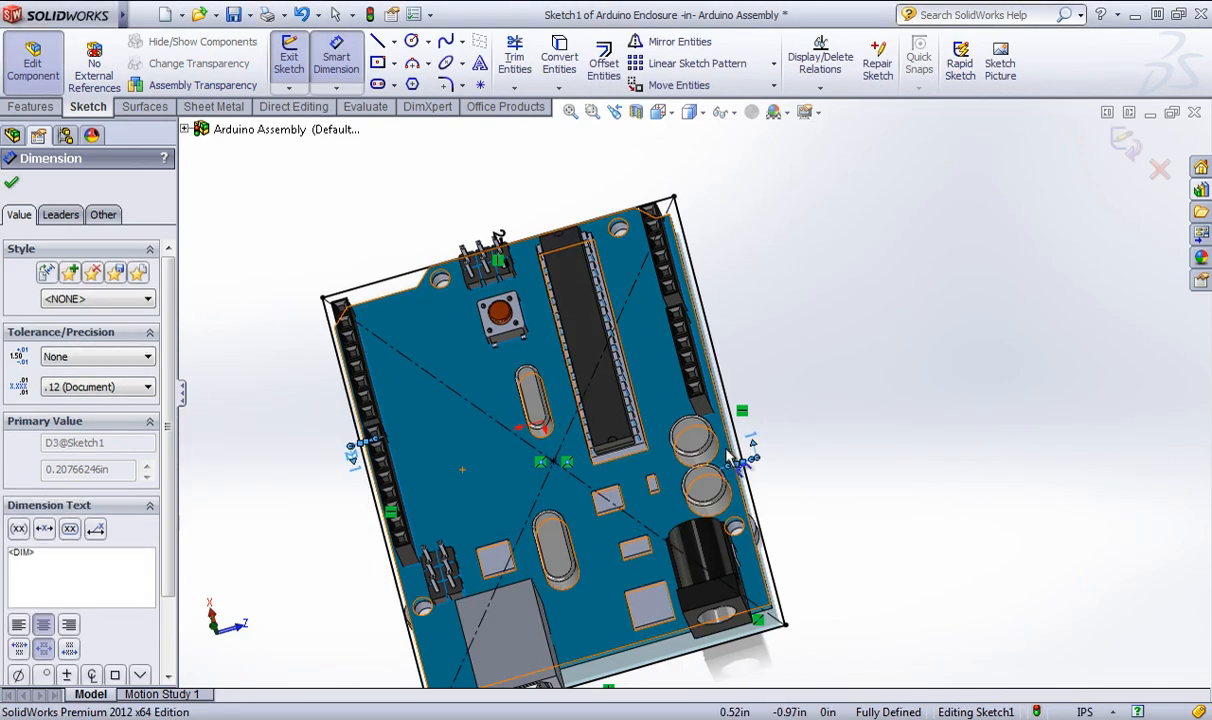
{"action": "key", "text": "Escape"}
{"action": "key", "text": "Escape"}
{"action": "middle_click_drag", "start_coordinate": [814, 500], "coordinate": [757, 375]}
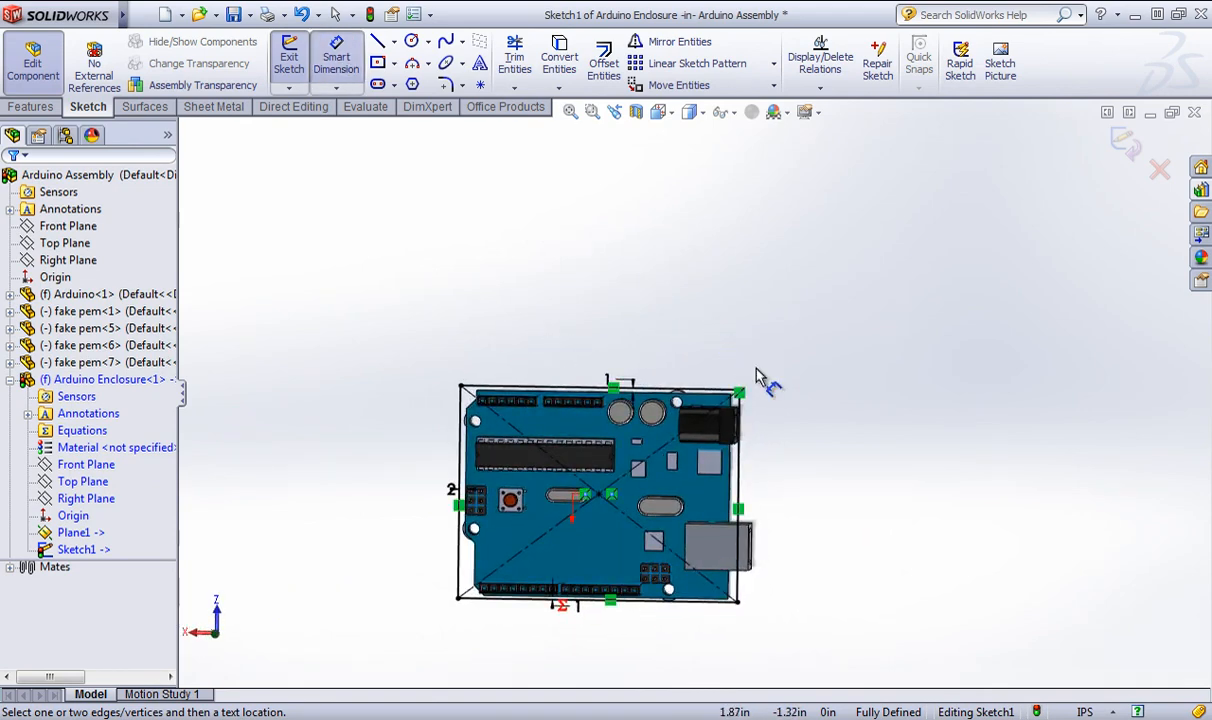
{"action": "left_click", "coordinate": [1133, 146]}
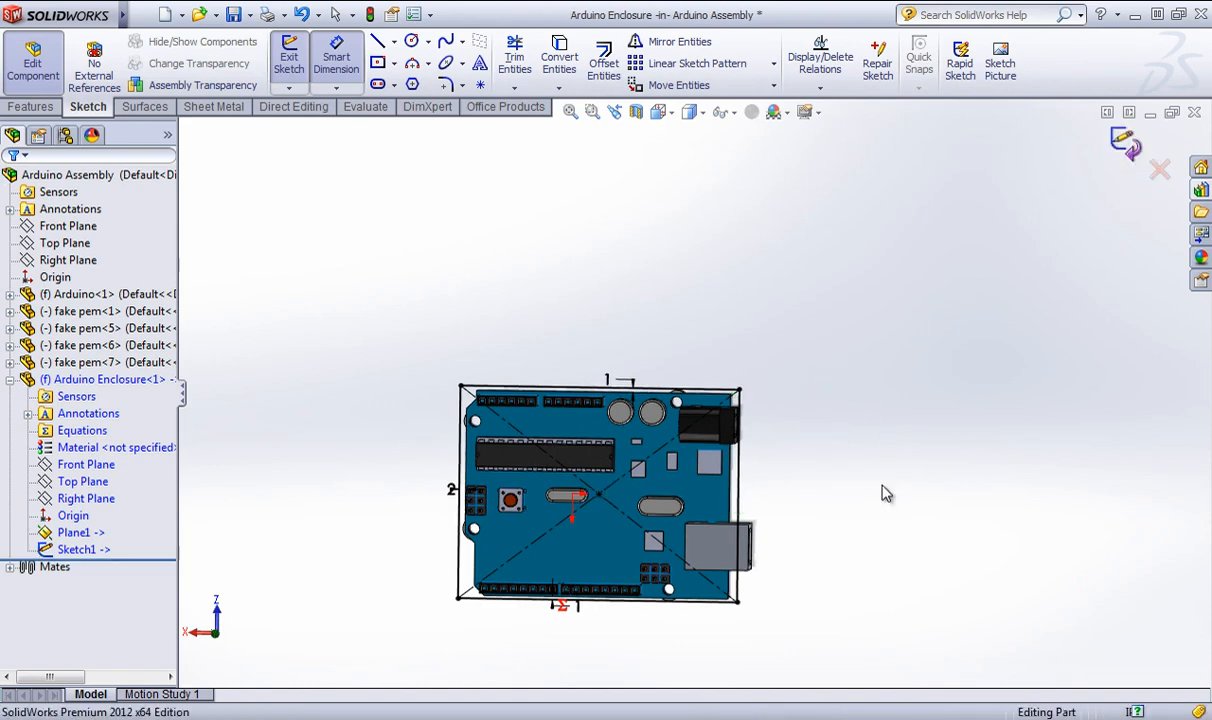
Examine how the enclosure part's Right, Top and Front planes lie relative to the board and the rectangle sketch.
{"action": "middle_click_drag", "start_coordinate": [828, 588], "coordinate": [815, 428]}
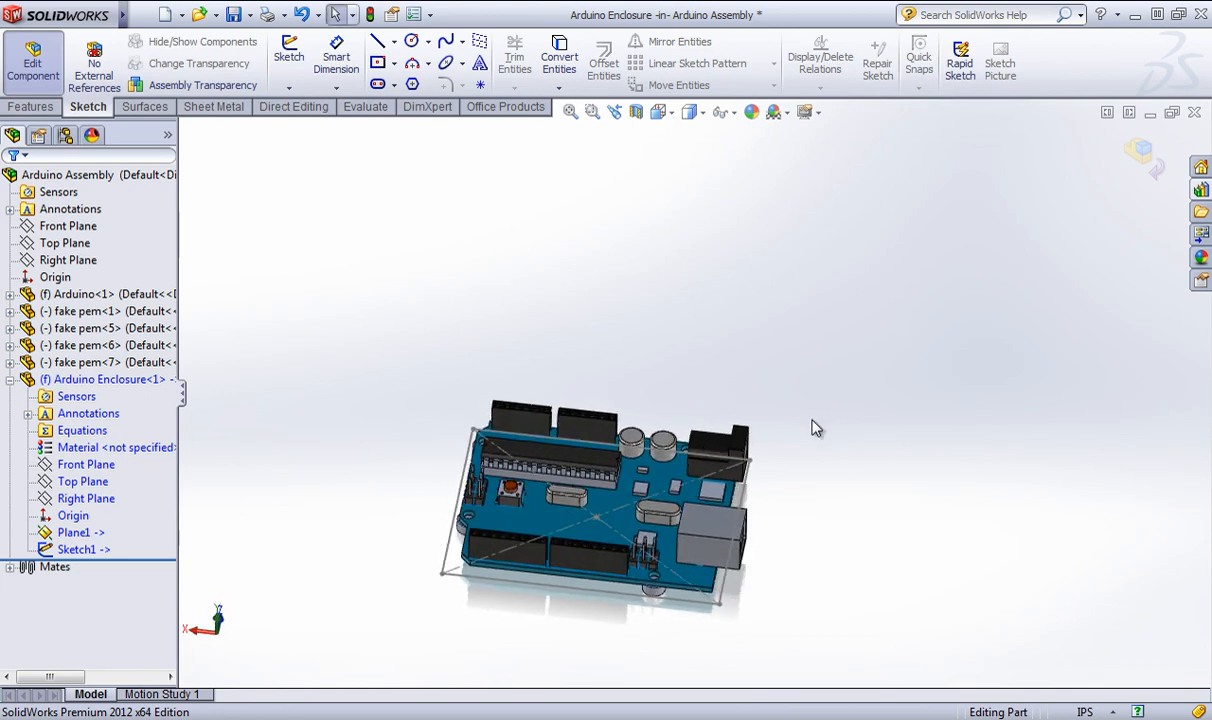
{"action": "left_click", "coordinate": [78, 499]}
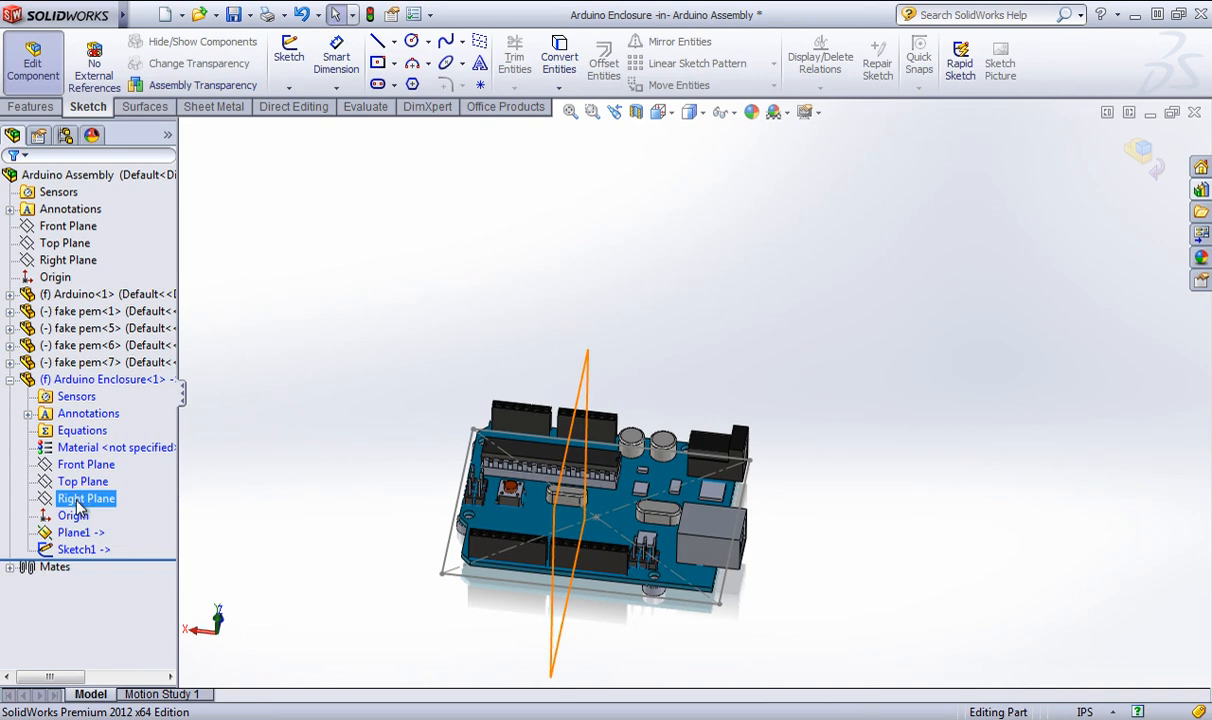
{"action": "middle_click_drag", "start_coordinate": [473, 534], "coordinate": [499, 475]}
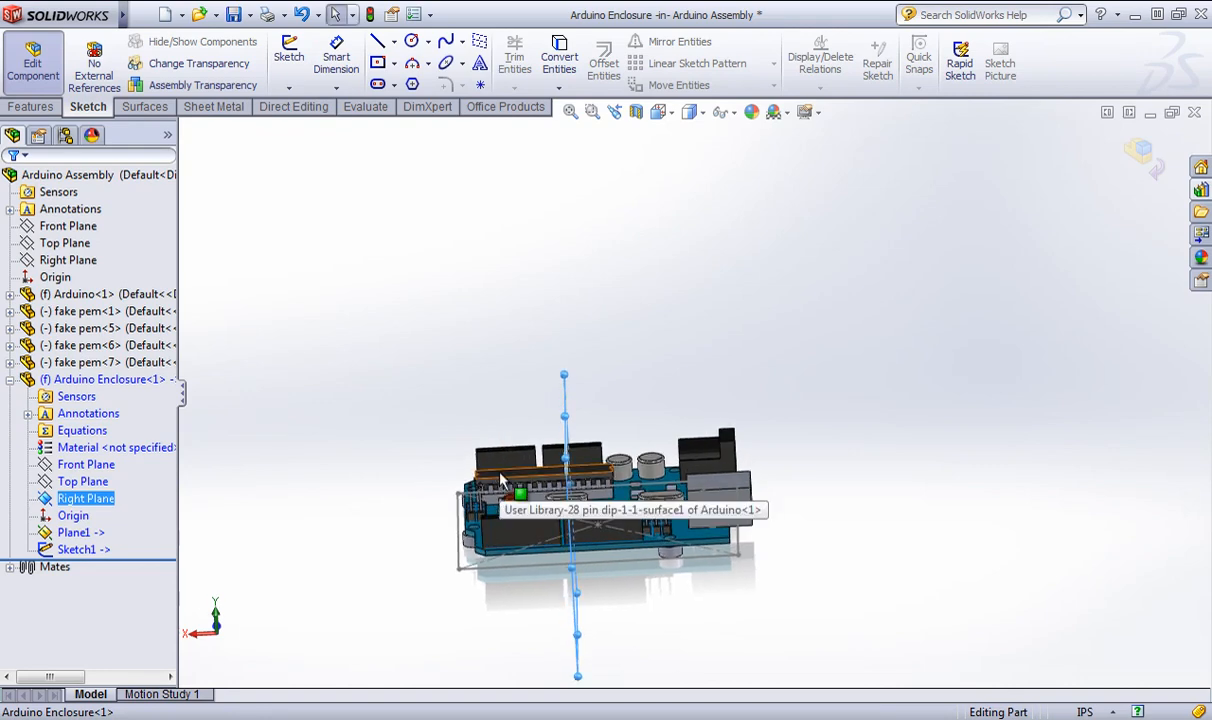
{"action": "left_click", "coordinate": [85, 479]}
{"action": "middle_click_drag", "start_coordinate": [650, 560], "coordinate": [680, 548]}
{"action": "left_click", "coordinate": [93, 498]}
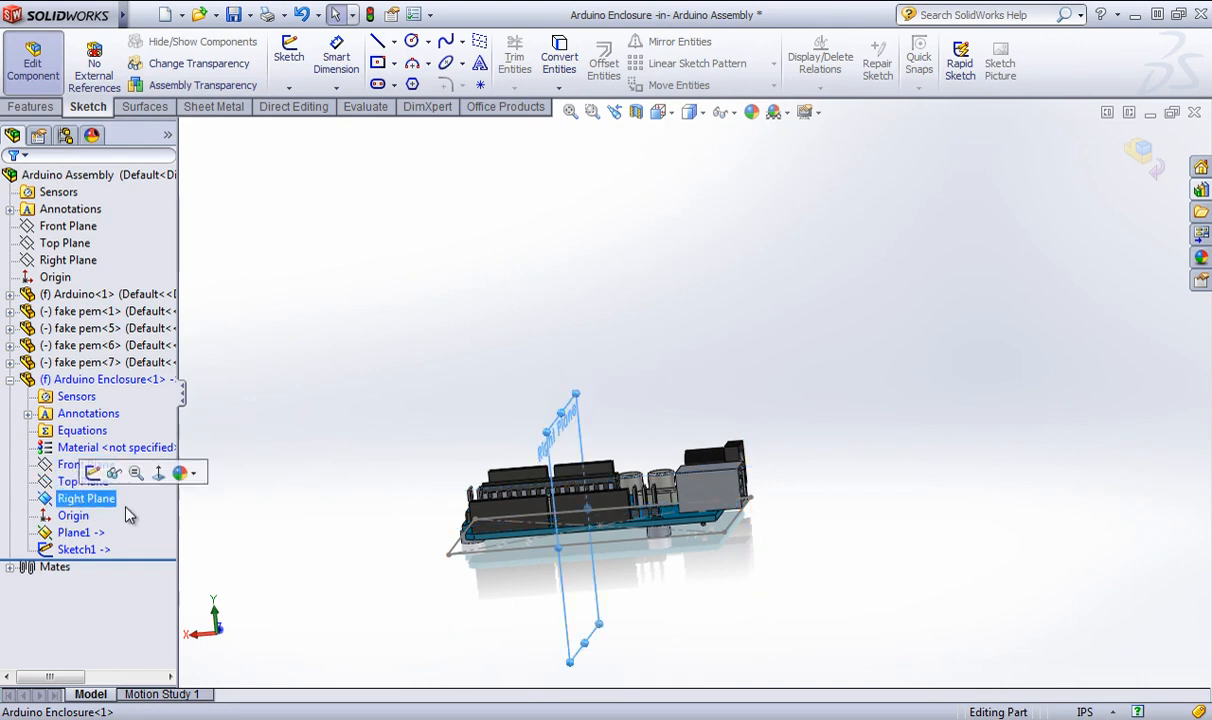
{"action": "left_click", "coordinate": [86, 464]}
{"action": "middle_click_drag", "start_coordinate": [395, 558], "coordinate": [403, 531]}
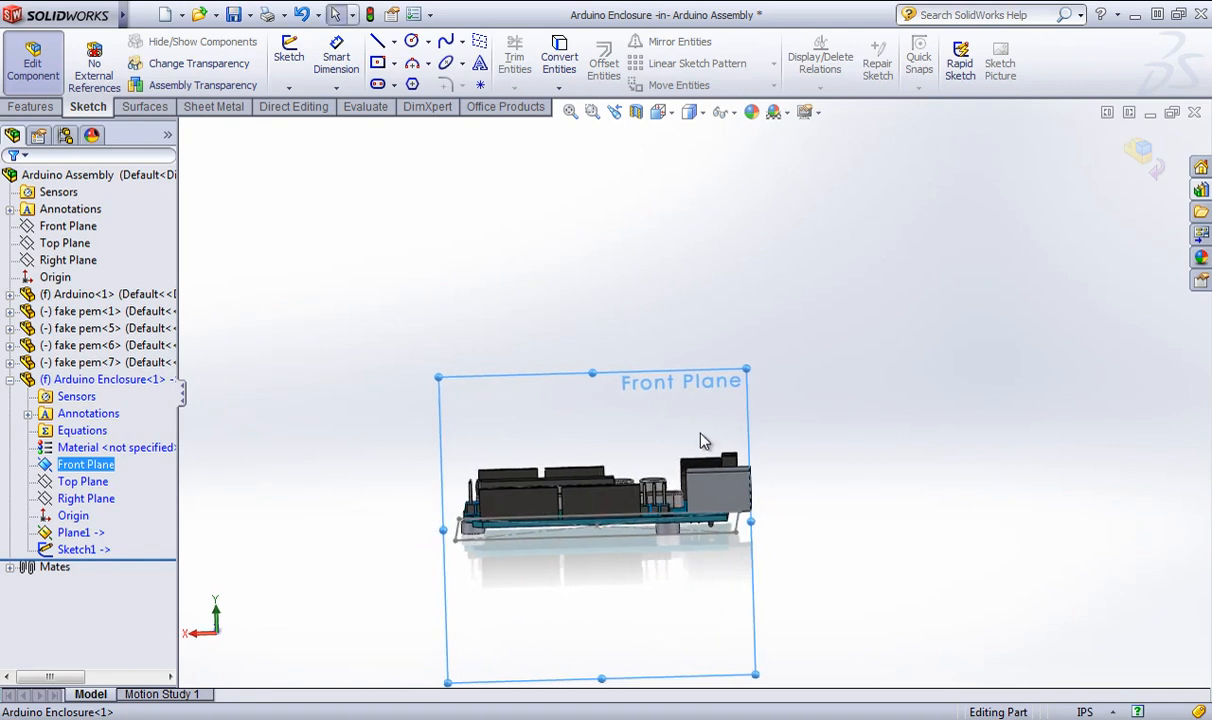
{"action": "left_click", "coordinate": [646, 423]}
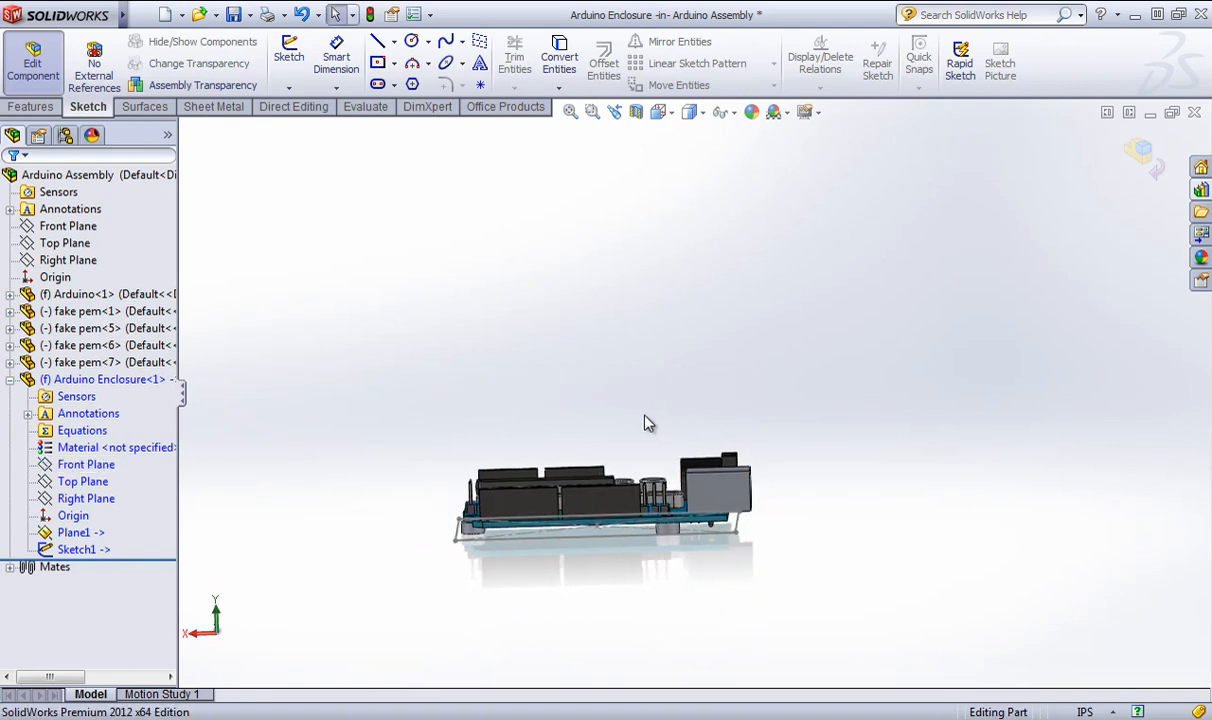
Sketch an open U-shaped line profile on the enclosure's Front Plane, spanning the rectangle's ends, with vertical sides about 0.81 in tall.
{"action": "left_click", "coordinate": [70, 482]}
{"action": "left_click", "coordinate": [84, 465]}
{"action": "key", "text": "space"}
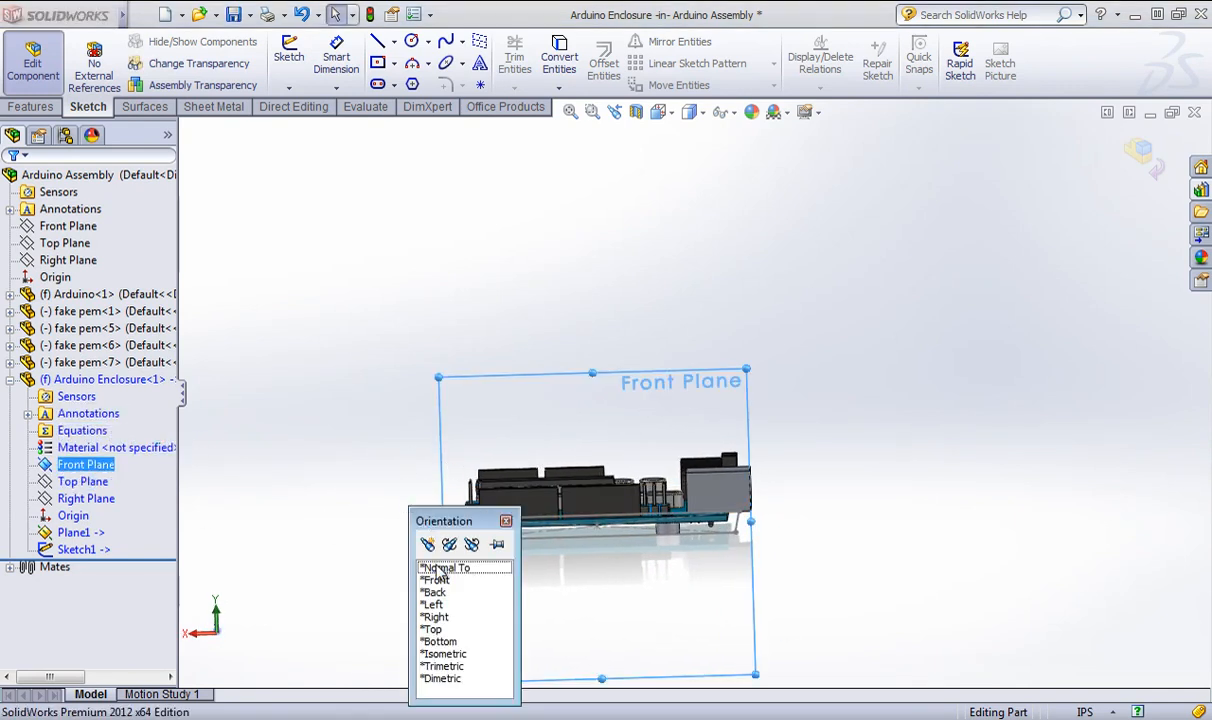
{"action": "left_click", "coordinate": [440, 568]}
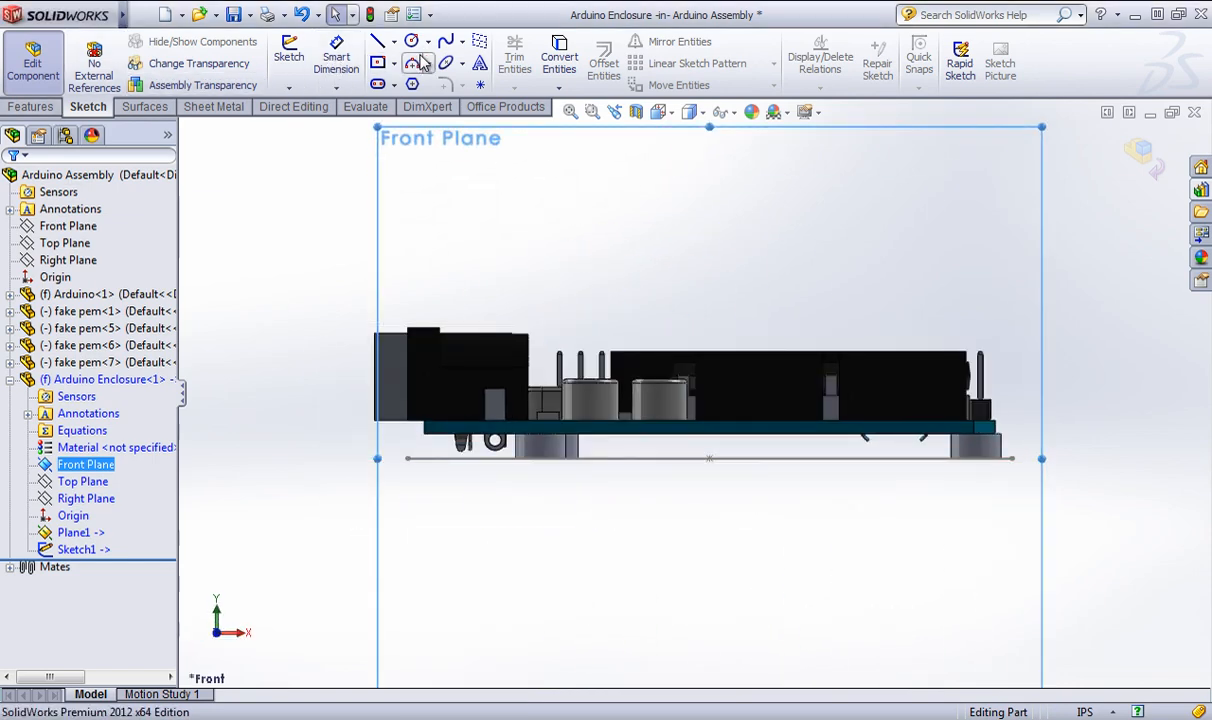
{"action": "left_click", "coordinate": [379, 44]}
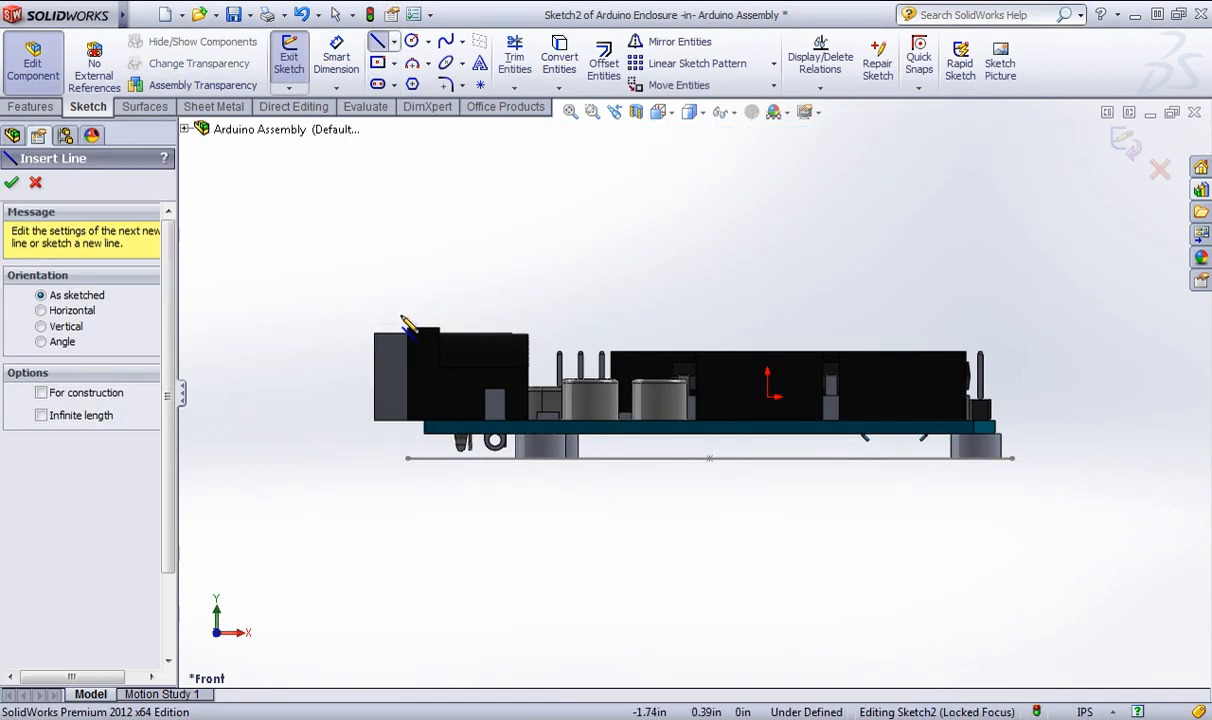
{"action": "left_click_drag", "start_coordinate": [407, 289], "coordinate": [407, 458]}
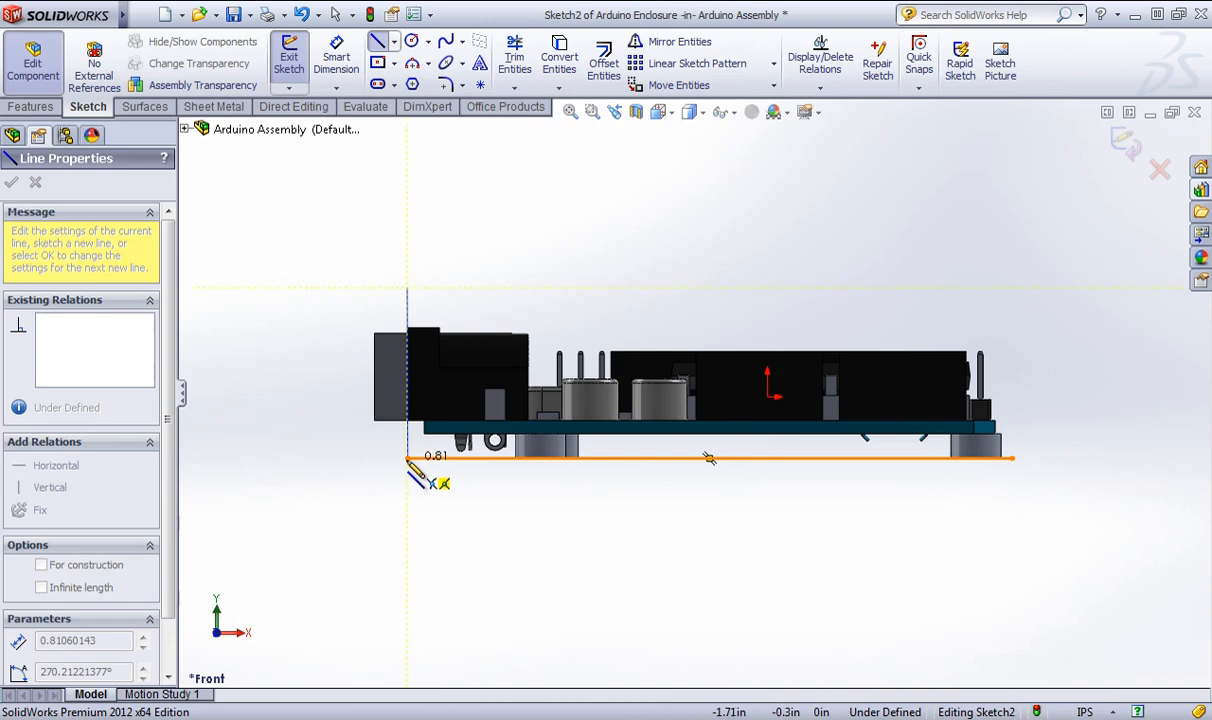
{"action": "left_click", "coordinate": [407, 458]}
{"action": "left_click", "coordinate": [1012, 458]}
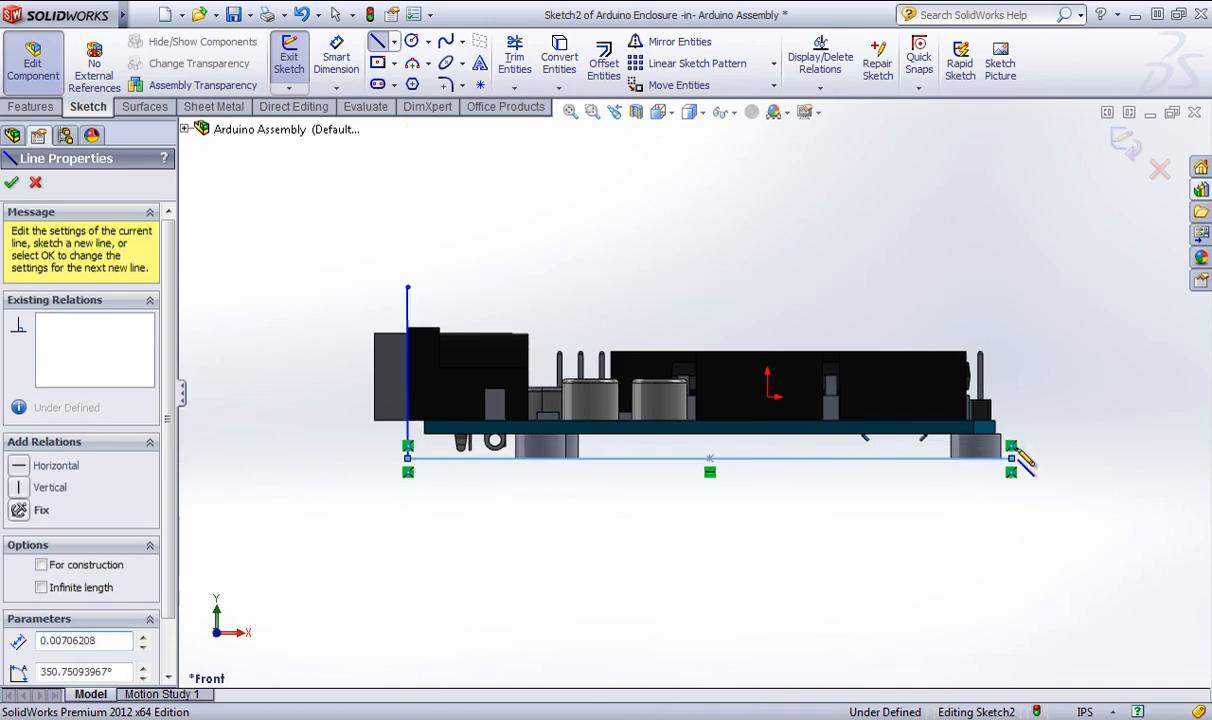
{"action": "left_click", "coordinate": [1012, 289]}
{"action": "right_click", "coordinate": [1014, 290]}
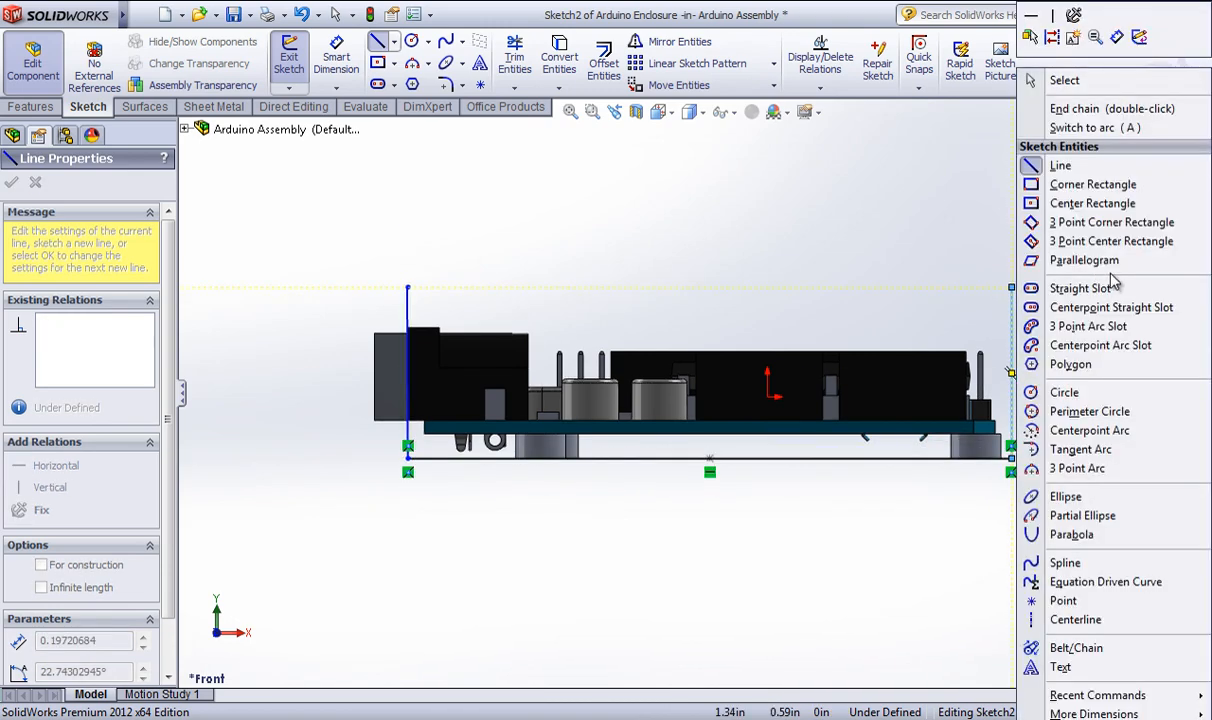
{"action": "left_click", "coordinate": [1065, 80]}
Add an equal relation between the two upright sides of the U-shaped profile.
{"action": "left_click", "coordinate": [1010, 365]}
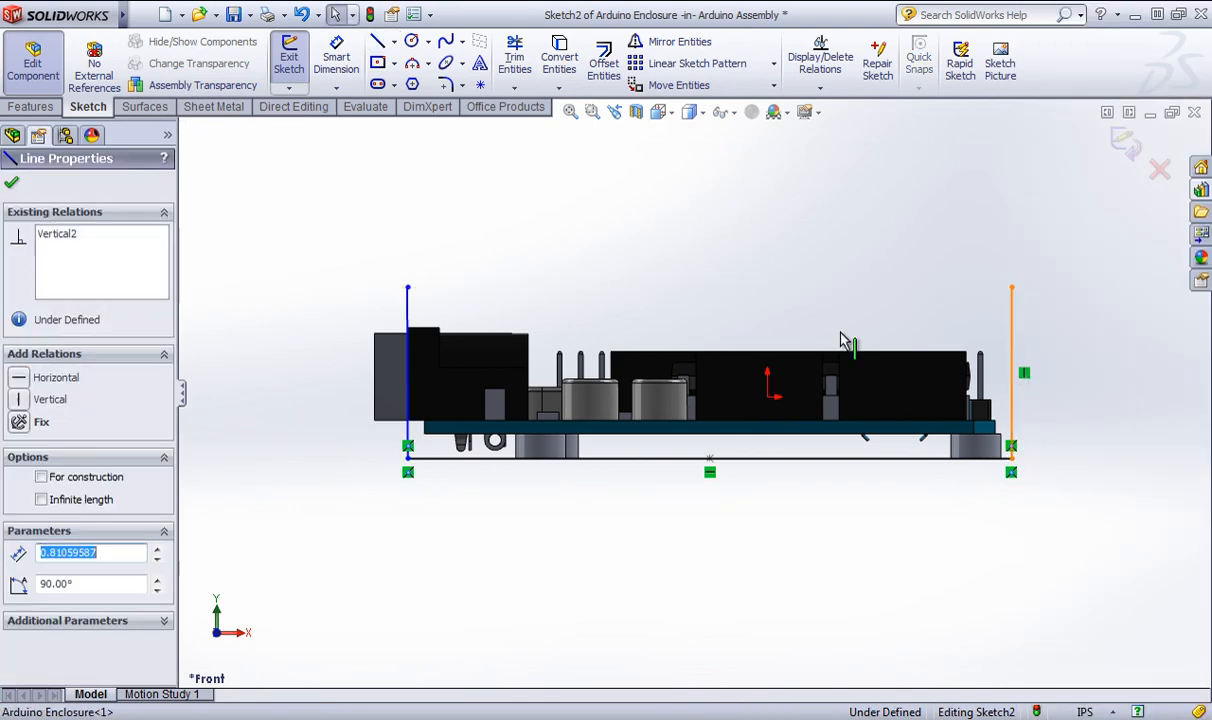
{"action": "left_click", "coordinate": [408, 305]}
{"action": "left_click", "coordinate": [410, 305], "text": "ctrl"}
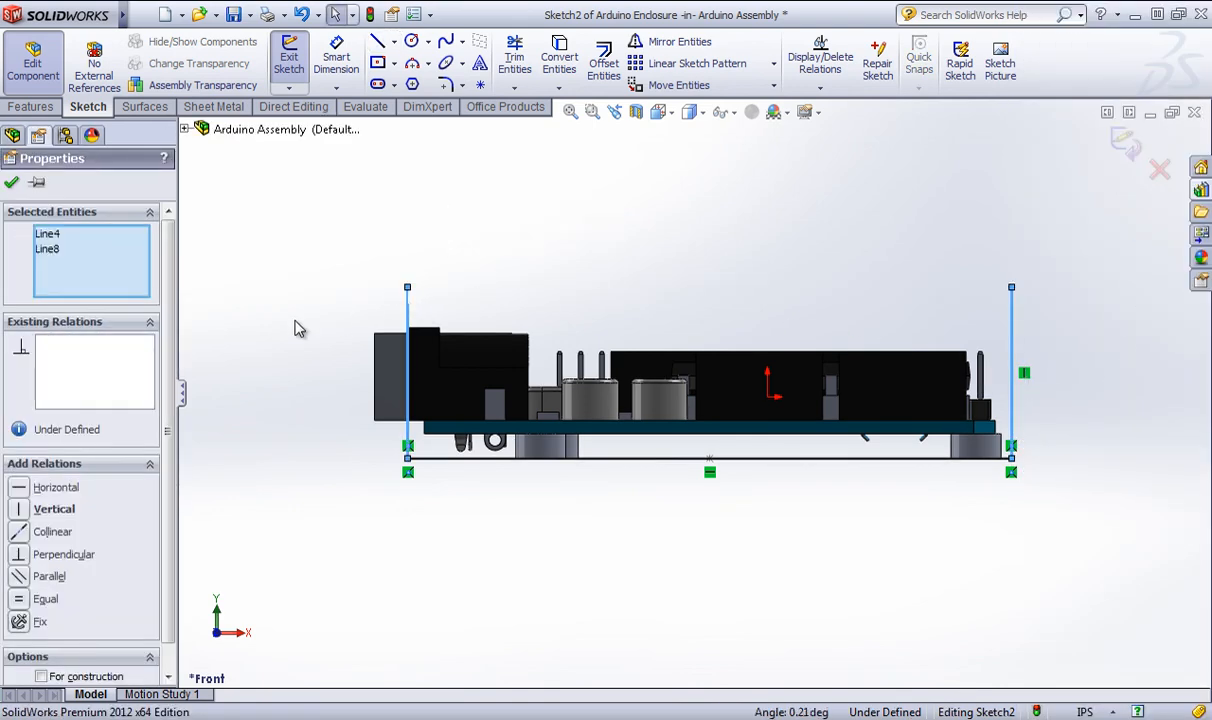
{"action": "left_click", "coordinate": [20, 603]}
{"action": "left_click", "coordinate": [609, 573]}
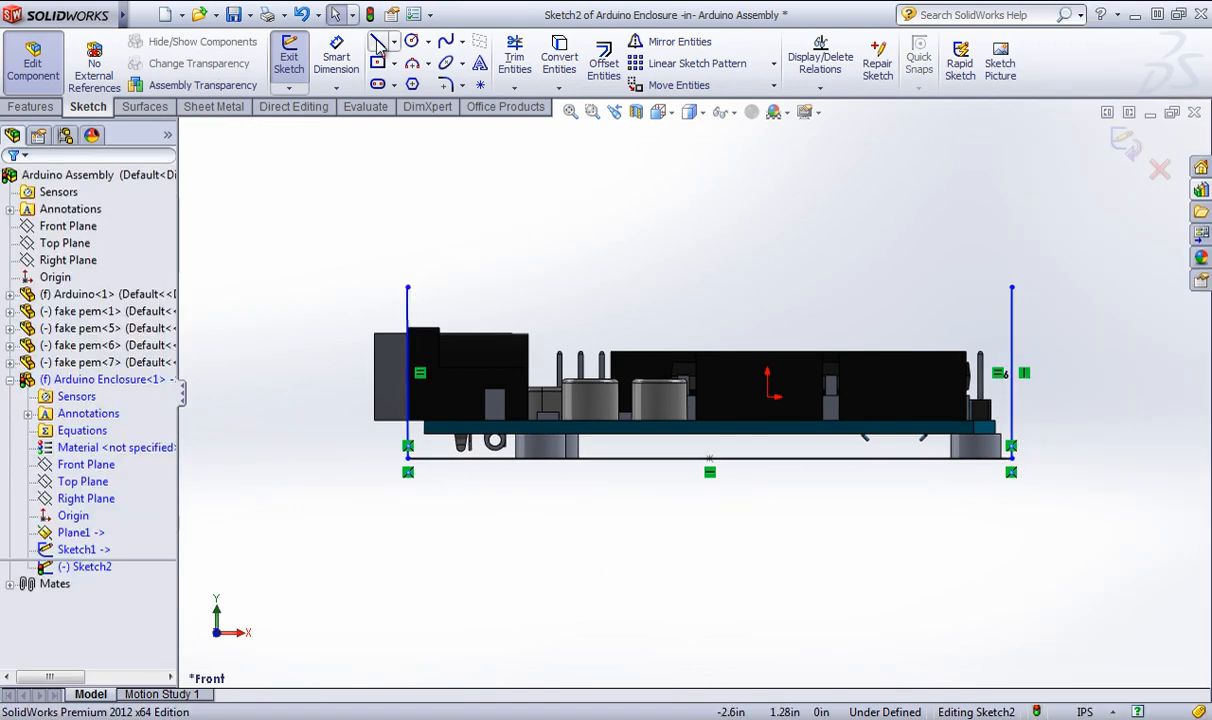
Dimension the height of the profile's upright side at the connector end as 17 mm.
{"action": "left_click", "coordinate": [336, 55]}
{"action": "left_click", "coordinate": [407, 350]}
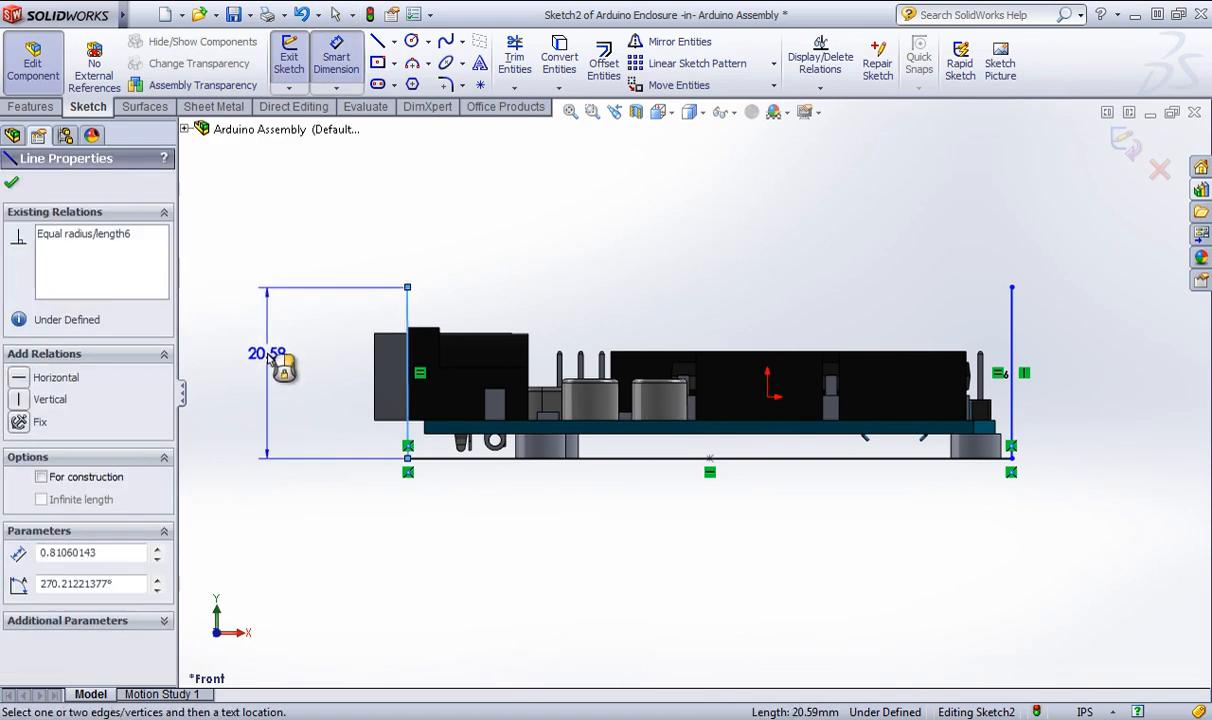
{"action": "left_click", "coordinate": [270, 360]}
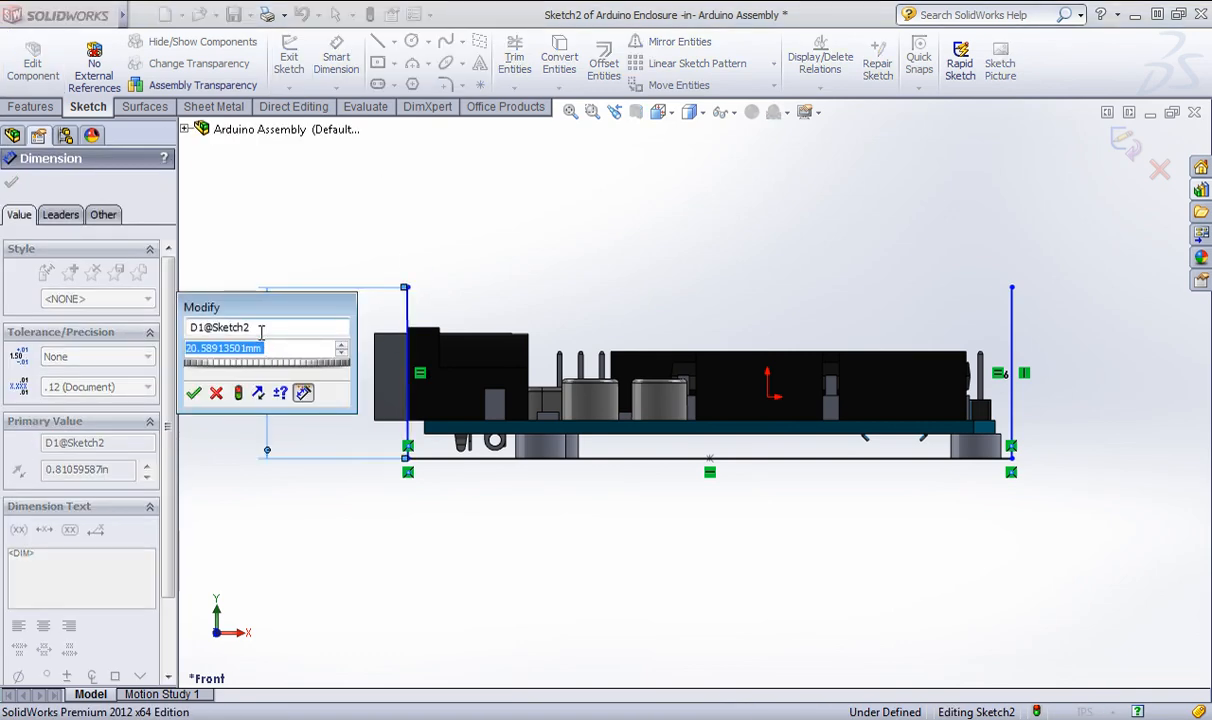
{"action": "type", "text": "17"}
{"action": "key", "text": "Return"}
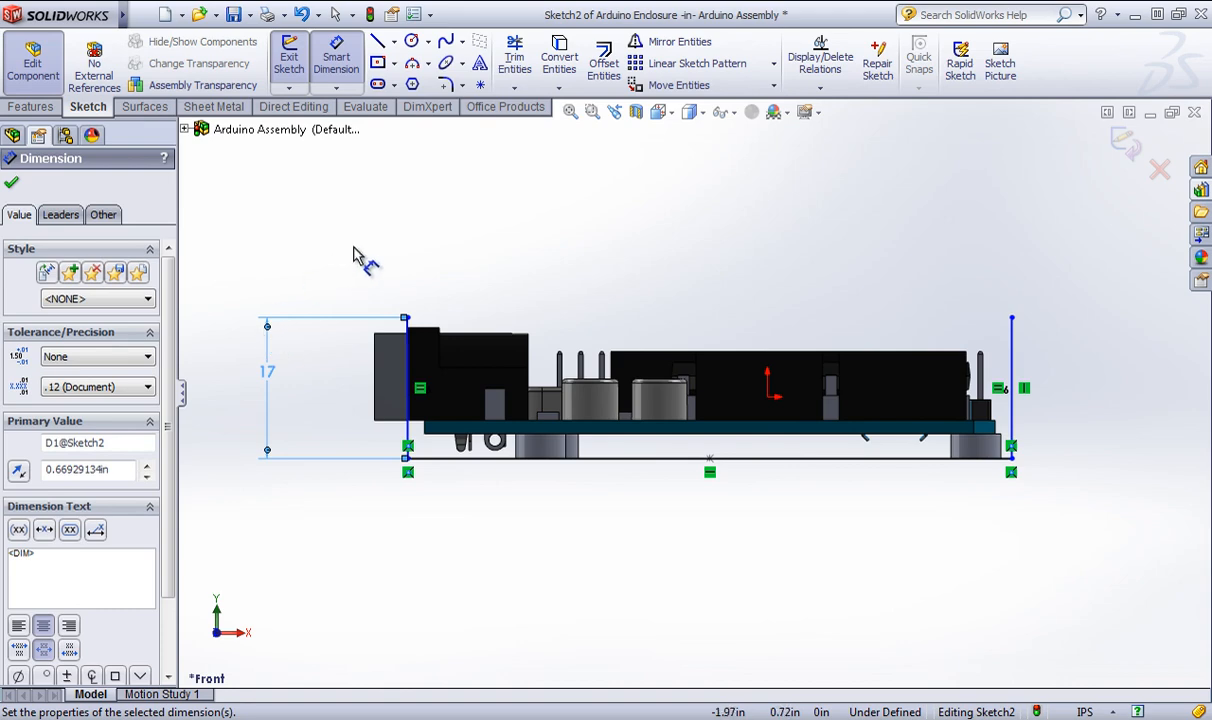
{"action": "right_click", "coordinate": [465, 546]}
{"action": "left_click", "coordinate": [538, 66]}
Pierce the profile's lower corner at the connector end onto the adjacent short edge of the base rectangle.
{"action": "middle_click_drag", "start_coordinate": [595, 358], "coordinate": [538, 460]}
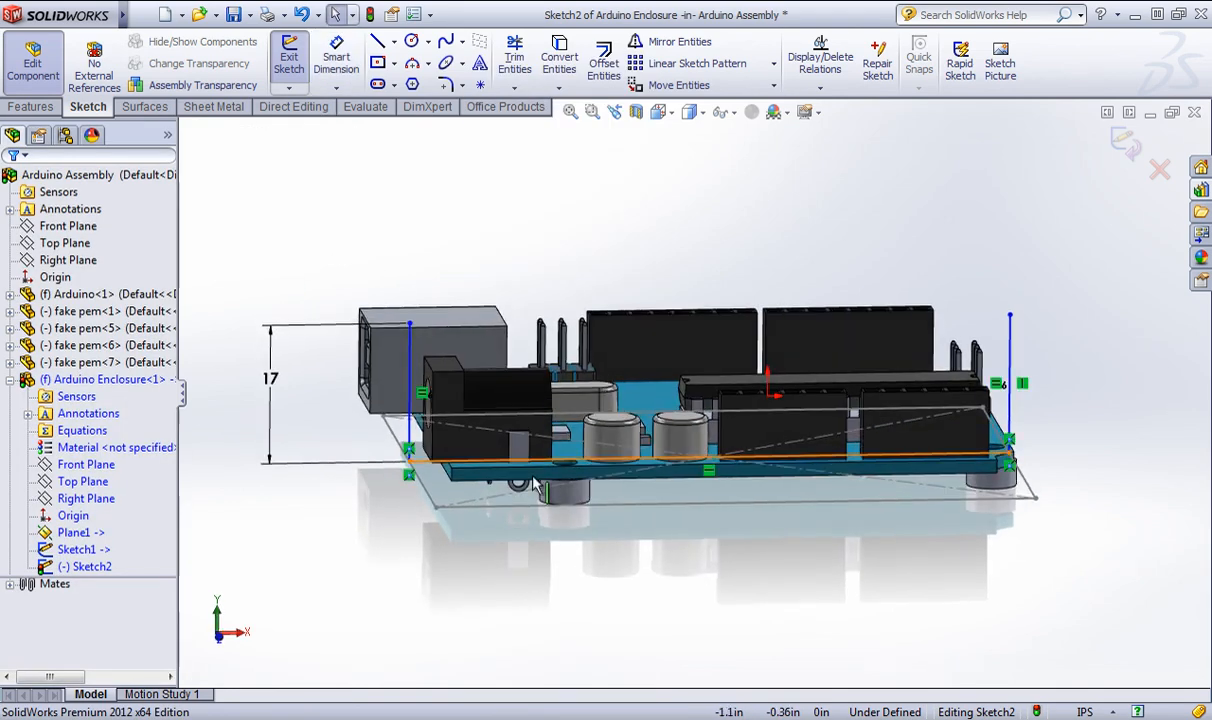
{"action": "left_click_drag", "start_coordinate": [410, 478], "coordinate": [372, 462]}
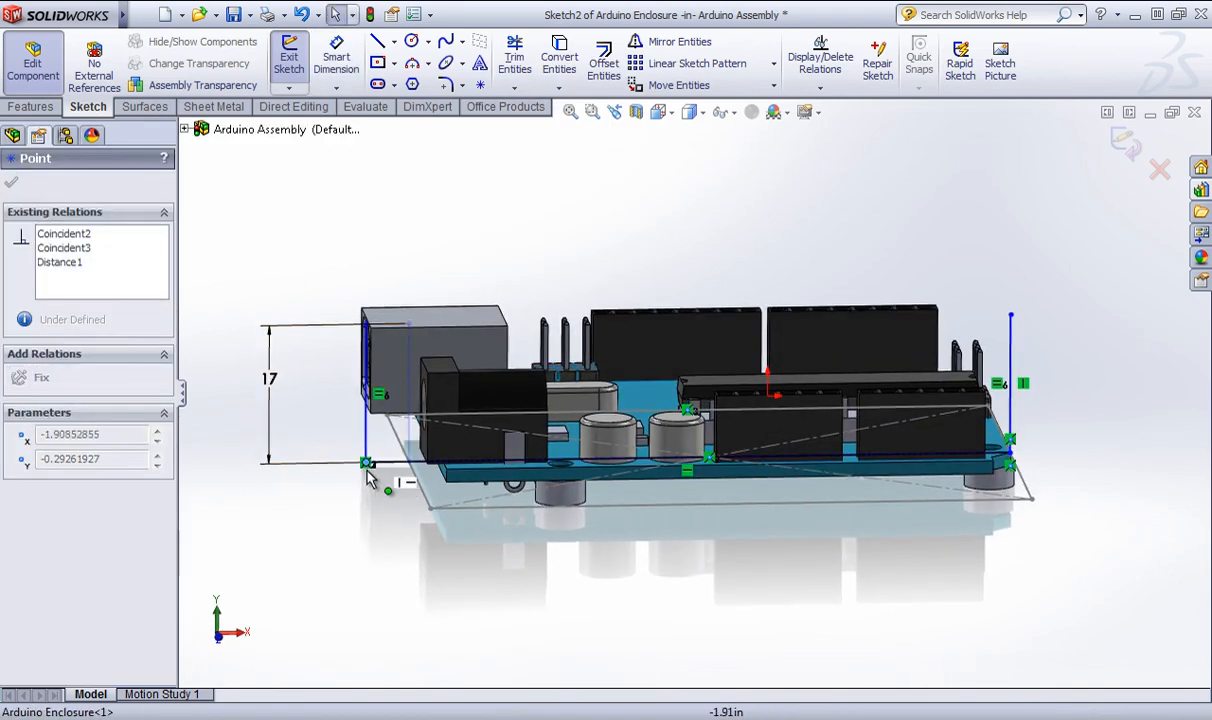
{"action": "left_click", "coordinate": [420, 490], "text": "ctrl"}
{"action": "left_click", "coordinate": [18, 488]}
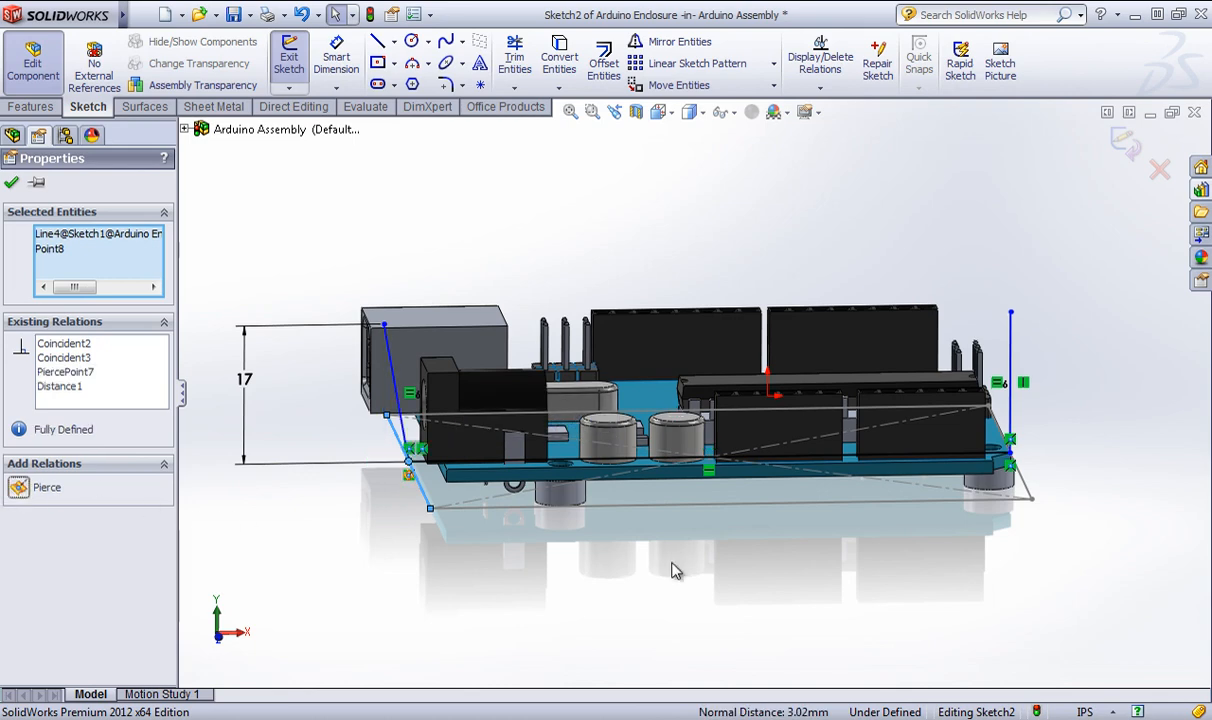
{"action": "left_click", "coordinate": [555, 560]}
{"action": "middle_click_drag", "start_coordinate": [555, 560], "coordinate": [547, 548]}
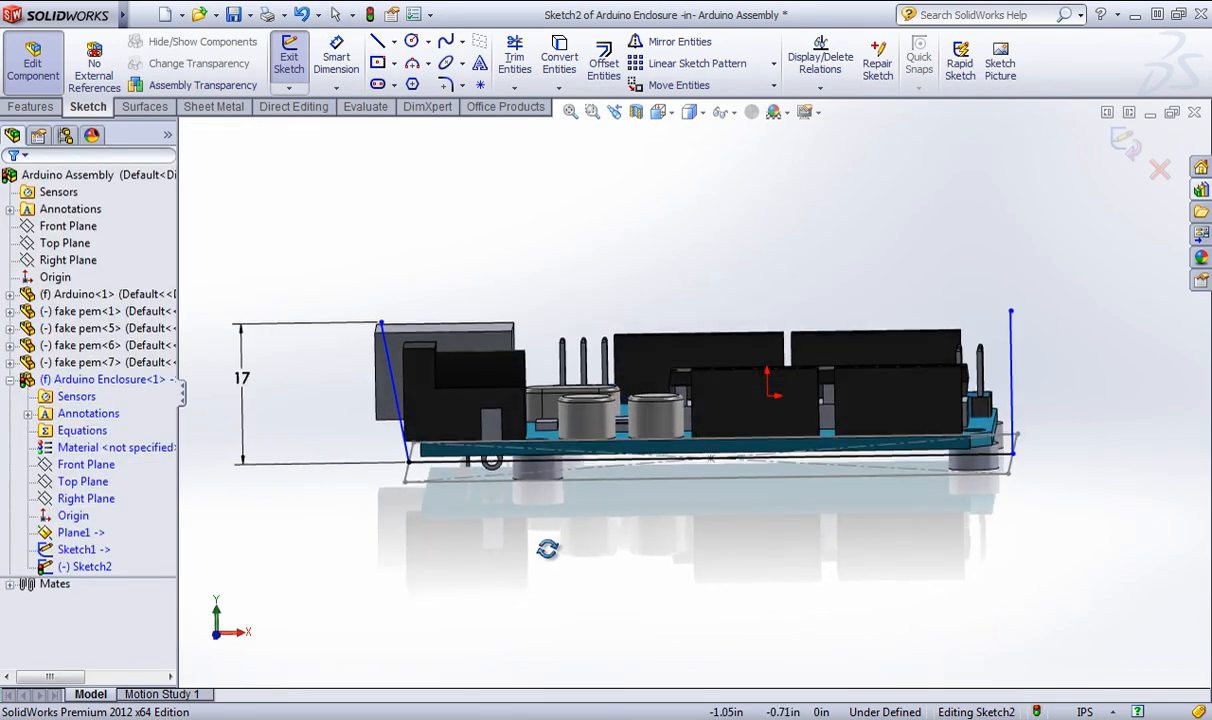
Pierce the profile's other lower corner onto the base rectangle's opposite short edge.
{"action": "left_click", "coordinate": [1018, 464]}
{"action": "mouse_move", "coordinate": [1055, 481]}
{"action": "middle_mouse_down"}
{"action": "mouse_move", "coordinate": [1023, 509]}
{"action": "mouse_move", "coordinate": [1023, 495]}
{"action": "middle_mouse_up"}
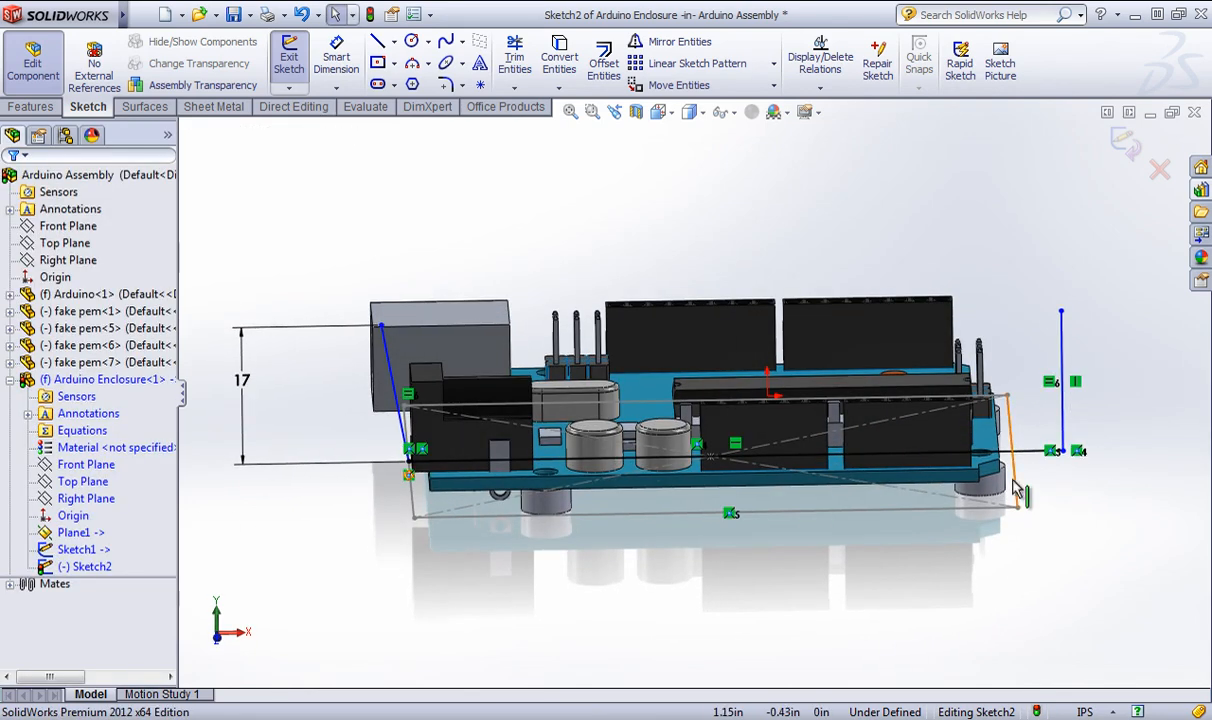
{"action": "left_click", "coordinate": [1062, 452], "text": "ctrl"}
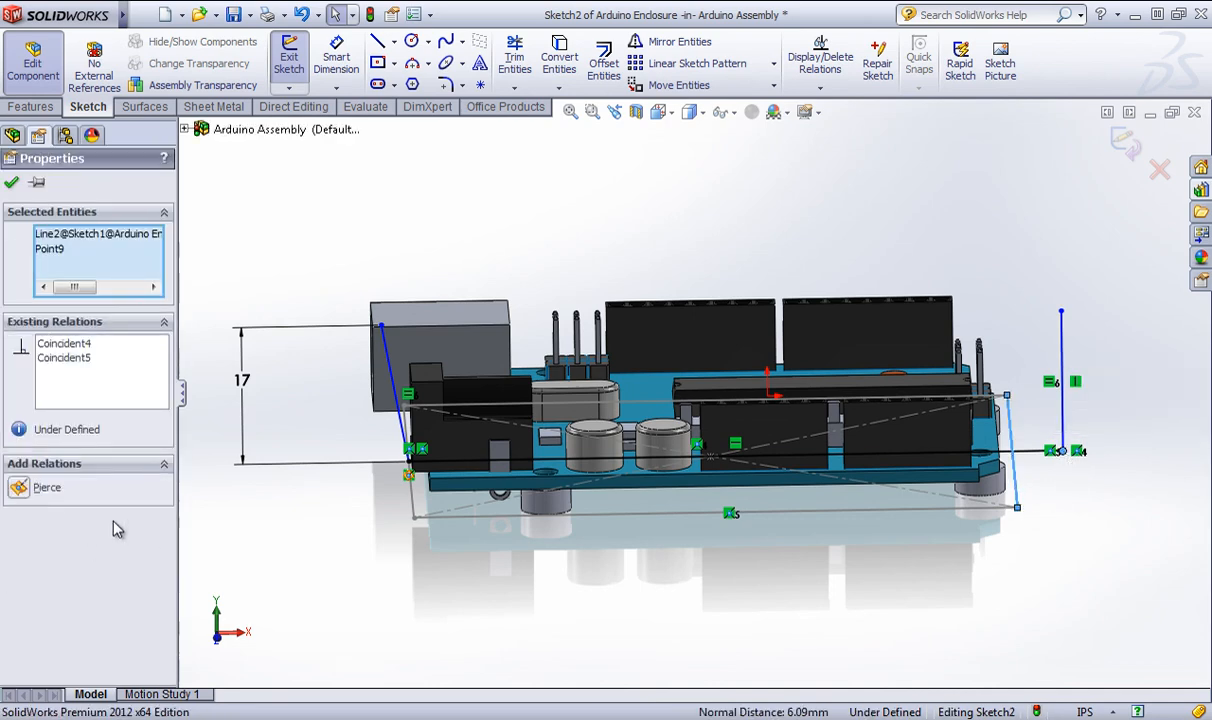
{"action": "left_click", "coordinate": [18, 490]}
{"action": "key", "text": "Escape"}
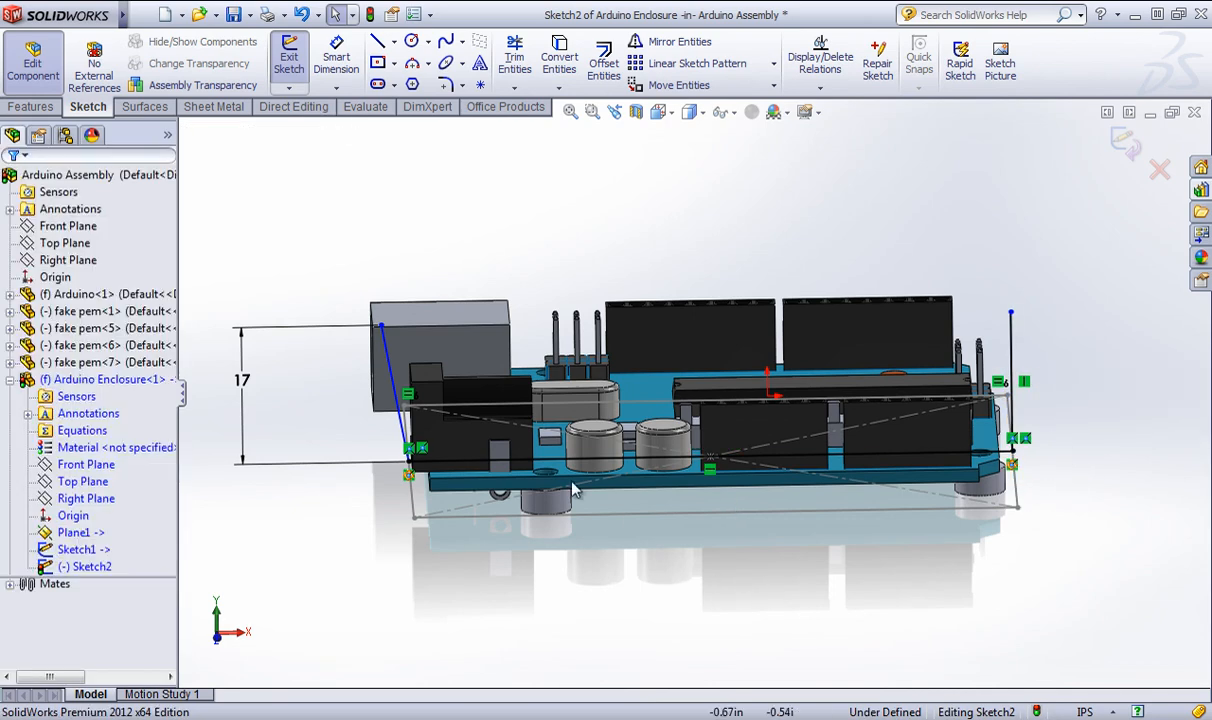
Make the profile's slanted side at the connector end vertical and finish the sketch.
{"action": "left_click", "coordinate": [393, 382]}
{"action": "left_click", "coordinate": [465, 290]}
{"action": "mouse_move", "coordinate": [600, 530]}
{"action": "middle_mouse_down"}
{"action": "mouse_move", "coordinate": [603, 471]}
{"action": "mouse_move", "coordinate": [603, 487]}
{"action": "mouse_move", "coordinate": [563, 495]}
{"action": "mouse_move", "coordinate": [565, 505]}
{"action": "middle_mouse_up"}
{"action": "left_click", "coordinate": [563, 502]}
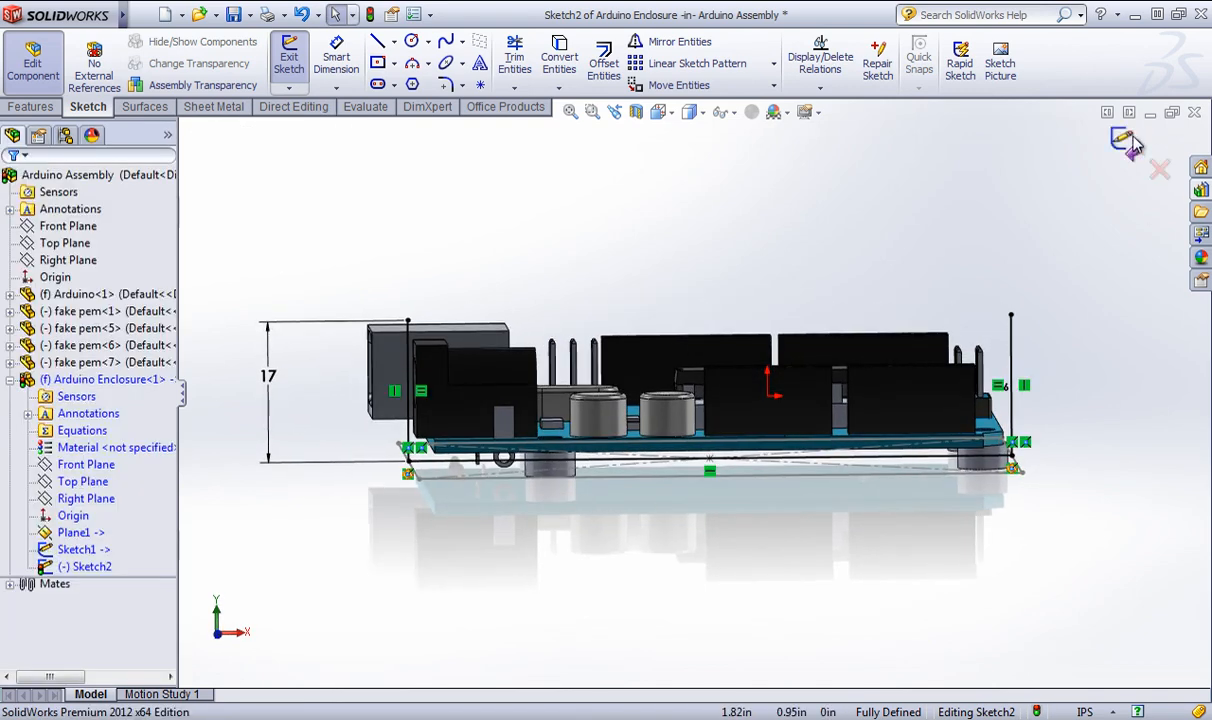
{"action": "left_click", "coordinate": [288, 55]}
{"action": "mouse_move", "coordinate": [492, 179]}
{"action": "middle_mouse_down"}
{"action": "mouse_move", "coordinate": [609, 224]}
{"action": "mouse_move", "coordinate": [577, 263]}
{"action": "middle_mouse_up"}
Start a sheet-metal base flange from the U-shaped profile, extending it up to the rectangle's corner beside the power jack.
{"action": "left_click", "coordinate": [212, 107]}
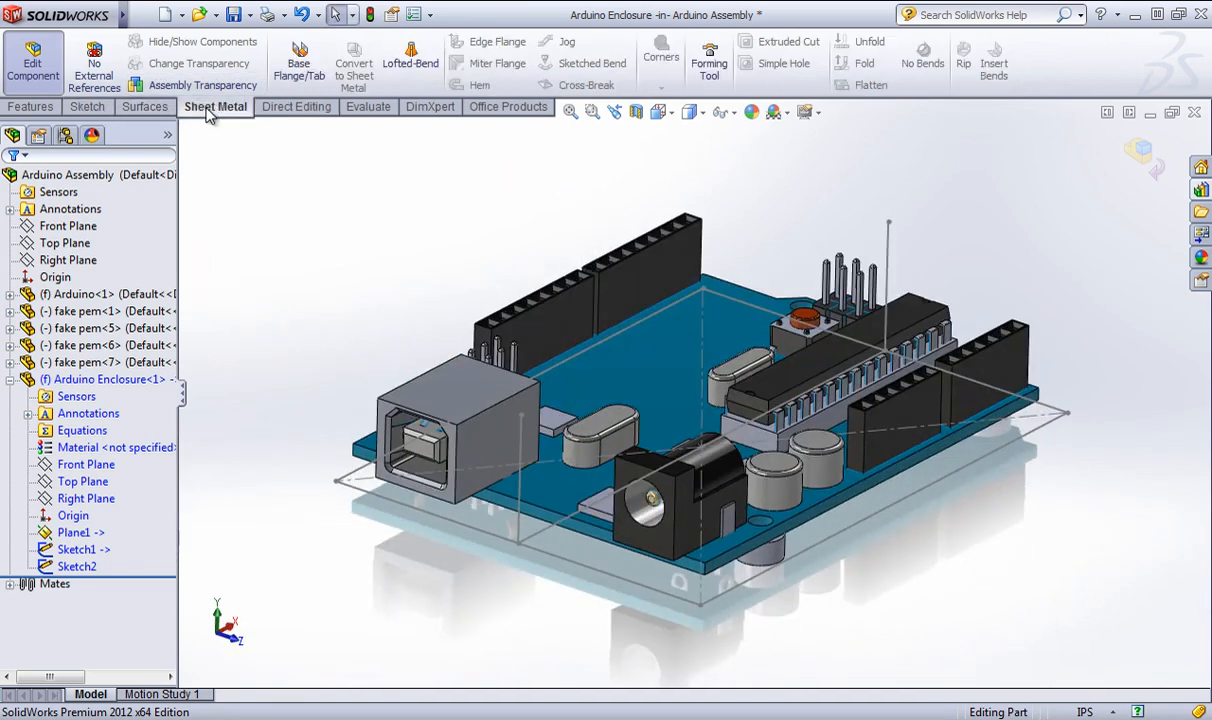
{"action": "left_click", "coordinate": [301, 70]}
{"action": "left_click", "coordinate": [521, 462]}
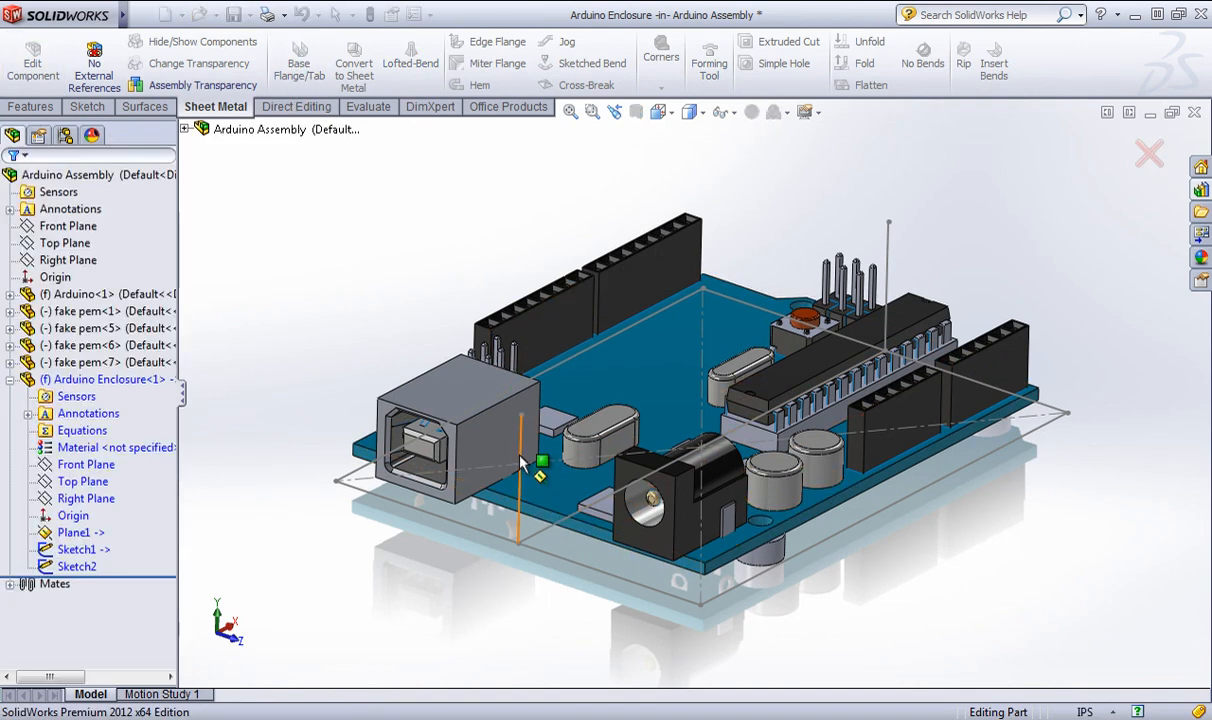
{"action": "left_click", "coordinate": [521, 462]}
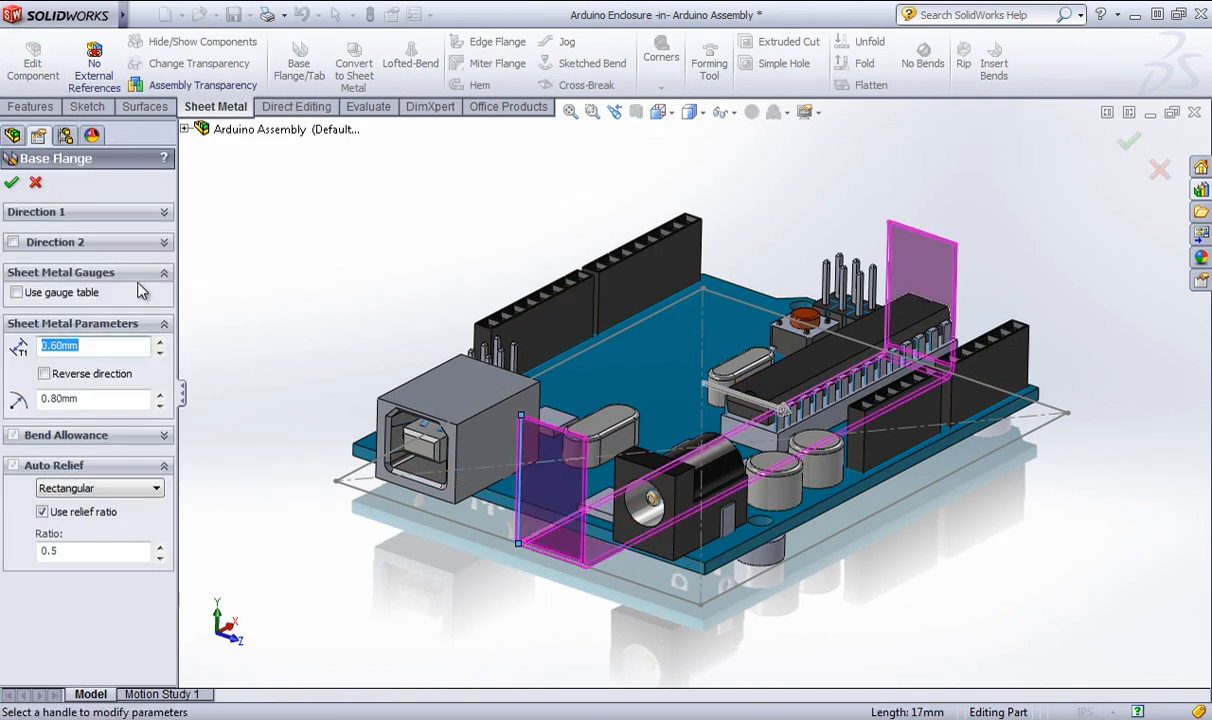
{"action": "left_click_drag", "start_coordinate": [698, 615], "coordinate": [688, 607]}
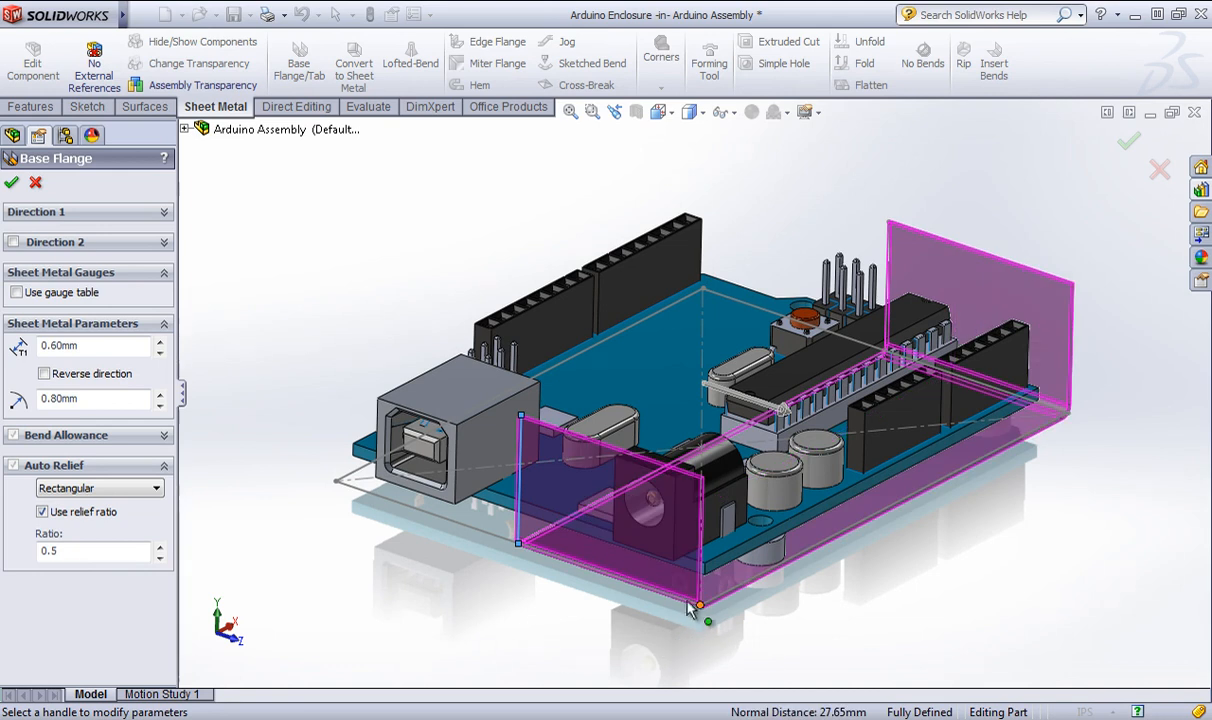
Extend the base flange in Direction 2 up to the rectangle's corner beside the USB connector and accept the feature.
{"action": "left_click", "coordinate": [73, 240]}
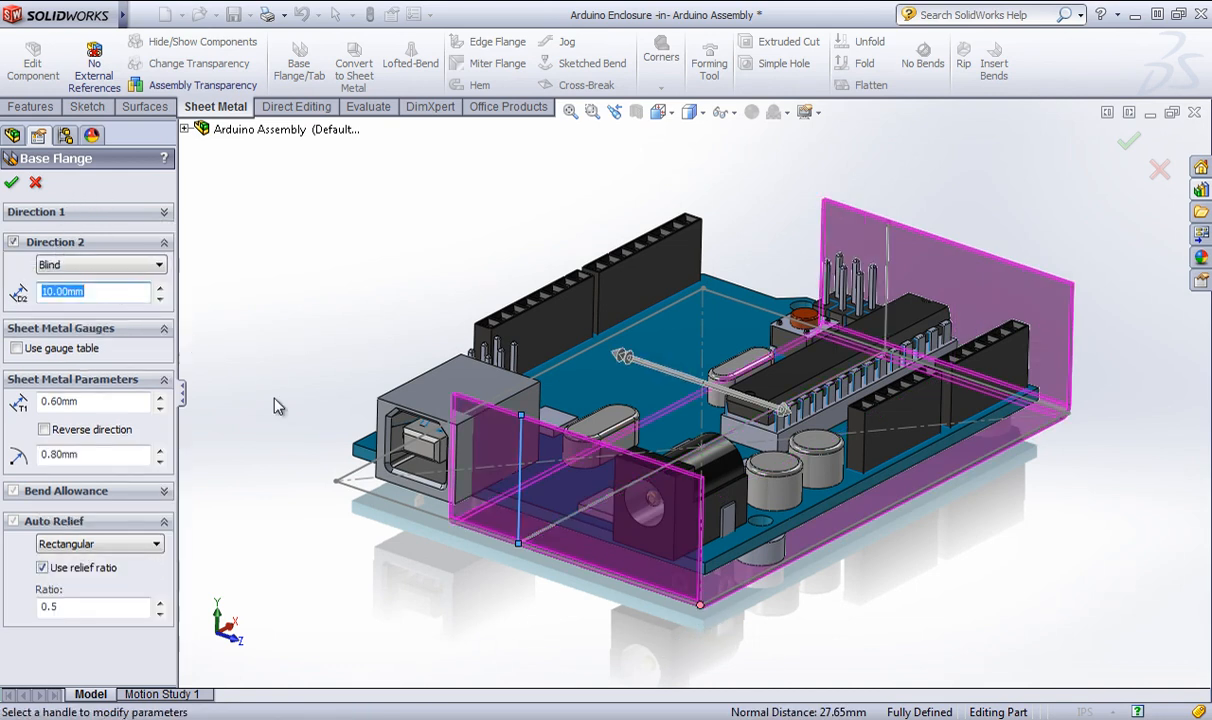
{"action": "left_click", "coordinate": [337, 483]}
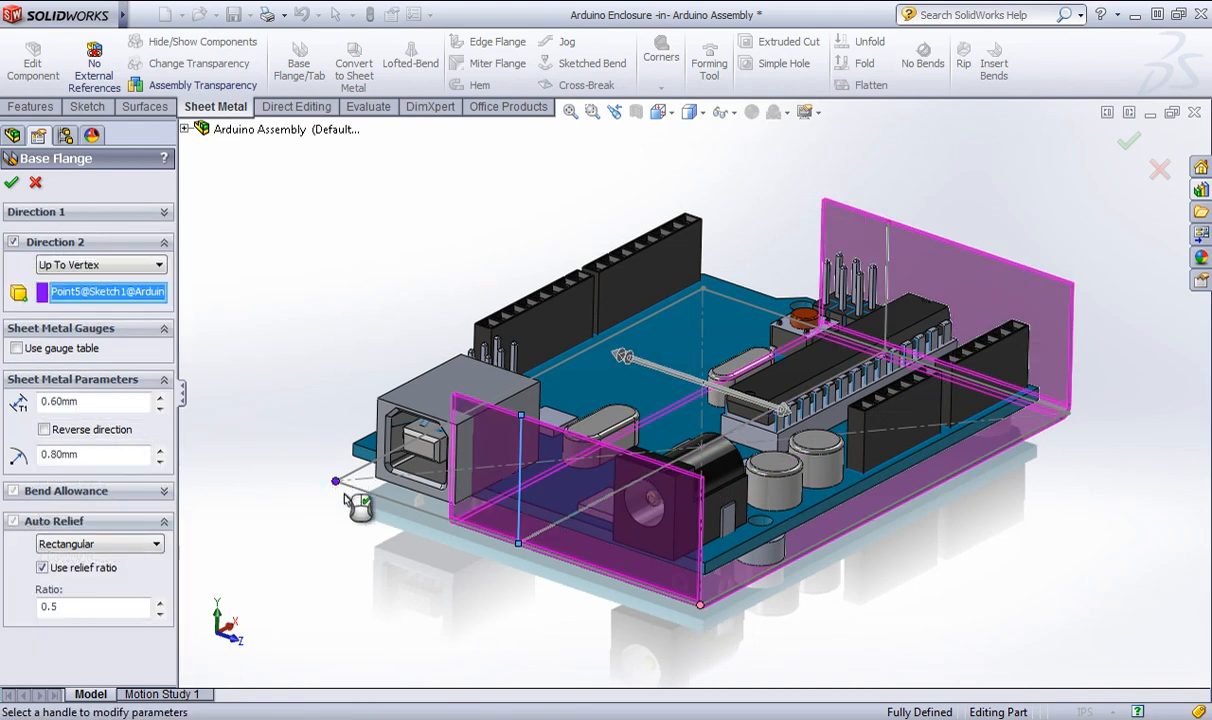
{"action": "middle_click_drag", "start_coordinate": [215, 300], "coordinate": [200, 300]}
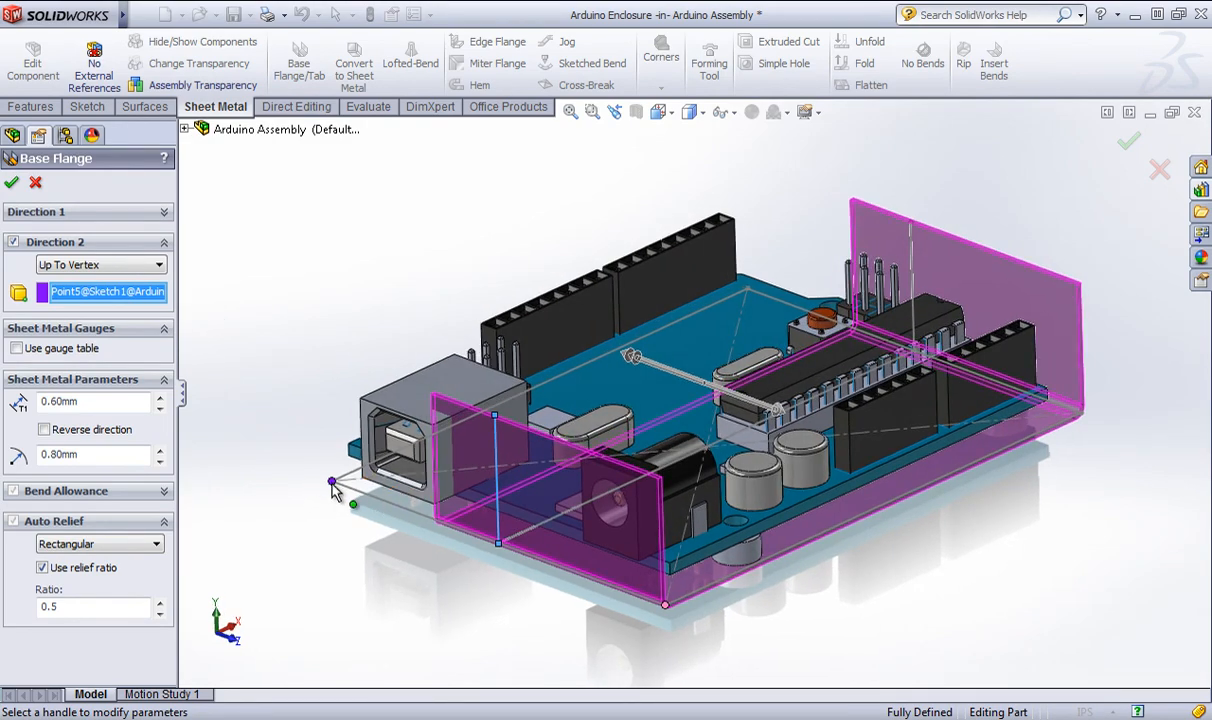
{"action": "middle_click_drag", "start_coordinate": [305, 483], "coordinate": [323, 459]}
{"action": "middle_click_drag", "start_coordinate": [482, 383], "coordinate": [430, 475]}
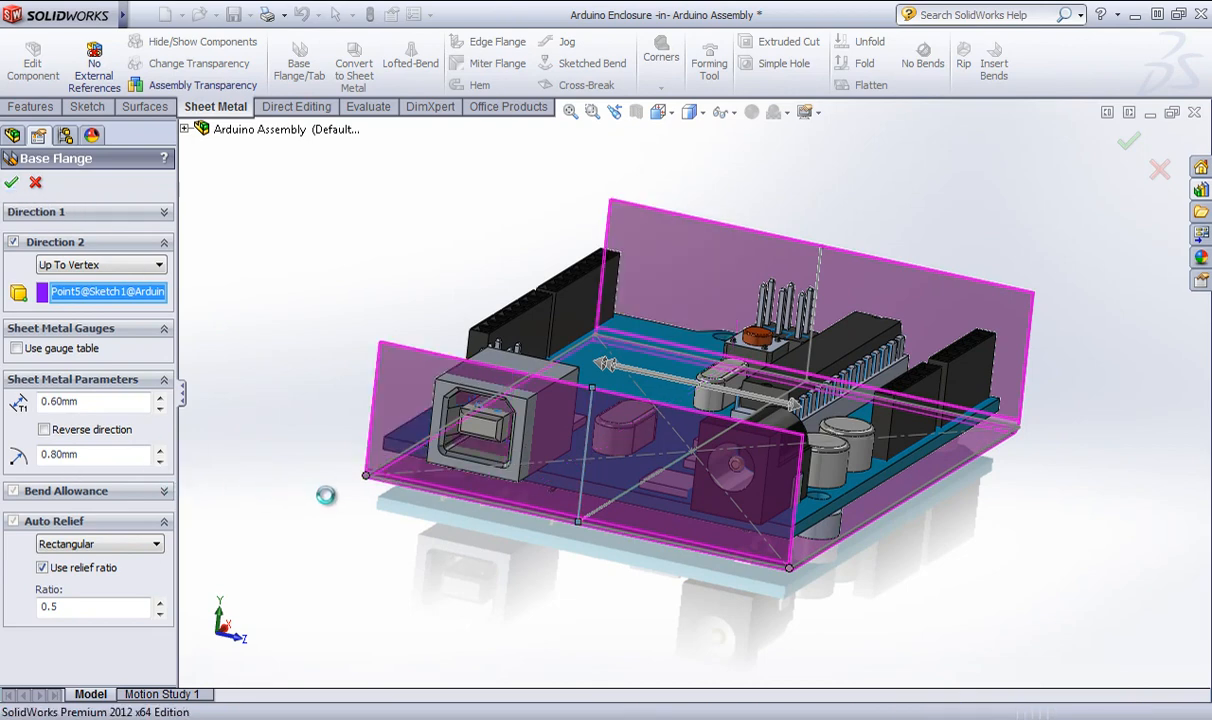
Reopen the base flange and try reversing its thickness direction, comparing which side of the profile receives the material.
{"action": "left_click", "coordinate": [75, 584]}
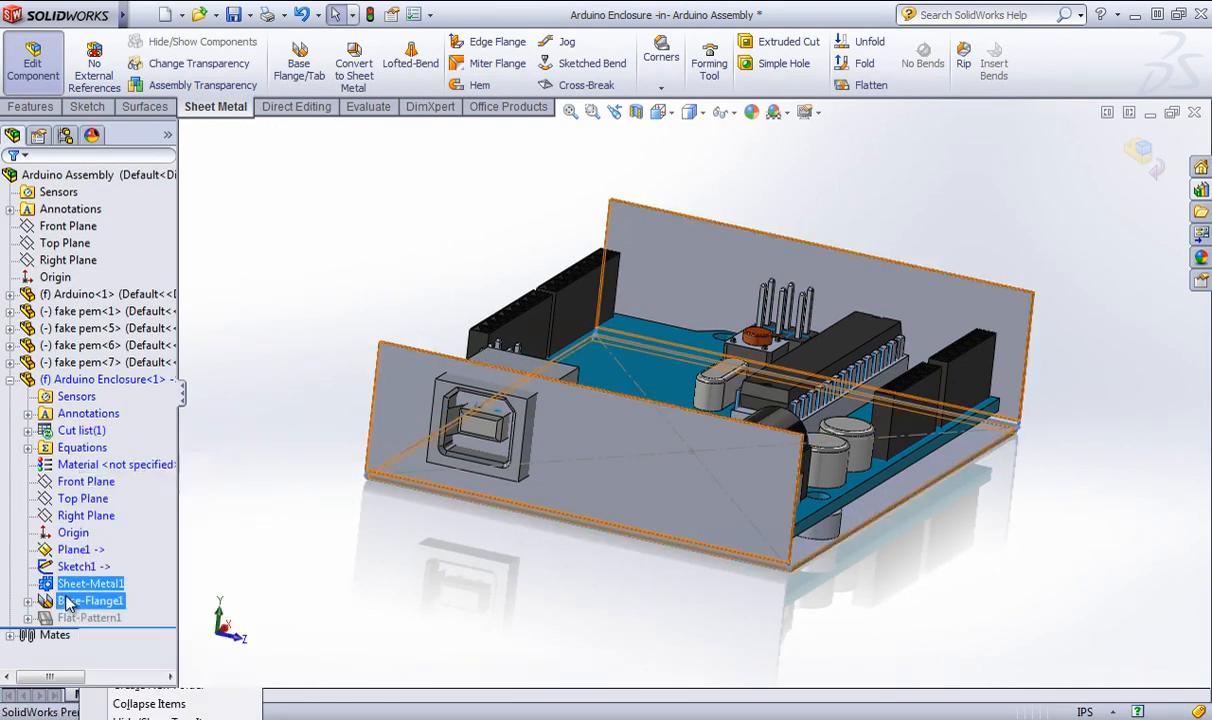
{"action": "right_click", "coordinate": [83, 600]}
{"action": "left_click", "coordinate": [89, 428]}
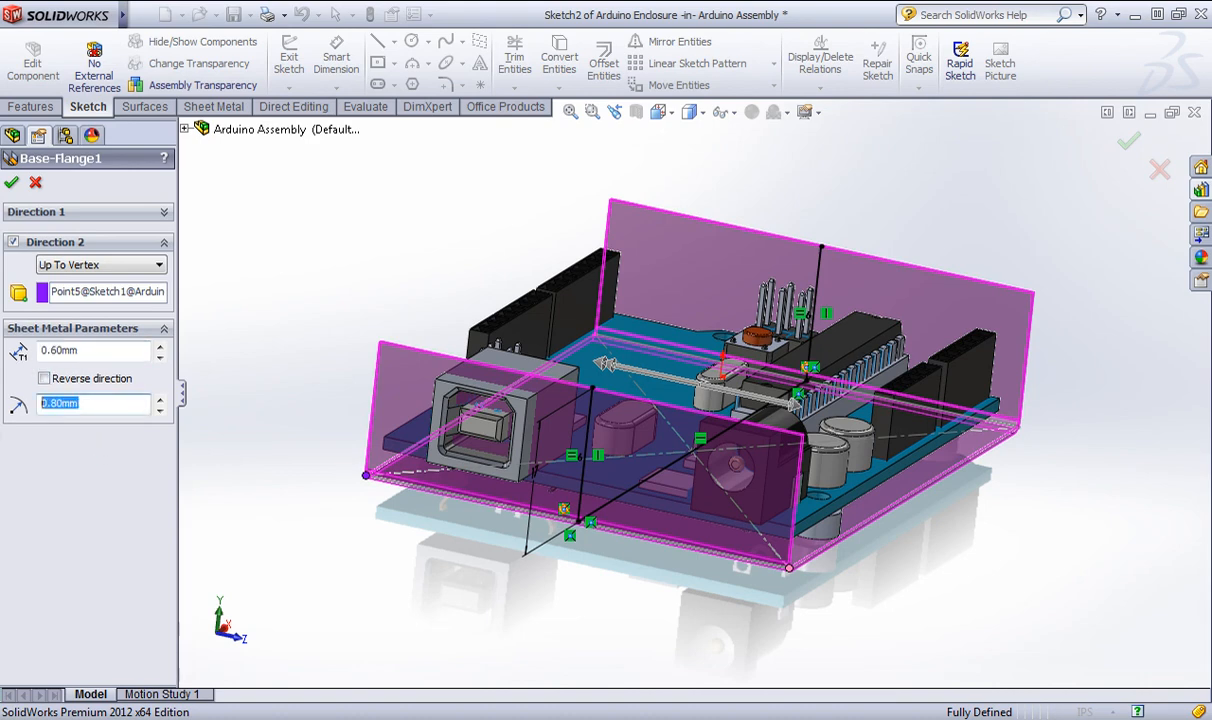
{"action": "left_click", "coordinate": [100, 378]}
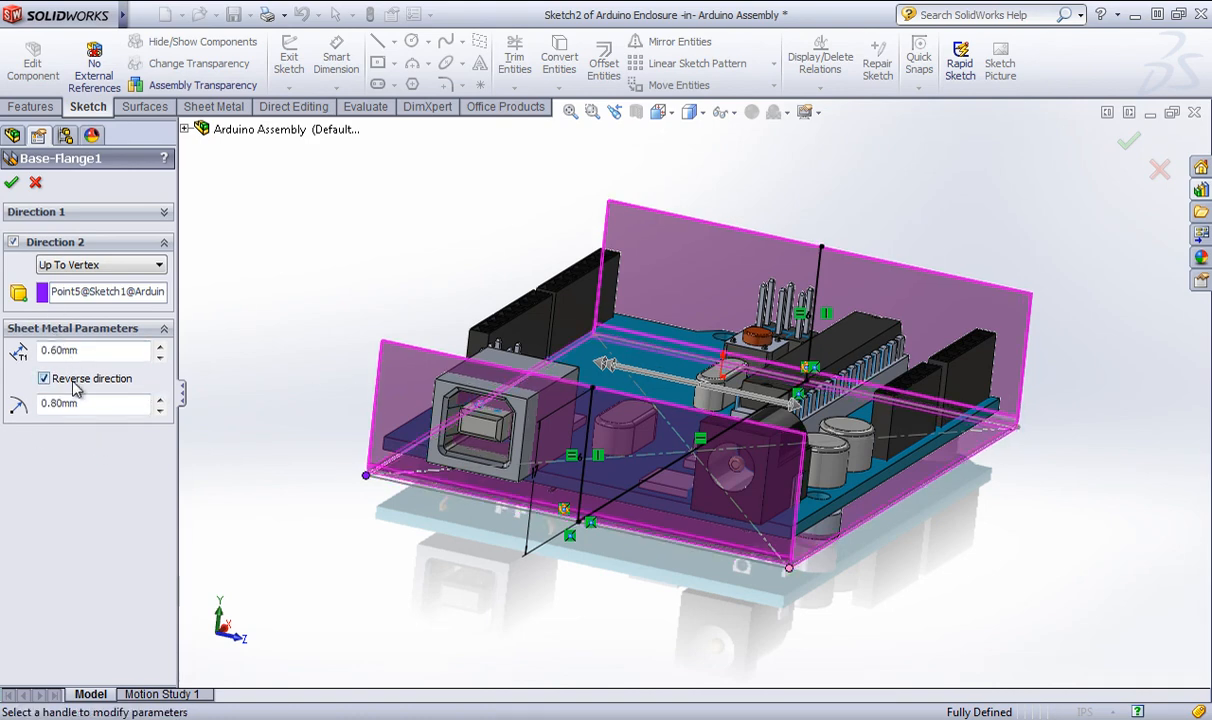
{"action": "left_click", "coordinate": [75, 386]}
{"action": "middle_click_drag", "start_coordinate": [230, 410], "coordinate": [295, 428]}
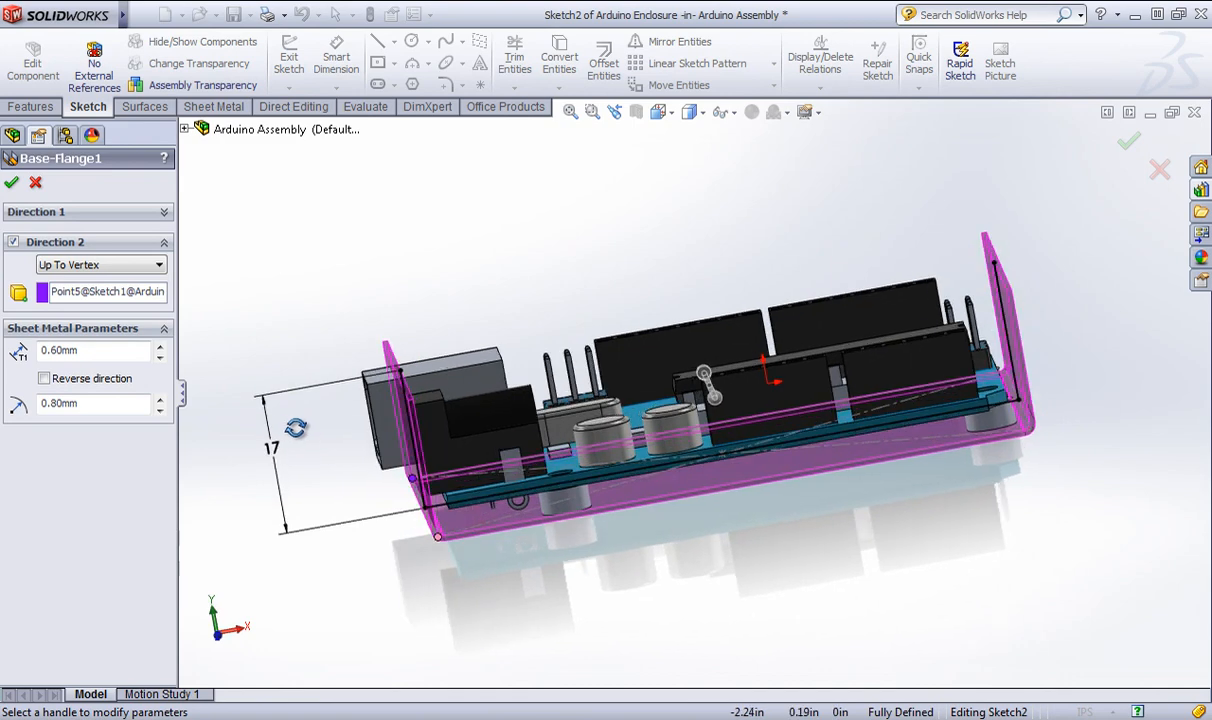
{"action": "left_click", "coordinate": [42, 379]}
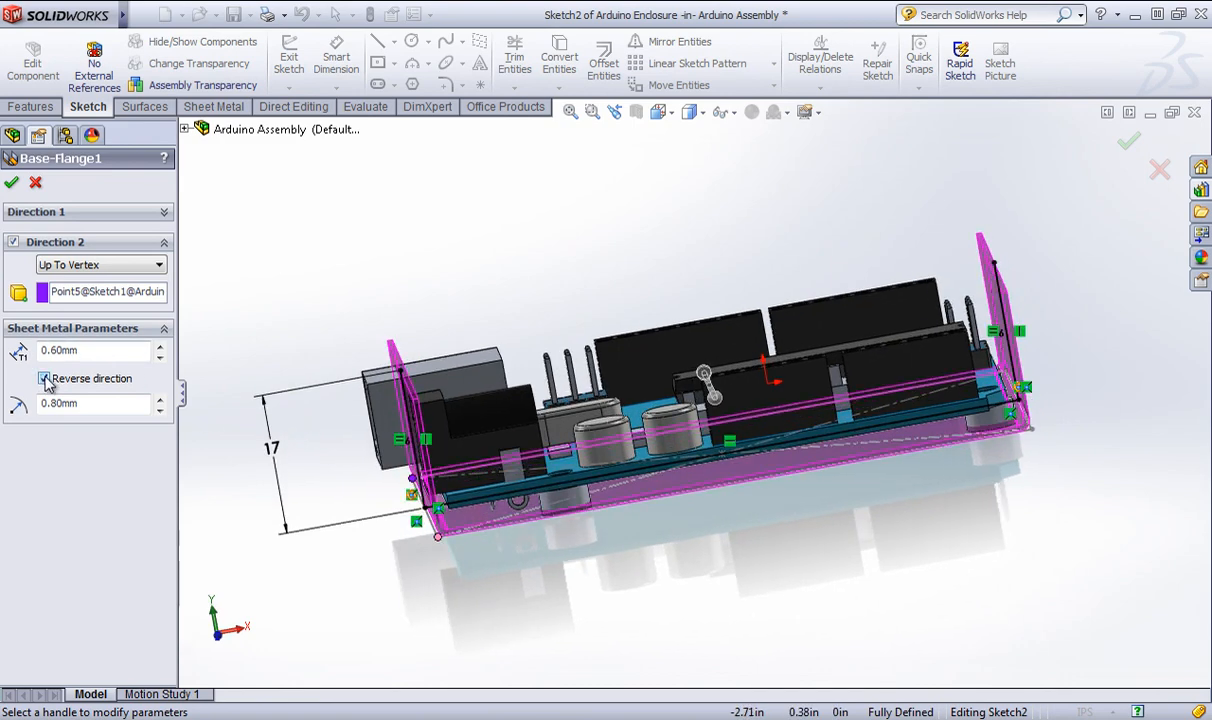
{"action": "mouse_move", "coordinate": [519, 465]}
{"action": "middle_mouse_down"}
{"action": "mouse_move", "coordinate": [514, 484]}
{"action": "mouse_move", "coordinate": [487, 477]}
{"action": "mouse_move", "coordinate": [500, 499]}
{"action": "mouse_move", "coordinate": [512, 483]}
{"action": "middle_mouse_up"}
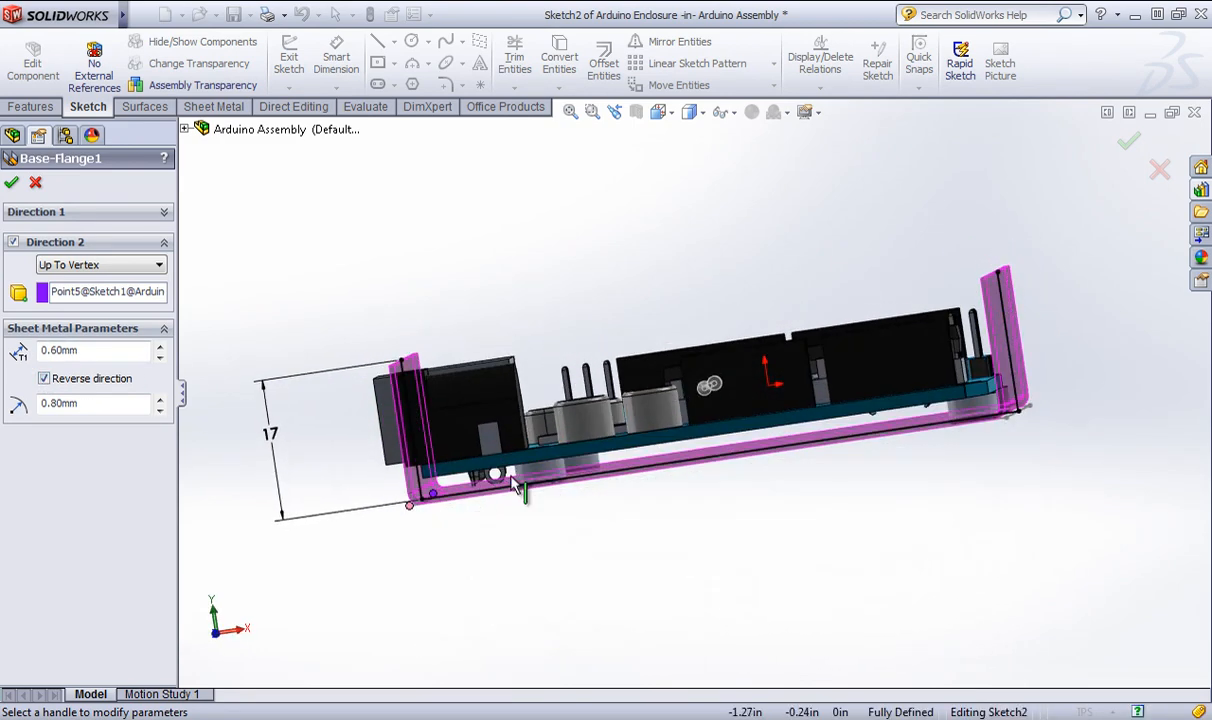
{"action": "scroll", "coordinate": [508, 506], "scroll_direction": "down", "scroll_amount": 3}
{"action": "mouse_move", "coordinate": [481, 440]}
{"action": "middle_mouse_down"}
{"action": "mouse_move", "coordinate": [494, 519]}
{"action": "mouse_move", "coordinate": [486, 434]}
{"action": "mouse_move", "coordinate": [530, 479]}
{"action": "mouse_move", "coordinate": [560, 452]}
{"action": "mouse_move", "coordinate": [536, 378]}
{"action": "mouse_move", "coordinate": [503, 469]}
{"action": "mouse_move", "coordinate": [470, 462]}
{"action": "middle_mouse_up"}
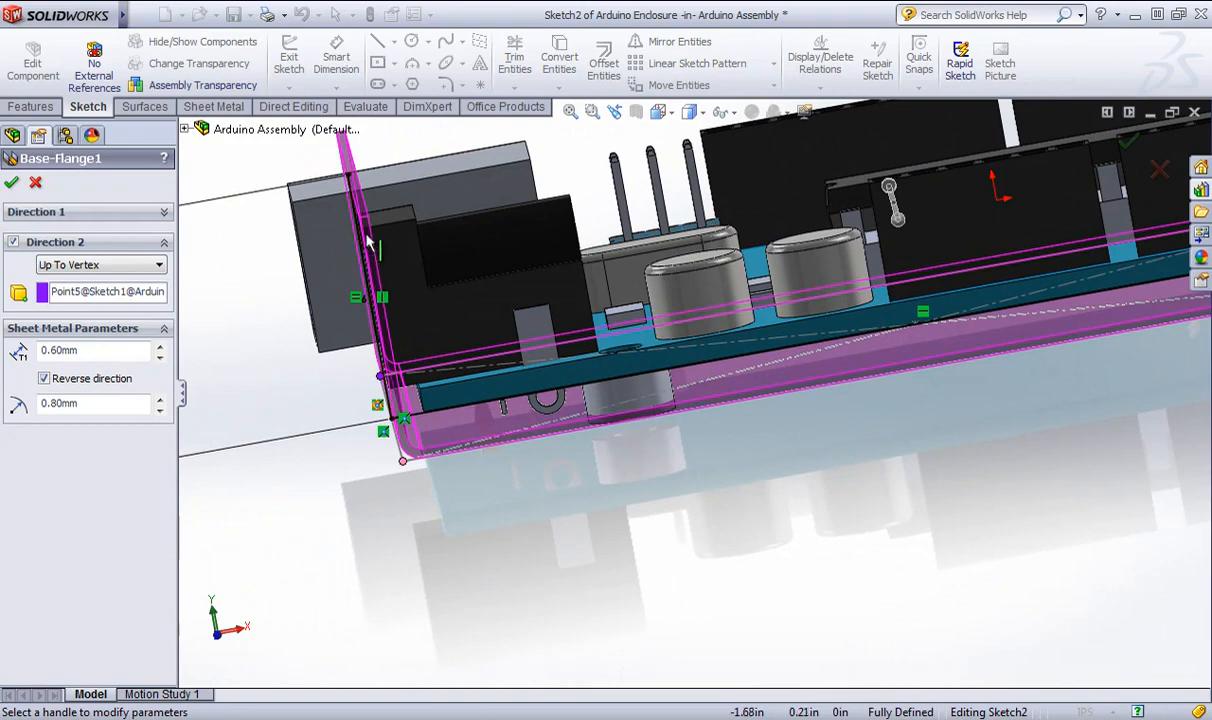
Turn off the base flange's reversed thickness direction and accept the feature.
{"action": "left_click", "coordinate": [41, 379]}
{"action": "mouse_move", "coordinate": [557, 598]}
{"action": "middle_mouse_down"}
{"action": "mouse_move", "coordinate": [519, 617]}
{"action": "mouse_move", "coordinate": [548, 609]}
{"action": "middle_mouse_up"}
{"action": "scroll", "coordinate": [549, 609], "scroll_direction": "up", "scroll_amount": 5}
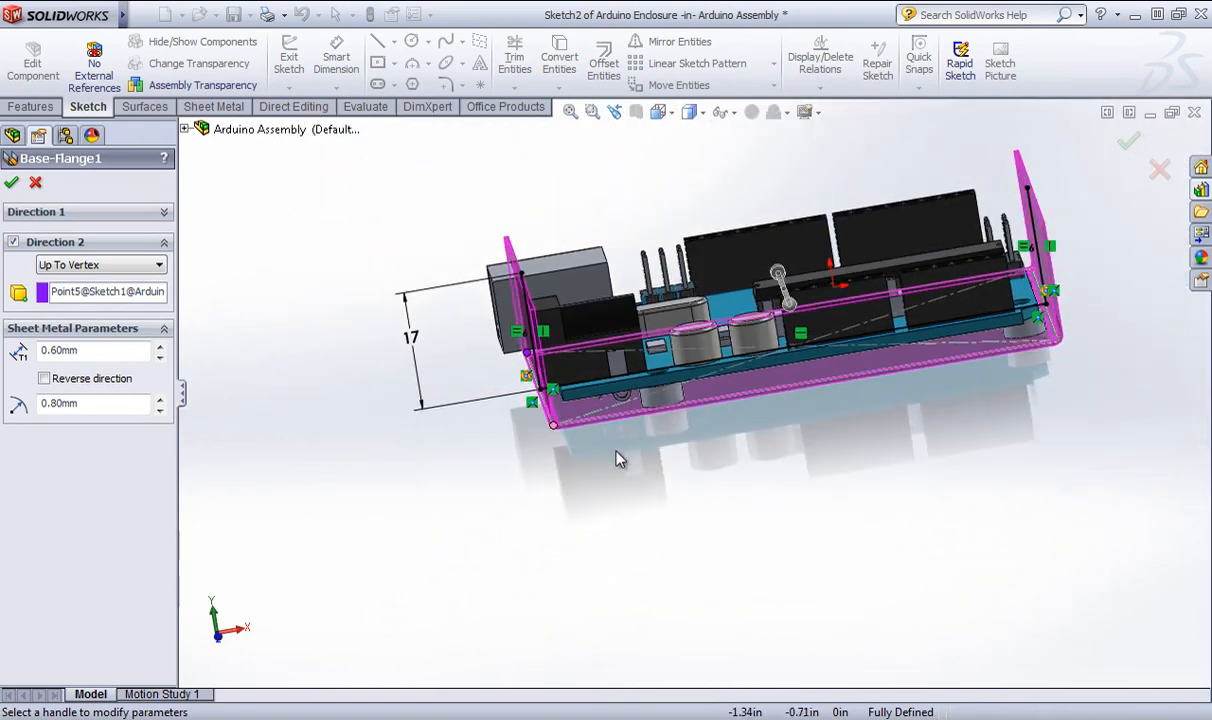
{"action": "middle_click_drag", "start_coordinate": [579, 422], "coordinate": [646, 530]}
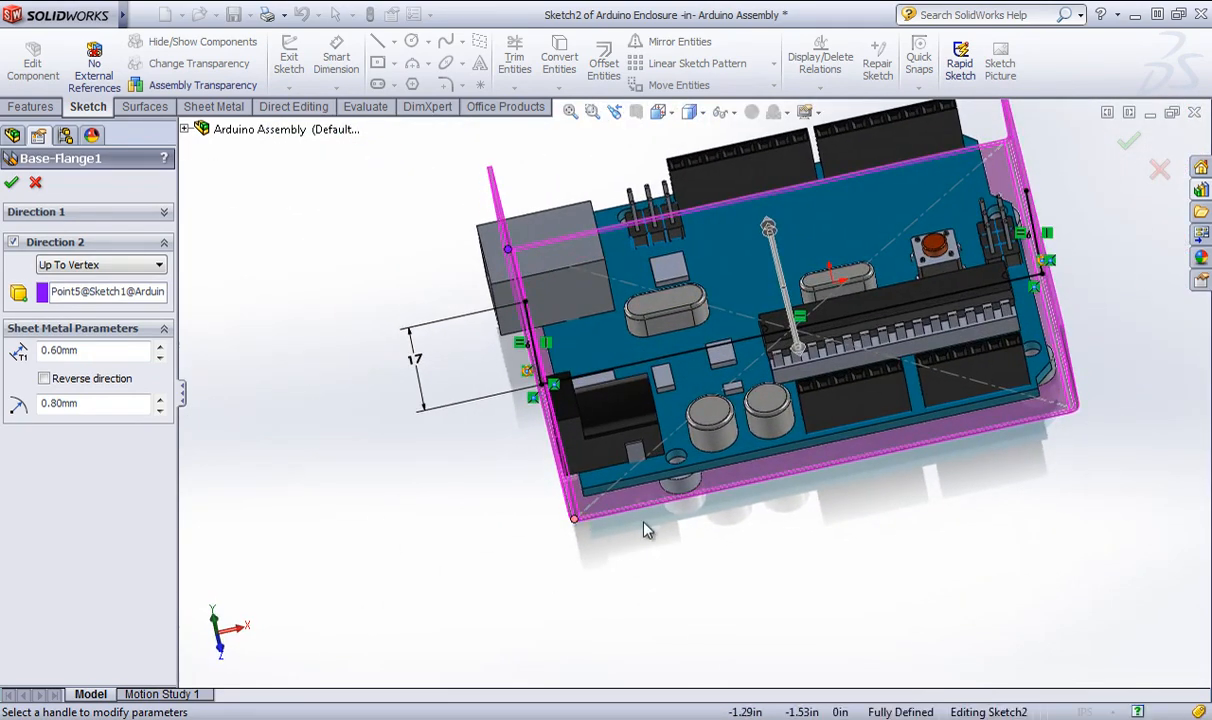
{"action": "key", "text": "Return"}
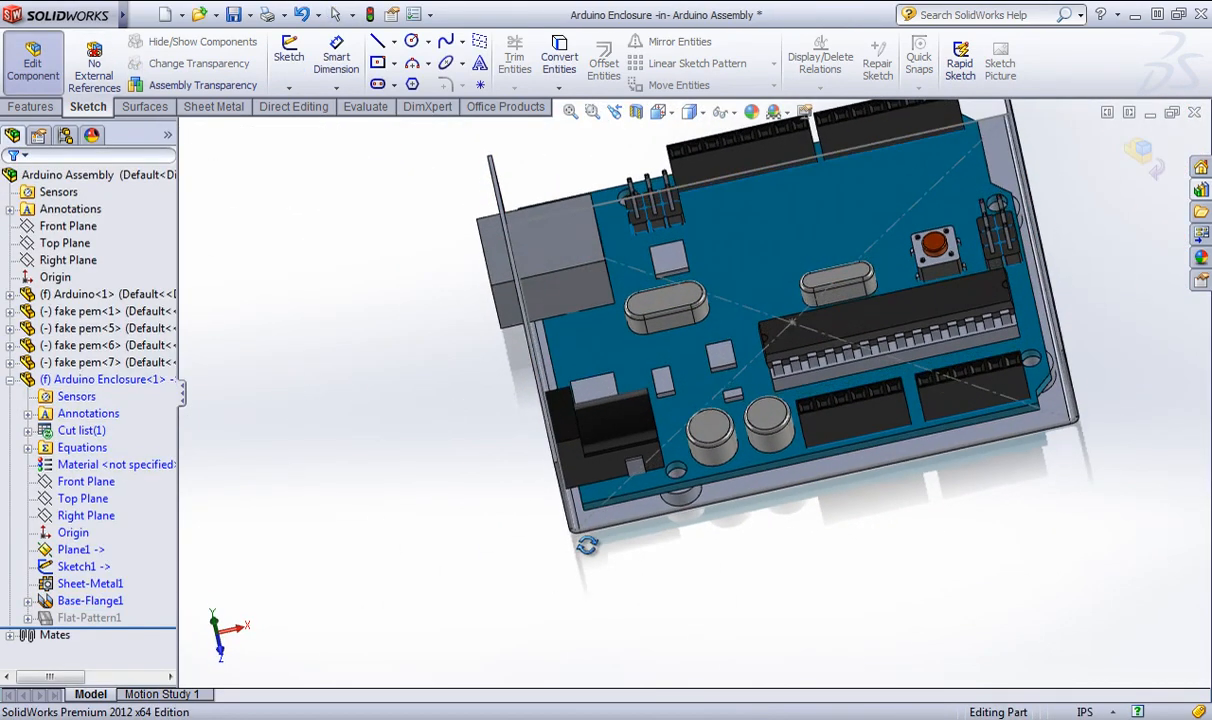
Edit the base rectangle sketch and delete the collinear relation from its line beside the USB connector and power jack.
{"action": "right_click", "coordinate": [72, 566]}
{"action": "left_click", "coordinate": [85, 424]}
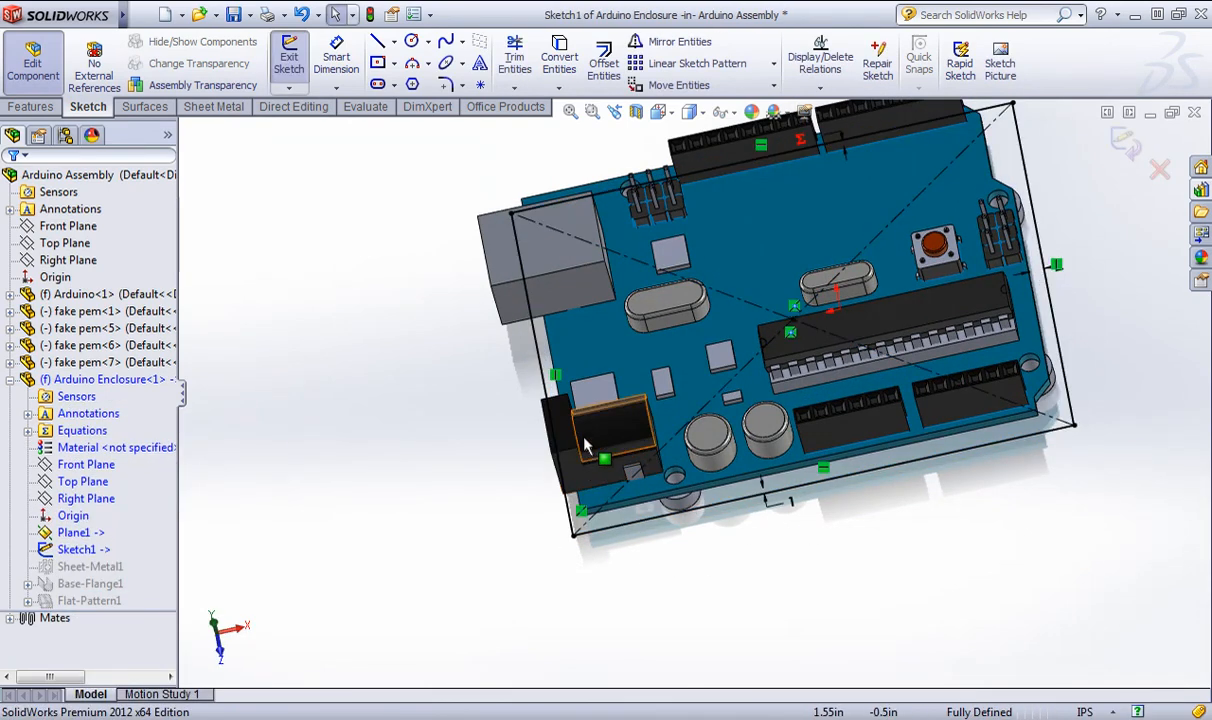
{"action": "middle_click_drag", "start_coordinate": [590, 420], "coordinate": [556, 398]}
{"action": "left_click", "coordinate": [556, 398]}
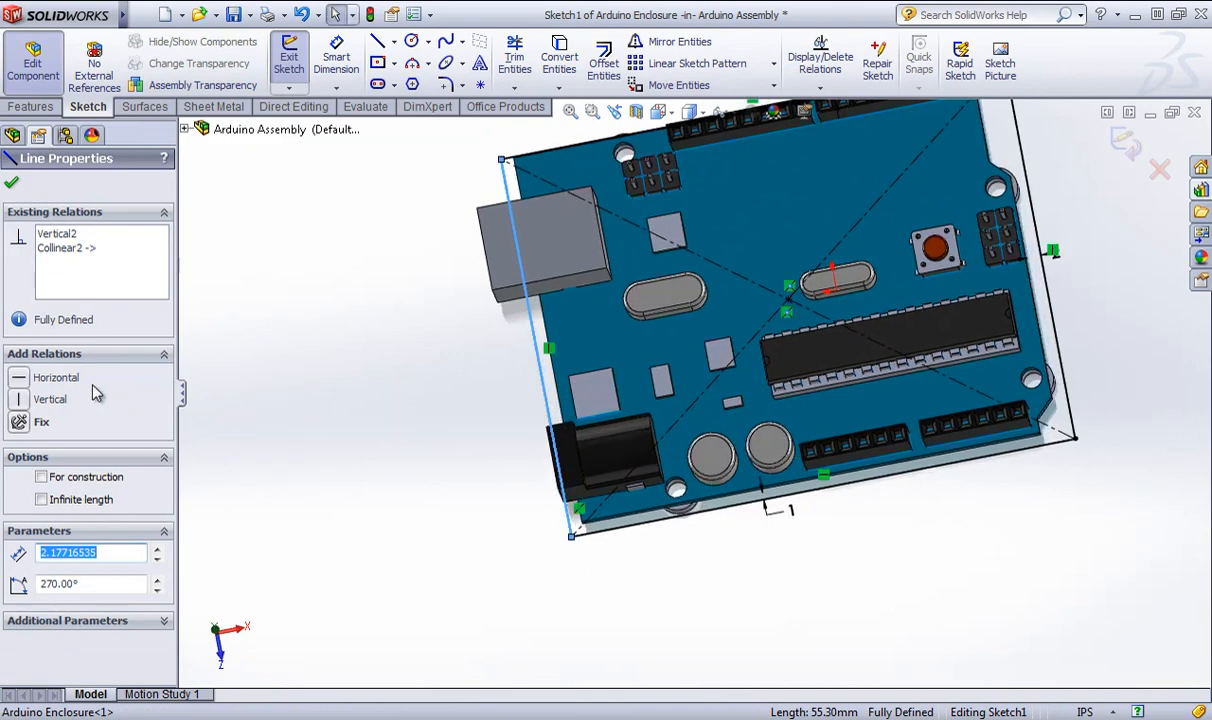
{"action": "left_click", "coordinate": [57, 234]}
{"action": "left_click", "coordinate": [60, 248]}
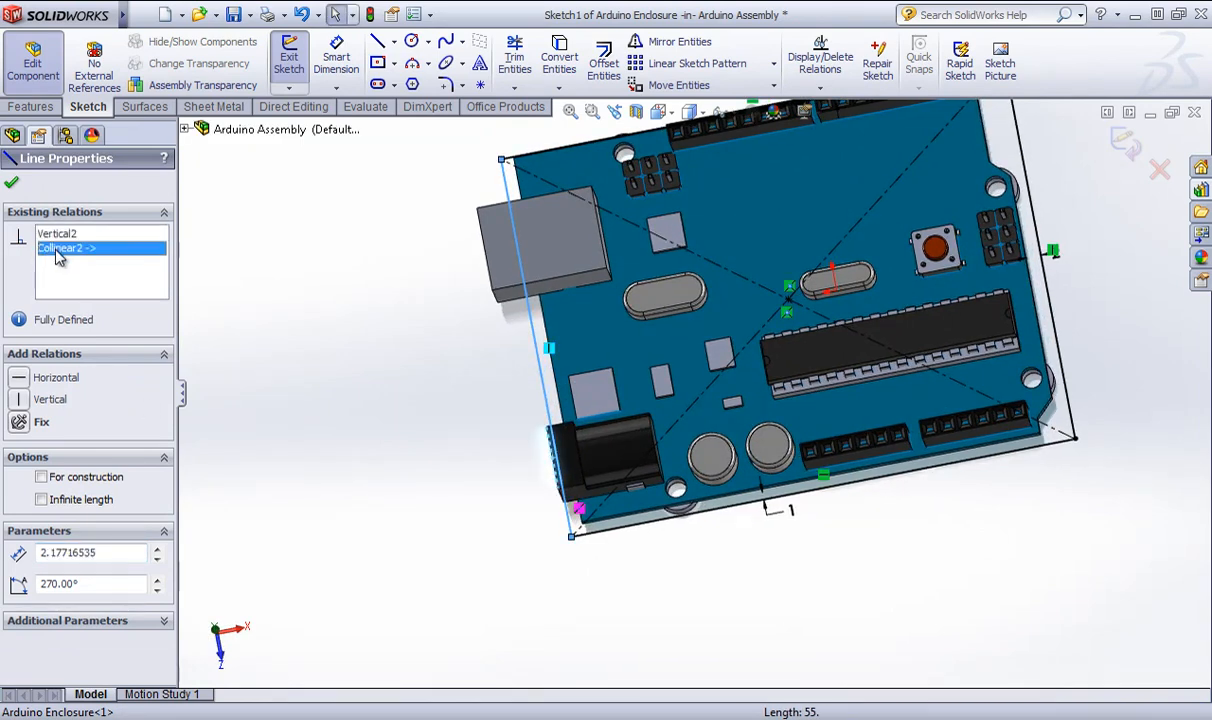
{"action": "key", "text": "Delete"}
{"action": "left_click", "coordinate": [378, 474]}
{"action": "left_click", "coordinate": [336, 58]}
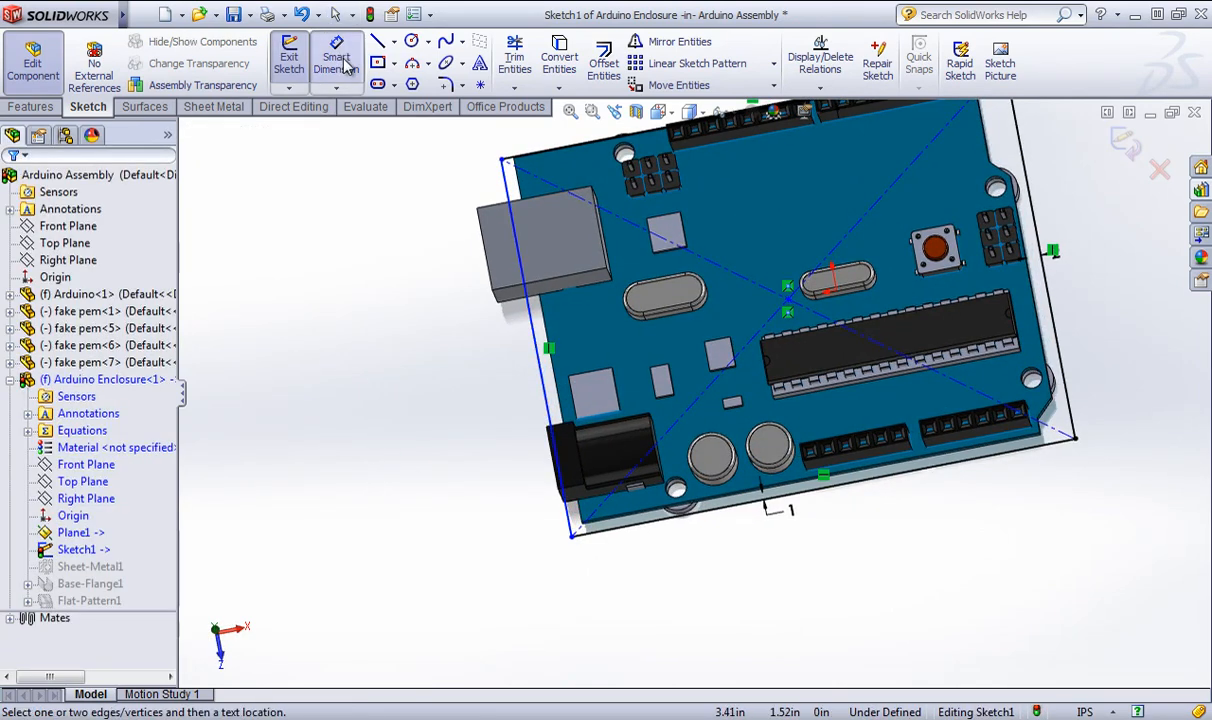
{"action": "left_click", "coordinate": [554, 432]}
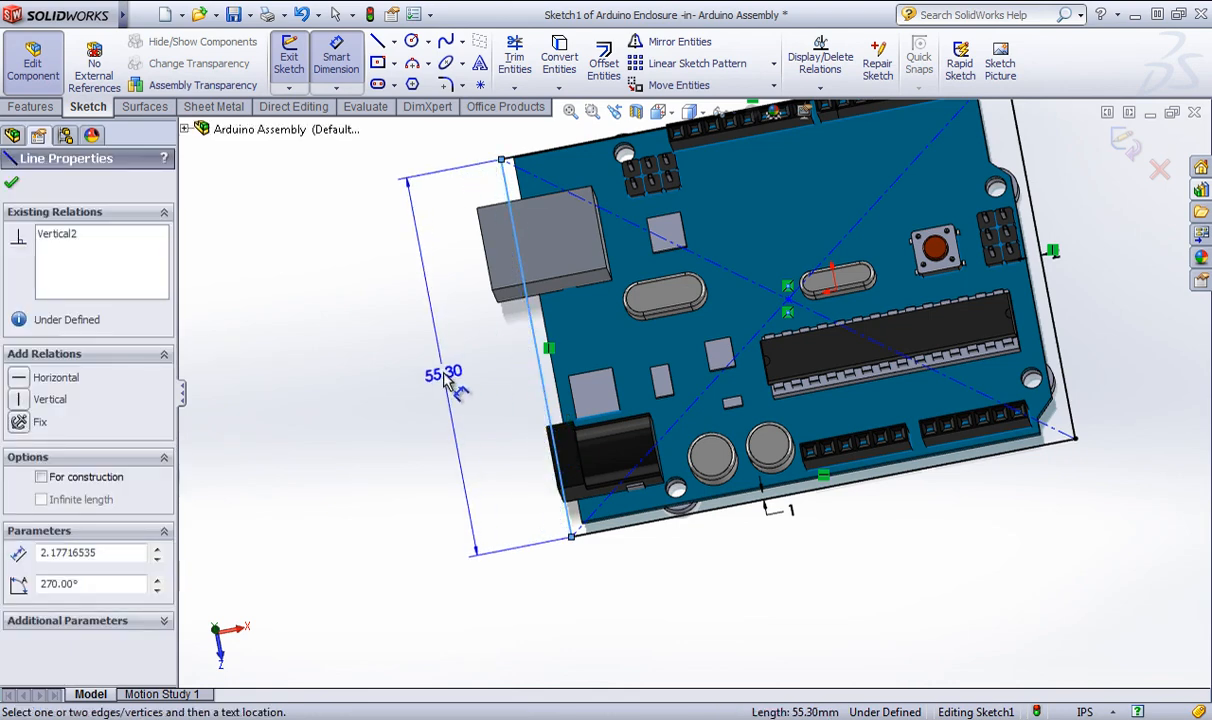
{"action": "key", "text": "Escape"}
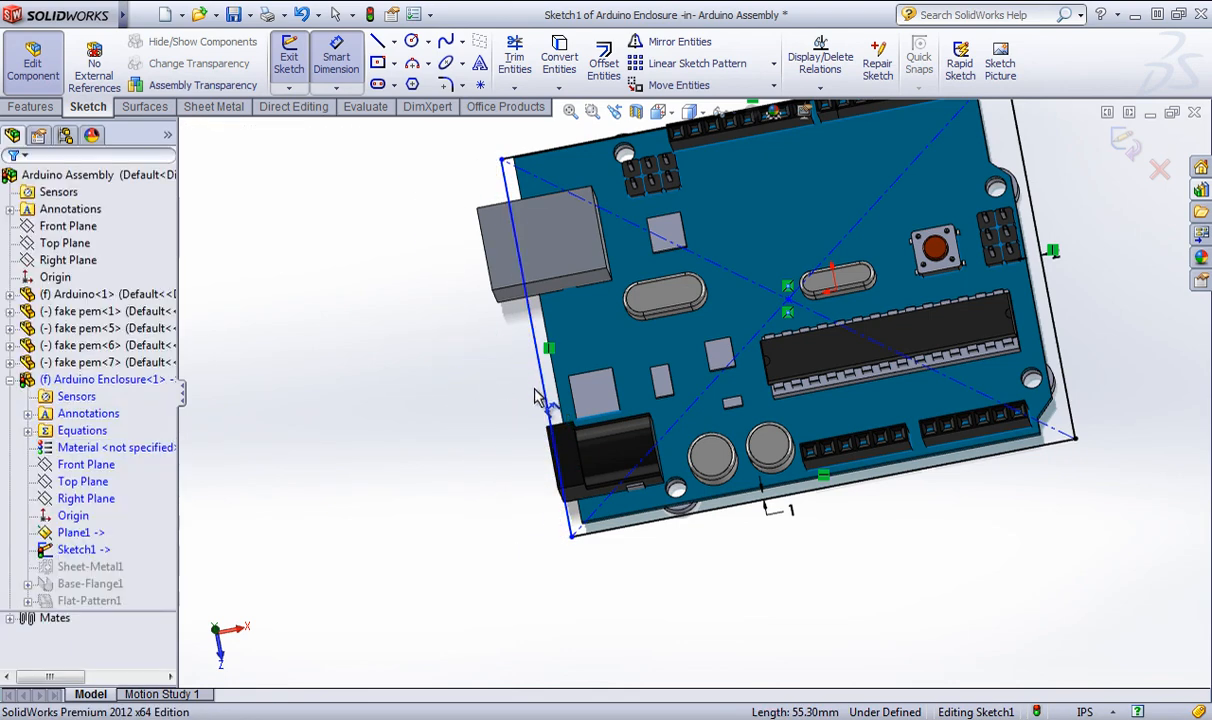
{"action": "right_click", "coordinate": [466, 384]}
{"action": "left_click", "coordinate": [517, 70]}
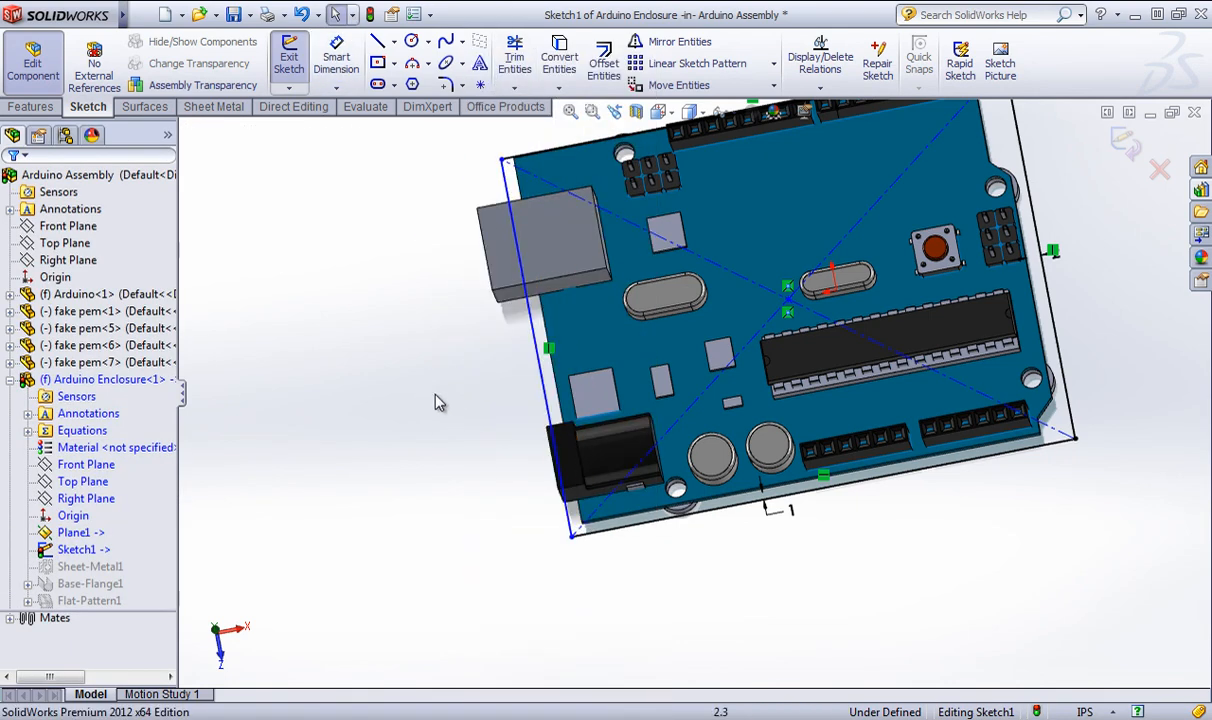
Dimension the freed rectangle line 0.6 mm from the power jack's outer edge and exit the sketch.
{"action": "middle_click_drag", "start_coordinate": [436, 401], "coordinate": [511, 403]}
{"action": "scroll", "coordinate": [578, 472], "scroll_direction": "down", "scroll_amount": 1}
{"action": "middle_click_drag", "start_coordinate": [578, 472], "coordinate": [542, 483]}
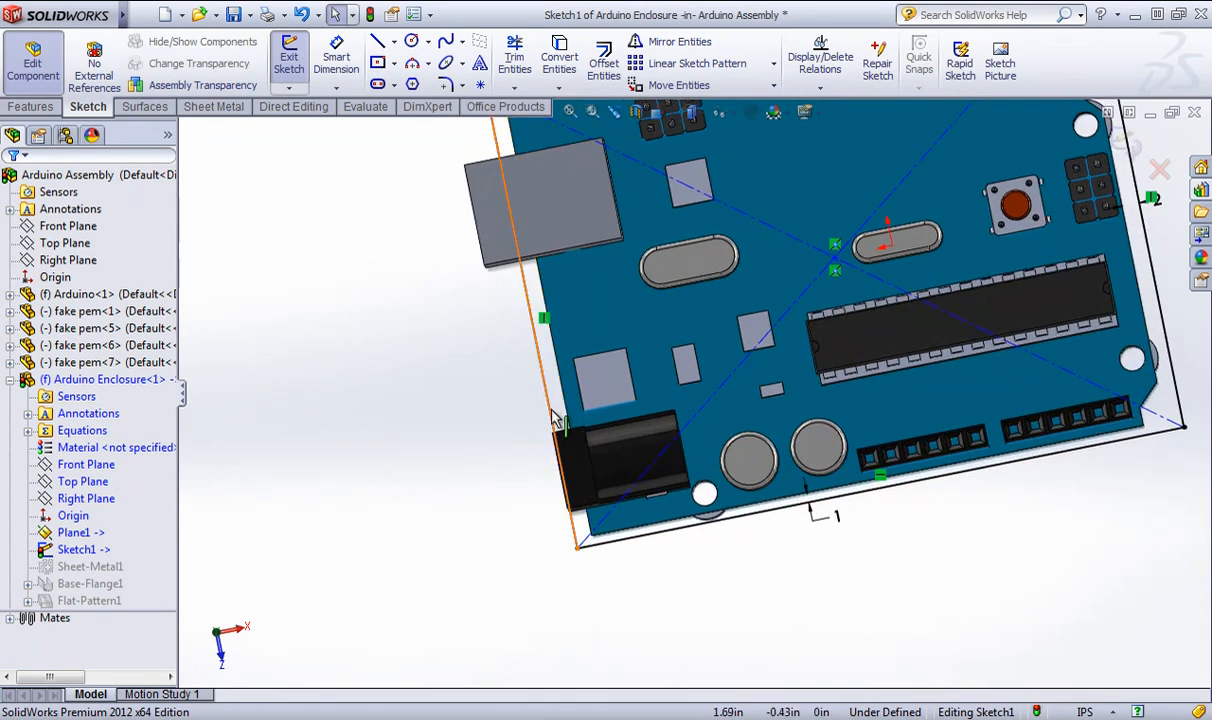
{"action": "left_click", "coordinate": [557, 460]}
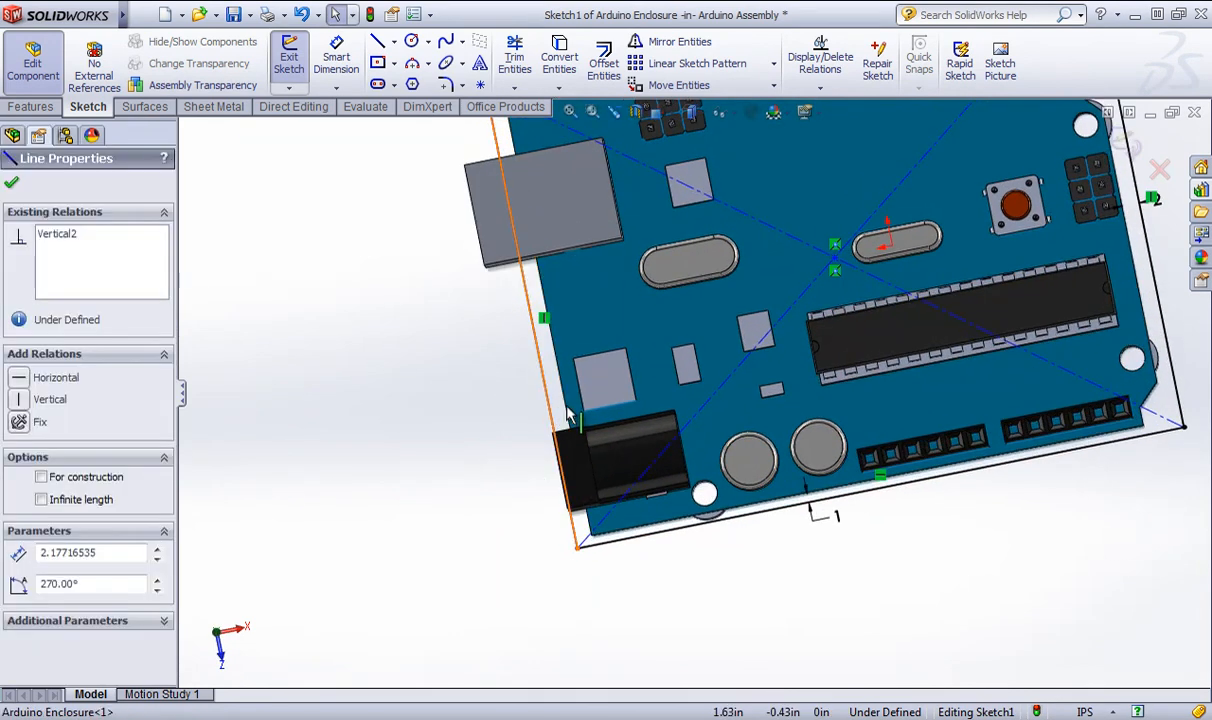
{"action": "left_click", "coordinate": [330, 55]}
{"action": "left_click", "coordinate": [567, 455]}
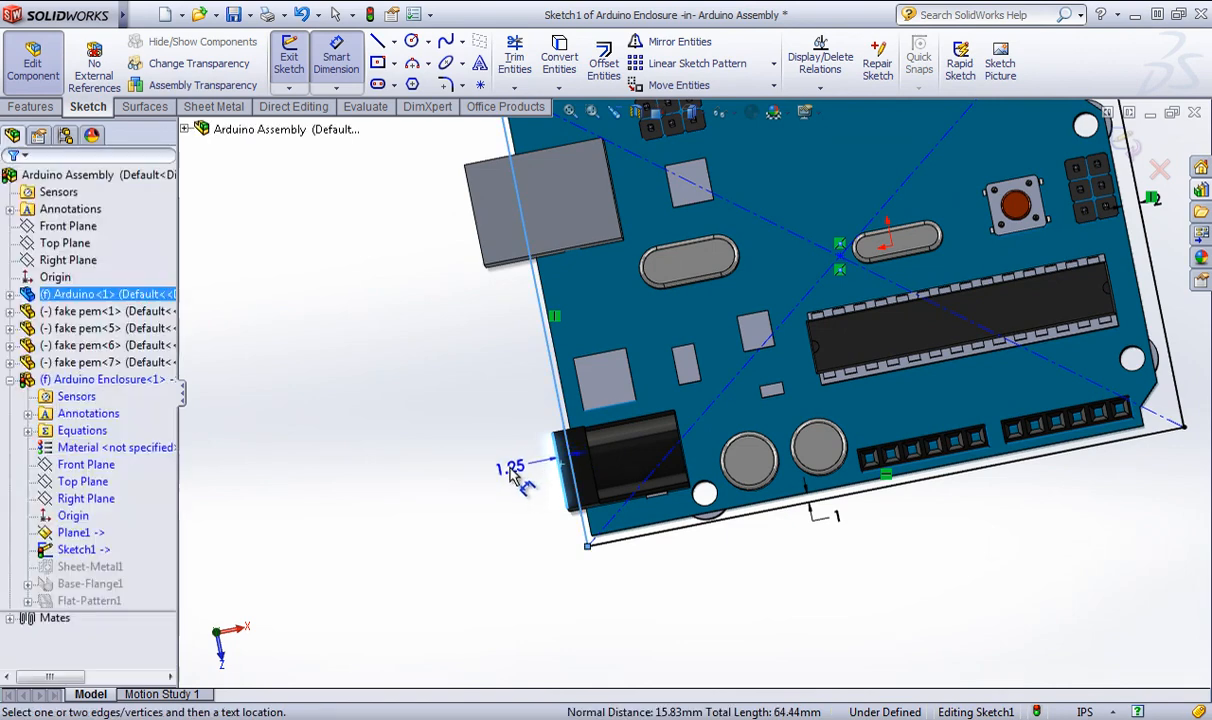
{"action": "left_click", "coordinate": [505, 464]}
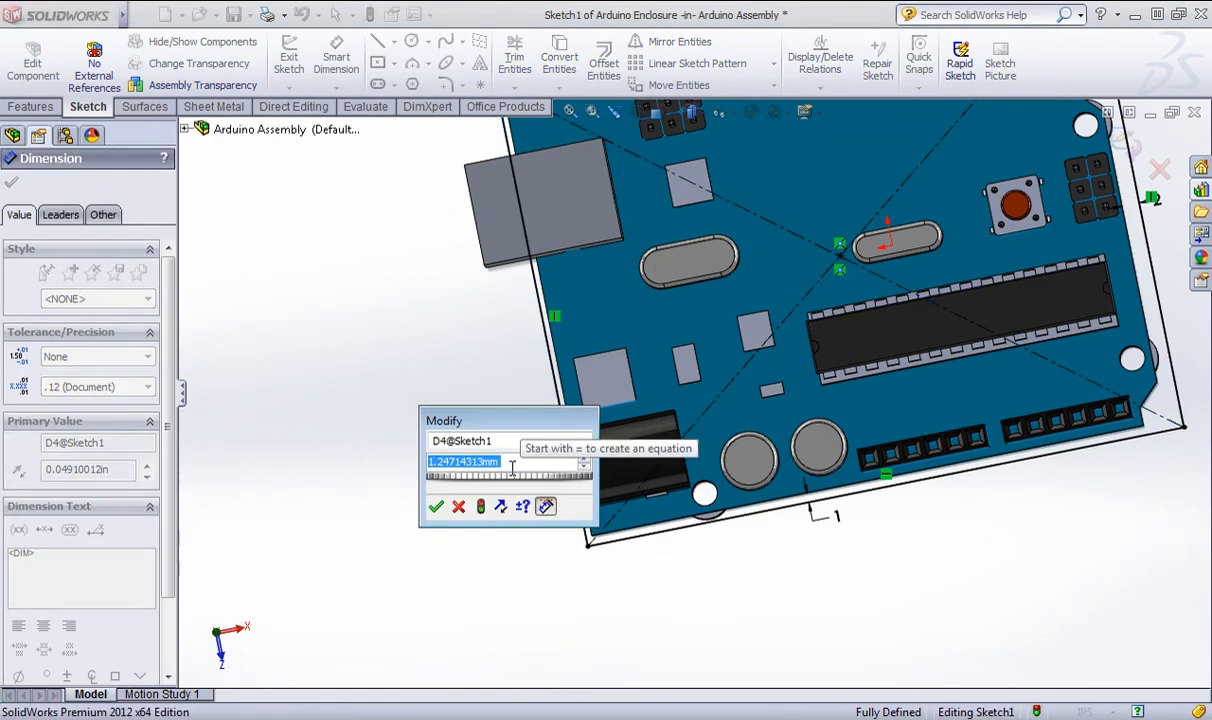
{"action": "type", "text": ".6"}
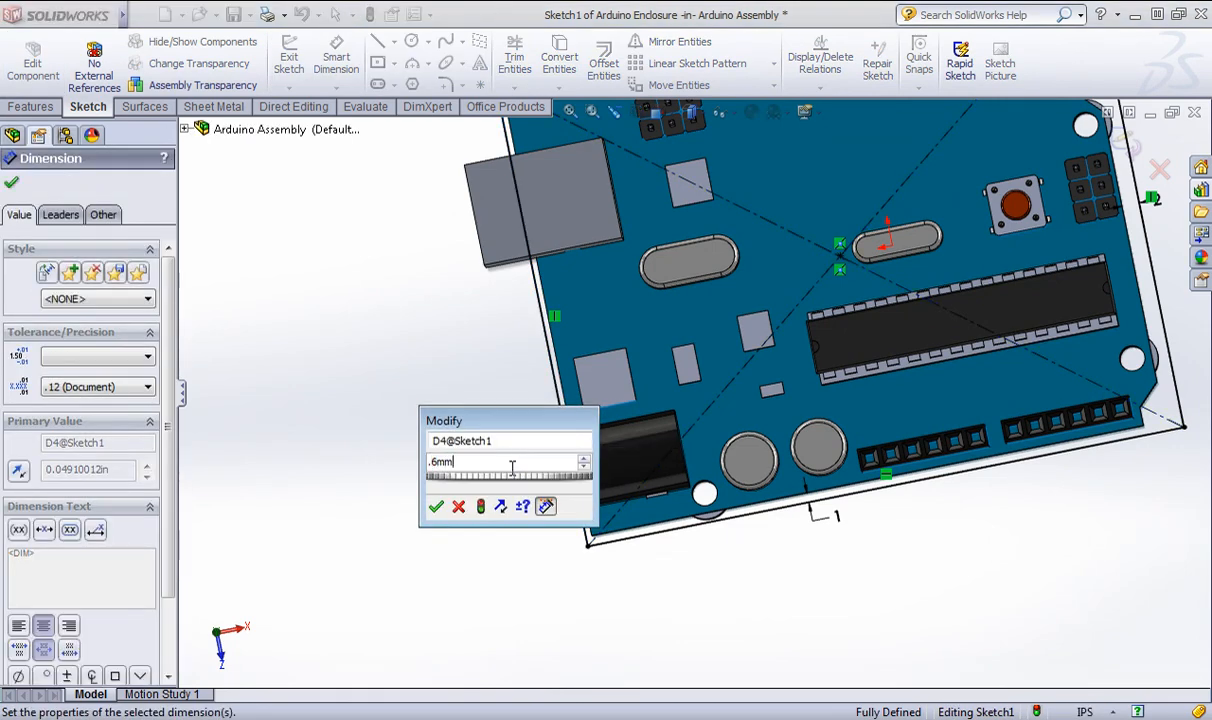
{"action": "key", "text": "Return"}
{"action": "left_click", "coordinate": [1139, 135]}
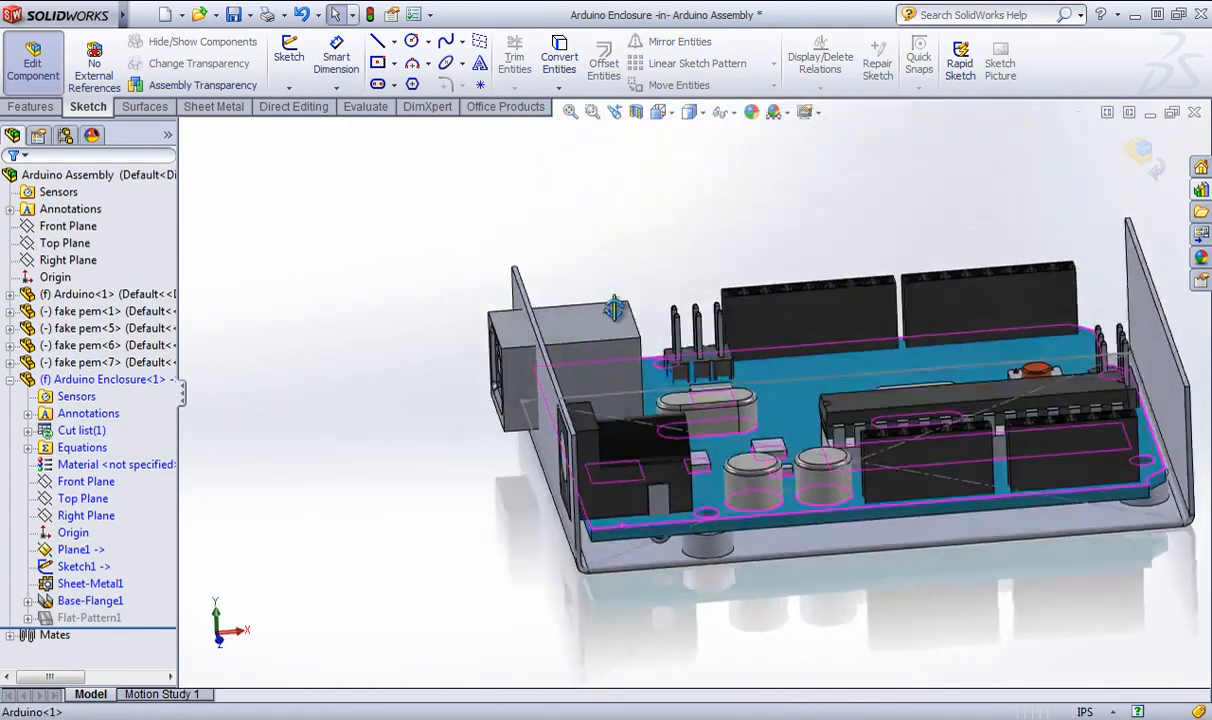
Examine how the enclosure's upright wall fits around the USB connector and power jack.
{"action": "middle_click_drag", "start_coordinate": [614, 308], "coordinate": [606, 265]}
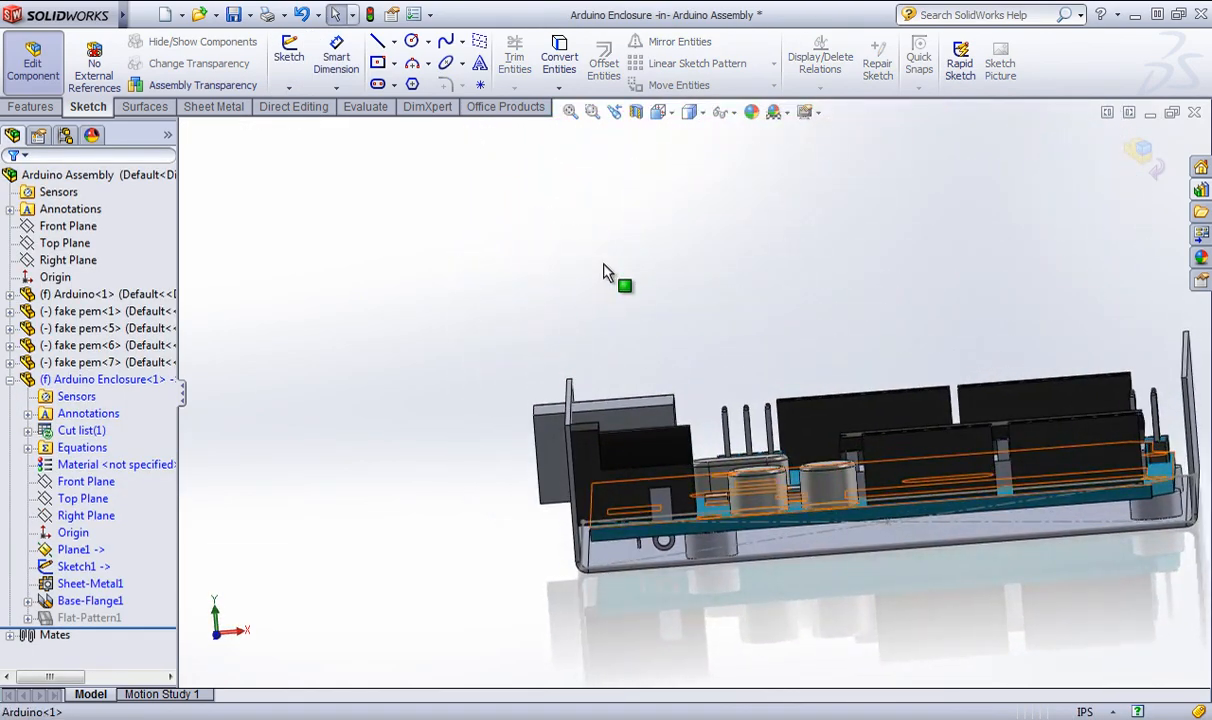
{"action": "scroll", "coordinate": [596, 424], "scroll_direction": "down", "scroll_amount": 4}
{"action": "mouse_move", "coordinate": [601, 389]}
{"action": "middle_mouse_down"}
{"action": "mouse_move", "coordinate": [609, 376]}
{"action": "mouse_move", "coordinate": [606, 387]}
{"action": "middle_mouse_up"}
{"action": "middle_click_drag", "start_coordinate": [566, 346], "coordinate": [716, 420]}
{"action": "scroll", "coordinate": [716, 420], "scroll_direction": "up", "scroll_amount": 3}
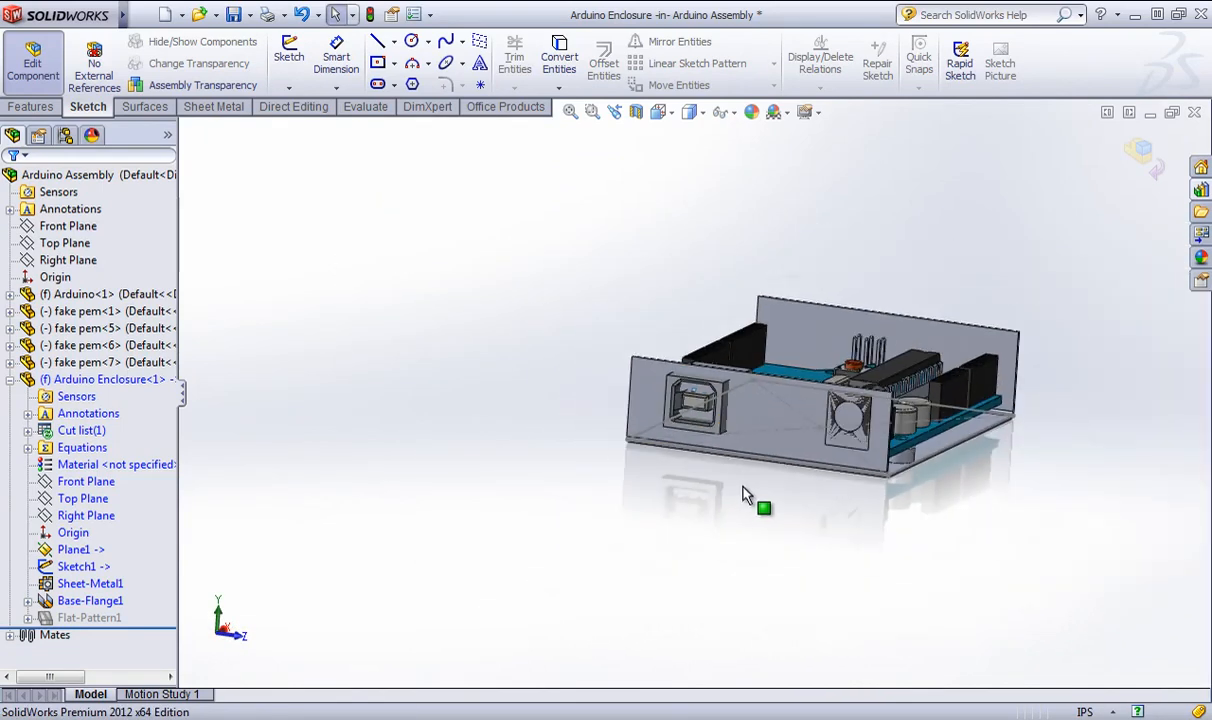
{"action": "middle_click_drag", "start_coordinate": [652, 468], "coordinate": [695, 474]}
{"action": "scroll", "coordinate": [995, 295], "scroll_direction": "down", "scroll_amount": 3}
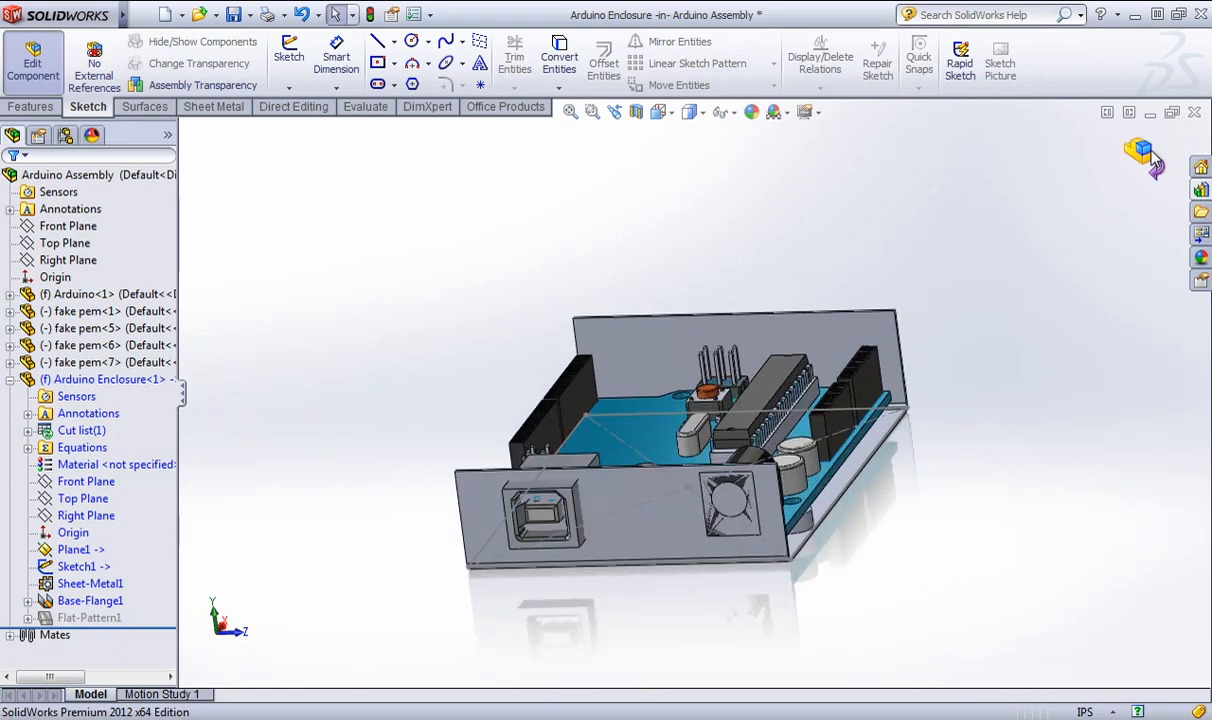
{"action": "middle_click_drag", "start_coordinate": [1110, 222], "coordinate": [477, 165]}
Round the upper corners of both upright flanges with a fillet-type Break Corner of 4 mm radius.
{"action": "left_click", "coordinate": [212, 107]}
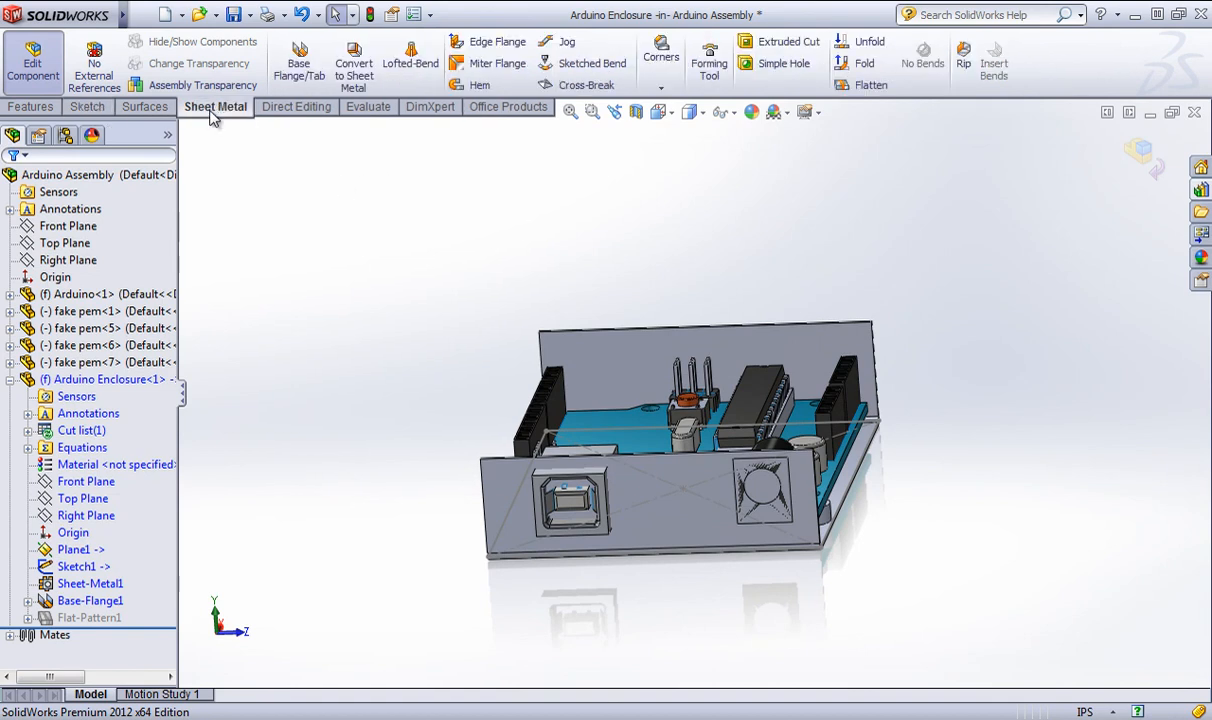
{"action": "left_click", "coordinate": [661, 88]}
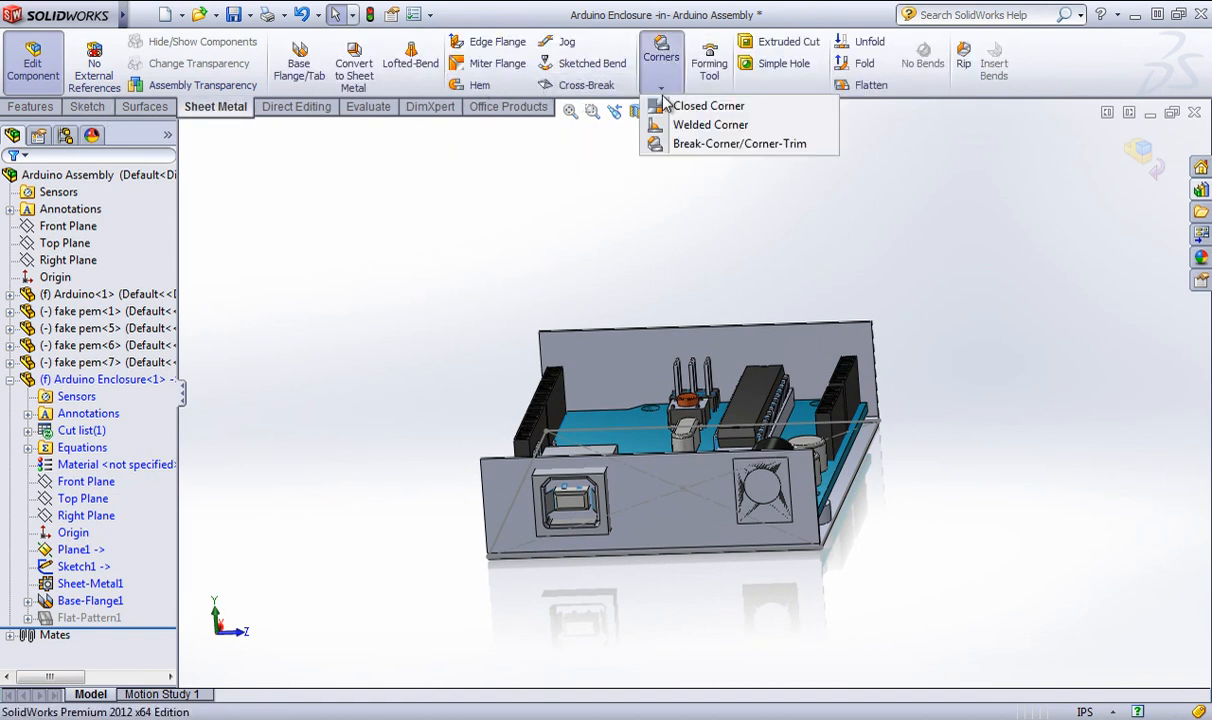
{"action": "left_click", "coordinate": [679, 145]}
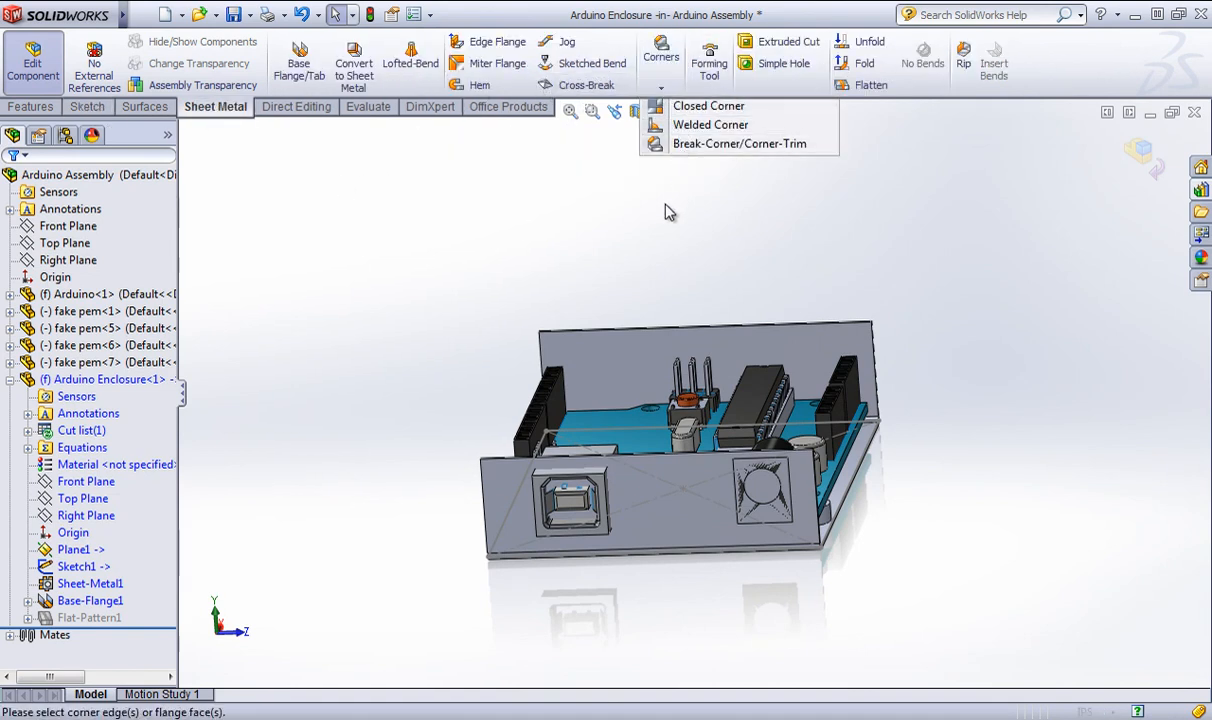
{"action": "left_click", "coordinate": [511, 494]}
{"action": "middle_click_drag", "start_coordinate": [524, 498], "coordinate": [552, 336]}
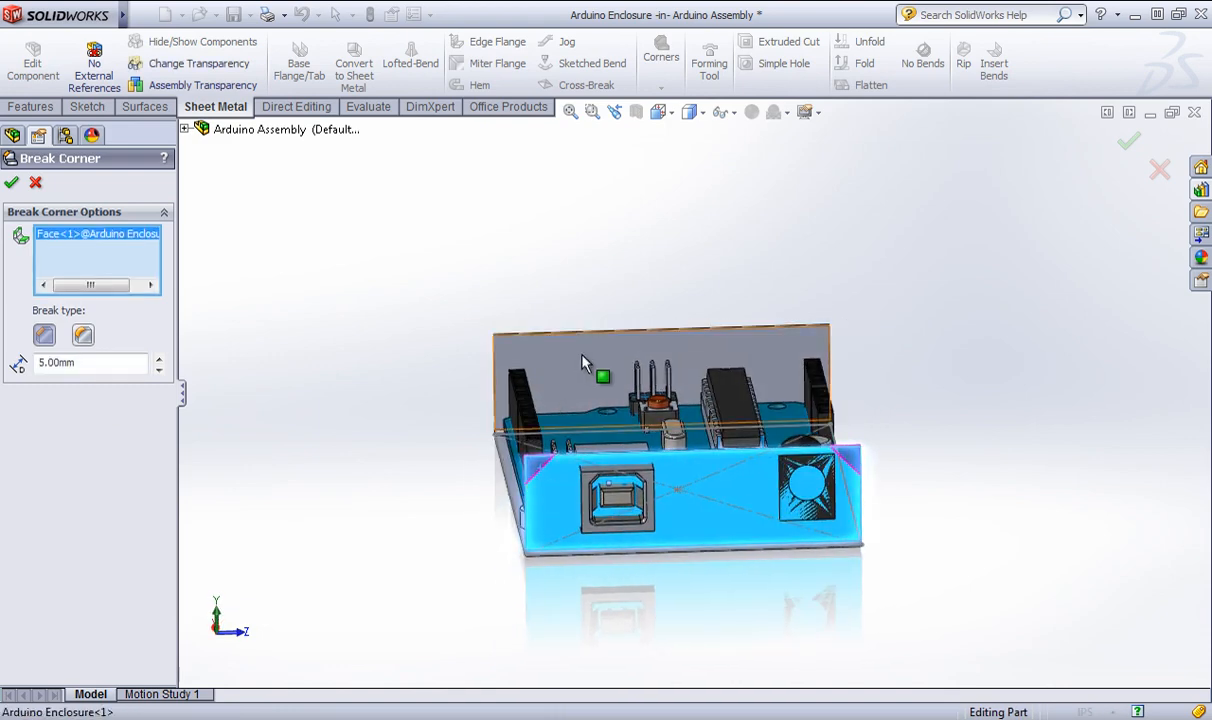
{"action": "left_click", "coordinate": [552, 336]}
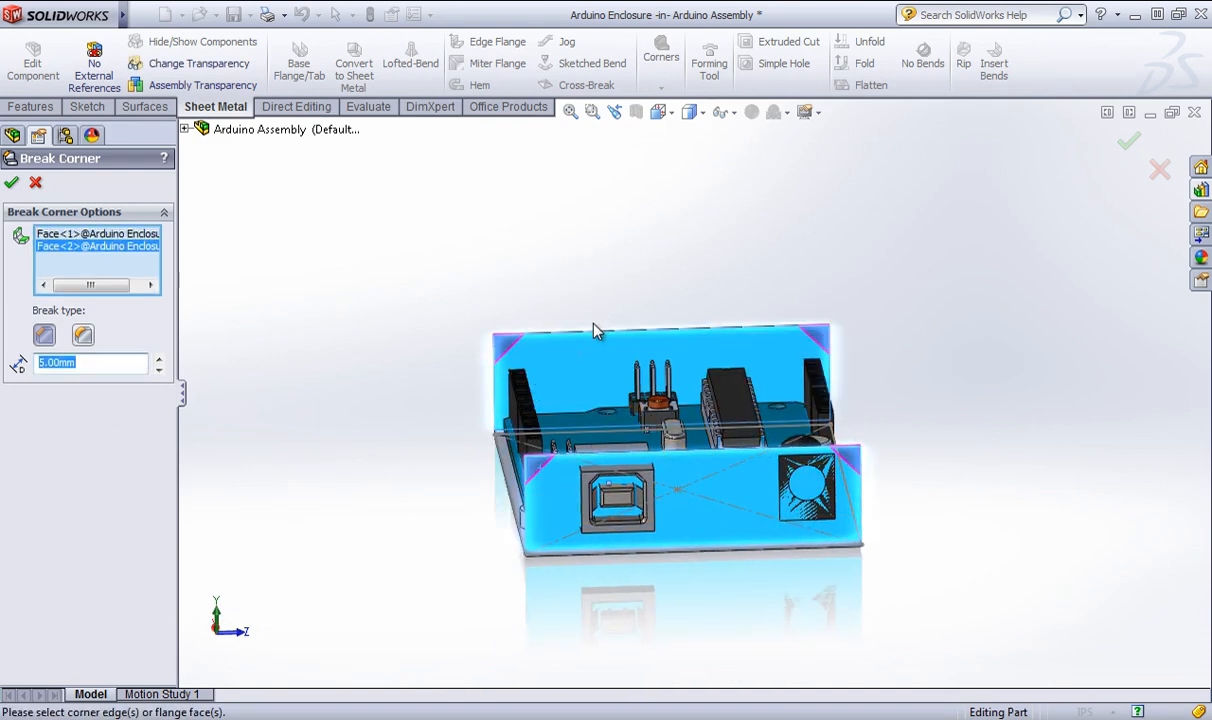
{"action": "left_click", "coordinate": [83, 337]}
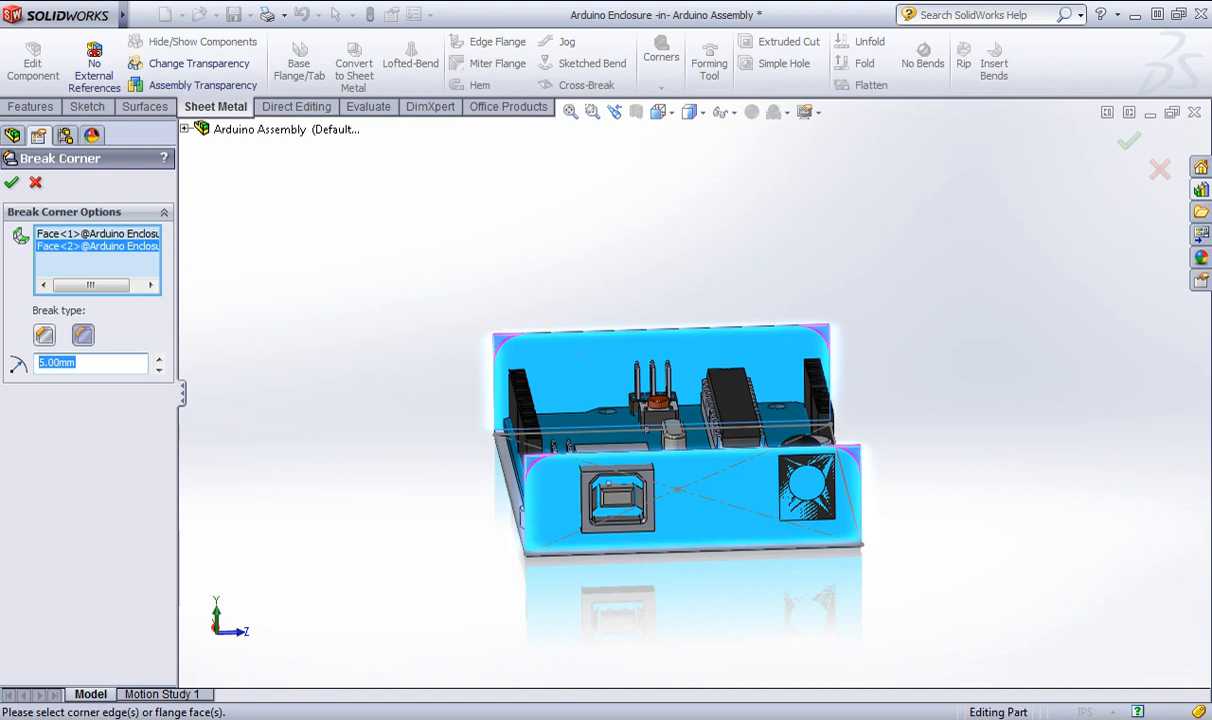
{"action": "type", "text": "4,,"}
{"action": "key", "text": "Return"}
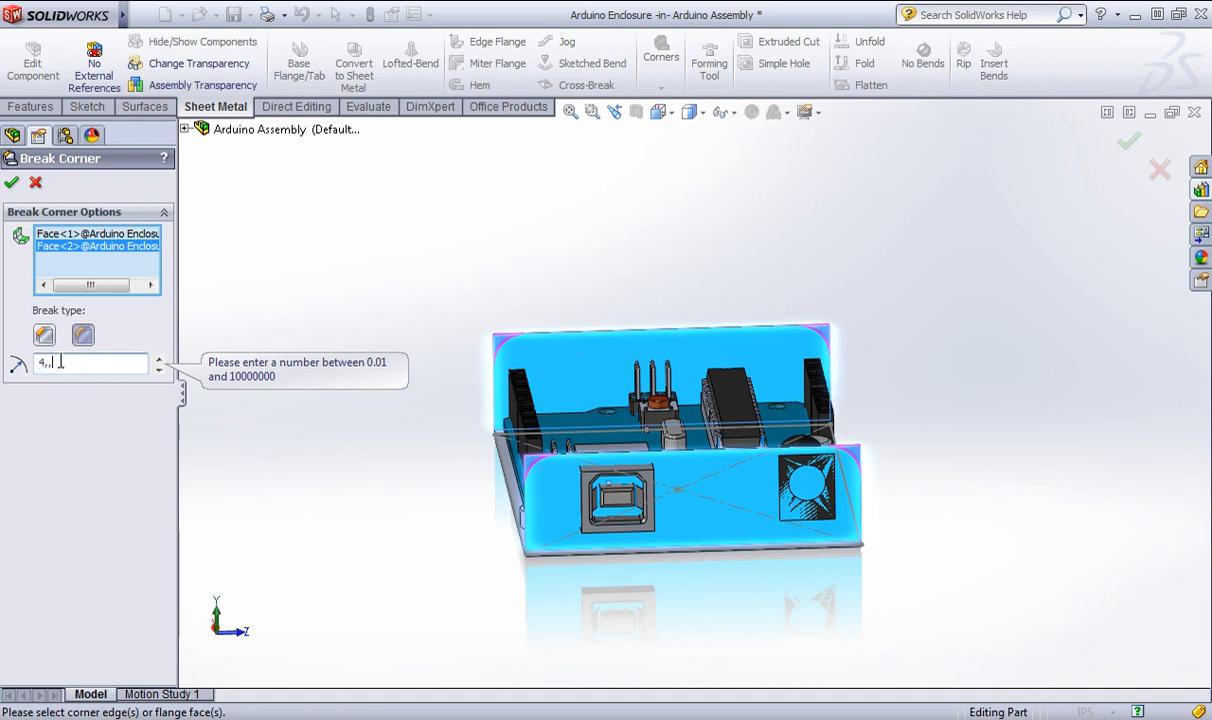
{"action": "type", "text": "4mm"}
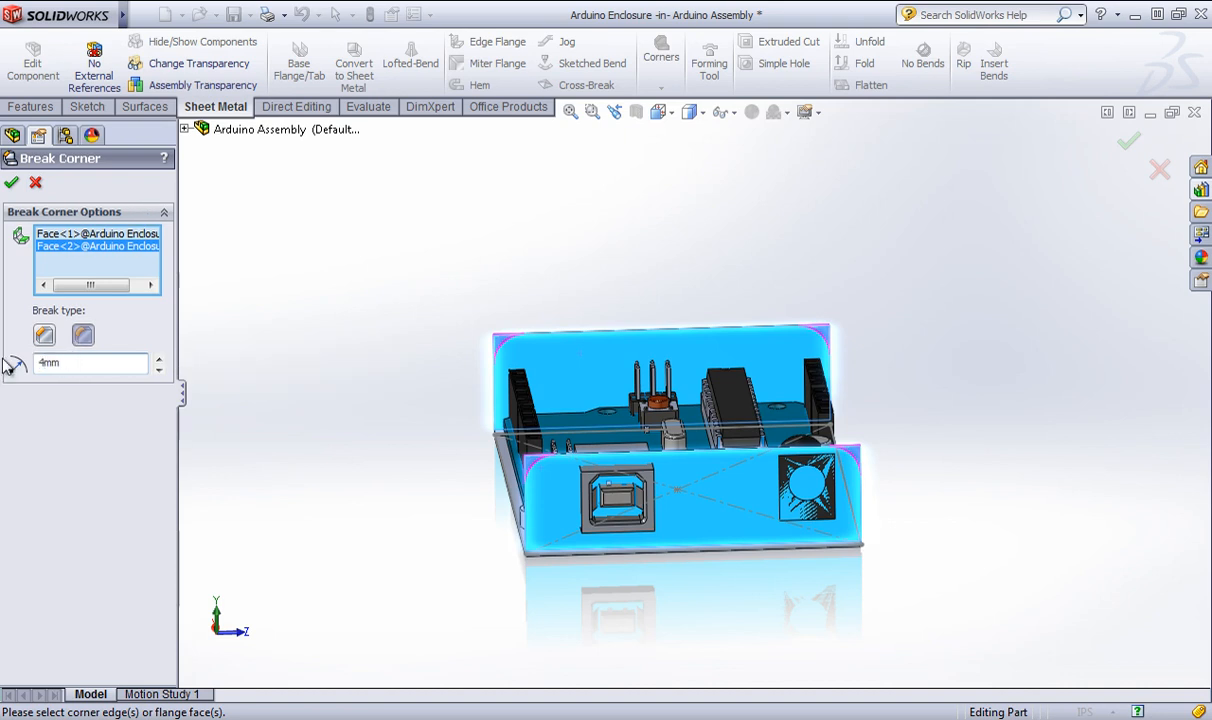
{"action": "left_click", "coordinate": [16, 181]}
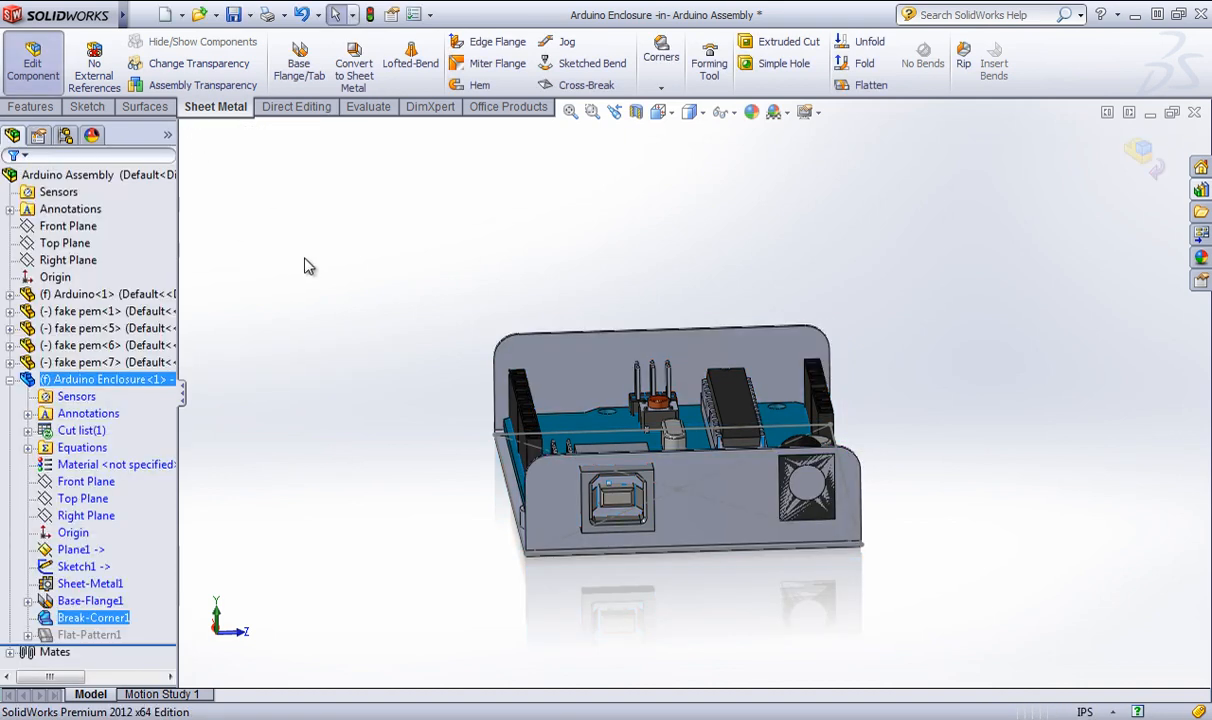
Try to apply a painted car appearance to the enclosure wall while editing the part in the assembly.
{"action": "left_click", "coordinate": [1192, 256]}
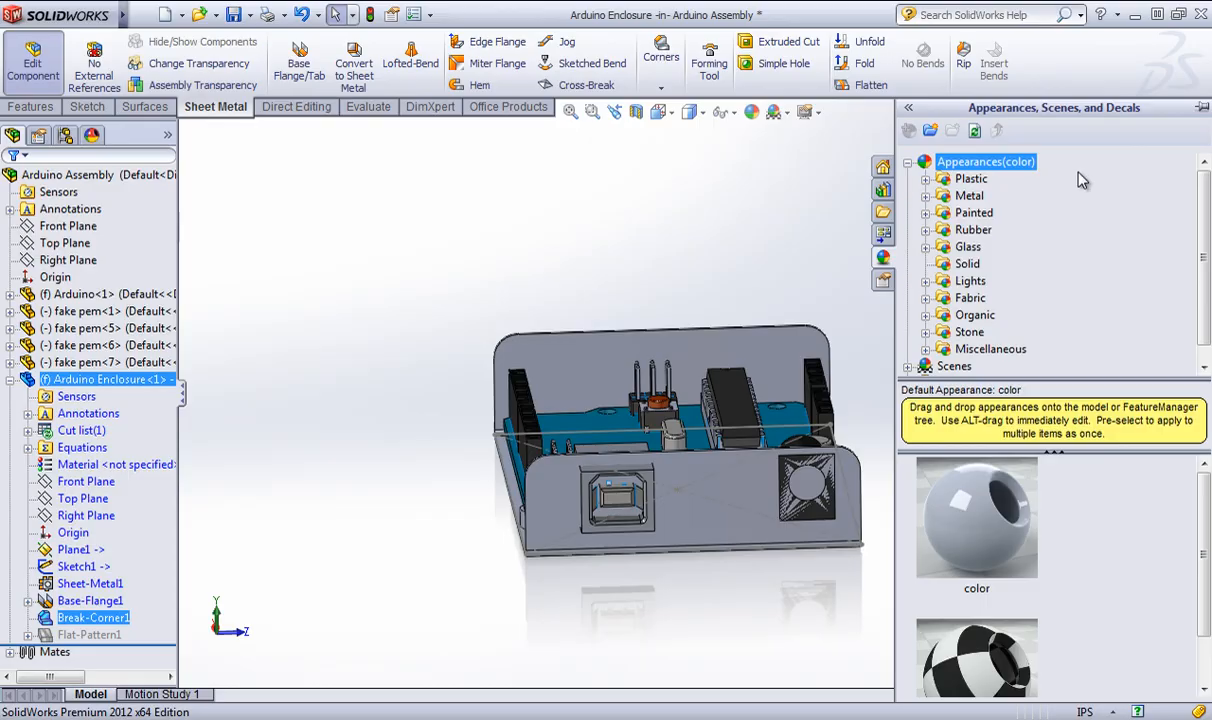
{"action": "left_click", "coordinate": [926, 214]}
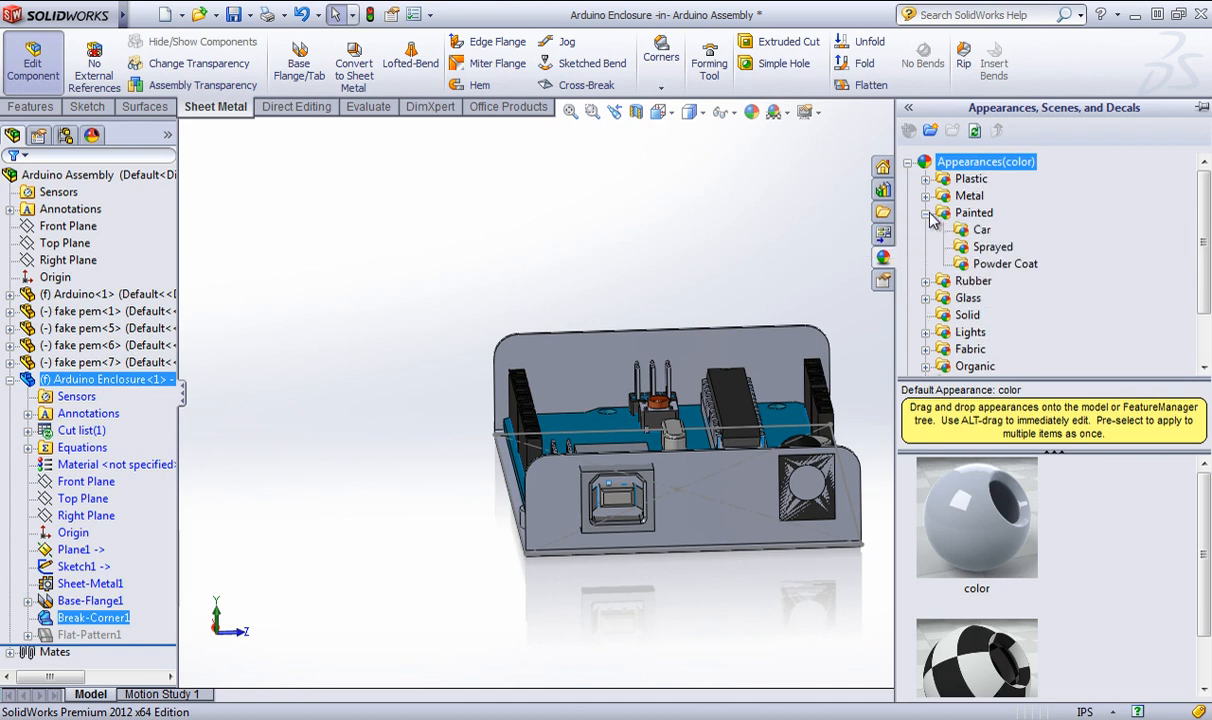
{"action": "left_click", "coordinate": [979, 230]}
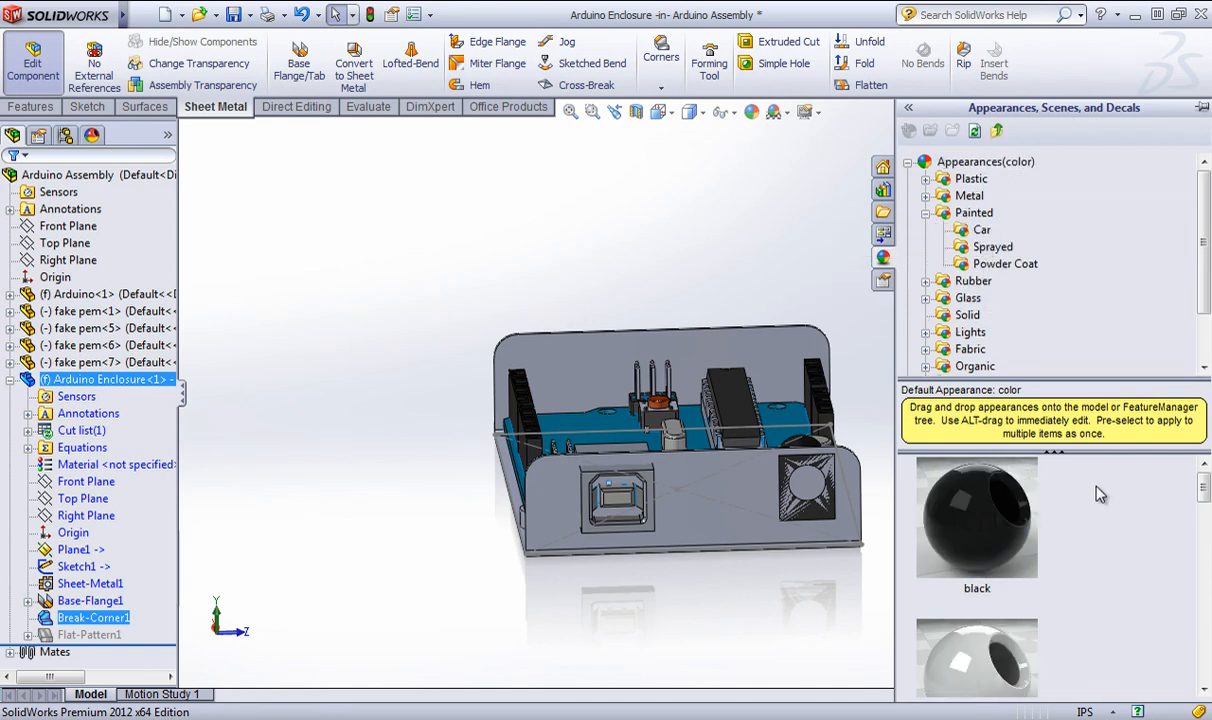
{"action": "scroll", "coordinate": [1100, 494], "scroll_direction": "down", "scroll_amount": 6}
{"action": "left_click_drag", "start_coordinate": [975, 525], "coordinate": [688, 497]}
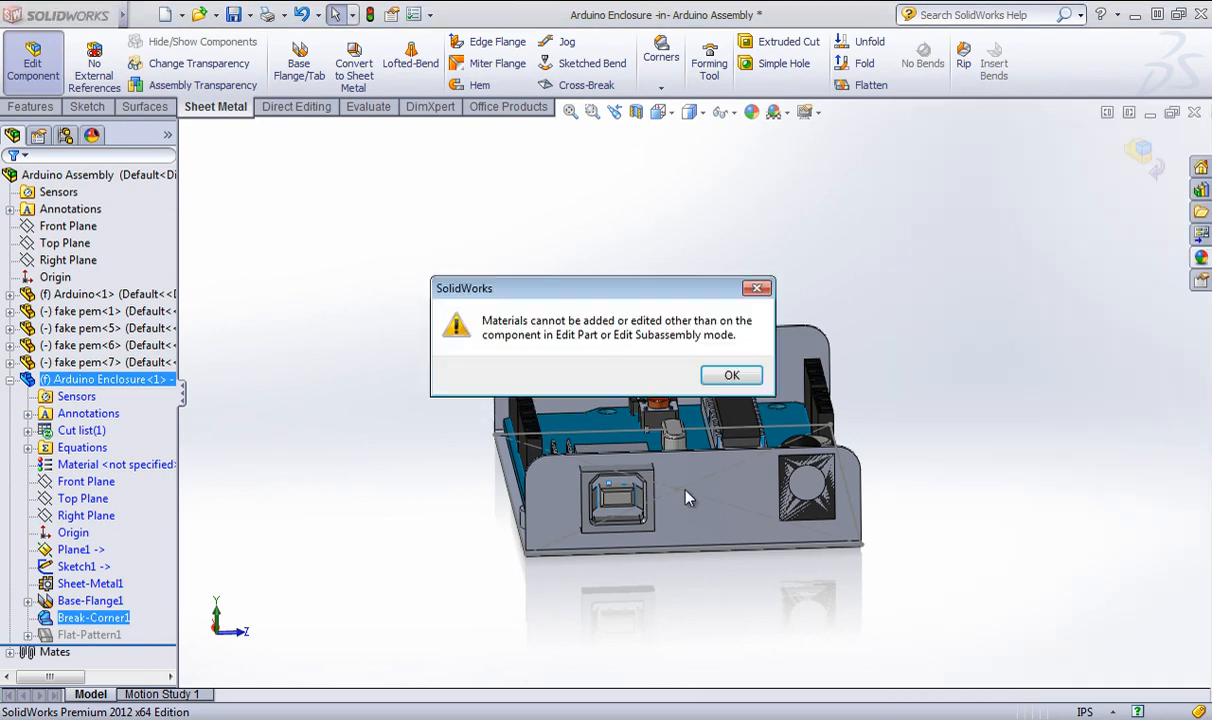
{"action": "left_click", "coordinate": [728, 377]}
Leave in-context editing and open the Arduino Enclosure part in its own window.
{"action": "left_click", "coordinate": [1145, 155]}
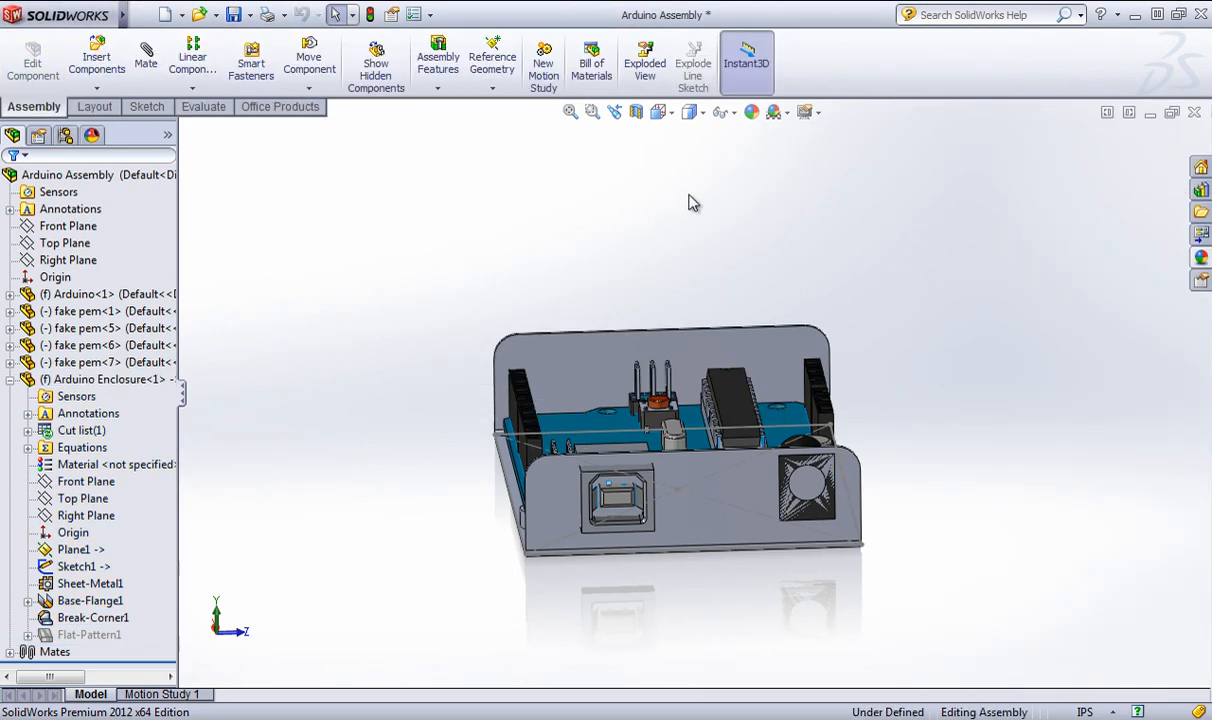
{"action": "right_click", "coordinate": [85, 380]}
{"action": "left_click", "coordinate": [97, 289]}
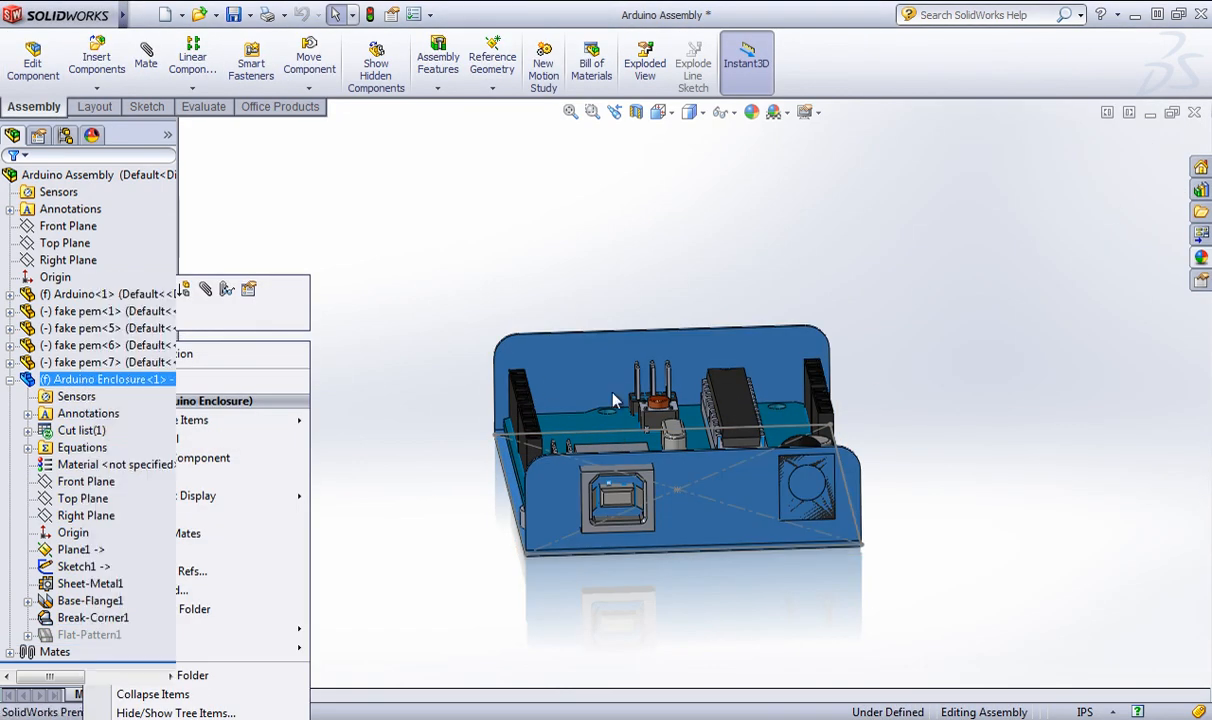
Apply the gloss blue car paint appearance to the whole Arduino Enclosure part.
{"action": "left_click", "coordinate": [1201, 257]}
{"action": "left_click_drag", "start_coordinate": [987, 568], "coordinate": [820, 355]}
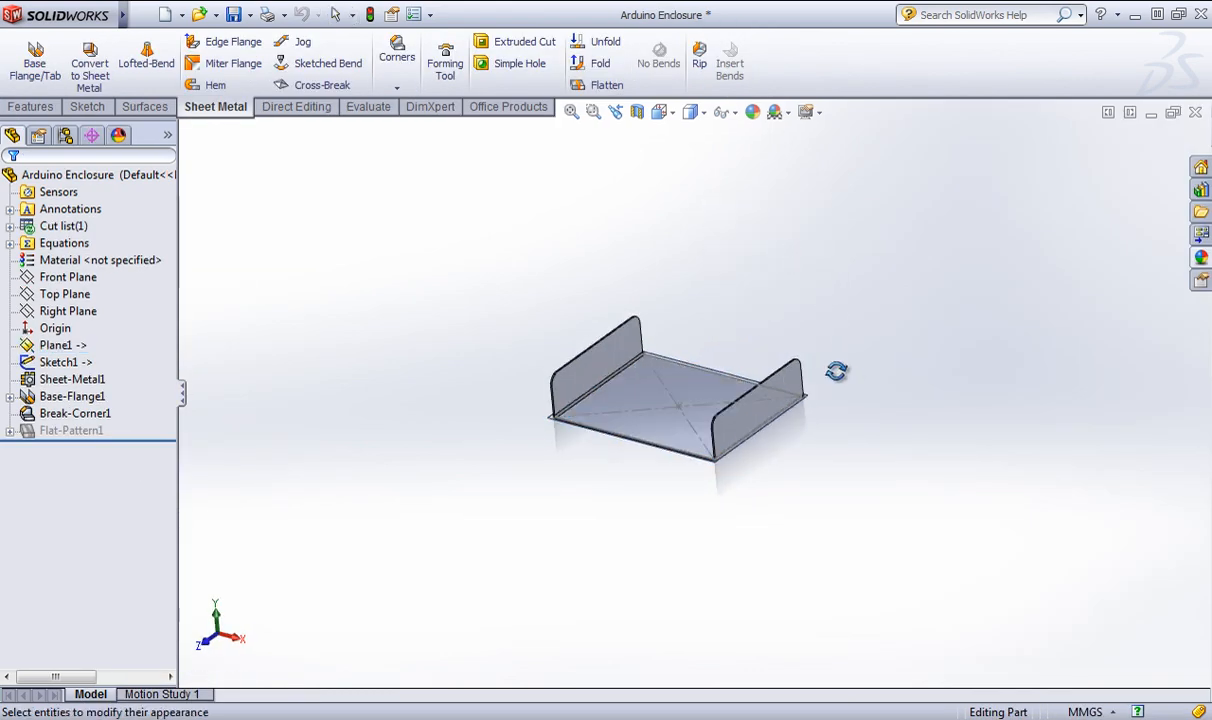
{"action": "middle_click_drag", "start_coordinate": [836, 371], "coordinate": [1036, 325]}
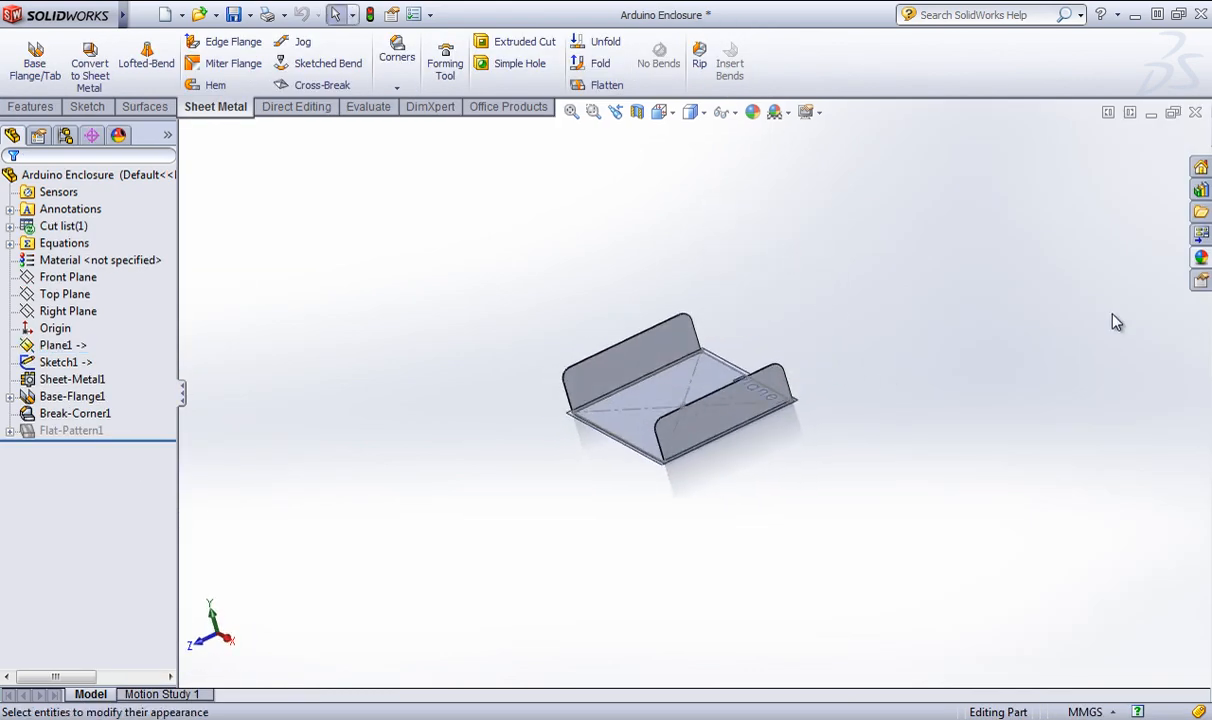
{"action": "left_click", "coordinate": [168, 138]}
{"action": "left_click", "coordinate": [1201, 257]}
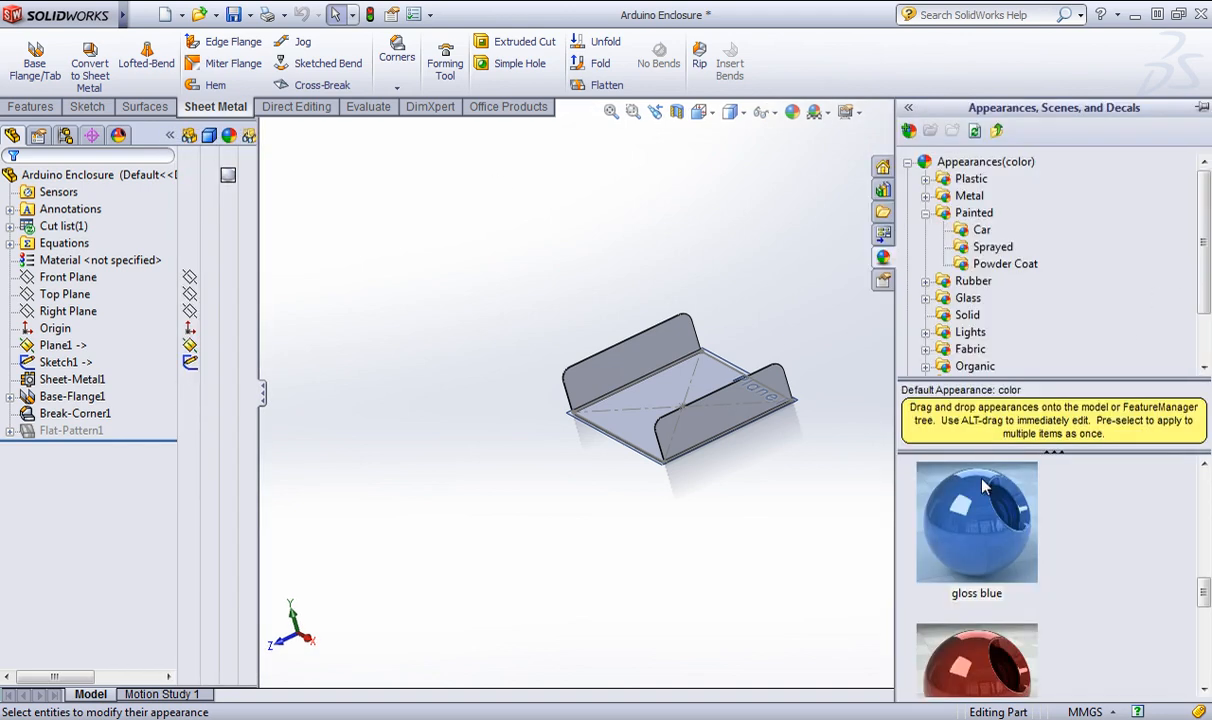
{"action": "left_click_drag", "start_coordinate": [985, 487], "coordinate": [716, 410]}
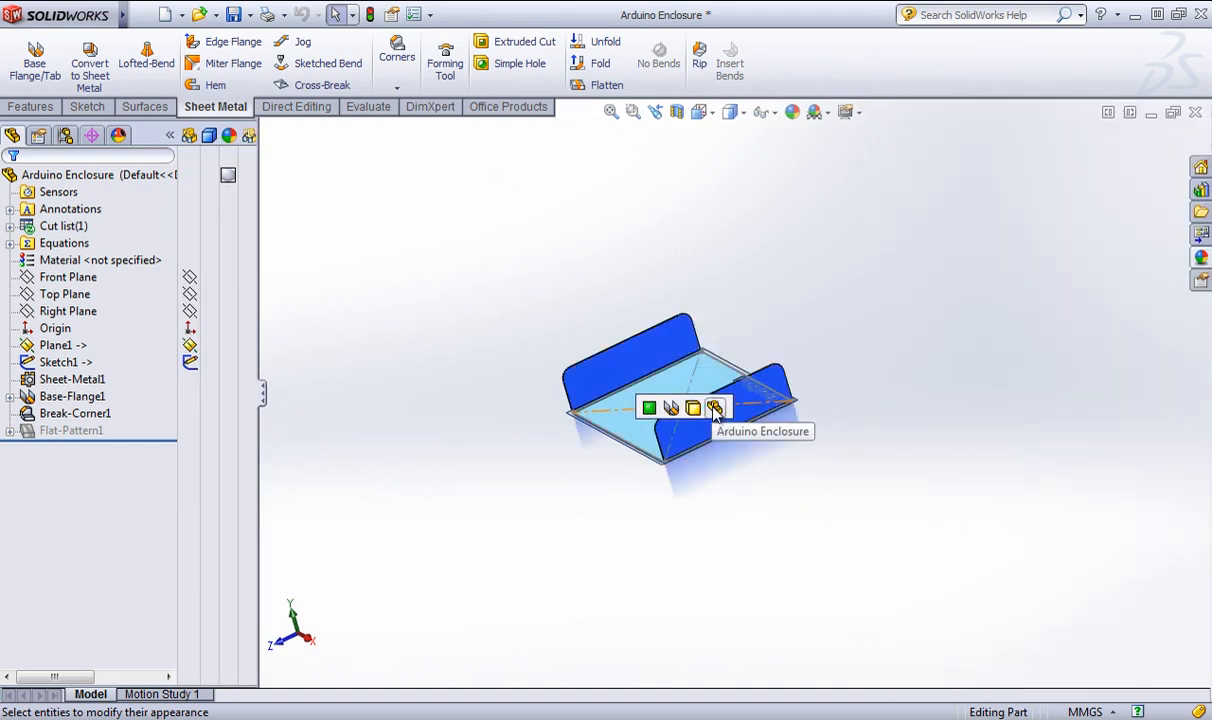
{"action": "left_click", "coordinate": [714, 408]}
{"action": "middle_click_drag", "start_coordinate": [848, 284], "coordinate": [822, 276]}
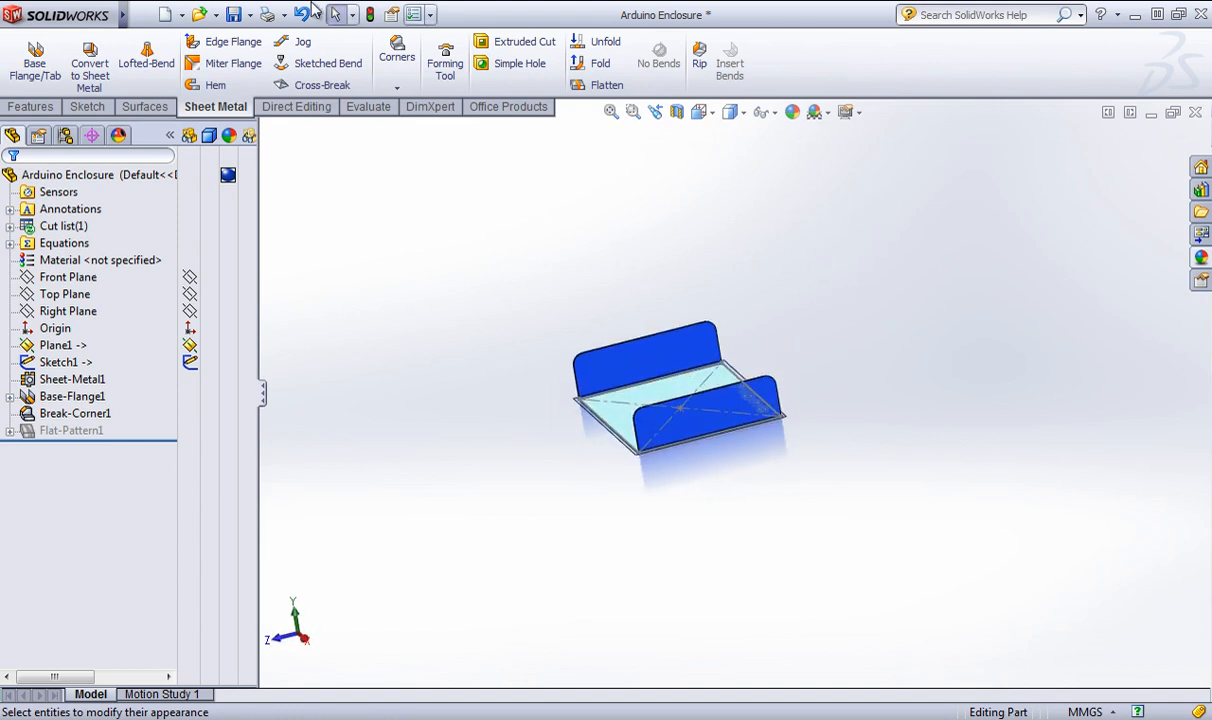
Switch back to the Arduino Assembly document.
{"action": "mouse_move", "coordinate": [143, 18]}
{"action": "left_click", "coordinate": [332, 15]}
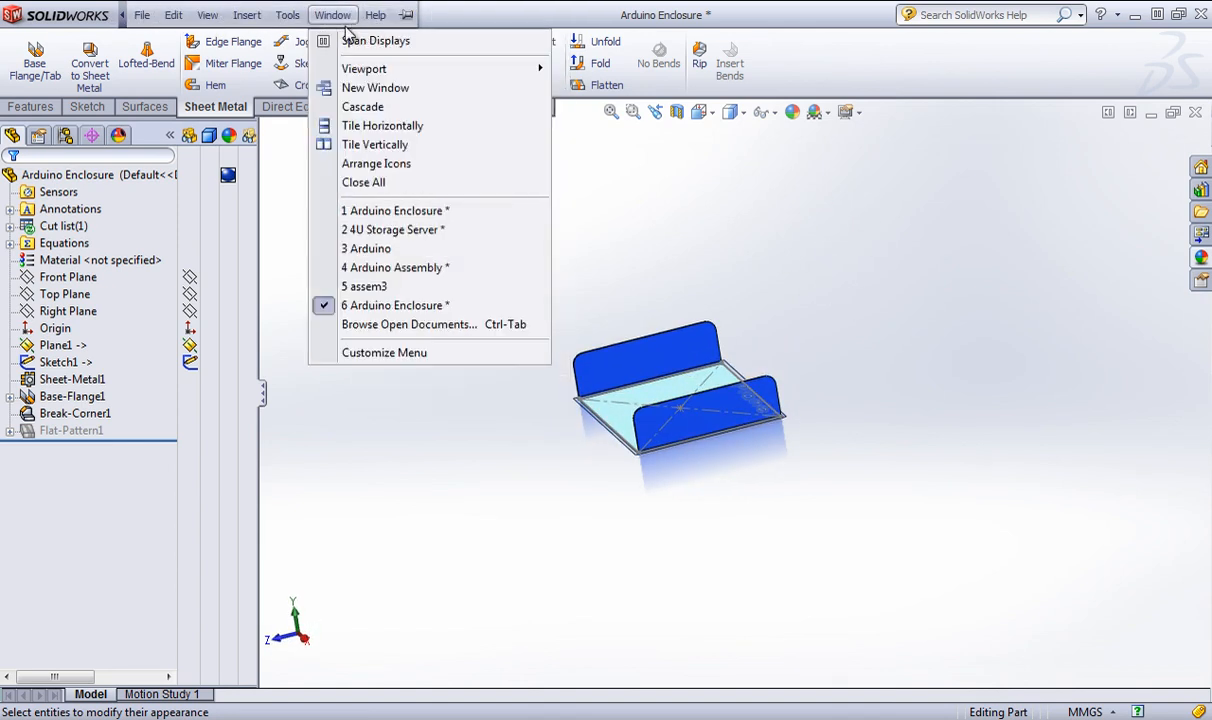
{"action": "left_click", "coordinate": [392, 268]}
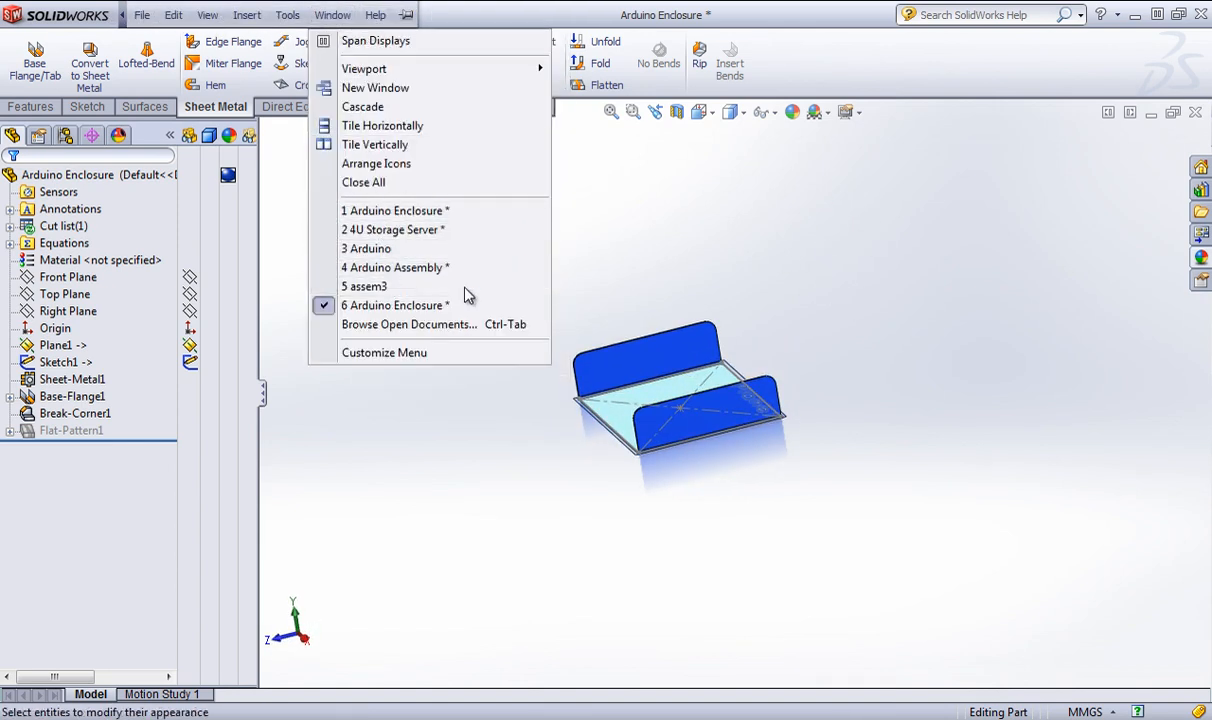
Examine how the board, its mounting standoffs and the enclosure's open side edges line up along the pin header side.
{"action": "middle_click_drag", "start_coordinate": [497, 247], "coordinate": [588, 376]}
{"action": "scroll", "coordinate": [558, 505], "scroll_direction": "down", "scroll_amount": 3}
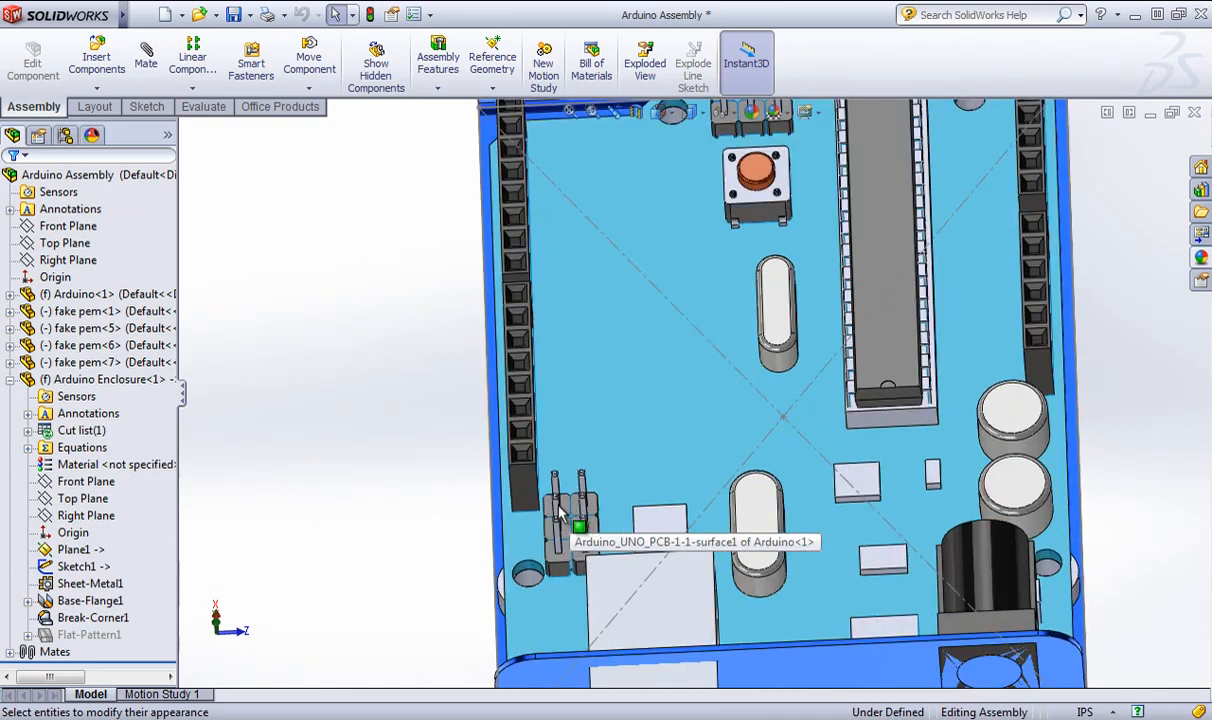
{"action": "middle_click_drag", "start_coordinate": [560, 513], "coordinate": [553, 626]}
{"action": "scroll", "coordinate": [532, 505], "scroll_direction": "up", "scroll_amount": 2}
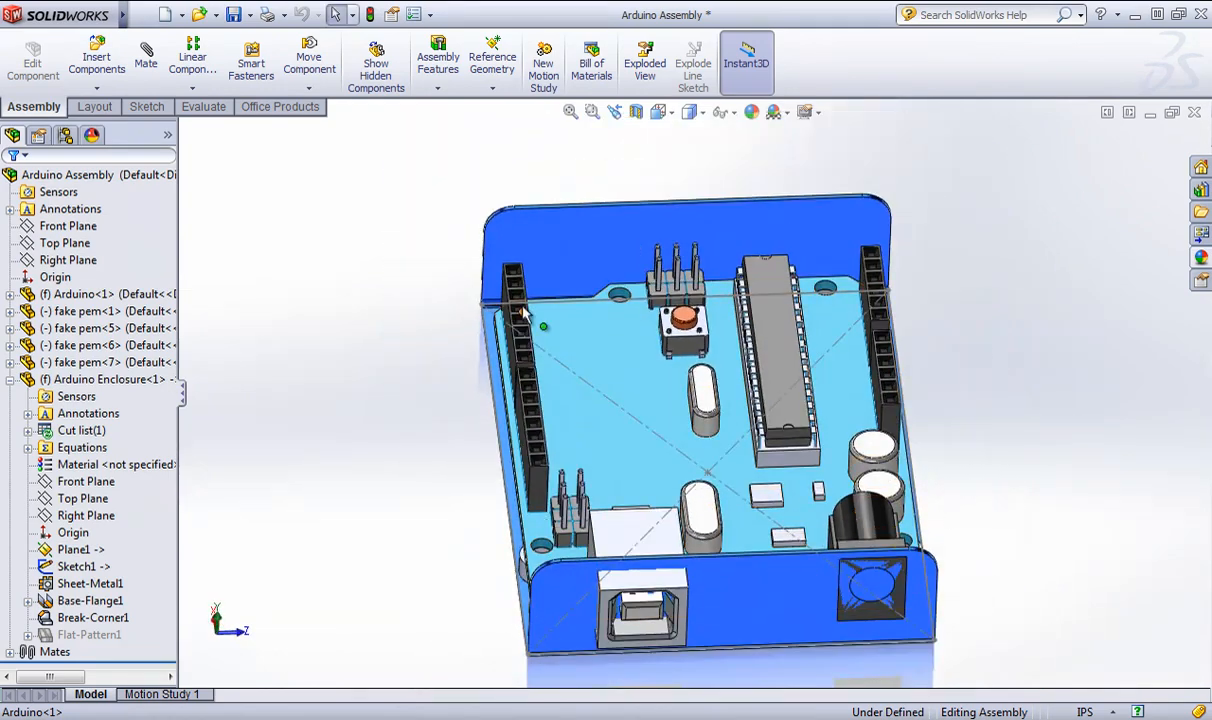
{"action": "middle_click_drag", "start_coordinate": [500, 308], "coordinate": [502, 280]}
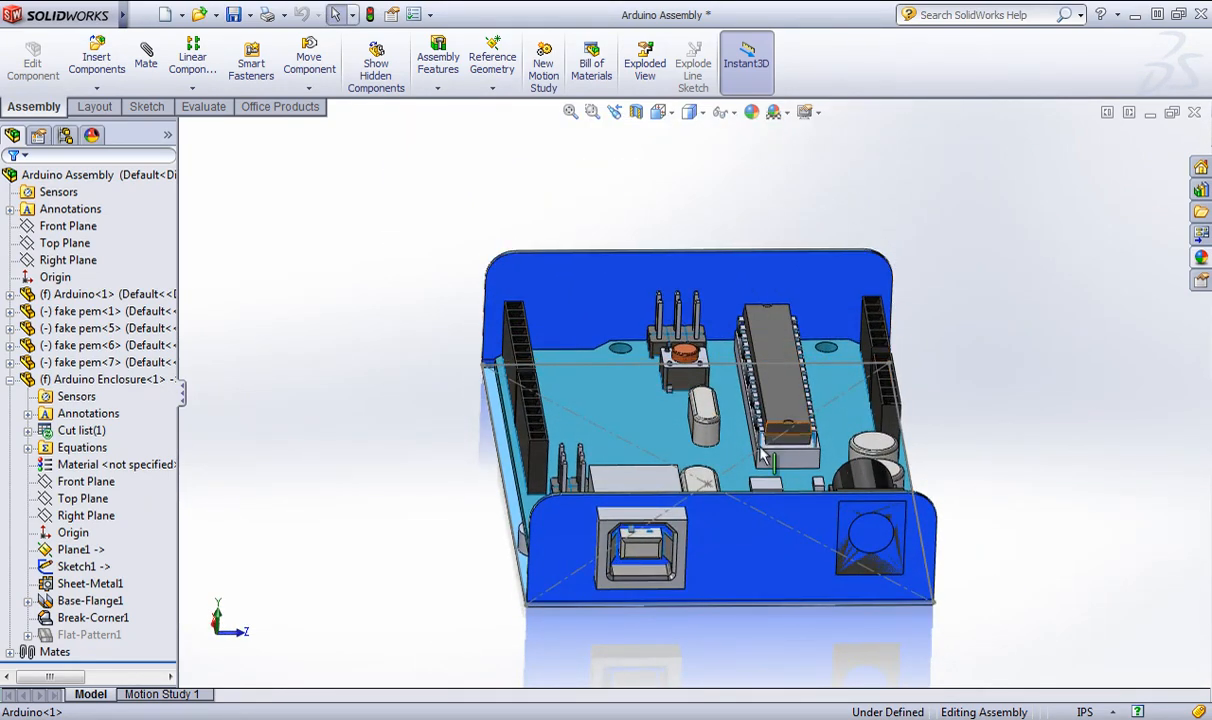
{"action": "scroll", "coordinate": [557, 414], "scroll_direction": "down", "scroll_amount": 5}
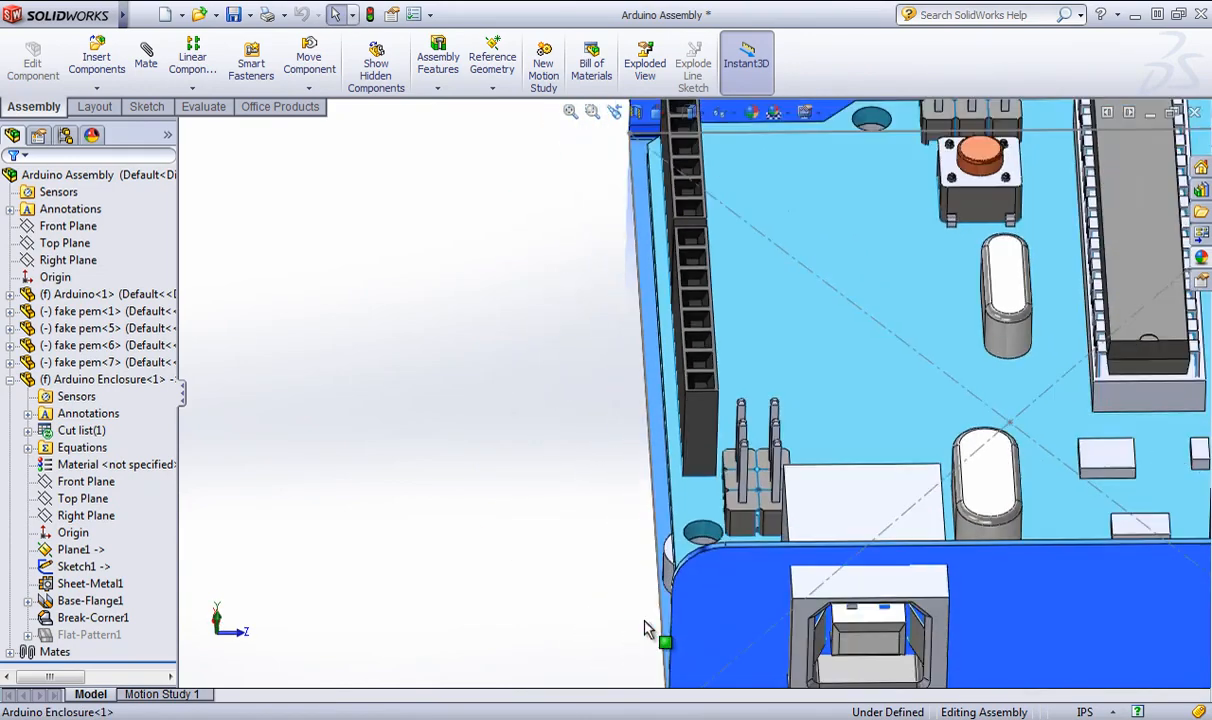
{"action": "middle_click_drag", "start_coordinate": [655, 560], "coordinate": [649, 649]}
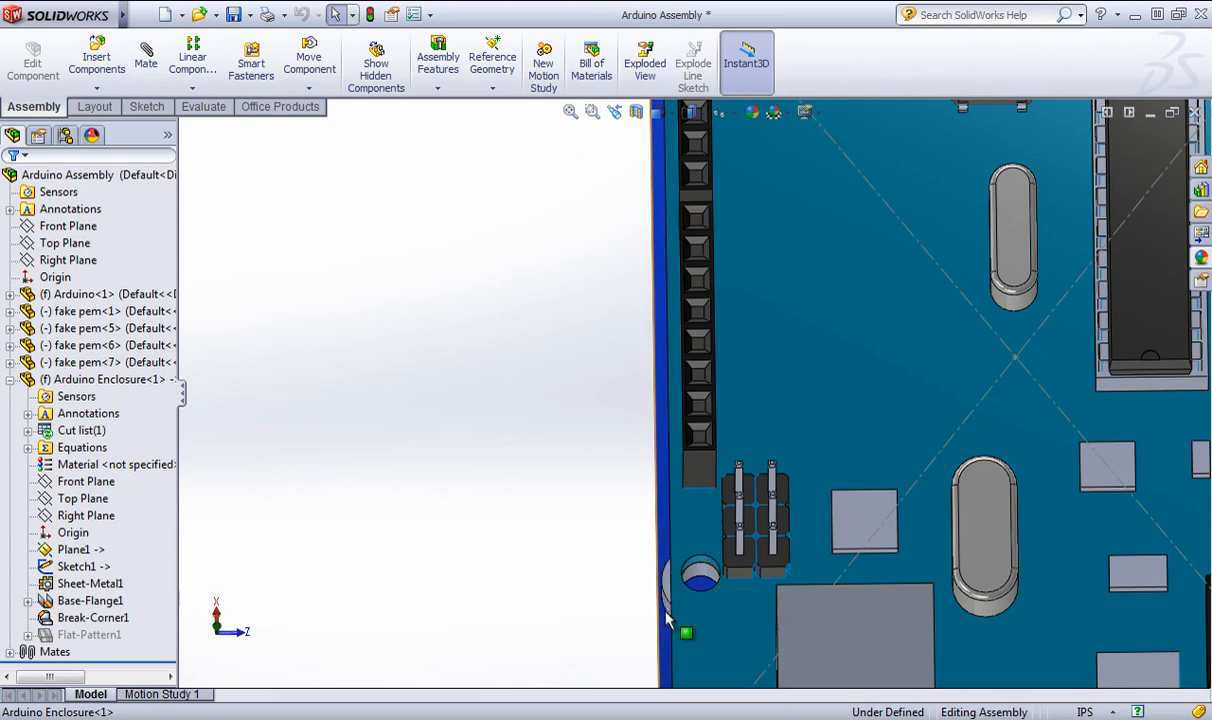
{"action": "scroll", "coordinate": [690, 565], "scroll_direction": "up", "scroll_amount": 10}
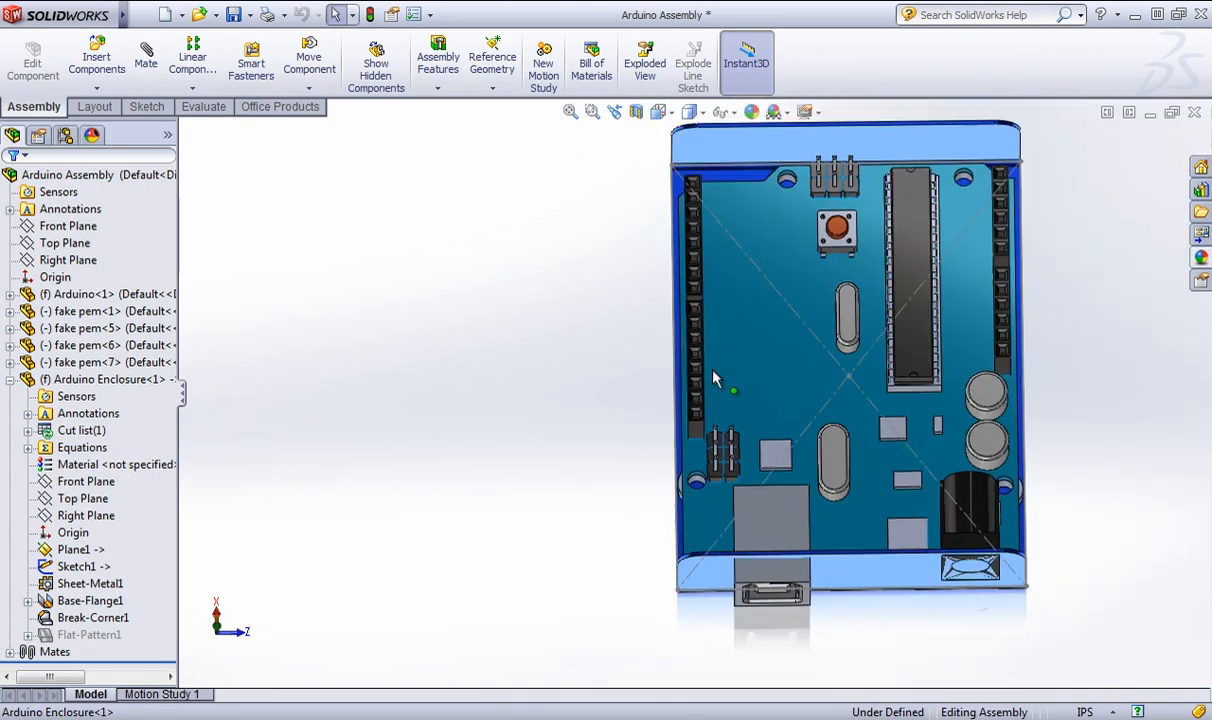
Edit the enclosure's base sketch in context, set the offset along the power jack side to 2 mm and rebuild.
{"action": "middle_click_drag", "start_coordinate": [700, 434], "coordinate": [726, 356]}
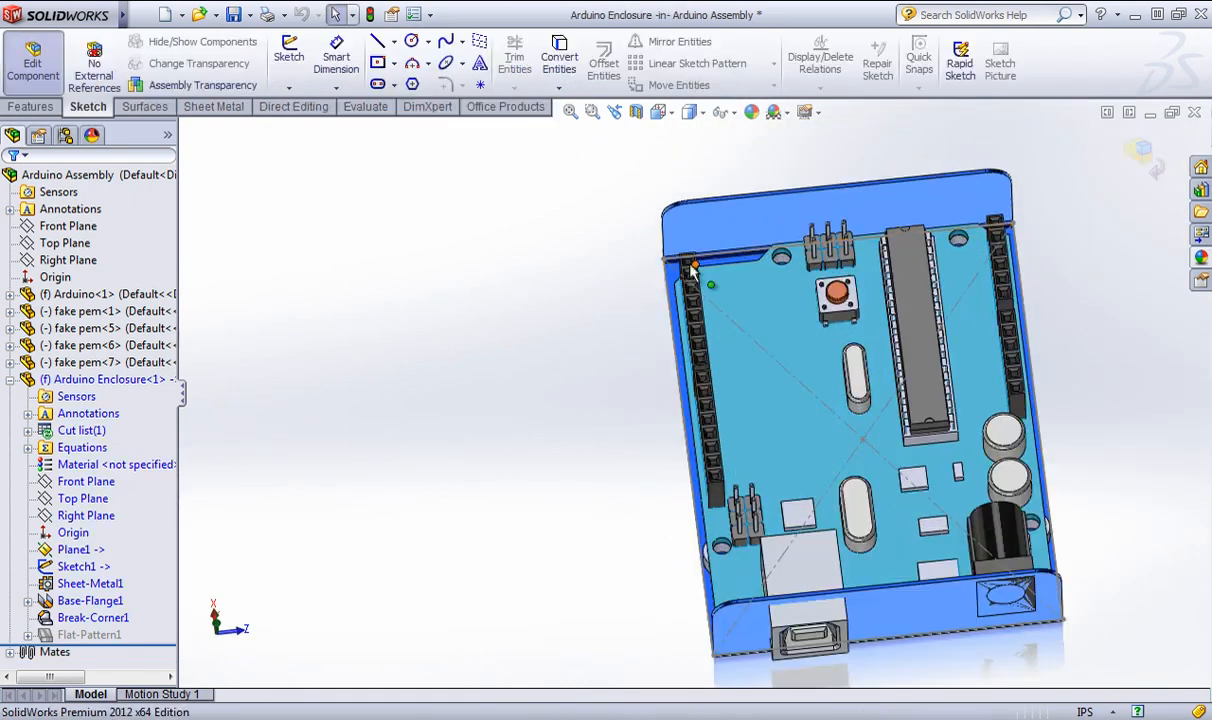
{"action": "right_click", "coordinate": [678, 265]}
{"action": "left_click", "coordinate": [709, 214]}
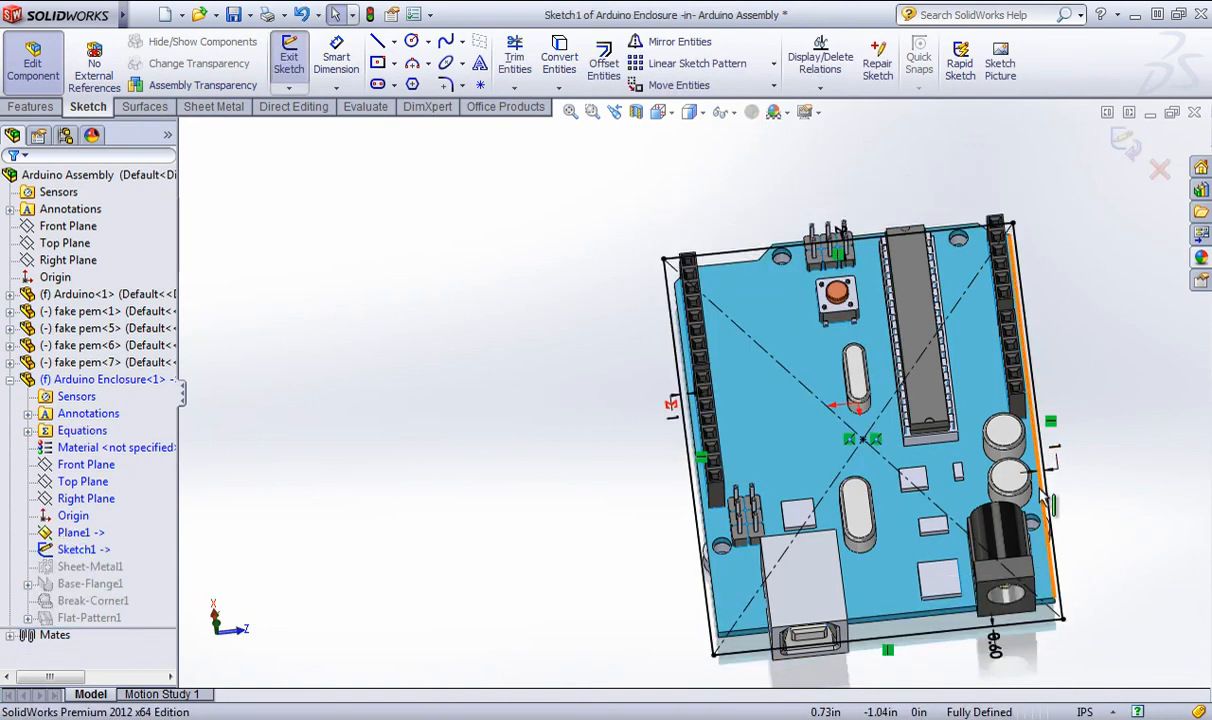
{"action": "double_click", "coordinate": [997, 440]}
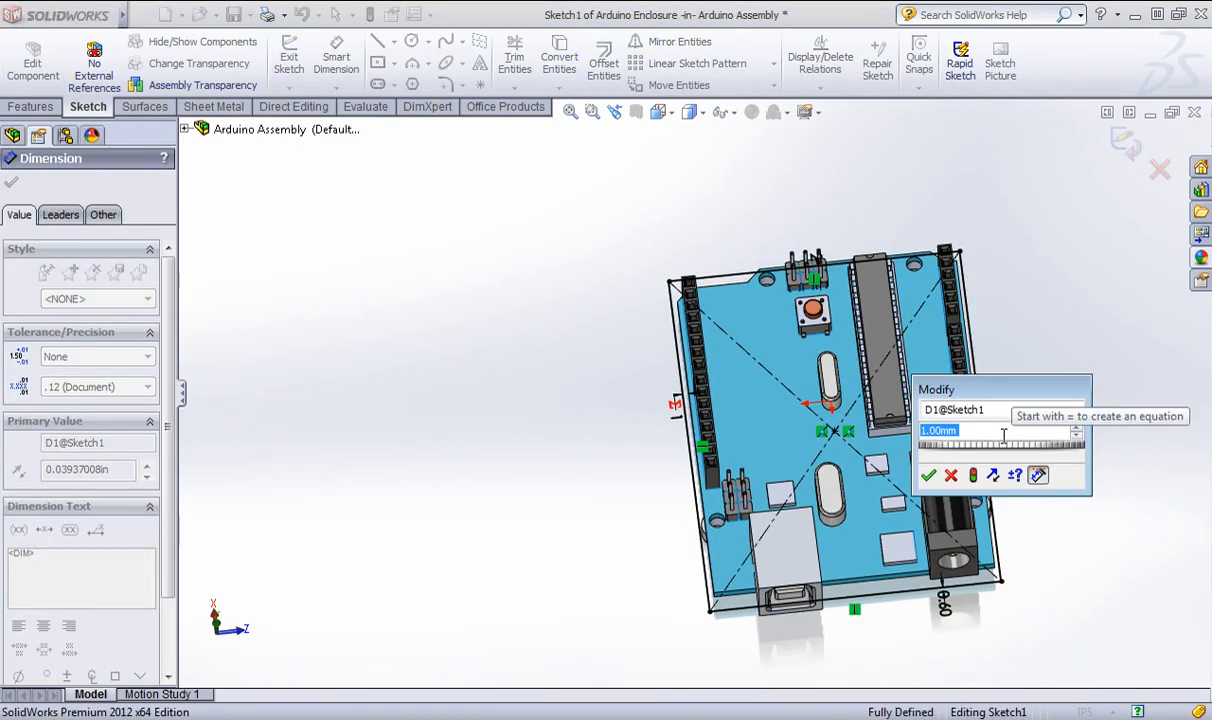
{"action": "type", "text": "2"}
{"action": "key", "text": "Return"}
{"action": "left_click", "coordinate": [604, 427]}
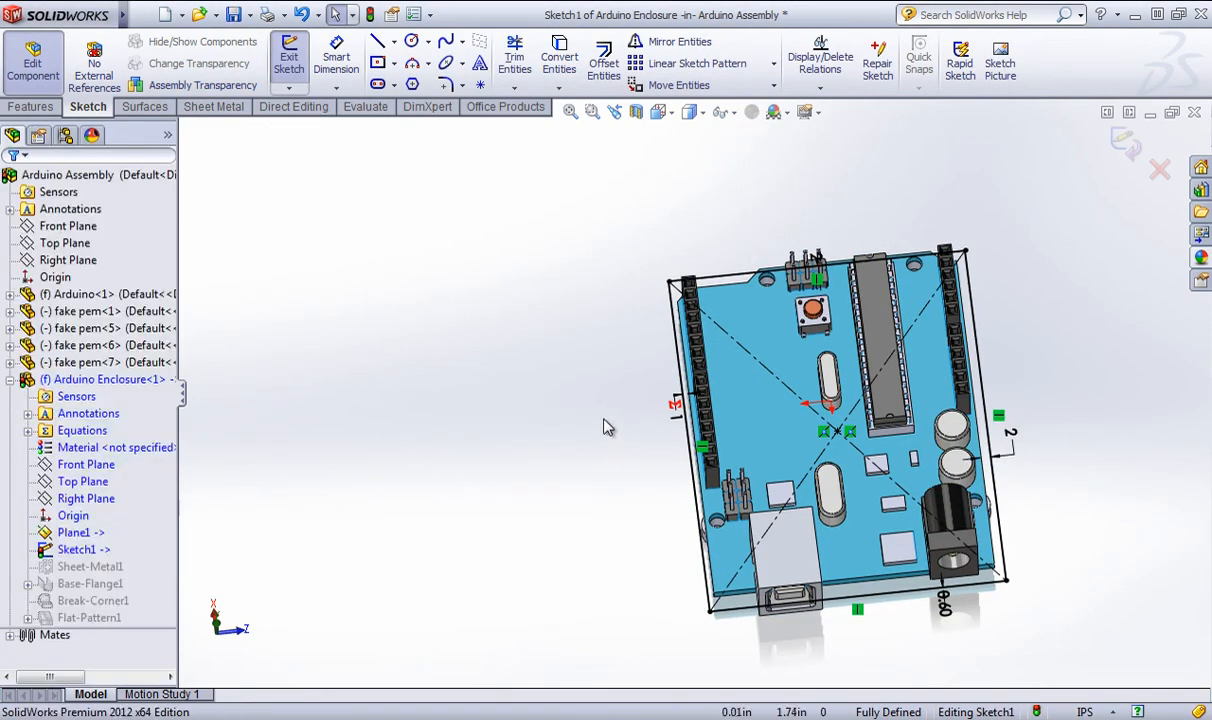
{"action": "left_click", "coordinate": [374, 16]}
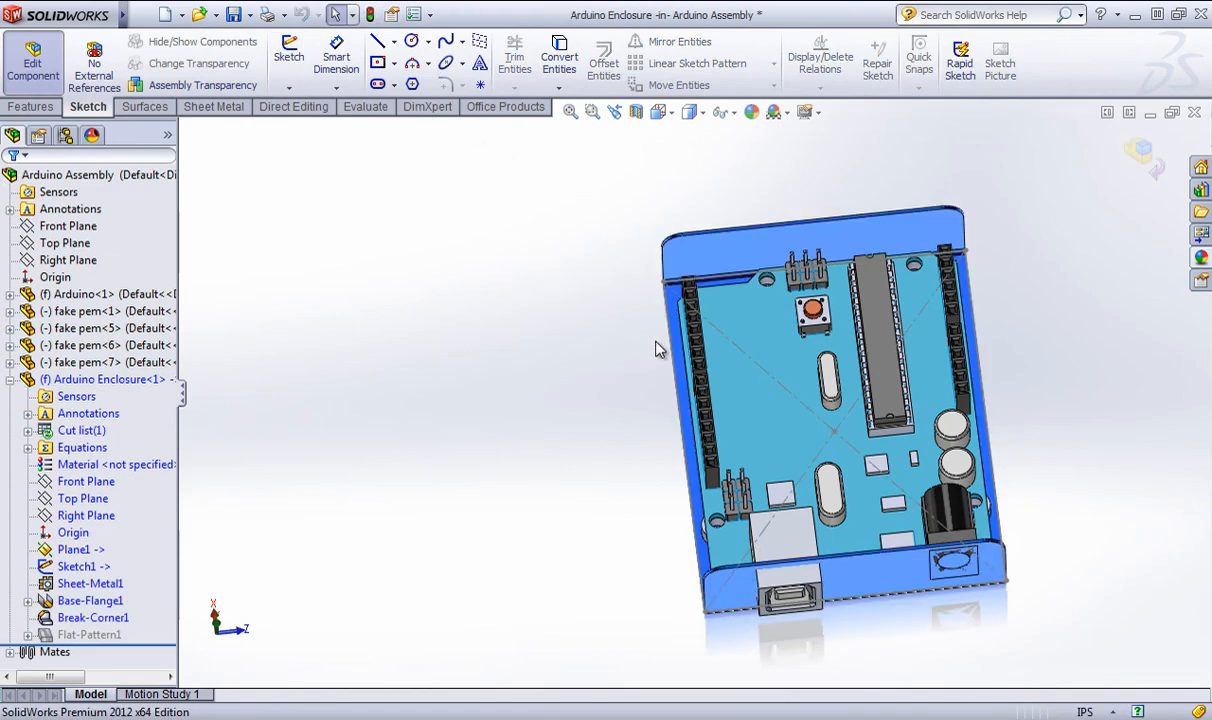
Start a sketch on the inner face of the upright flange opposite the USB connector and convert the face's outline into it.
{"action": "middle_click_drag", "start_coordinate": [697, 436], "coordinate": [695, 649]}
{"action": "scroll", "coordinate": [726, 520], "scroll_direction": "down", "scroll_amount": 5}
{"action": "middle_click_drag", "start_coordinate": [682, 492], "coordinate": [700, 335]}
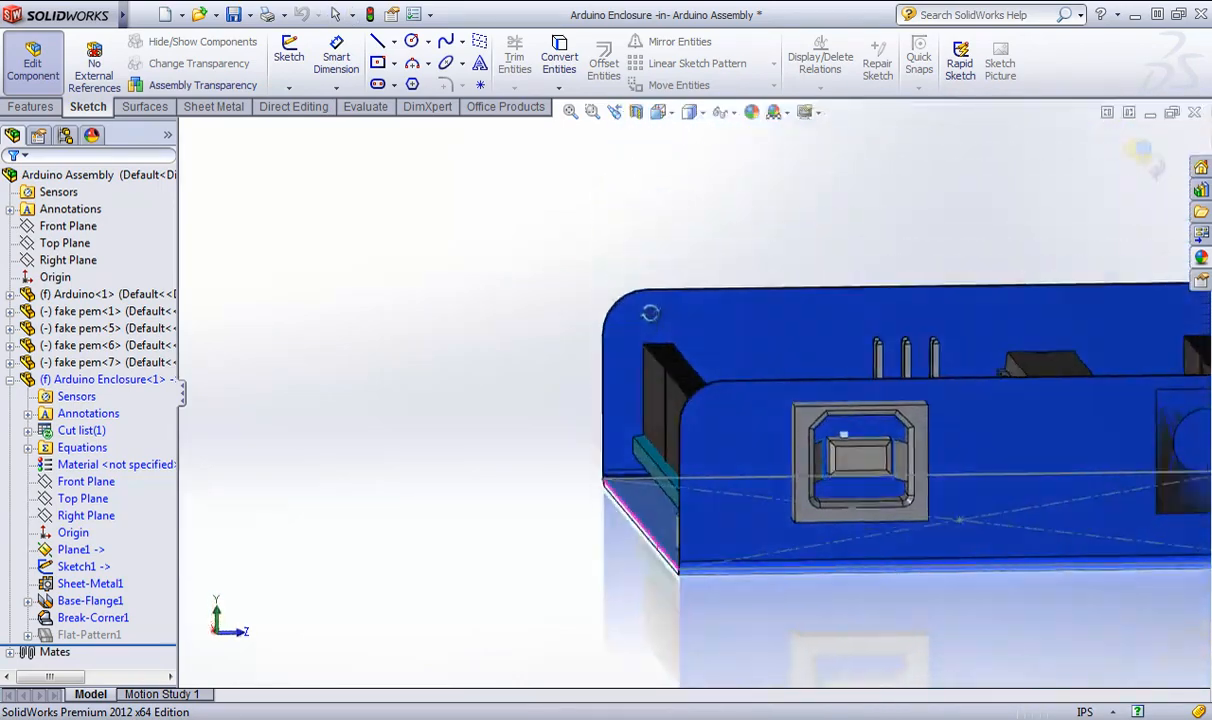
{"action": "scroll", "coordinate": [709, 333], "scroll_direction": "up", "scroll_amount": 5}
{"action": "middle_click_drag", "start_coordinate": [655, 375], "coordinate": [807, 292]}
{"action": "left_click", "coordinate": [630, 372]}
{"action": "scroll", "coordinate": [707, 380], "scroll_direction": "down", "scroll_amount": 2}
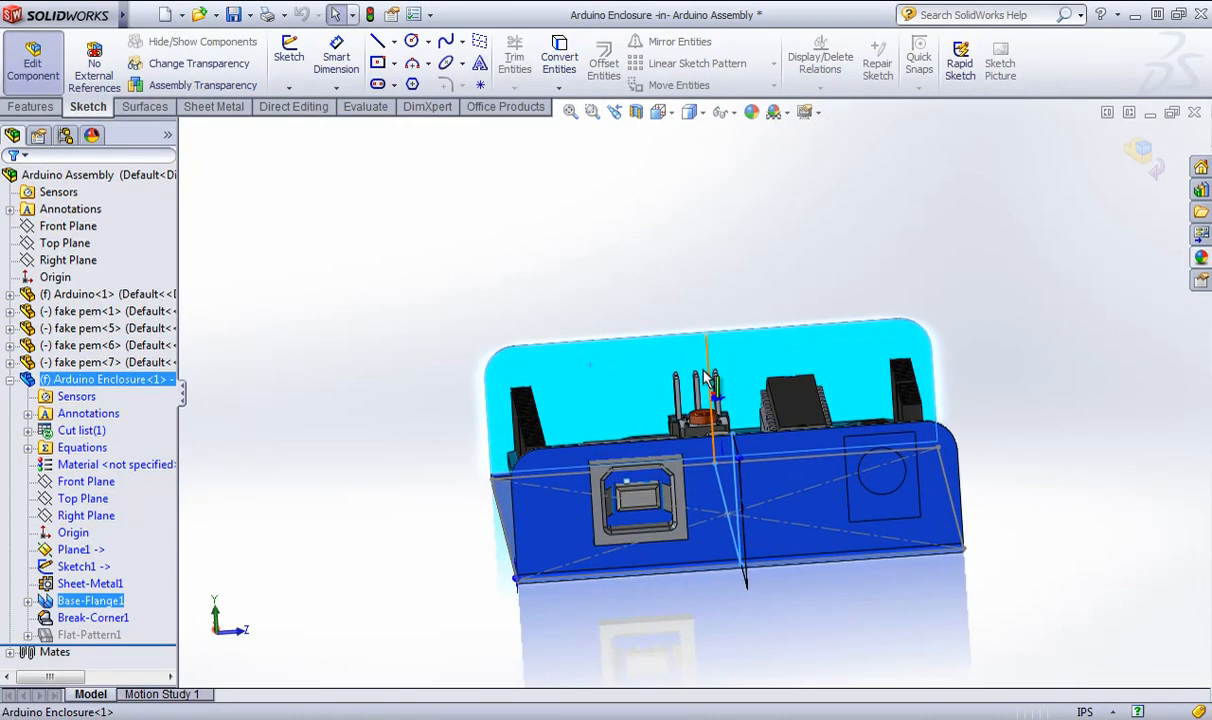
{"action": "left_click", "coordinate": [293, 62]}
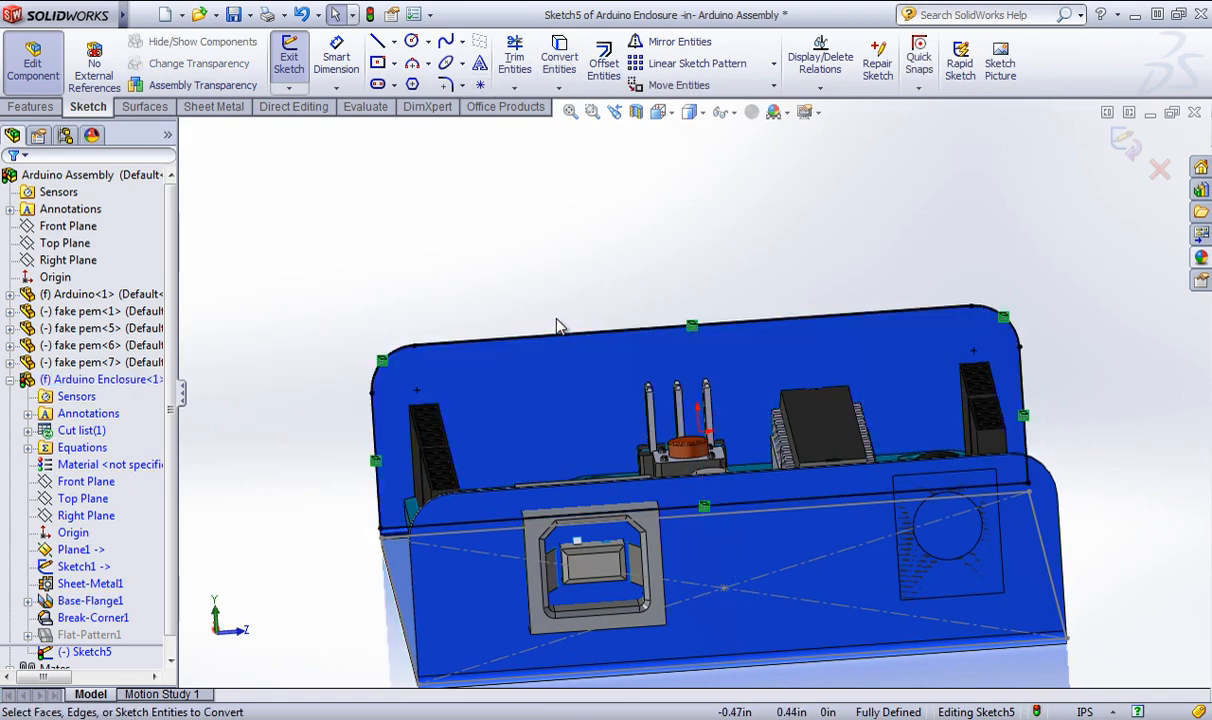
Delete the converted line along the flange's bottom edge so the sketch profile is open.
{"action": "middle_click_drag", "start_coordinate": [557, 325], "coordinate": [340, 442]}
{"action": "left_click", "coordinate": [345, 465]}
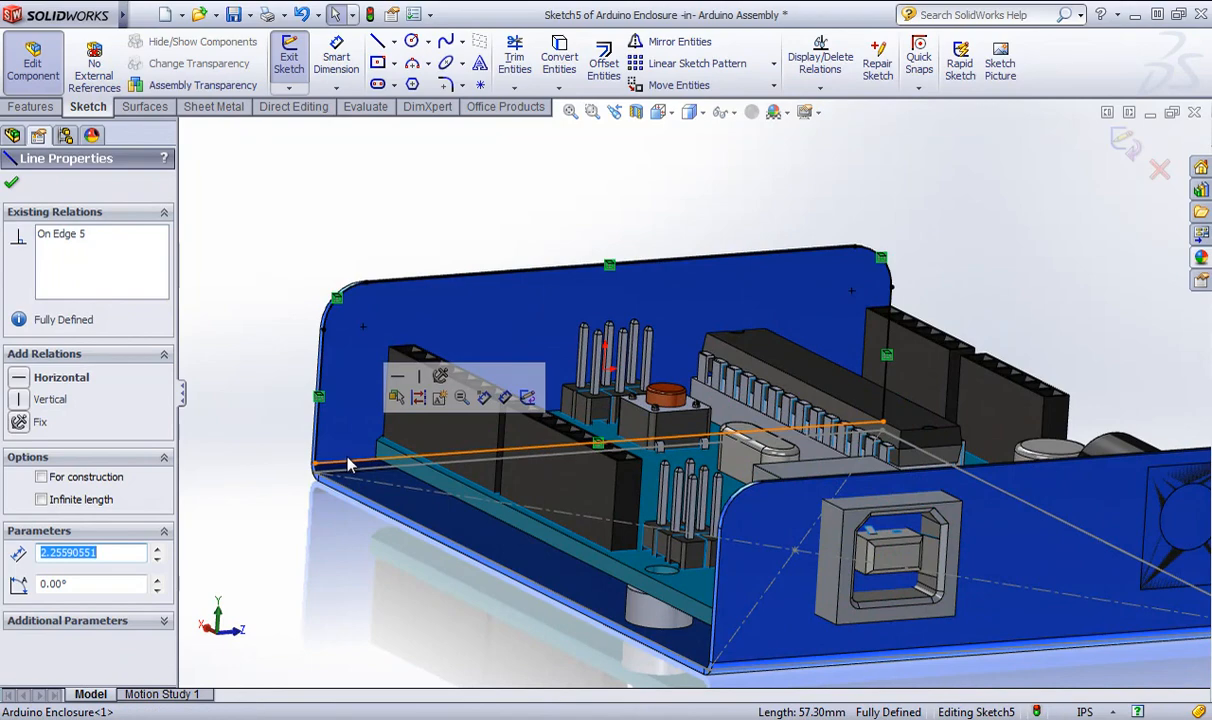
{"action": "key", "text": "Escape"}
Extend the open profile's lower endpoint on the USB connector side down to the bend and constrain it to the base sketch's end line.
{"action": "middle_click_drag", "start_coordinate": [285, 460], "coordinate": [345, 455]}
{"action": "scroll", "coordinate": [336, 508], "scroll_direction": "down", "scroll_amount": 4}
{"action": "left_click_drag", "start_coordinate": [440, 466], "coordinate": [440, 515]}
{"action": "mouse_move", "coordinate": [447, 459]}
{"action": "middle_mouse_down"}
{"action": "mouse_move", "coordinate": [521, 447]}
{"action": "mouse_move", "coordinate": [473, 488]}
{"action": "middle_mouse_up"}
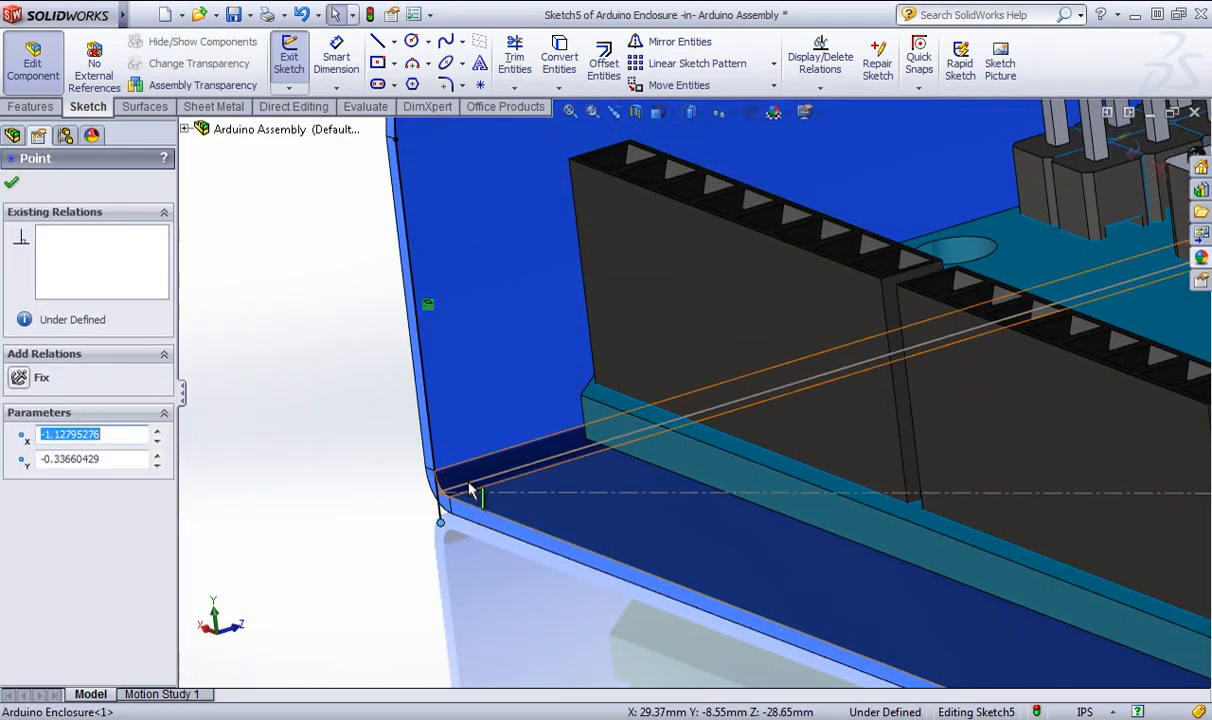
{"action": "left_click", "coordinate": [473, 488], "text": "ctrl"}
{"action": "left_click", "coordinate": [369, 514]}
{"action": "left_click", "coordinate": [463, 488]}
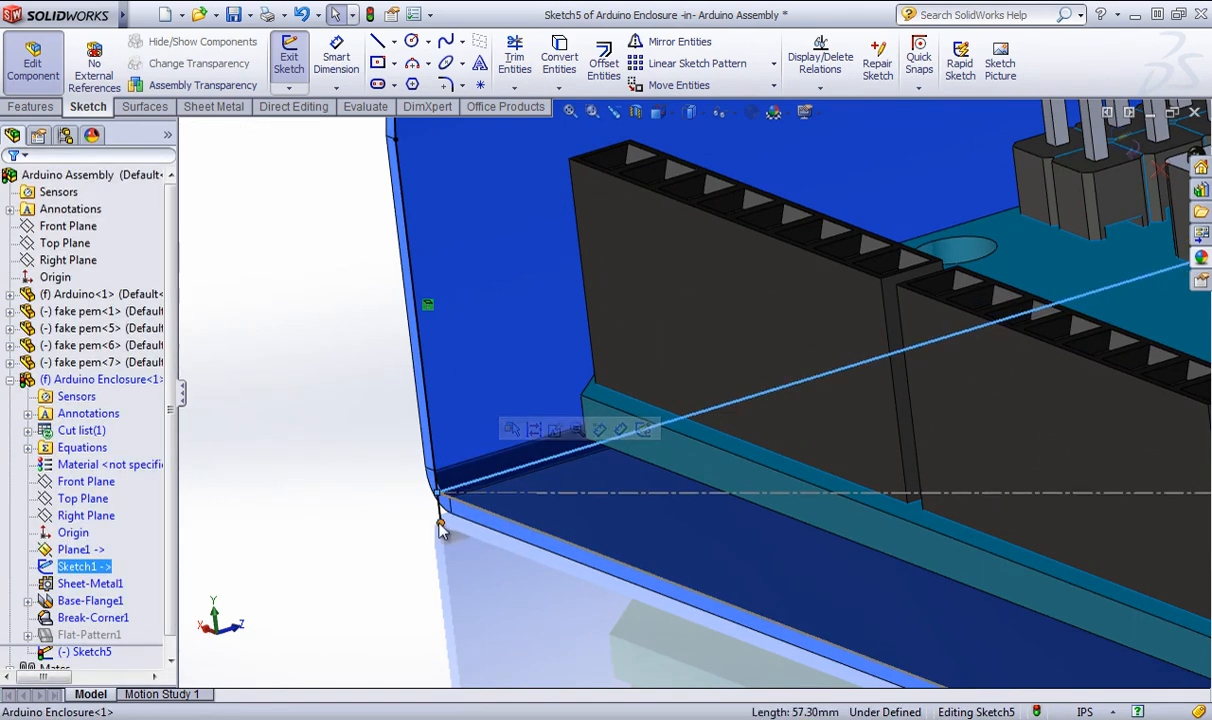
{"action": "left_click", "coordinate": [439, 516], "text": "ctrl"}
{"action": "left_click", "coordinate": [50, 510]}
{"action": "left_click", "coordinate": [394, 517]}
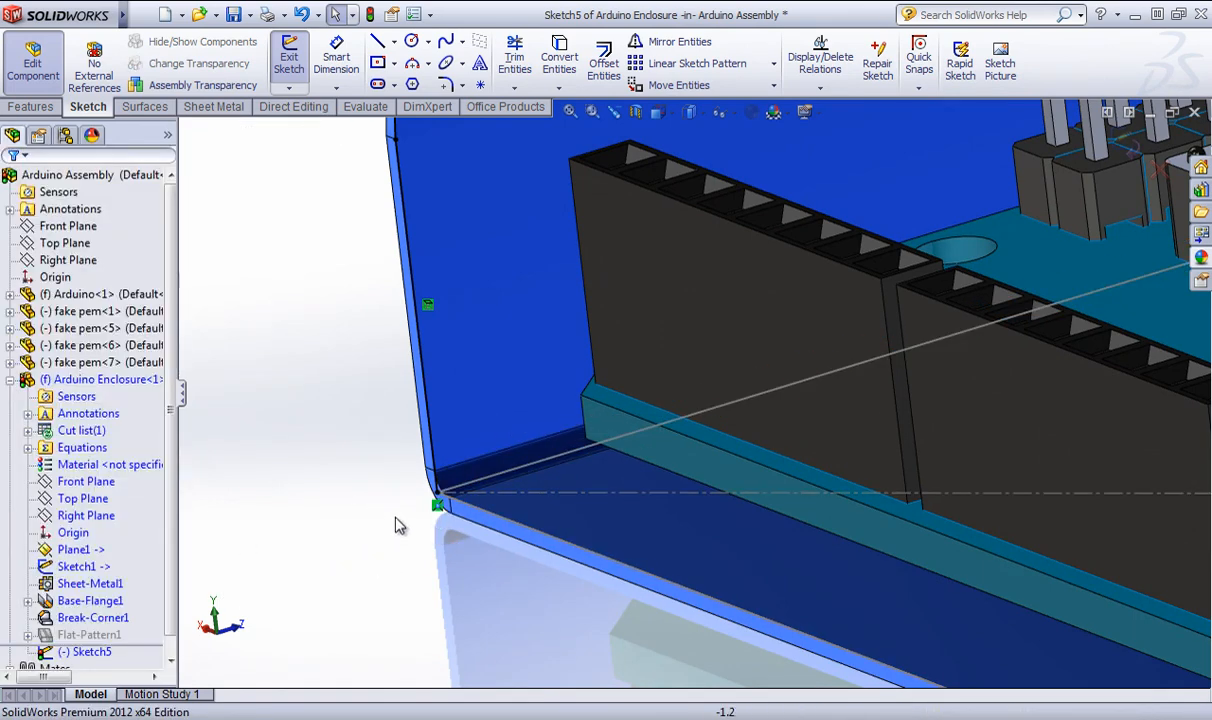
Attach the profile's other lower endpoint to the base sketch's side line with a Pierce relation.
{"action": "scroll", "coordinate": [543, 500], "scroll_direction": "up", "scroll_amount": 5}
{"action": "middle_click_drag", "start_coordinate": [637, 385], "coordinate": [1177, 493]}
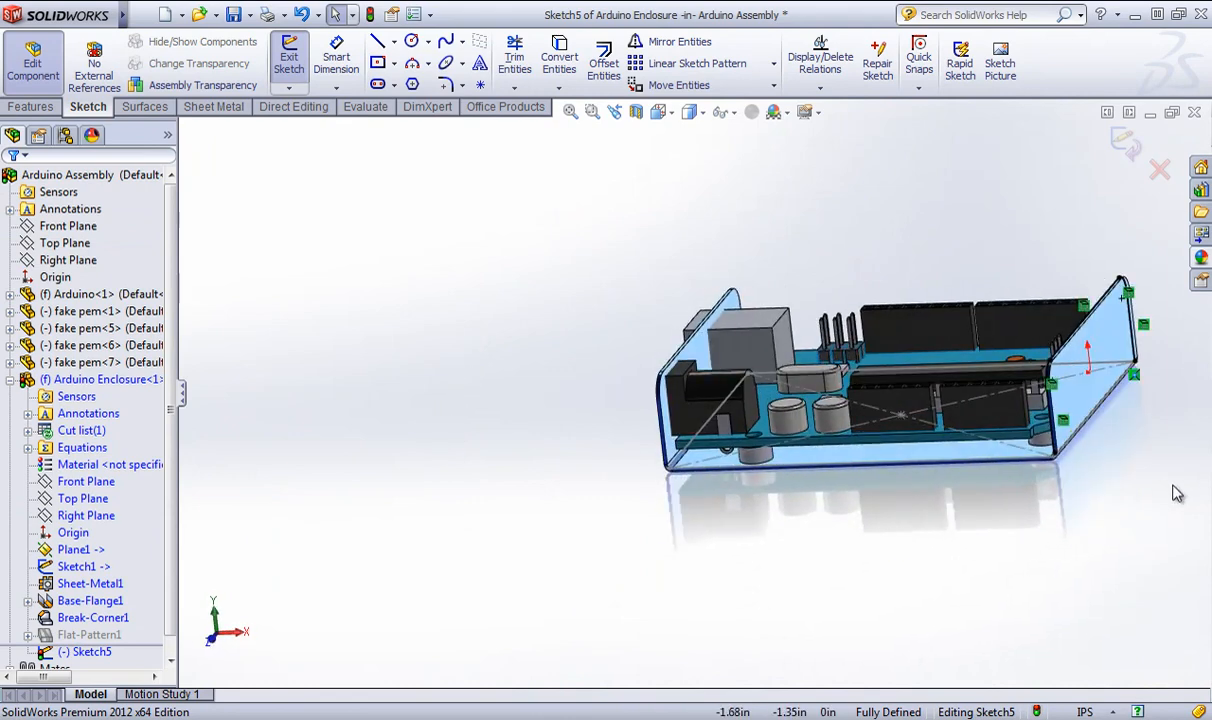
{"action": "scroll", "coordinate": [900, 423], "scroll_direction": "down", "scroll_amount": 8}
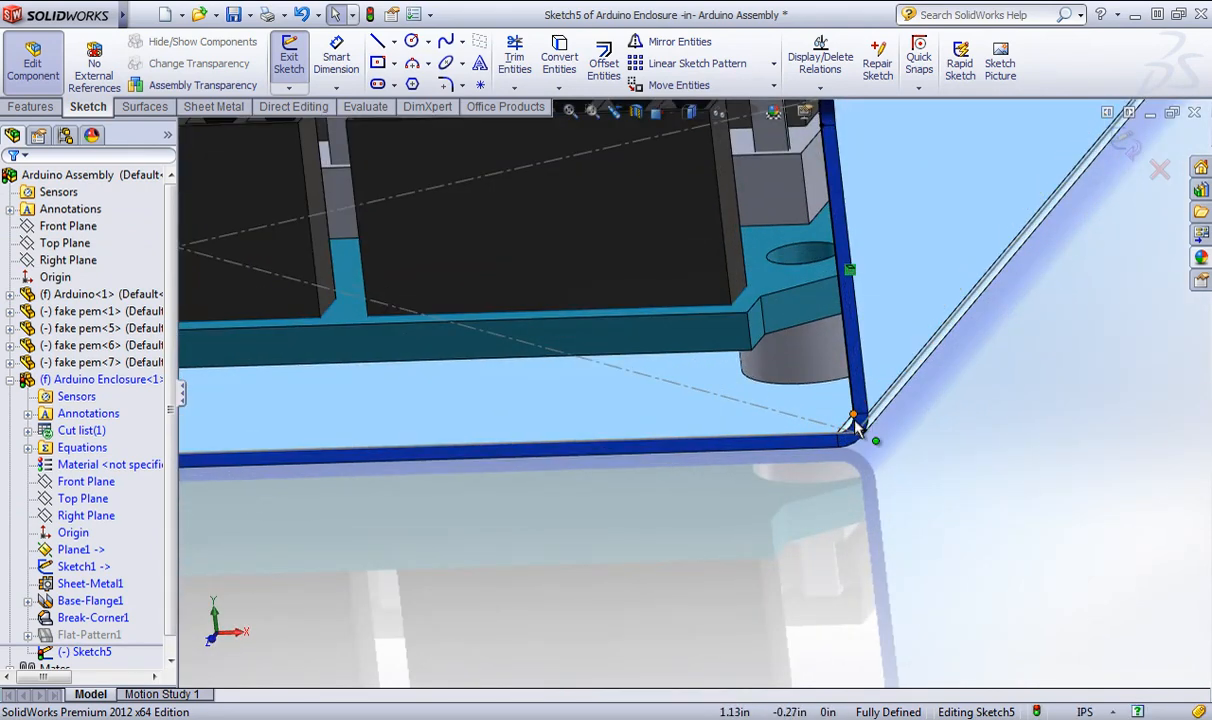
{"action": "left_click", "coordinate": [858, 459]}
{"action": "left_click", "coordinate": [855, 440], "text": "ctrl"}
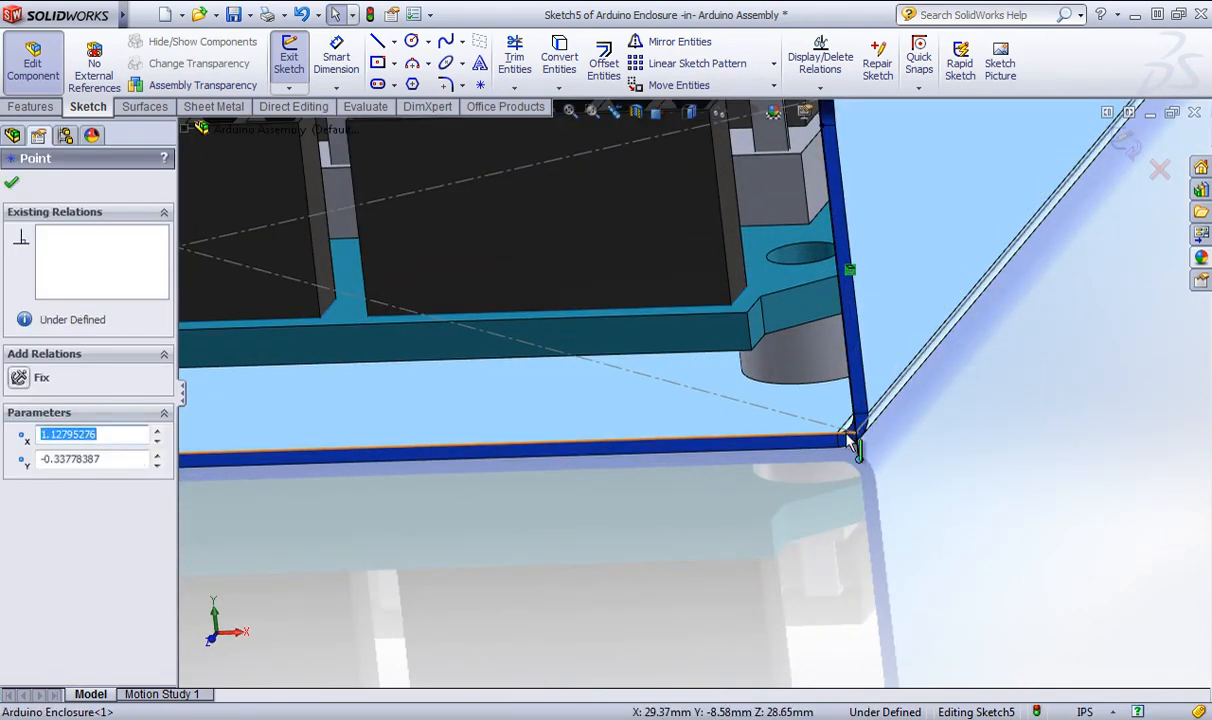
{"action": "left_click", "coordinate": [17, 490]}
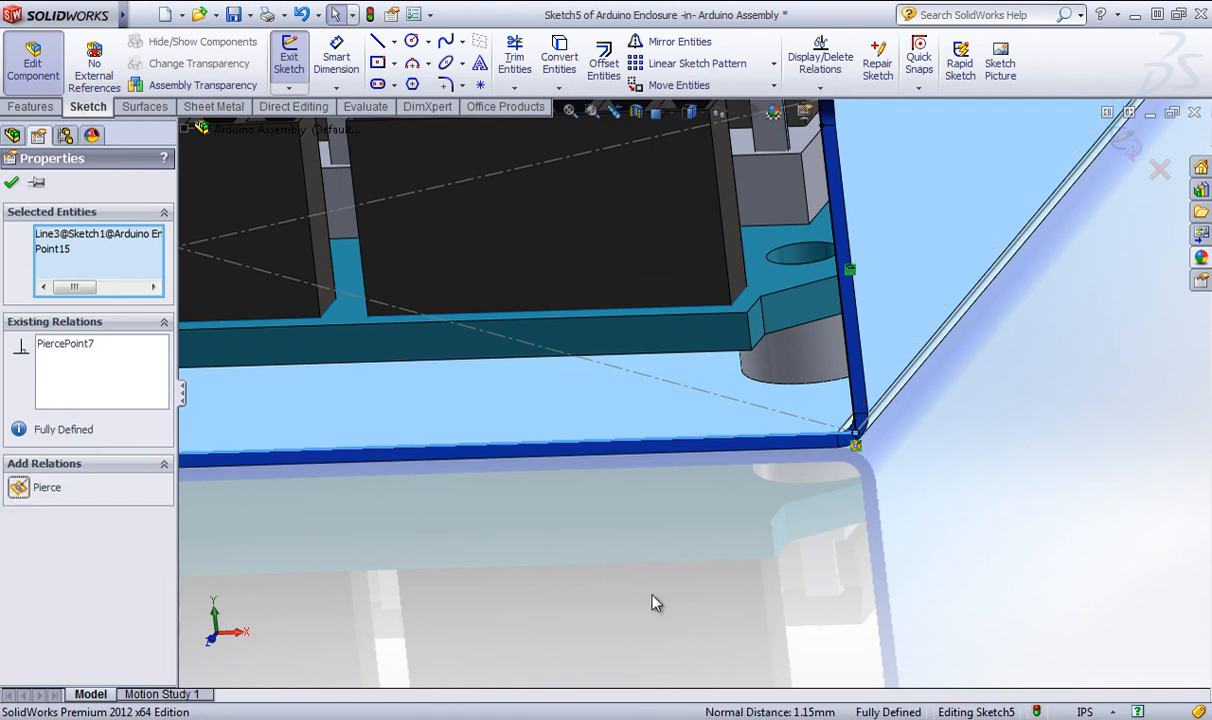
{"action": "left_click", "coordinate": [649, 600]}
{"action": "mouse_move", "coordinate": [649, 600]}
{"action": "middle_mouse_down"}
{"action": "mouse_move", "coordinate": [655, 551]}
{"action": "mouse_move", "coordinate": [826, 391]}
{"action": "middle_mouse_up"}
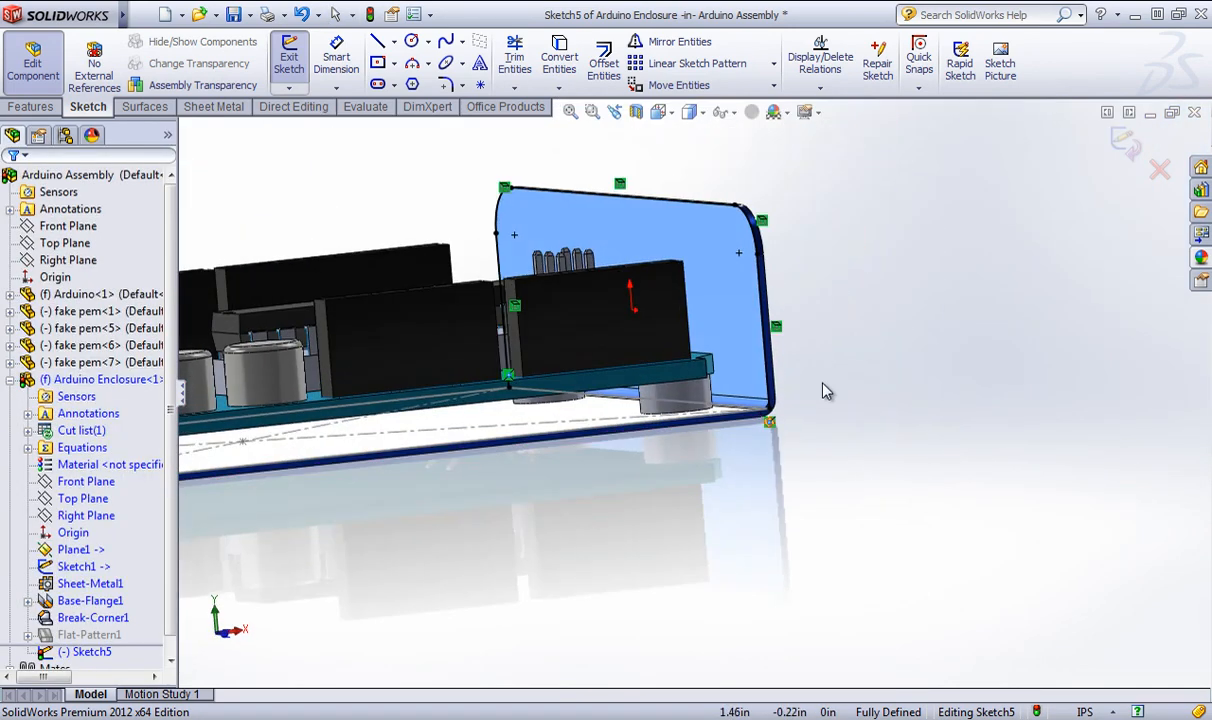
Finish the open profile sketch and start a Base Flange from it with the material thickness direction reversed.
{"action": "left_click", "coordinate": [1125, 147]}
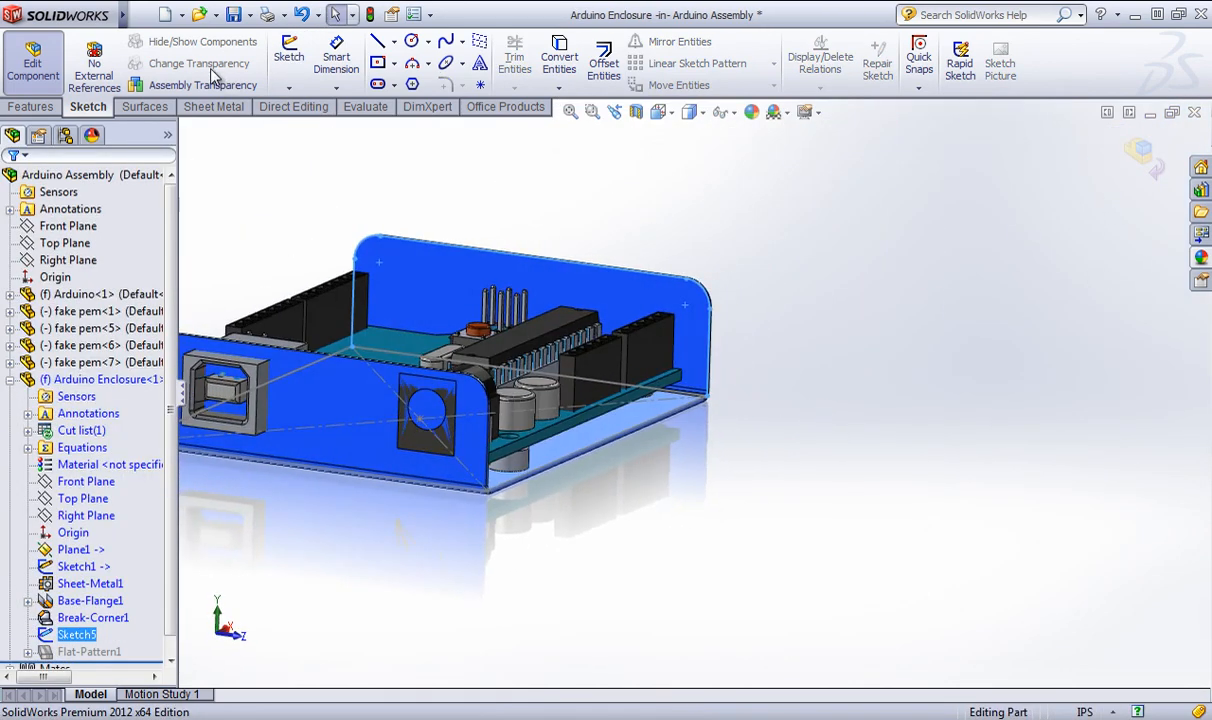
{"action": "left_click", "coordinate": [212, 107]}
{"action": "left_click", "coordinate": [298, 63]}
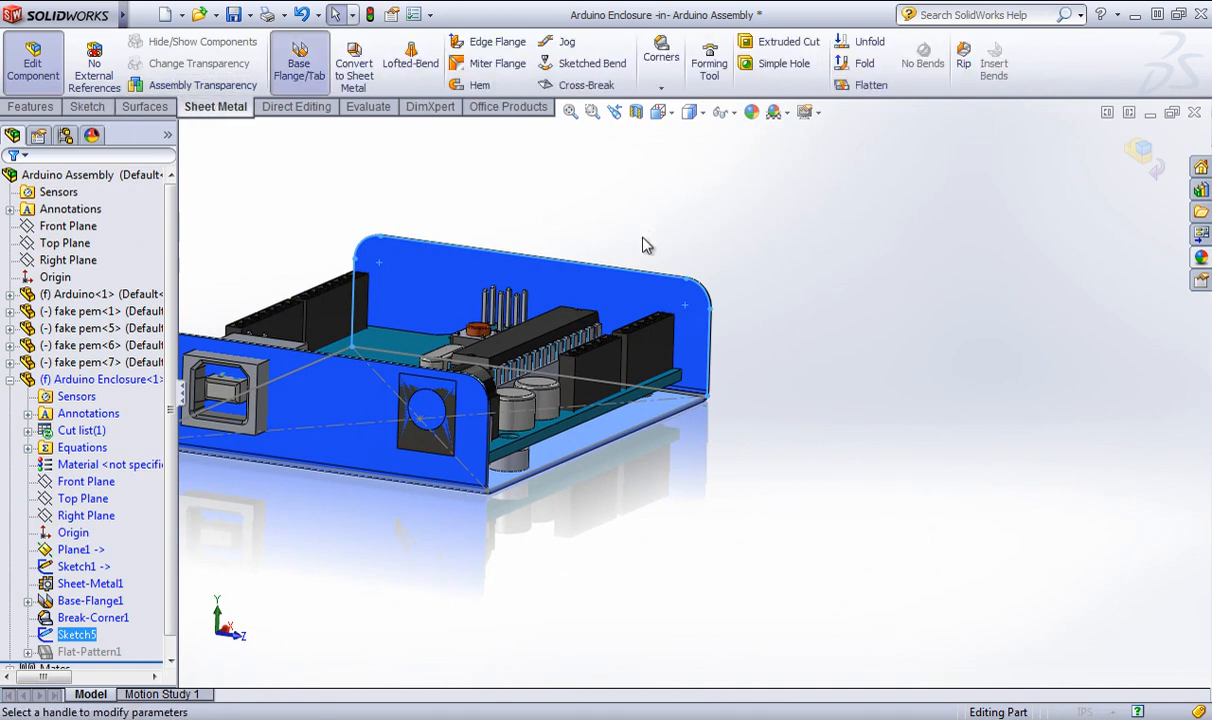
{"action": "middle_click_drag", "start_coordinate": [645, 252], "coordinate": [565, 278]}
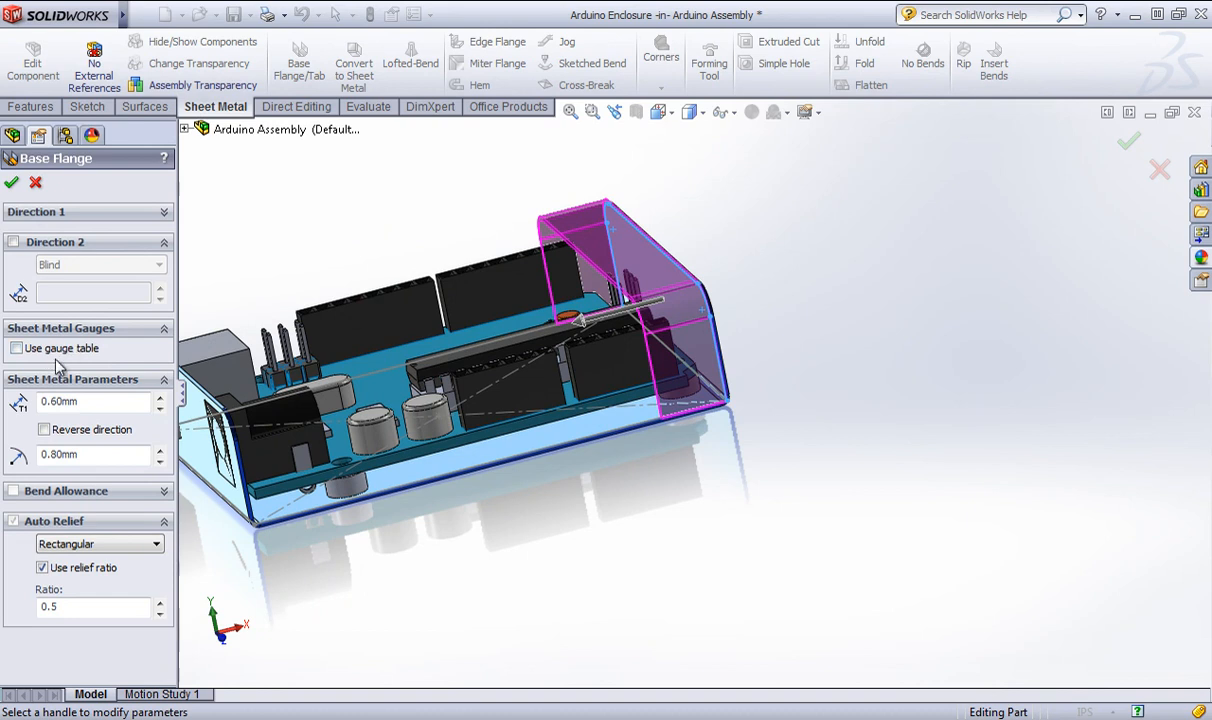
{"action": "left_click", "coordinate": [51, 214]}
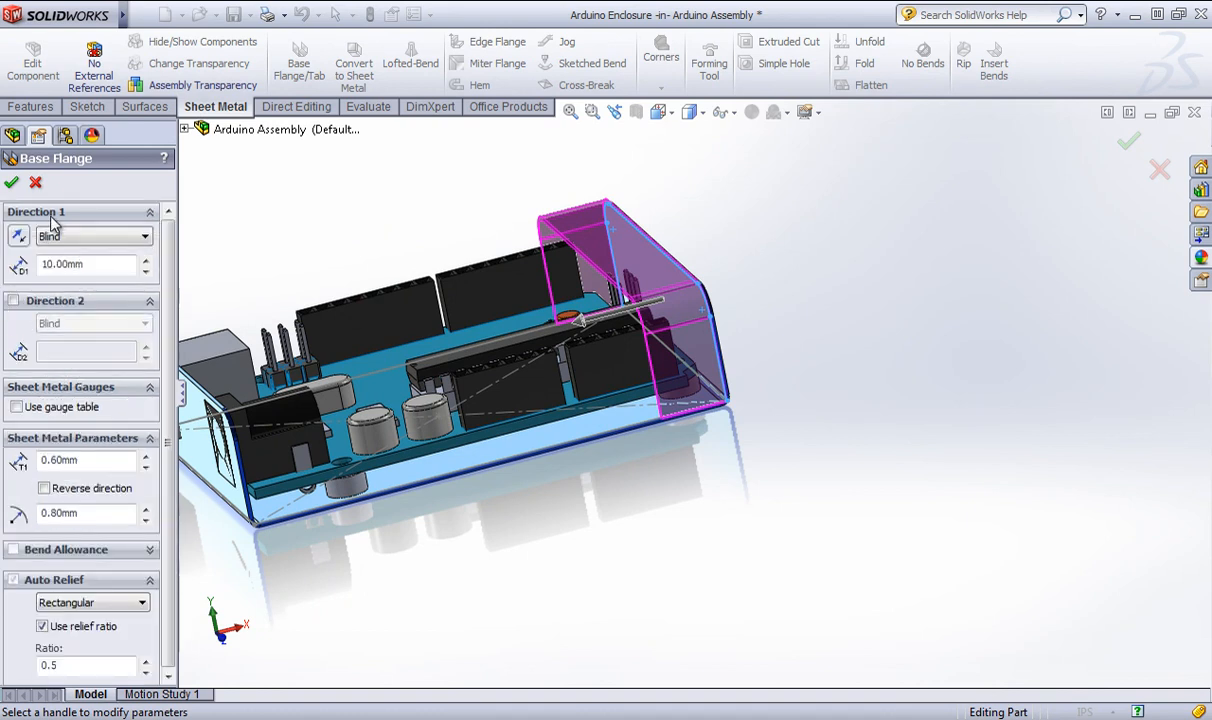
{"action": "left_click", "coordinate": [51, 213]}
{"action": "left_click", "coordinate": [44, 430]}
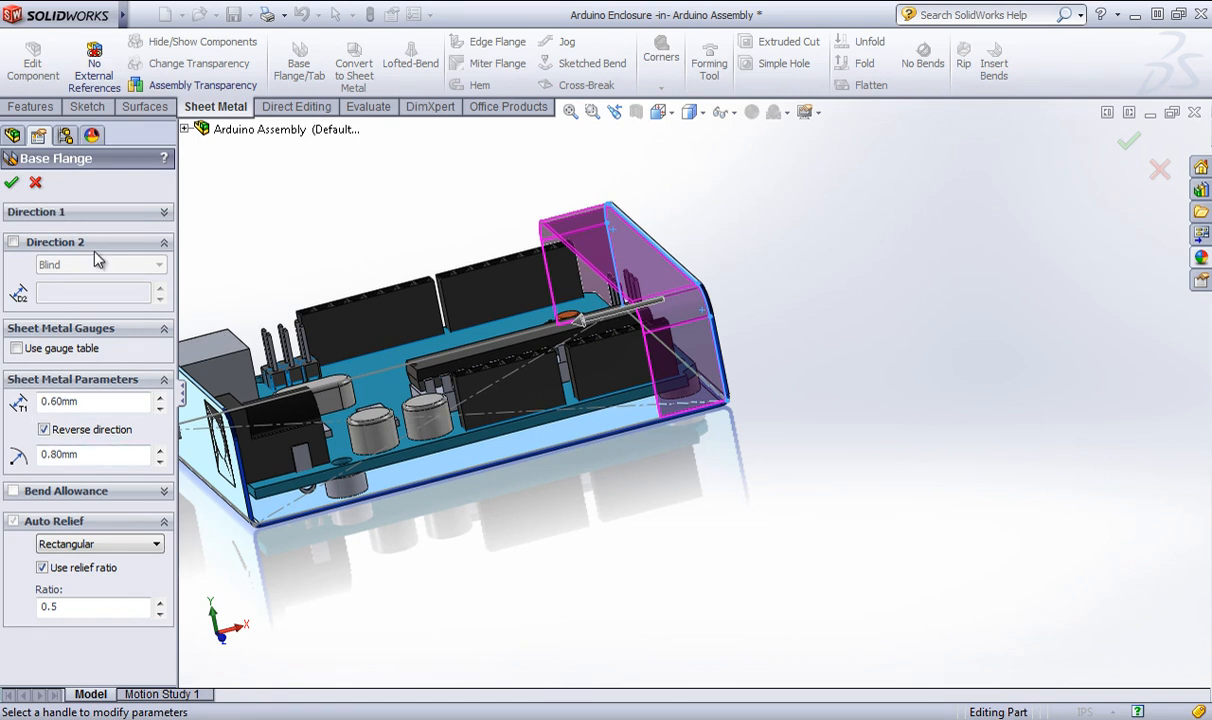
Extend the cover flange Up To Surface to the upright flange's face on the USB connector side and create it.
{"action": "left_click", "coordinate": [51, 241]}
{"action": "left_click", "coordinate": [52, 243]}
{"action": "left_click", "coordinate": [64, 212]}
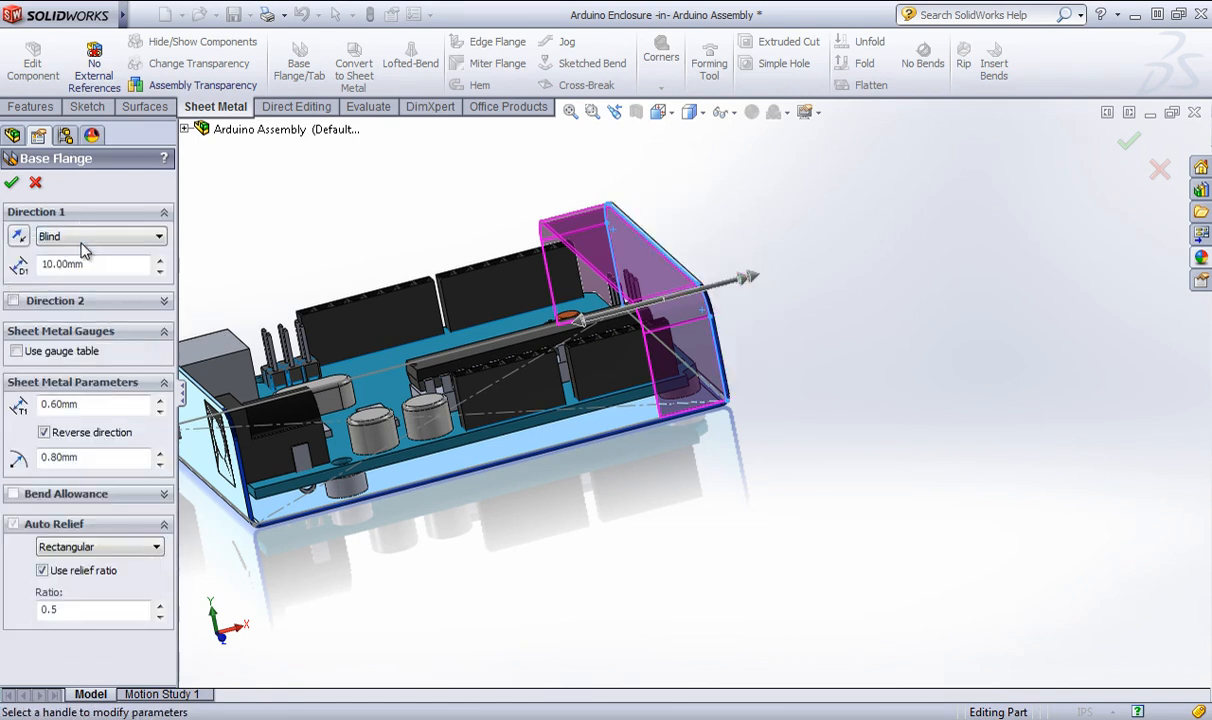
{"action": "left_click", "coordinate": [82, 240]}
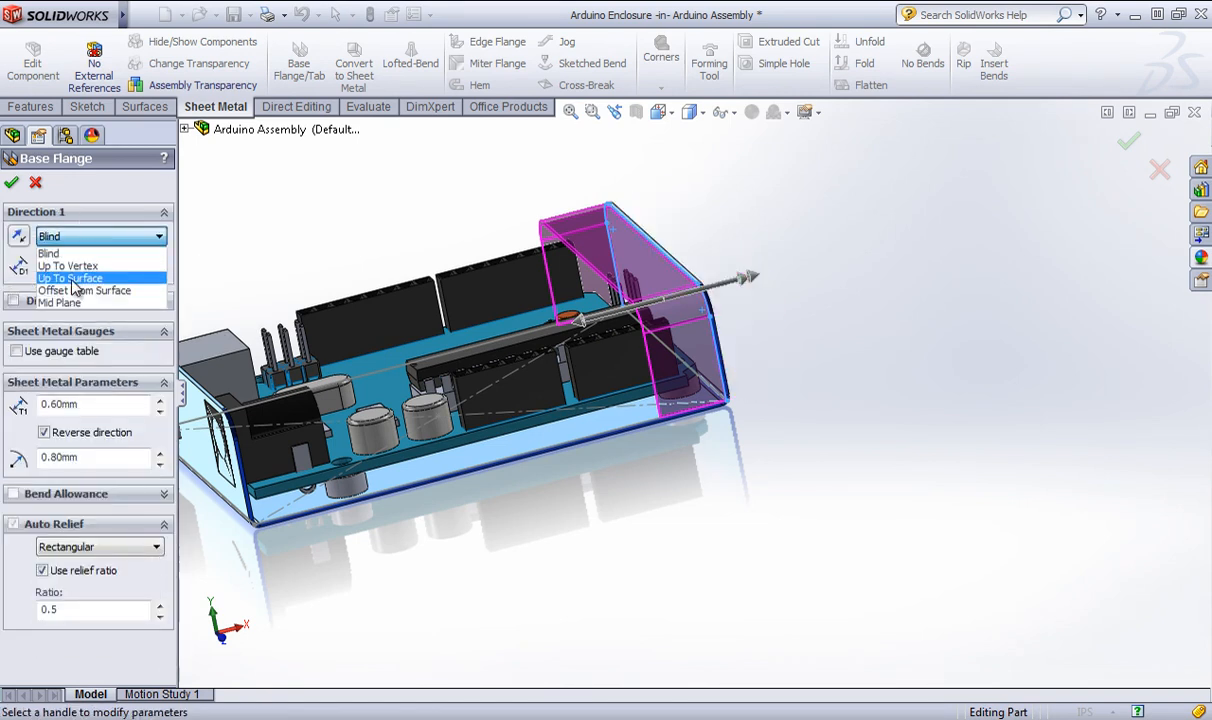
{"action": "left_click", "coordinate": [70, 278]}
{"action": "middle_click_drag", "start_coordinate": [419, 443], "coordinate": [330, 230]}
{"action": "left_click", "coordinate": [207, 402]}
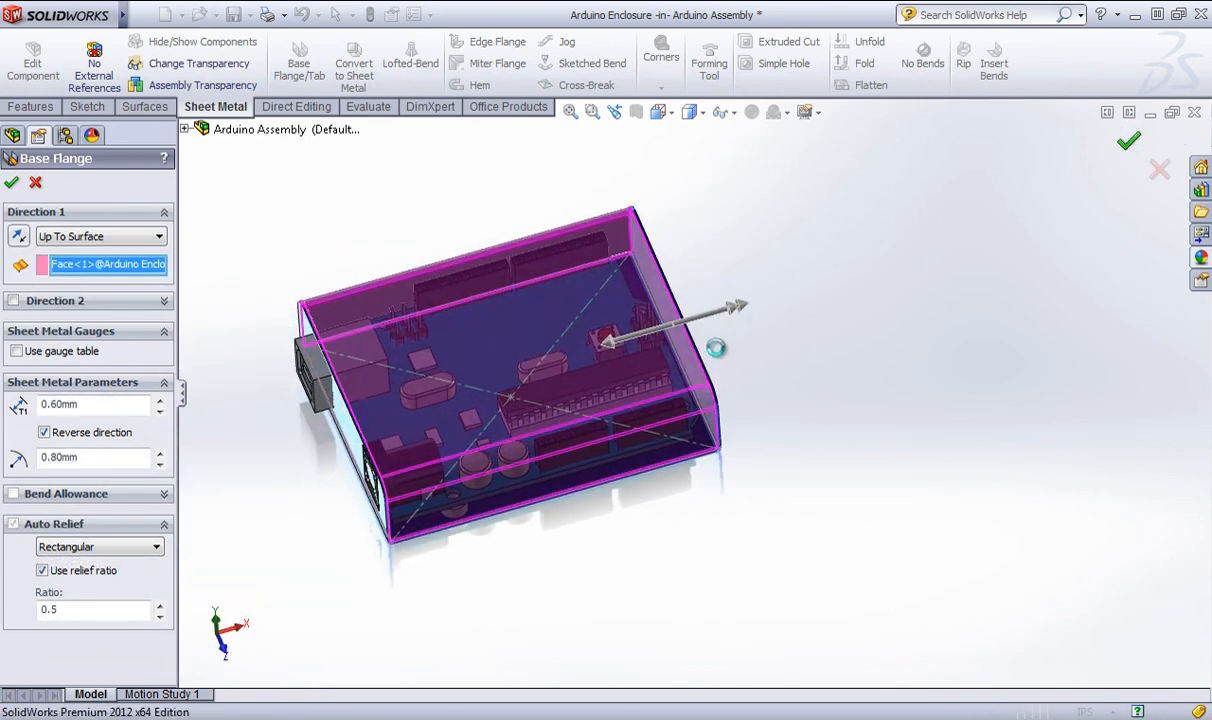
{"action": "key", "text": "Return"}
Edit the enclosure's base sketch and set the board clearance at the end opposite the USB connector to 5 mm.
{"action": "middle_click_drag", "start_coordinate": [743, 362], "coordinate": [589, 534]}
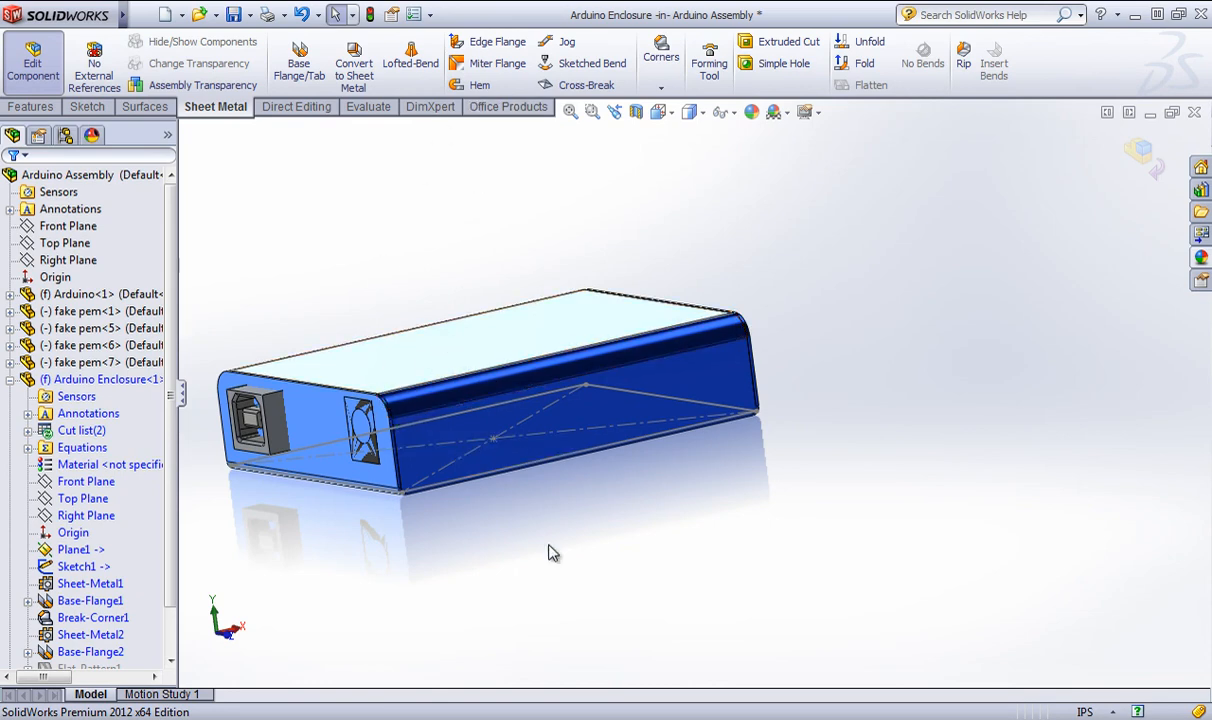
{"action": "middle_click_drag", "start_coordinate": [553, 553], "coordinate": [561, 468]}
{"action": "left_click", "coordinate": [562, 459]}
{"action": "right_click", "coordinate": [562, 459]}
{"action": "left_click", "coordinate": [580, 410]}
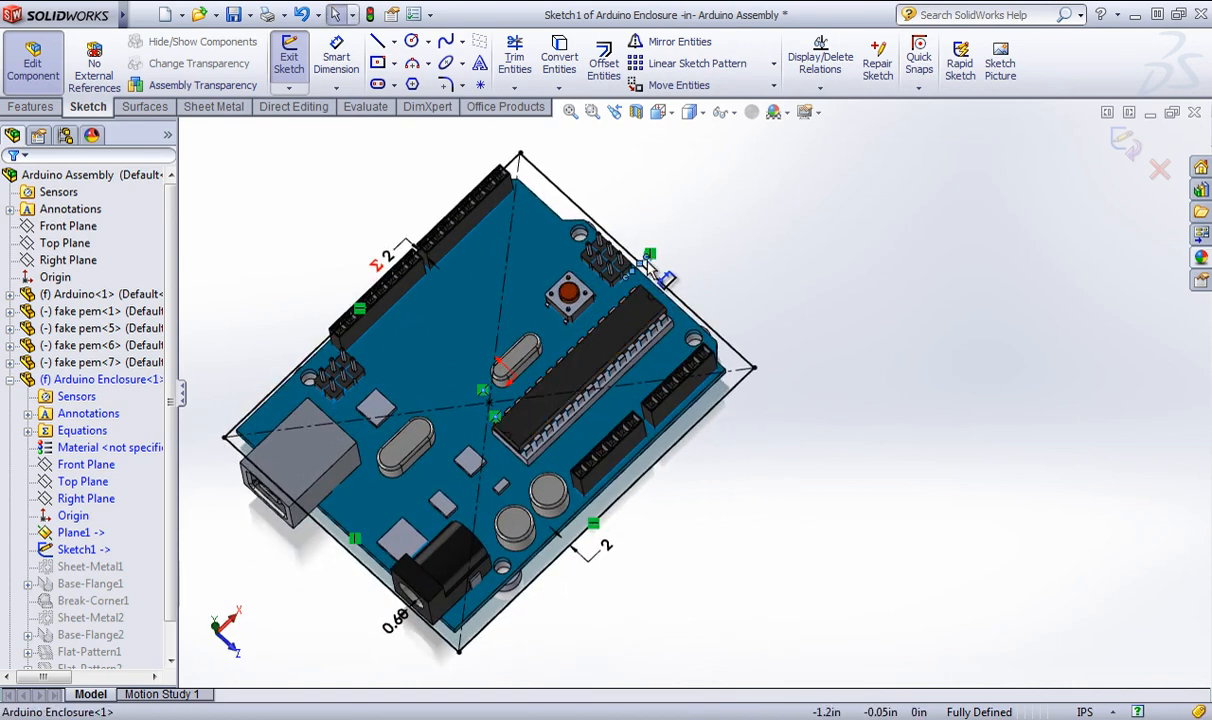
{"action": "double_click", "coordinate": [648, 262]}
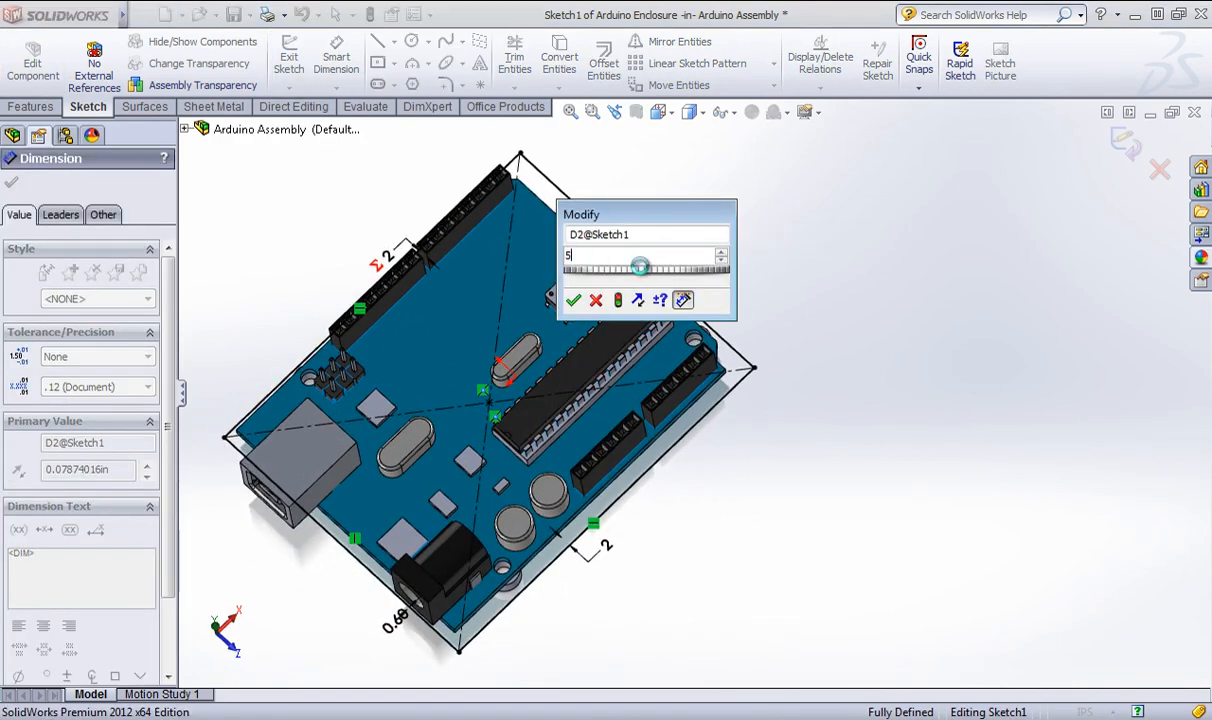
{"action": "left_click", "coordinate": [573, 301]}
{"action": "left_click", "coordinate": [1148, 192]}
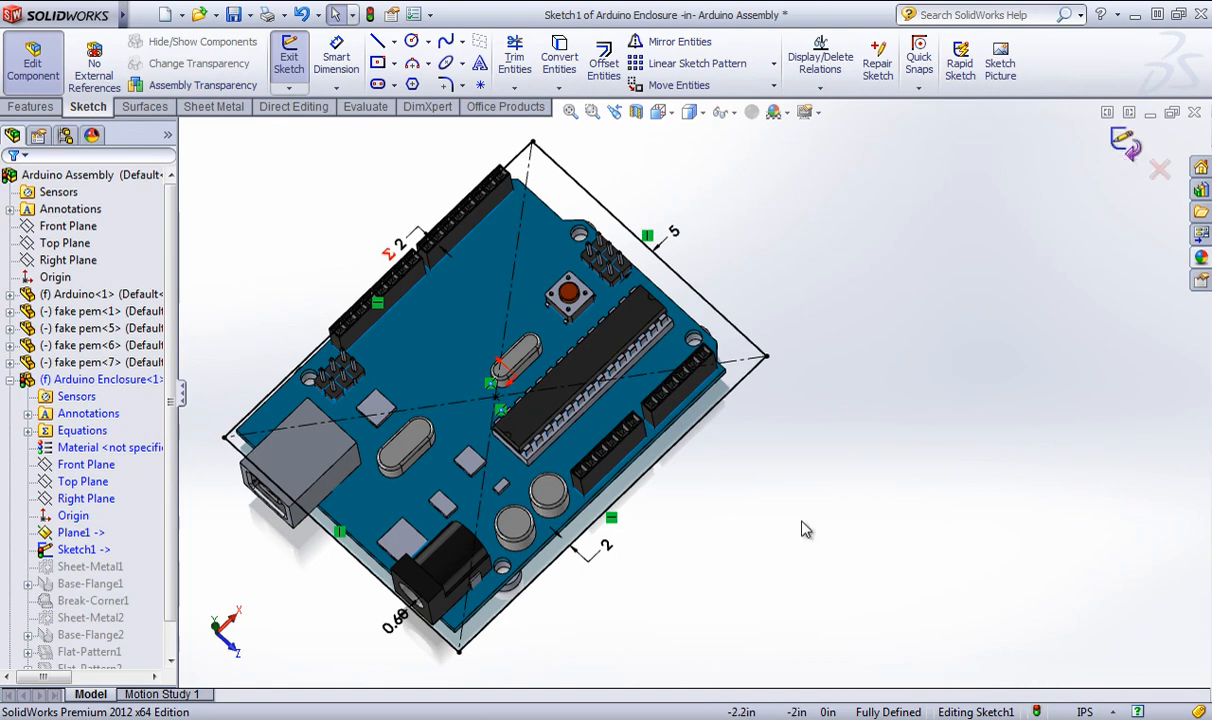
Open the base sketch's clearance dimension along the board's long side next to the power jack for editing.
{"action": "double_click", "coordinate": [613, 556]}
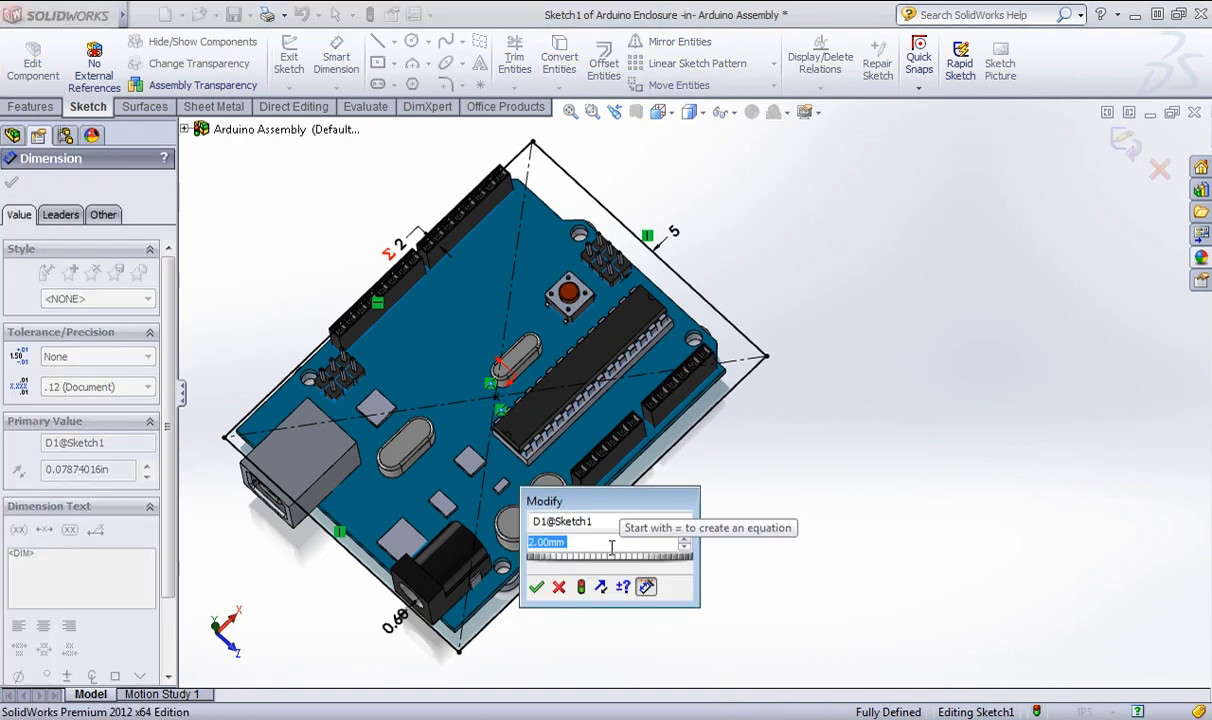
Set the offset between the board's edge and the rectangle's long side to 3 mm and close the sketch.
{"action": "type", "text": "3"}
{"action": "key", "text": "Return"}
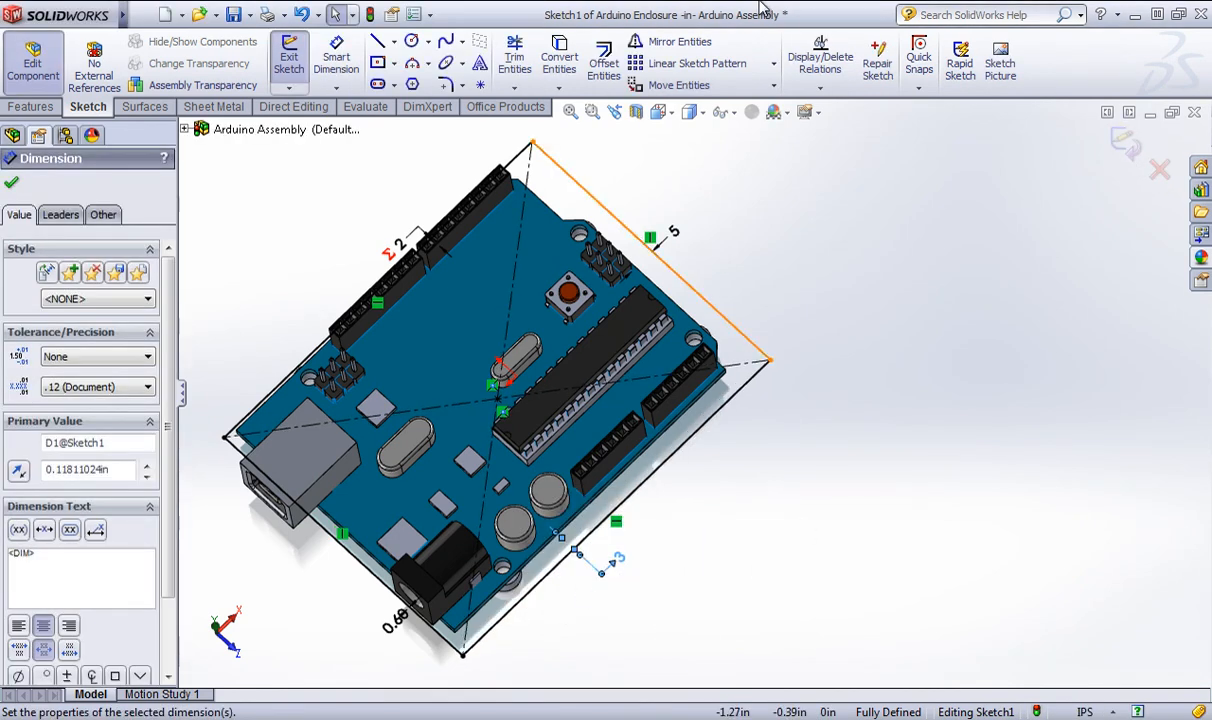
{"action": "left_click", "coordinate": [1125, 143]}
{"action": "mouse_move", "coordinate": [741, 403]}
{"action": "middle_mouse_down"}
{"action": "mouse_move", "coordinate": [781, 233]}
{"action": "mouse_move", "coordinate": [766, 180]}
{"action": "mouse_move", "coordinate": [616, 243]}
{"action": "mouse_move", "coordinate": [765, 207]}
{"action": "mouse_move", "coordinate": [820, 215]}
{"action": "mouse_move", "coordinate": [866, 255]}
{"action": "mouse_move", "coordinate": [784, 398]}
{"action": "mouse_move", "coordinate": [703, 392]}
{"action": "mouse_move", "coordinate": [686, 434]}
{"action": "middle_mouse_up"}
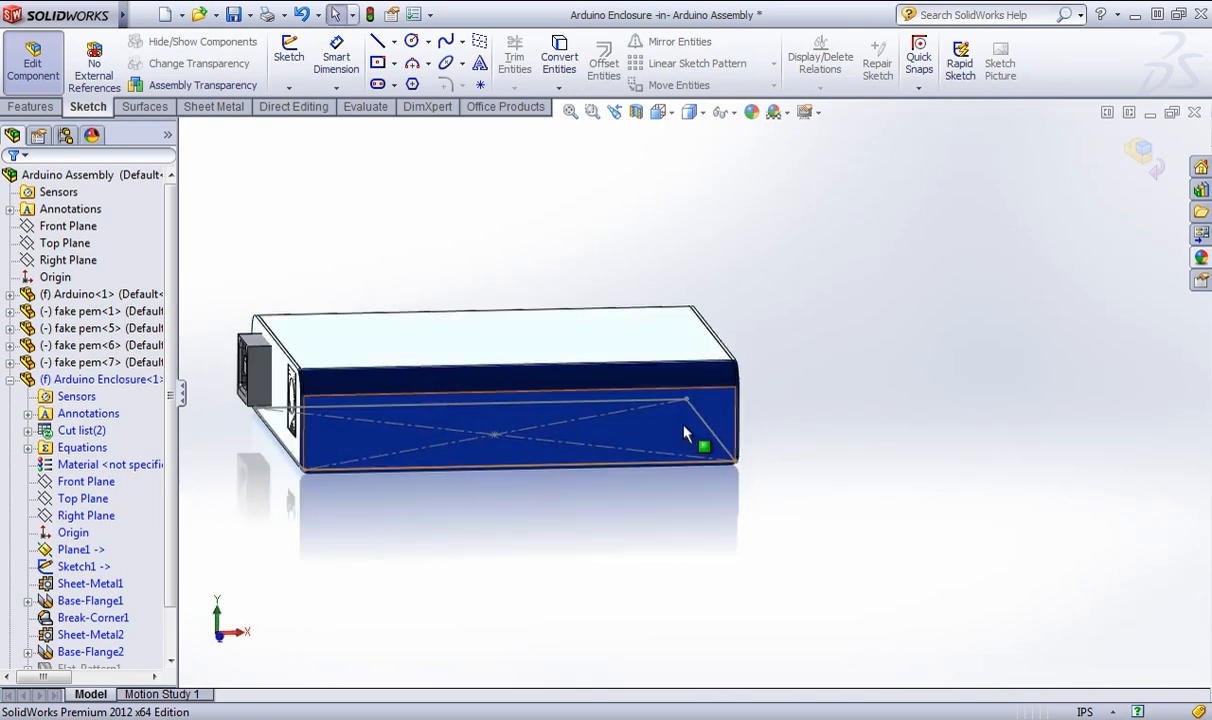
Round the free corners of the enclosure's two side flanges with a 0.80 mm fillet-type Break Corner.
{"action": "scroll", "coordinate": [430, 445], "scroll_direction": "down", "scroll_amount": 2}
{"action": "left_click", "coordinate": [211, 108]}
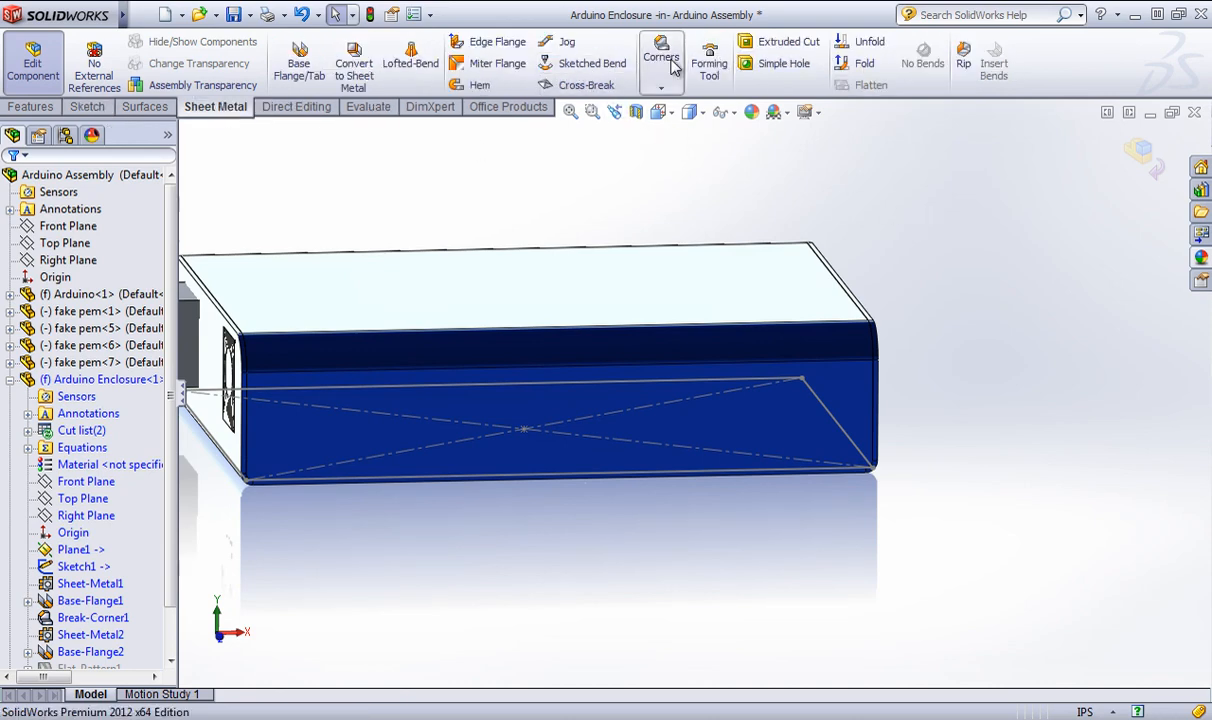
{"action": "left_click", "coordinate": [660, 87]}
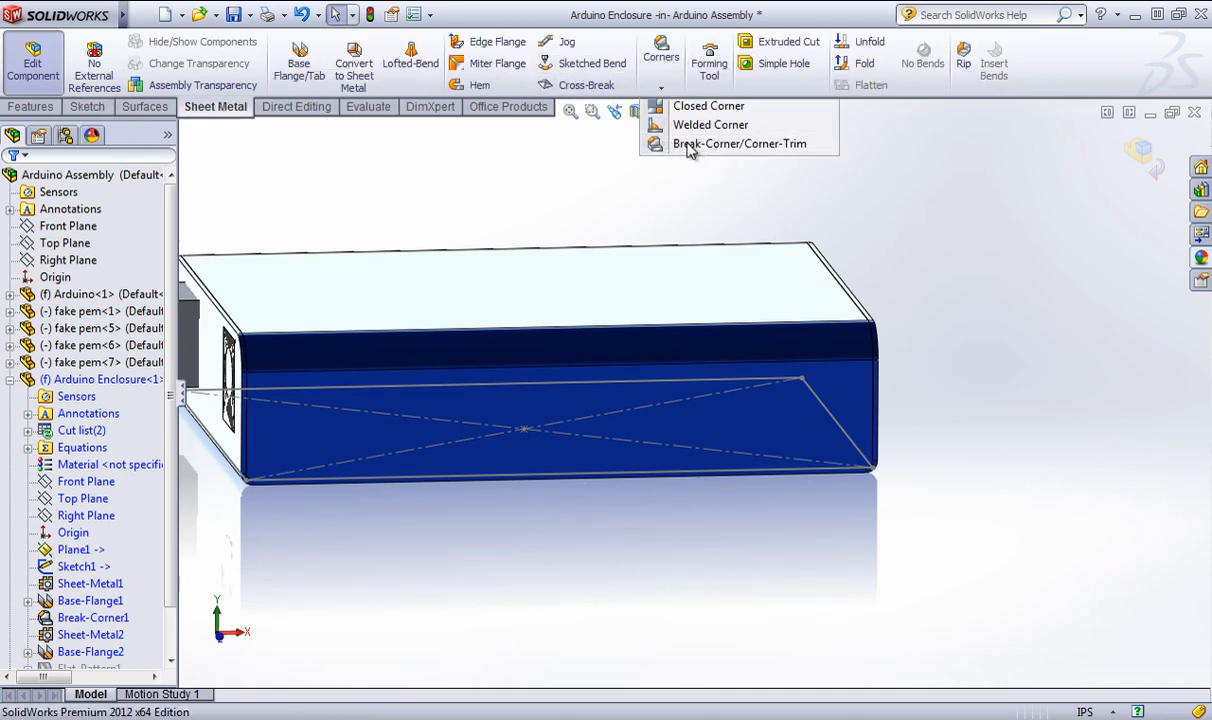
{"action": "left_click", "coordinate": [665, 145]}
{"action": "left_click", "coordinate": [390, 380]}
{"action": "middle_click_drag", "start_coordinate": [392, 380], "coordinate": [695, 471]}
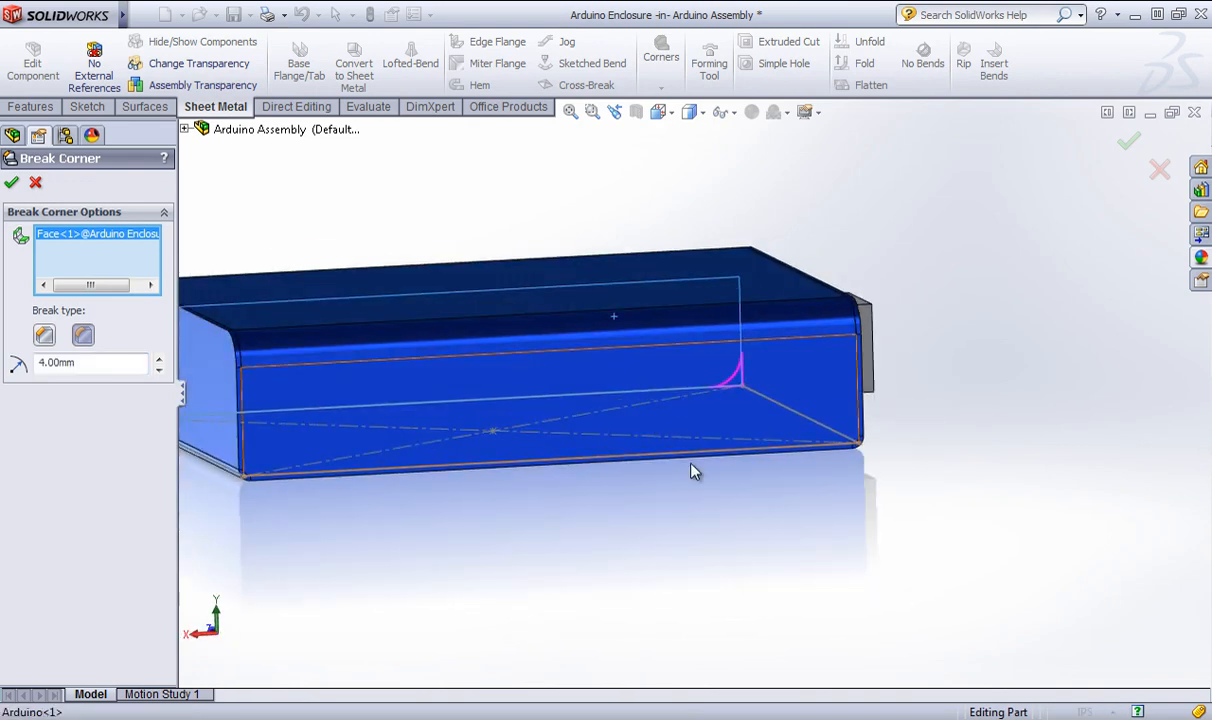
{"action": "middle_click_drag", "start_coordinate": [803, 366], "coordinate": [682, 487]}
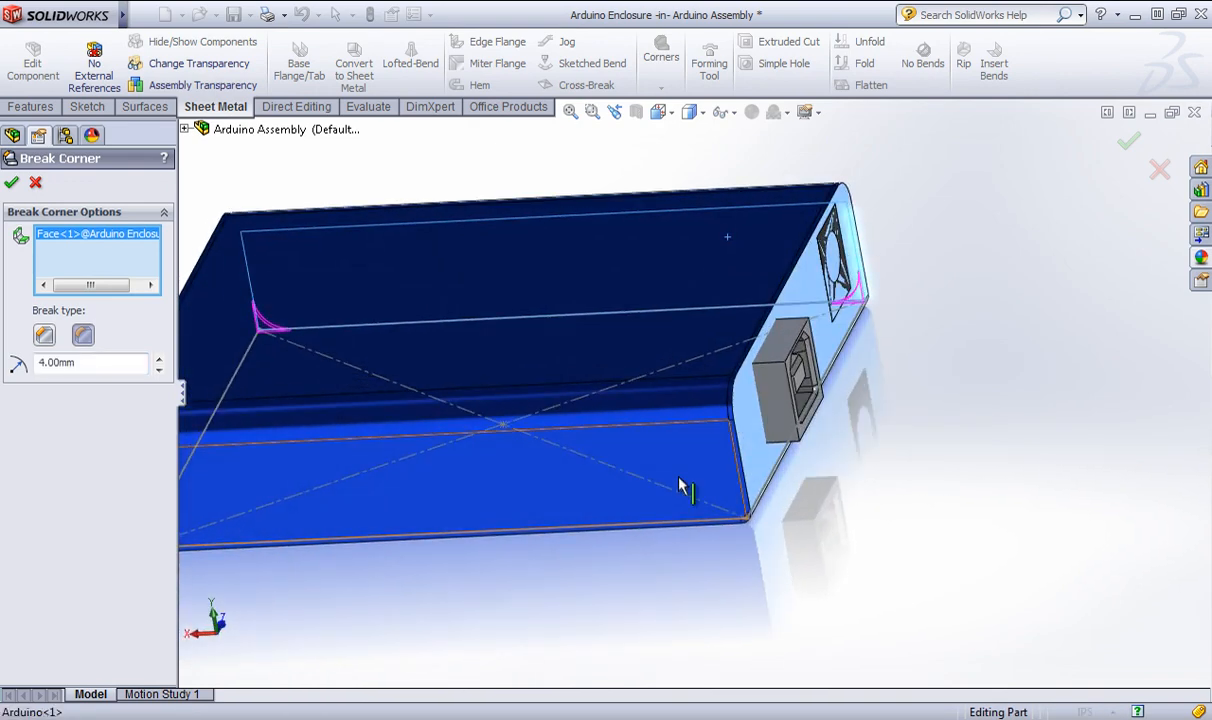
{"action": "left_click", "coordinate": [660, 478]}
{"action": "middle_click_drag", "start_coordinate": [552, 620], "coordinate": [745, 428]}
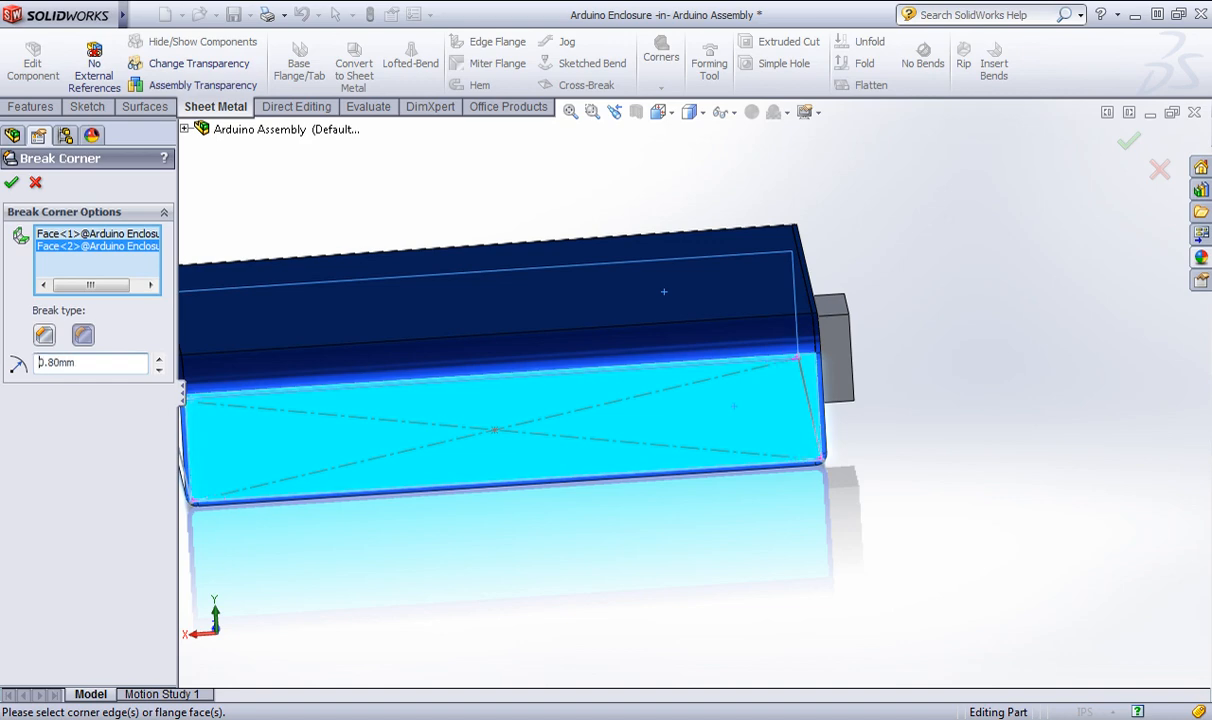
{"action": "left_click", "coordinate": [37, 181]}
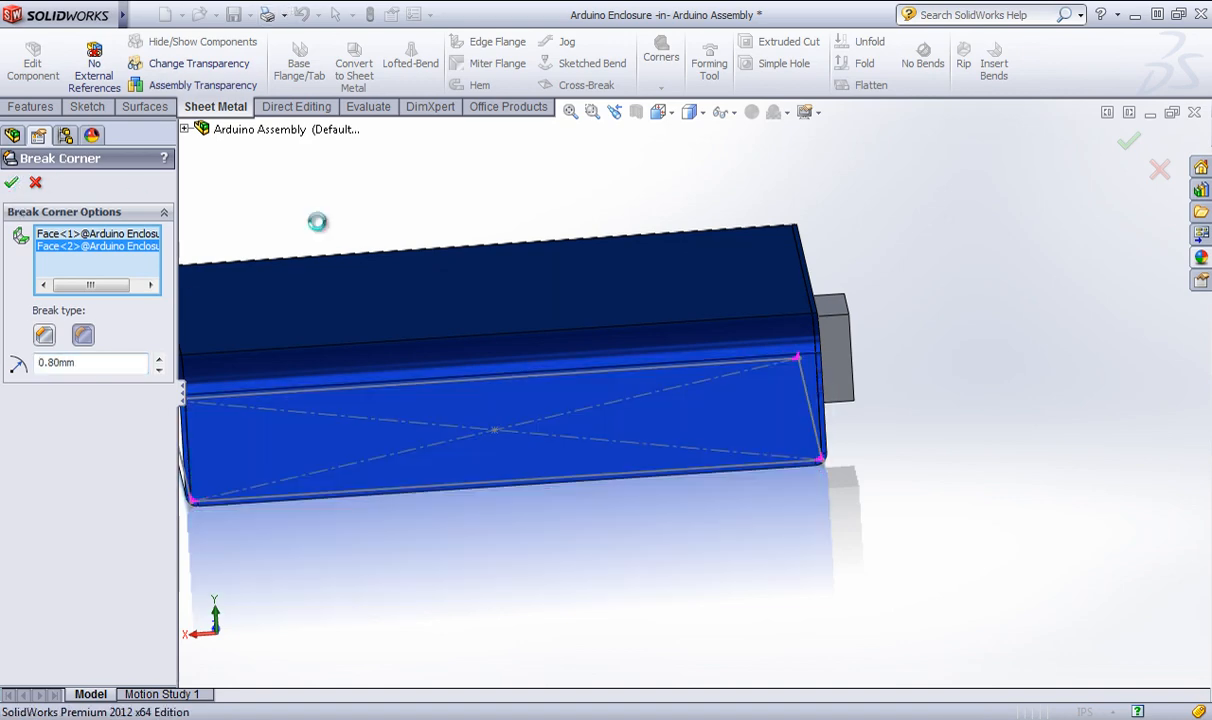
Hide the rectangle sketch displayed at the base of the enclosure.
{"action": "scroll", "coordinate": [815, 470], "scroll_direction": "down", "scroll_amount": 5}
{"action": "middle_click_drag", "start_coordinate": [778, 452], "coordinate": [700, 482]}
{"action": "scroll", "coordinate": [786, 430], "scroll_direction": "up", "scroll_amount": 3}
{"action": "scroll", "coordinate": [700, 460], "scroll_direction": "up", "scroll_amount": 3}
{"action": "scroll", "coordinate": [525, 308], "scroll_direction": "down", "scroll_amount": 1}
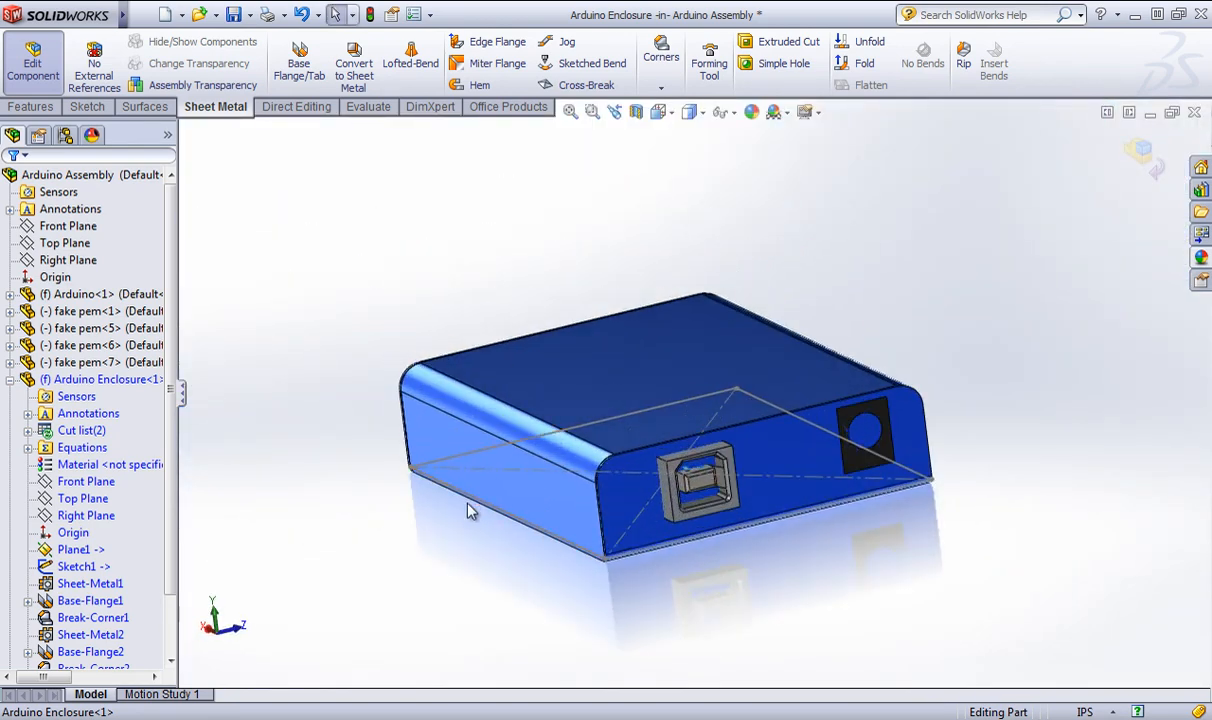
{"action": "right_click", "coordinate": [473, 465]}
{"action": "left_click", "coordinate": [497, 425]}
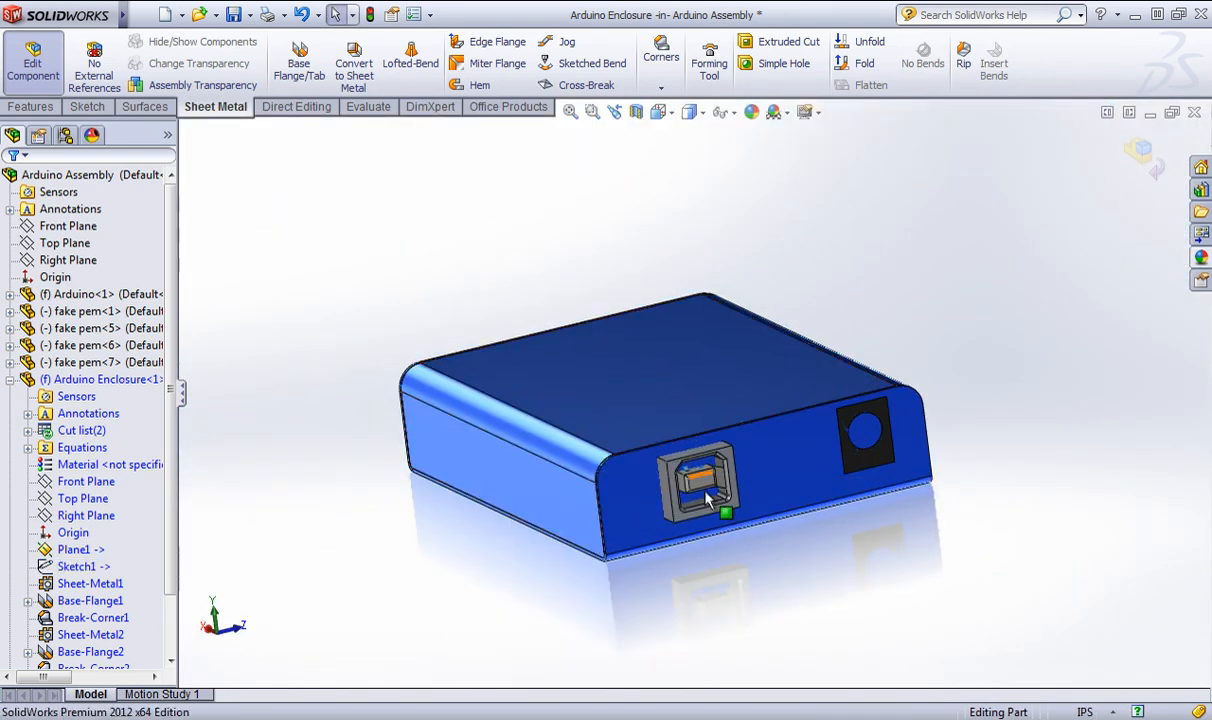
Hide the Base-Flange1 body so only the cover remains displayed around the Arduino board.
{"action": "right_click", "coordinate": [646, 487]}
{"action": "left_click", "coordinate": [90, 600]}
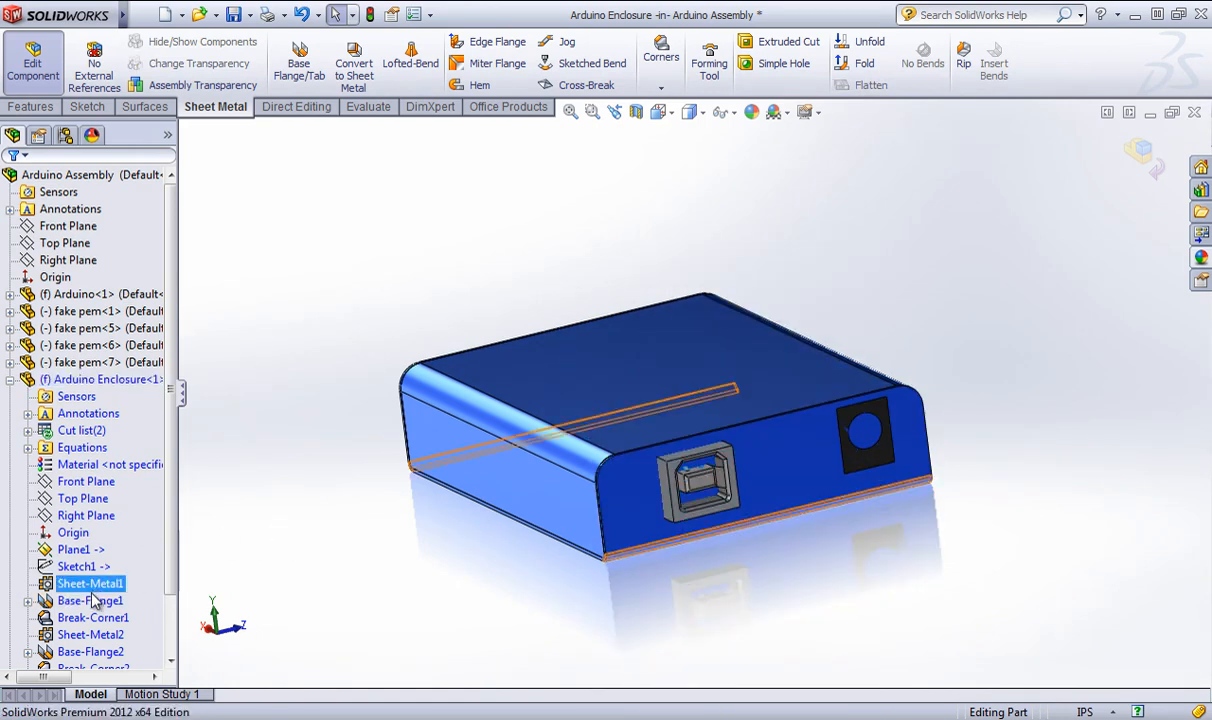
{"action": "right_click", "coordinate": [90, 600]}
{"action": "left_click", "coordinate": [103, 453]}
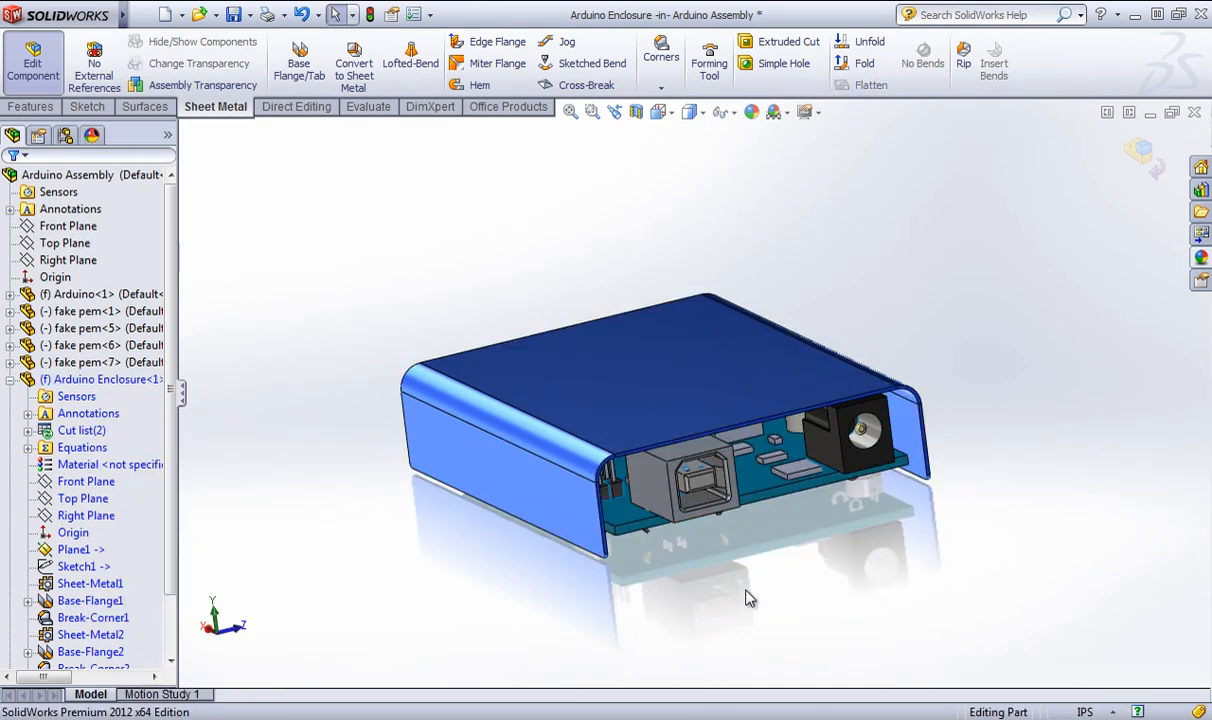
Set up a 6 mm, 90-degree Edge Flange on the cover side wall's vertical edge beside the USB port, positioned Material Inside.
{"action": "middle_click_drag", "start_coordinate": [745, 598], "coordinate": [609, 496]}
{"action": "scroll", "coordinate": [609, 496], "scroll_direction": "up", "scroll_amount": 4}
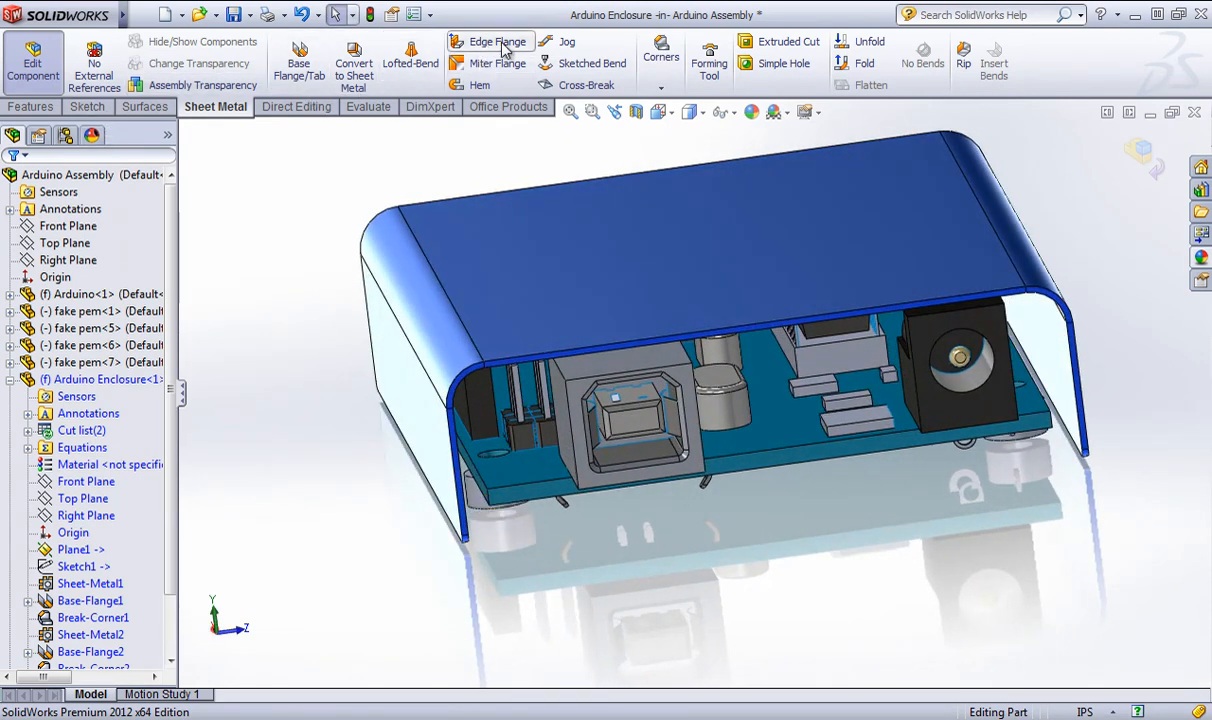
{"action": "left_click", "coordinate": [493, 44]}
{"action": "left_click", "coordinate": [468, 505]}
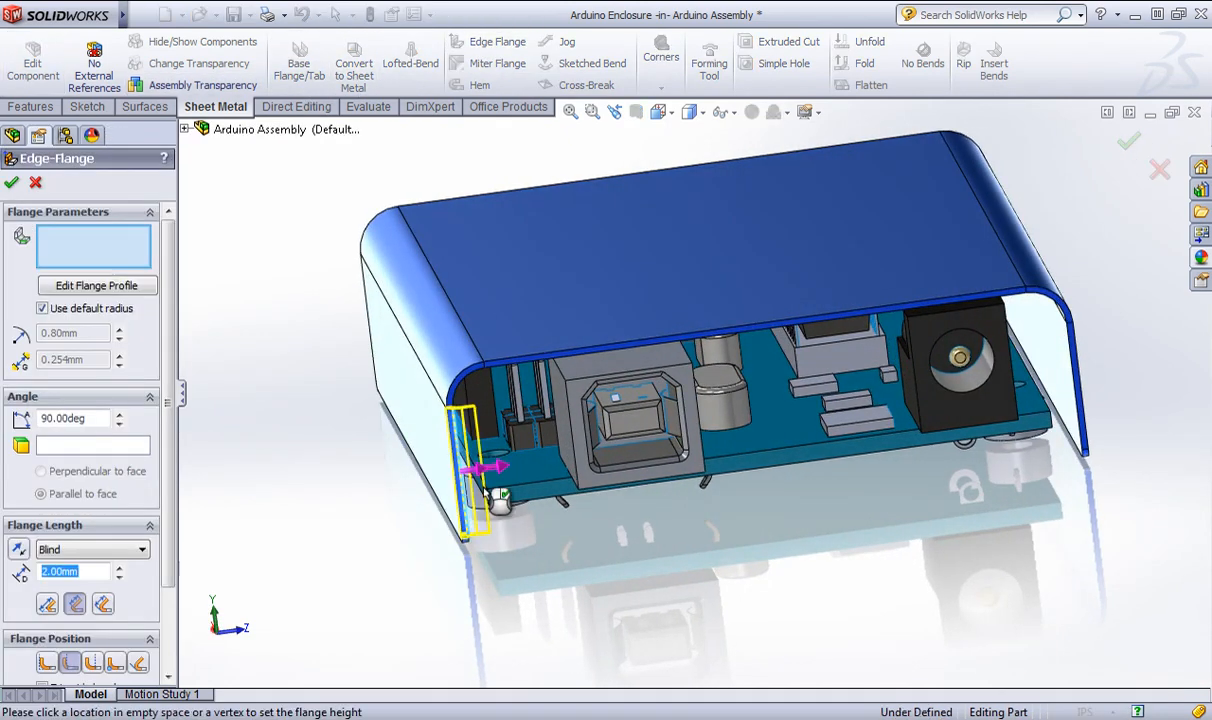
{"action": "left_click", "coordinate": [523, 468]}
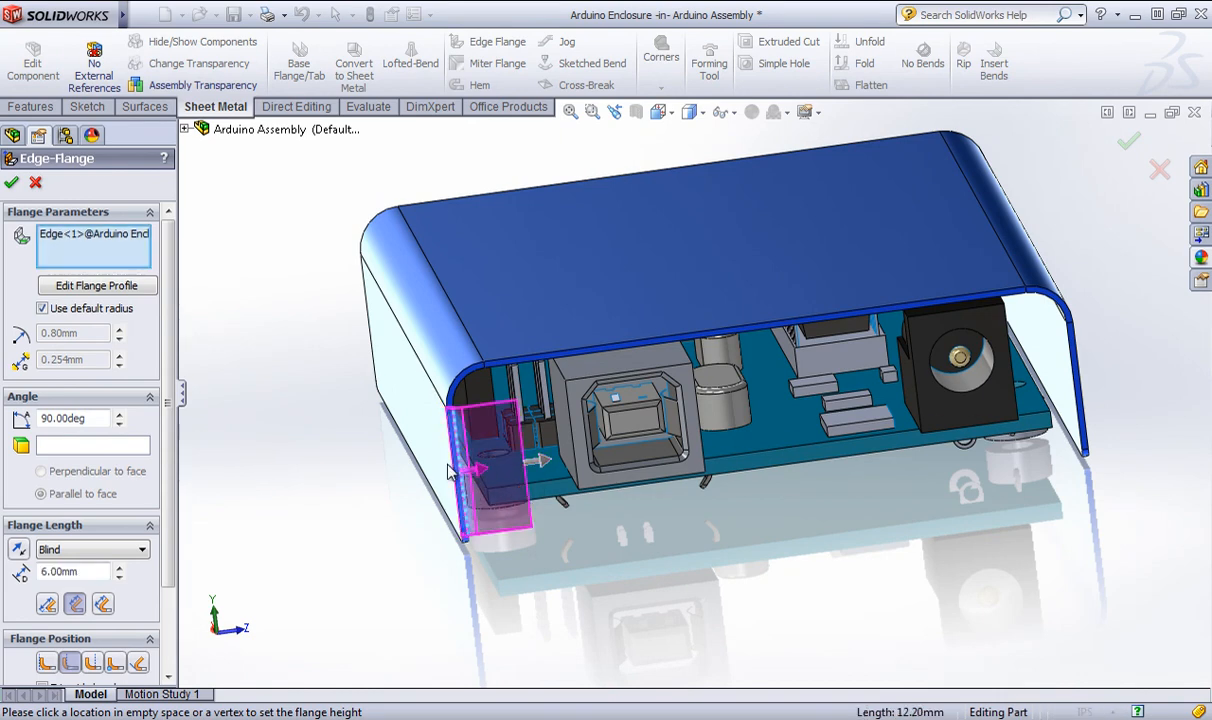
{"action": "middle_click_drag", "start_coordinate": [400, 350], "coordinate": [316, 463]}
{"action": "scroll", "coordinate": [316, 463], "scroll_direction": "down", "scroll_amount": 3}
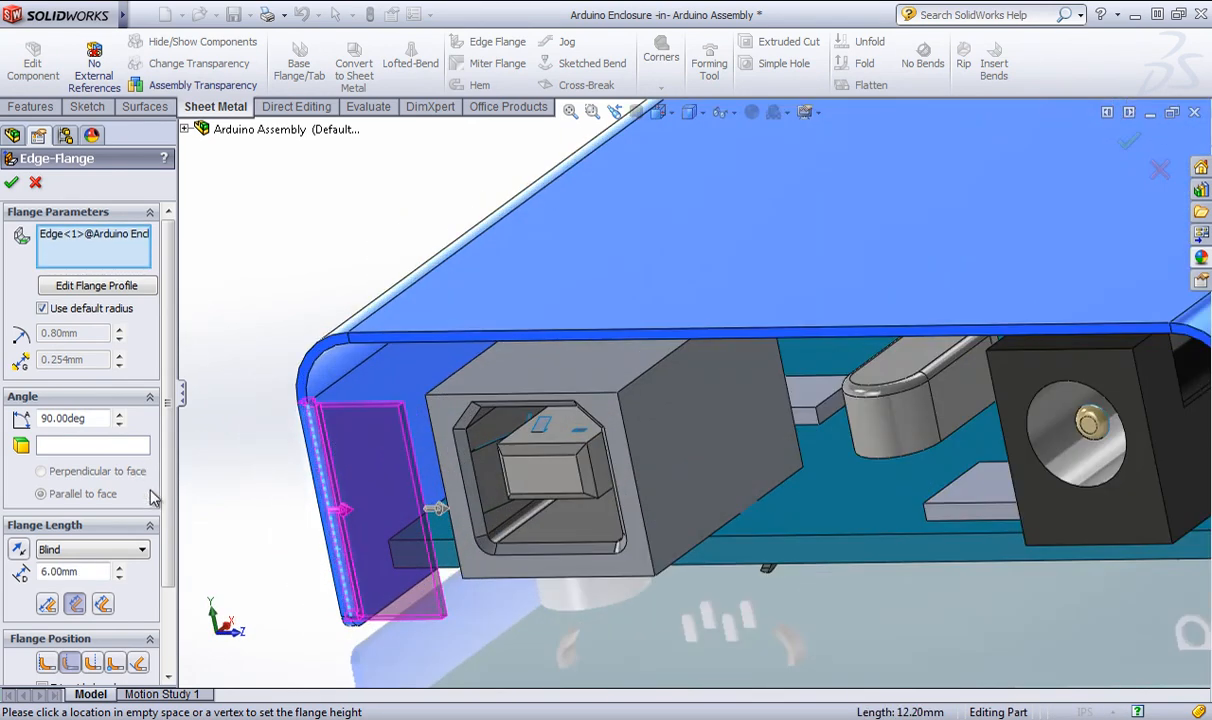
{"action": "left_click", "coordinate": [45, 663]}
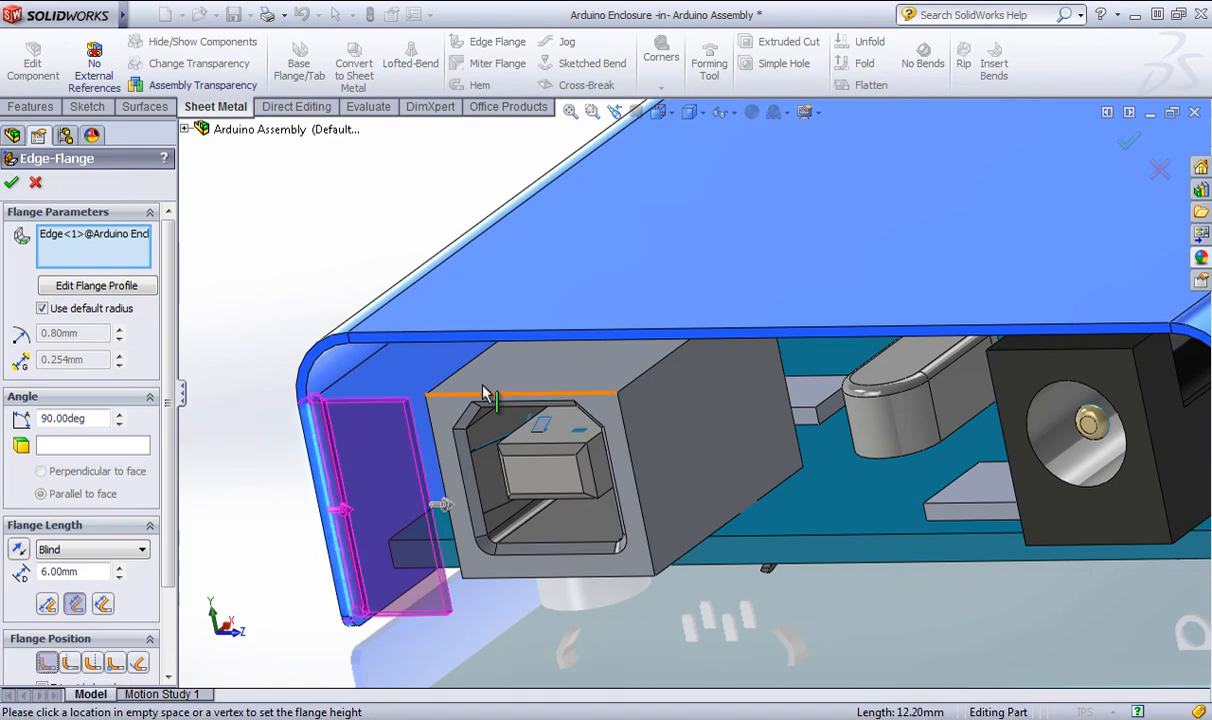
{"action": "middle_click_drag", "start_coordinate": [341, 400], "coordinate": [312, 408]}
{"action": "scroll", "coordinate": [300, 463], "scroll_direction": "up", "scroll_amount": 2}
Enable a custom Rectangle relief for the edge flange with a relief ratio of 0.5.
{"action": "left_click_drag", "start_coordinate": [167, 467], "coordinate": [168, 571]}
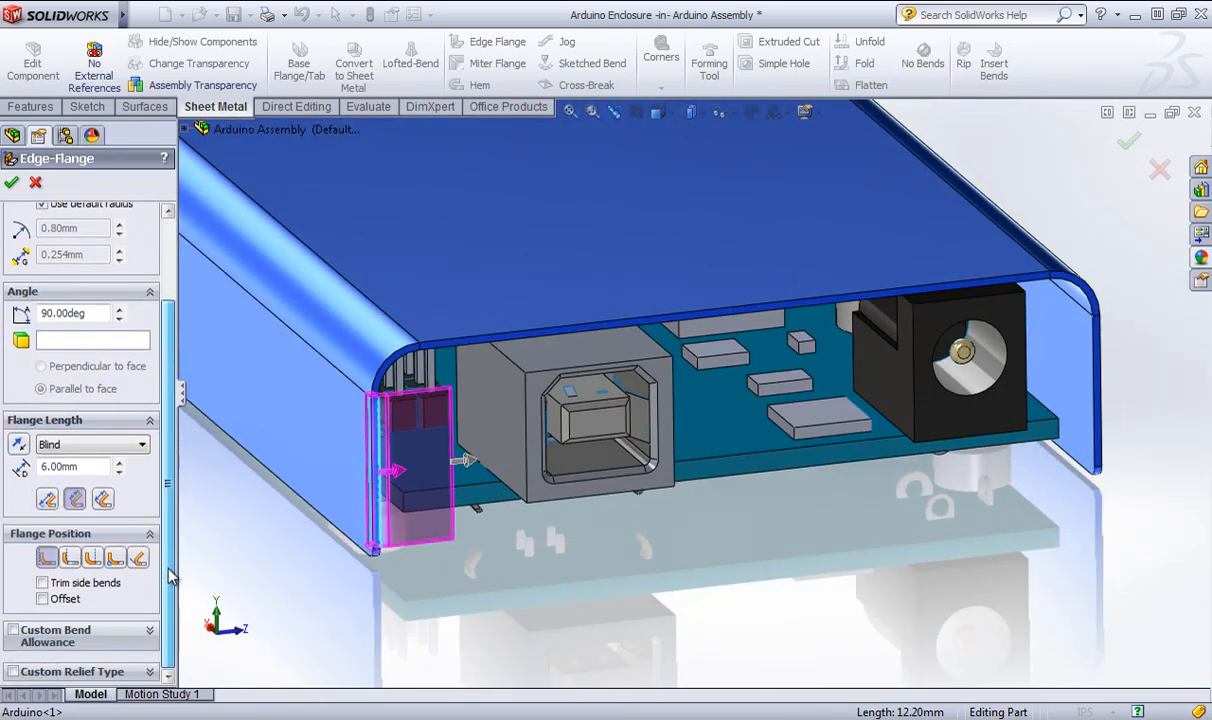
{"action": "left_click", "coordinate": [110, 672]}
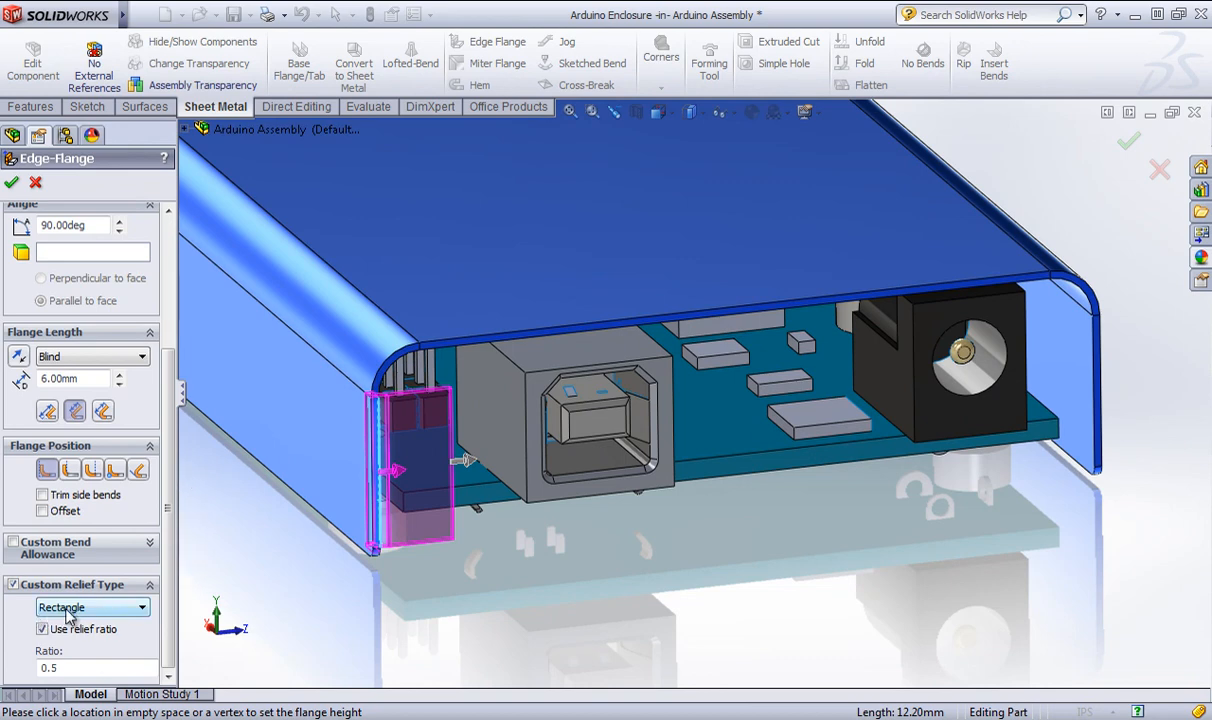
{"action": "scroll", "coordinate": [180, 560], "scroll_direction": "up", "scroll_amount": 5}
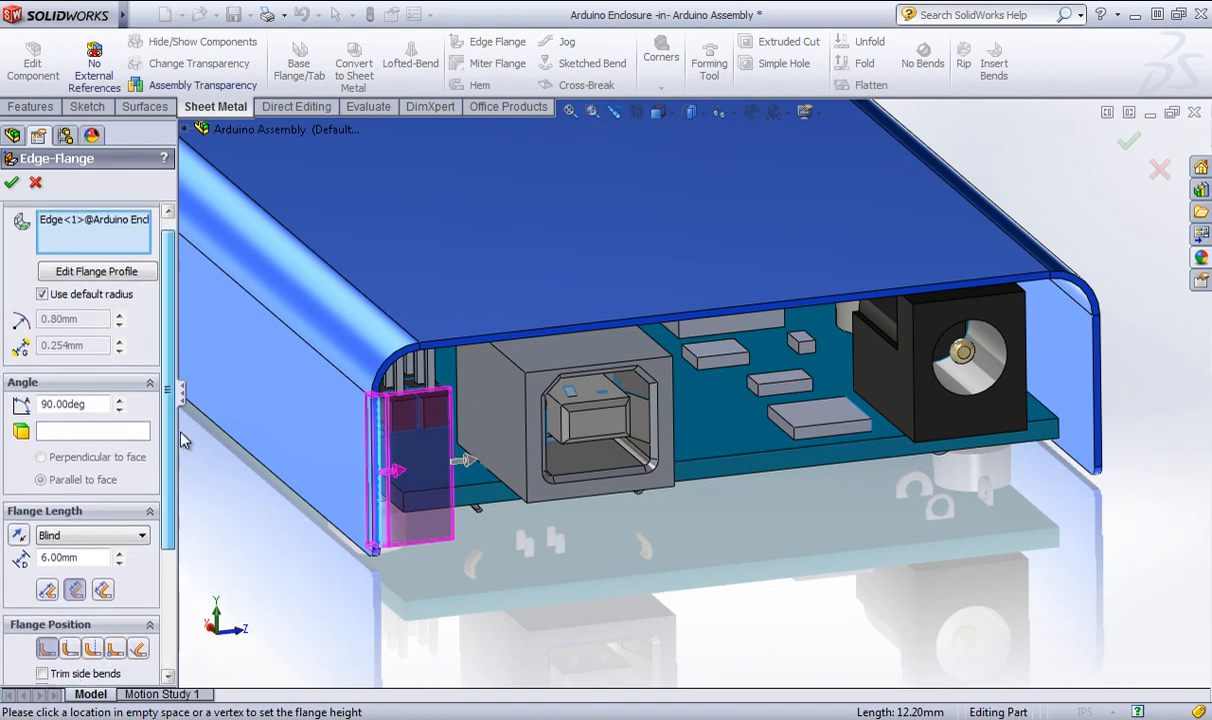
In the flange profile sketch, lower the upper line to make the profile about 4 mm tall and delete its outer vertical line.
{"action": "left_click", "coordinate": [143, 289]}
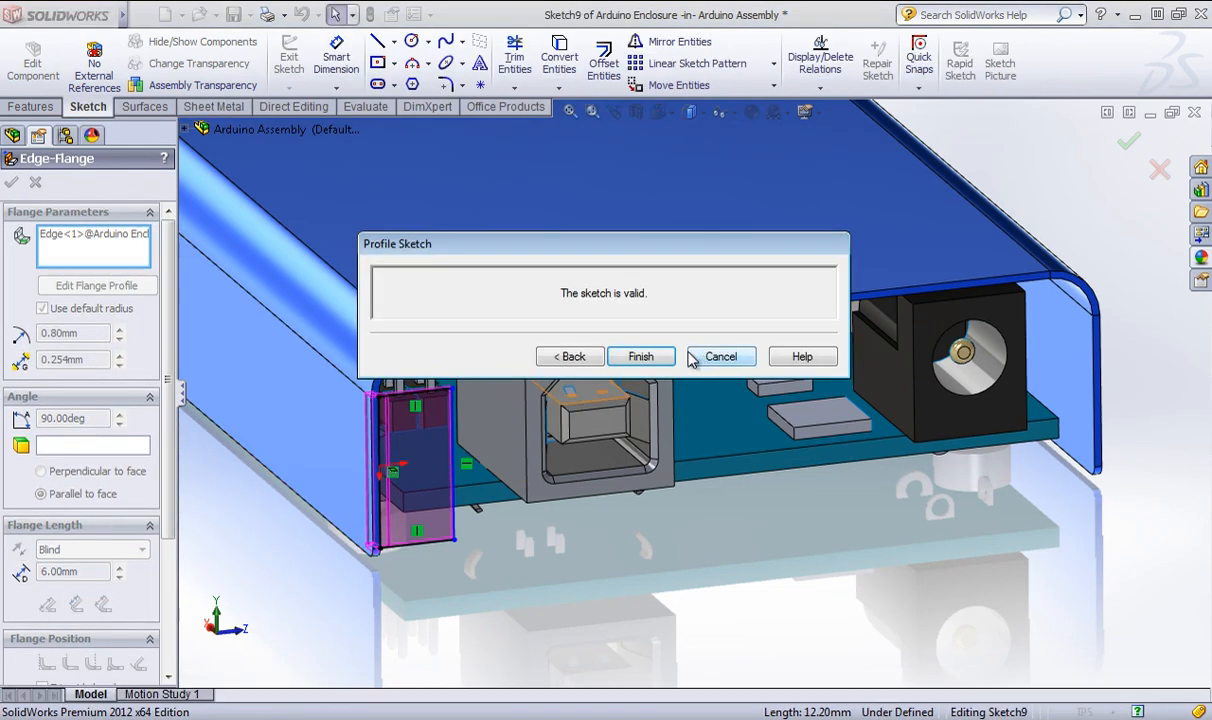
{"action": "left_click_drag", "start_coordinate": [405, 398], "coordinate": [401, 494]}
{"action": "left_click", "coordinate": [460, 521]}
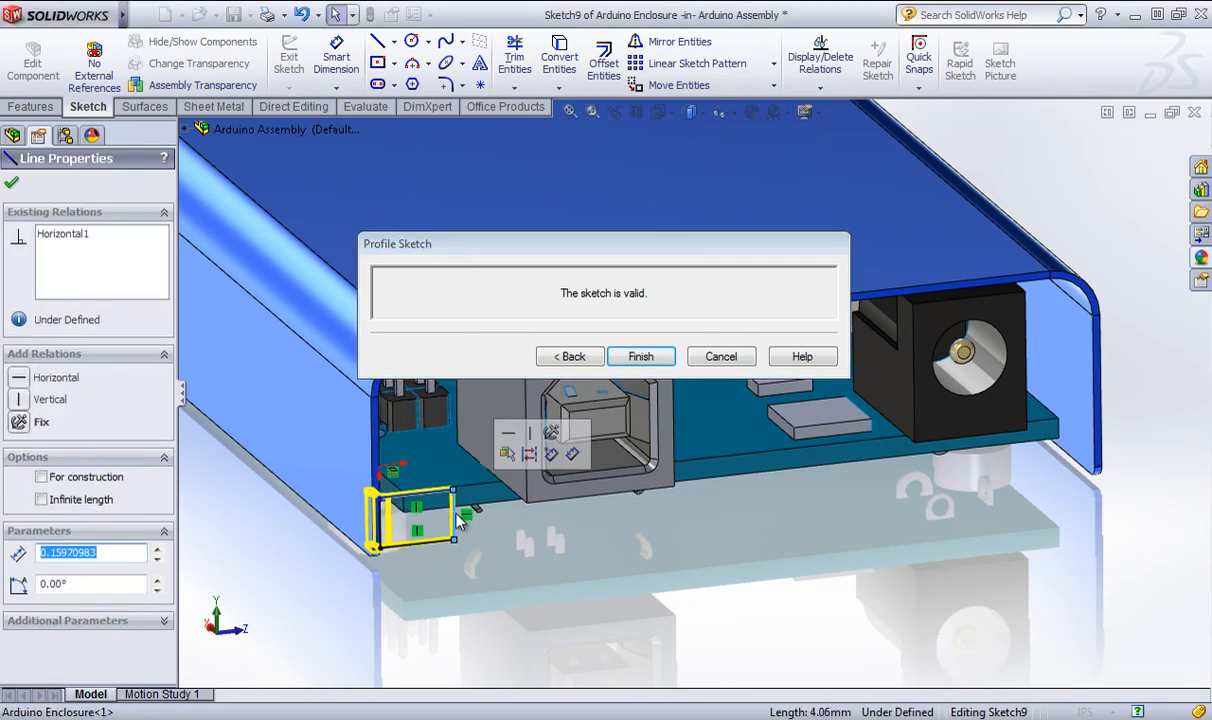
{"action": "key", "text": "Delete"}
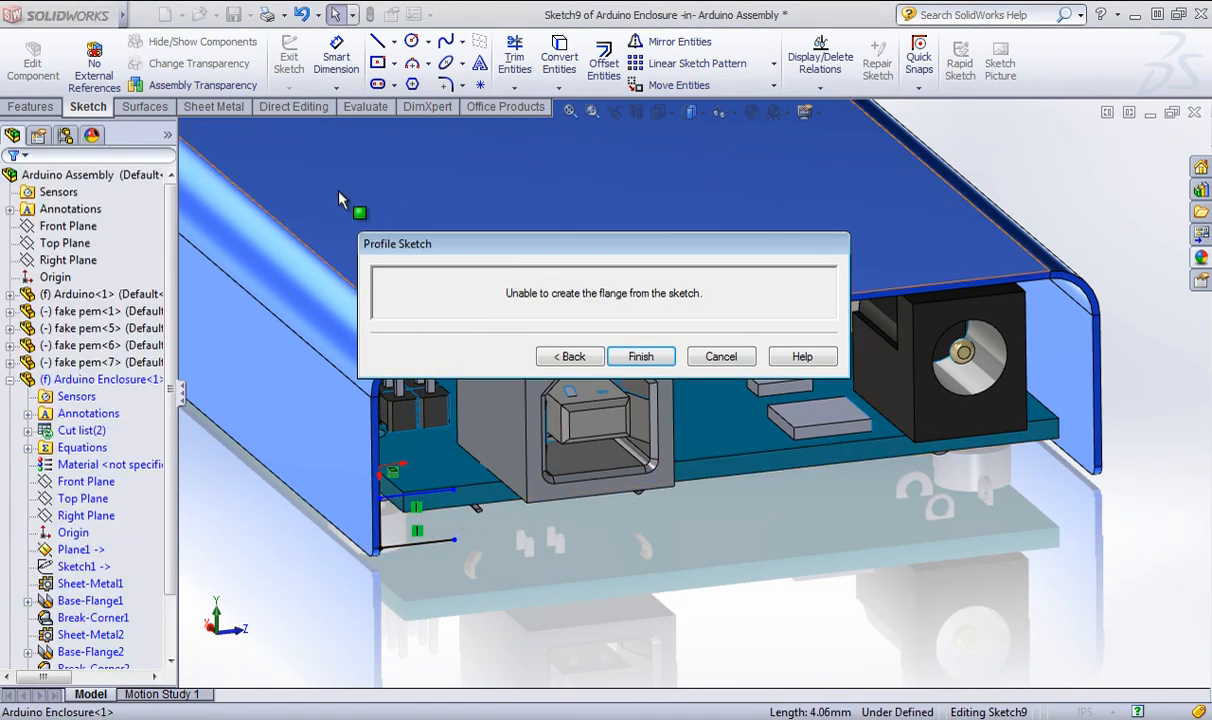
Close the open outer end of the flange profile with a tangent arc joining the two horizontal lines.
{"action": "left_click", "coordinate": [429, 64]}
{"action": "left_click", "coordinate": [460, 100]}
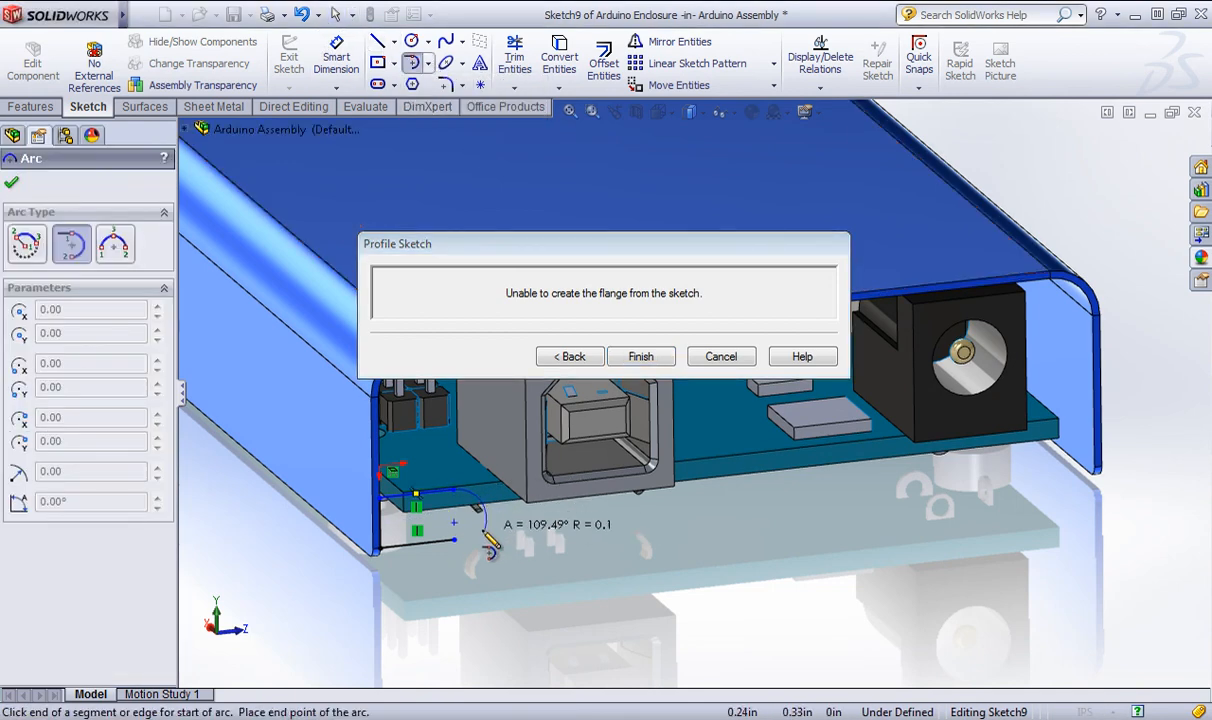
{"action": "left_click", "coordinate": [455, 540]}
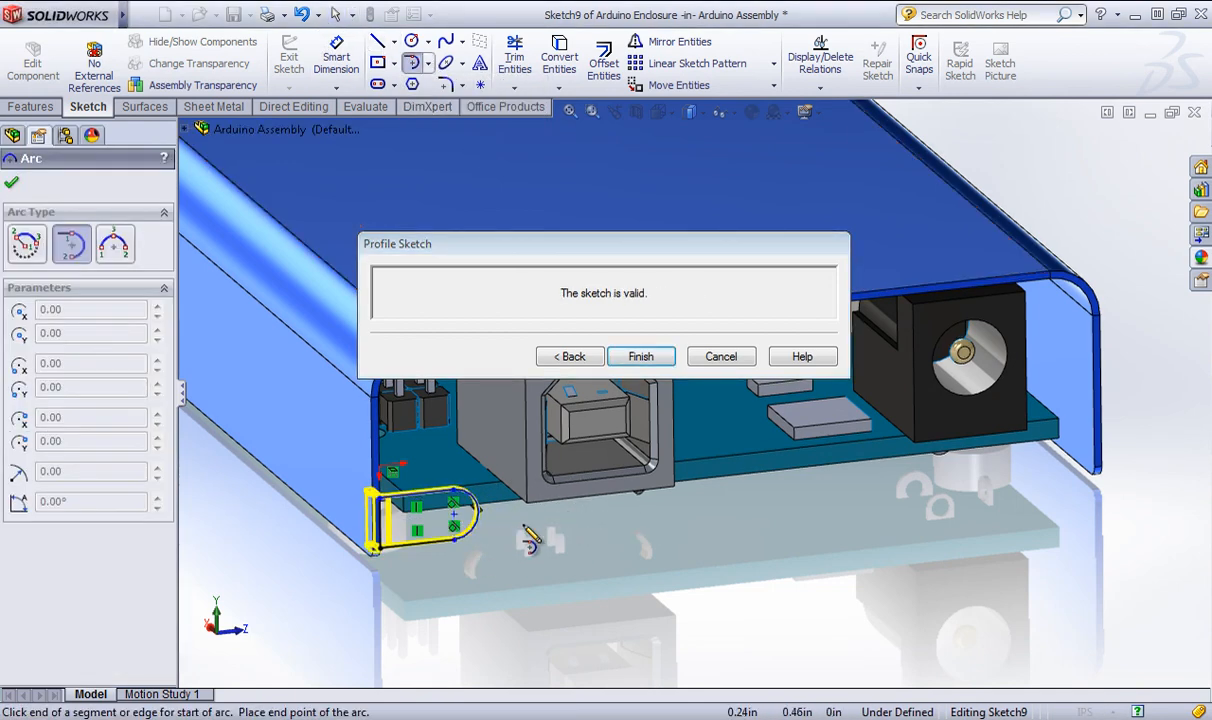
{"action": "right_click", "coordinate": [495, 160]}
{"action": "left_click", "coordinate": [563, 183]}
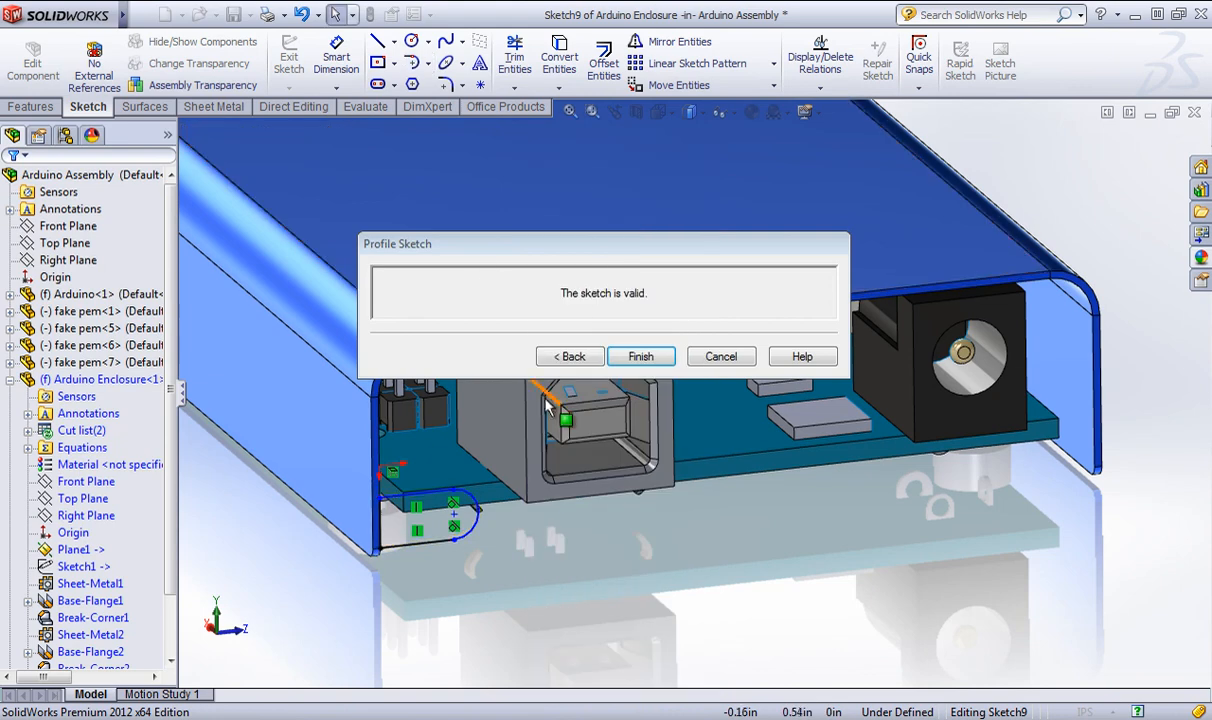
Sketch a hole circle of about 0.03 in radius centred on the flange profile's end arc.
{"action": "left_click", "coordinate": [412, 42]}
{"action": "left_click", "coordinate": [470, 520]}
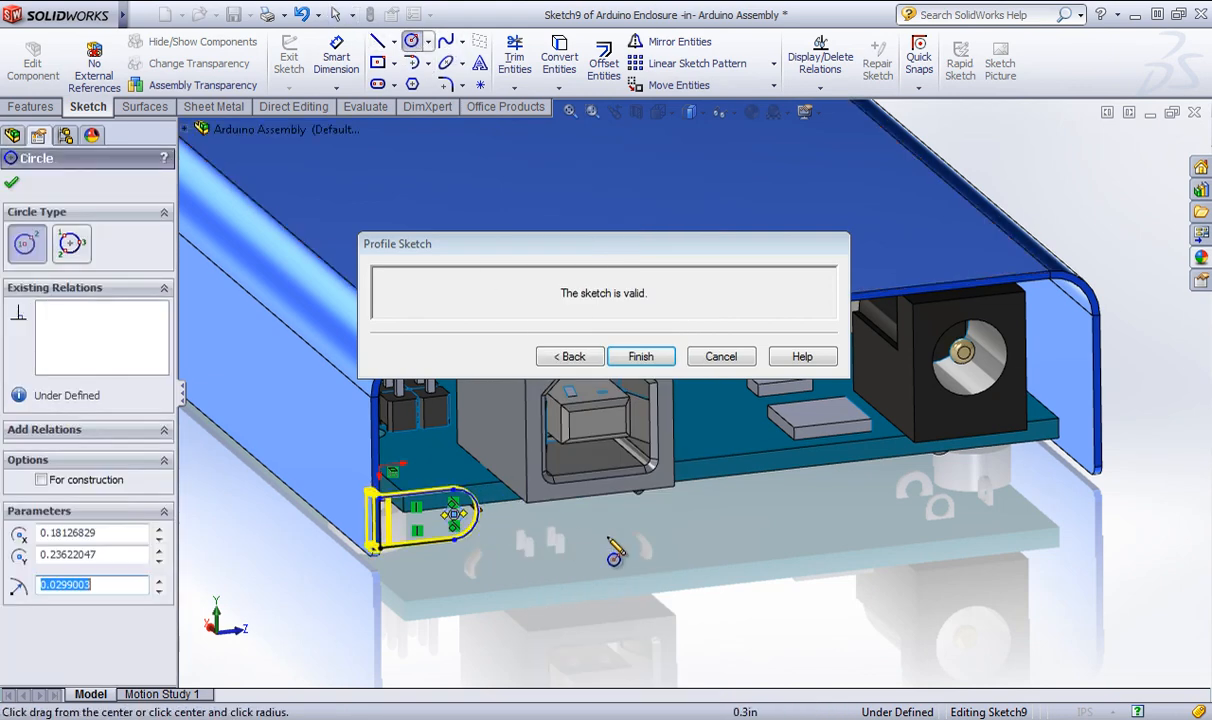
{"action": "key", "text": "Escape"}
Dimension the hole centre 3 mm from the flange profile's vertical base line.
{"action": "left_click", "coordinate": [340, 55]}
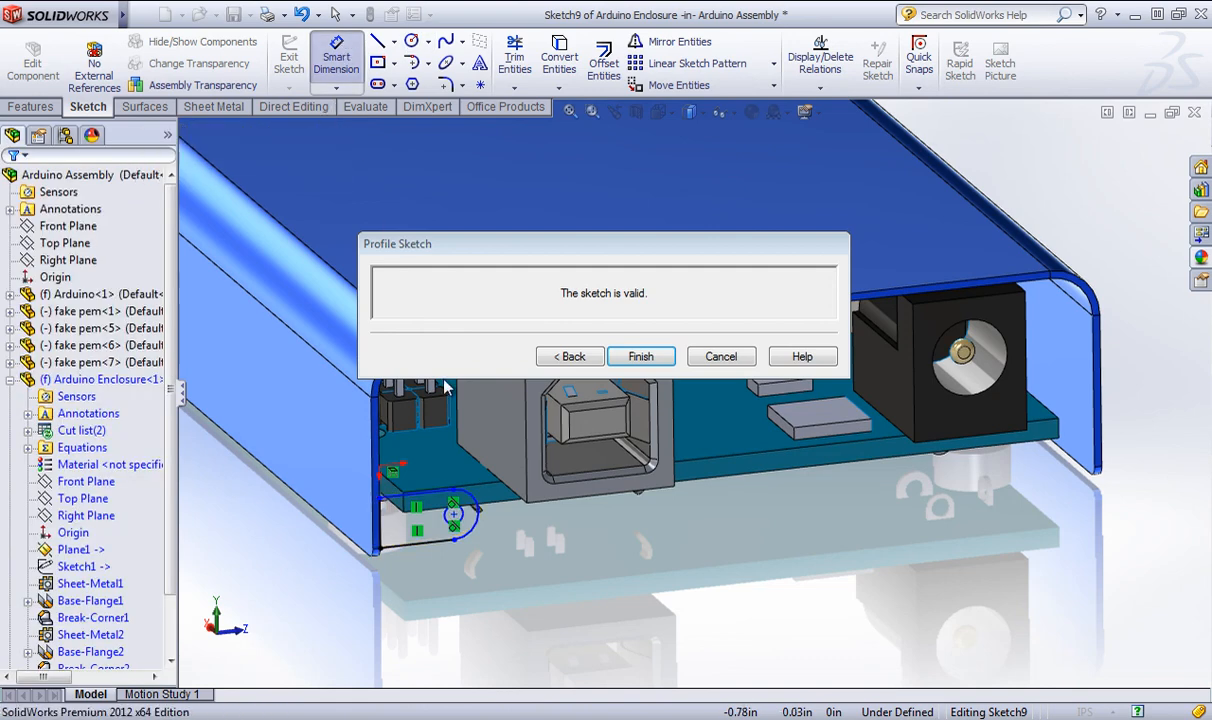
{"action": "left_click", "coordinate": [454, 515]}
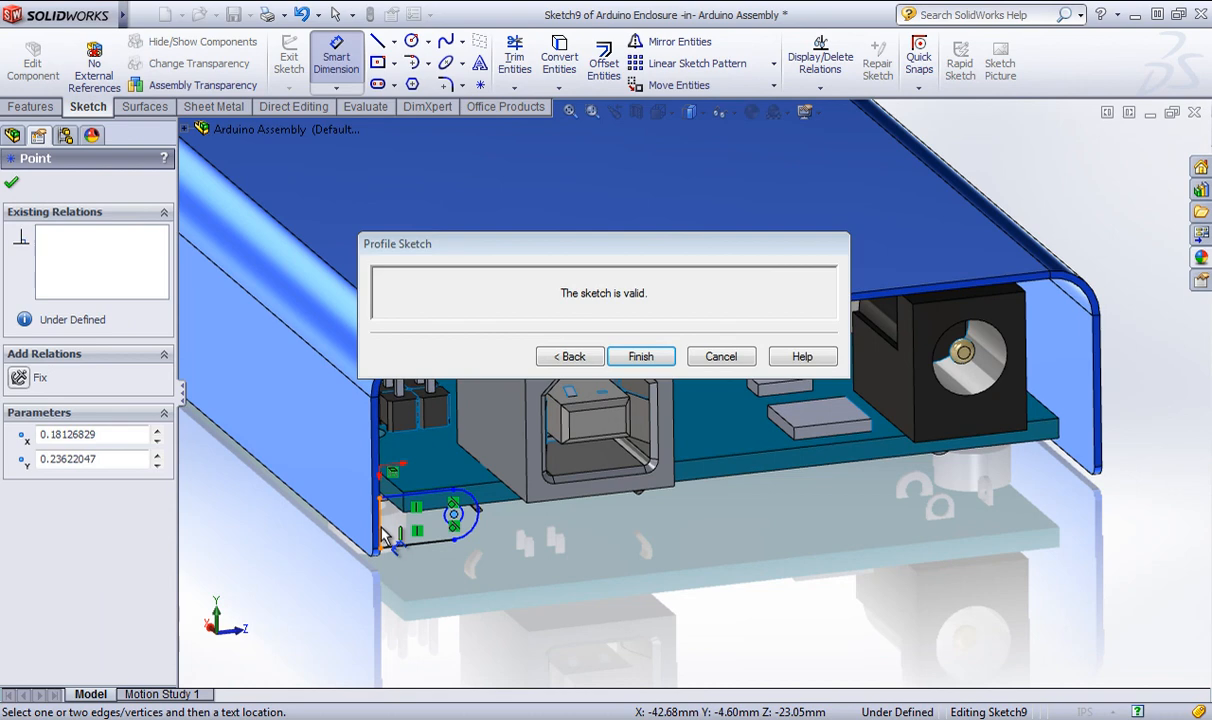
{"action": "right_click", "coordinate": [500, 545]}
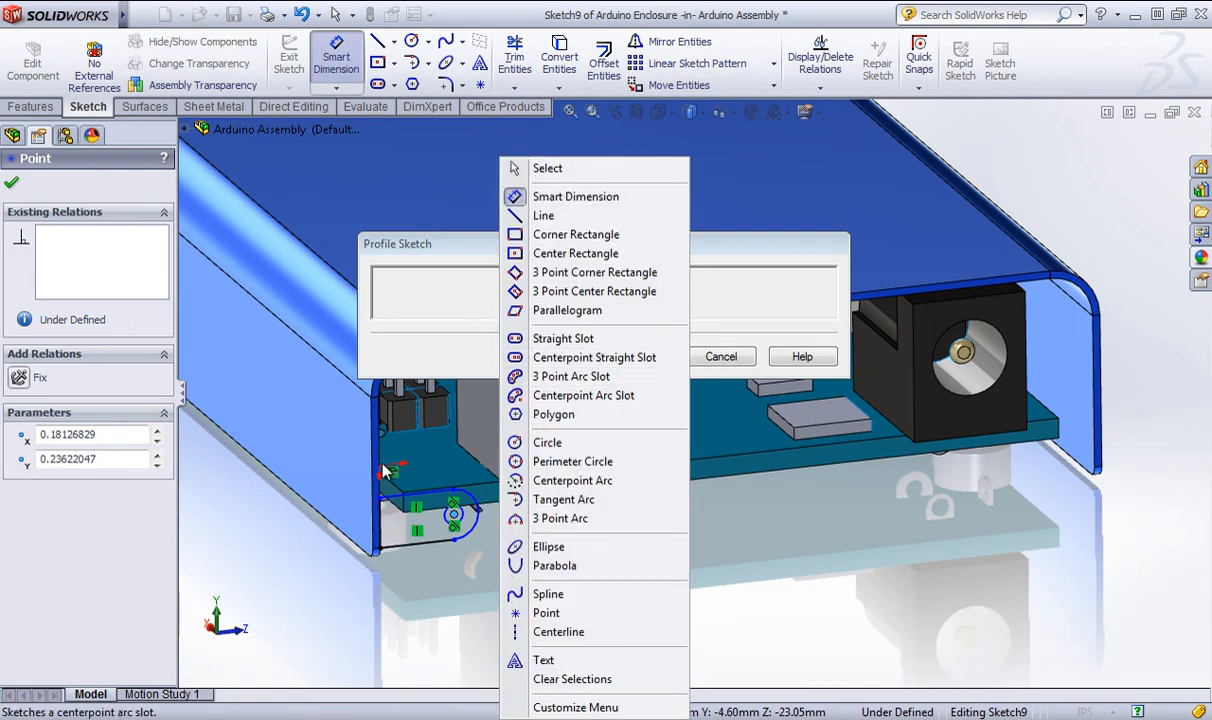
{"action": "left_click", "coordinate": [377, 505]}
{"action": "left_click", "coordinate": [398, 576]}
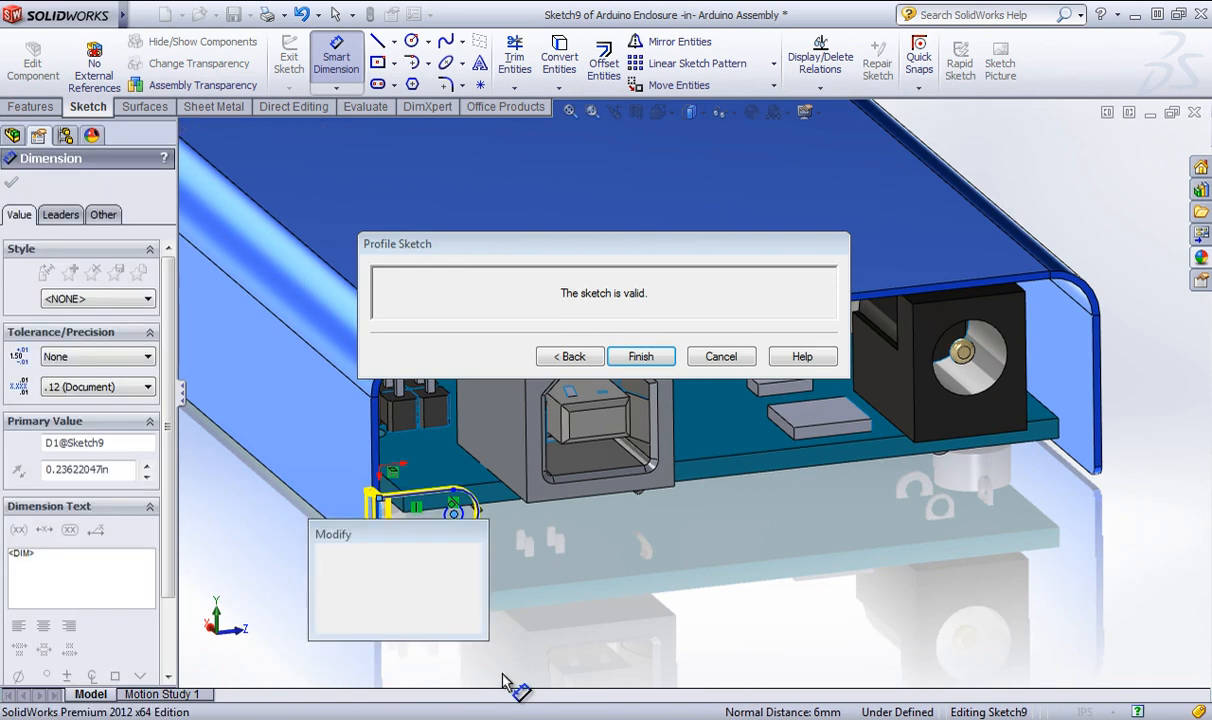
{"action": "type", "text": "3"}
{"action": "key", "text": "Return"}
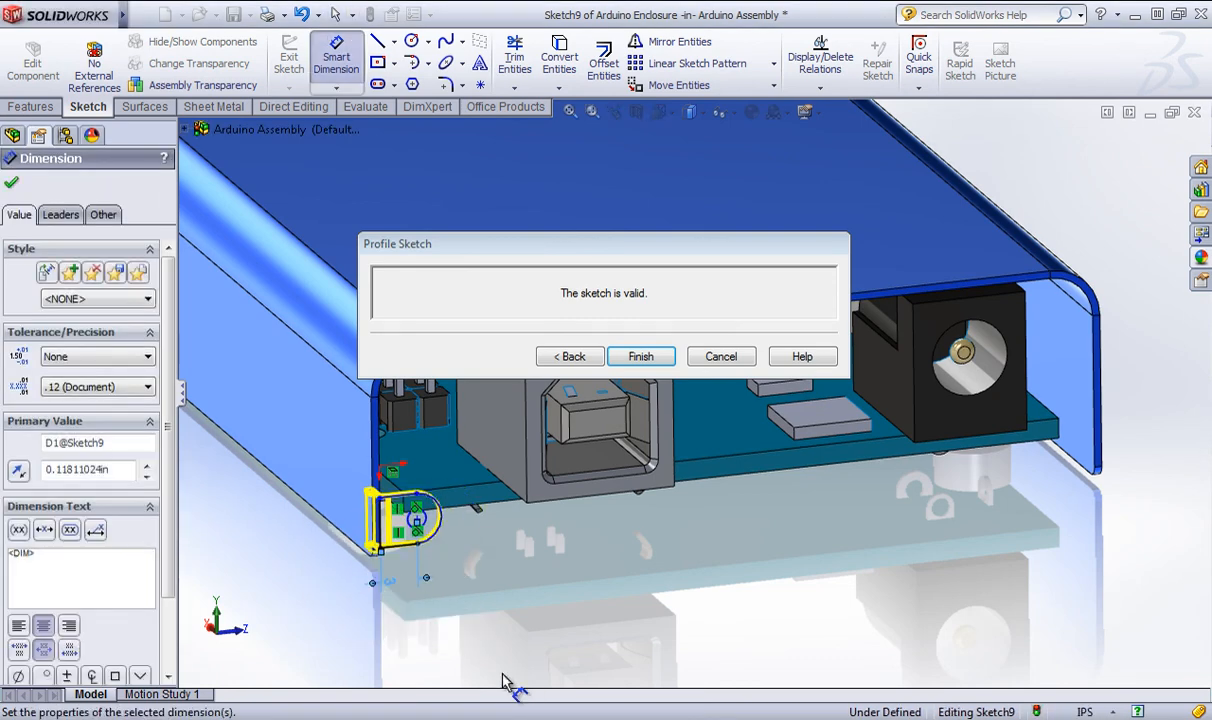
Dimension the vertical base line of the flange profile at 3.5 mm.
{"action": "middle_click_drag", "start_coordinate": [447, 492], "coordinate": [484, 358]}
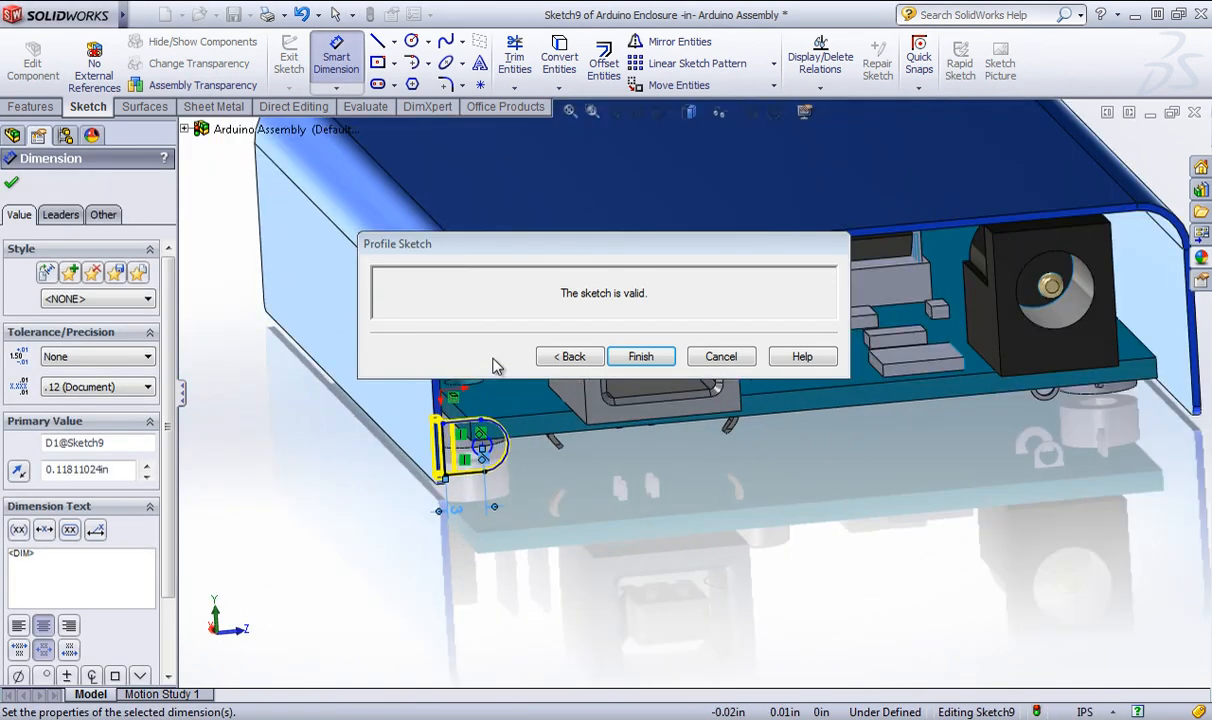
{"action": "left_click", "coordinate": [438, 445]}
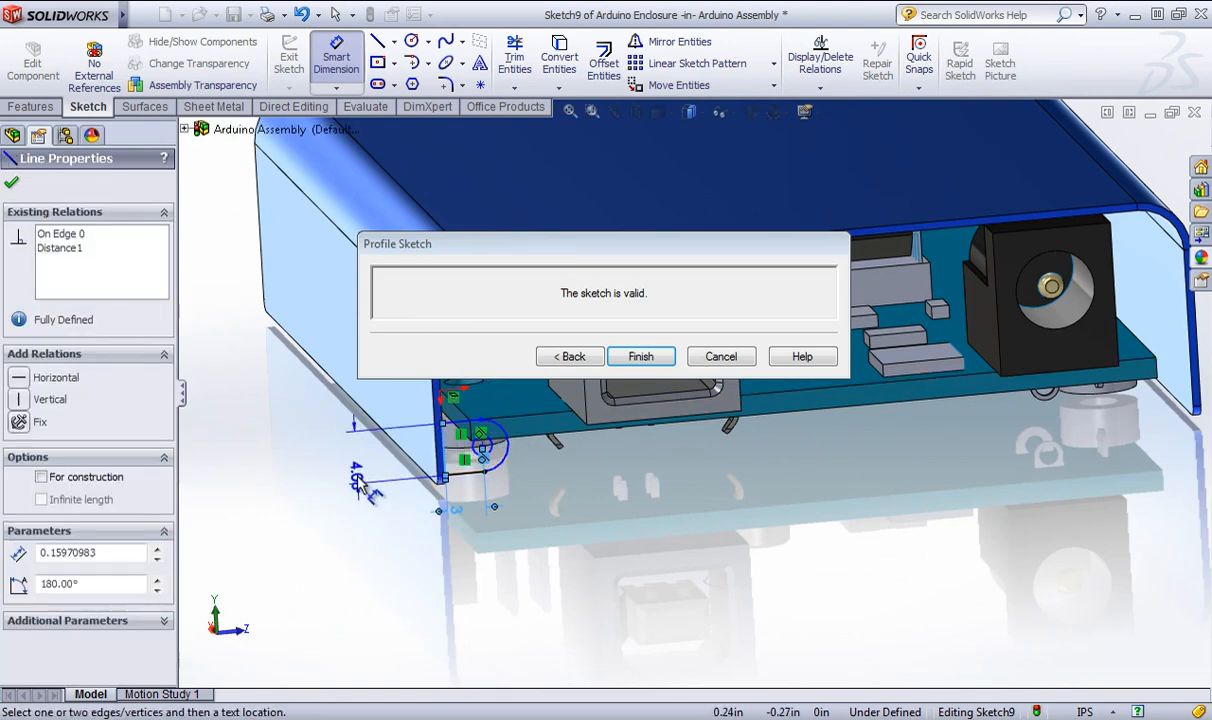
{"action": "left_click", "coordinate": [360, 483]}
{"action": "type", "text": "3.5"}
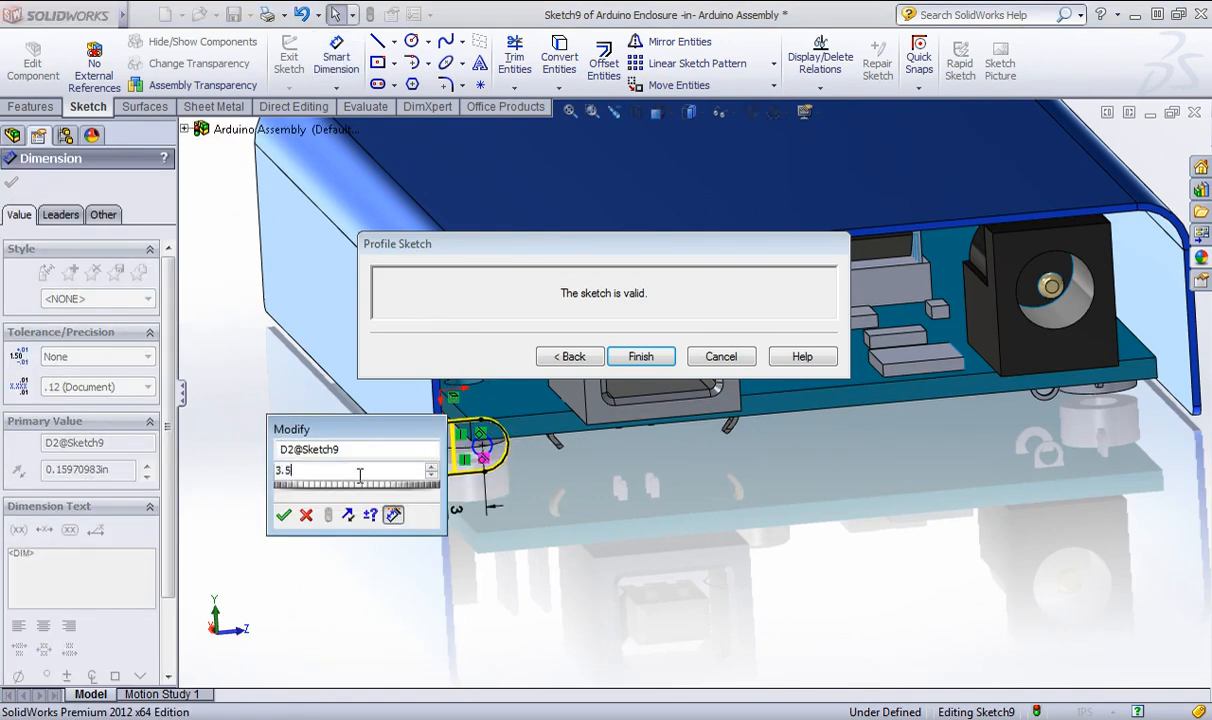
{"action": "key", "text": "Return"}
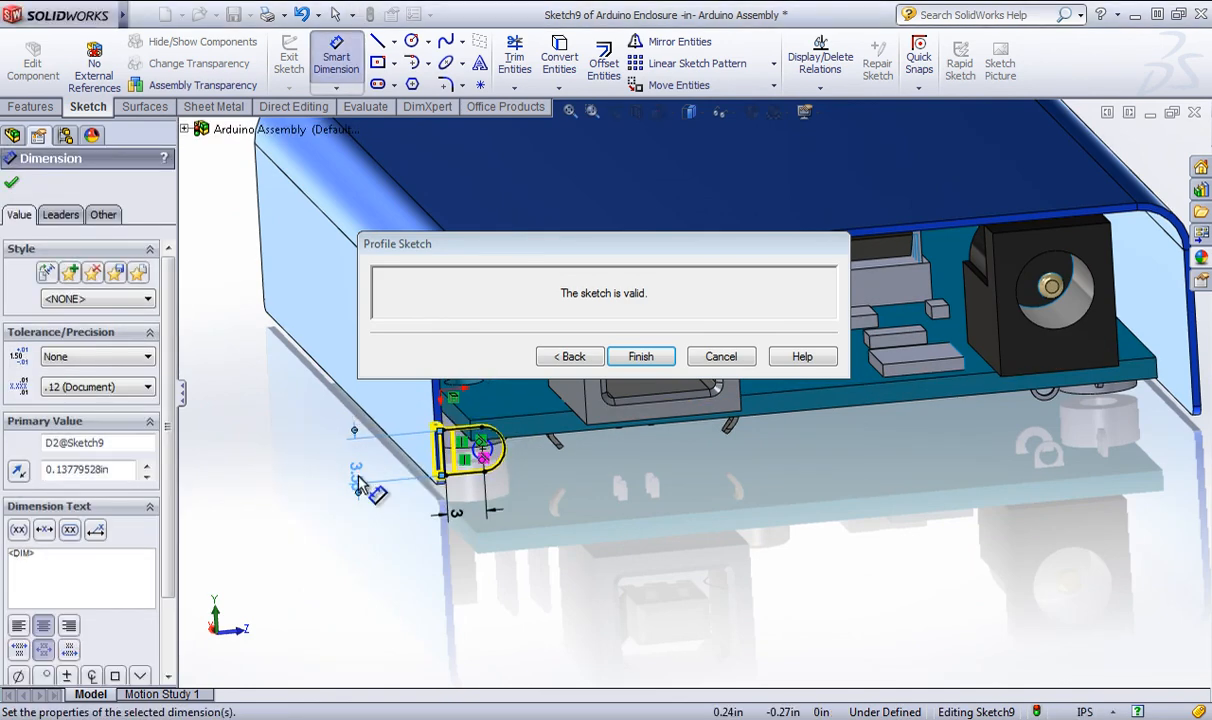
Dimension the tab's hole at 2 mm diameter and finish the flange profile to create the tab.
{"action": "left_click", "coordinate": [495, 459]}
{"action": "left_click", "coordinate": [614, 530]}
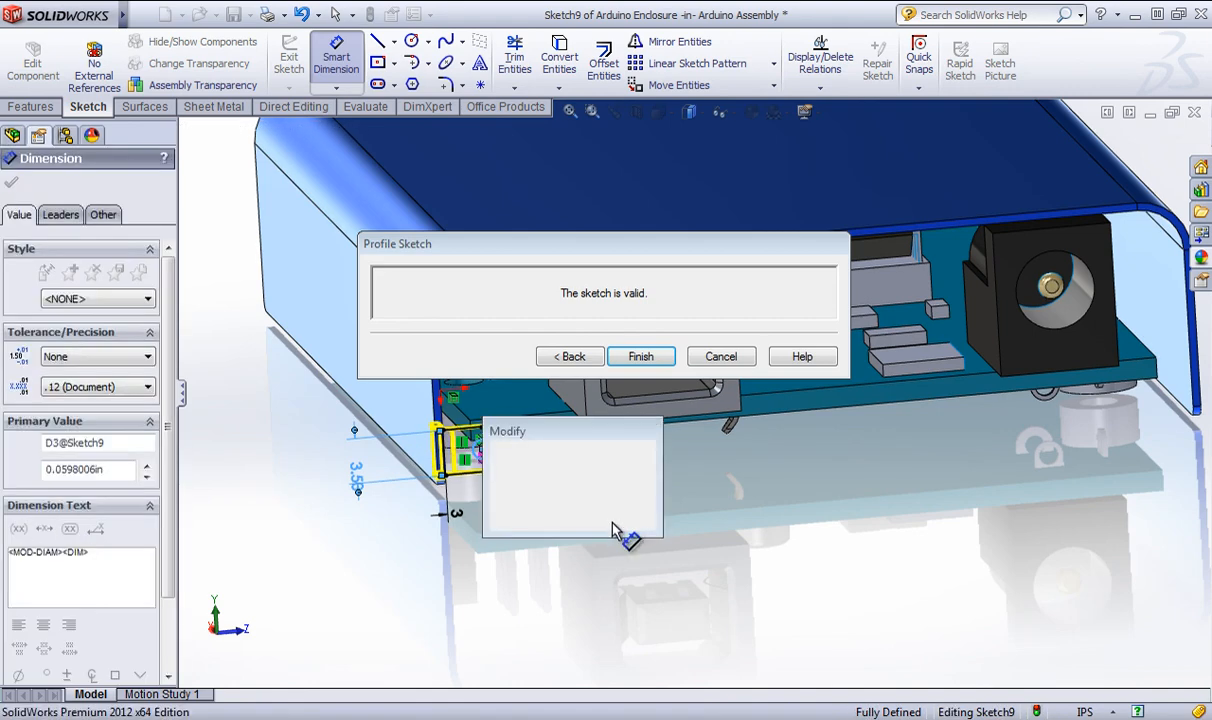
{"action": "type", "text": "2"}
{"action": "key", "text": "Return"}
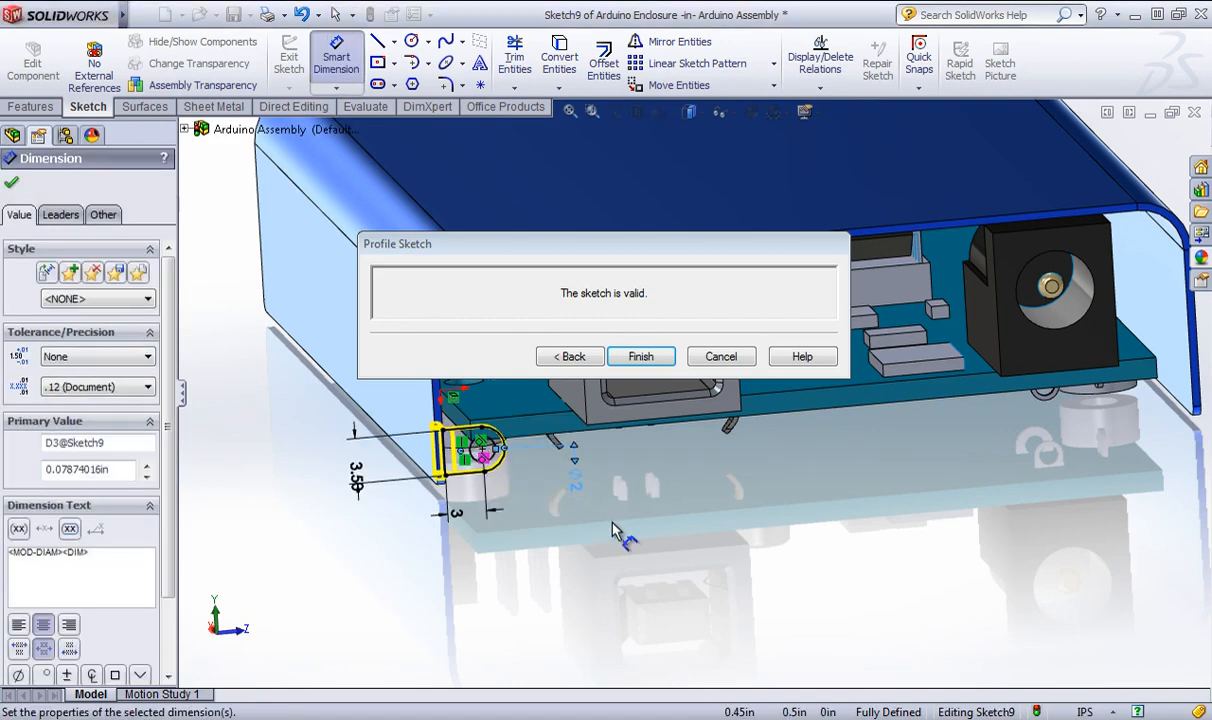
{"action": "left_click", "coordinate": [640, 357]}
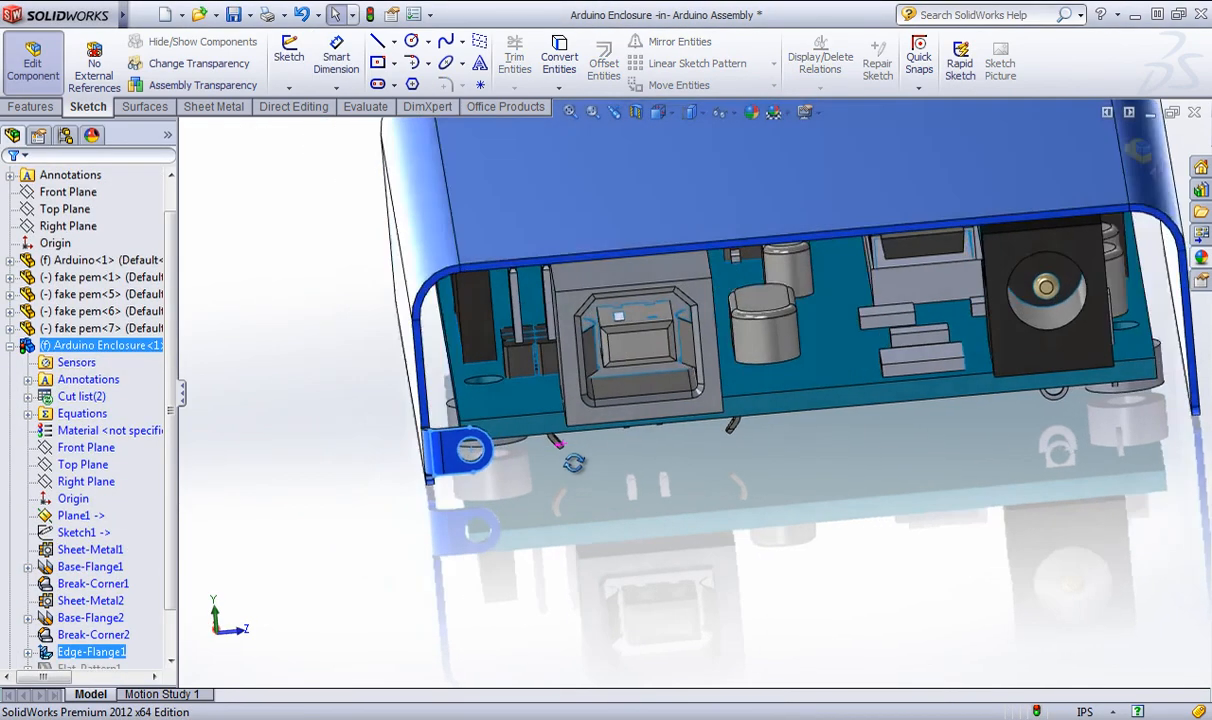
{"action": "mouse_move", "coordinate": [573, 462]}
{"action": "middle_mouse_down"}
{"action": "mouse_move", "coordinate": [514, 492]}
{"action": "mouse_move", "coordinate": [414, 444]}
{"action": "mouse_move", "coordinate": [555, 441]}
{"action": "mouse_move", "coordinate": [665, 481]}
{"action": "mouse_move", "coordinate": [633, 476]}
{"action": "mouse_move", "coordinate": [607, 440]}
{"action": "mouse_move", "coordinate": [568, 465]}
{"action": "middle_mouse_up"}
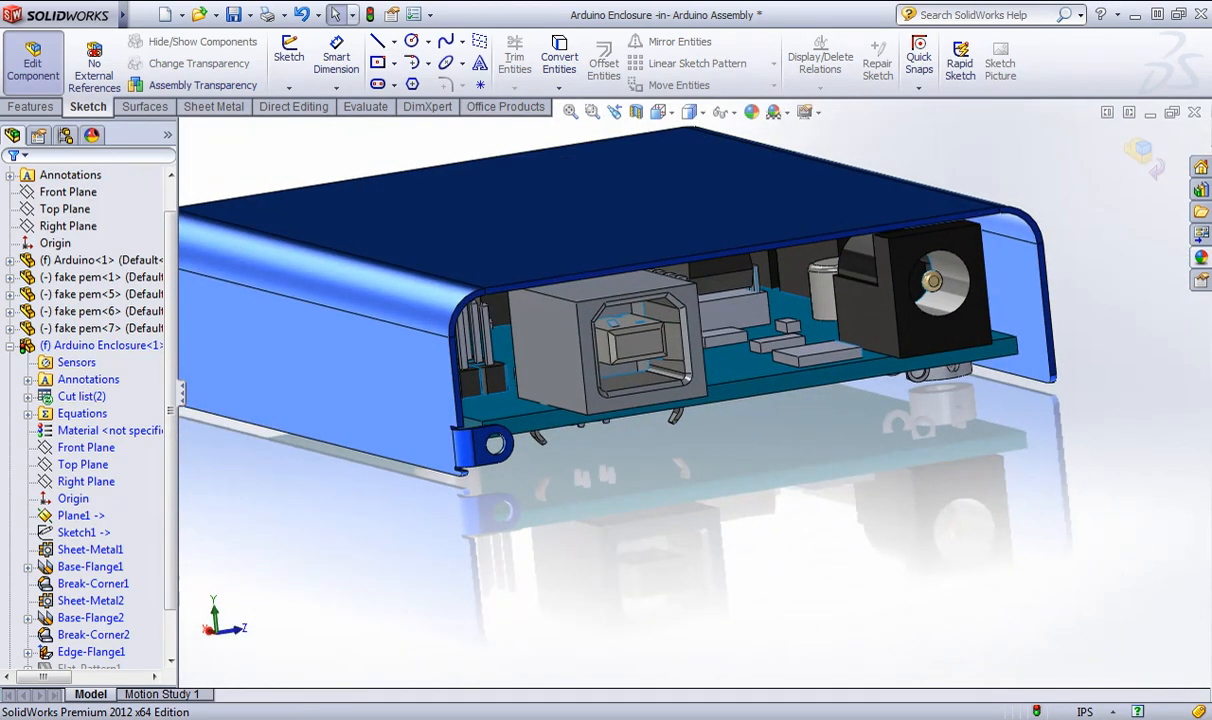
Set up a feature mirror of the edge flange tab about the enclosure part's Front Plane.
{"action": "left_click", "coordinate": [80, 466]}
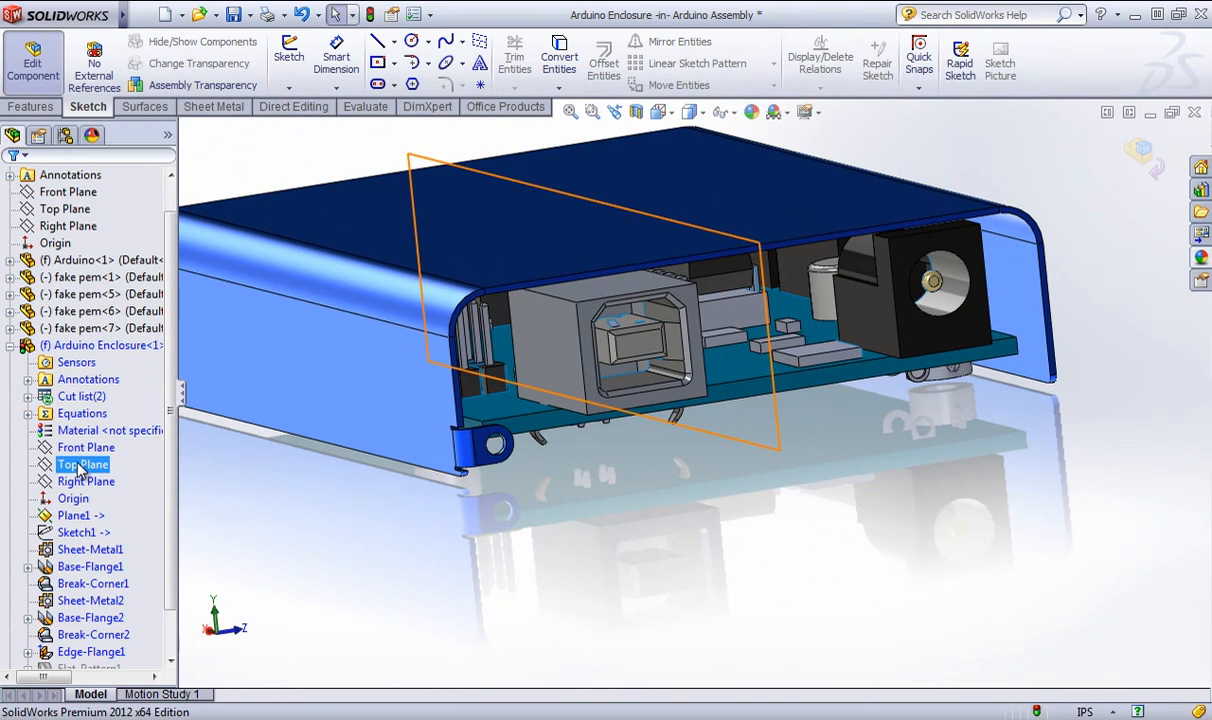
{"action": "left_click", "coordinate": [90, 260]}
{"action": "left_click", "coordinate": [30, 106]}
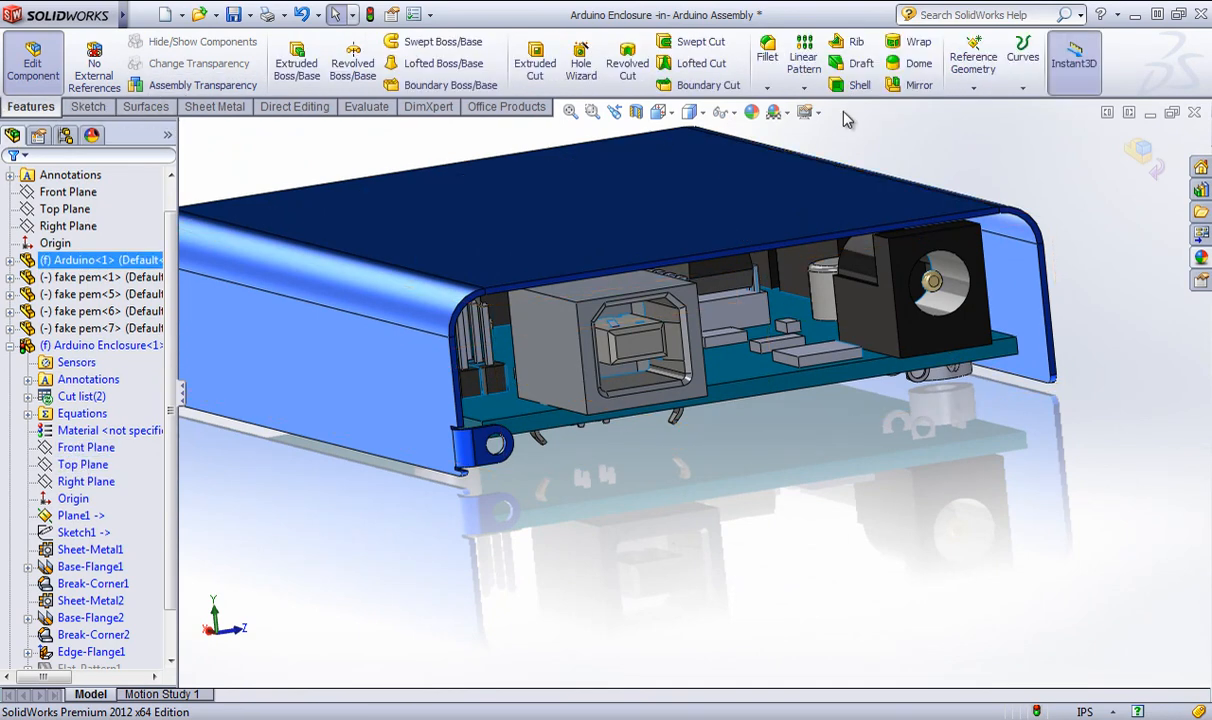
{"action": "left_click", "coordinate": [918, 86]}
{"action": "left_click", "coordinate": [70, 290]}
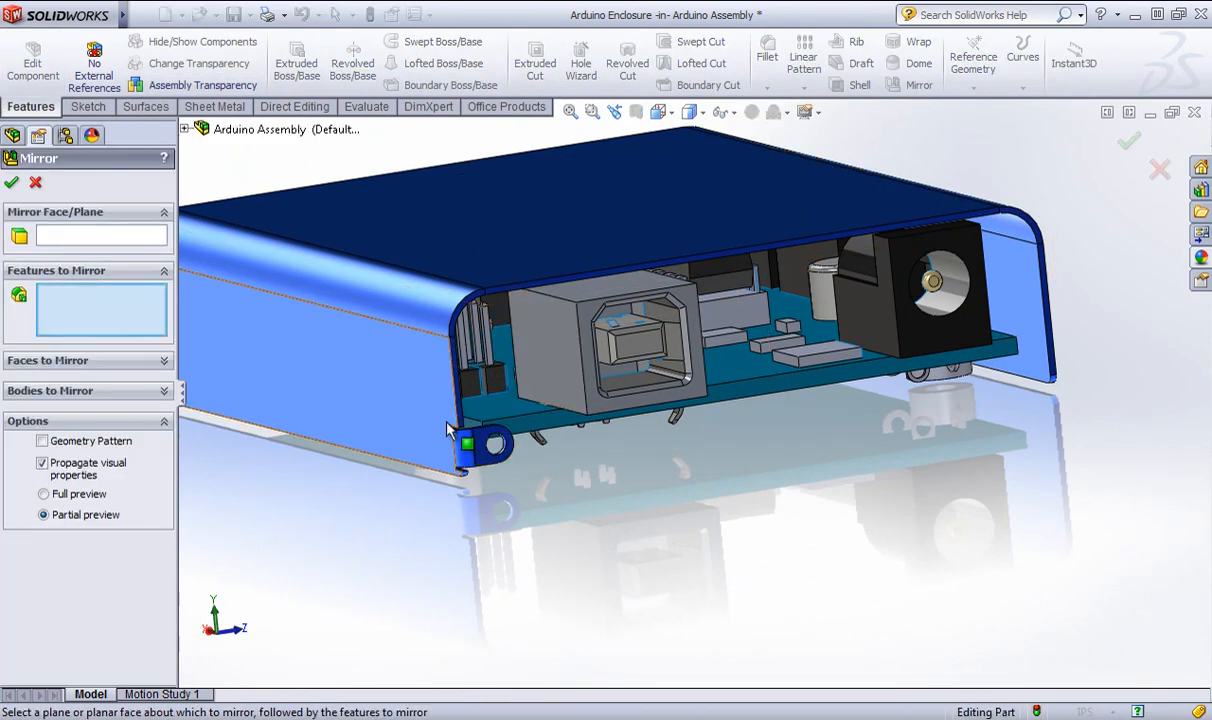
{"action": "left_click", "coordinate": [478, 450]}
{"action": "left_click", "coordinate": [478, 448]}
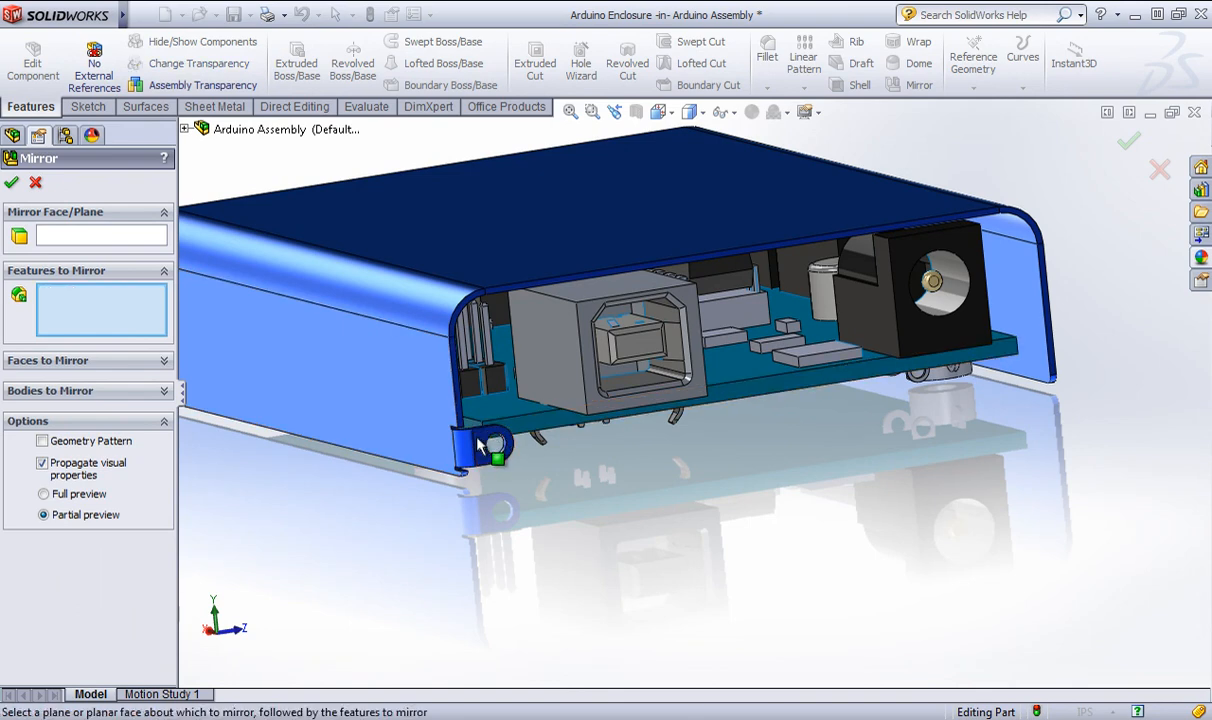
{"action": "left_click", "coordinate": [488, 447]}
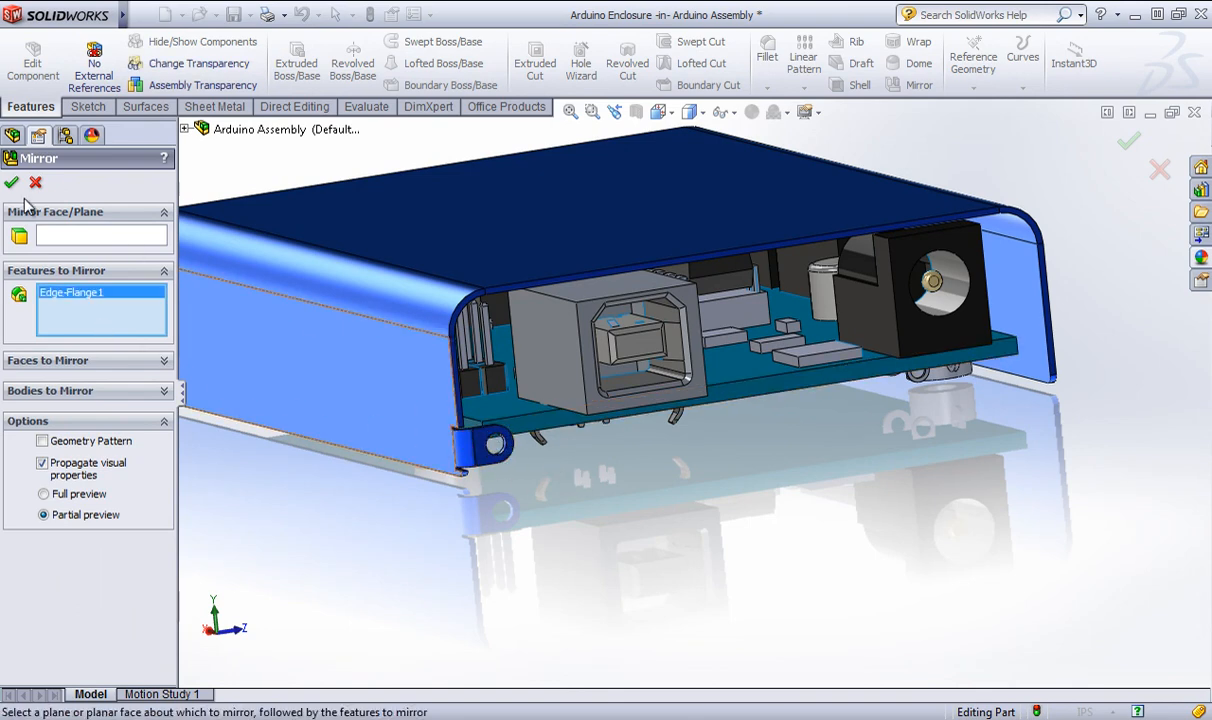
{"action": "left_click", "coordinate": [46, 236]}
{"action": "left_click", "coordinate": [186, 129]}
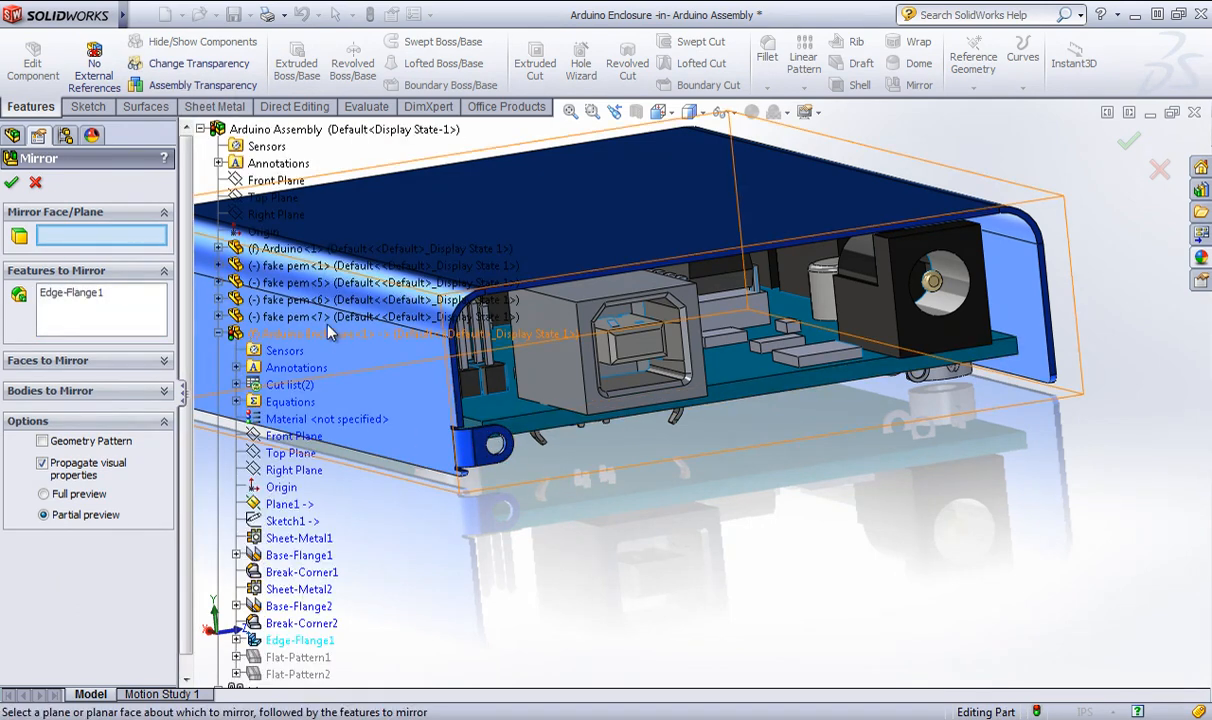
{"action": "left_click", "coordinate": [292, 436]}
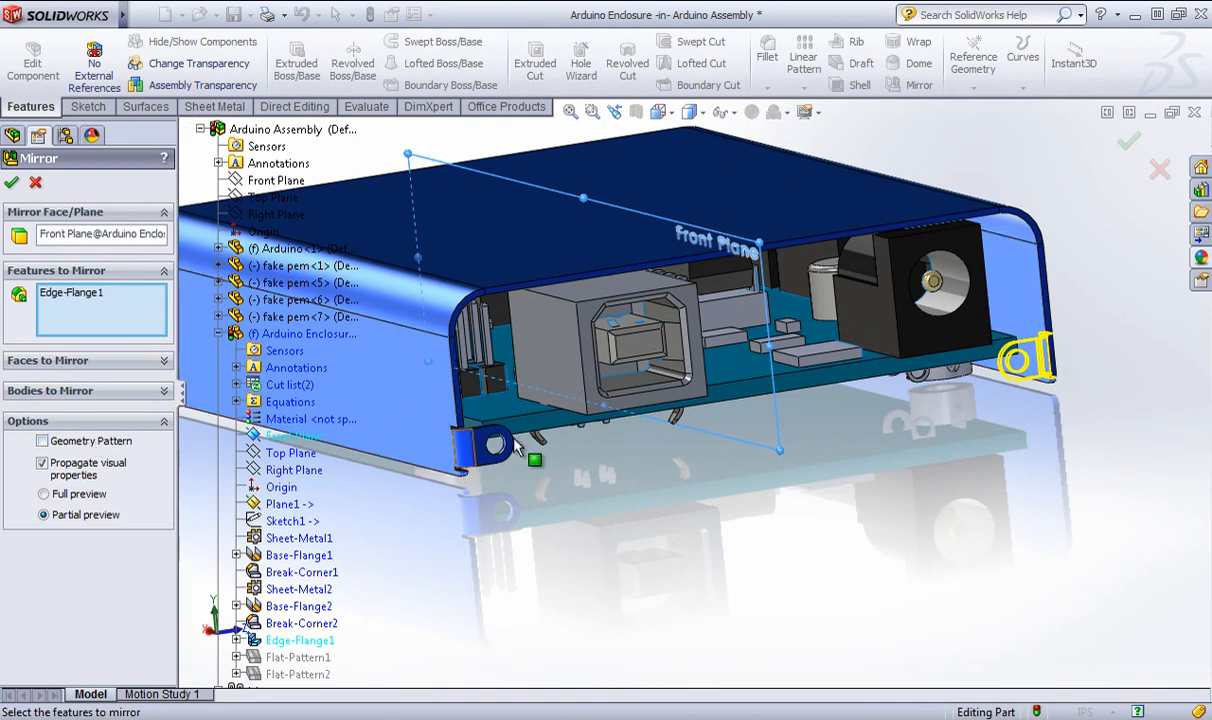
Try the tab mirror with Geometry Pattern on, and complete it with the option off.
{"action": "left_click", "coordinate": [42, 441]}
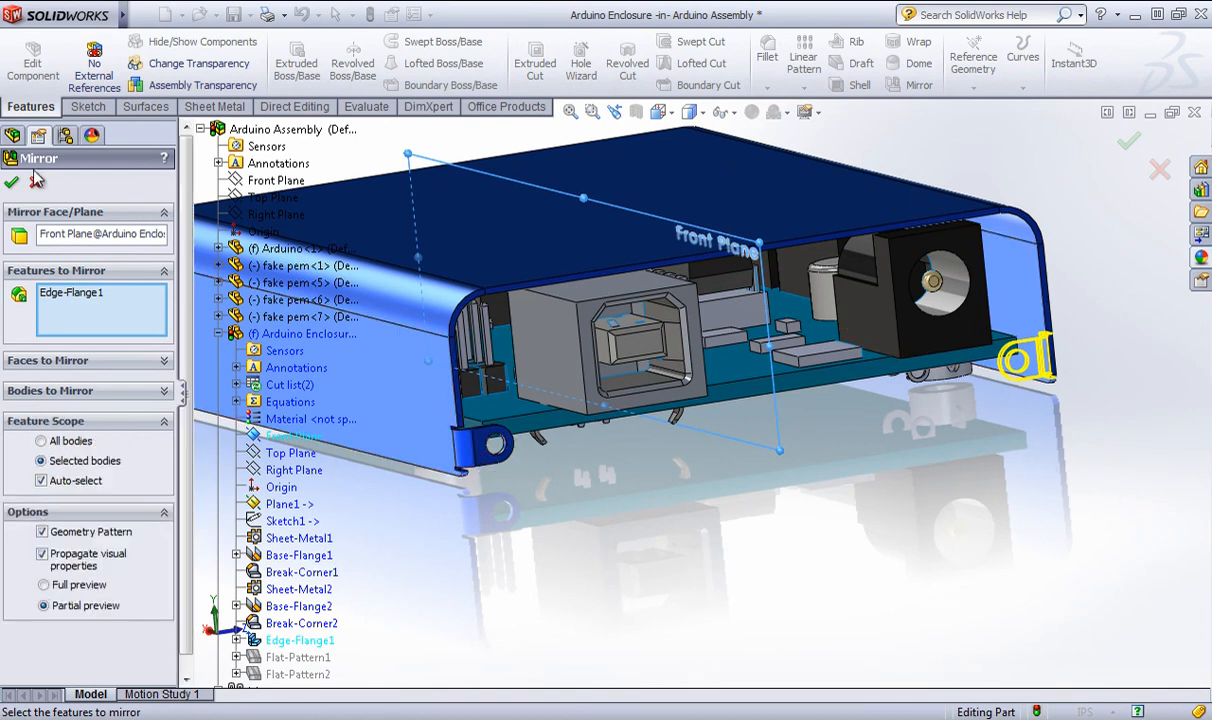
{"action": "left_click", "coordinate": [11, 185]}
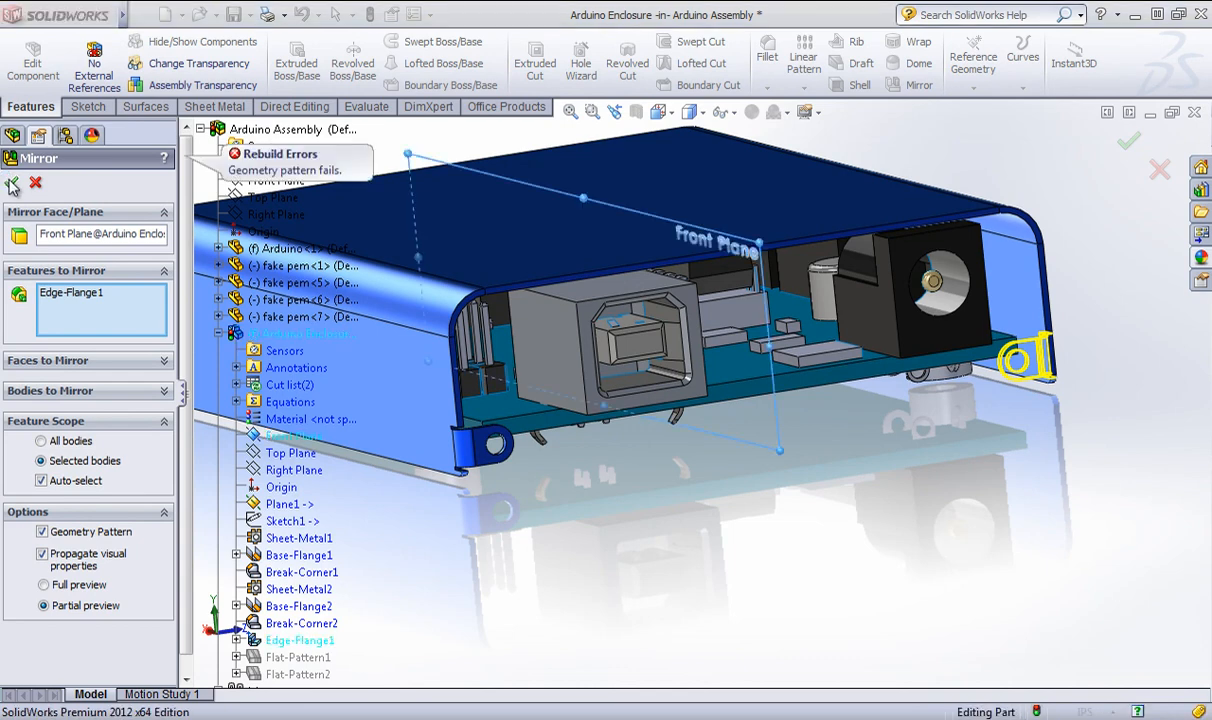
{"action": "left_click", "coordinate": [42, 531]}
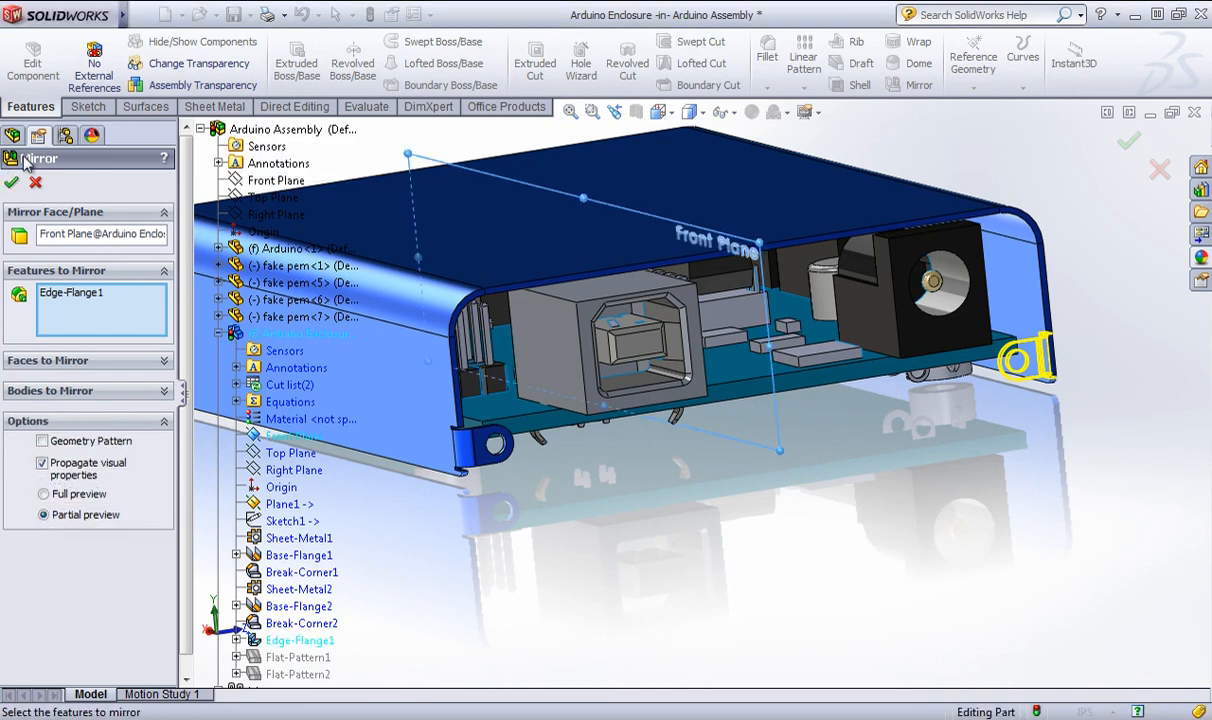
{"action": "left_click", "coordinate": [11, 182]}
Start a reference plane with the cover's top edge at the connector end as the first reference.
{"action": "middle_click_drag", "start_coordinate": [695, 560], "coordinate": [352, 343]}
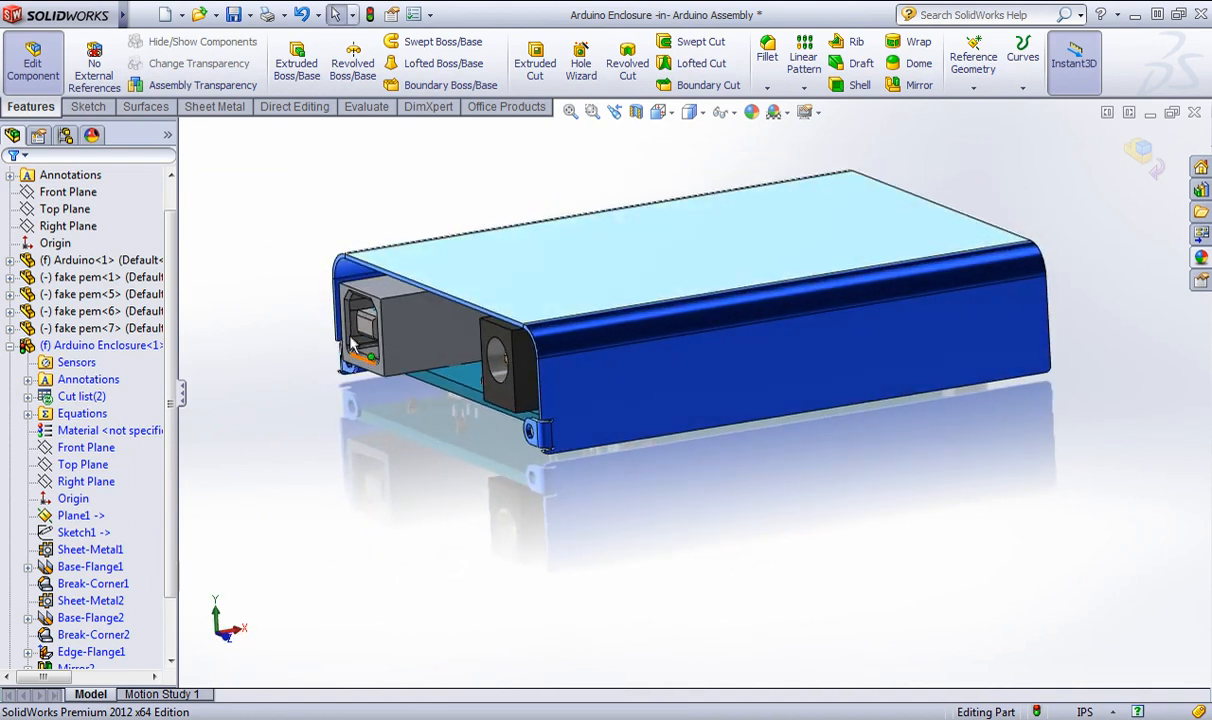
{"action": "left_click", "coordinate": [1022, 88]}
{"action": "left_click", "coordinate": [973, 88]}
{"action": "left_click", "coordinate": [988, 106]}
{"action": "scroll", "coordinate": [455, 305], "scroll_direction": "down", "scroll_amount": 3}
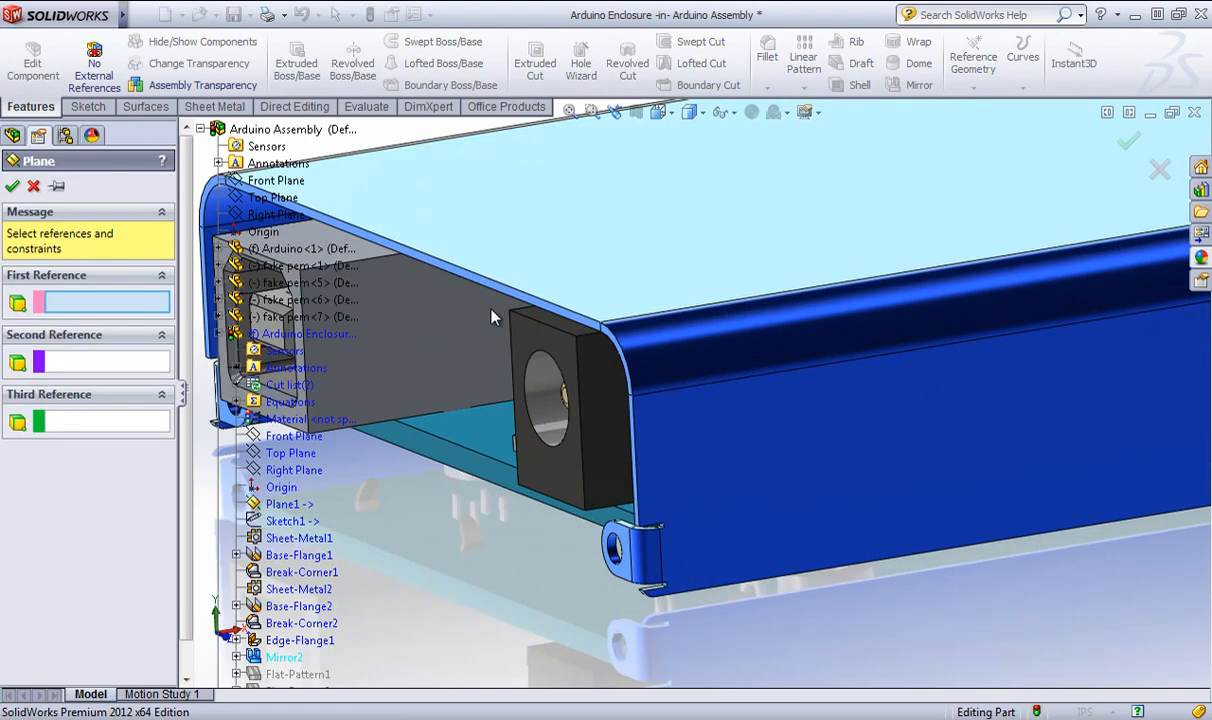
{"action": "left_click", "coordinate": [491, 285]}
{"action": "scroll", "coordinate": [680, 365], "scroll_direction": "up", "scroll_amount": 6}
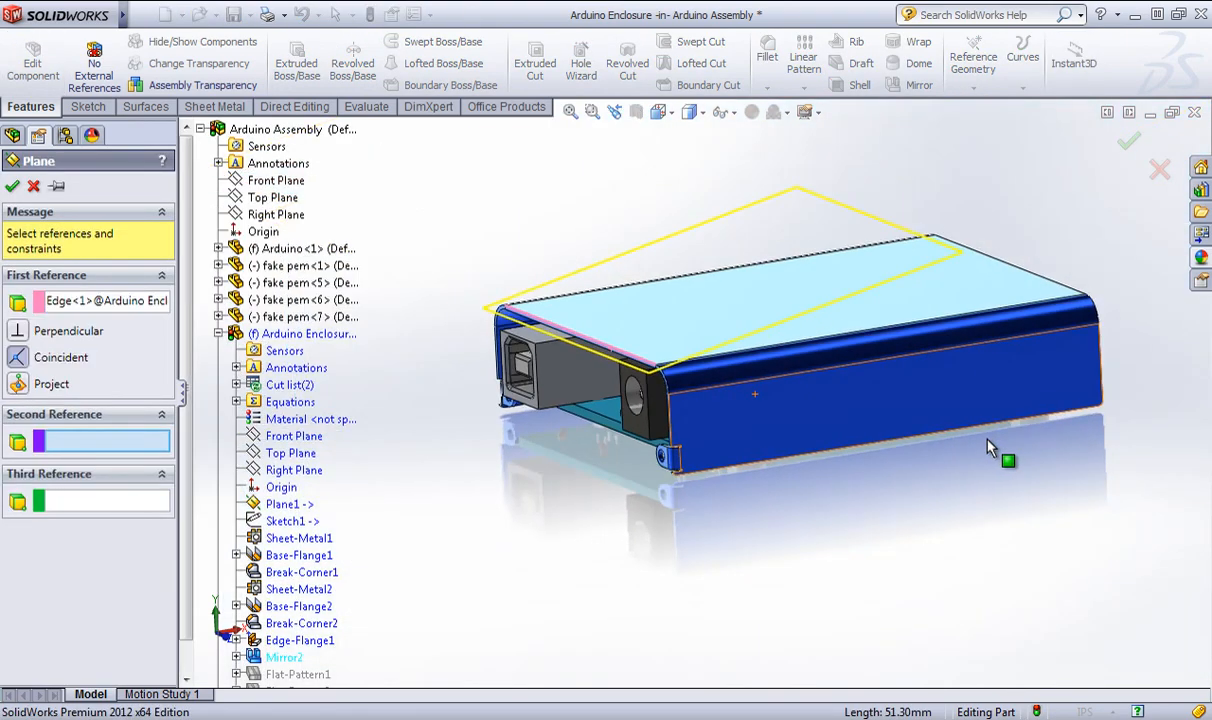
Add the cover's end face opposite the connectors as the second reference and apply the Mid Plane constraint.
{"action": "middle_click_drag", "start_coordinate": [1060, 276], "coordinate": [948, 335]}
{"action": "scroll", "coordinate": [795, 333], "scroll_direction": "down", "scroll_amount": 6}
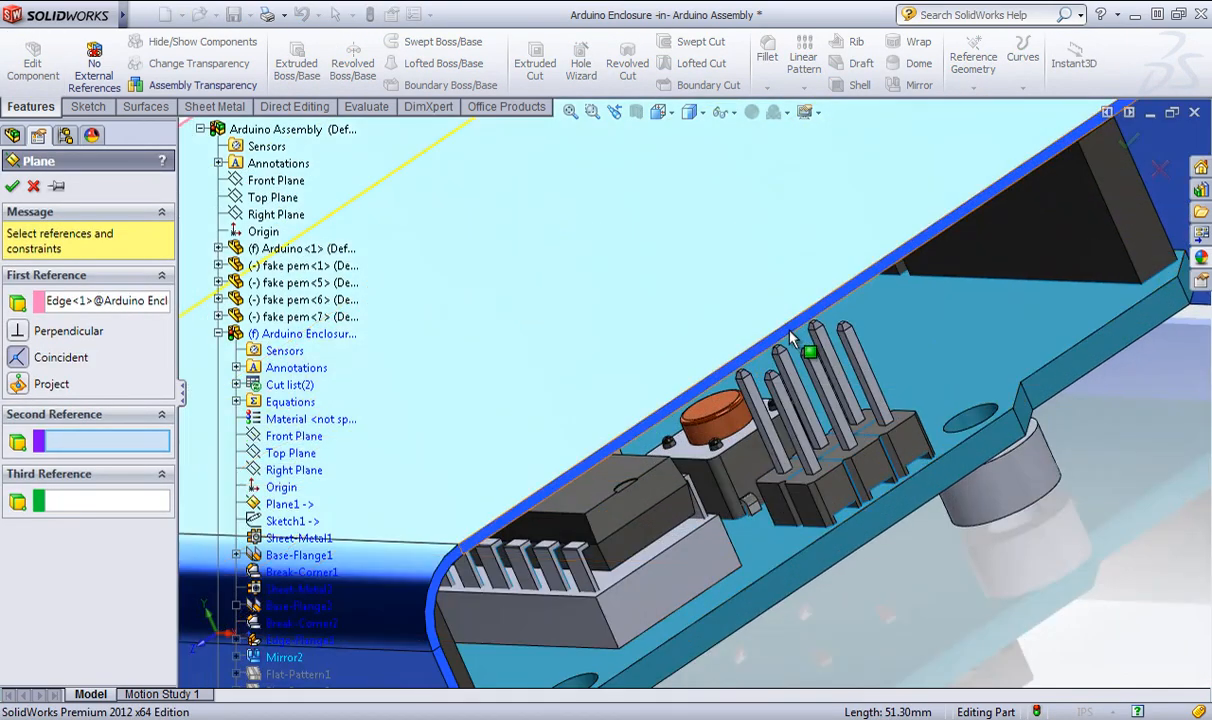
{"action": "left_click", "coordinate": [795, 333]}
{"action": "scroll", "coordinate": [797, 333], "scroll_direction": "up", "scroll_amount": 8}
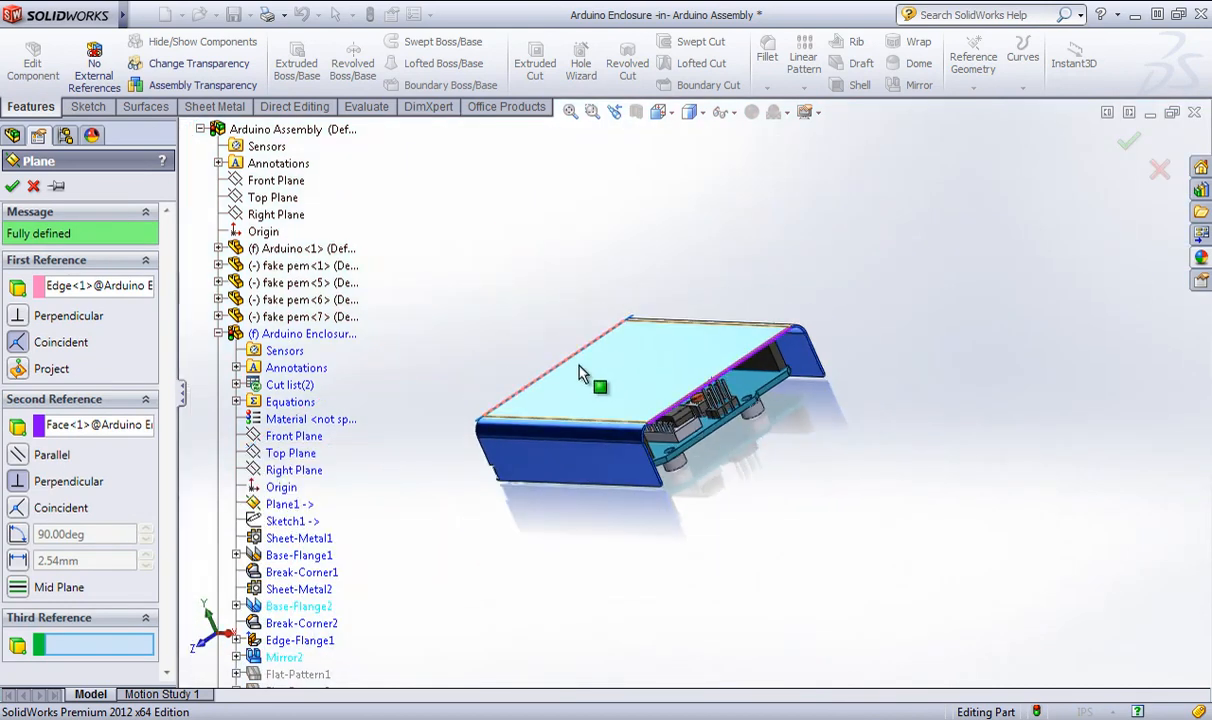
{"action": "middle_click_drag", "start_coordinate": [590, 384], "coordinate": [709, 421]}
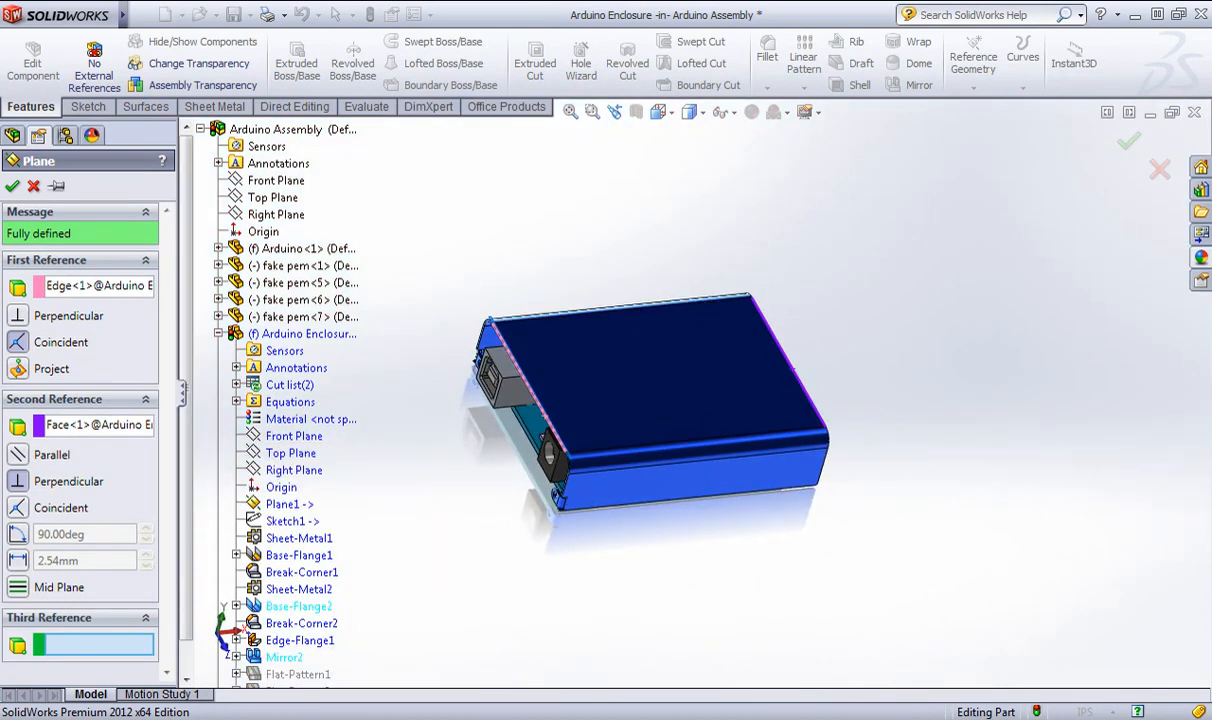
{"action": "left_click", "coordinate": [30, 584]}
{"action": "scroll", "coordinate": [530, 393], "scroll_direction": "down", "scroll_amount": 2}
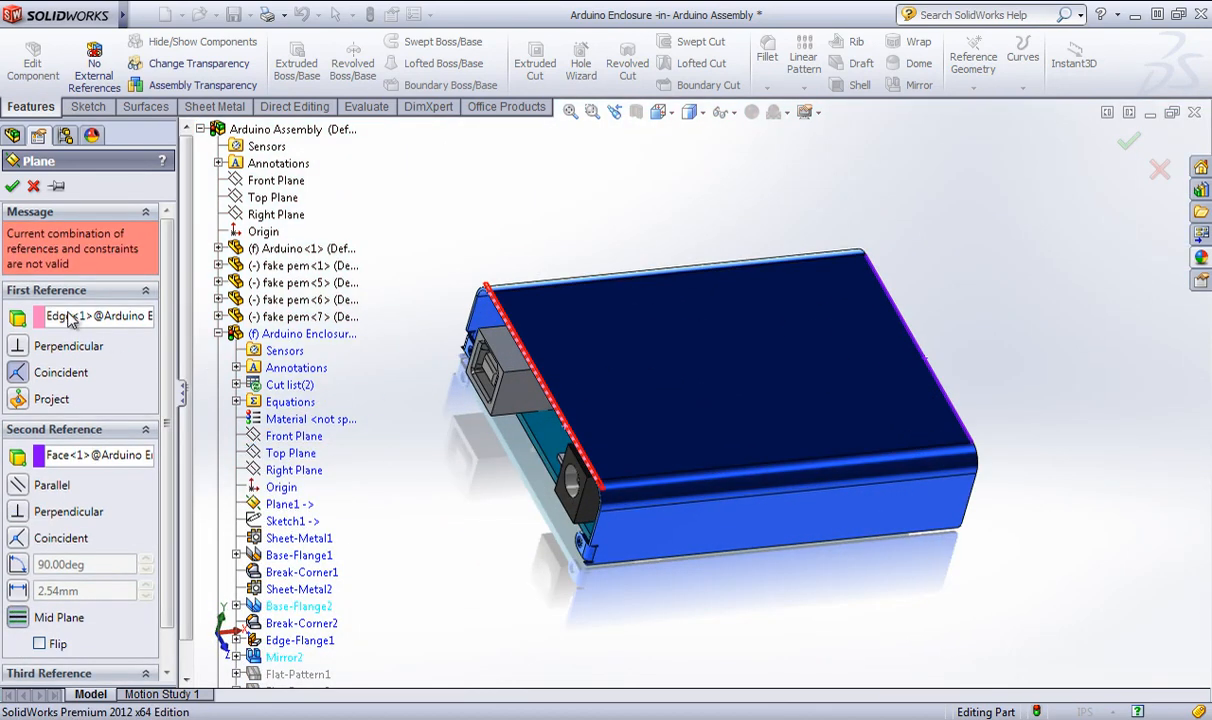
Replace the first reference with the cover's connector-end face to create the mid plane, and extend its outline above the cover.
{"action": "left_click", "coordinate": [68, 316]}
{"action": "middle_click_drag", "start_coordinate": [733, 462], "coordinate": [690, 400]}
{"action": "scroll", "coordinate": [730, 446], "scroll_direction": "down", "scroll_amount": 6}
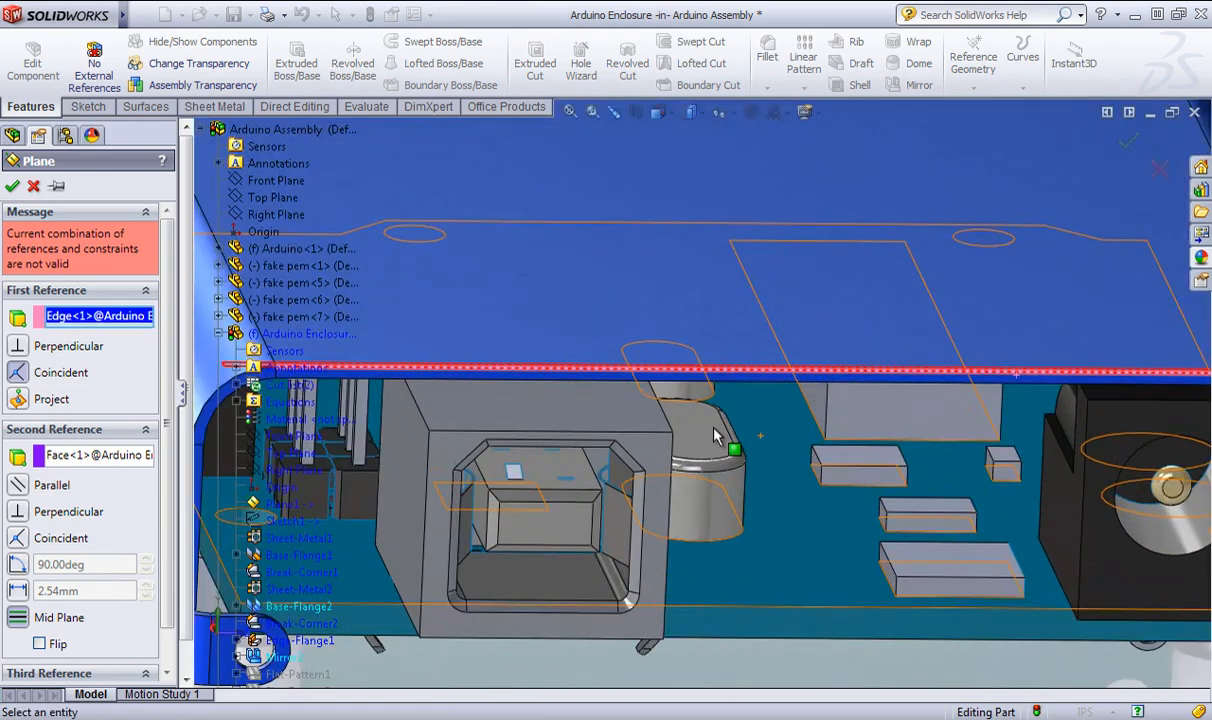
{"action": "left_click", "coordinate": [755, 342]}
{"action": "scroll", "coordinate": [744, 446], "scroll_direction": "up", "scroll_amount": 6}
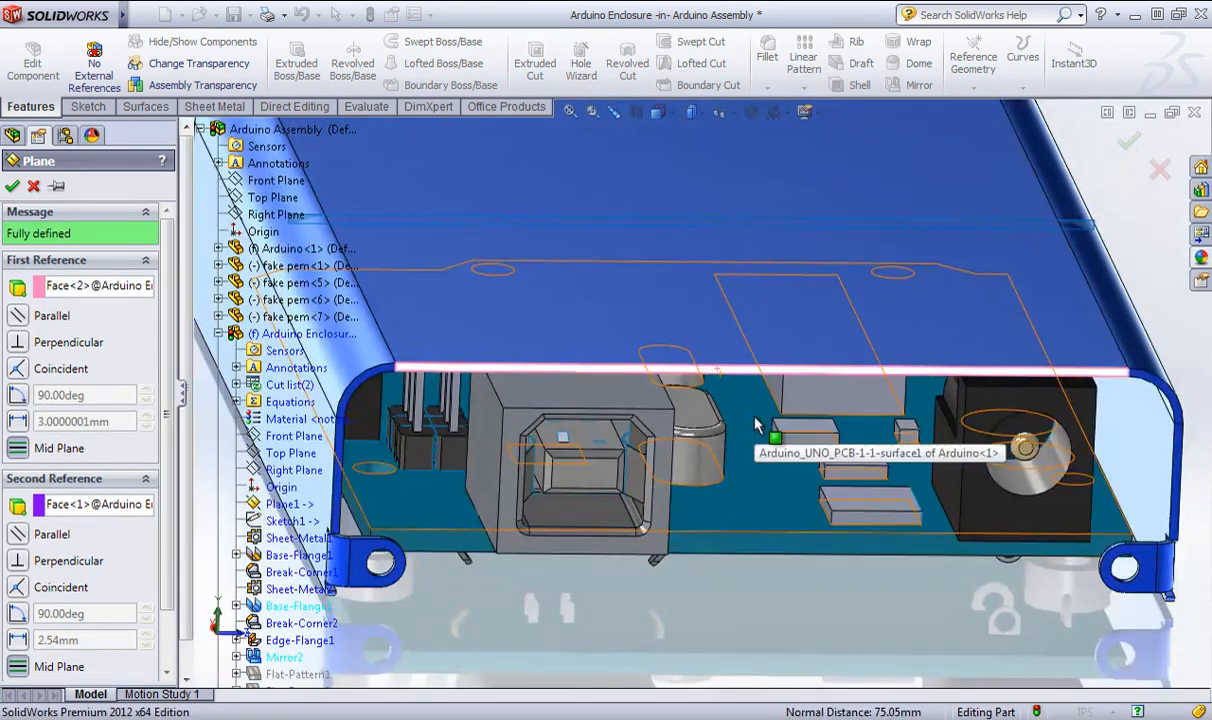
{"action": "middle_click_drag", "start_coordinate": [709, 340], "coordinate": [760, 428]}
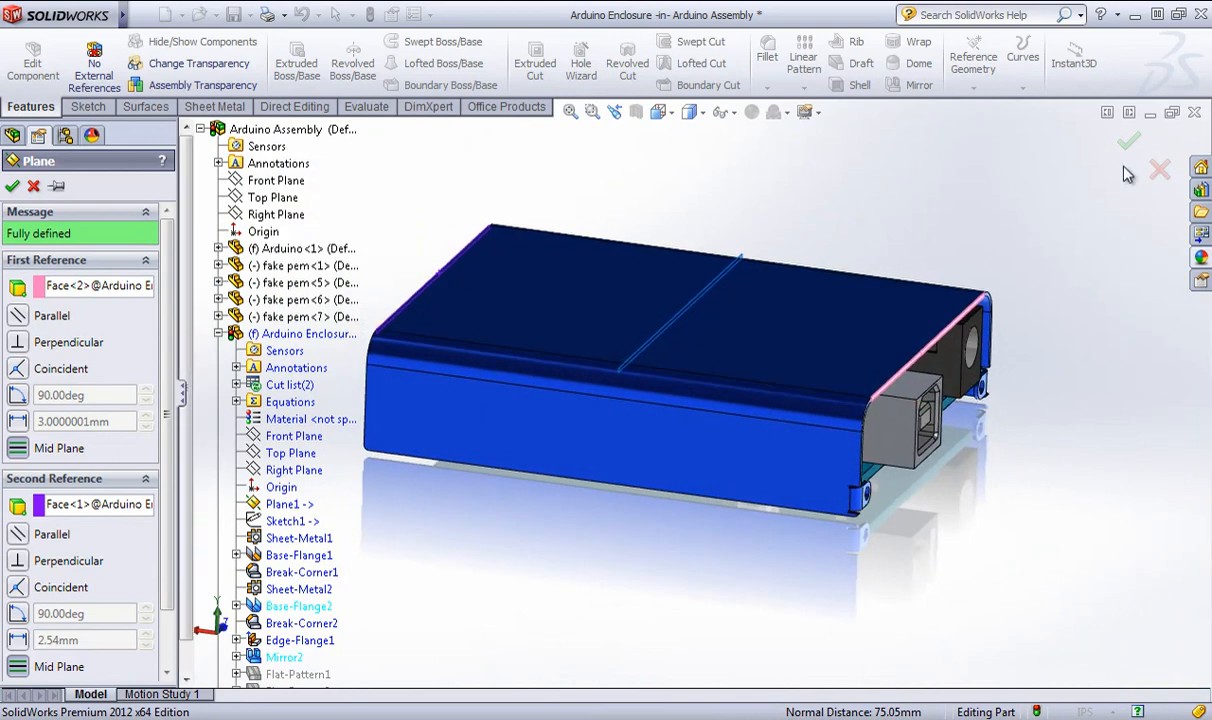
{"action": "left_click", "coordinate": [1127, 141]}
{"action": "left_click_drag", "start_coordinate": [679, 312], "coordinate": [749, 195]}
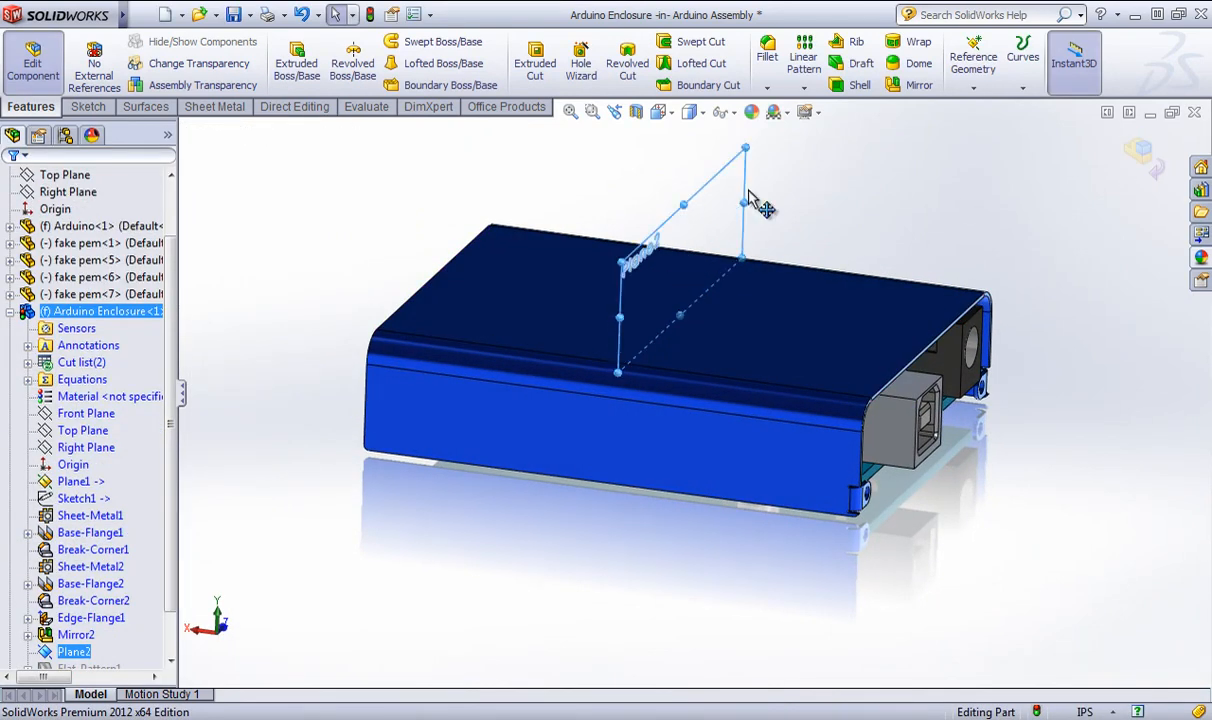
{"action": "left_click", "coordinate": [941, 178]}
Mirror both tab flanges about the new mid plane to the cover's opposite end and return to the assembly.
{"action": "scroll", "coordinate": [90, 600], "scroll_direction": "down", "scroll_amount": 1}
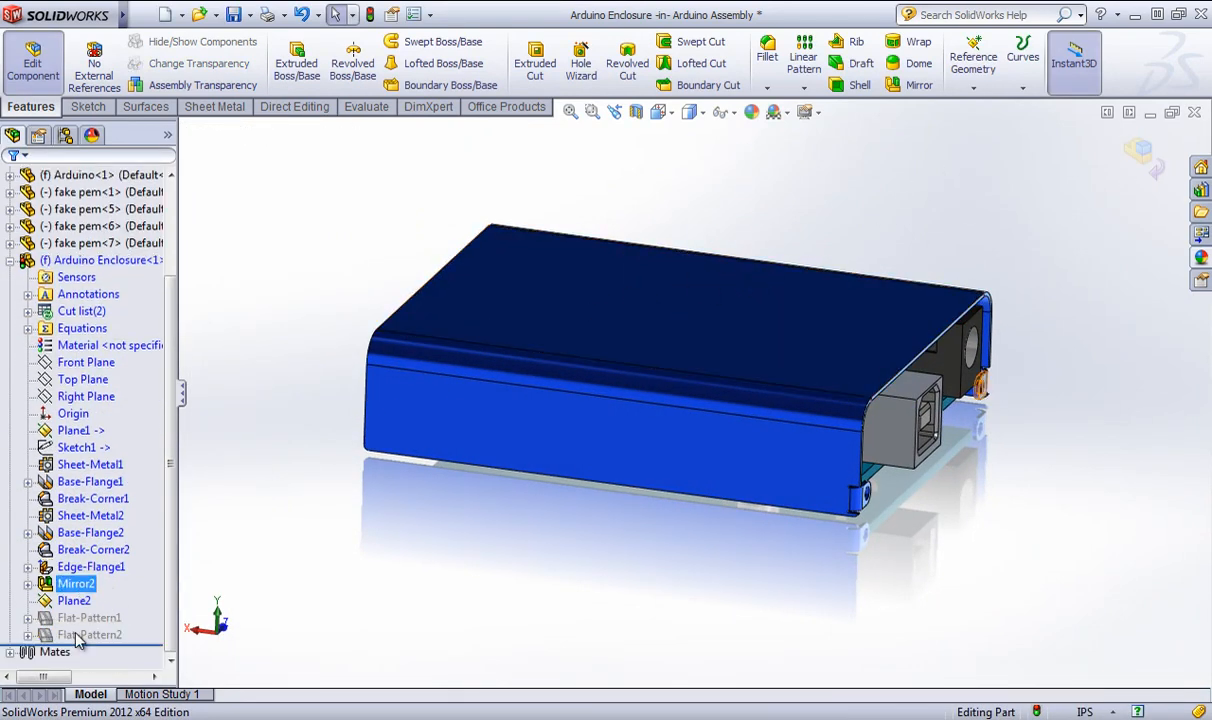
{"action": "left_click", "coordinate": [74, 600]}
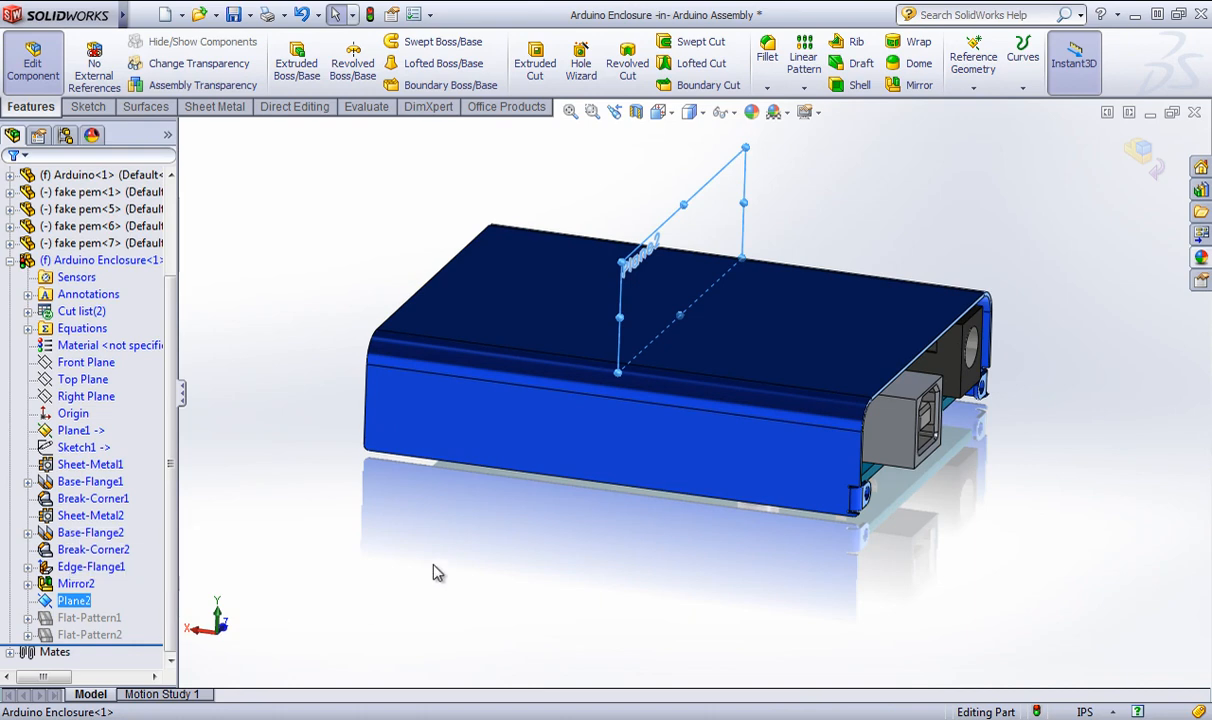
{"action": "left_click", "coordinate": [918, 86]}
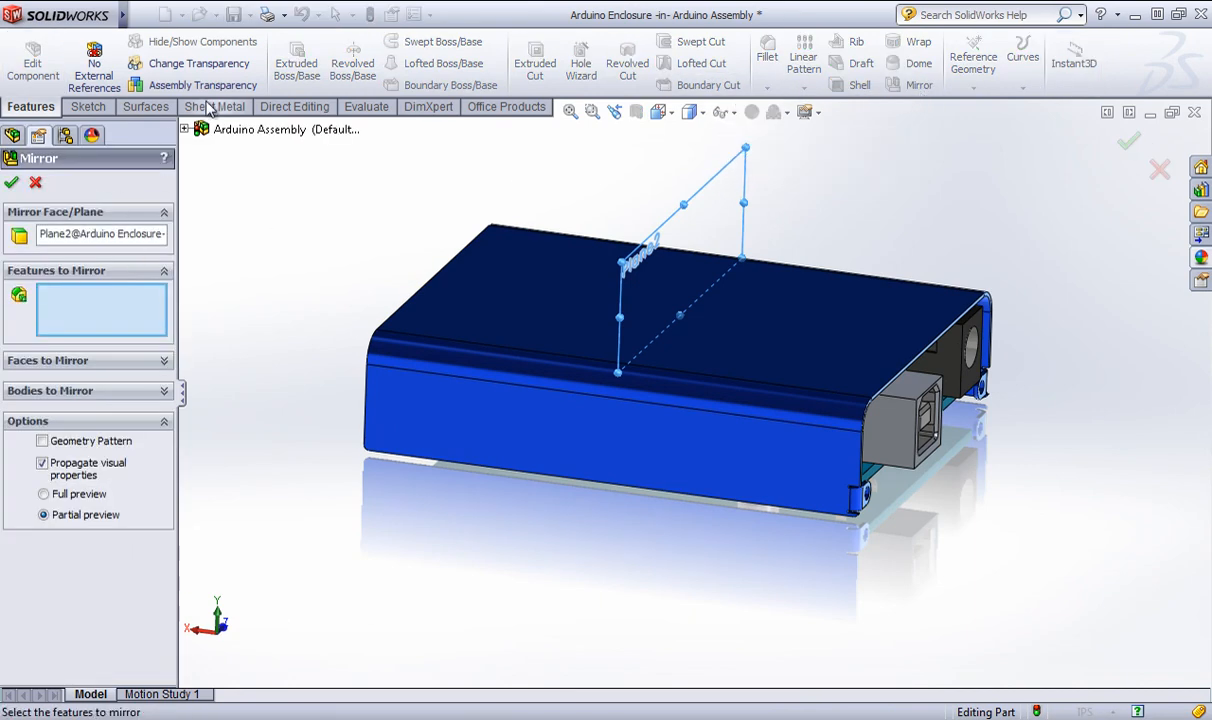
{"action": "left_click", "coordinate": [868, 496]}
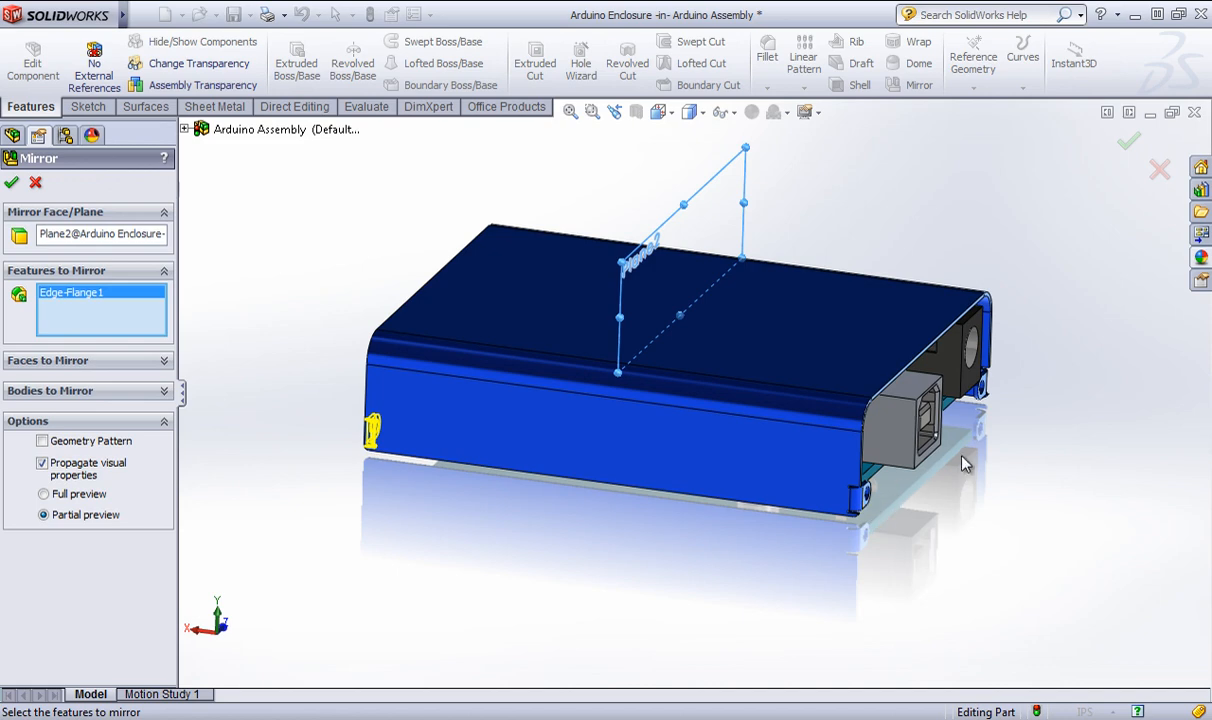
{"action": "left_click", "coordinate": [986, 398]}
{"action": "left_click", "coordinate": [1128, 141]}
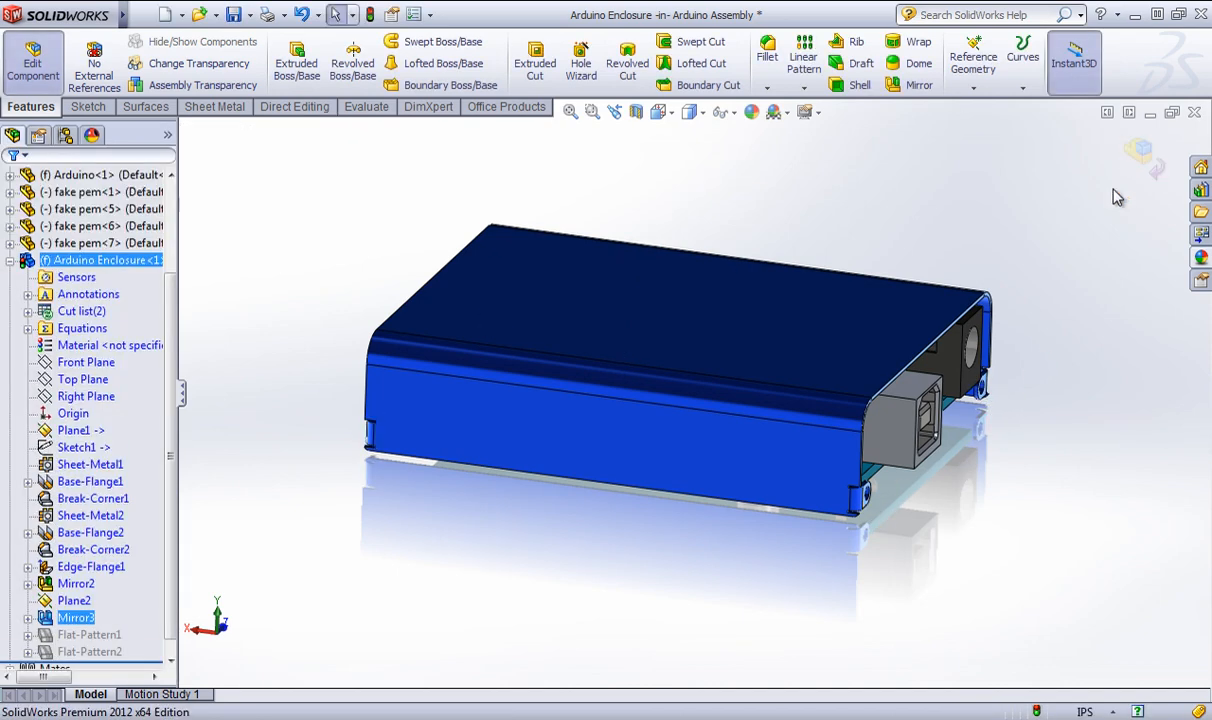
{"action": "left_click", "coordinate": [1139, 152]}
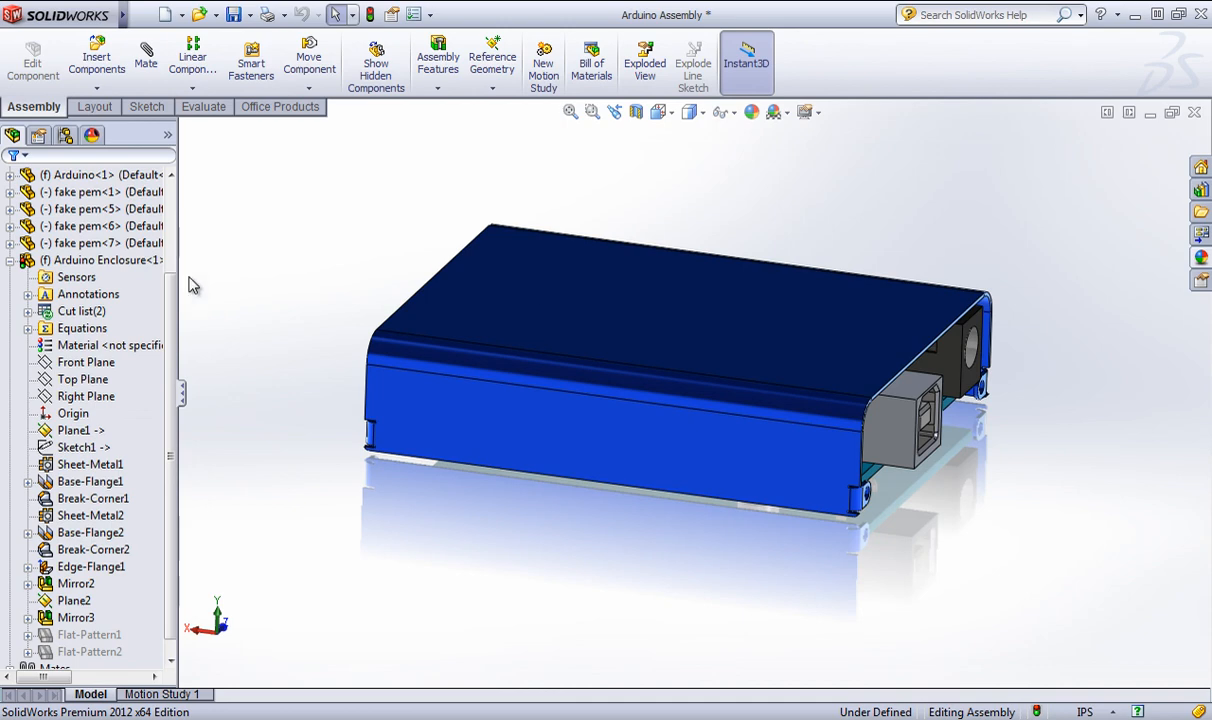
Open the Arduino Enclosure part for editing within the assembly.
{"action": "mouse_move", "coordinate": [125, 15]}
{"action": "left_click", "coordinate": [199, 15]}
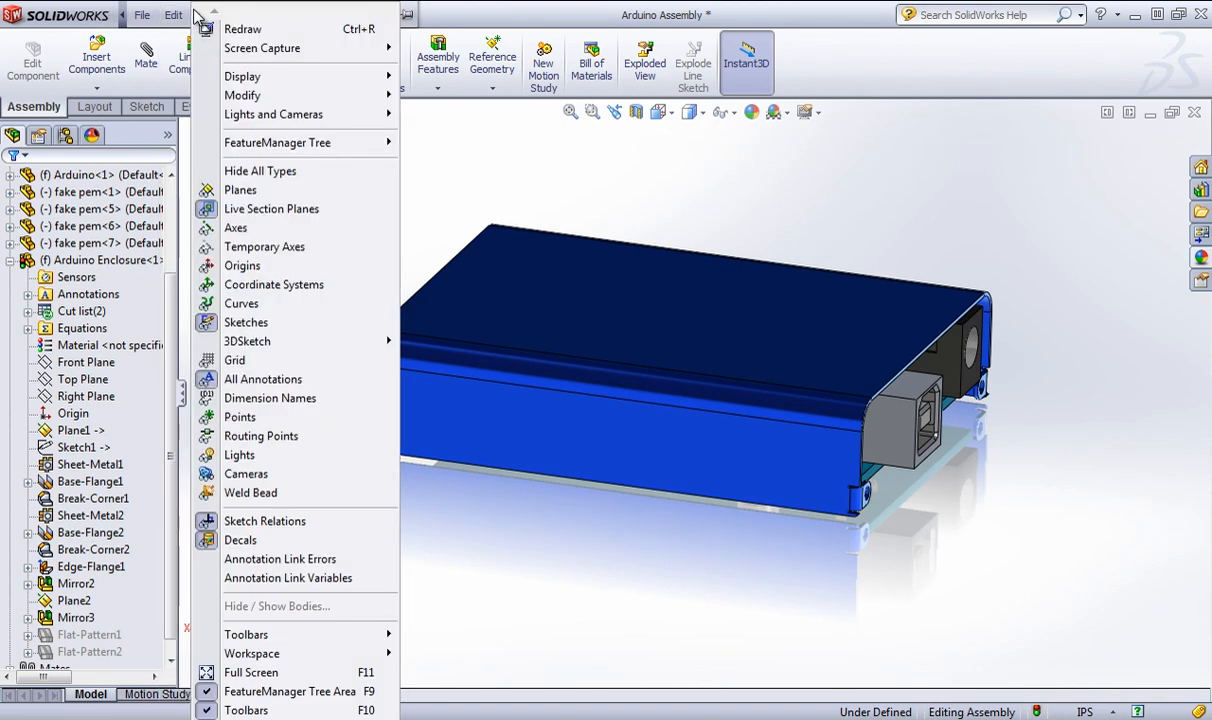
{"action": "left_click", "coordinate": [695, 197]}
{"action": "right_click", "coordinate": [100, 260]}
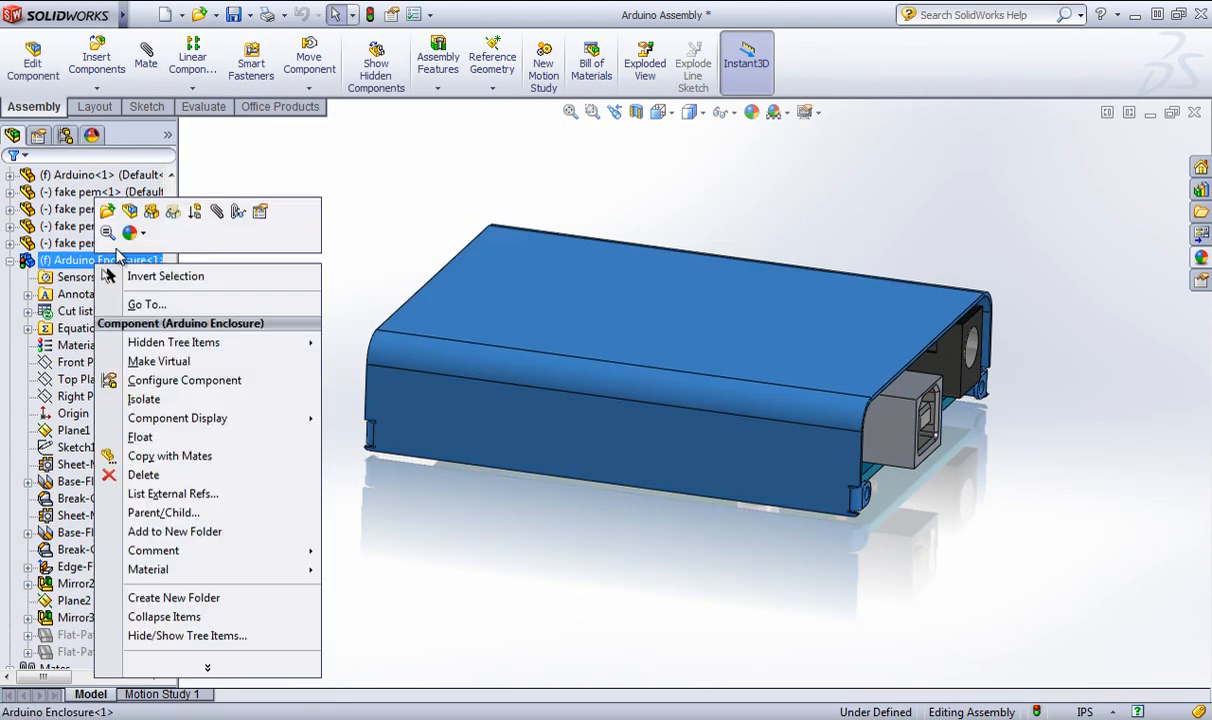
{"action": "left_click", "coordinate": [125, 214]}
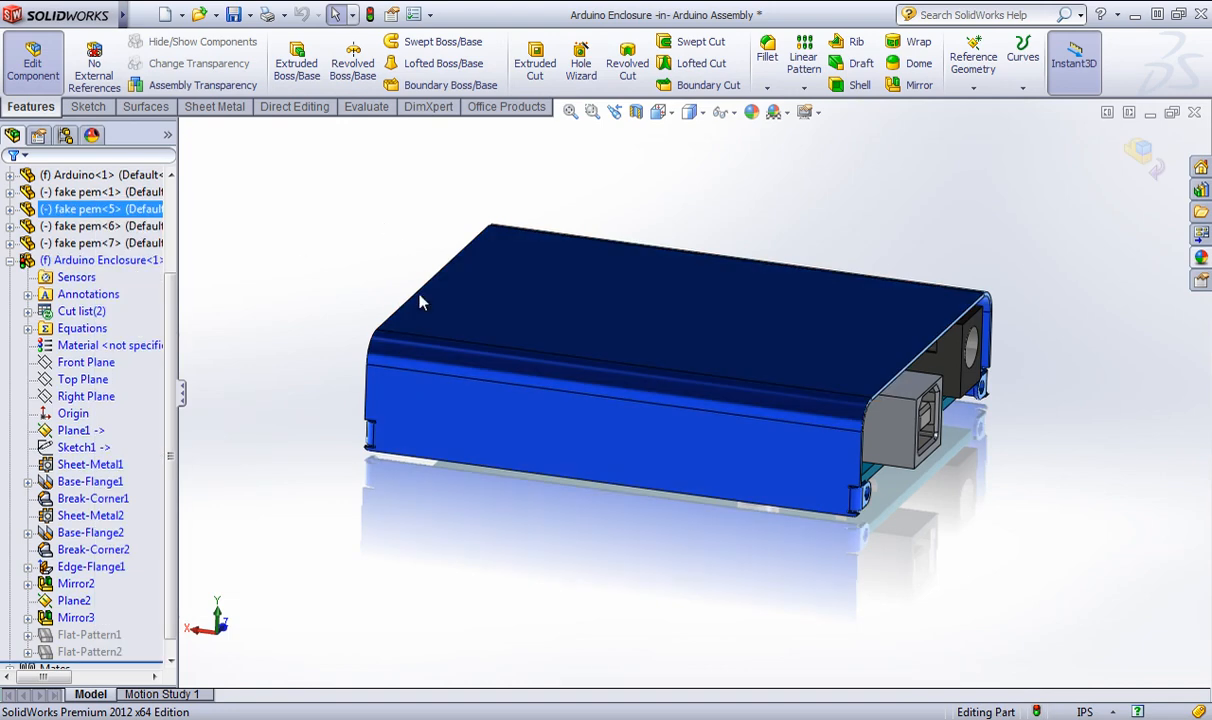
Show the hidden Base-Flange1 body of the enclosure so its connector-end wall can be used.
{"action": "middle_click_drag", "start_coordinate": [420, 302], "coordinate": [340, 224]}
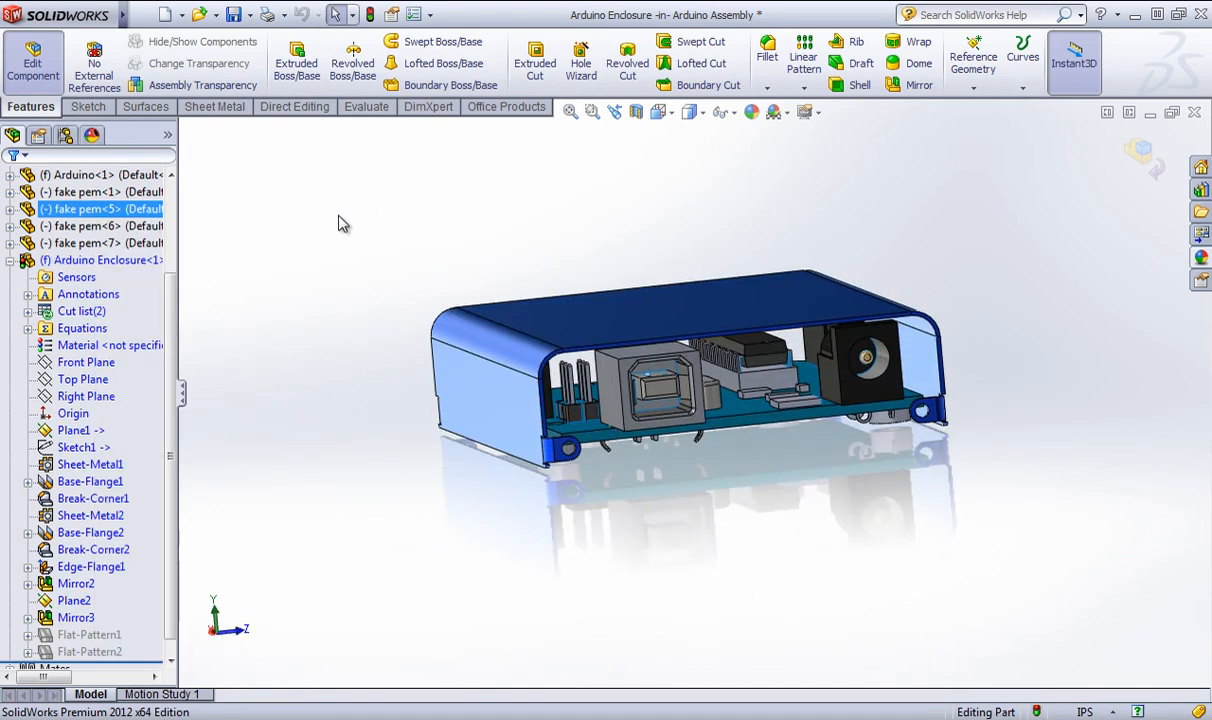
{"action": "right_click", "coordinate": [76, 481]}
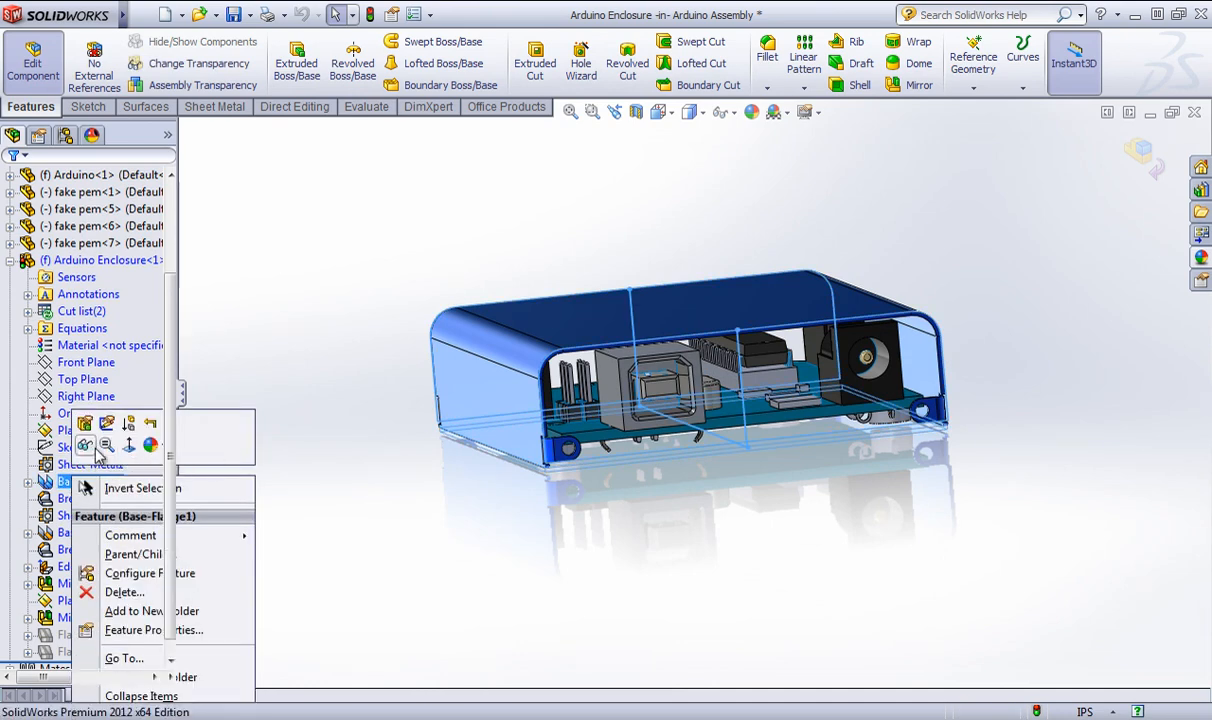
{"action": "left_click", "coordinate": [84, 448]}
{"action": "middle_click_drag", "start_coordinate": [379, 500], "coordinate": [473, 517]}
{"action": "scroll", "coordinate": [790, 405], "scroll_direction": "down", "scroll_amount": 5}
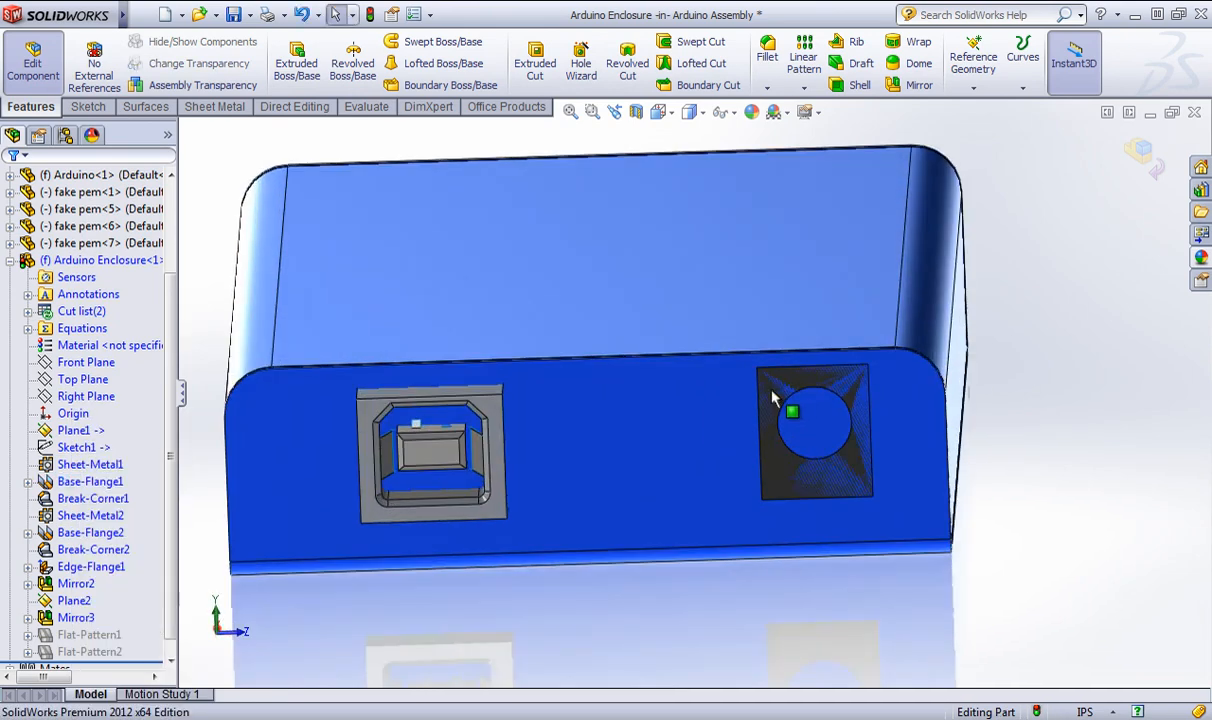
{"action": "middle_click_drag", "start_coordinate": [621, 432], "coordinate": [568, 381]}
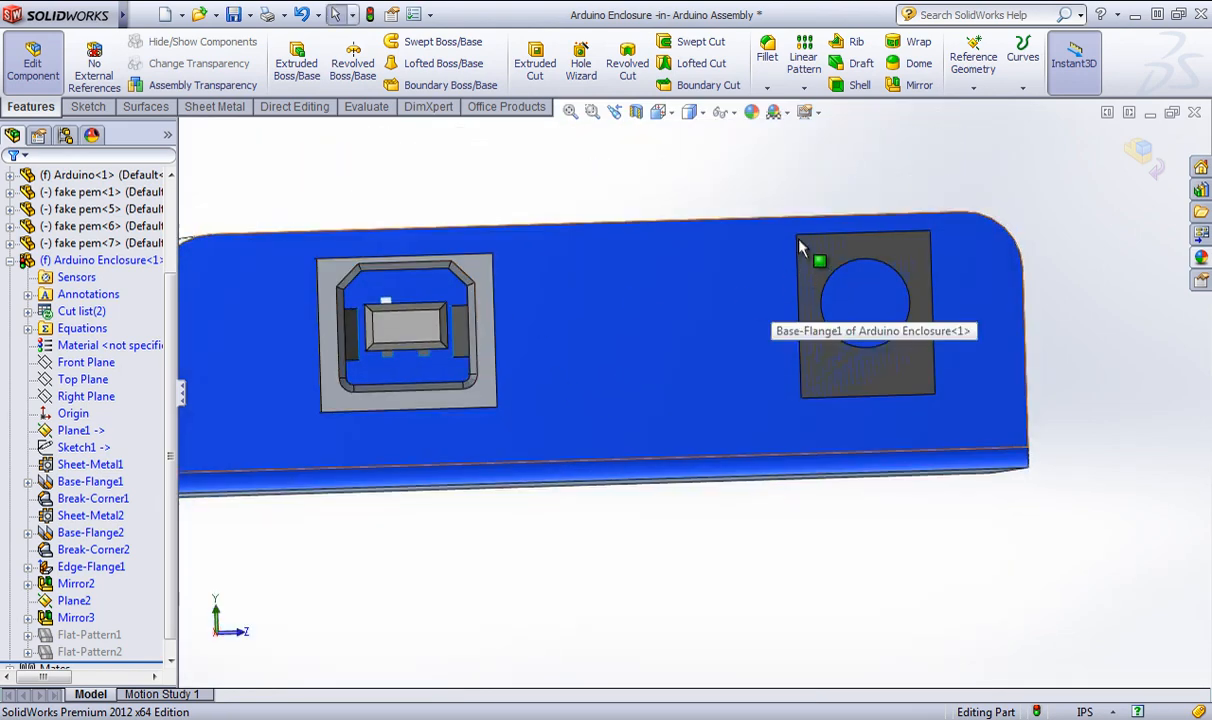
Start a sketch on the outer face of the base's connector-end wall and view it Normal To.
{"action": "double_click", "coordinate": [799, 409]}
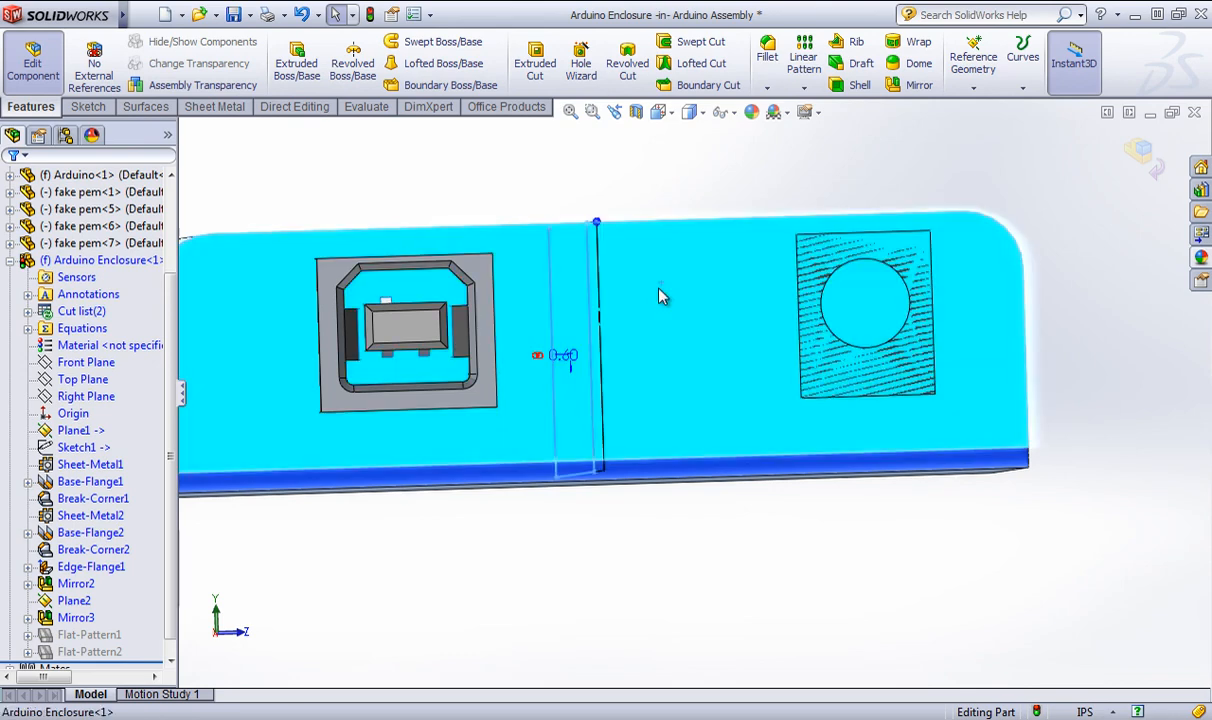
{"action": "left_click", "coordinate": [88, 106]}
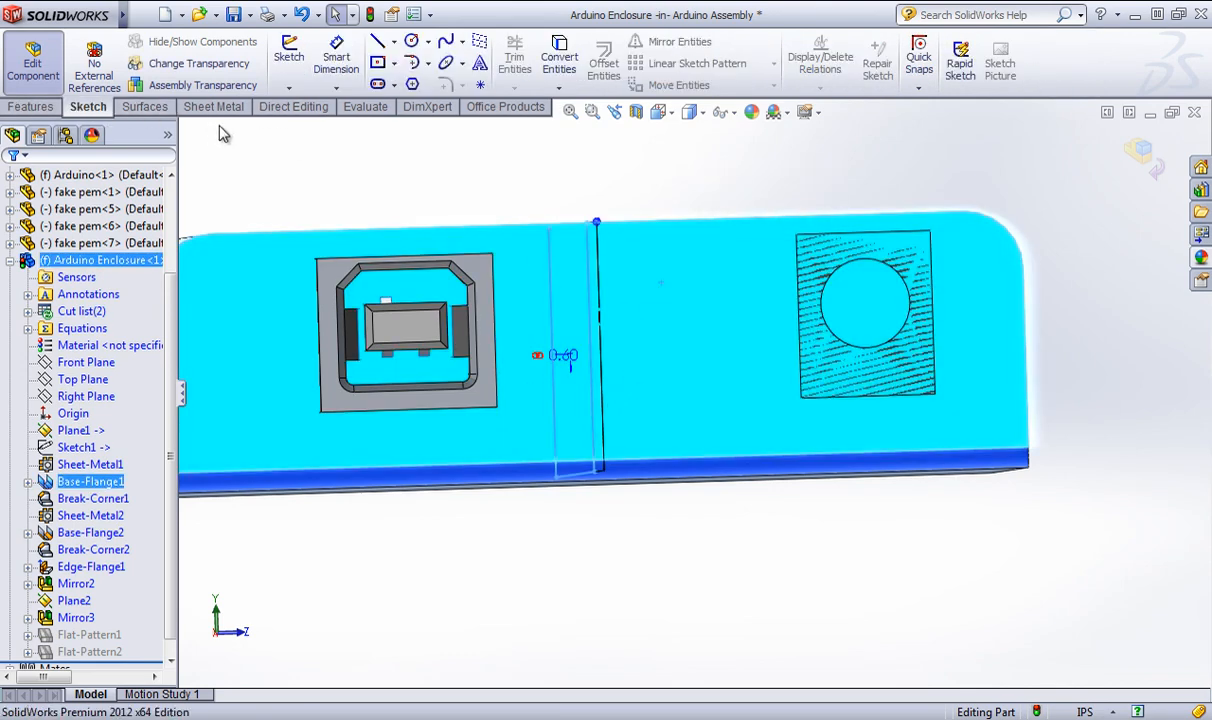
{"action": "left_click", "coordinate": [289, 60]}
{"action": "key", "text": "space"}
{"action": "double_click", "coordinate": [699, 411]}
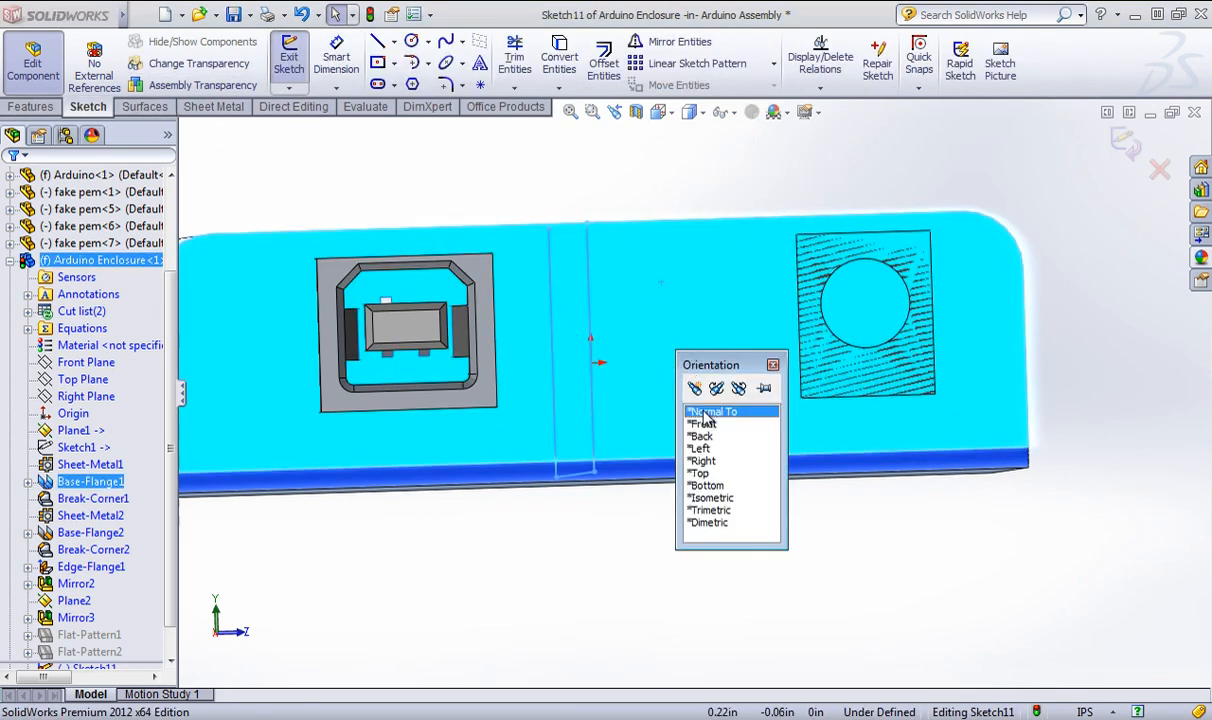
Hide the Base-Flange1 body to expose the connectors behind the sketch plane.
{"action": "scroll", "coordinate": [640, 332], "scroll_direction": "down", "scroll_amount": 3}
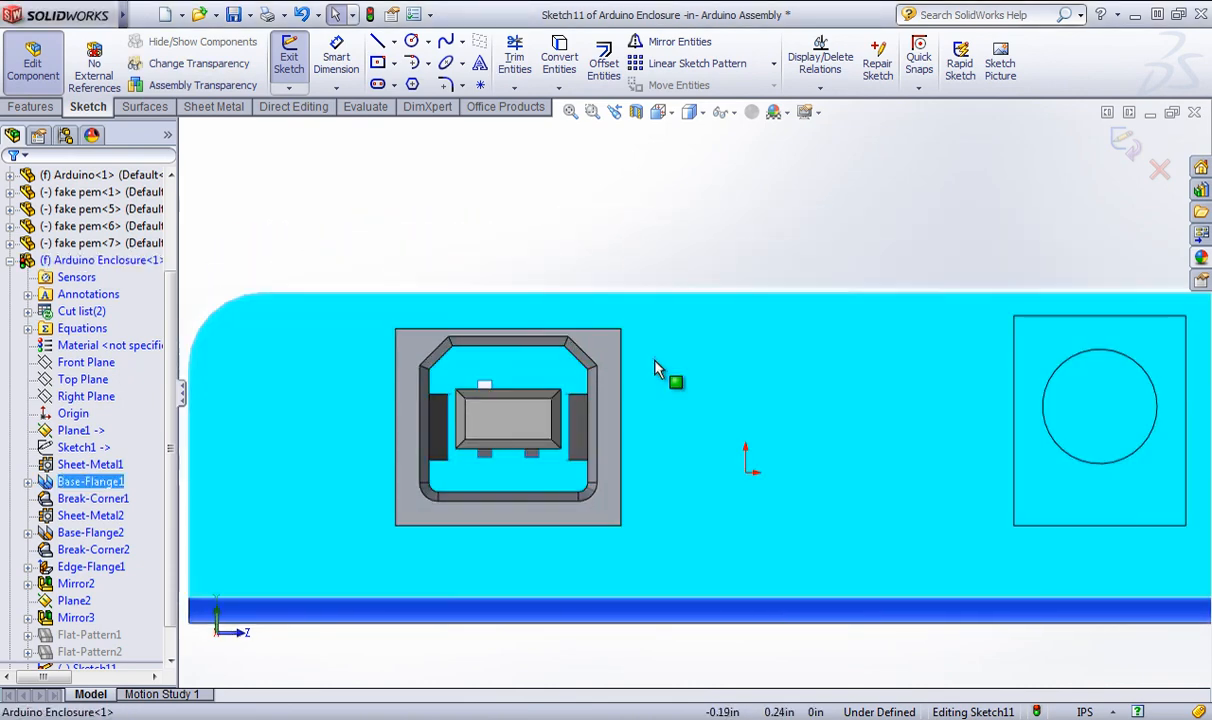
{"action": "right_click", "coordinate": [656, 368]}
{"action": "right_click", "coordinate": [85, 486]}
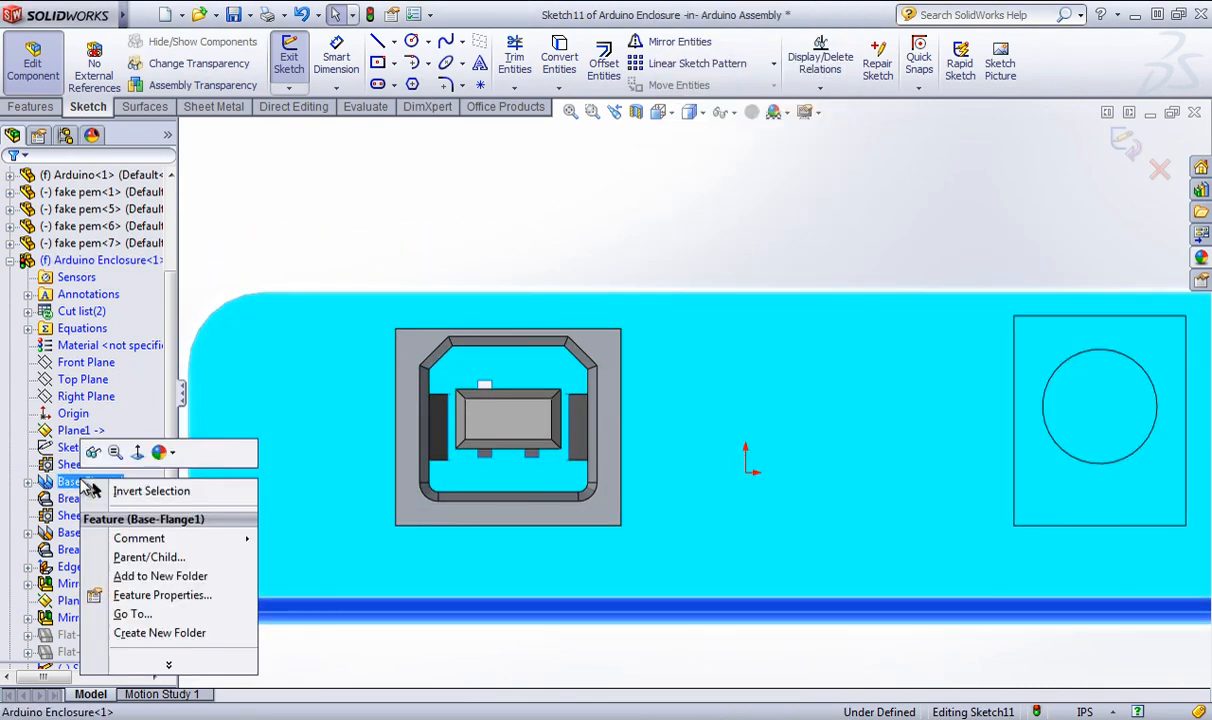
{"action": "left_click", "coordinate": [93, 454]}
{"action": "key", "text": "f"}
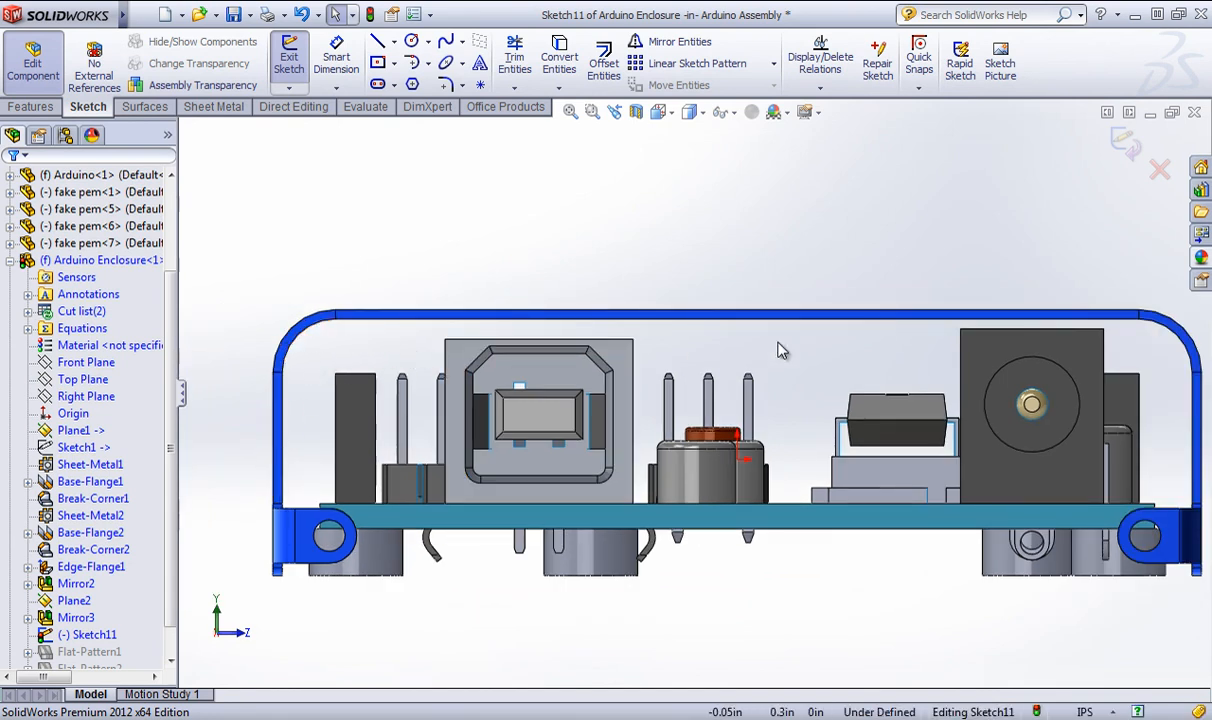
{"action": "scroll", "coordinate": [515, 371], "scroll_direction": "down", "scroll_amount": 2}
{"action": "scroll", "coordinate": [778, 341], "scroll_direction": "up", "scroll_amount": 2}
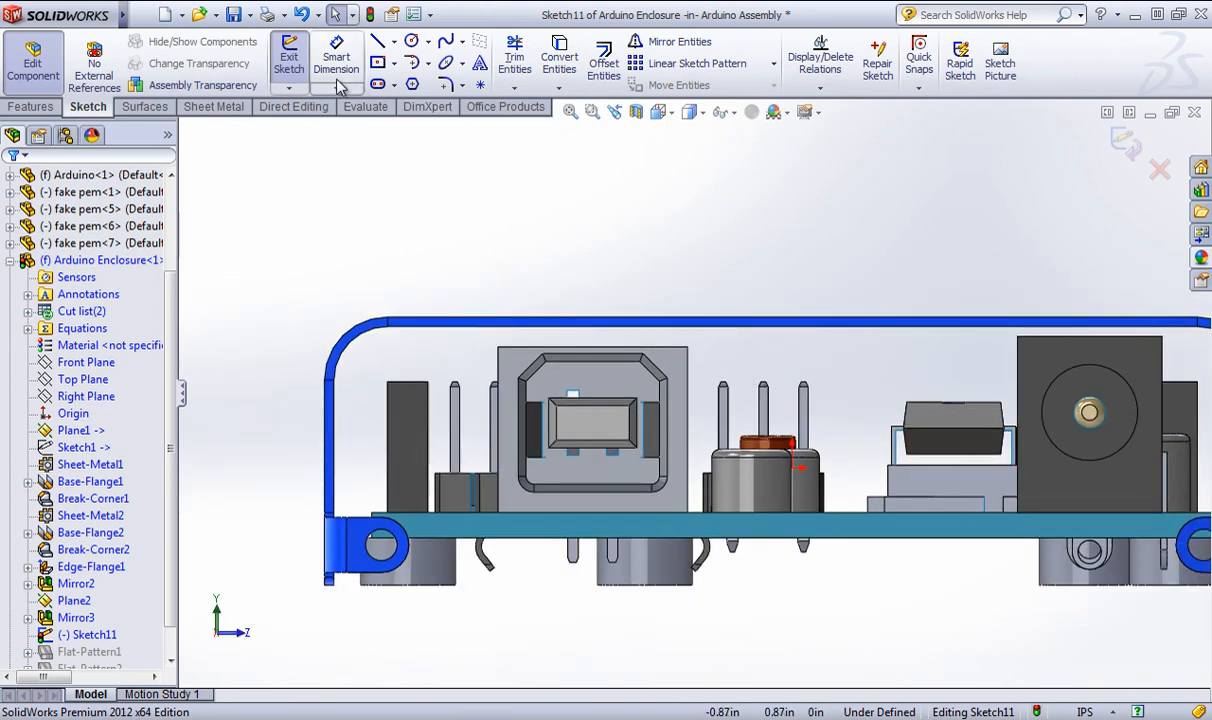
{"action": "left_click", "coordinate": [559, 60]}
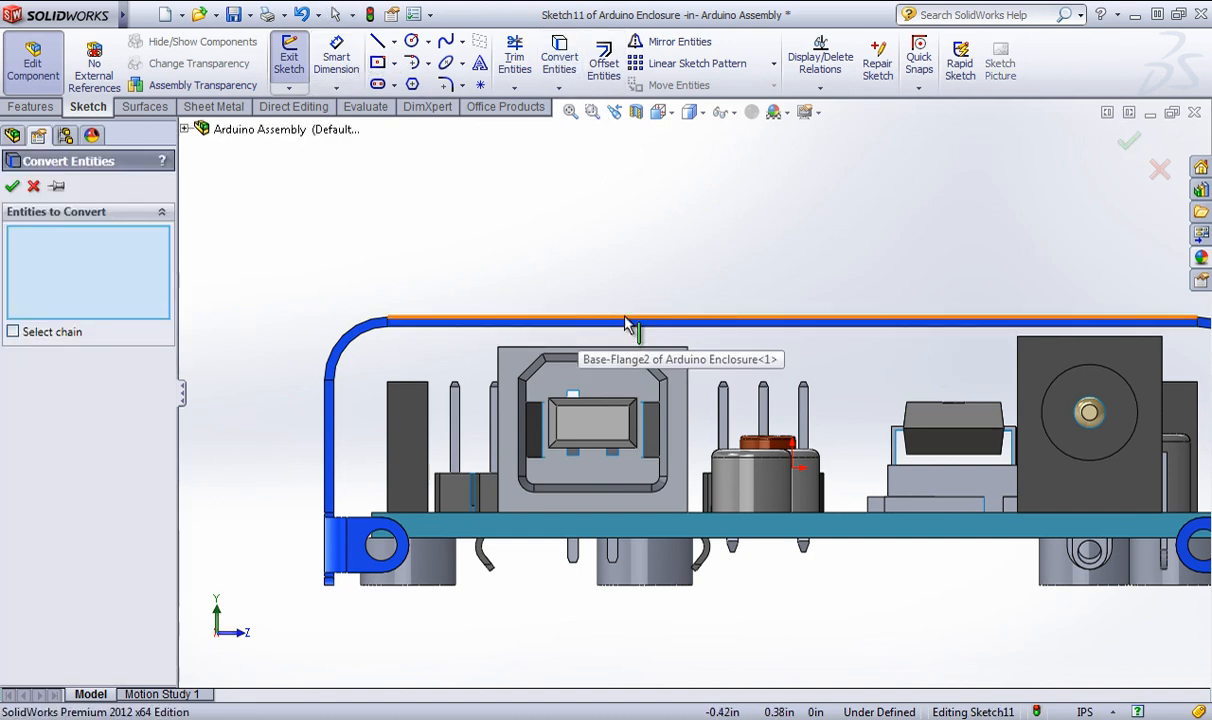
{"action": "scroll", "coordinate": [628, 325], "scroll_direction": "down", "scroll_amount": 2}
{"action": "left_click", "coordinate": [535, 358]}
{"action": "left_click", "coordinate": [475, 395]}
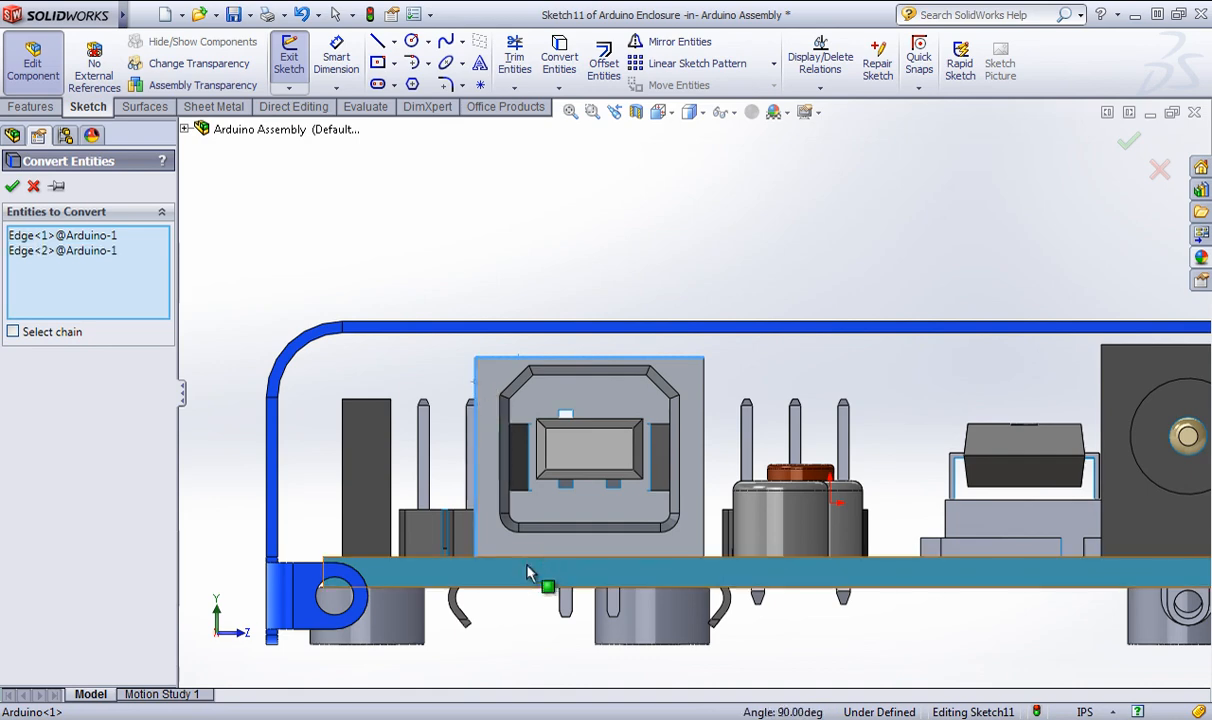
{"action": "left_click", "coordinate": [535, 557]}
{"action": "left_click", "coordinate": [705, 455]}
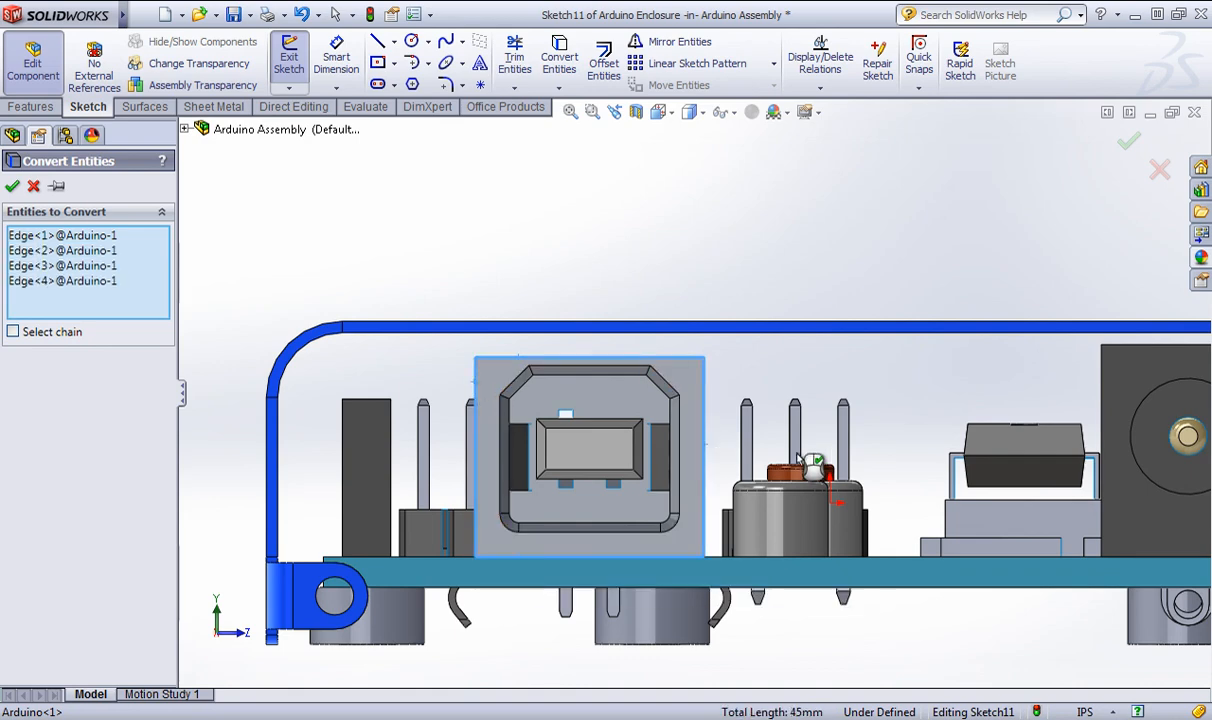
{"action": "scroll", "coordinate": [860, 441], "scroll_direction": "up", "scroll_amount": 2}
{"action": "scroll", "coordinate": [950, 392], "scroll_direction": "down", "scroll_amount": 2}
{"action": "left_click", "coordinate": [942, 381]}
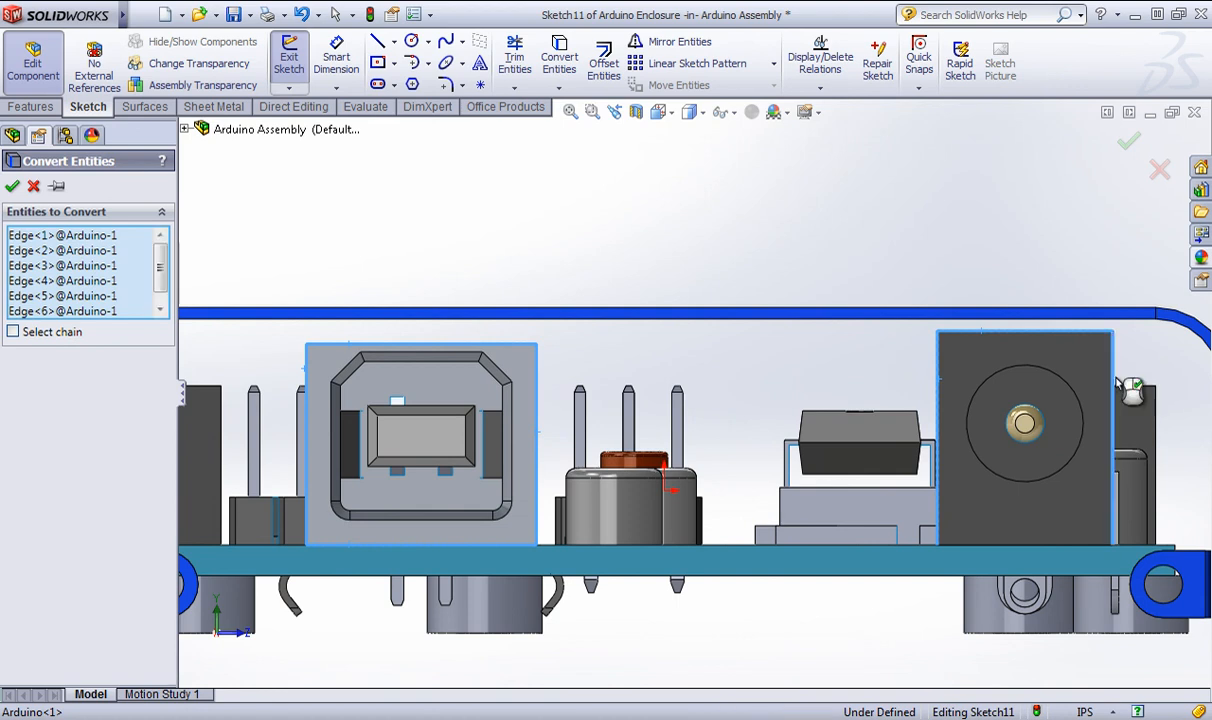
{"action": "left_click", "coordinate": [1111, 470]}
{"action": "left_click", "coordinate": [1036, 546]}
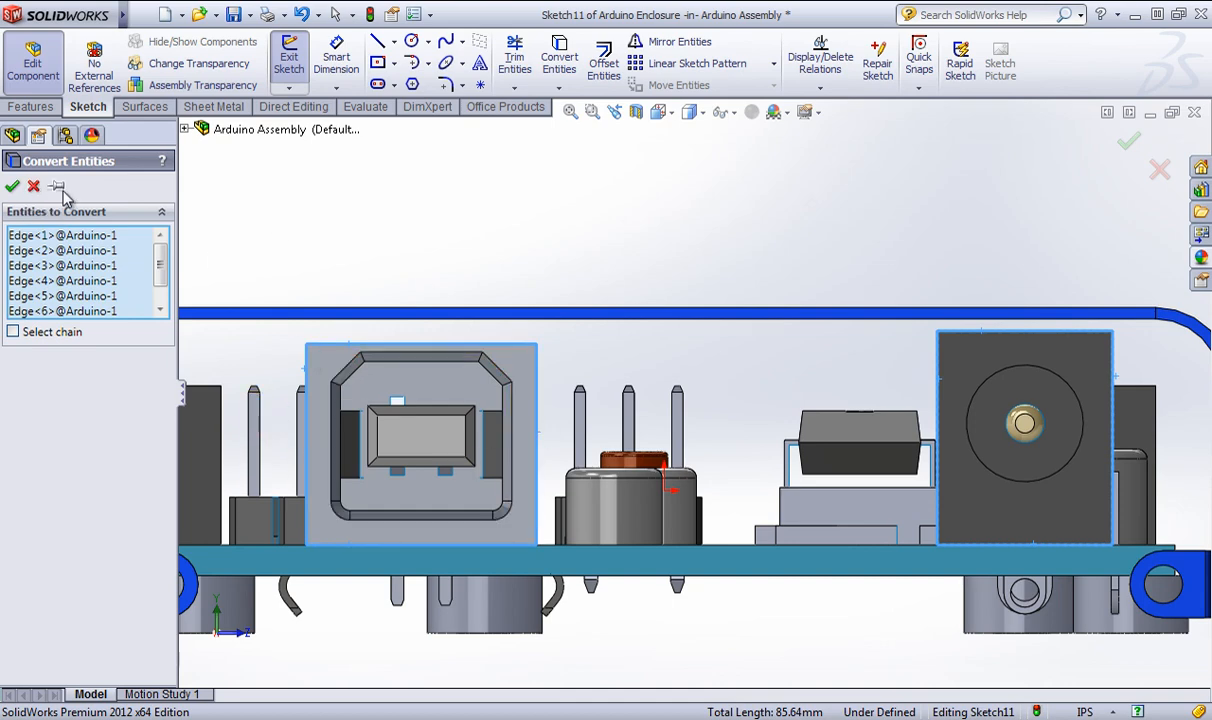
{"action": "left_click", "coordinate": [12, 186]}
Offset the USB connector's rectangular front outline outward by 0.1 mm in the sketch.
{"action": "left_click", "coordinate": [602, 60]}
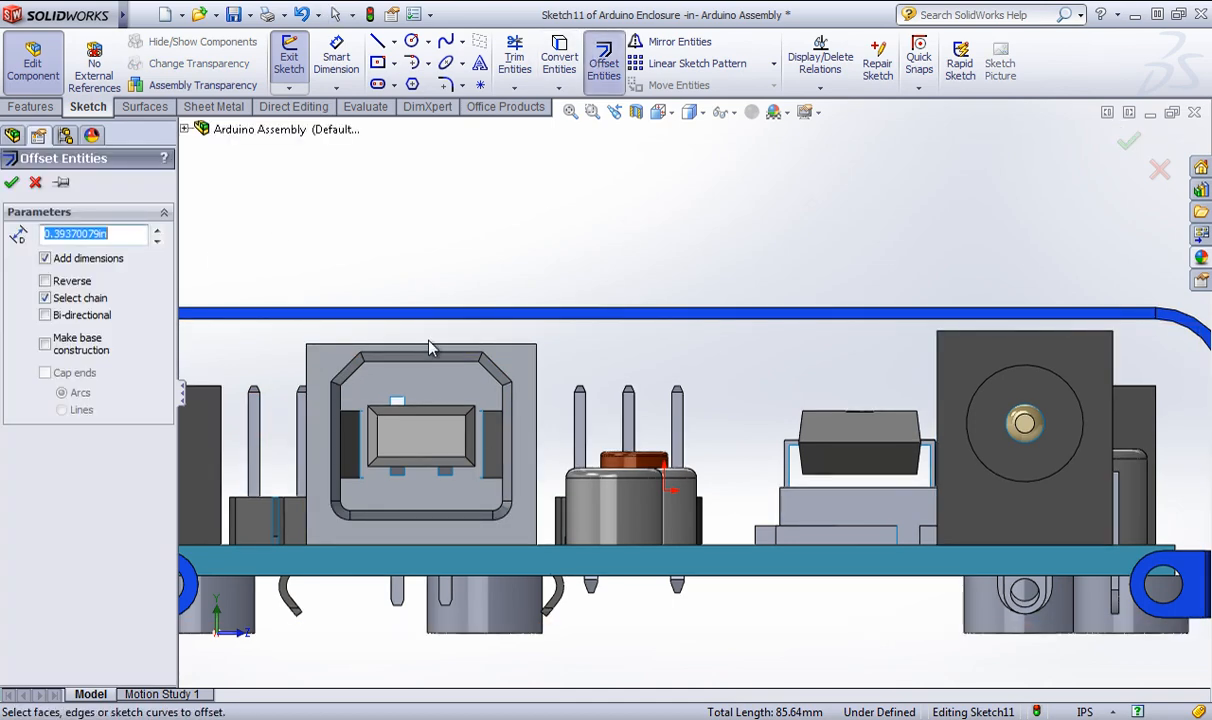
{"action": "left_click", "coordinate": [430, 346]}
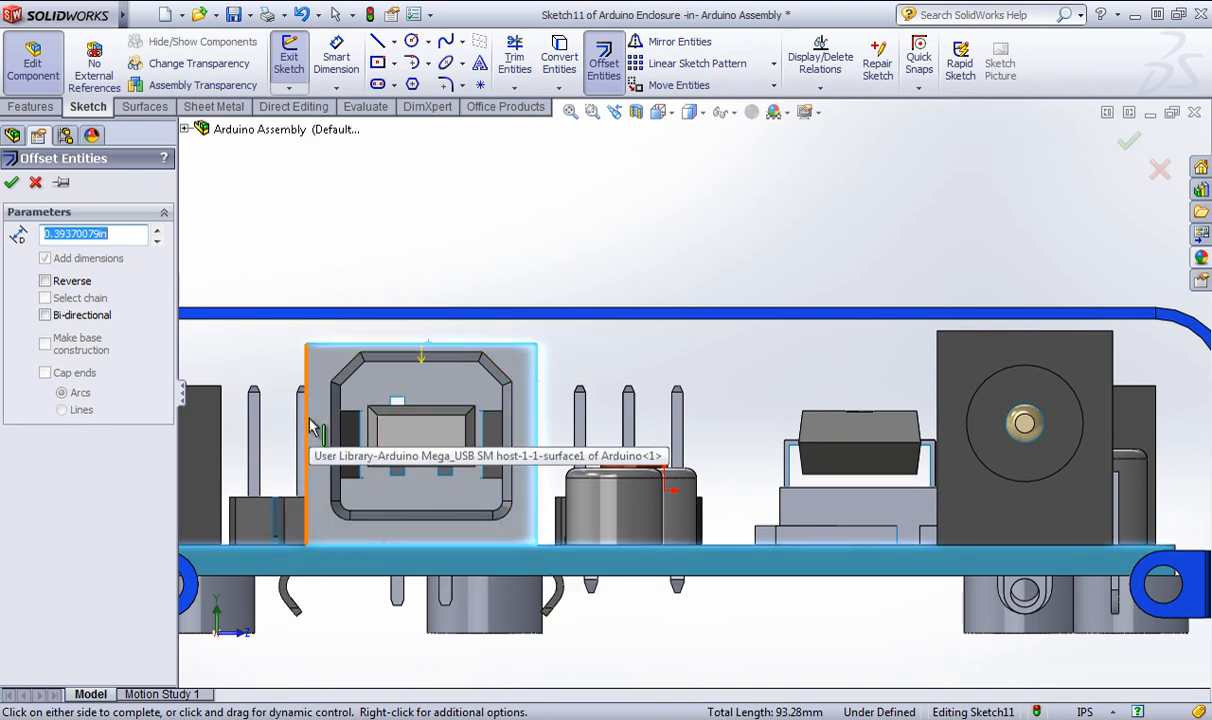
{"action": "middle_click_drag", "start_coordinate": [289, 252], "coordinate": [316, 216]}
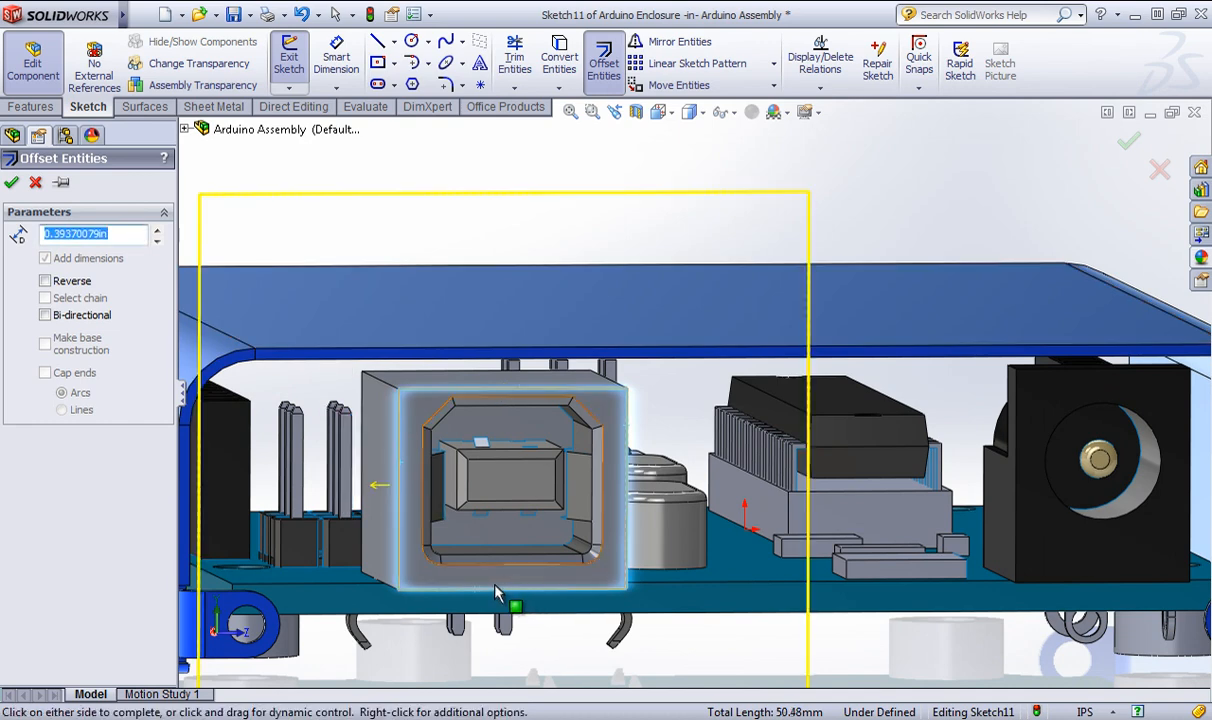
{"action": "middle_click_drag", "start_coordinate": [503, 448], "coordinate": [464, 430]}
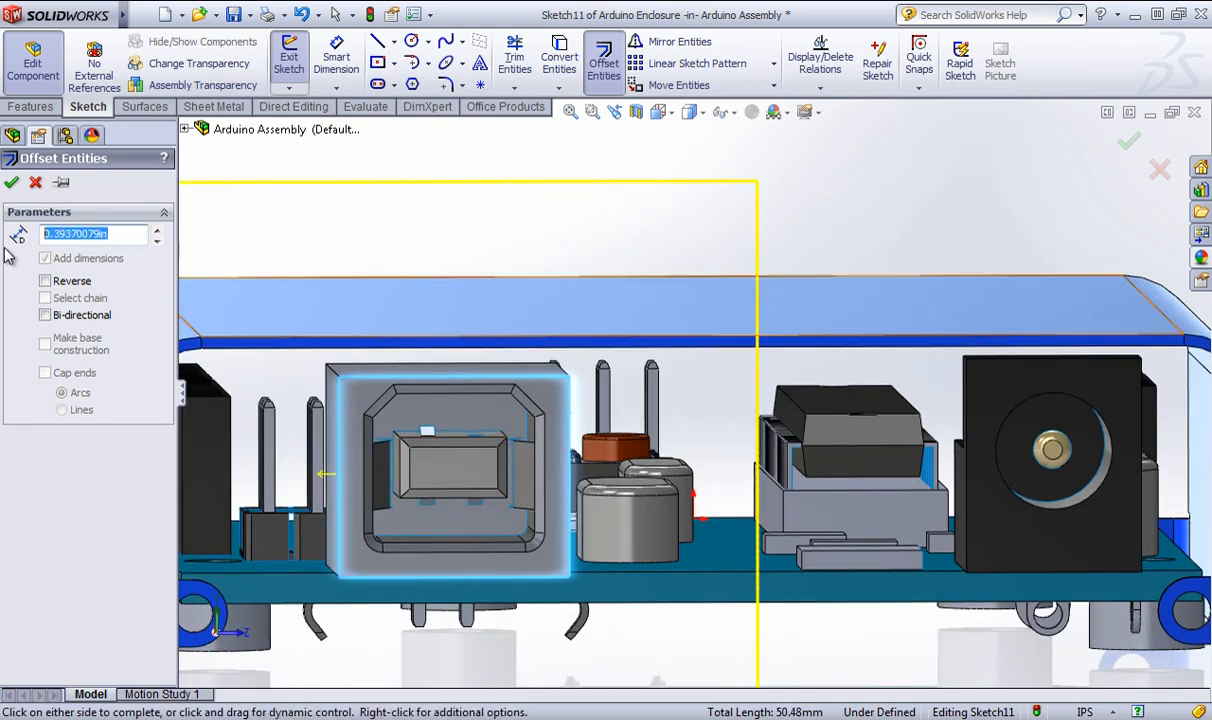
{"action": "type", "text": "m"}
{"action": "key", "text": "Return"}
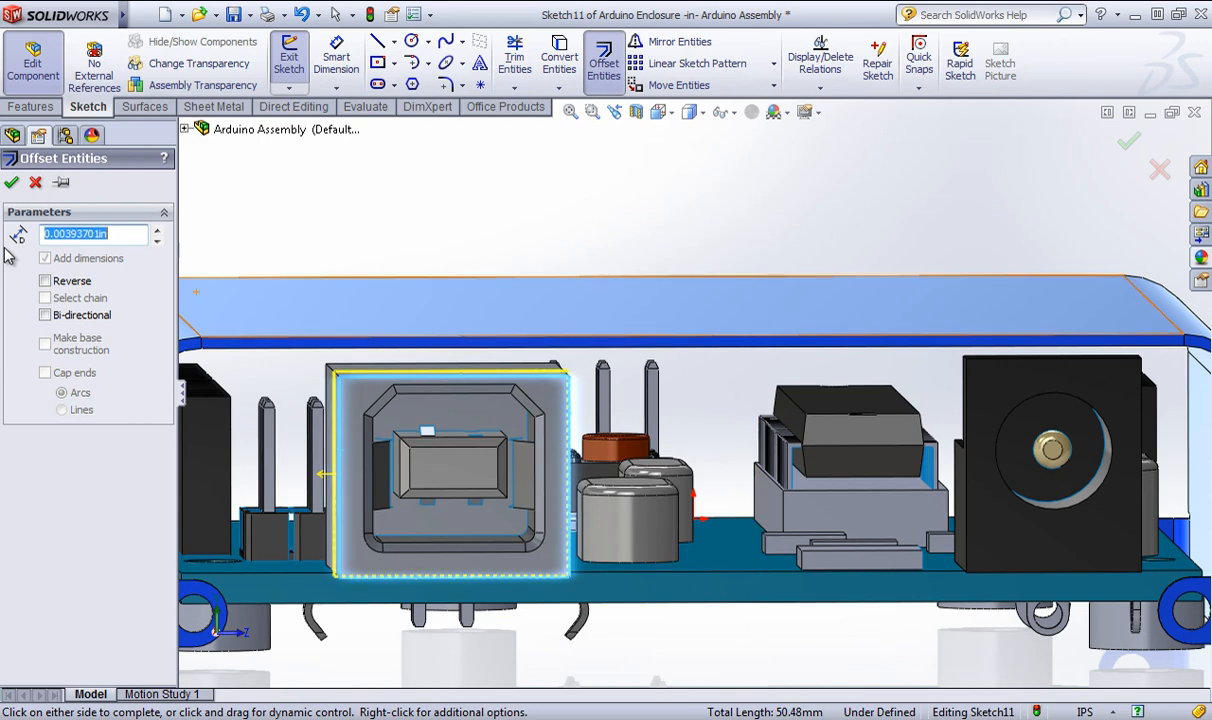
{"action": "key", "text": "ctrl+8"}
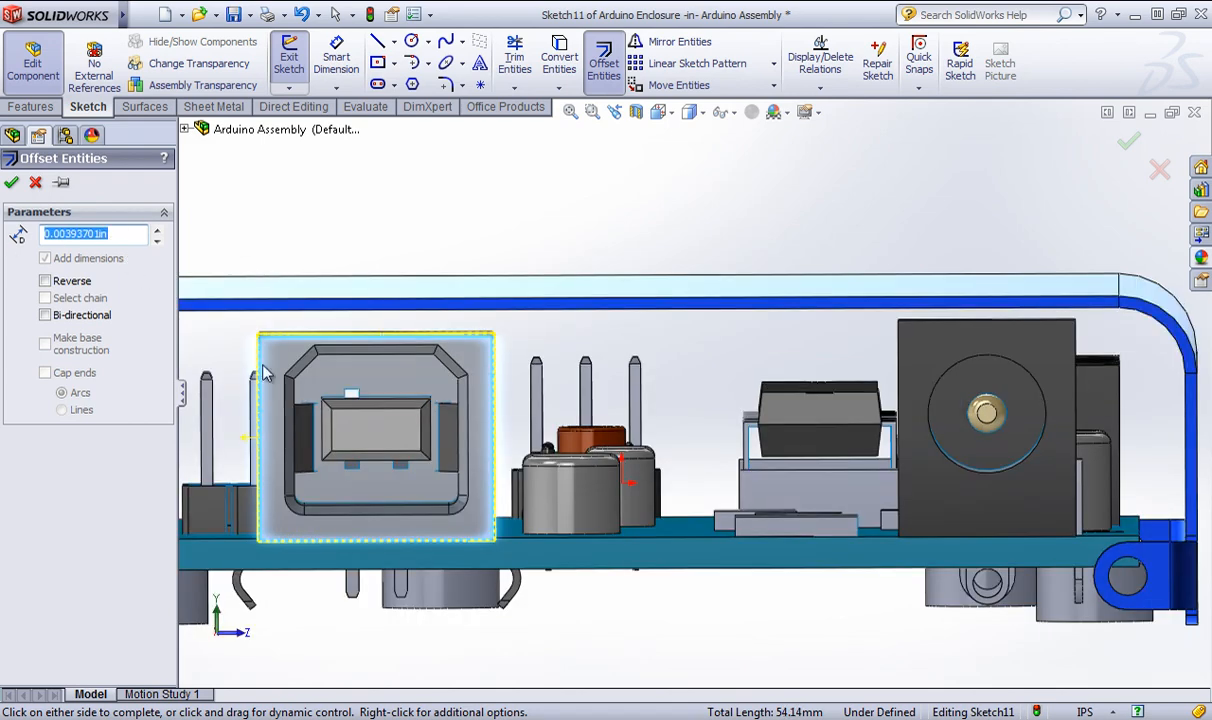
{"action": "left_click", "coordinate": [12, 183]}
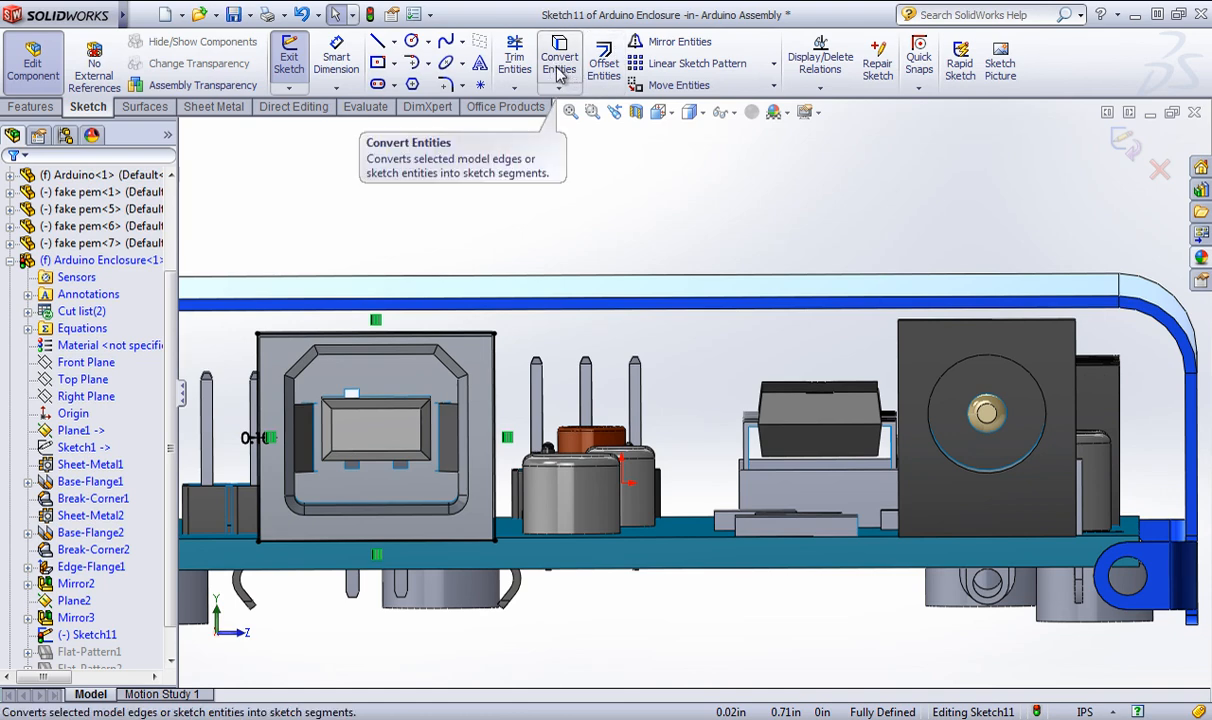
Offset the power jack's rectangular front outline outward by 0.1 mm and exit the sketch.
{"action": "left_click", "coordinate": [604, 60]}
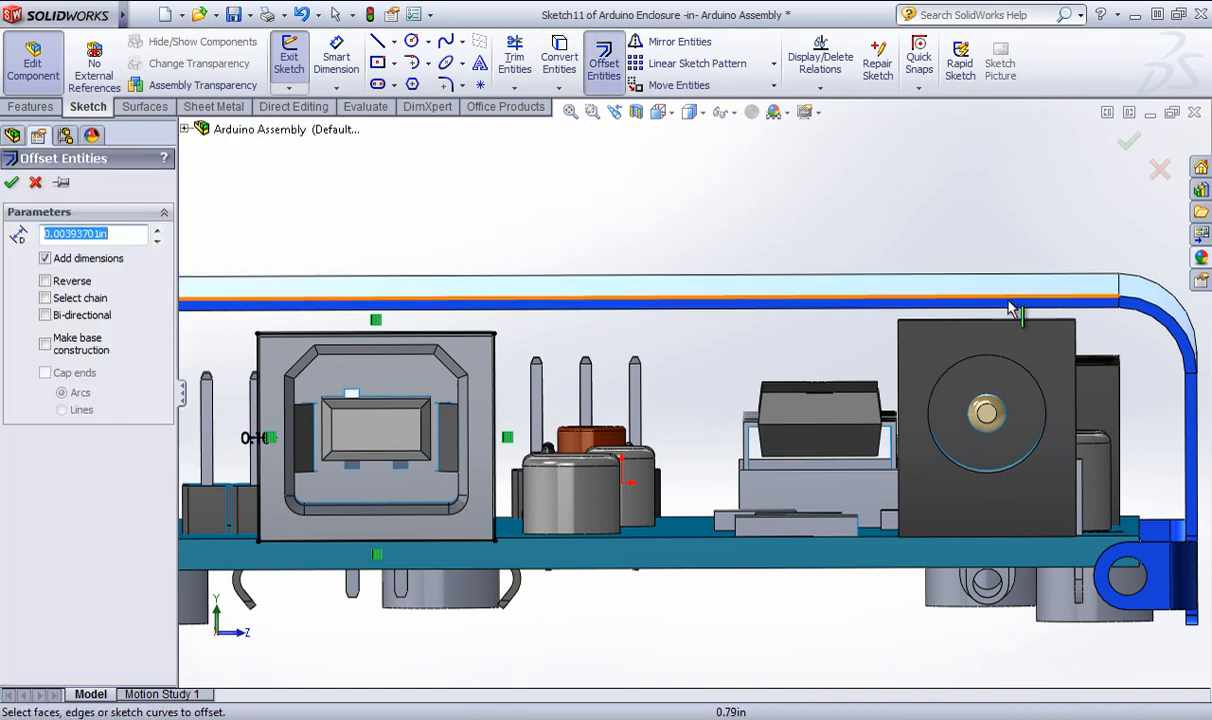
{"action": "left_click", "coordinate": [968, 337]}
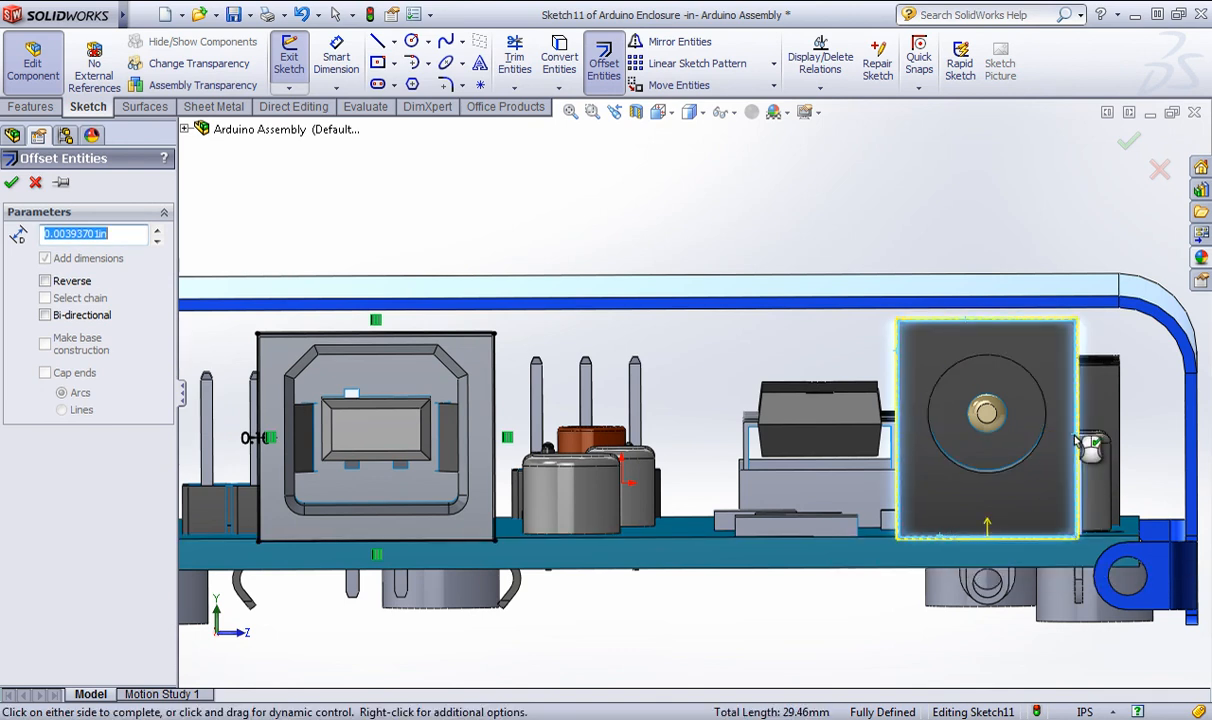
{"action": "left_click", "coordinate": [12, 186]}
{"action": "key", "text": "ctrl+7"}
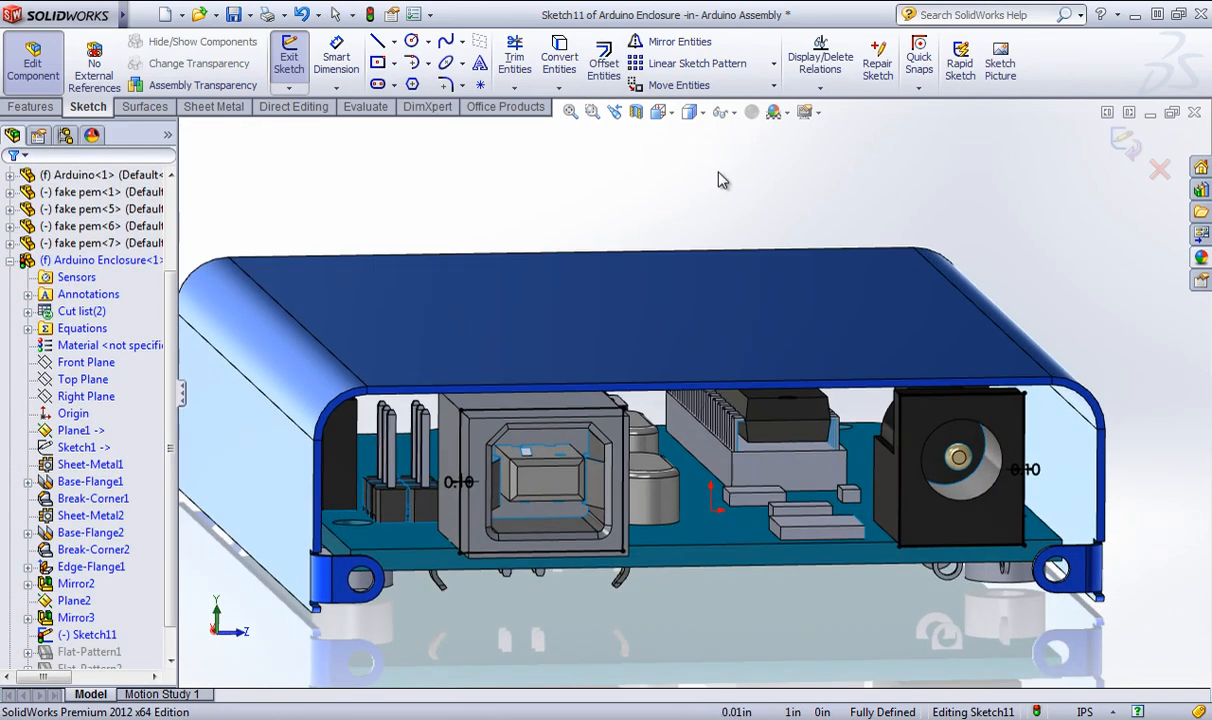
{"action": "left_click", "coordinate": [1125, 143]}
Show the Base-Flange1 body again behind the connector outlines.
{"action": "mouse_move", "coordinate": [852, 236]}
{"action": "middle_mouse_down"}
{"action": "mouse_move", "coordinate": [830, 212]}
{"action": "mouse_move", "coordinate": [830, 224]}
{"action": "middle_mouse_up"}
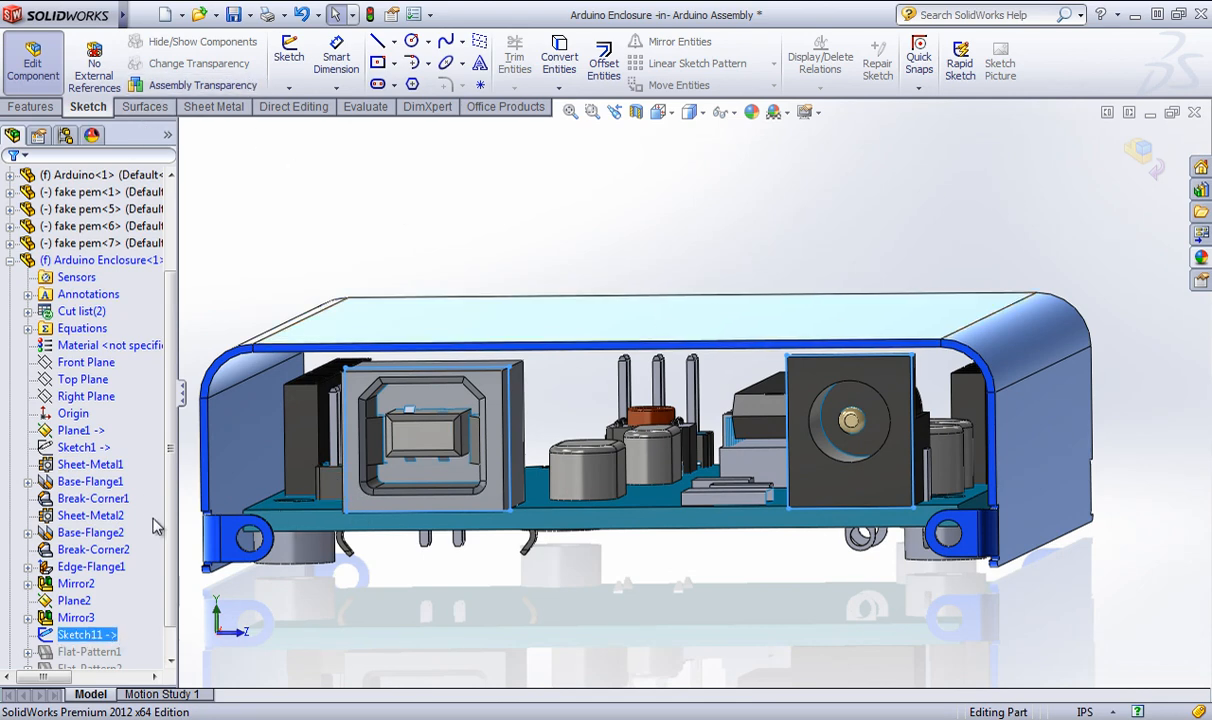
{"action": "right_click", "coordinate": [85, 464]}
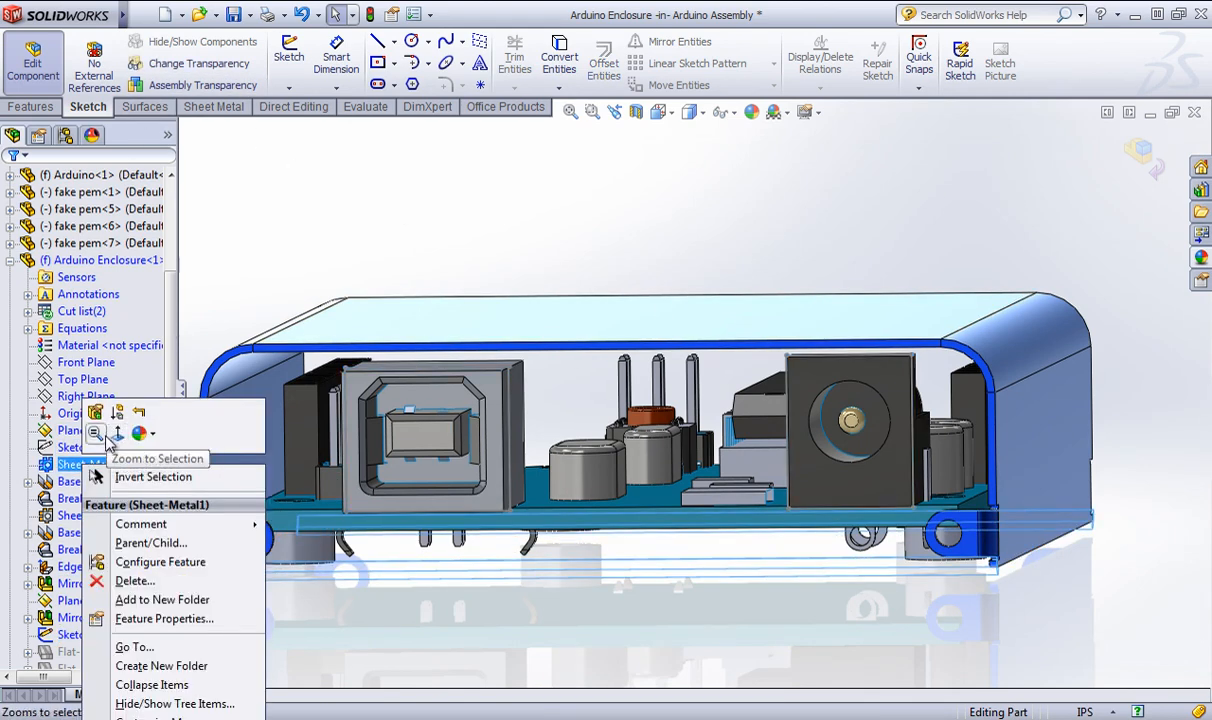
{"action": "left_click", "coordinate": [98, 477]}
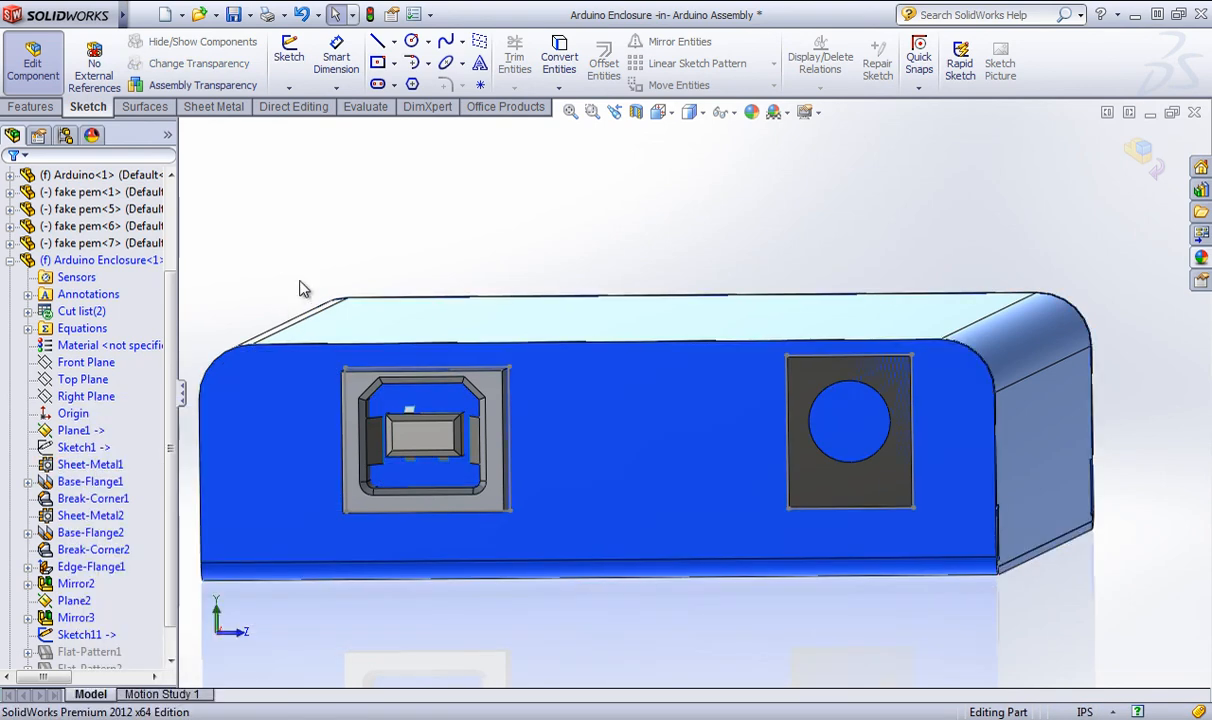
Cut the two connector outlines through the enclosure's front face with a blind Extruded Cut linked to the sheet thickness.
{"action": "middle_click_drag", "start_coordinate": [300, 282], "coordinate": [361, 271]}
{"action": "left_click", "coordinate": [30, 107]}
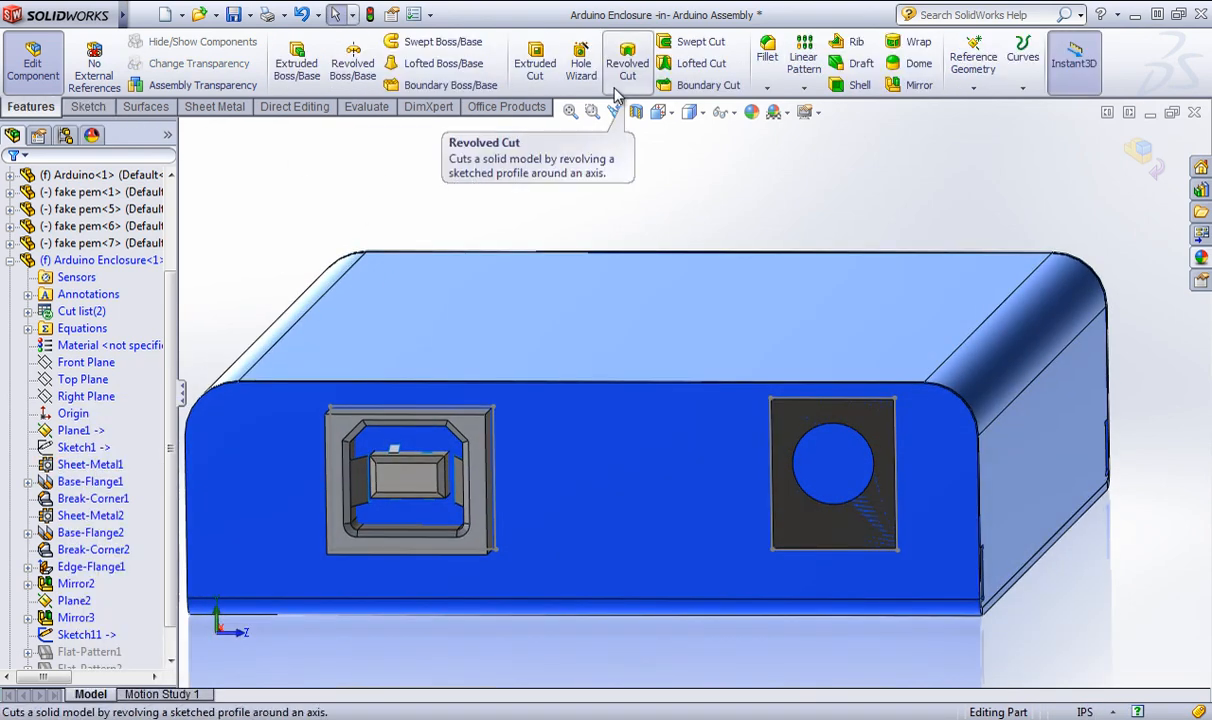
{"action": "left_click", "coordinate": [535, 62]}
{"action": "left_click", "coordinate": [456, 417]}
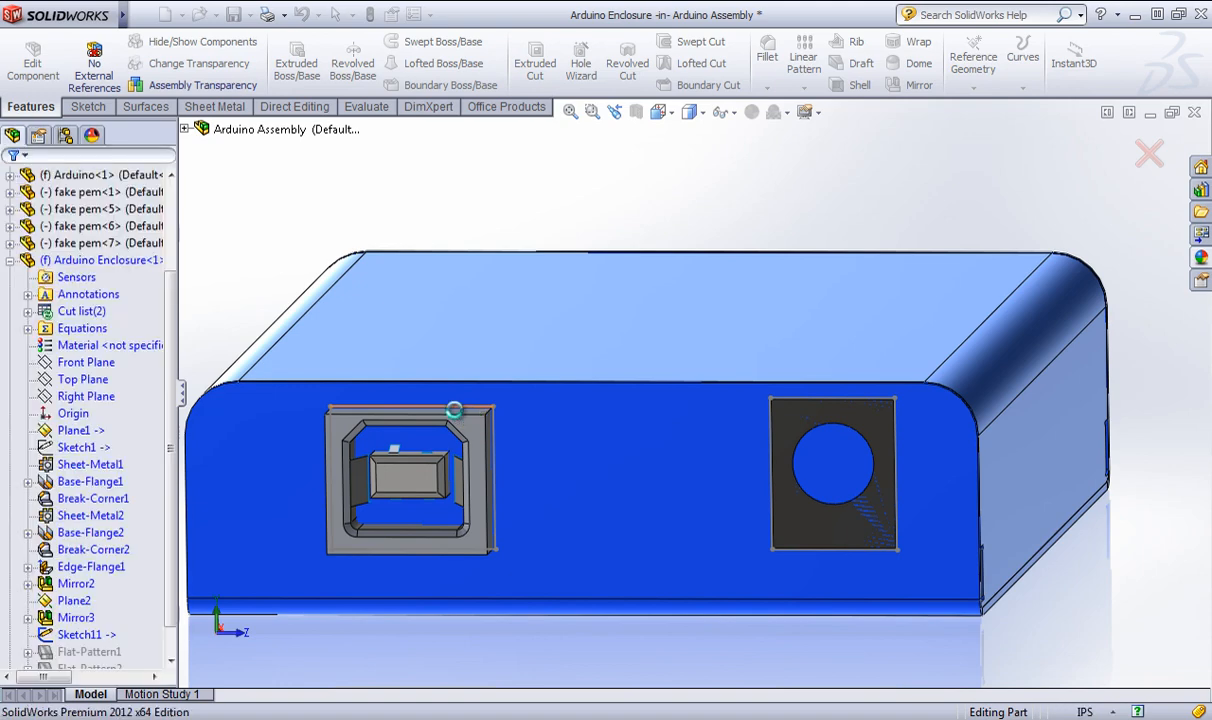
{"action": "left_click", "coordinate": [76, 389]}
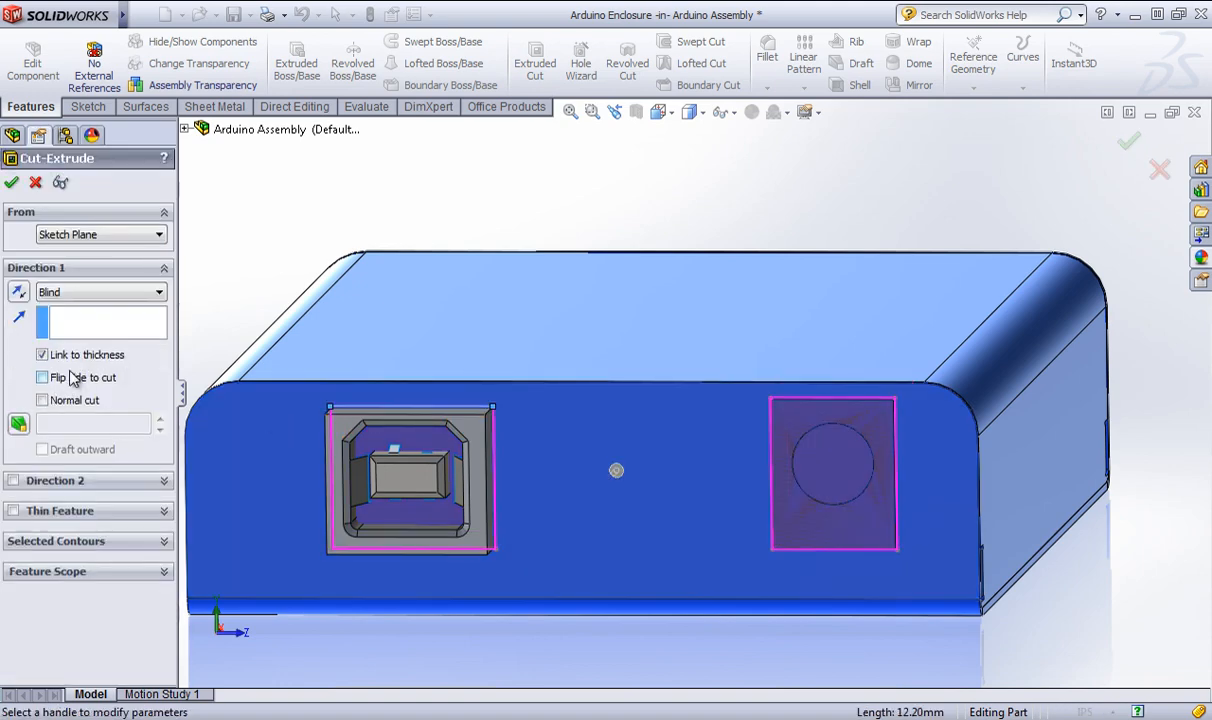
{"action": "left_click", "coordinate": [14, 183]}
{"action": "middle_click_drag", "start_coordinate": [811, 506], "coordinate": [725, 530]}
{"action": "key", "text": "z"}
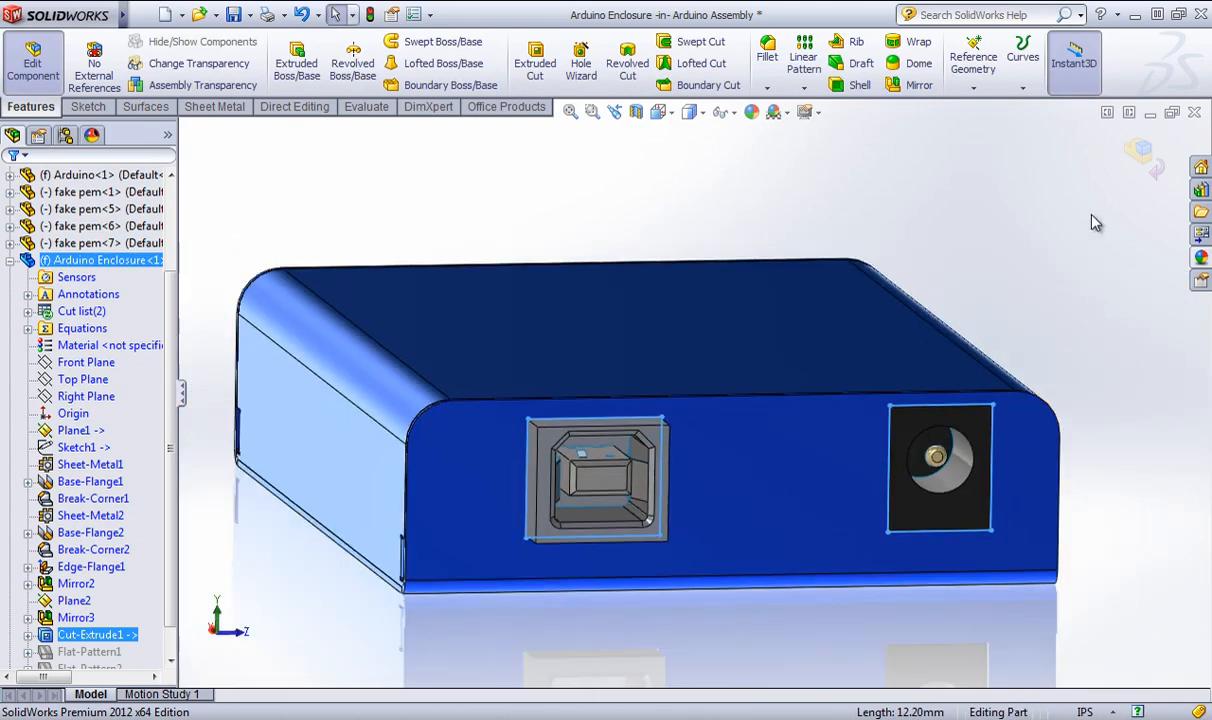
{"action": "left_click", "coordinate": [1125, 173]}
{"action": "scroll", "coordinate": [688, 370], "scroll_direction": "up", "scroll_amount": 3}
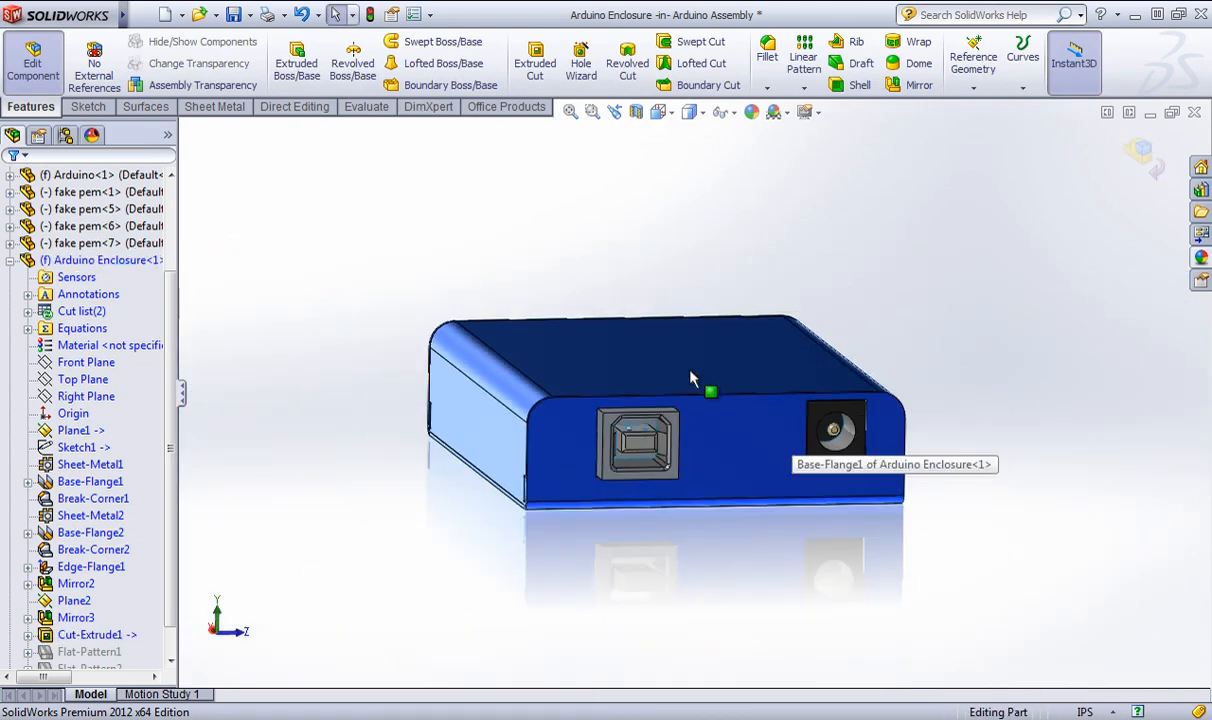
Start a Hole Wizard plain hole using the ANSI Metric standard, Drill sizes type, Ø2.0 size and Blind end condition.
{"action": "scroll", "coordinate": [635, 375], "scroll_direction": "down", "scroll_amount": 2}
{"action": "middle_click_drag", "start_coordinate": [506, 424], "coordinate": [744, 560]}
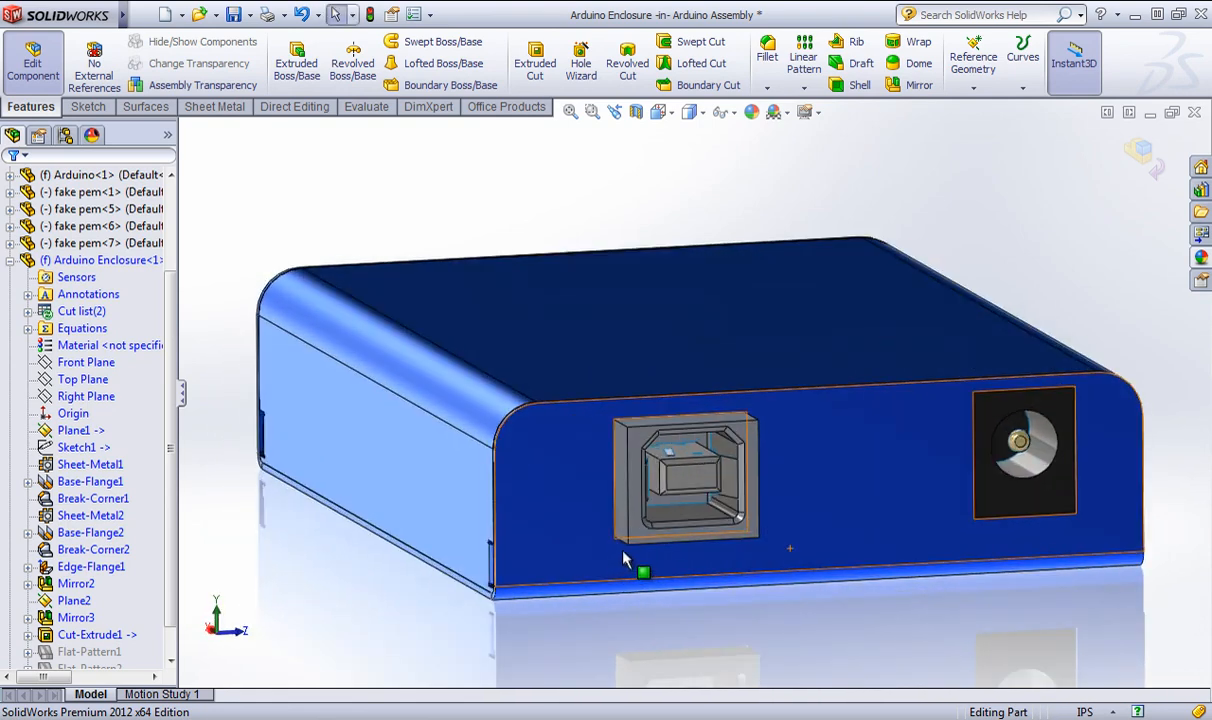
{"action": "scroll", "coordinate": [565, 555], "scroll_direction": "down", "scroll_amount": 3}
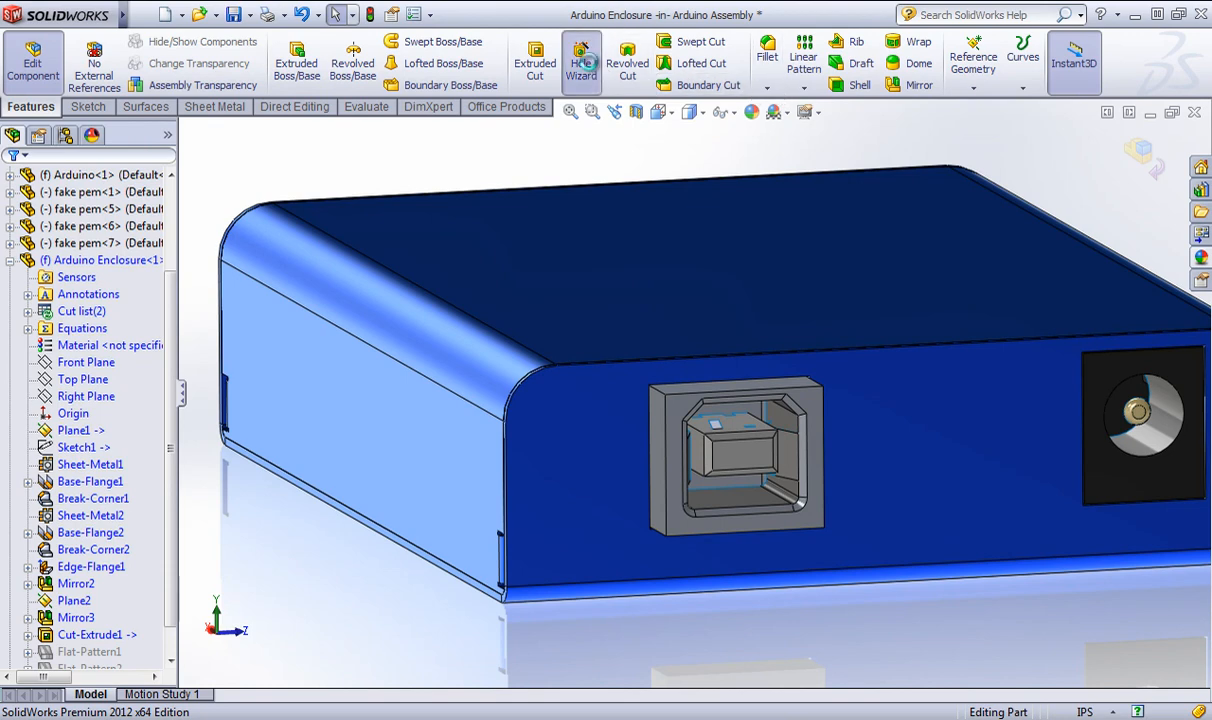
{"action": "left_click", "coordinate": [585, 63]}
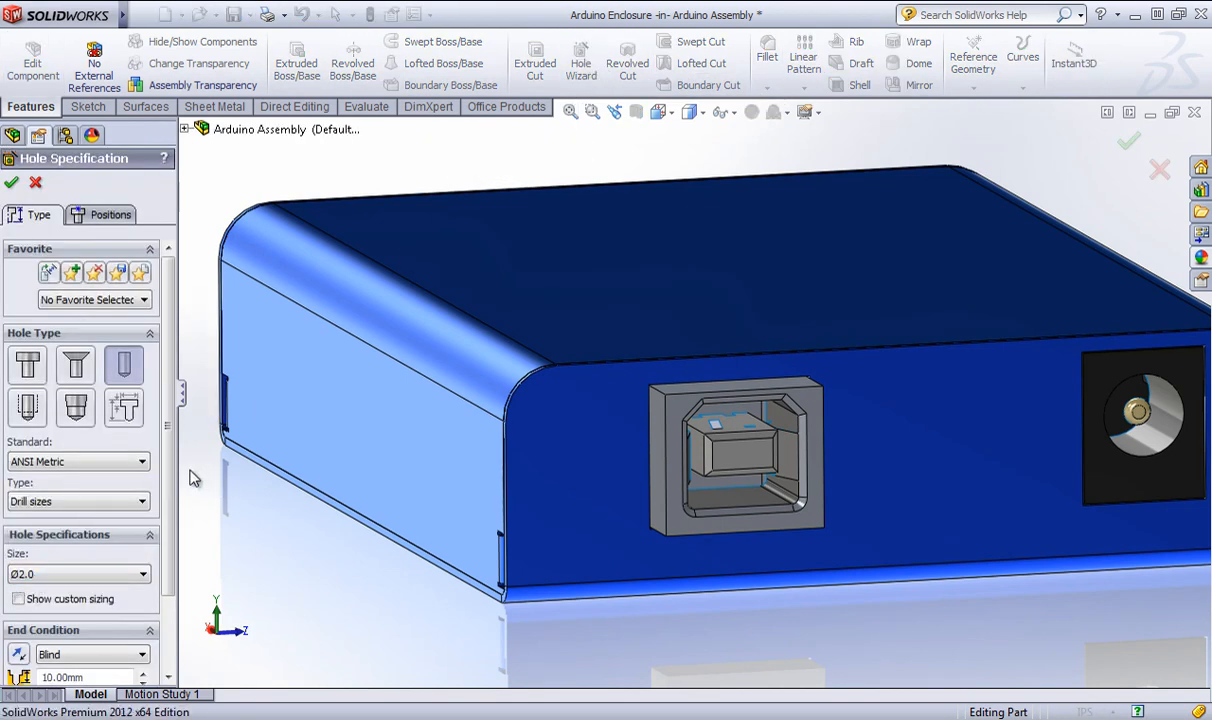
{"action": "left_click", "coordinate": [90, 461]}
{"action": "left_click", "coordinate": [89, 478]}
{"action": "scroll", "coordinate": [110, 505], "scroll_direction": "down", "scroll_amount": 2}
{"action": "left_click", "coordinate": [75, 480]}
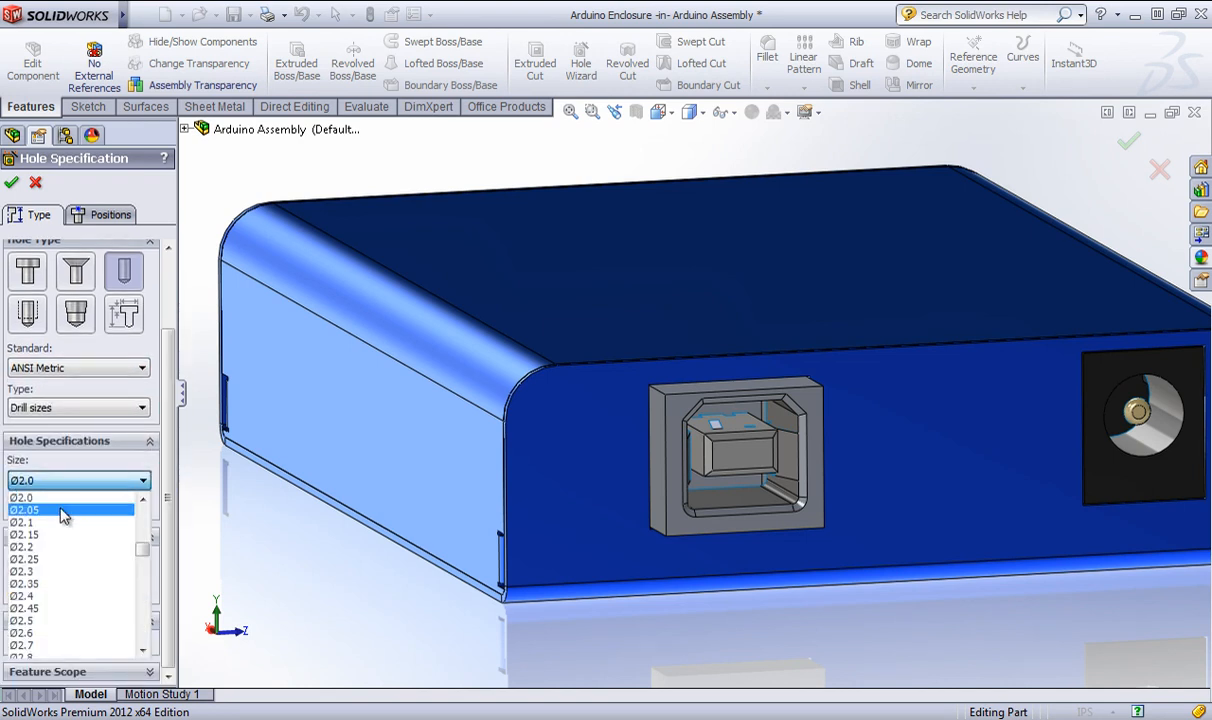
{"action": "left_click", "coordinate": [22, 497]}
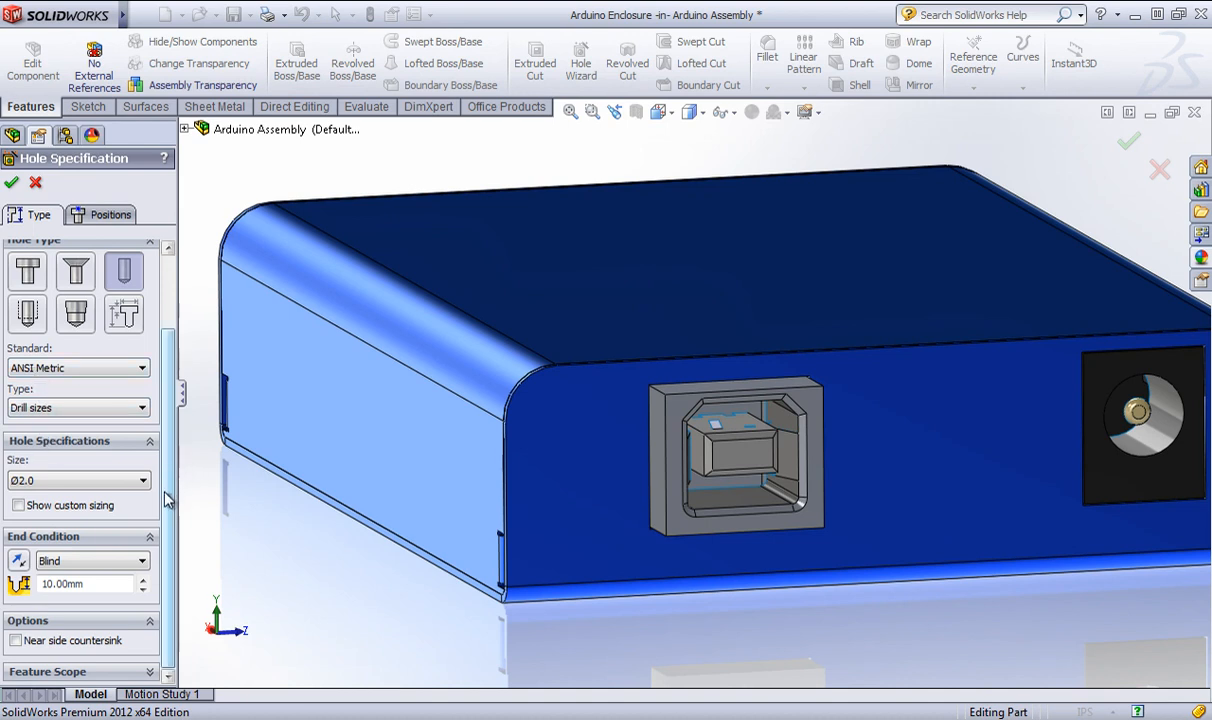
{"action": "left_click", "coordinate": [66, 562]}
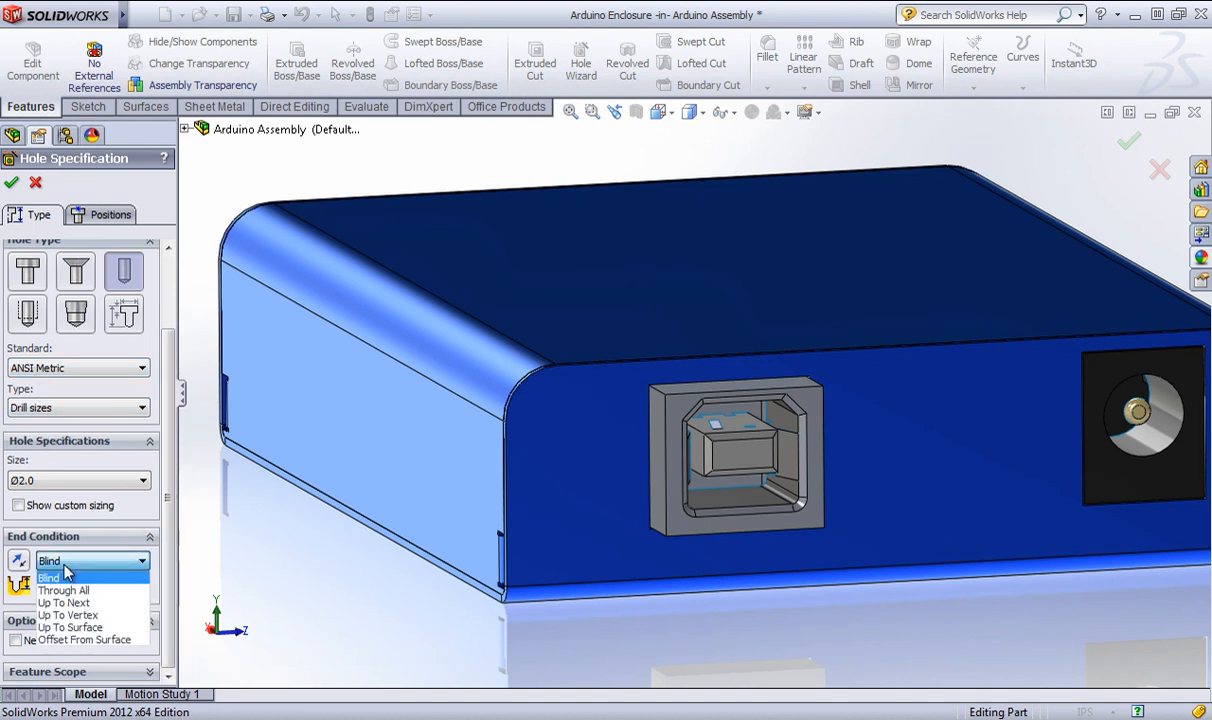
{"action": "left_click", "coordinate": [65, 568]}
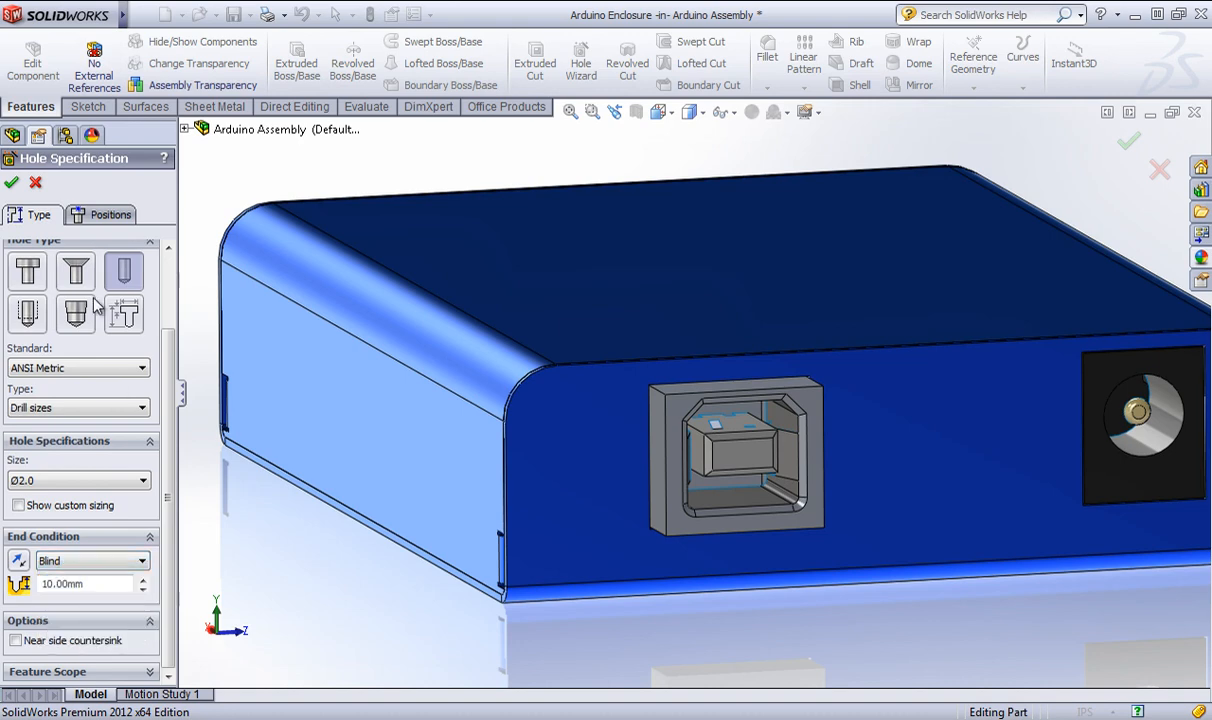
Place the first hole centre on the enclosure's front face, near the lower corner beside the USB connector, at about -1.04, -0.18 in.
{"action": "left_click", "coordinate": [97, 218]}
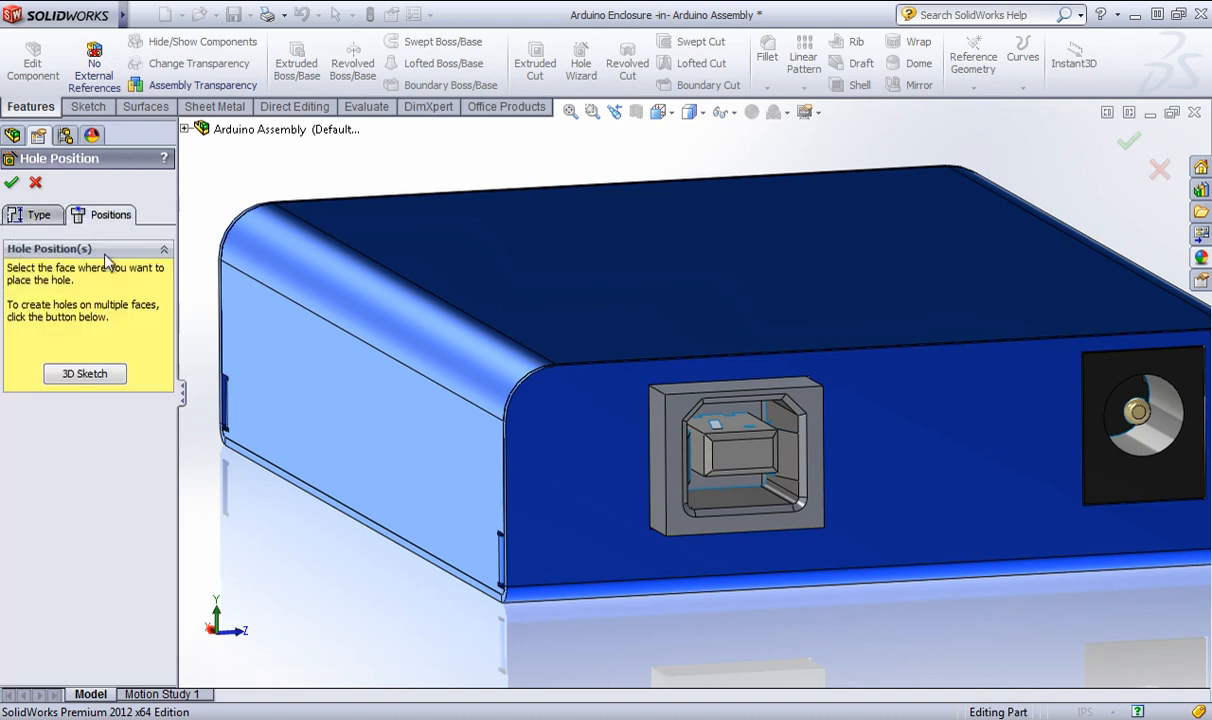
{"action": "left_click", "coordinate": [562, 550]}
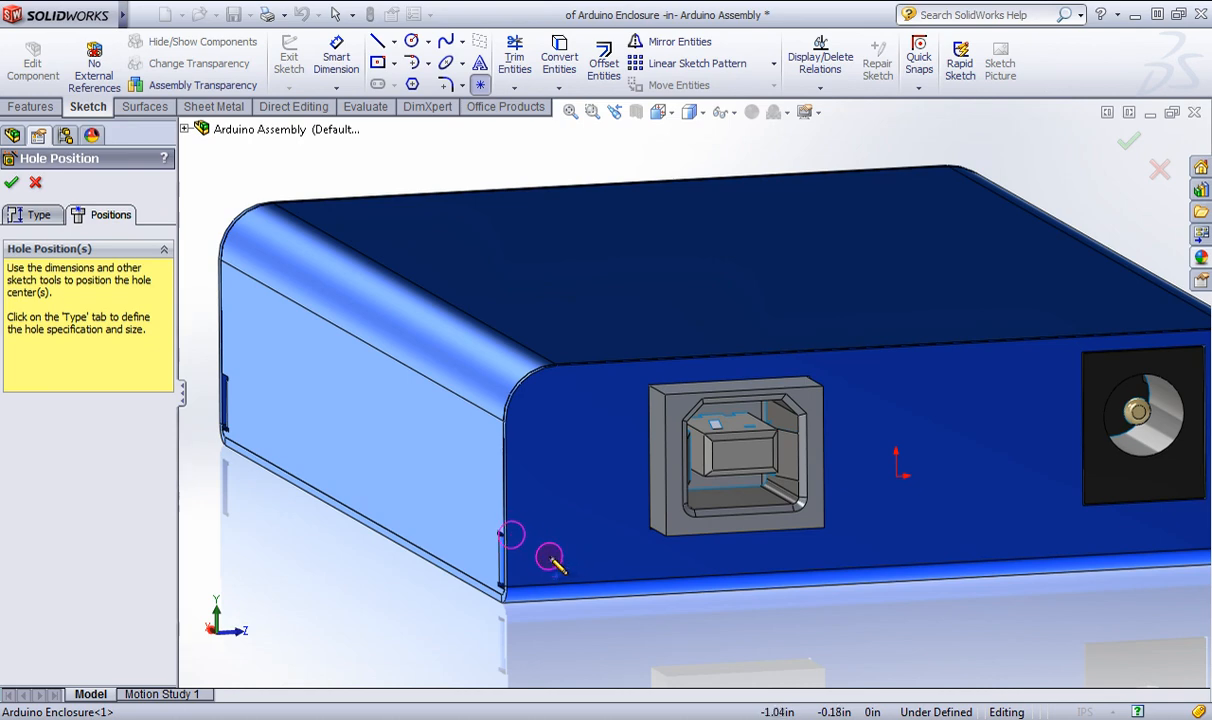
{"action": "left_click", "coordinate": [553, 557]}
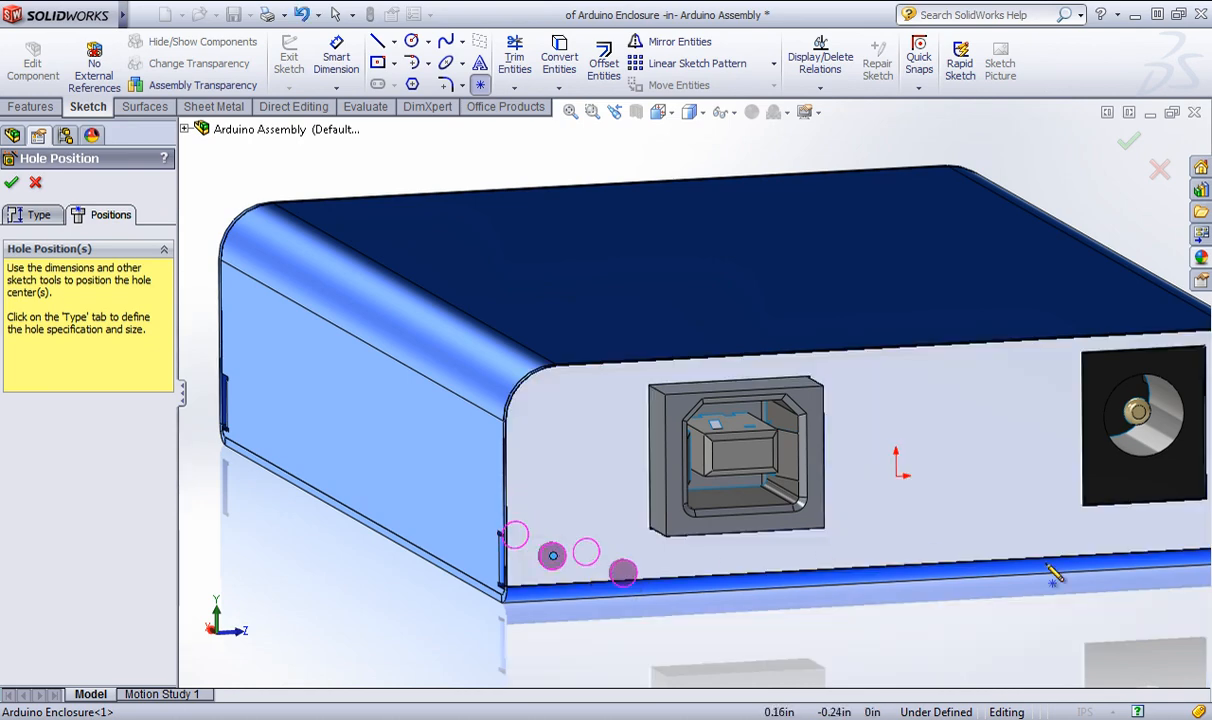
Place a second hole centre on the front face near the lower corner beside the power jack, at about 1.02, -0.2 in.
{"action": "scroll", "coordinate": [1060, 555], "scroll_direction": "up", "scroll_amount": 2}
{"action": "middle_click_drag", "start_coordinate": [1082, 515], "coordinate": [1025, 525]}
{"action": "scroll", "coordinate": [1015, 535], "scroll_direction": "down", "scroll_amount": 2}
{"action": "scroll", "coordinate": [986, 549], "scroll_direction": "down", "scroll_amount": 2}
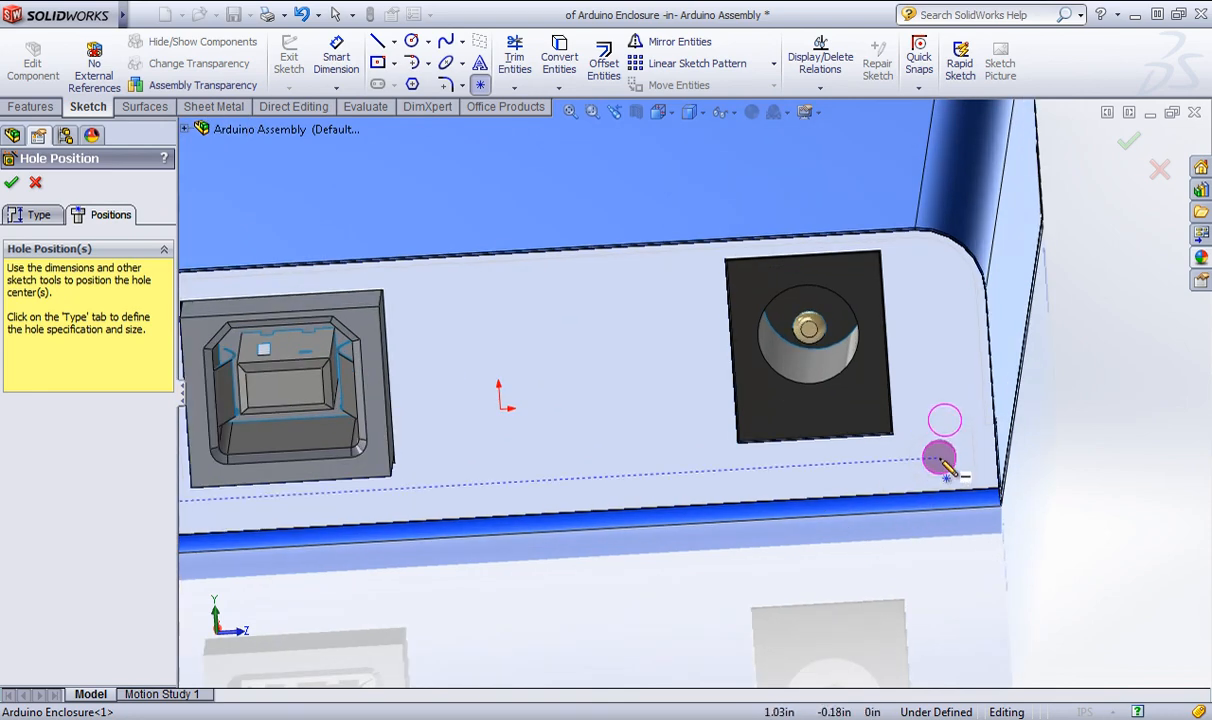
{"action": "key", "text": "space"}
{"action": "left_click", "coordinate": [969, 521]}
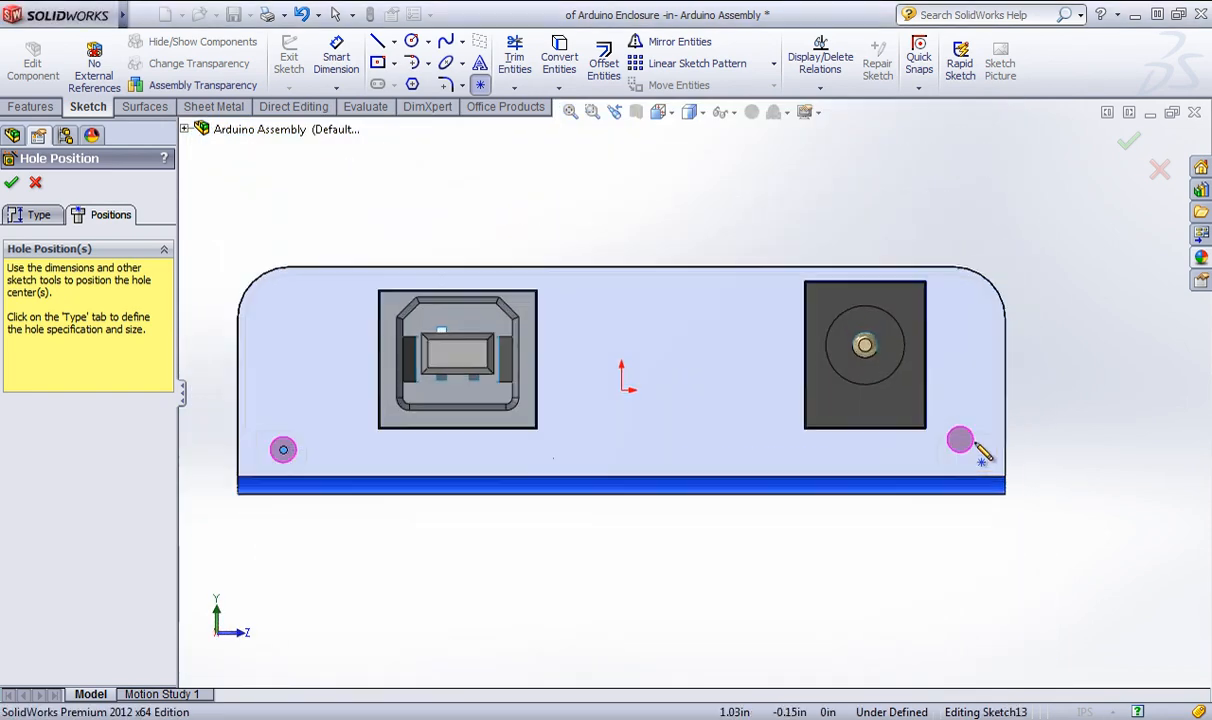
{"action": "scroll", "coordinate": [955, 440], "scroll_direction": "down", "scroll_amount": 3}
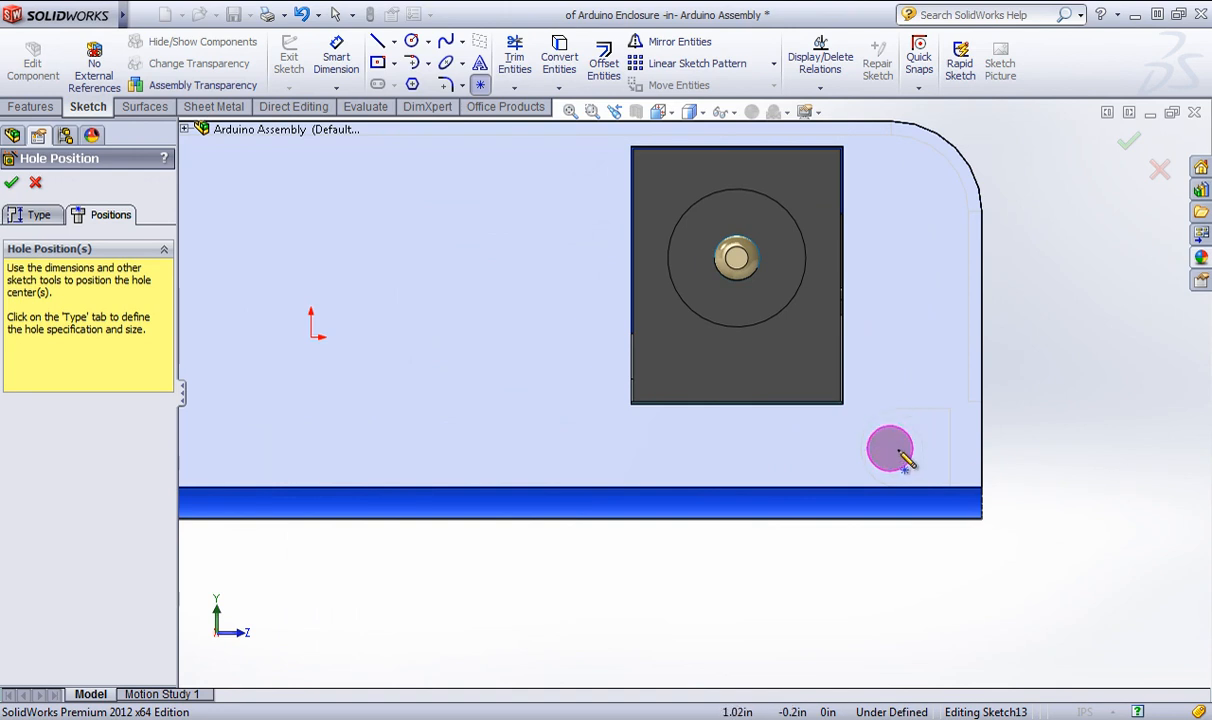
{"action": "left_click", "coordinate": [901, 447]}
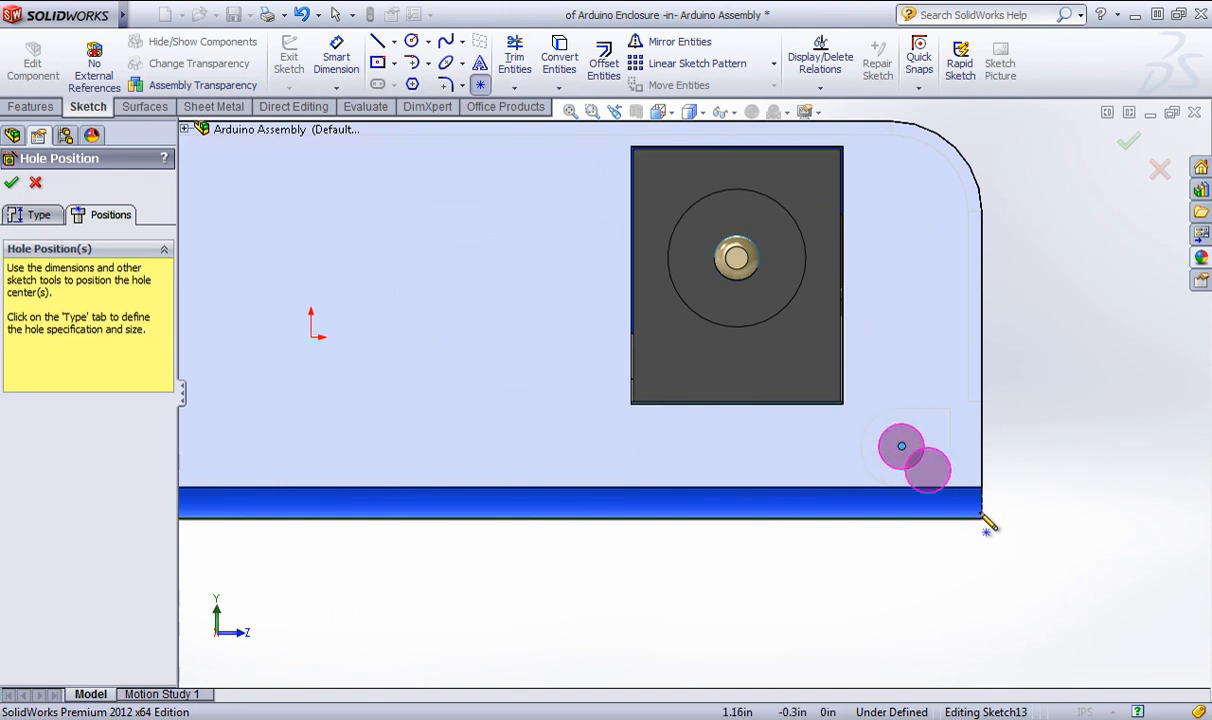
Set the holes' end condition to Up To Next and finish the Hole Wizard feature.
{"action": "scroll", "coordinate": [1031, 541], "scroll_direction": "up", "scroll_amount": 4}
{"action": "left_click", "coordinate": [222, 418]}
{"action": "scroll", "coordinate": [240, 390], "scroll_direction": "down", "scroll_amount": 4}
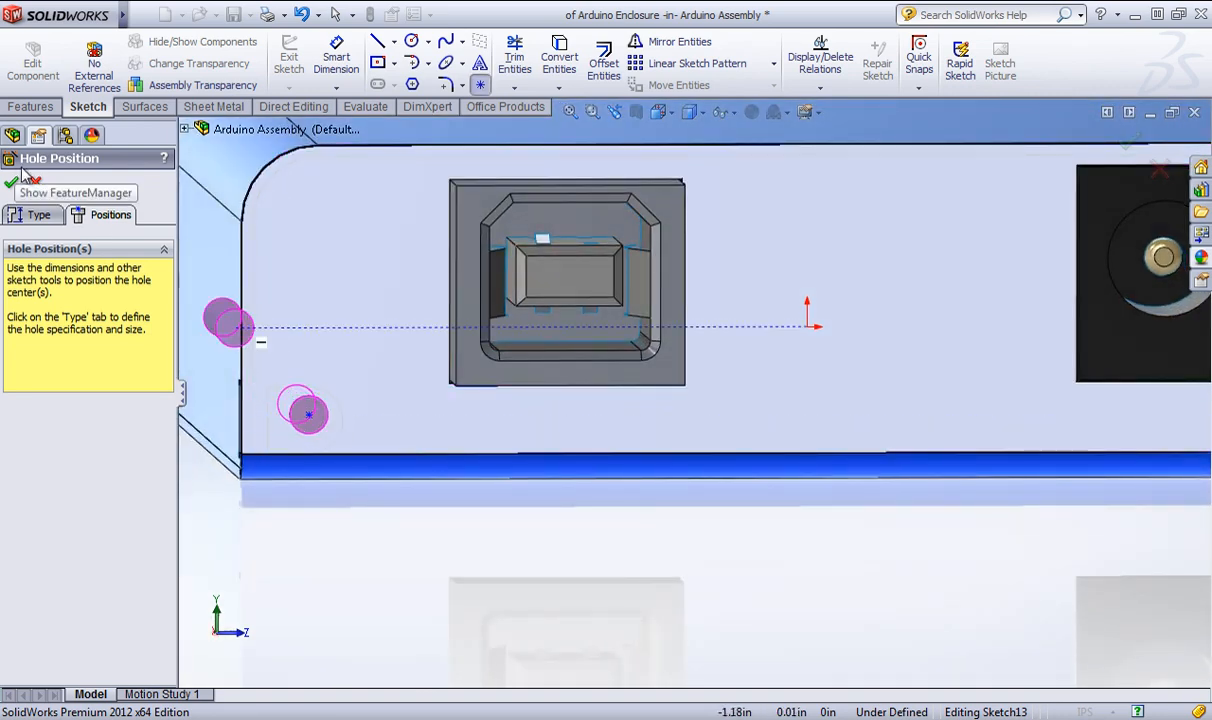
{"action": "left_click", "coordinate": [28, 216]}
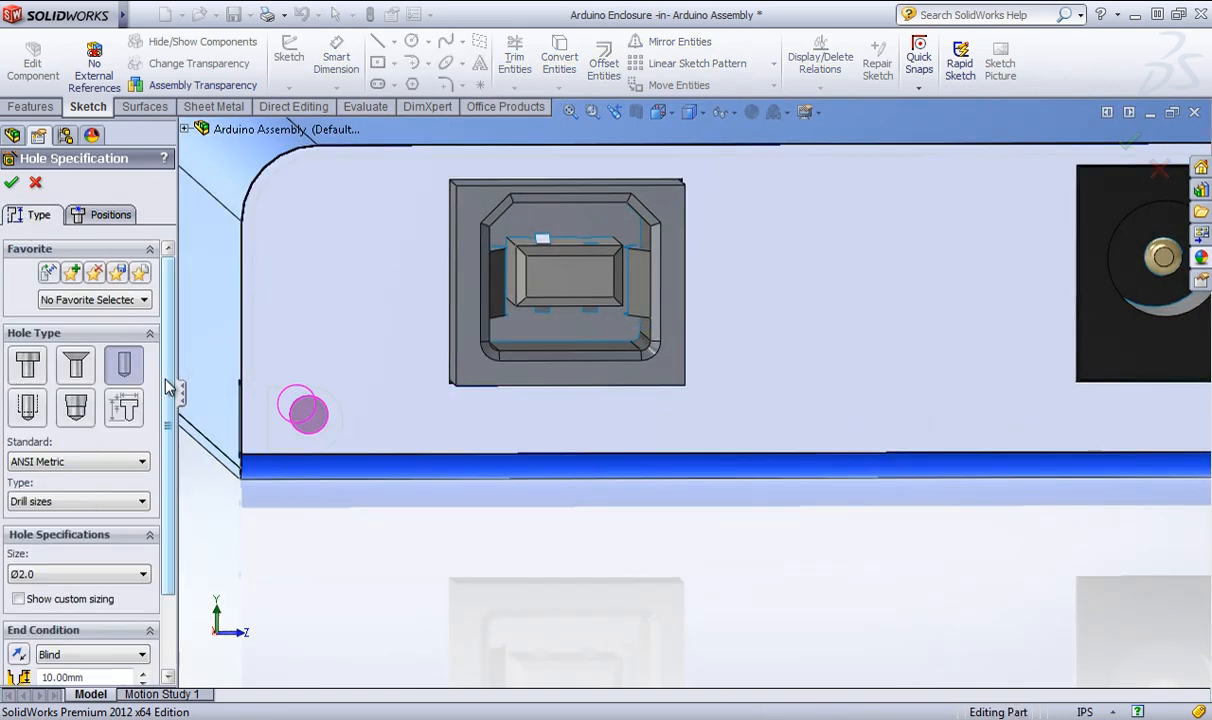
{"action": "scroll", "coordinate": [130, 538], "scroll_direction": "down", "scroll_amount": 3}
{"action": "left_click", "coordinate": [100, 560]}
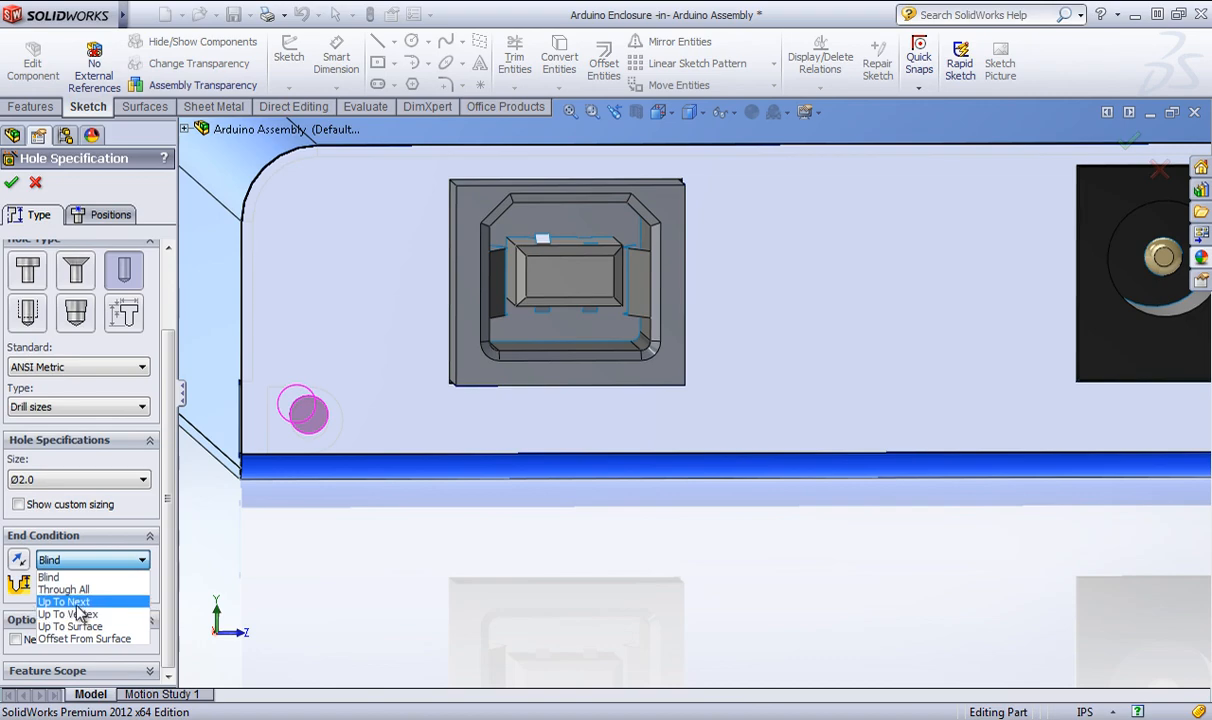
{"action": "left_click", "coordinate": [65, 599]}
{"action": "key", "text": "Return"}
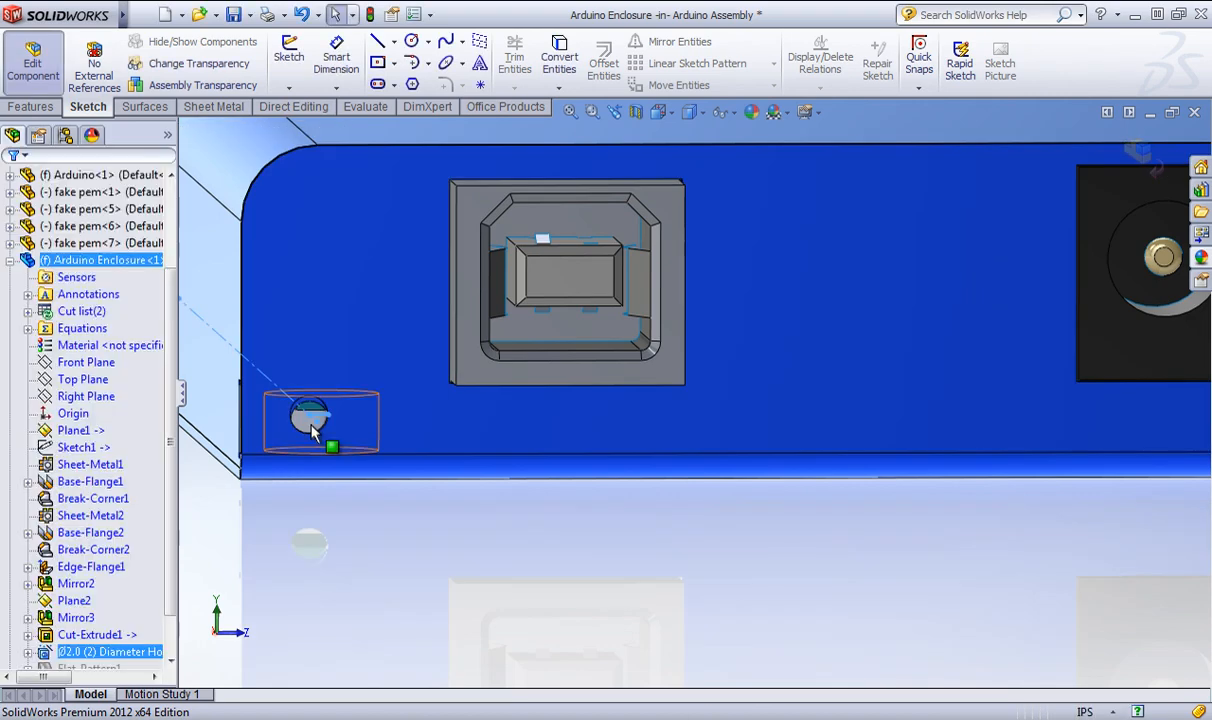
Inspect how the hole beside the USB connector lines up with the parts behind it, and expand the hole feature's sketches.
{"action": "mouse_move", "coordinate": [314, 428]}
{"action": "middle_mouse_down"}
{"action": "mouse_move", "coordinate": [301, 416]}
{"action": "mouse_move", "coordinate": [311, 390]}
{"action": "mouse_move", "coordinate": [316, 427]}
{"action": "middle_mouse_up"}
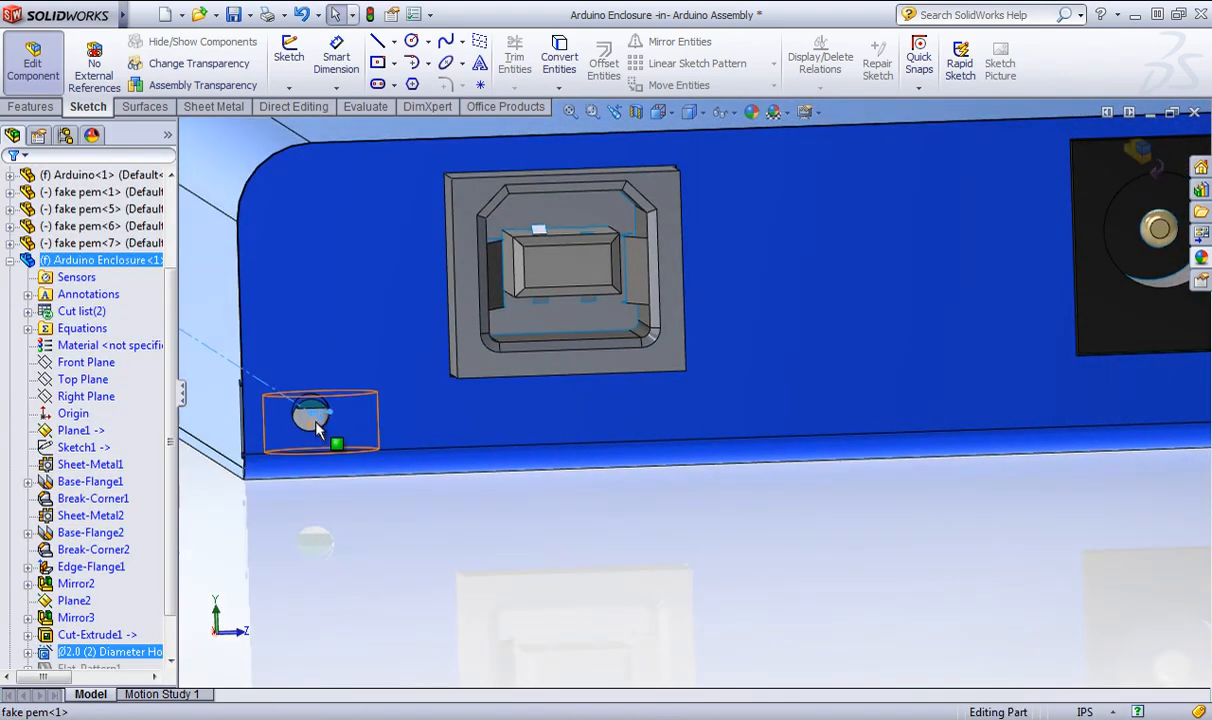
{"action": "scroll", "coordinate": [316, 427], "scroll_direction": "down", "scroll_amount": 5}
{"action": "mouse_move", "coordinate": [397, 383]}
{"action": "middle_mouse_down"}
{"action": "mouse_move", "coordinate": [448, 389]}
{"action": "mouse_move", "coordinate": [425, 395]}
{"action": "mouse_move", "coordinate": [490, 465]}
{"action": "mouse_move", "coordinate": [668, 395]}
{"action": "mouse_move", "coordinate": [642, 361]}
{"action": "mouse_move", "coordinate": [615, 380]}
{"action": "middle_mouse_up"}
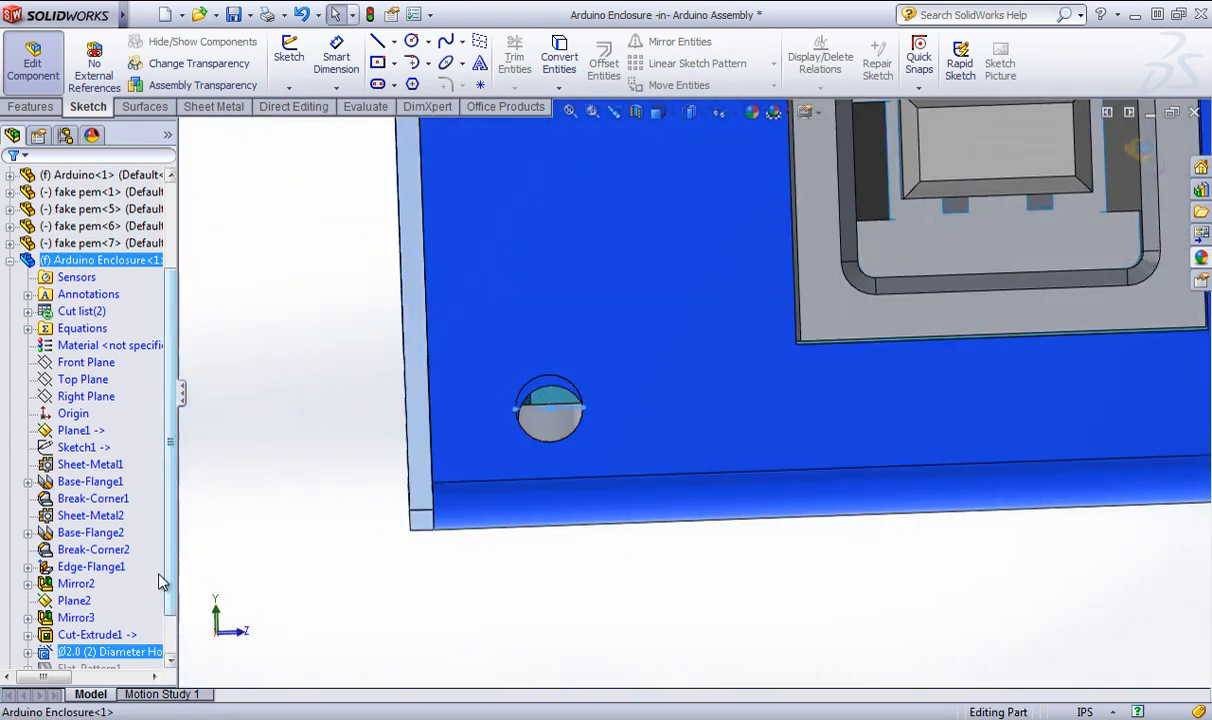
{"action": "left_click", "coordinate": [28, 651]}
Try hiding Base-Flange1 to see behind the front face, and show it again.
{"action": "middle_click_drag", "start_coordinate": [477, 613], "coordinate": [649, 257]}
{"action": "right_click", "coordinate": [649, 257]}
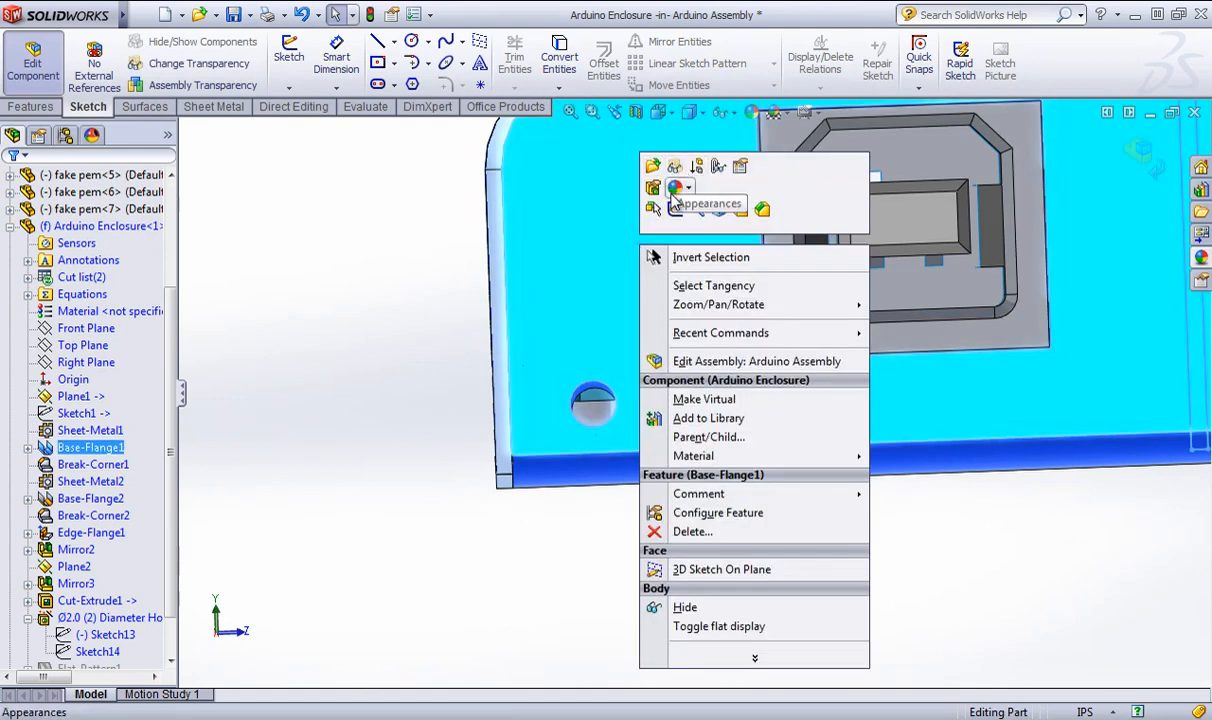
{"action": "left_click", "coordinate": [186, 603]}
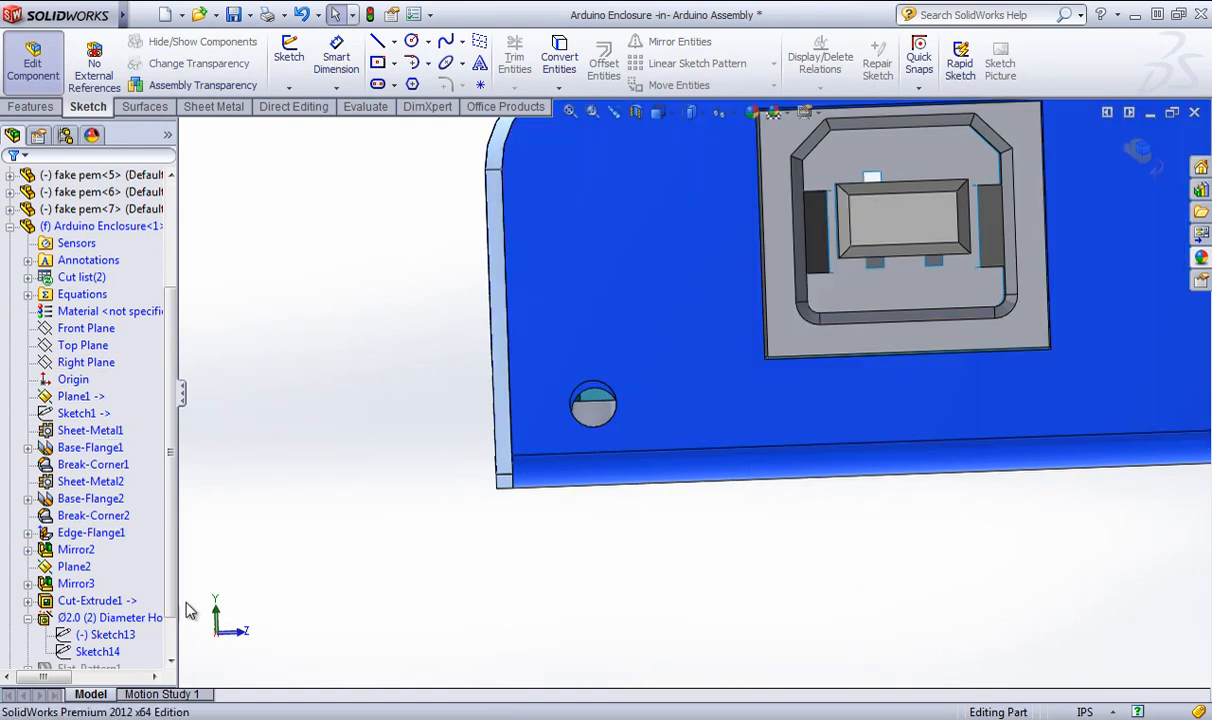
{"action": "left_click", "coordinate": [88, 465]}
{"action": "right_click", "coordinate": [88, 447]}
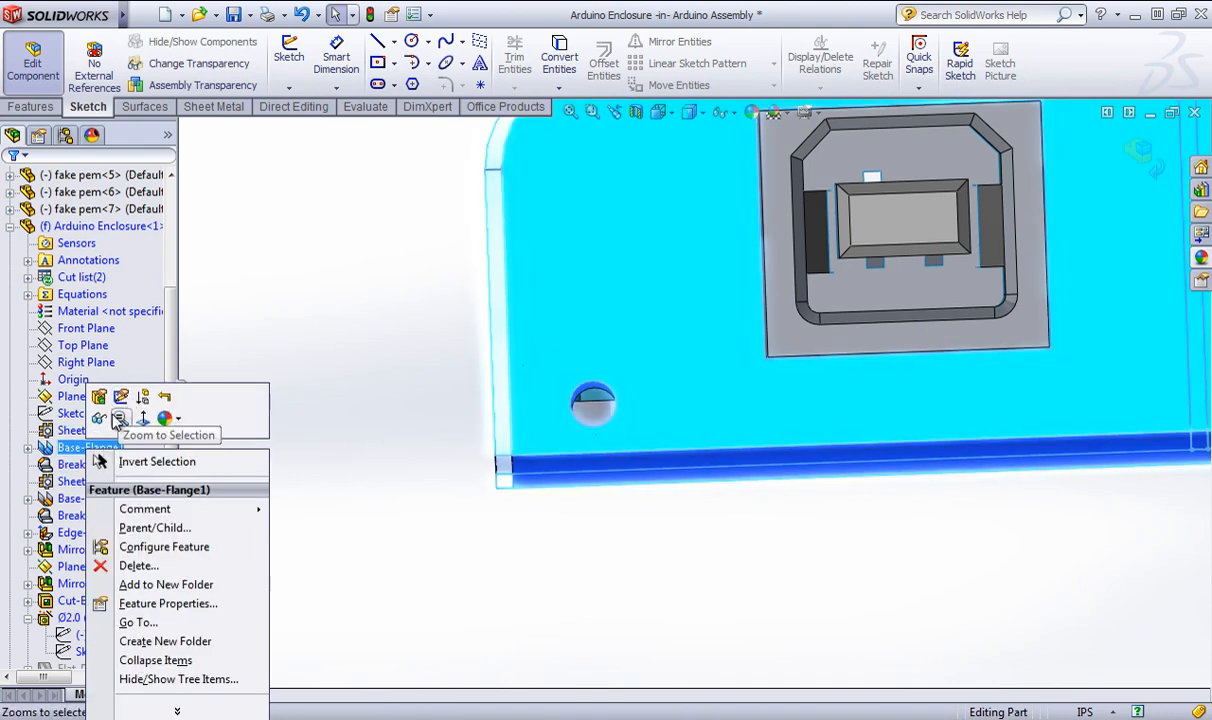
{"action": "left_click", "coordinate": [118, 413]}
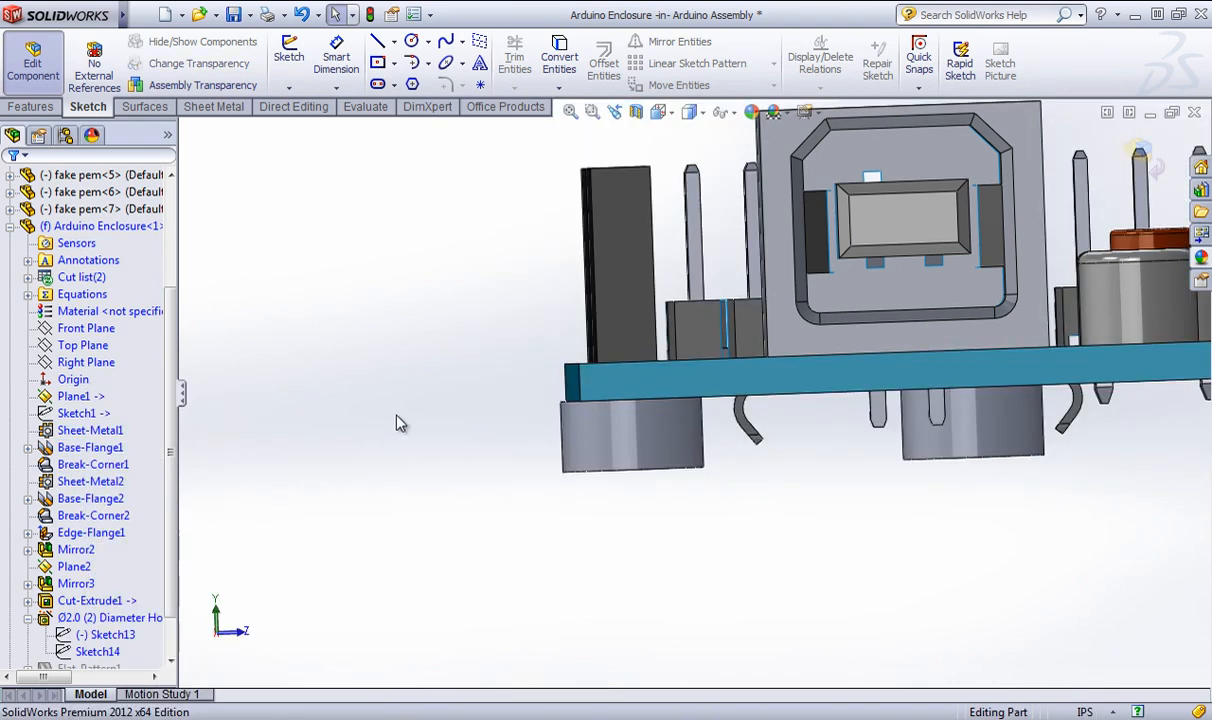
{"action": "right_click", "coordinate": [88, 447]}
{"action": "left_click", "coordinate": [89, 397]}
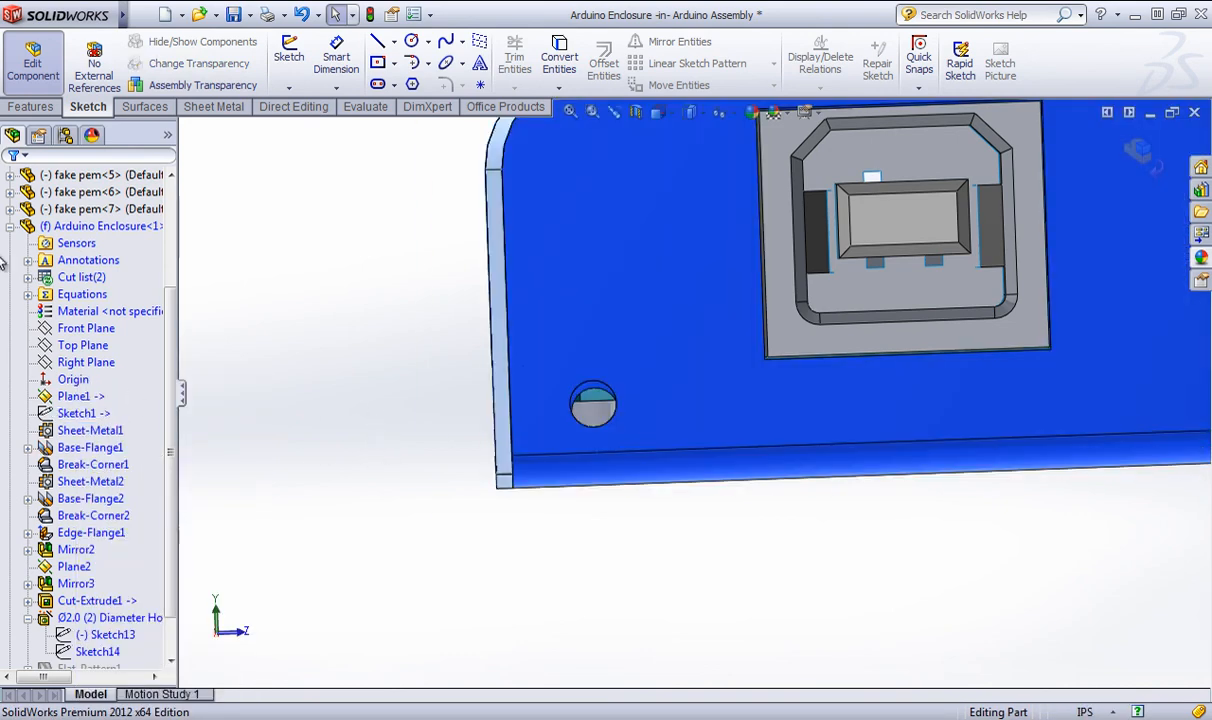
Expand the cut list and hide its second body, the one with the front face, to expose the mounting tab behind it.
{"action": "left_click", "coordinate": [29, 277]}
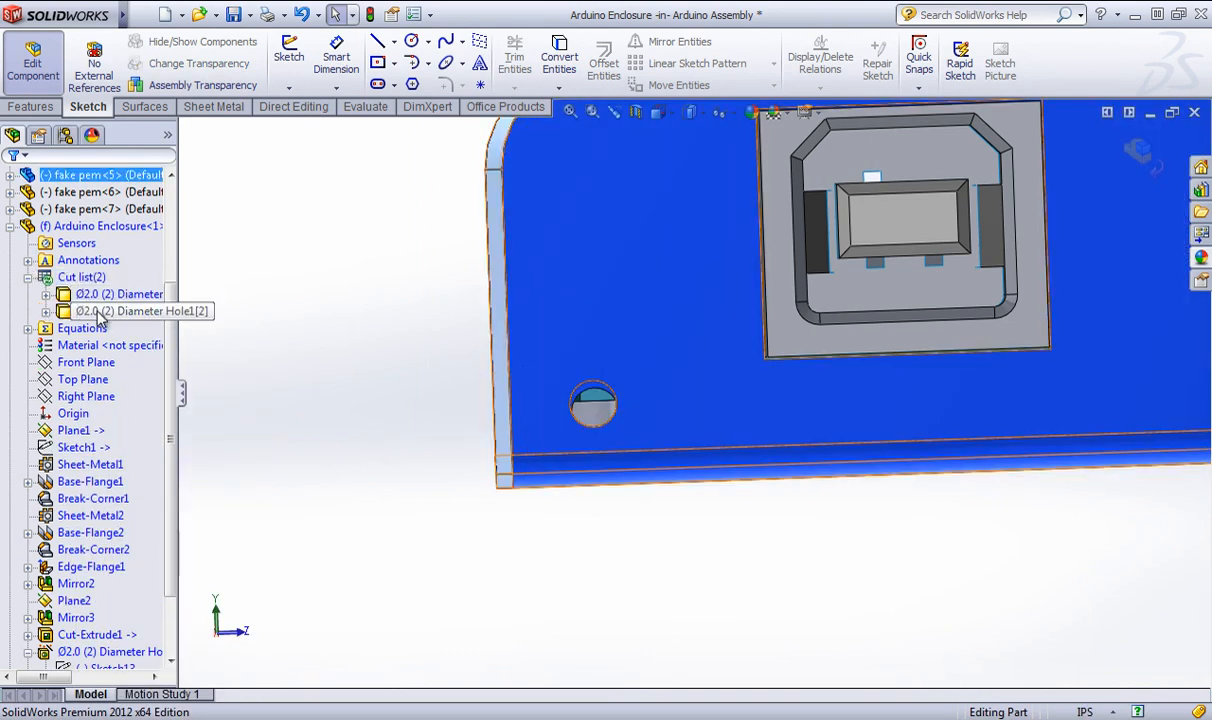
{"action": "left_click", "coordinate": [98, 311]}
{"action": "right_click", "coordinate": [100, 311]}
{"action": "left_click", "coordinate": [110, 282]}
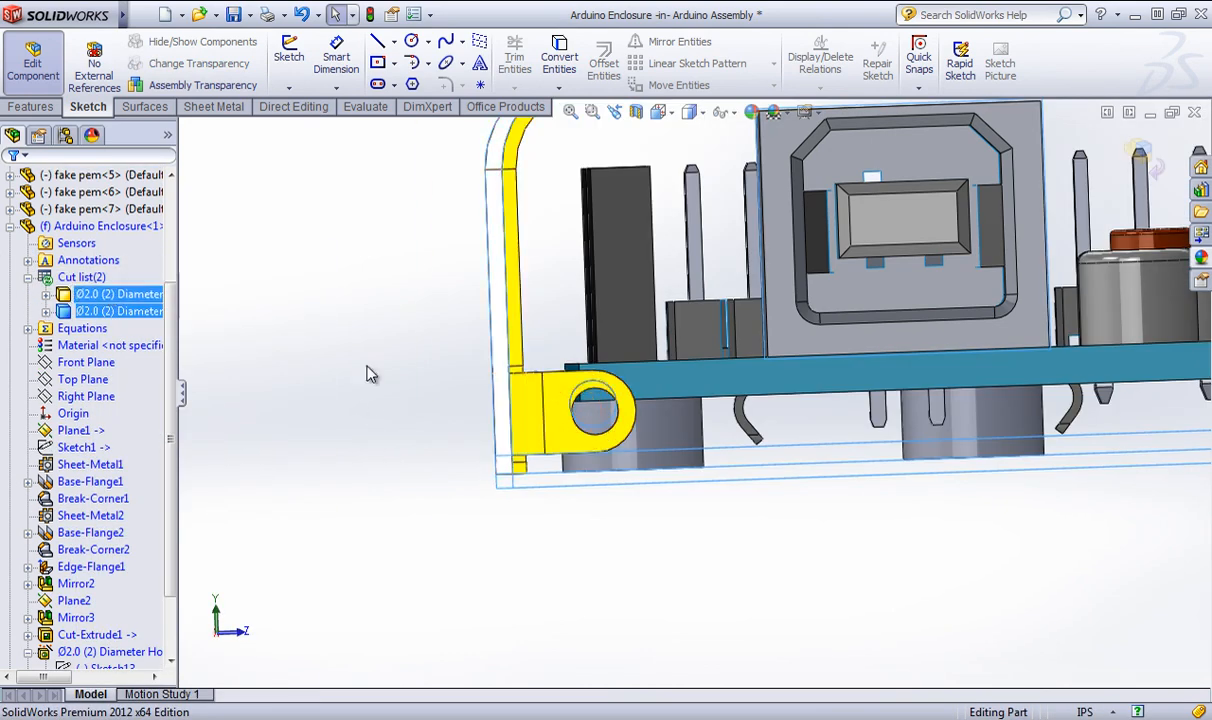
{"action": "key", "text": "z"}
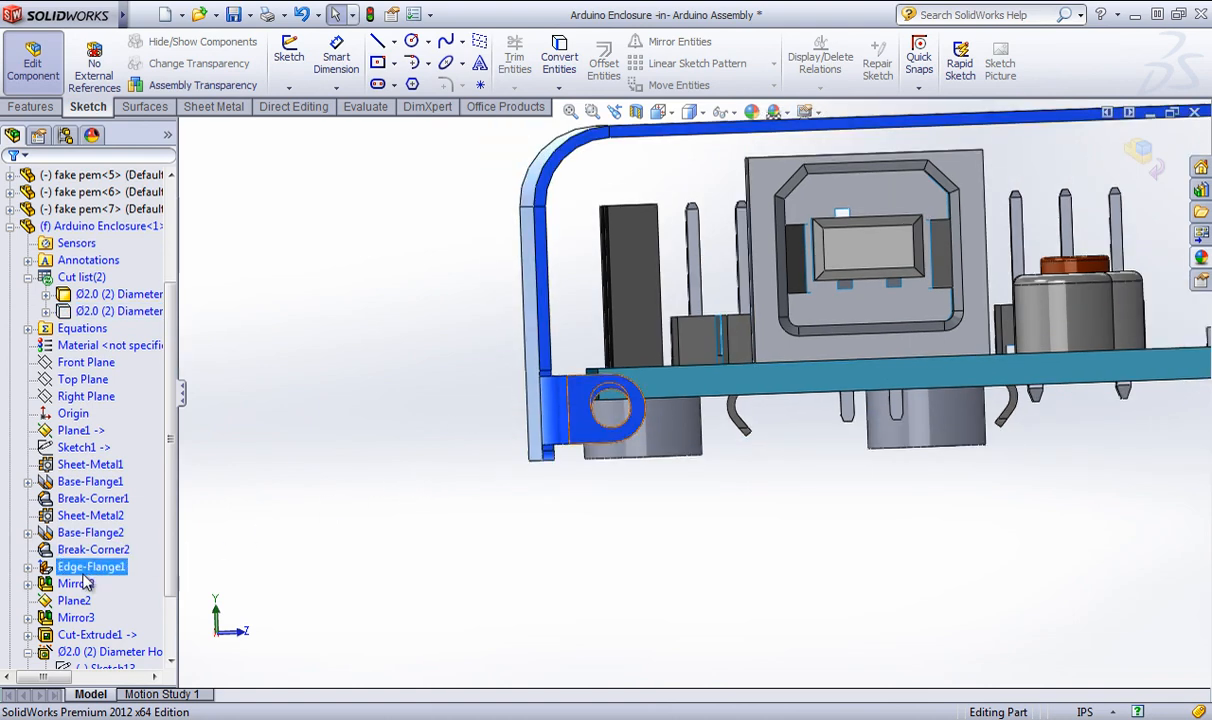
Reopen the Ø2.0 (2) Diameter Hole1 feature to edit its hole positions.
{"action": "scroll", "coordinate": [75, 650], "scroll_direction": "down", "scroll_amount": 1}
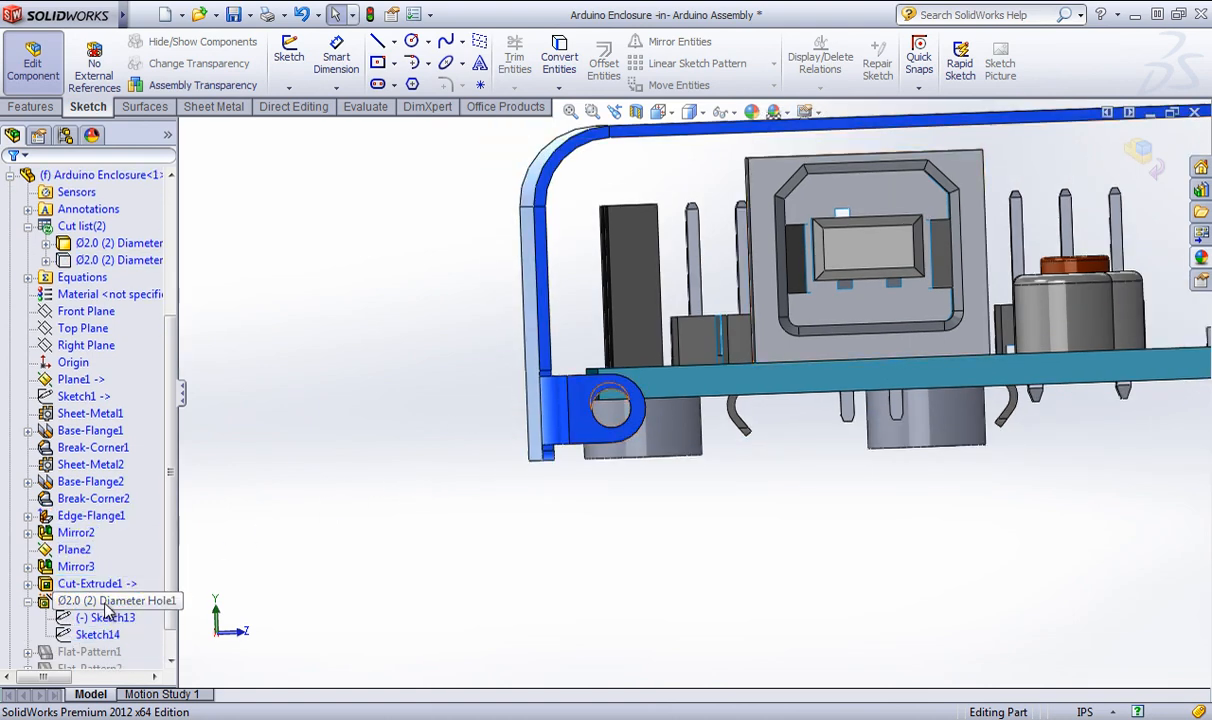
{"action": "right_click", "coordinate": [108, 603]}
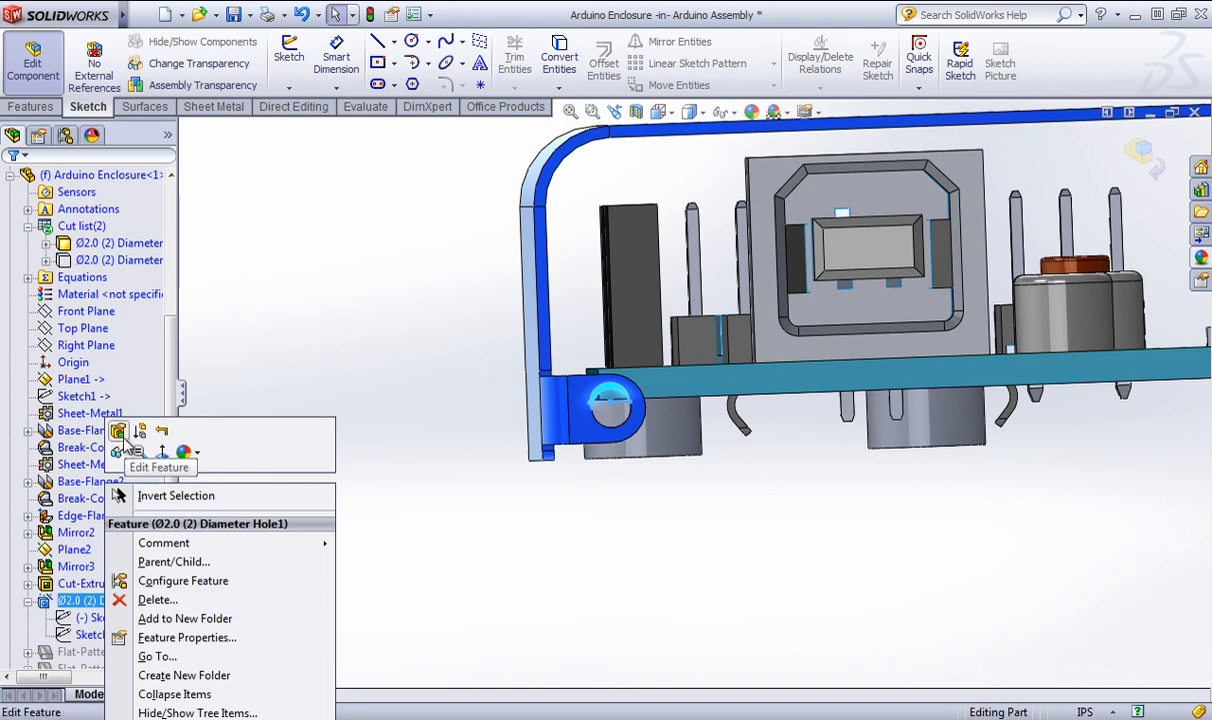
{"action": "left_click", "coordinate": [245, 465]}
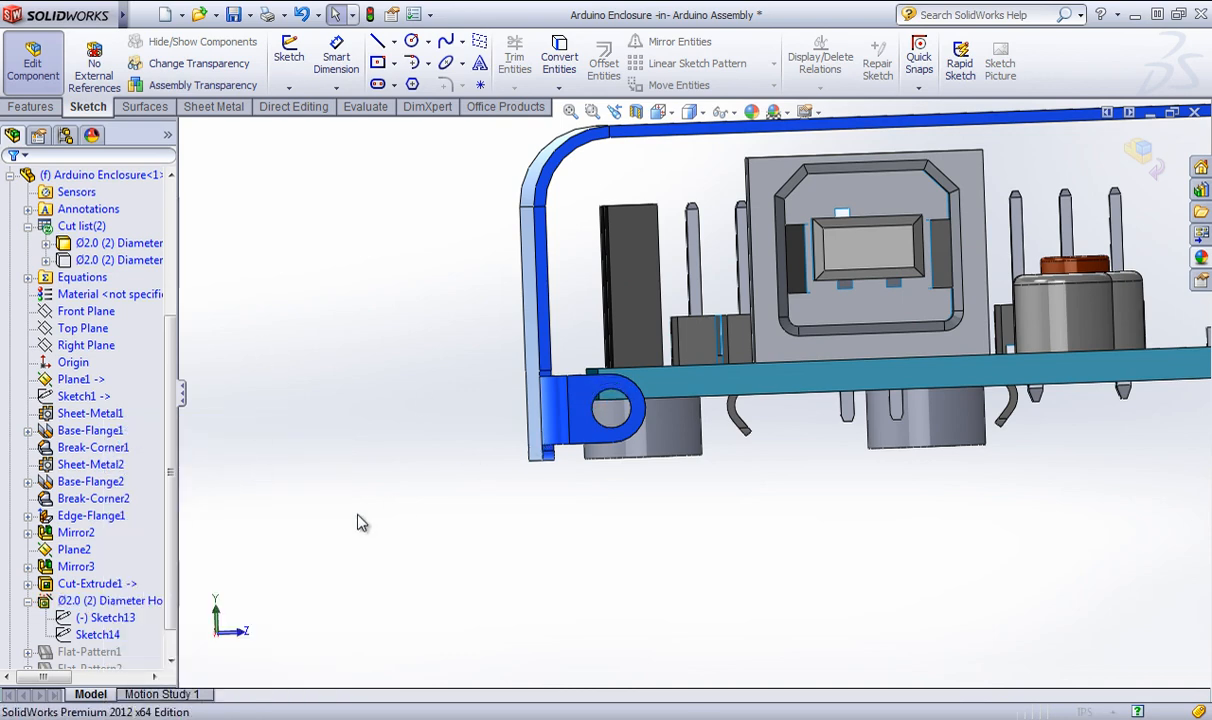
{"action": "double_click", "coordinate": [88, 603]}
{"action": "left_click", "coordinate": [110, 214]}
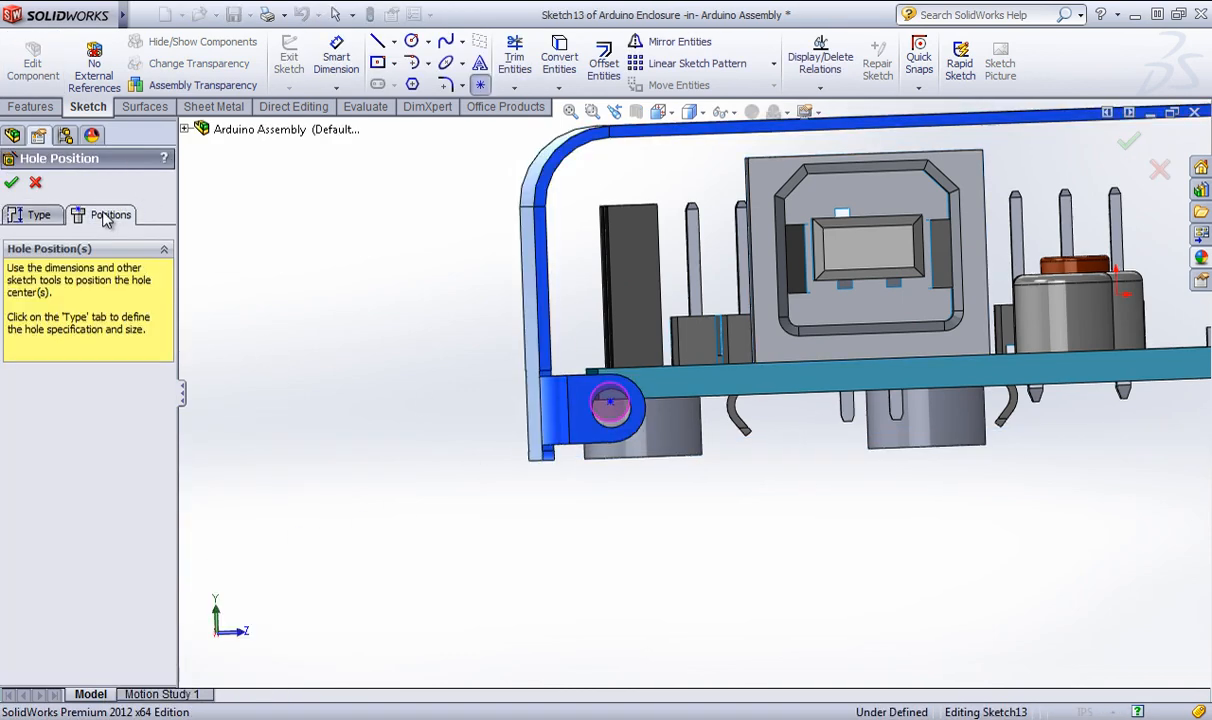
Make the hole center point beside the USB connector coincident with the center of the mounting tab's hole.
{"action": "scroll", "coordinate": [455, 324], "scroll_direction": "down", "scroll_amount": 2}
{"action": "right_click", "coordinate": [447, 322]}
{"action": "left_click", "coordinate": [506, 225]}
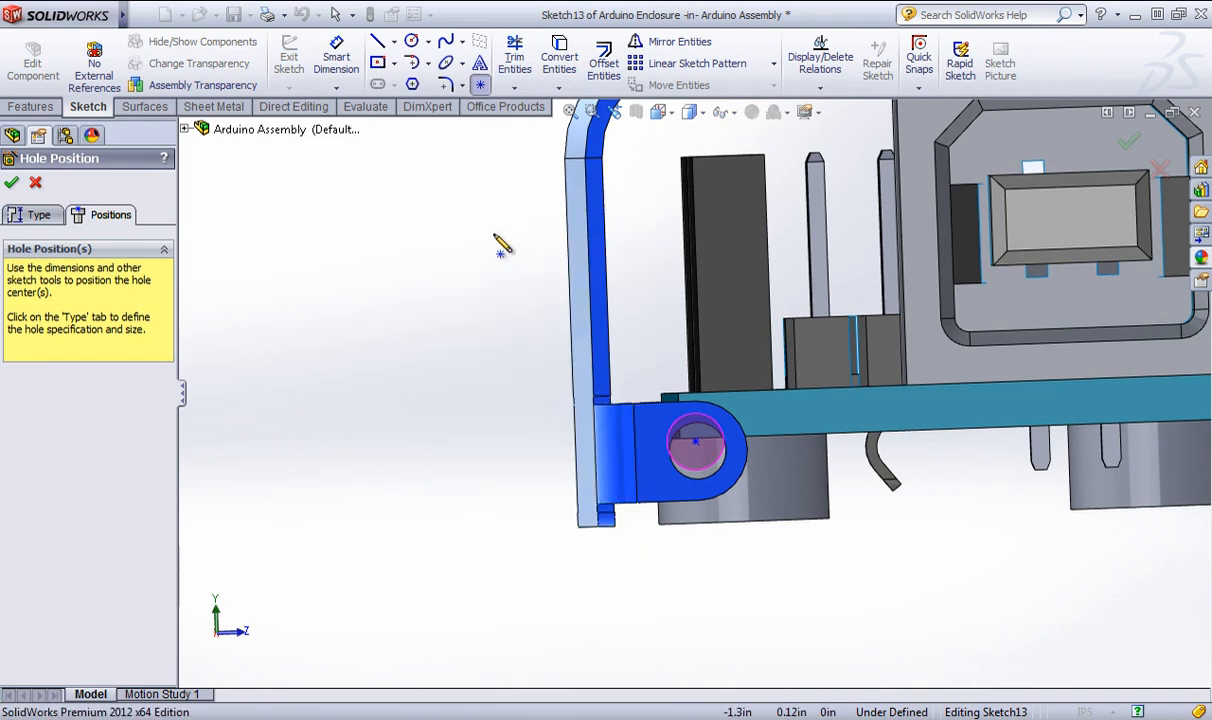
{"action": "right_click", "coordinate": [495, 235]}
{"action": "left_click", "coordinate": [523, 242]}
{"action": "scroll", "coordinate": [762, 395], "scroll_direction": "down", "scroll_amount": 3}
{"action": "left_click", "coordinate": [646, 479]}
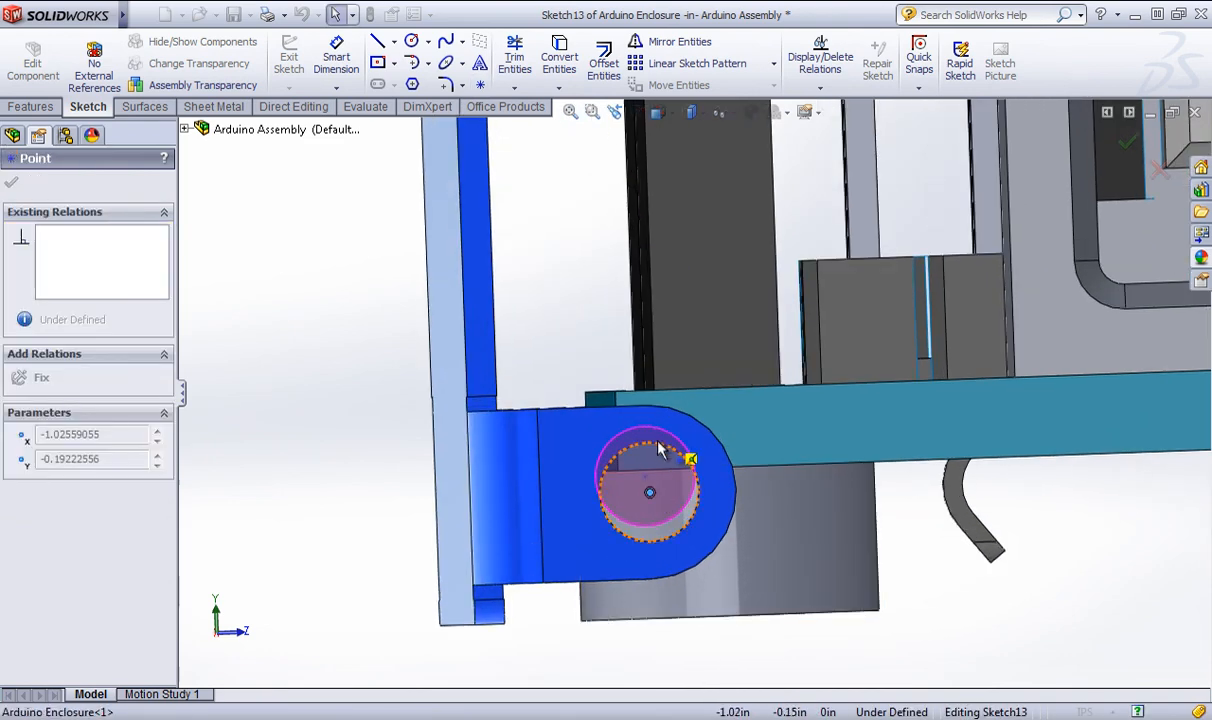
{"action": "left_click_drag", "start_coordinate": [650, 493], "coordinate": [651, 496]}
Make the hole center point below the power connector coincident with its mounting tab's hole center, and finish the hole feature.
{"action": "scroll", "coordinate": [860, 500], "scroll_direction": "up", "scroll_amount": 6}
{"action": "scroll", "coordinate": [1106, 380], "scroll_direction": "down", "scroll_amount": 2}
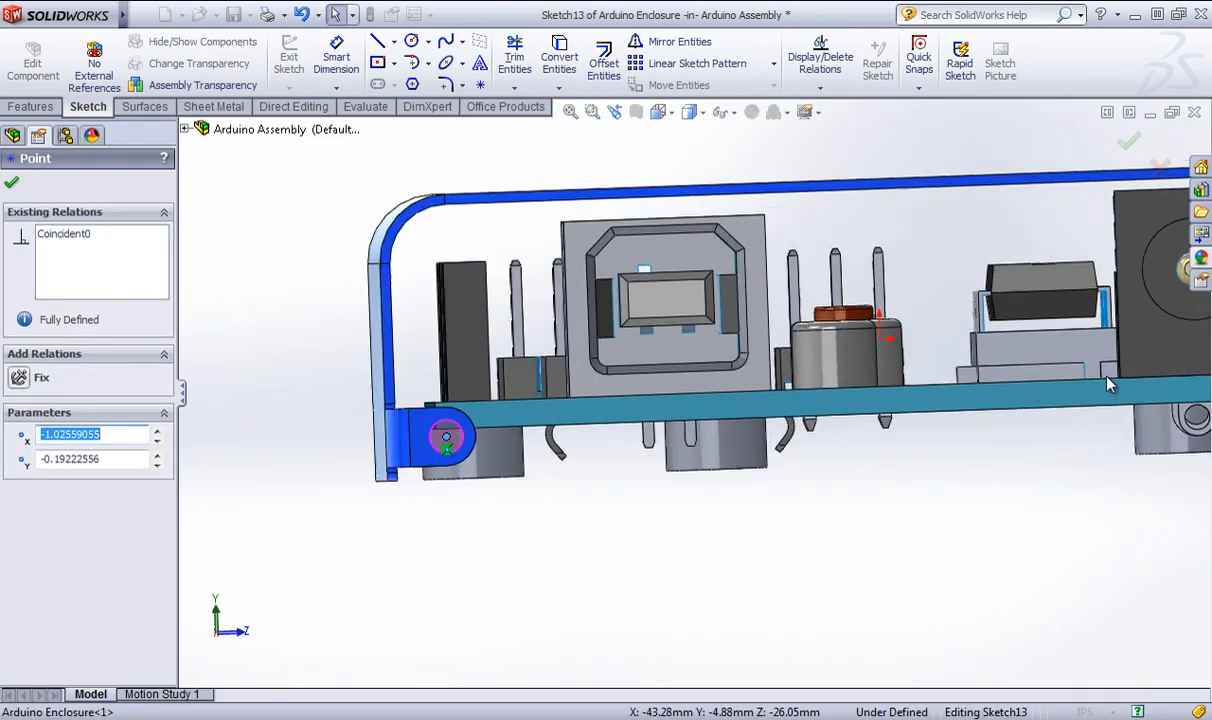
{"action": "scroll", "coordinate": [1104, 382], "scroll_direction": "up", "scroll_amount": 3}
{"action": "scroll", "coordinate": [1095, 405], "scroll_direction": "down", "scroll_amount": 3}
{"action": "scroll", "coordinate": [910, 365], "scroll_direction": "down", "scroll_amount": 2}
{"action": "mouse_move", "coordinate": [862, 396]}
{"action": "left_mouse_down"}
{"action": "mouse_move", "coordinate": [893, 400]}
{"action": "mouse_move", "coordinate": [860, 395]}
{"action": "left_mouse_up"}
{"action": "scroll", "coordinate": [911, 482], "scroll_direction": "up", "scroll_amount": 3}
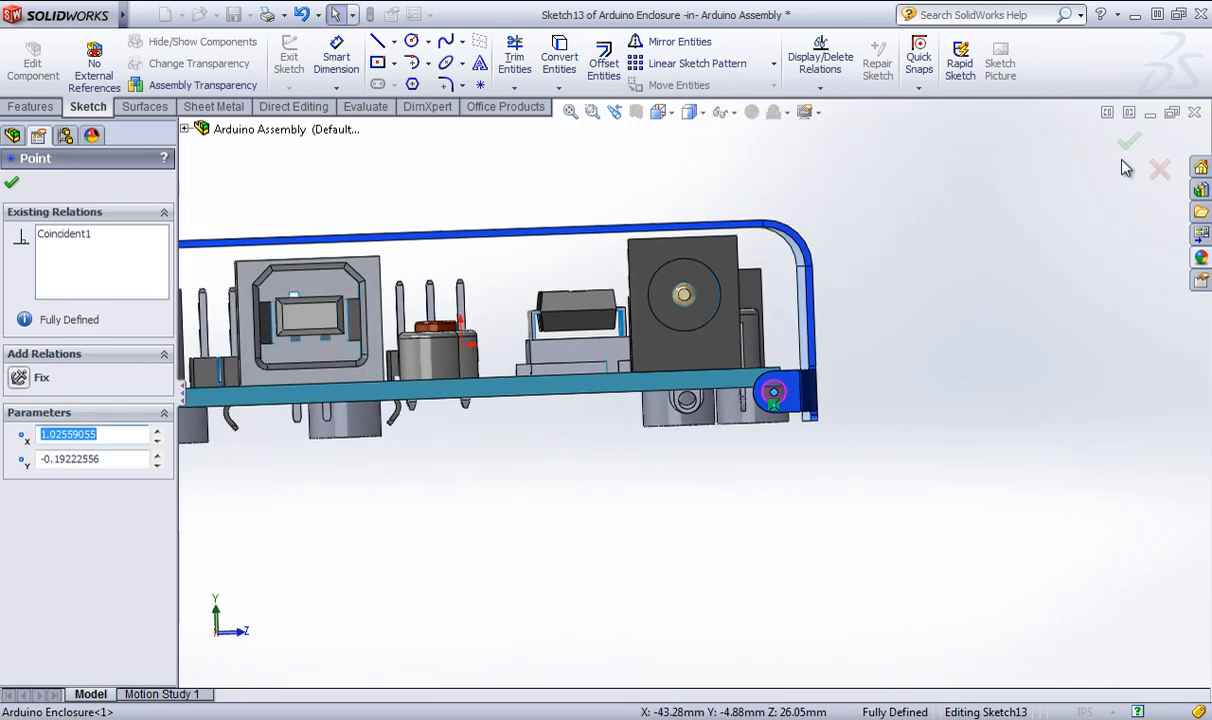
{"action": "left_click", "coordinate": [1128, 141]}
{"action": "left_click", "coordinate": [1132, 143]}
{"action": "left_click", "coordinate": [941, 338]}
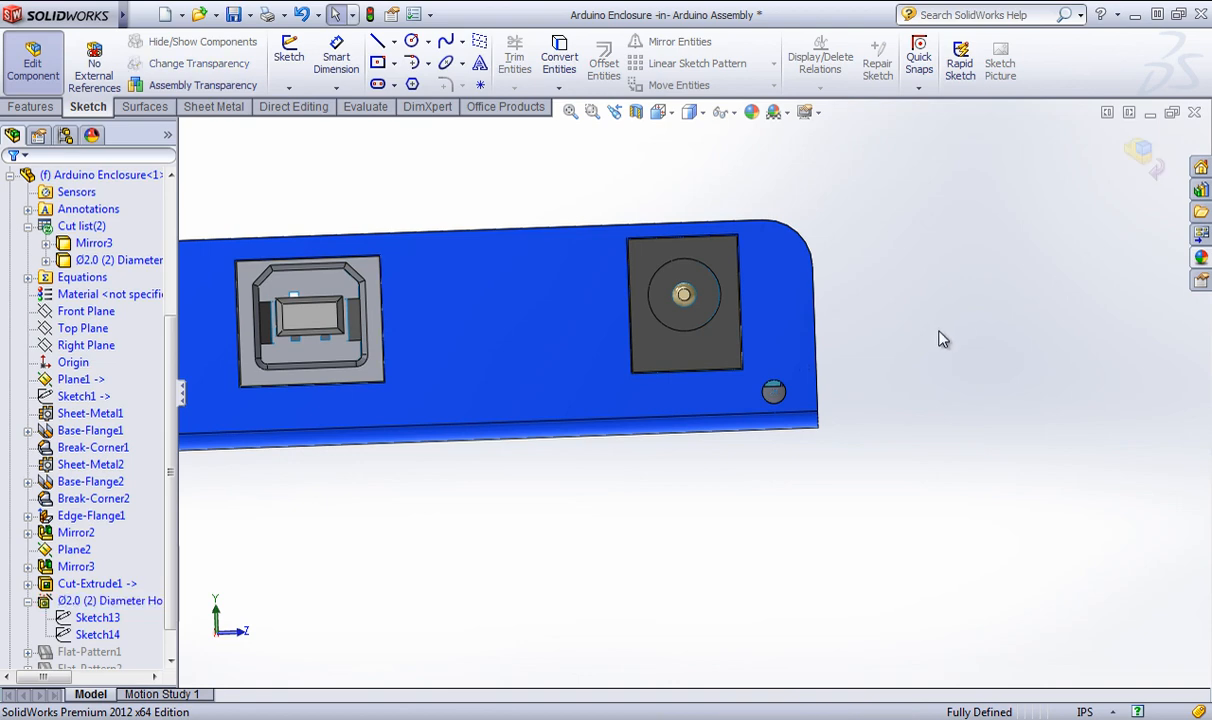
Mirror the Ø2.0 (2) Diameter Hole1 feature about Plane2 to the opposite end of the enclosure.
{"action": "scroll", "coordinate": [887, 390], "scroll_direction": "up", "scroll_amount": 3}
{"action": "middle_click_drag", "start_coordinate": [484, 330], "coordinate": [553, 345]}
{"action": "scroll", "coordinate": [553, 425], "scroll_direction": "down", "scroll_amount": 5}
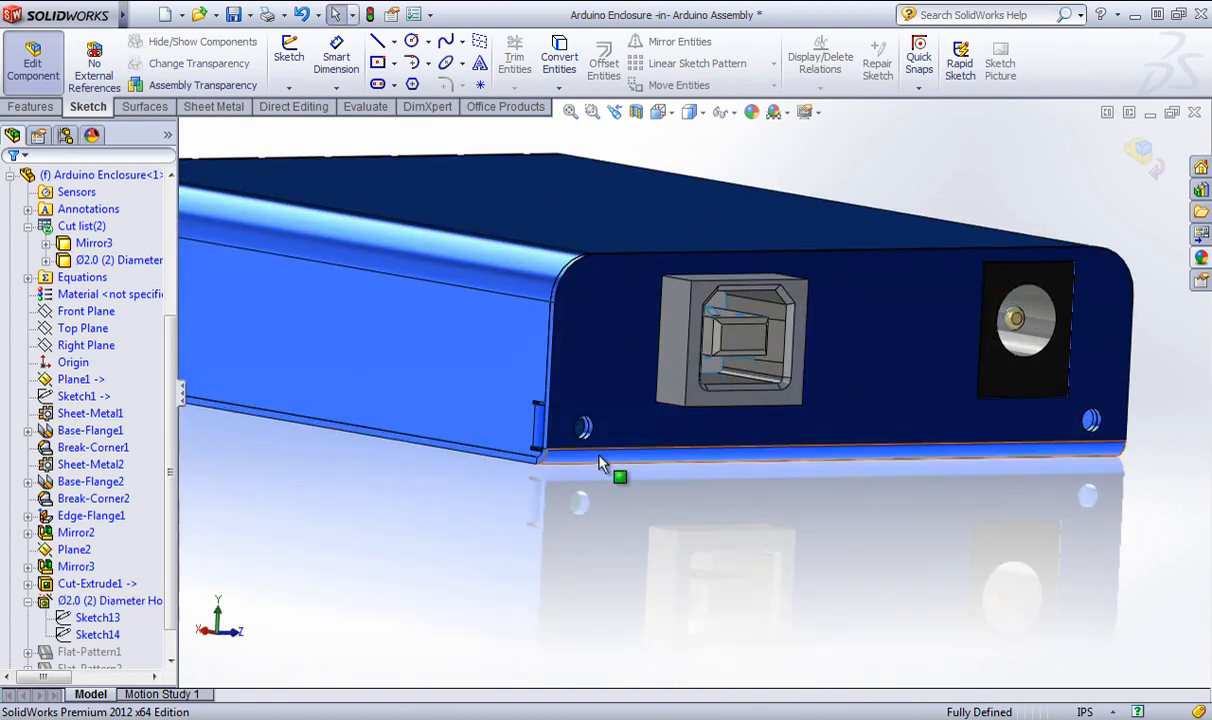
{"action": "left_click", "coordinate": [20, 108]}
{"action": "left_click", "coordinate": [920, 86]}
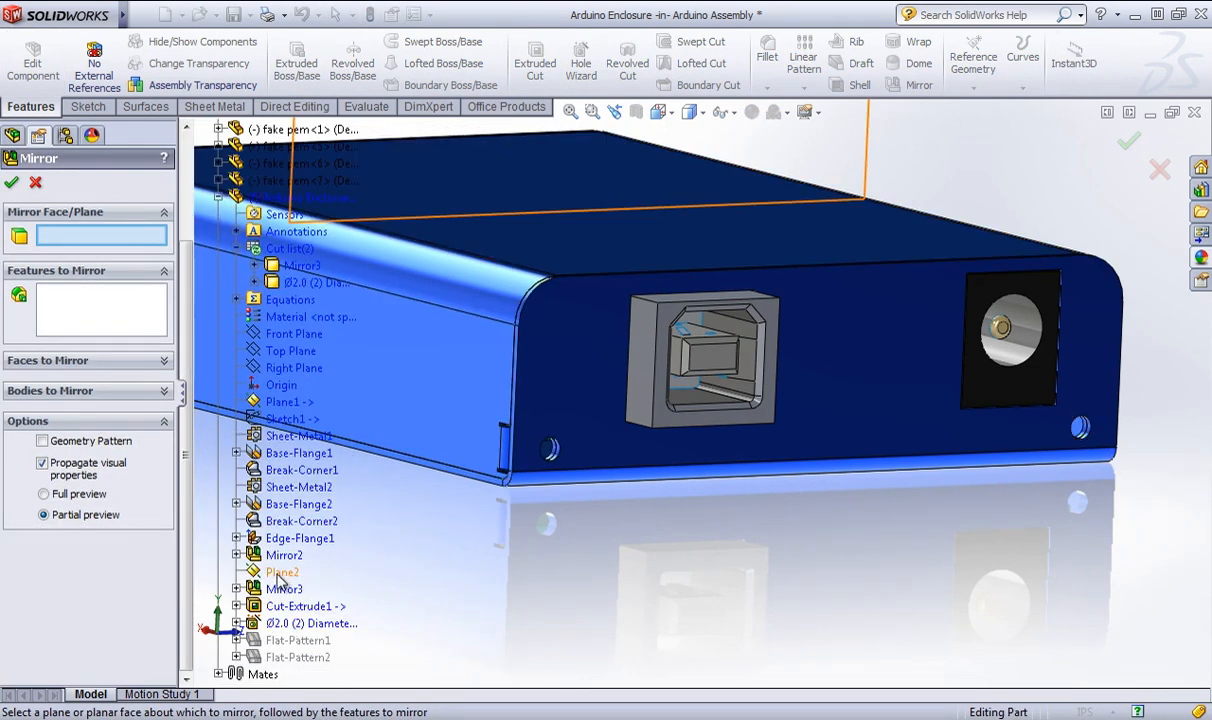
{"action": "left_click", "coordinate": [278, 572]}
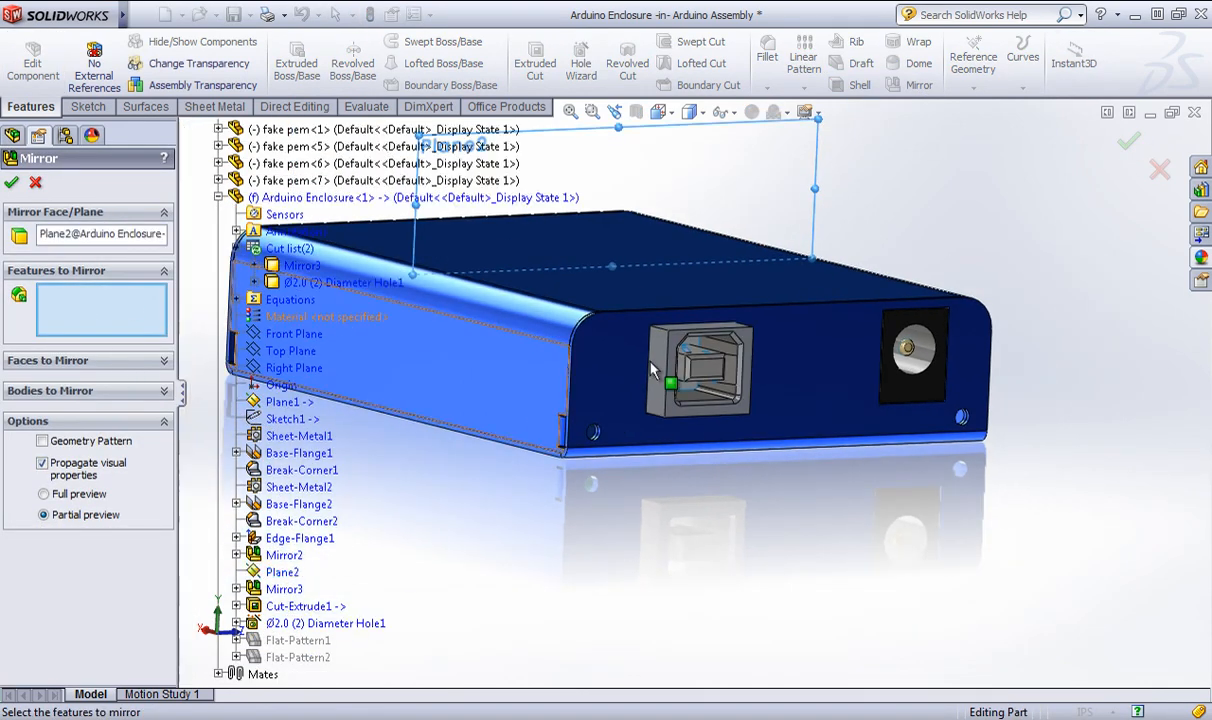
{"action": "scroll", "coordinate": [958, 416], "scroll_direction": "down", "scroll_amount": 5}
{"action": "left_click", "coordinate": [828, 470]}
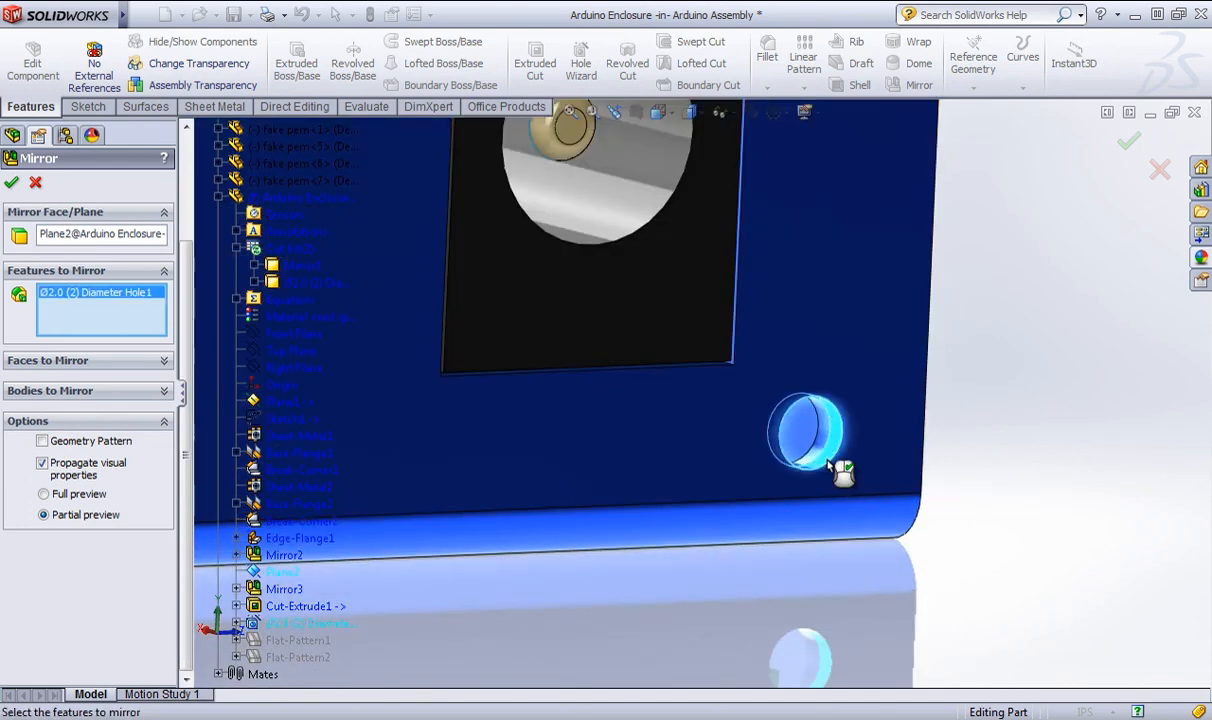
{"action": "scroll", "coordinate": [529, 525], "scroll_direction": "up", "scroll_amount": 6}
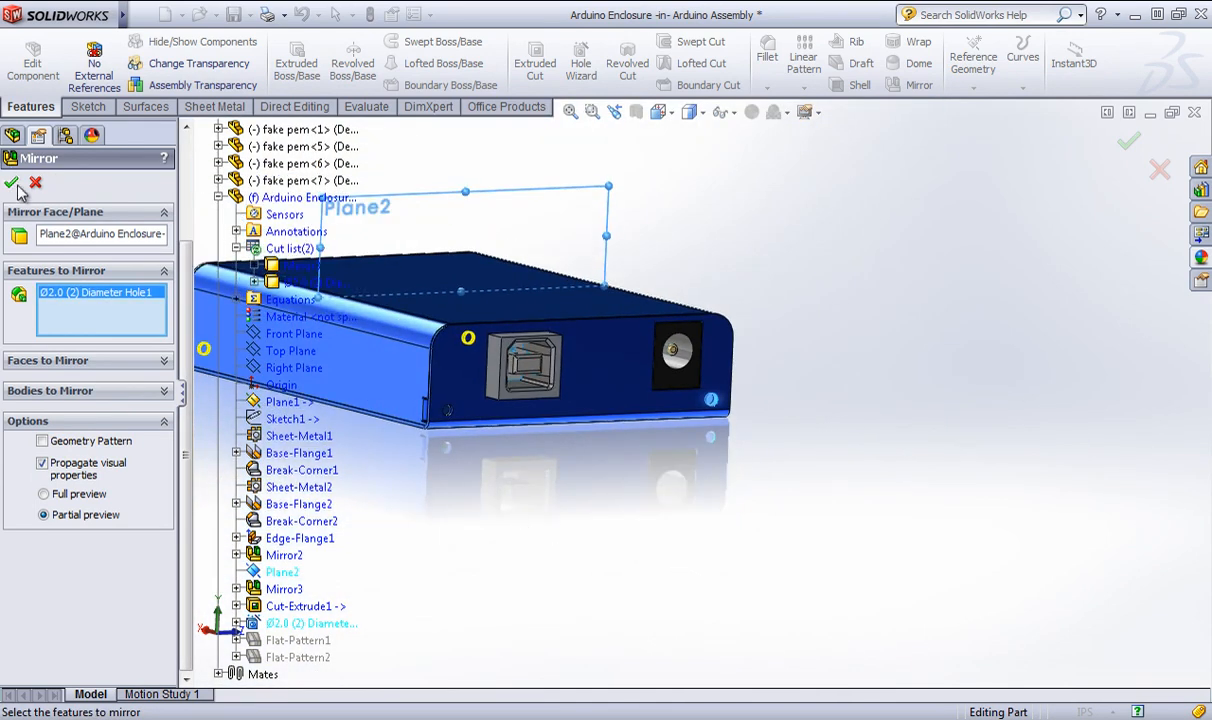
{"action": "left_click", "coordinate": [12, 184]}
Leave in-context editing of the enclosure and rebuild the assembly.
{"action": "middle_click_drag", "start_coordinate": [420, 350], "coordinate": [420, 385]}
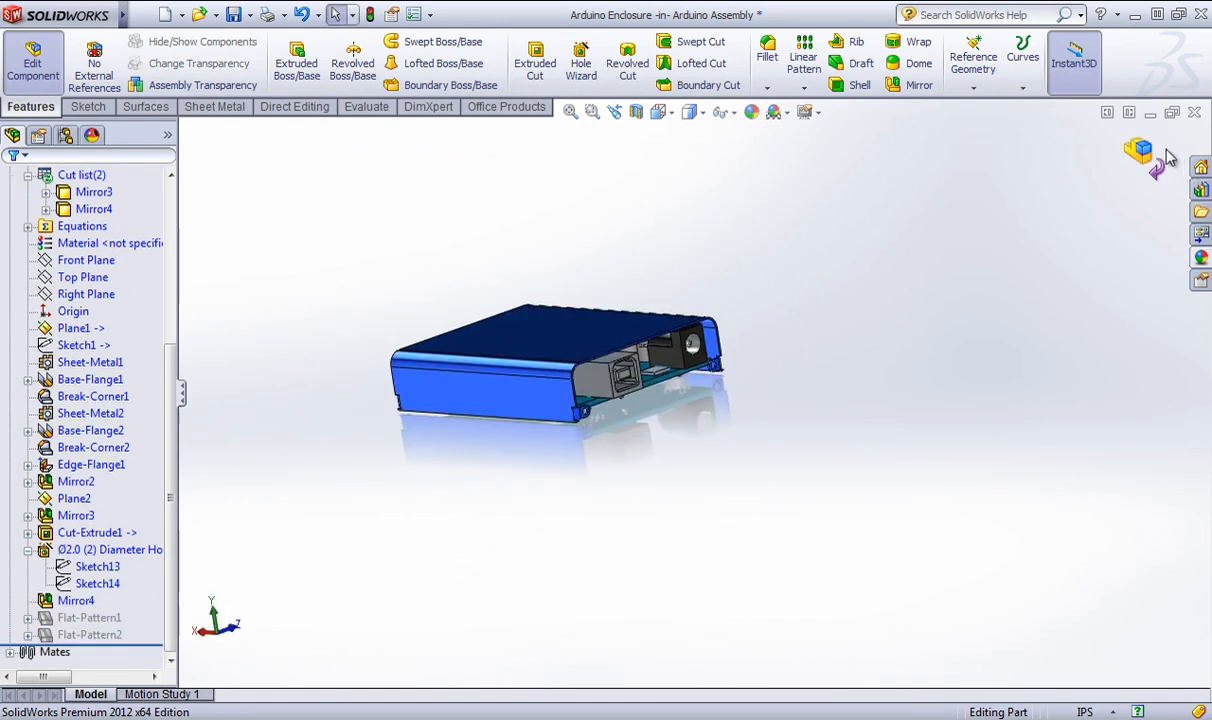
{"action": "left_click", "coordinate": [1156, 160]}
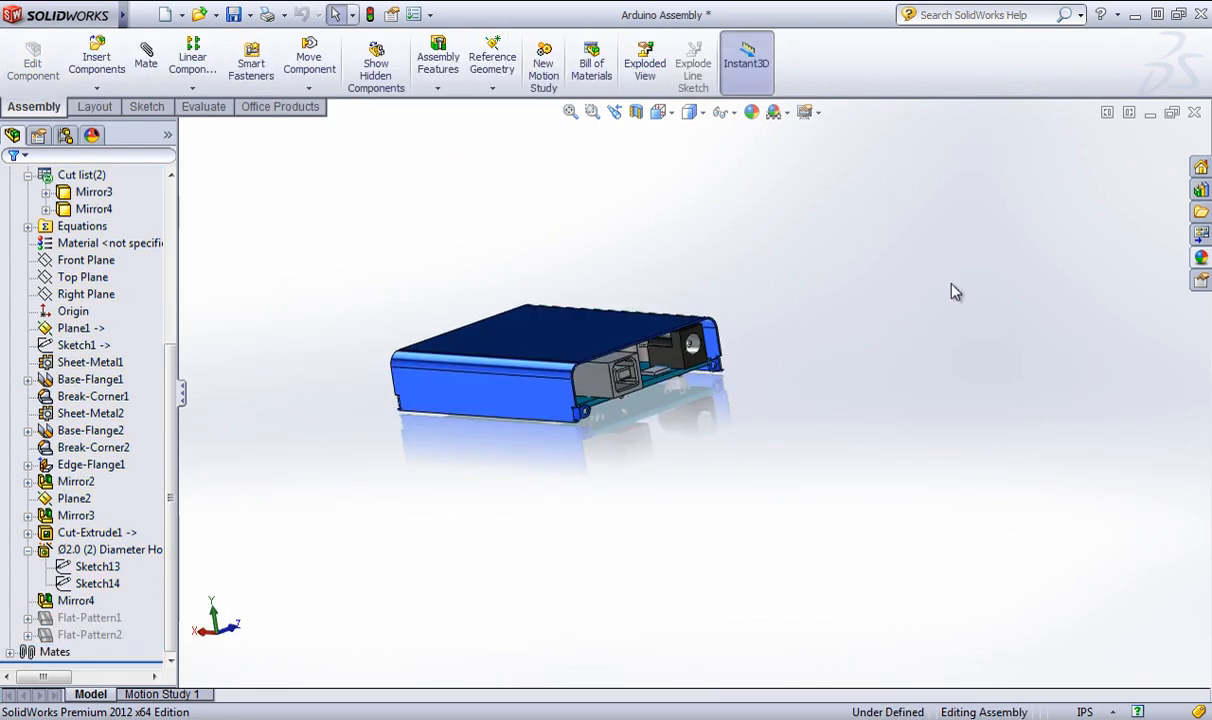
{"action": "left_click", "coordinate": [372, 15]}
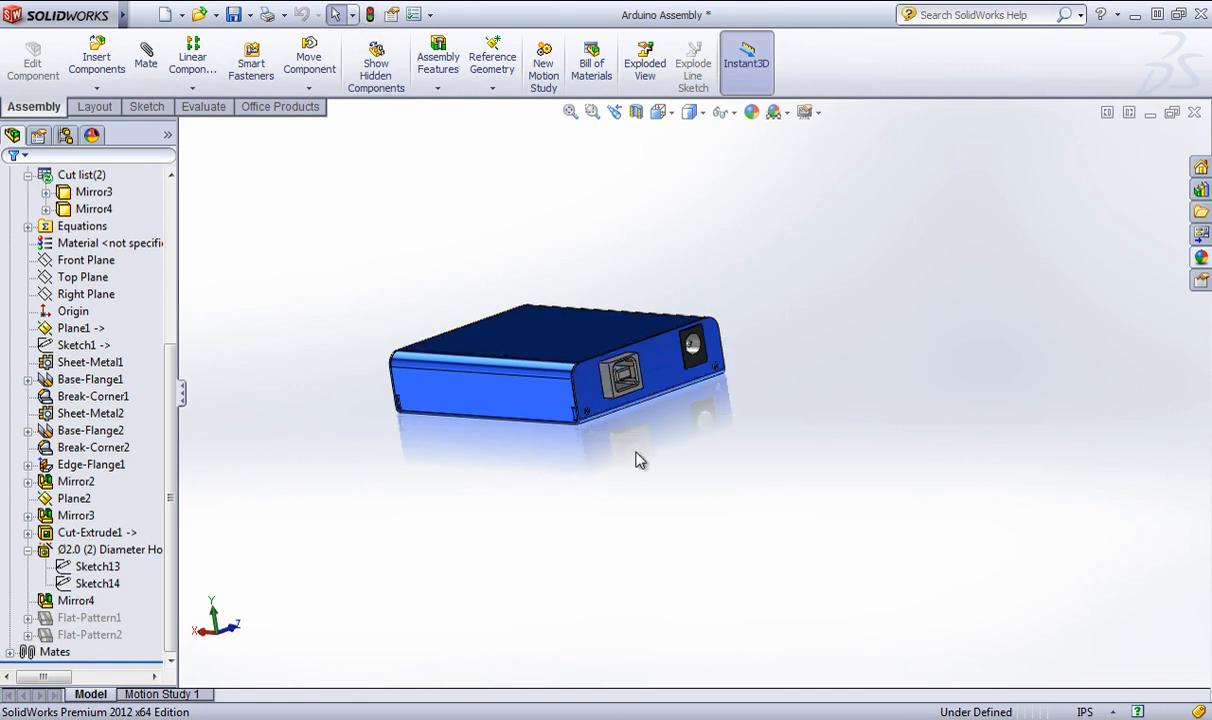
Examine the underside of the enclosure and collapse the Arduino Enclosure component's feature list.
{"action": "middle_click_drag", "start_coordinate": [627, 438], "coordinate": [600, 384]}
{"action": "scroll", "coordinate": [458, 402], "scroll_direction": "up", "scroll_amount": 3}
{"action": "middle_click_drag", "start_coordinate": [458, 402], "coordinate": [524, 384]}
{"action": "scroll", "coordinate": [540, 395], "scroll_direction": "down", "scroll_amount": 3}
{"action": "left_click", "coordinate": [605, 442]}
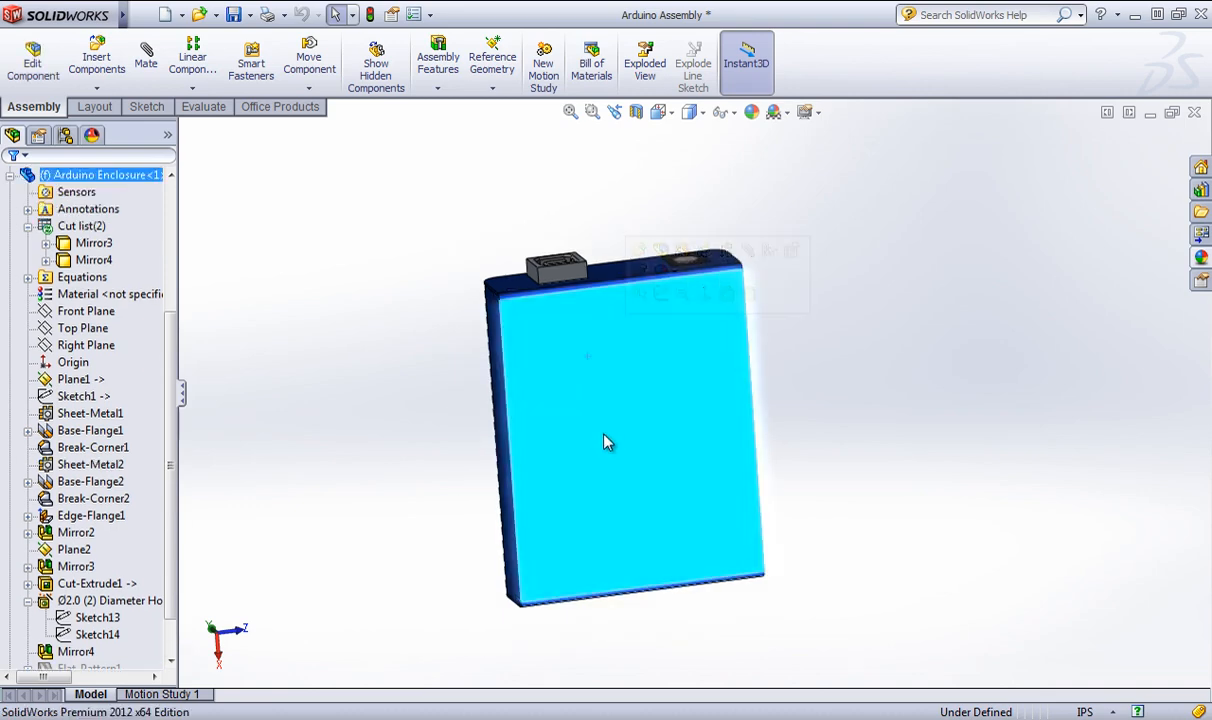
{"action": "right_click", "coordinate": [80, 175]}
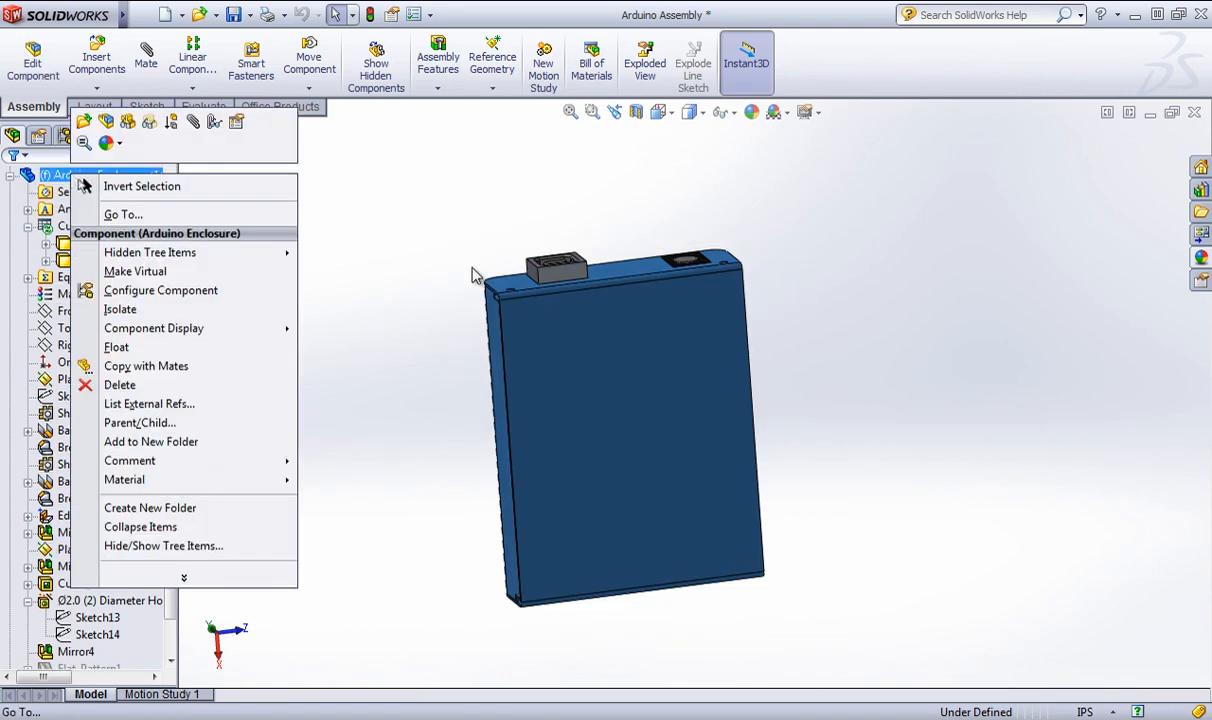
{"action": "left_click", "coordinate": [393, 265]}
{"action": "middle_click_drag", "start_coordinate": [391, 258], "coordinate": [399, 377]}
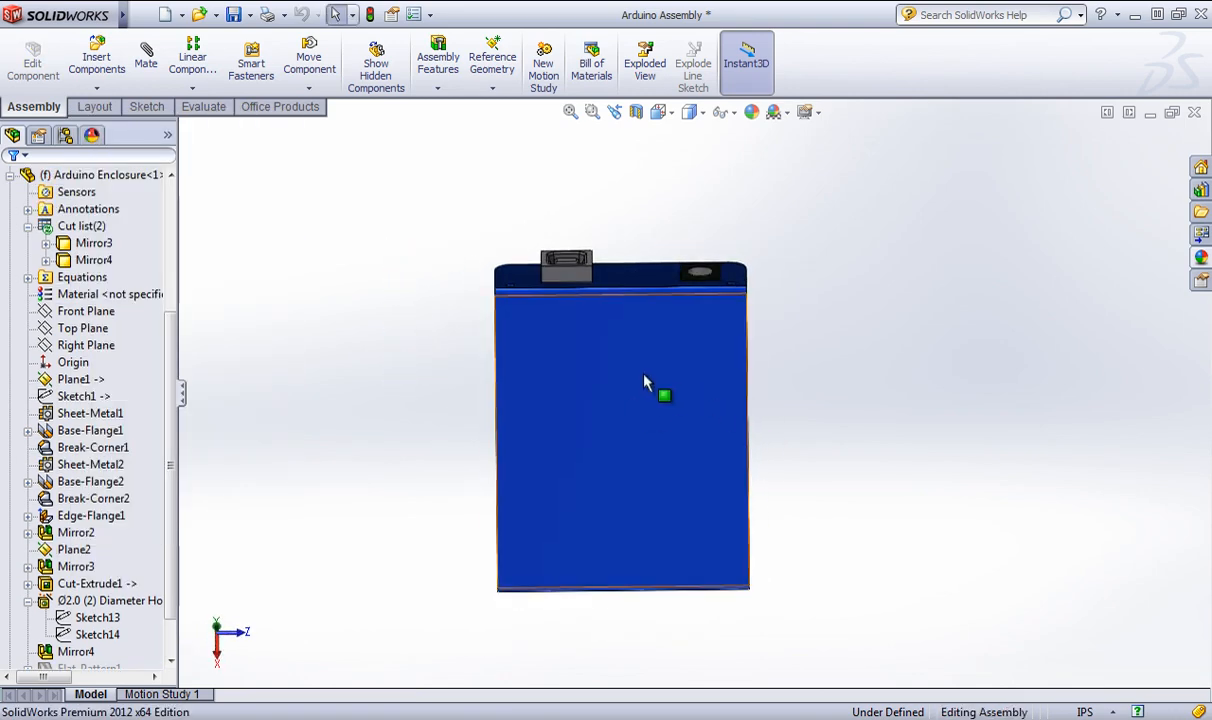
{"action": "middle_click_drag", "start_coordinate": [644, 376], "coordinate": [633, 335]}
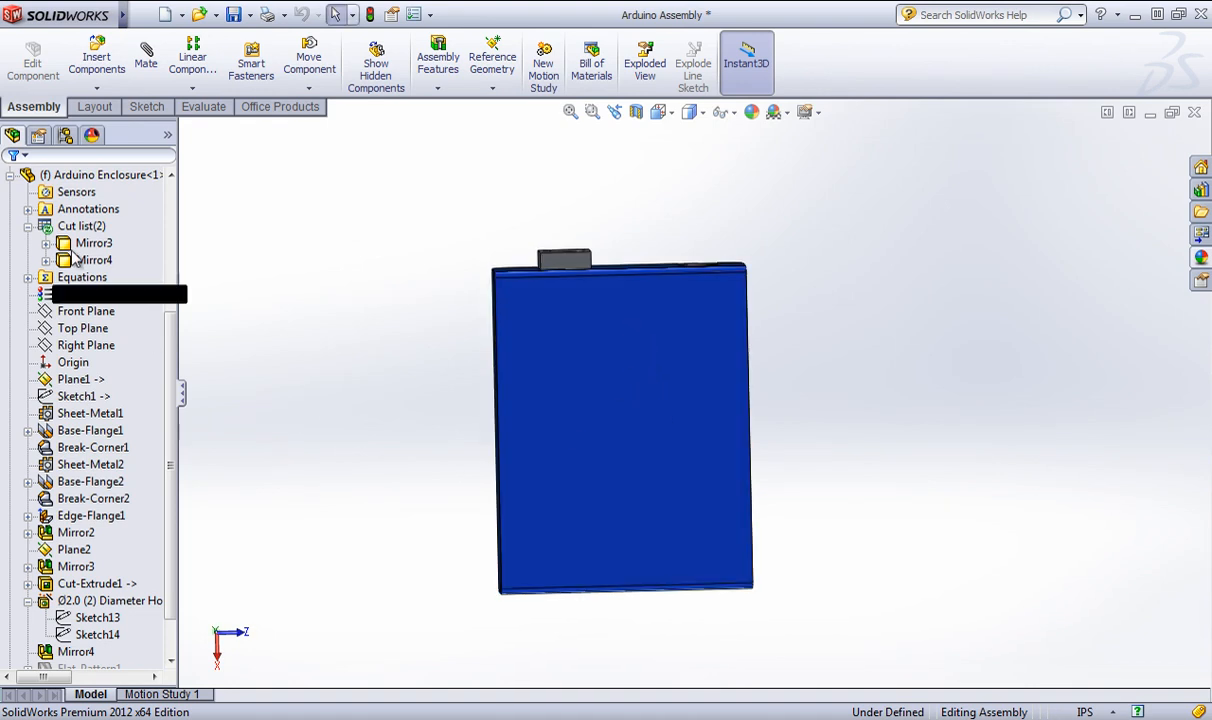
{"action": "left_click", "coordinate": [86, 178]}
{"action": "left_click", "coordinate": [8, 176]}
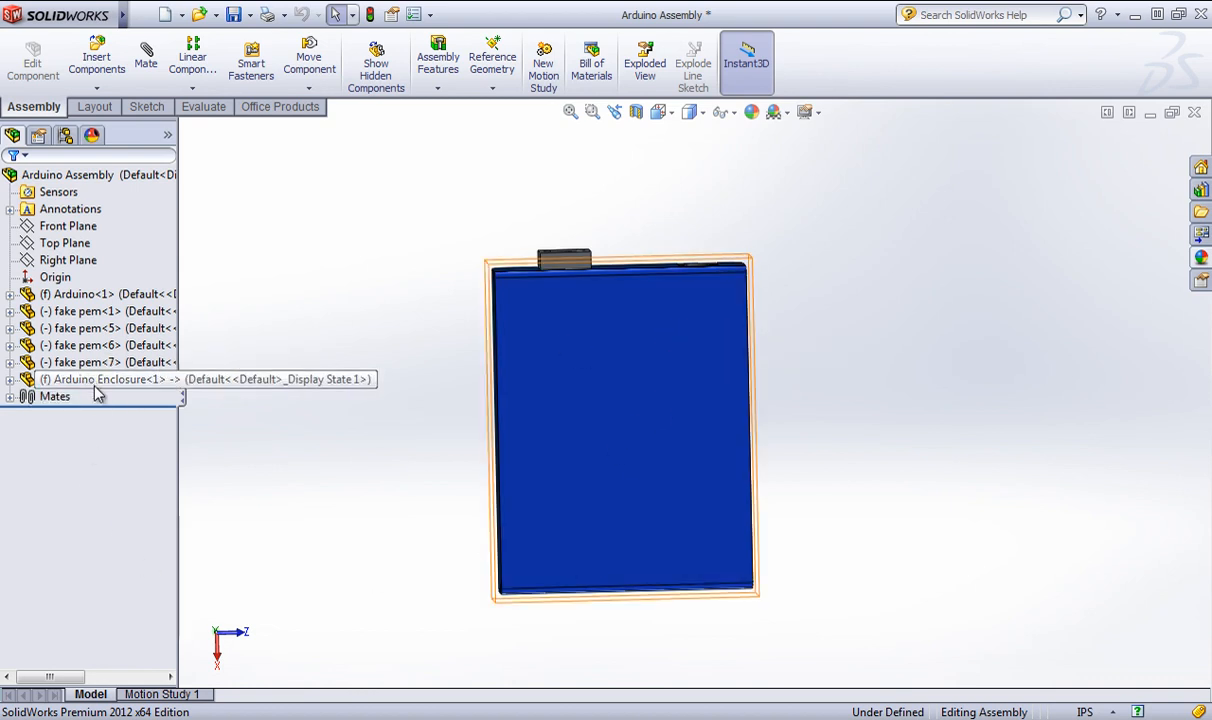
Try sketching a few freehand lines on the enclosure's bottom face at assembly level, and exit the sketch.
{"action": "left_click", "coordinate": [146, 106]}
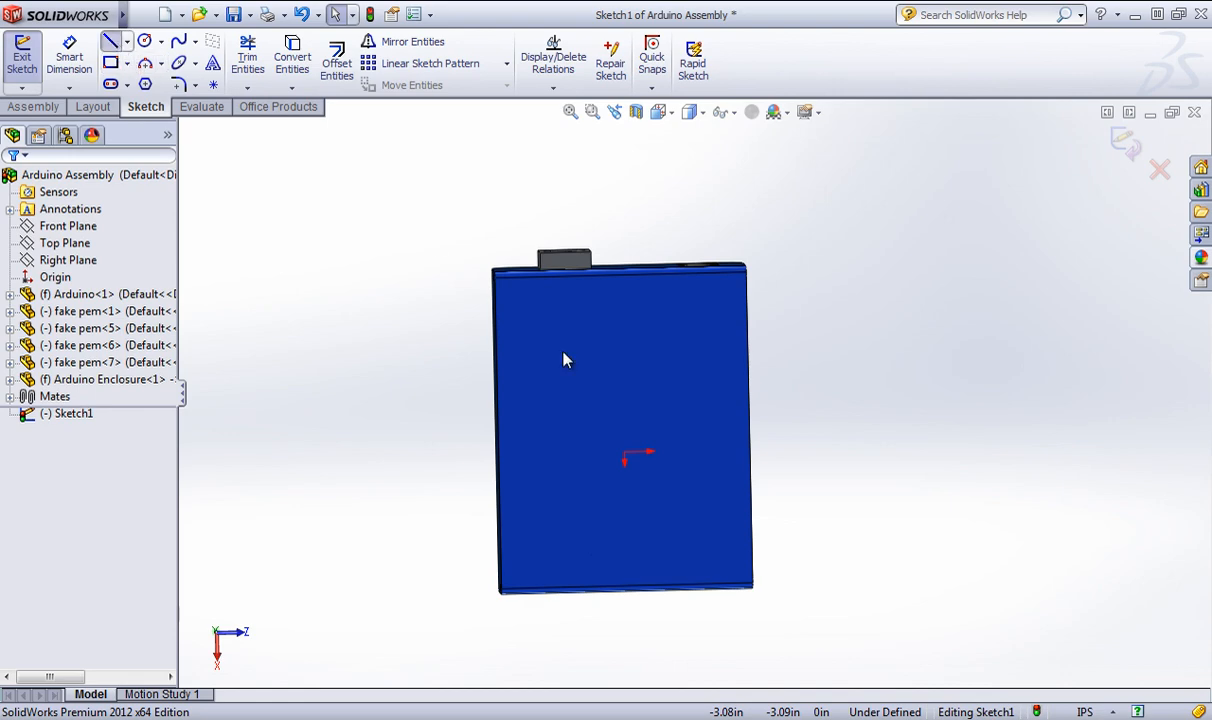
{"action": "left_click_drag", "start_coordinate": [538, 374], "coordinate": [655, 321]}
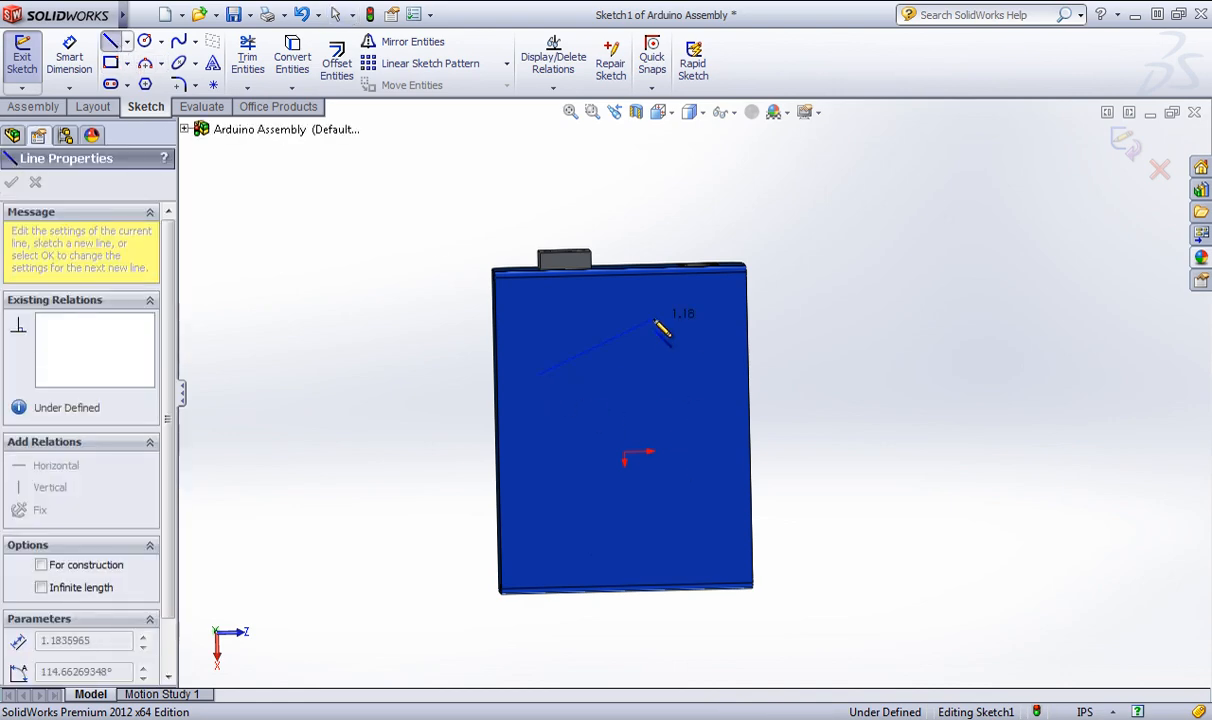
{"action": "left_click", "coordinate": [600, 484]}
{"action": "left_click", "coordinate": [1127, 142]}
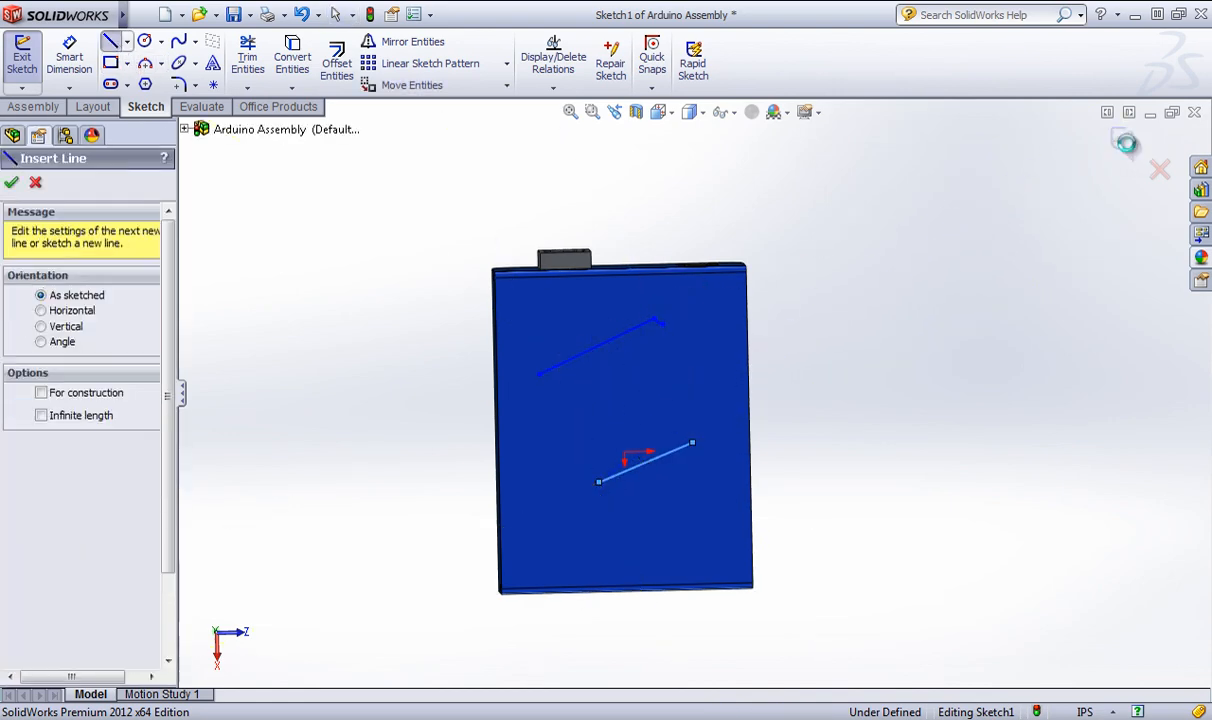
{"action": "left_click", "coordinate": [845, 401]}
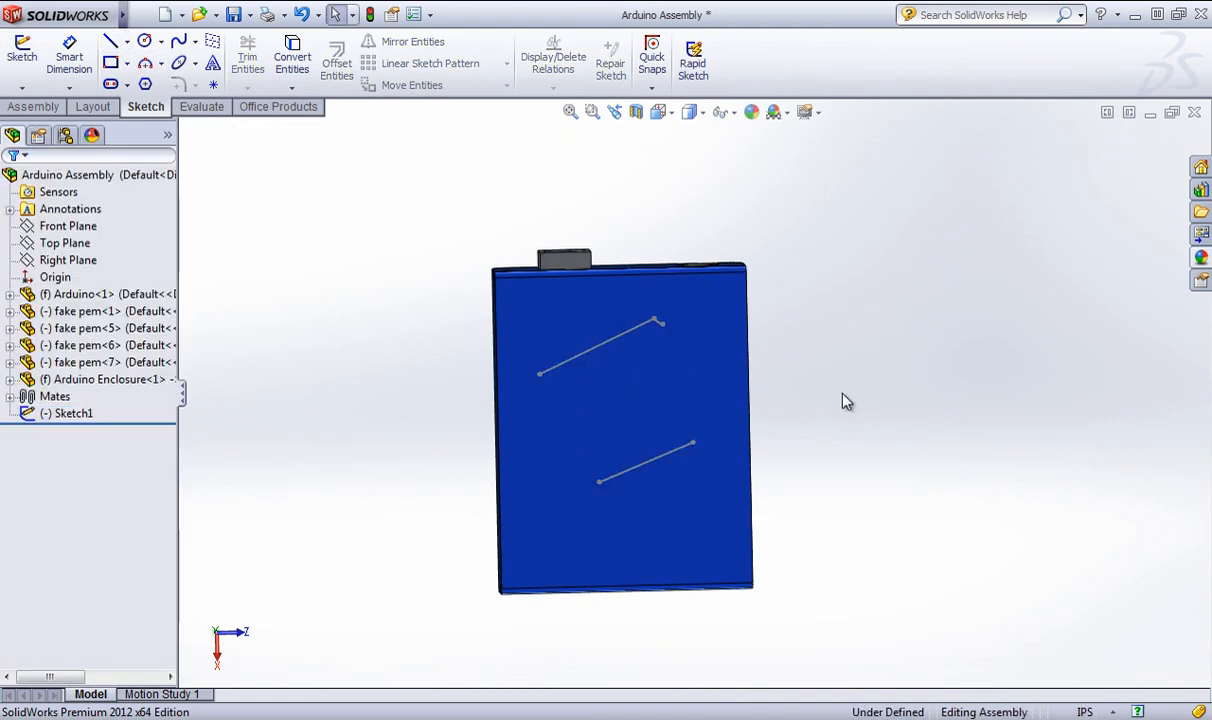
Delete the trial line sketch from the assembly.
{"action": "right_click", "coordinate": [80, 414]}
{"action": "left_click", "coordinate": [118, 507]}
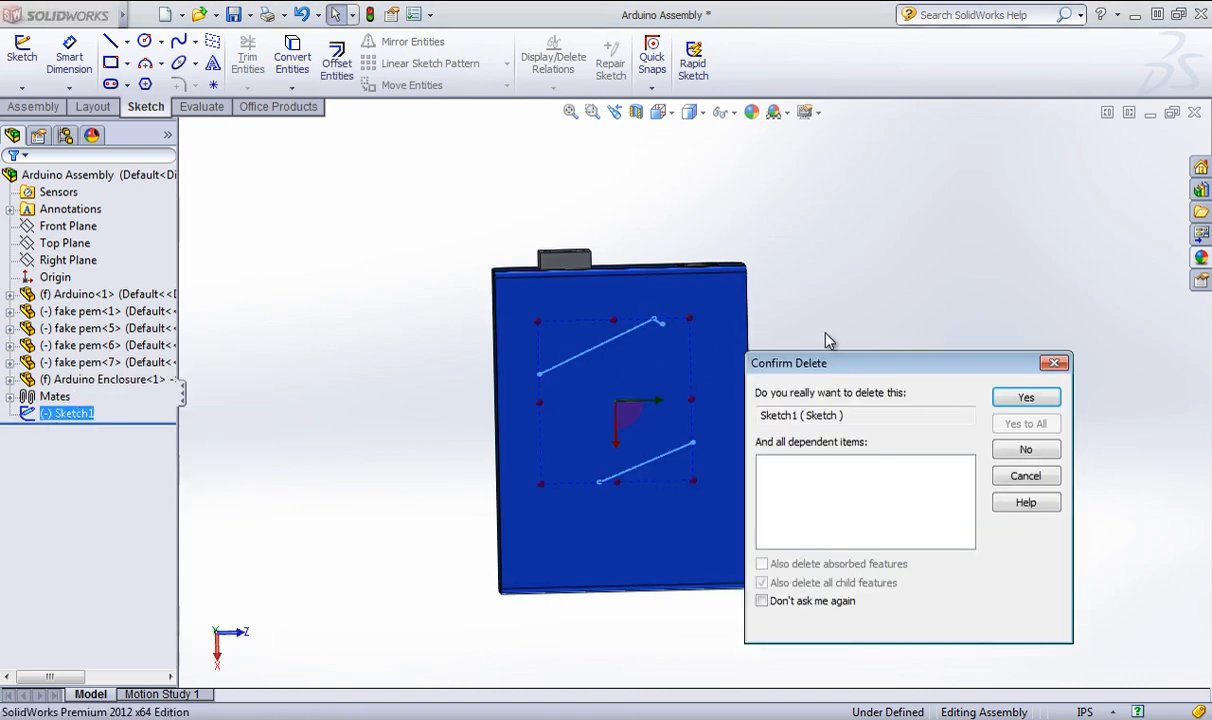
{"action": "left_click", "coordinate": [1024, 398]}
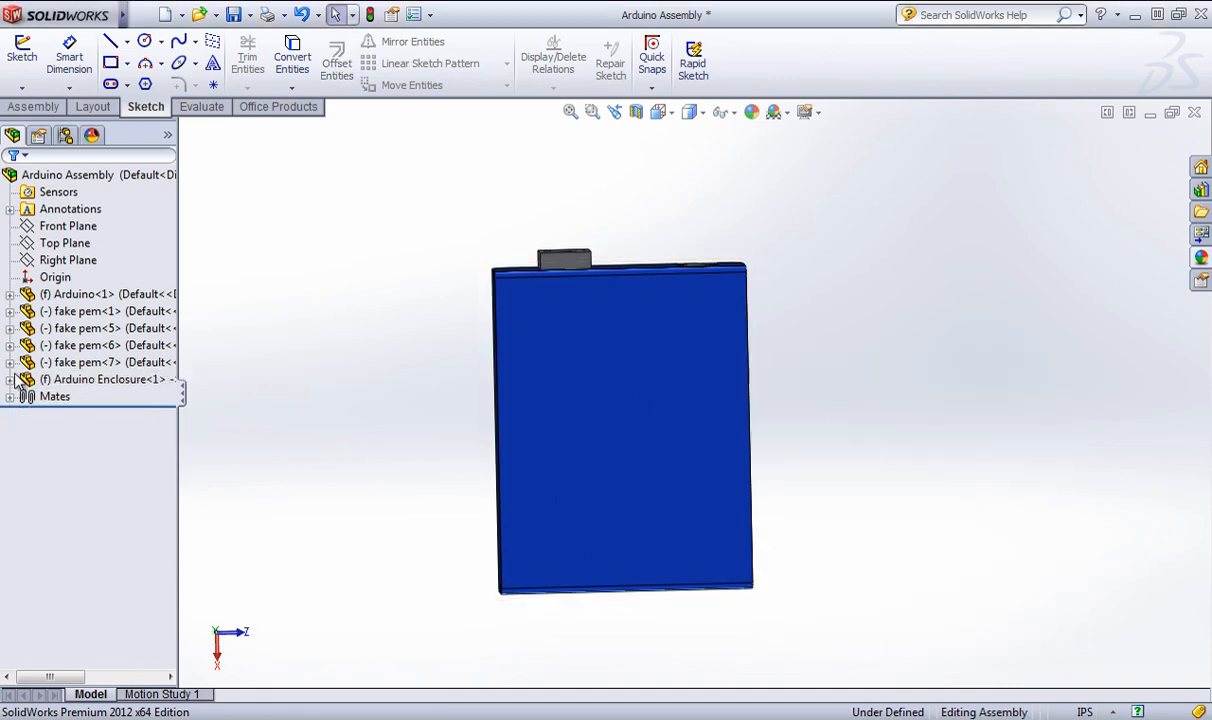
Edit the Arduino Enclosure component in context and start a new sketch on its large bottom face.
{"action": "right_click", "coordinate": [70, 379]}
{"action": "left_click", "coordinate": [90, 292]}
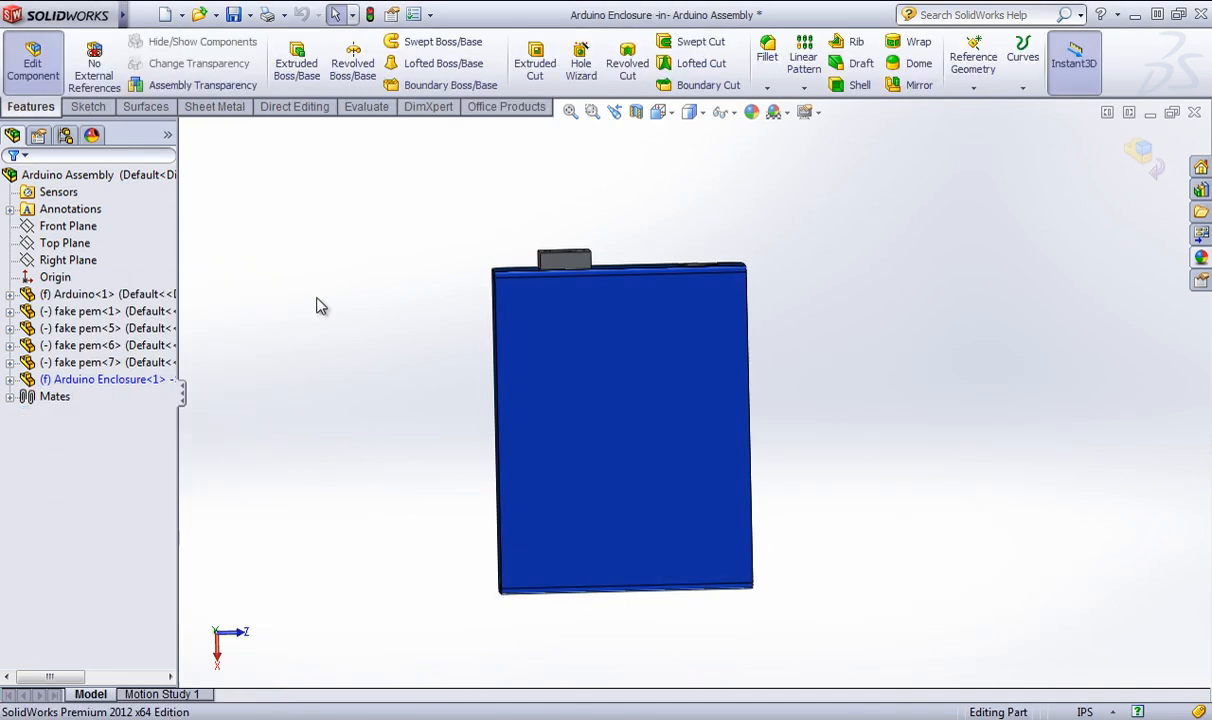
{"action": "left_click", "coordinate": [590, 351]}
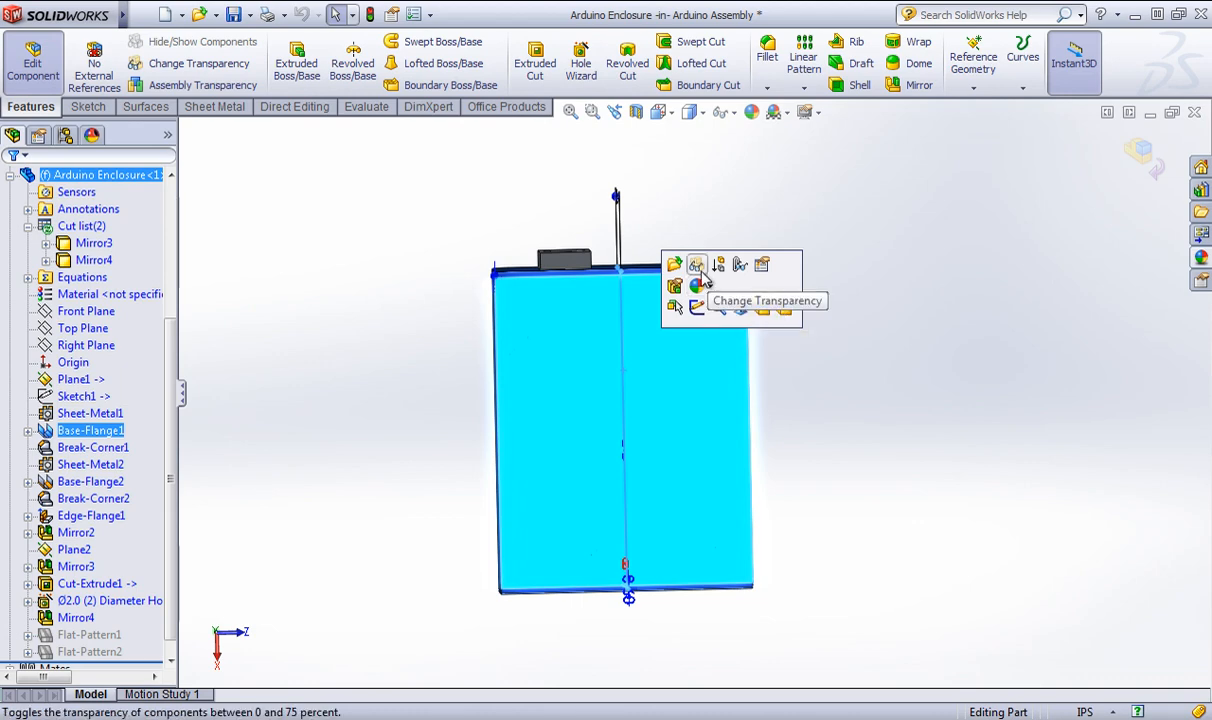
{"action": "left_click", "coordinate": [88, 106]}
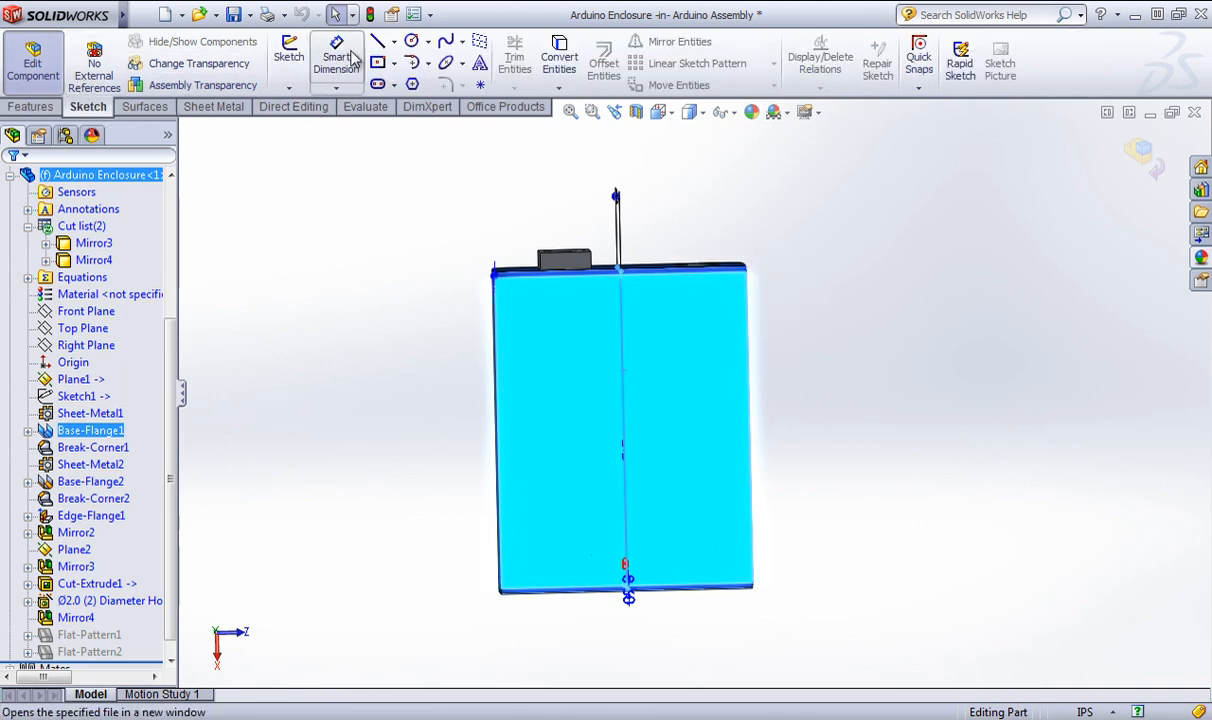
{"action": "left_click", "coordinate": [288, 58]}
{"action": "right_click", "coordinate": [671, 340]}
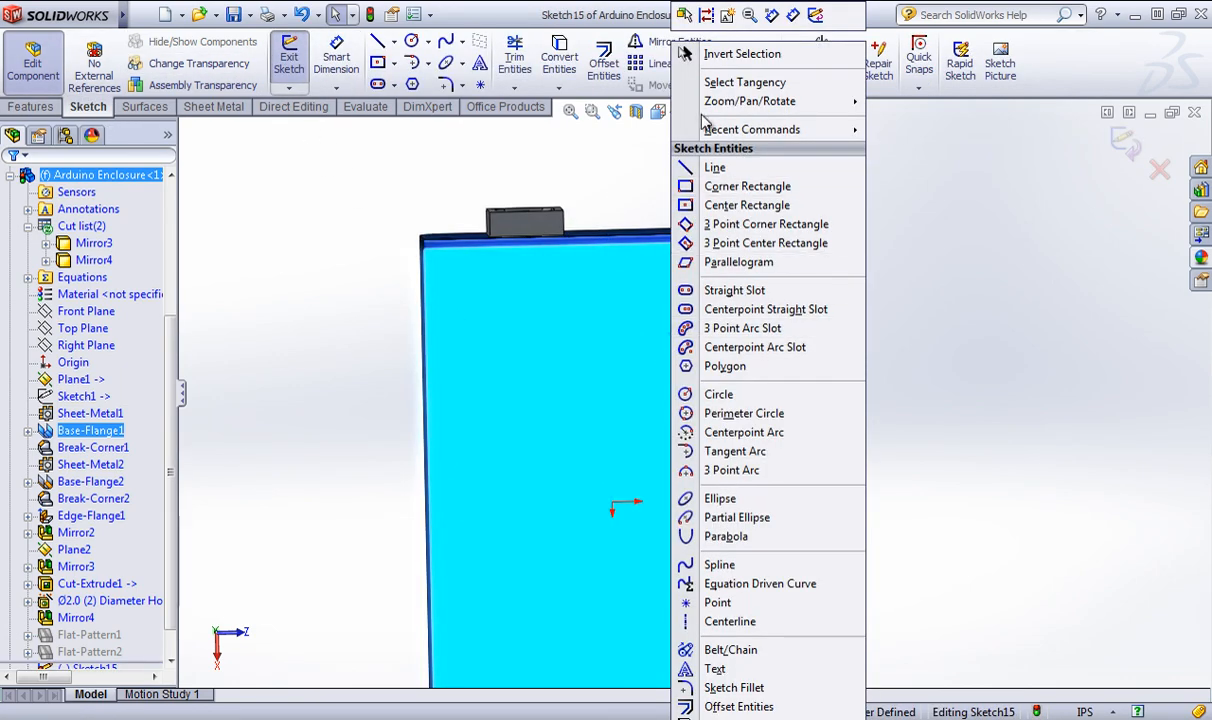
{"action": "left_click", "coordinate": [195, 335]}
Hide both sheet-metal bodies of the Arduino Enclosure to expose the board's underside and its four round standoffs.
{"action": "right_click", "coordinate": [105, 430]}
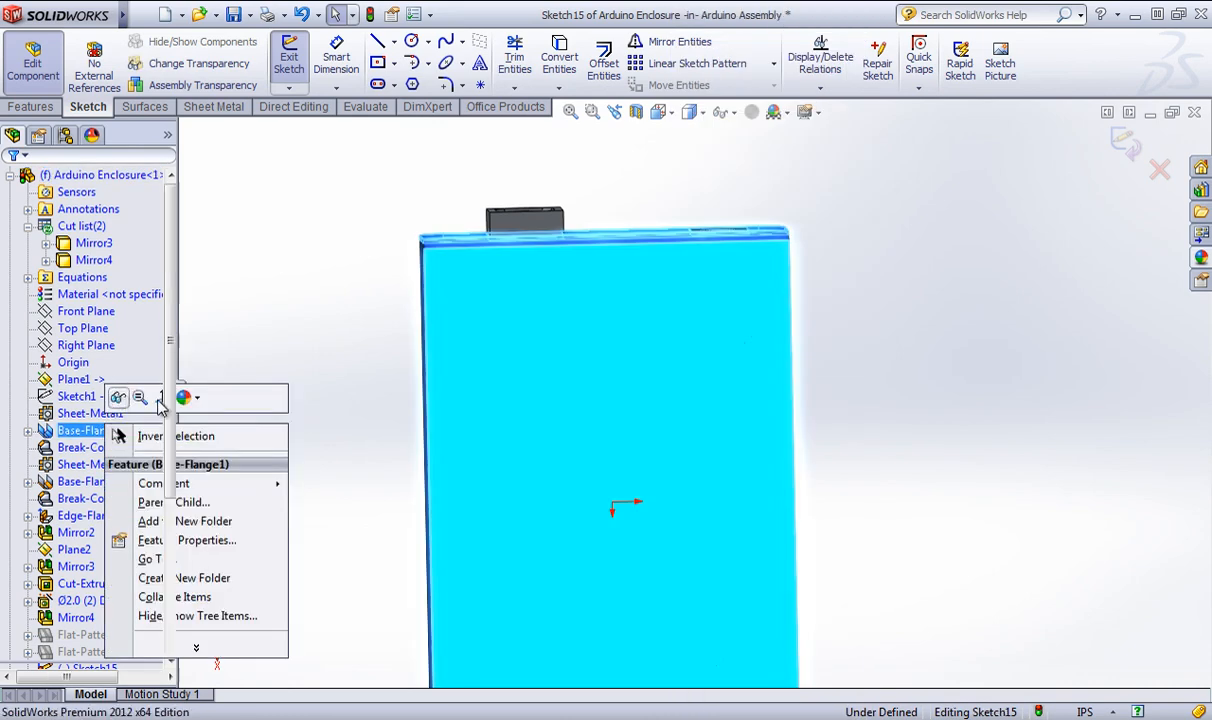
{"action": "left_click", "coordinate": [404, 411]}
{"action": "right_click", "coordinate": [92, 482]}
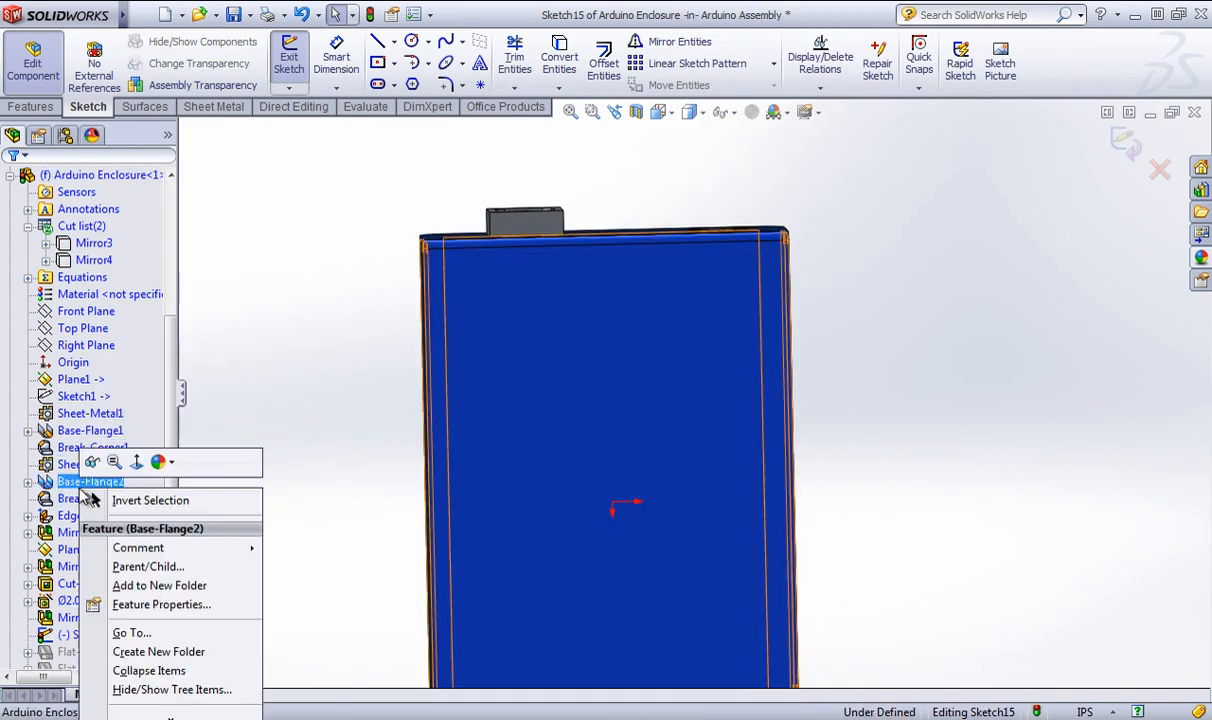
{"action": "left_click", "coordinate": [93, 462]}
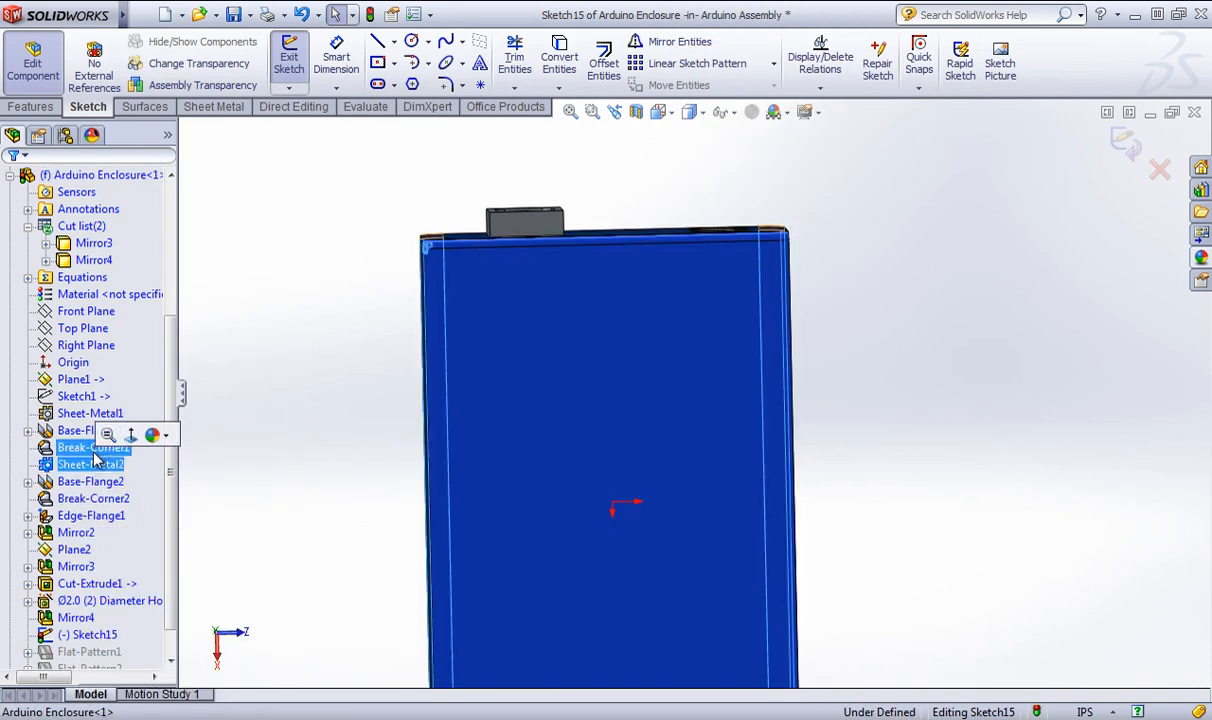
{"action": "right_click", "coordinate": [93, 244]}
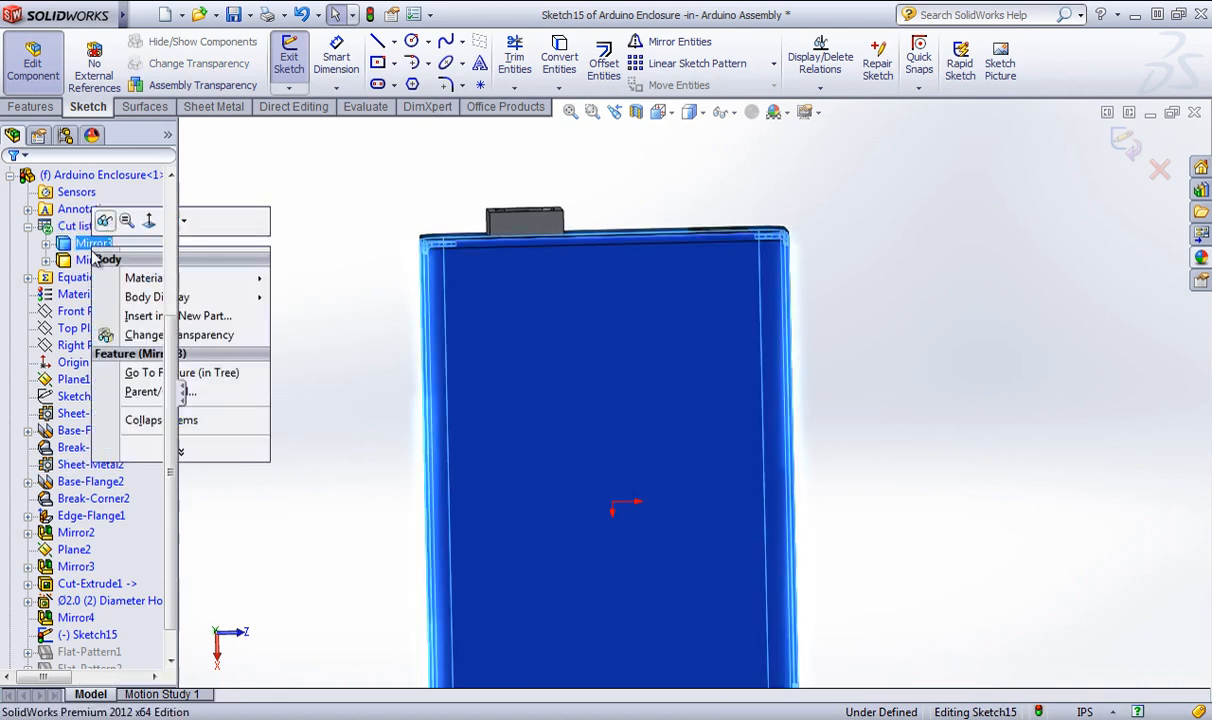
{"action": "left_click", "coordinate": [104, 220]}
{"action": "left_click", "coordinate": [298, 287]}
{"action": "mouse_move", "coordinate": [590, 380]}
{"action": "middle_mouse_down"}
{"action": "mouse_move", "coordinate": [622, 349]}
{"action": "mouse_move", "coordinate": [576, 395]}
{"action": "middle_mouse_up"}
{"action": "scroll", "coordinate": [560, 395], "scroll_direction": "down", "scroll_amount": 2}
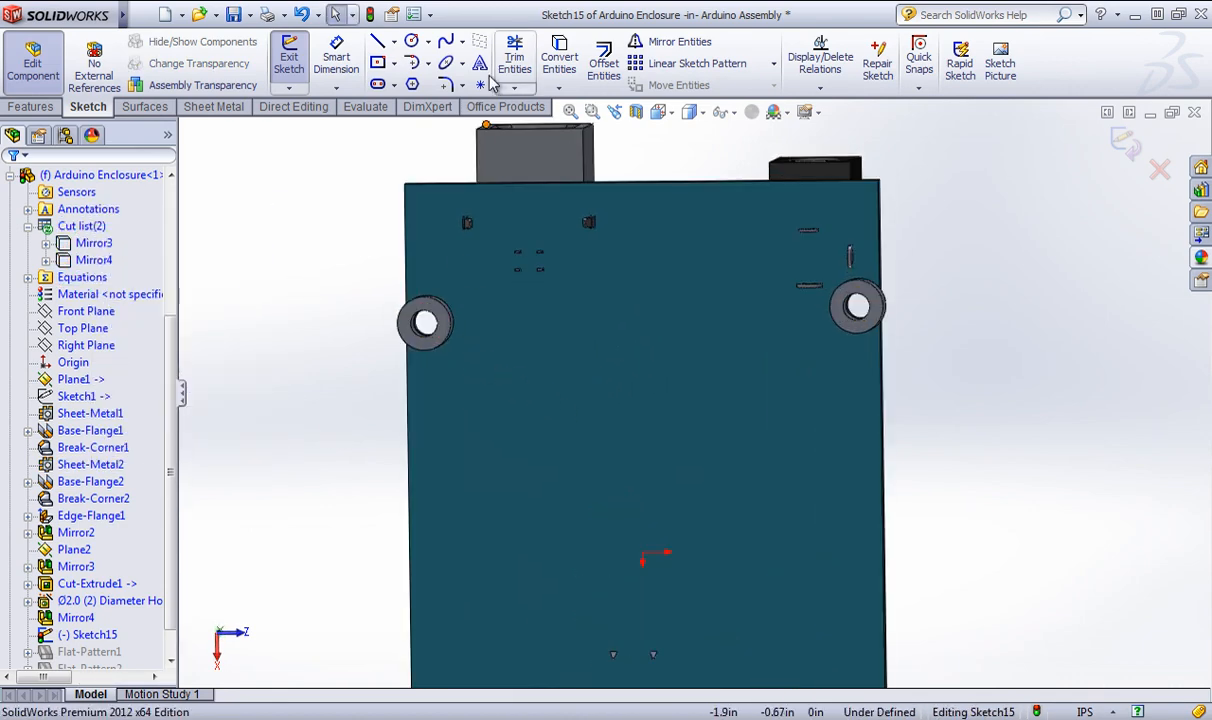
Convert the inner hole edges of the four standoffs into the bottom-face sketch, and exit the sketch.
{"action": "left_click", "coordinate": [563, 55]}
{"action": "left_click", "coordinate": [430, 322]}
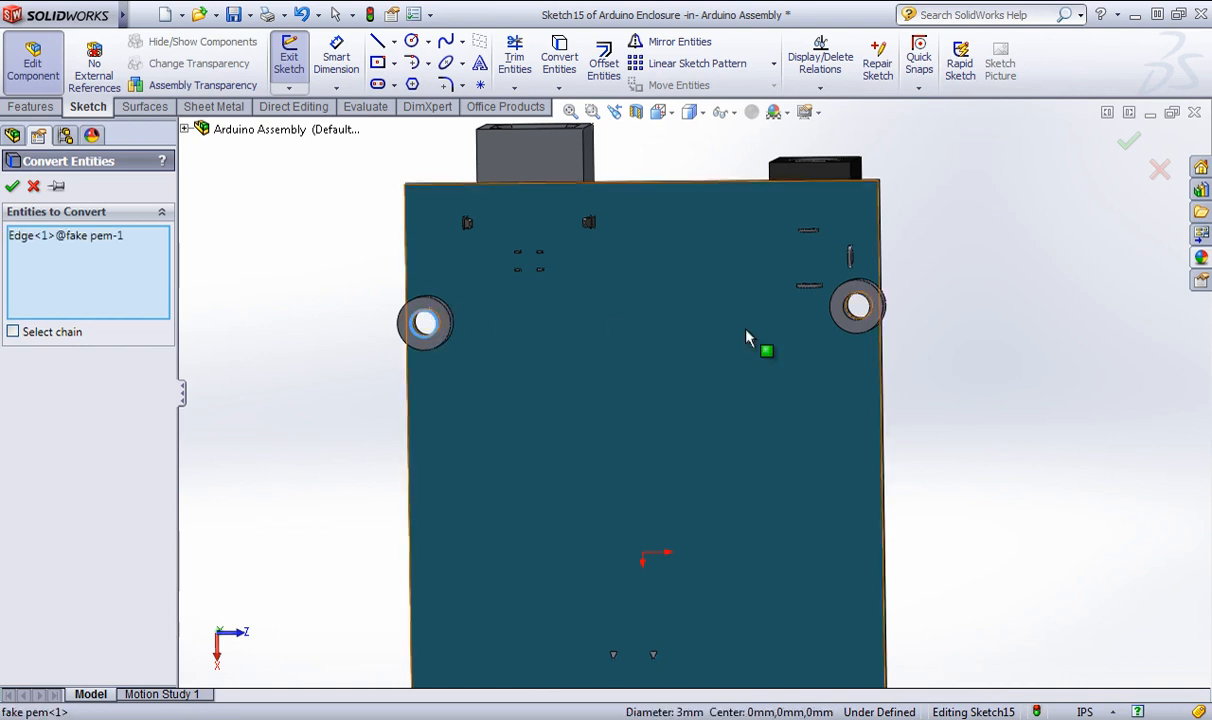
{"action": "left_click", "coordinate": [868, 310]}
{"action": "scroll", "coordinate": [839, 465], "scroll_direction": "up", "scroll_amount": 3}
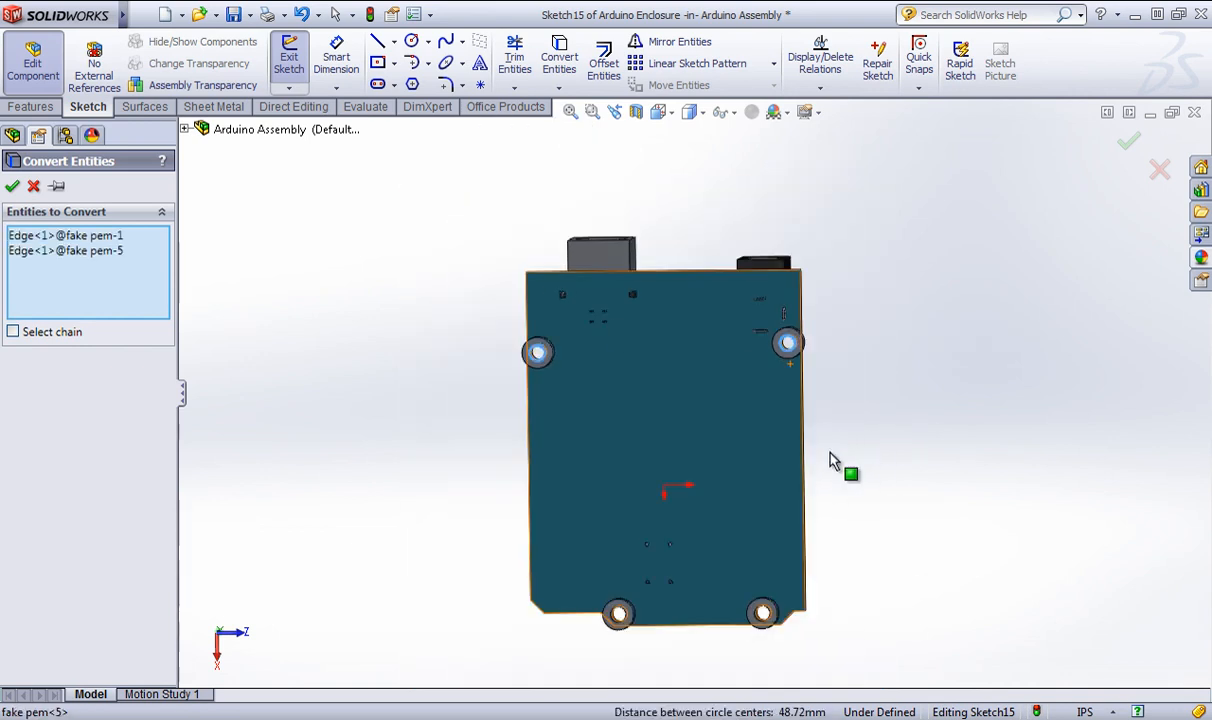
{"action": "scroll", "coordinate": [760, 622], "scroll_direction": "down", "scroll_amount": 2}
{"action": "left_click", "coordinate": [768, 614]}
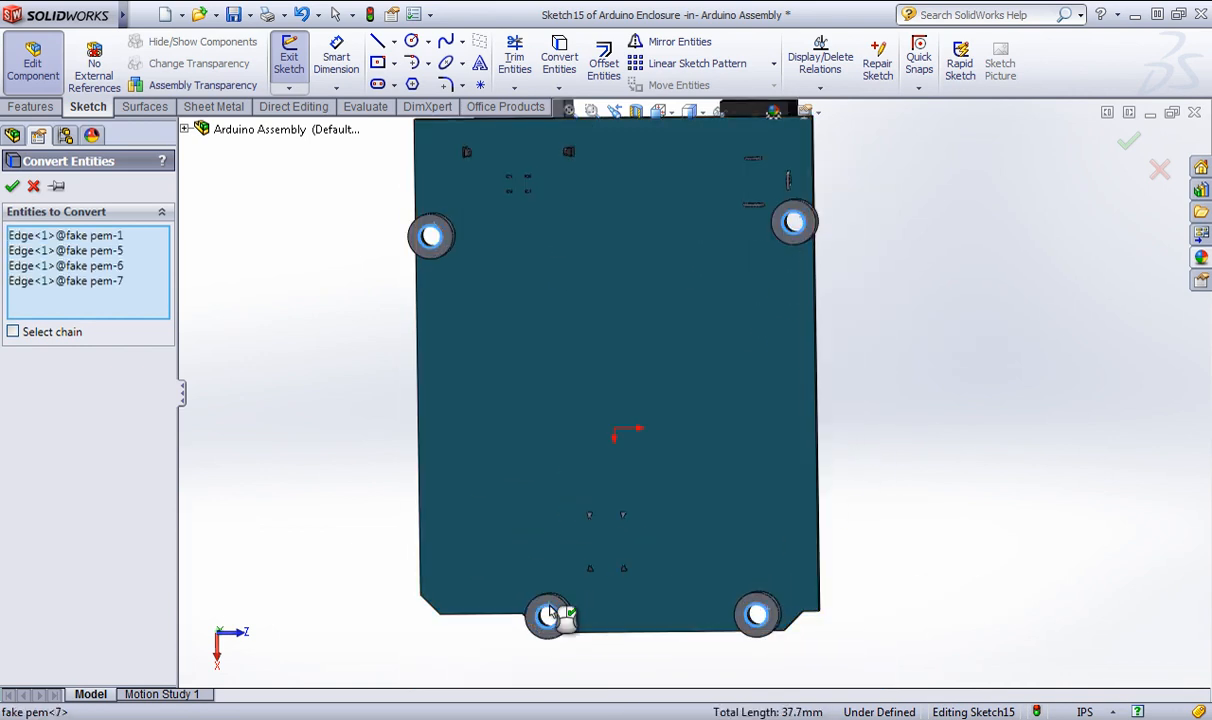
{"action": "scroll", "coordinate": [592, 598], "scroll_direction": "up", "scroll_amount": 3}
{"action": "left_click", "coordinate": [13, 187]}
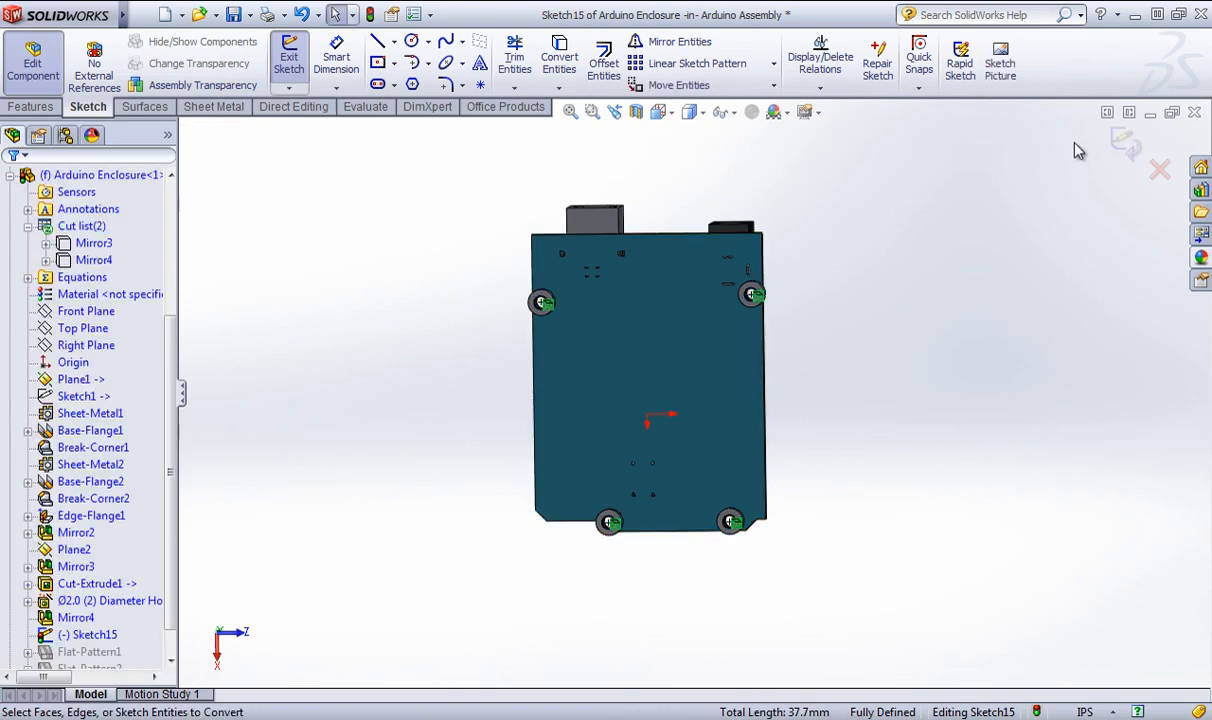
{"action": "left_click", "coordinate": [1127, 140]}
Show the hidden enclosure bodies again from the cut list.
{"action": "middle_click_drag", "start_coordinate": [868, 317], "coordinate": [778, 399]}
{"action": "right_click", "coordinate": [84, 245]}
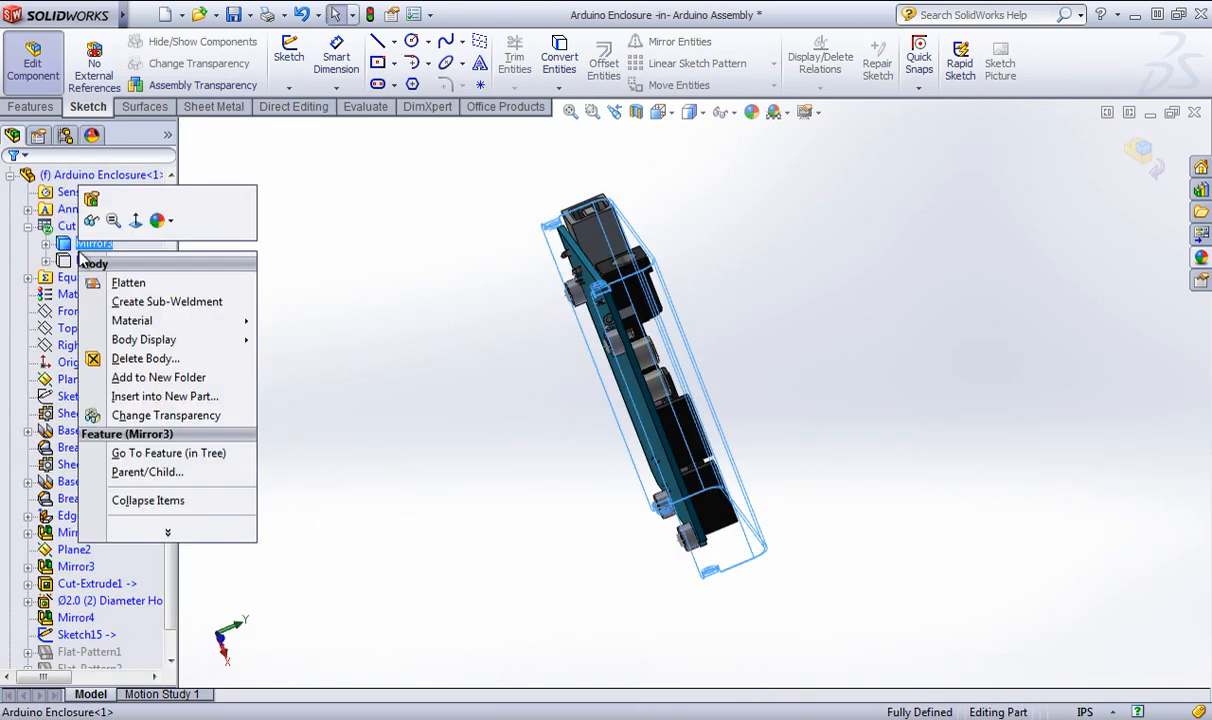
{"action": "left_click", "coordinate": [99, 223]}
{"action": "middle_click_drag", "start_coordinate": [328, 230], "coordinate": [440, 165]}
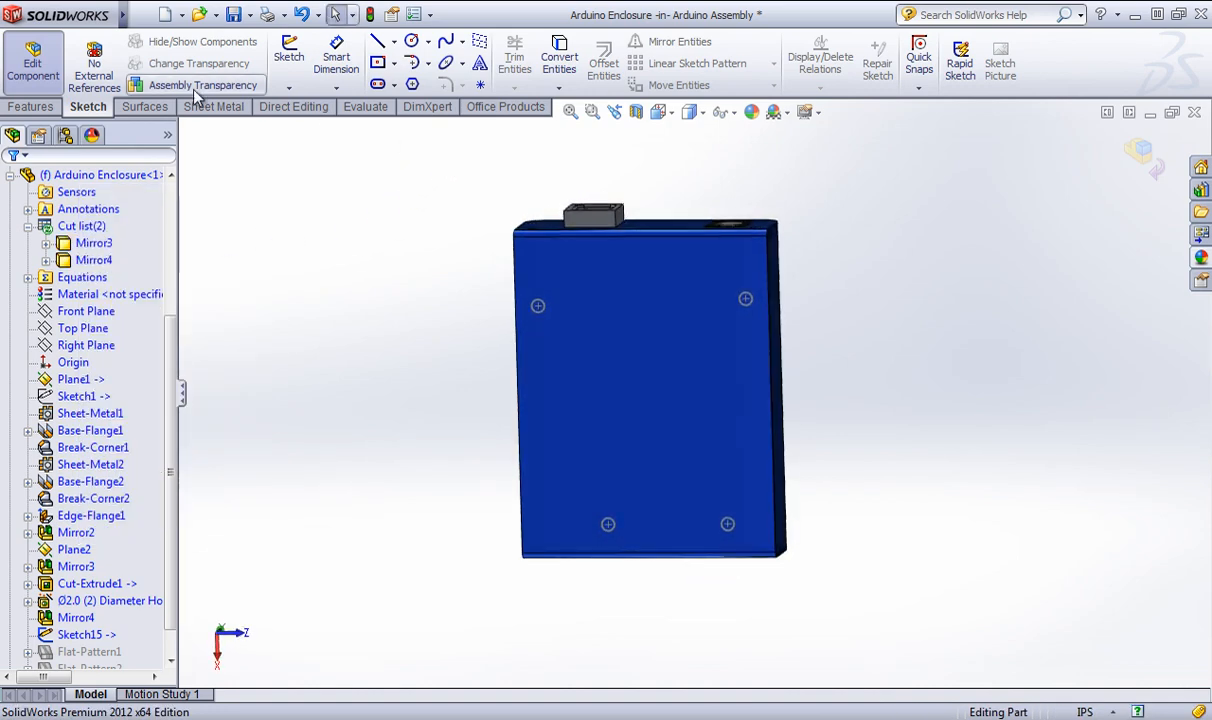
Cut the four converted circles through the enclosure's bottom face with a blind Extruded Cut linked to the sheet thickness.
{"action": "left_click", "coordinate": [31, 107]}
{"action": "left_click", "coordinate": [537, 62]}
{"action": "middle_click_drag", "start_coordinate": [711, 346], "coordinate": [668, 337]}
{"action": "left_click", "coordinate": [660, 336]}
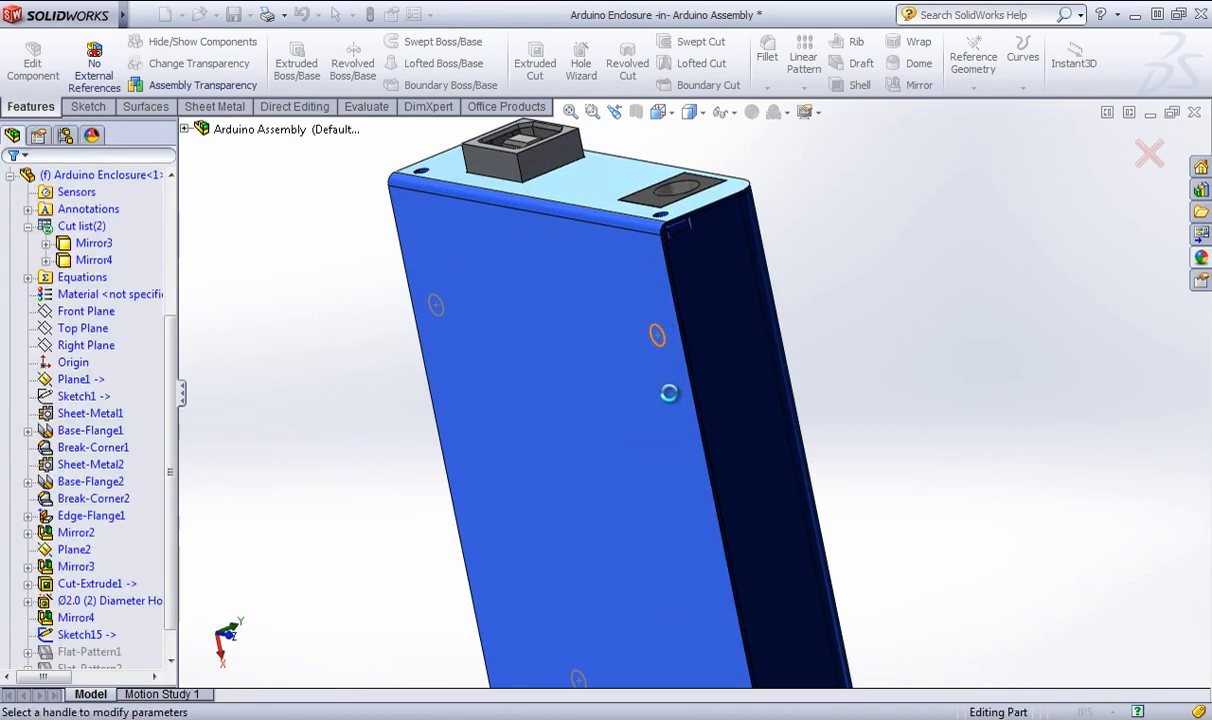
{"action": "left_click", "coordinate": [56, 388]}
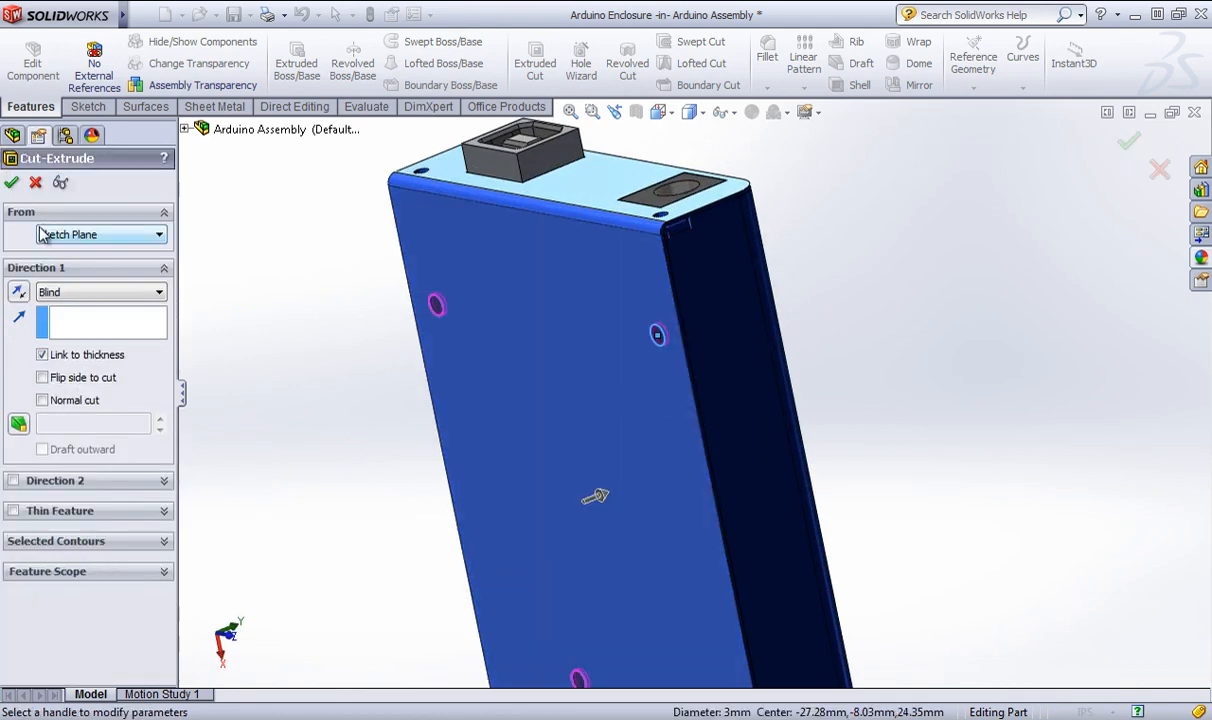
{"action": "left_click", "coordinate": [11, 183]}
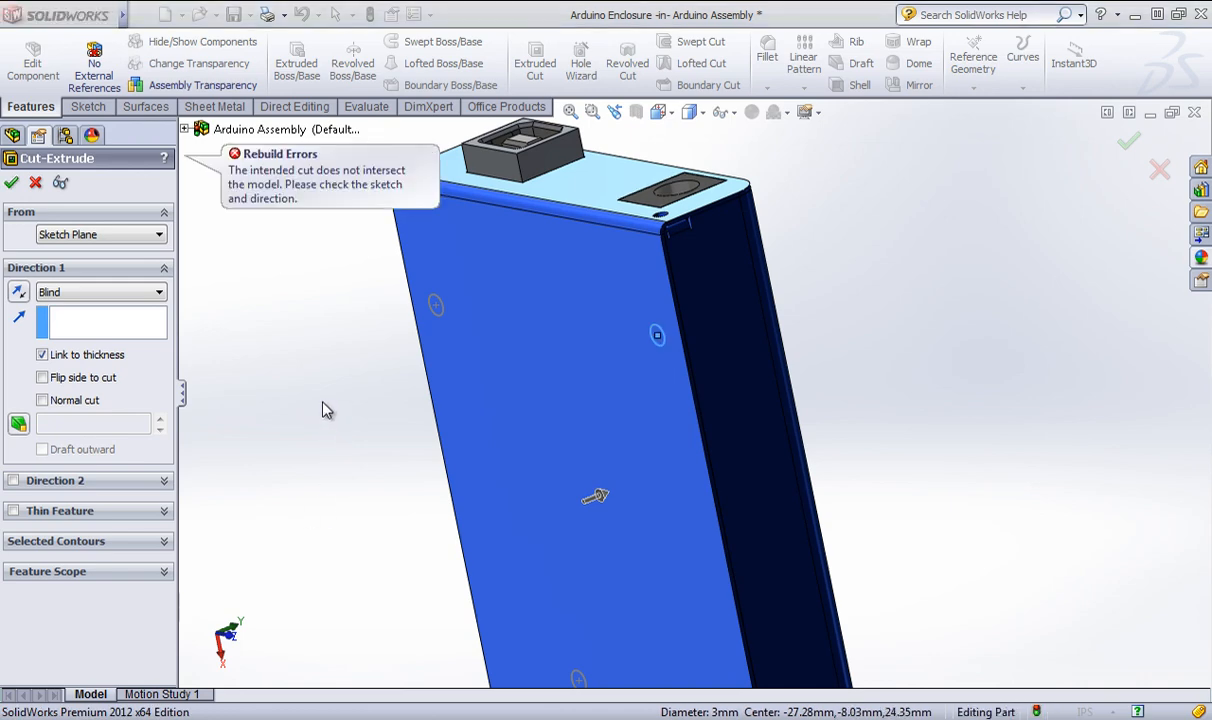
{"action": "left_click", "coordinate": [70, 572]}
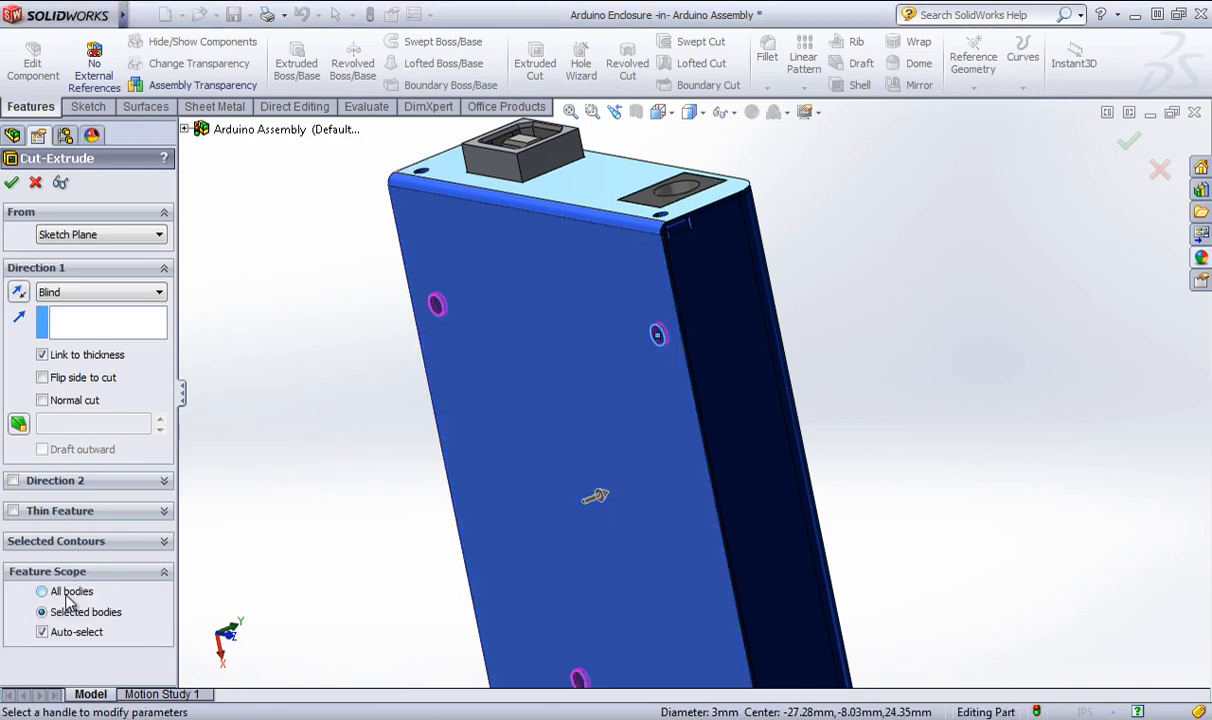
{"action": "left_click", "coordinate": [12, 185]}
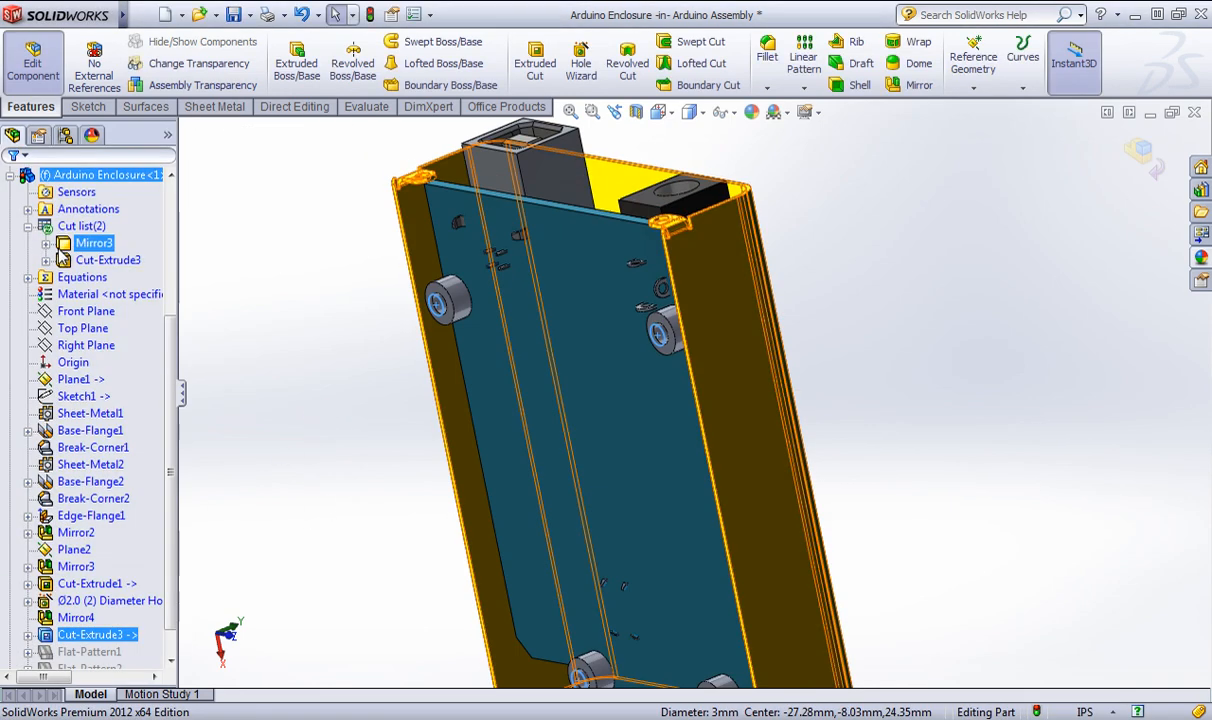
Rebuild the model and inspect the enclosure's connector end and sides.
{"action": "key", "text": "f"}
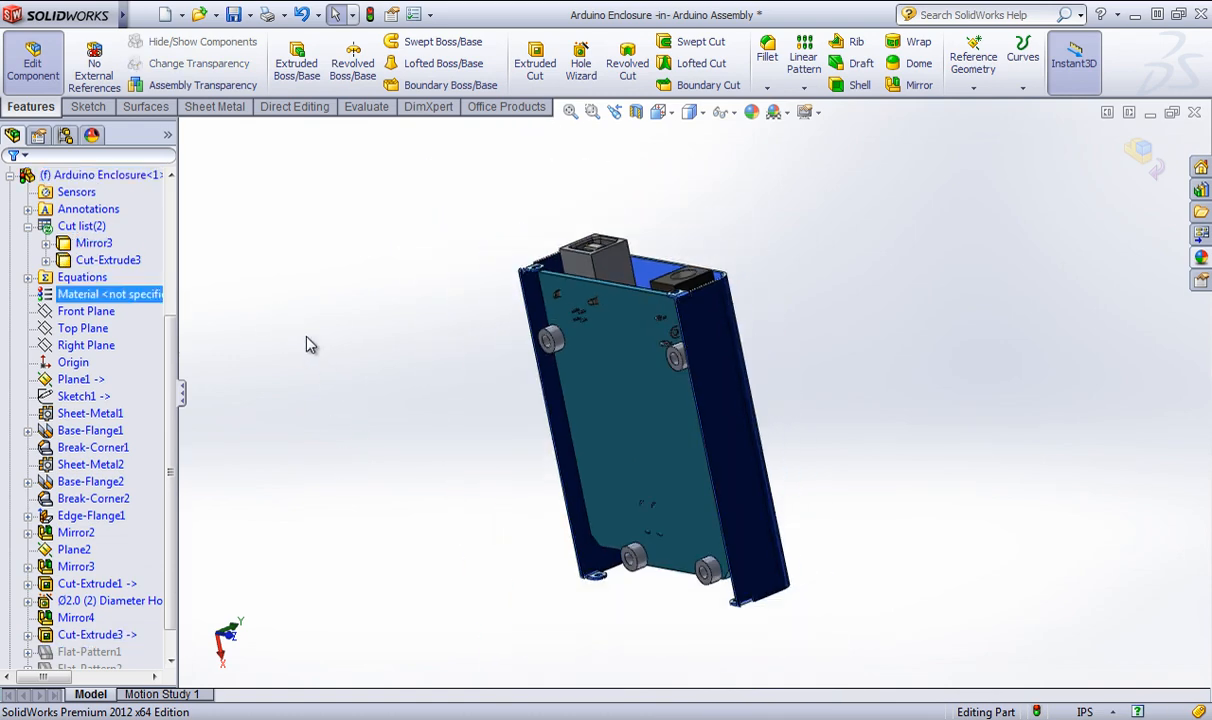
{"action": "middle_click_drag", "start_coordinate": [396, 449], "coordinate": [438, 515]}
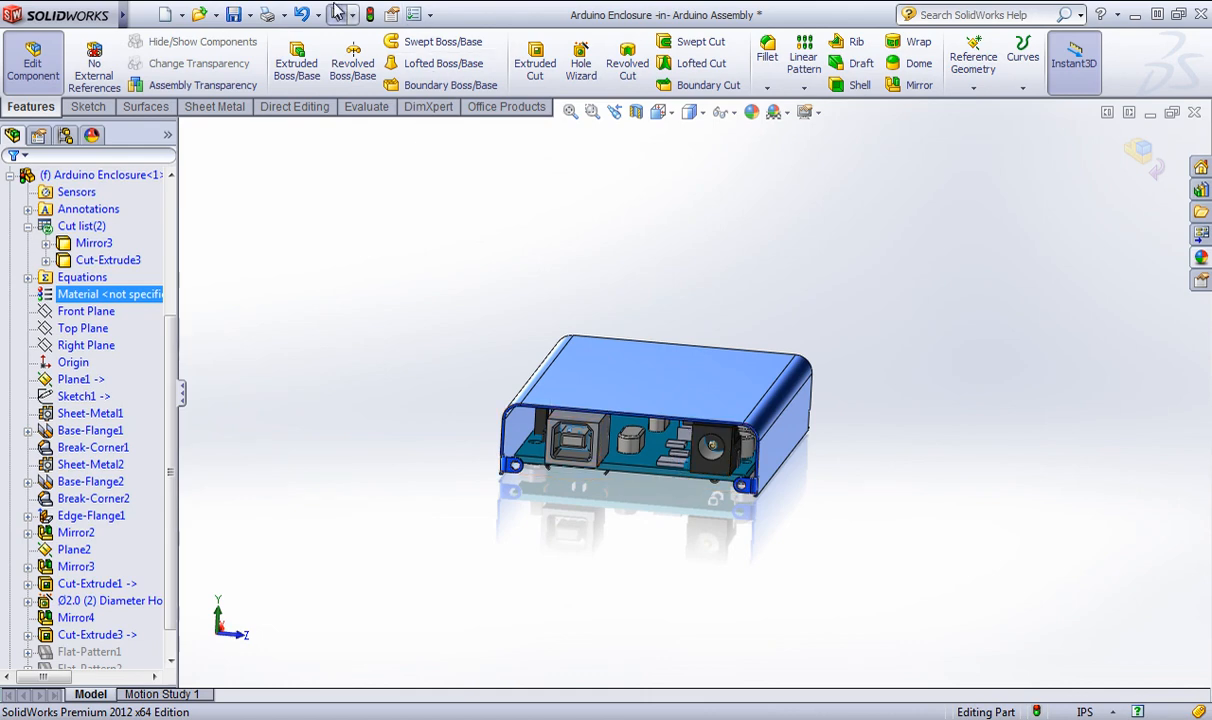
{"action": "left_click", "coordinate": [372, 15]}
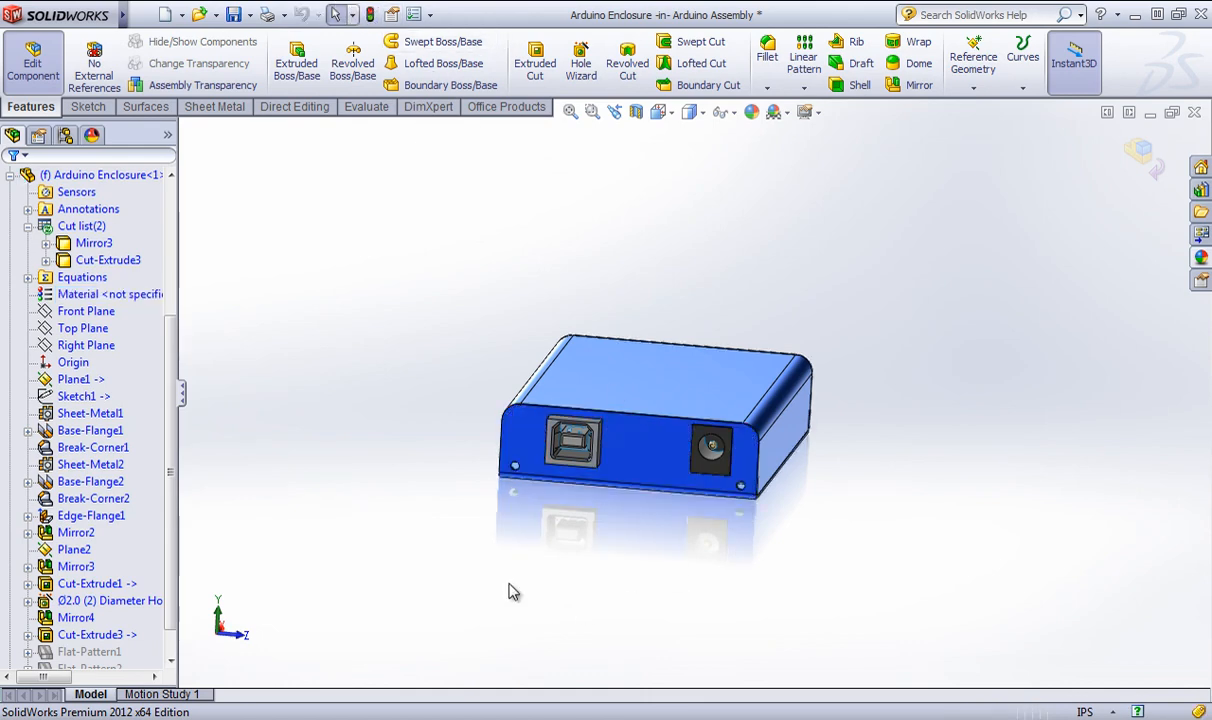
{"action": "middle_click_drag", "start_coordinate": [509, 591], "coordinate": [692, 474]}
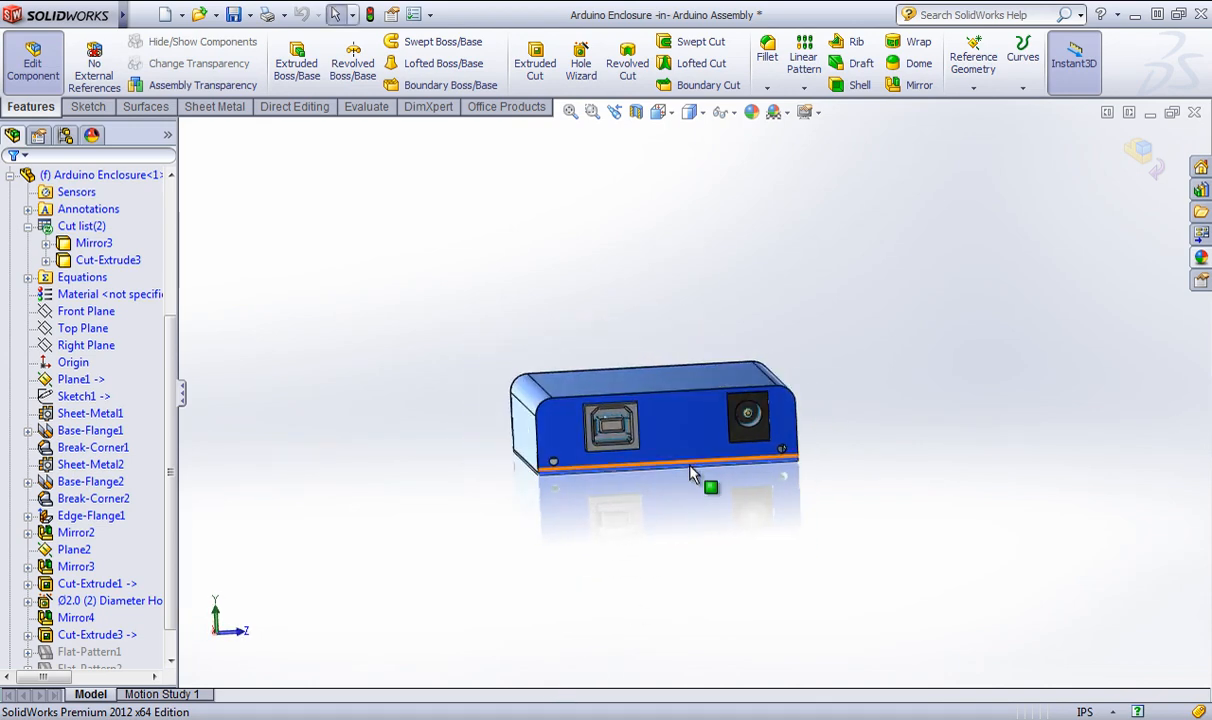
{"action": "scroll", "coordinate": [692, 474], "scroll_direction": "down", "scroll_amount": 2}
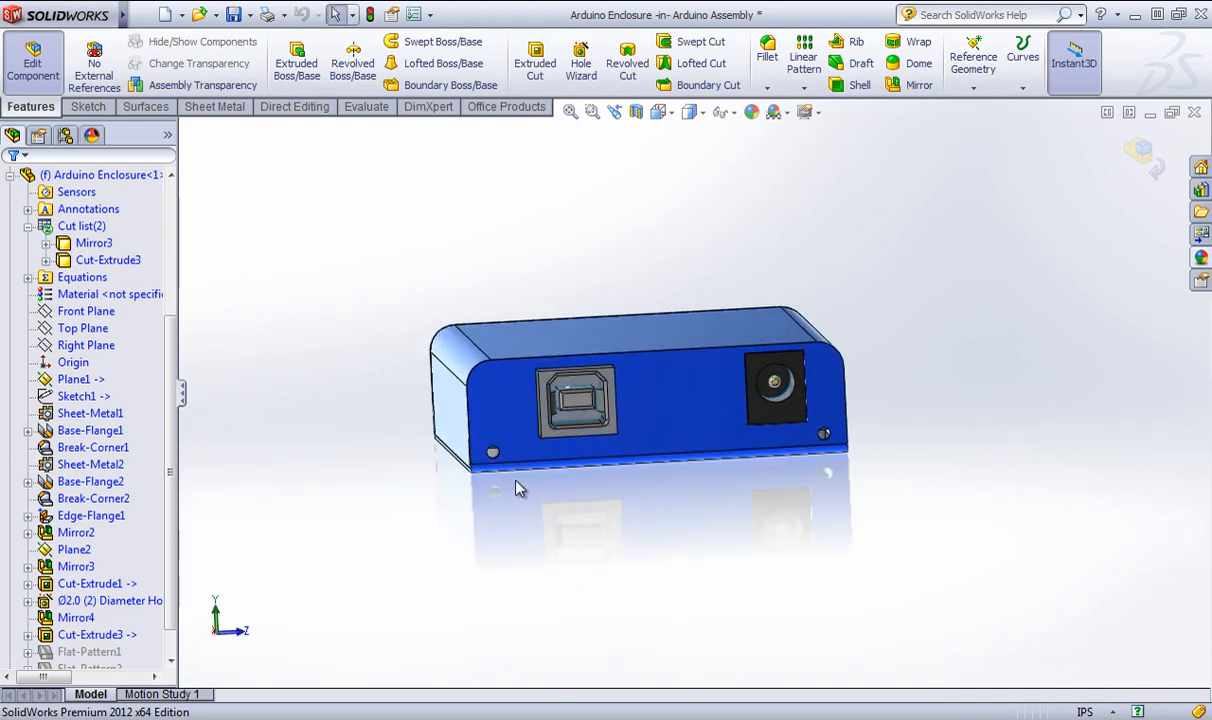
{"action": "middle_click_drag", "start_coordinate": [518, 487], "coordinate": [728, 465]}
{"action": "middle_click_drag", "start_coordinate": [871, 481], "coordinate": [588, 377]}
{"action": "middle_click_drag", "start_coordinate": [704, 250], "coordinate": [552, 452]}
{"action": "middle_click_drag", "start_coordinate": [716, 408], "coordinate": [725, 333]}
Sketch a narrow vertical corner rectangle on the enclosure's long side face, about 4 mm from the face's left end.
{"action": "left_click", "coordinate": [510, 437]}
{"action": "key", "text": "space"}
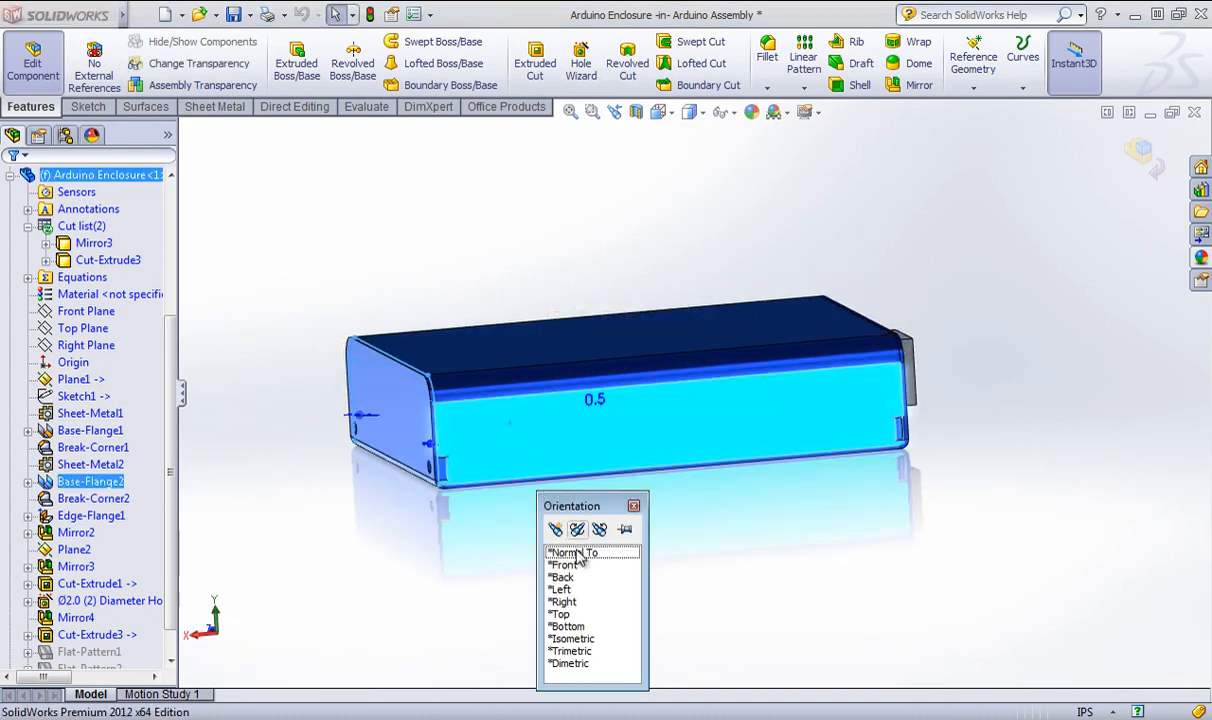
{"action": "left_click", "coordinate": [574, 555]}
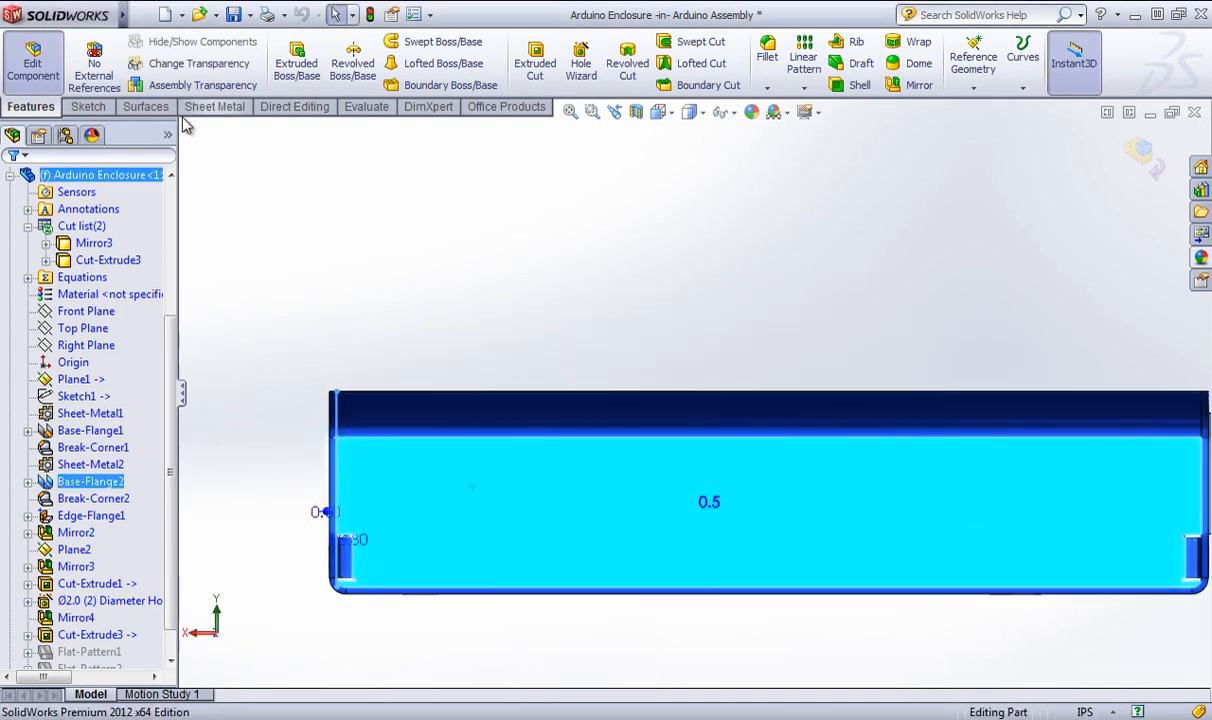
{"action": "left_click", "coordinate": [145, 106]}
{"action": "left_click", "coordinate": [88, 106]}
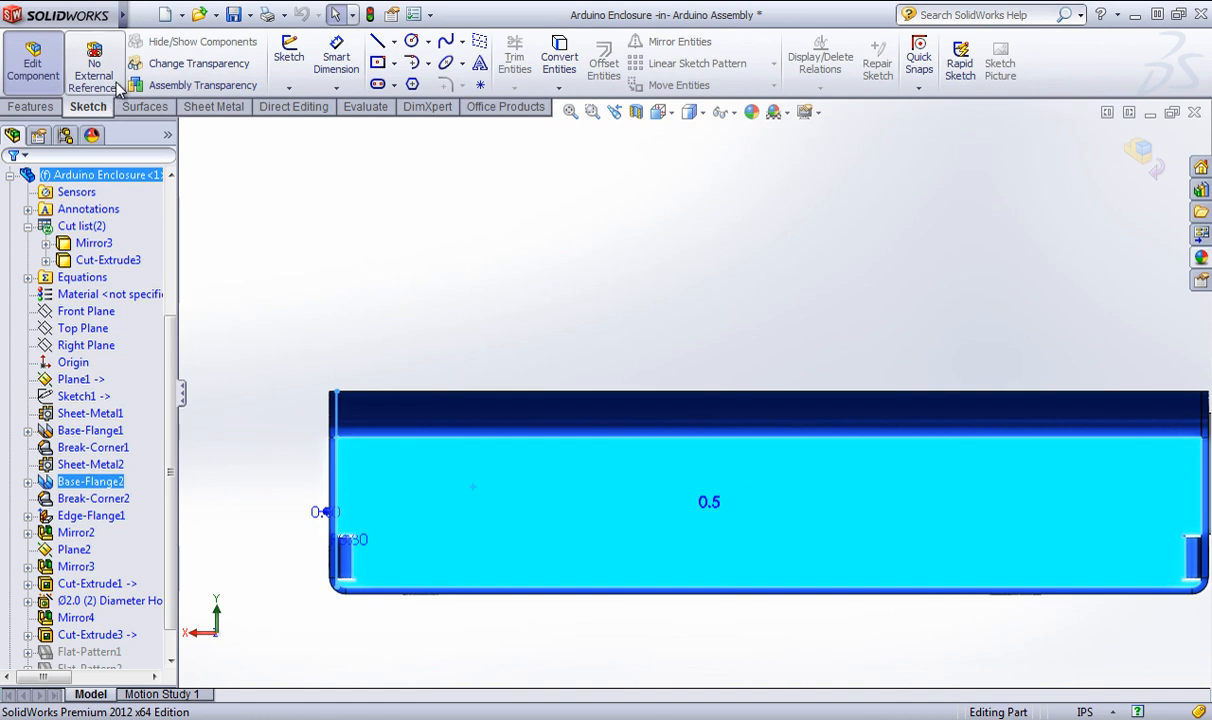
{"action": "left_click", "coordinate": [393, 63]}
{"action": "left_click", "coordinate": [420, 84]}
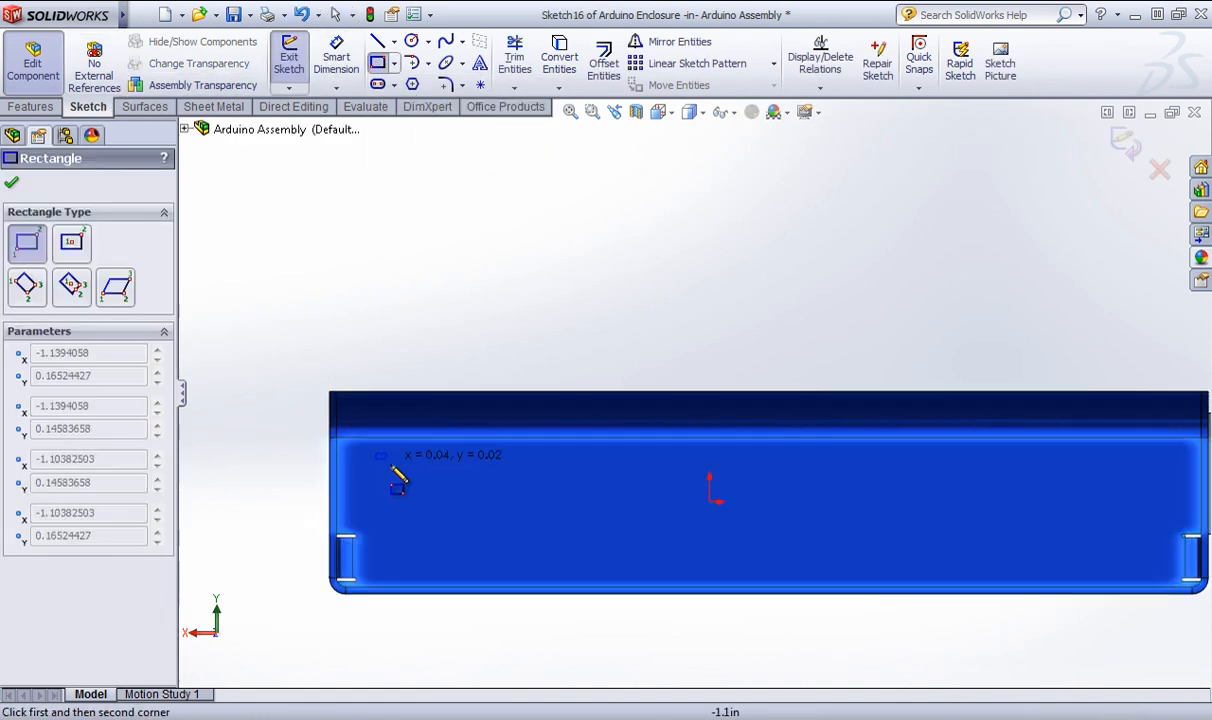
{"action": "left_click", "coordinate": [395, 576]}
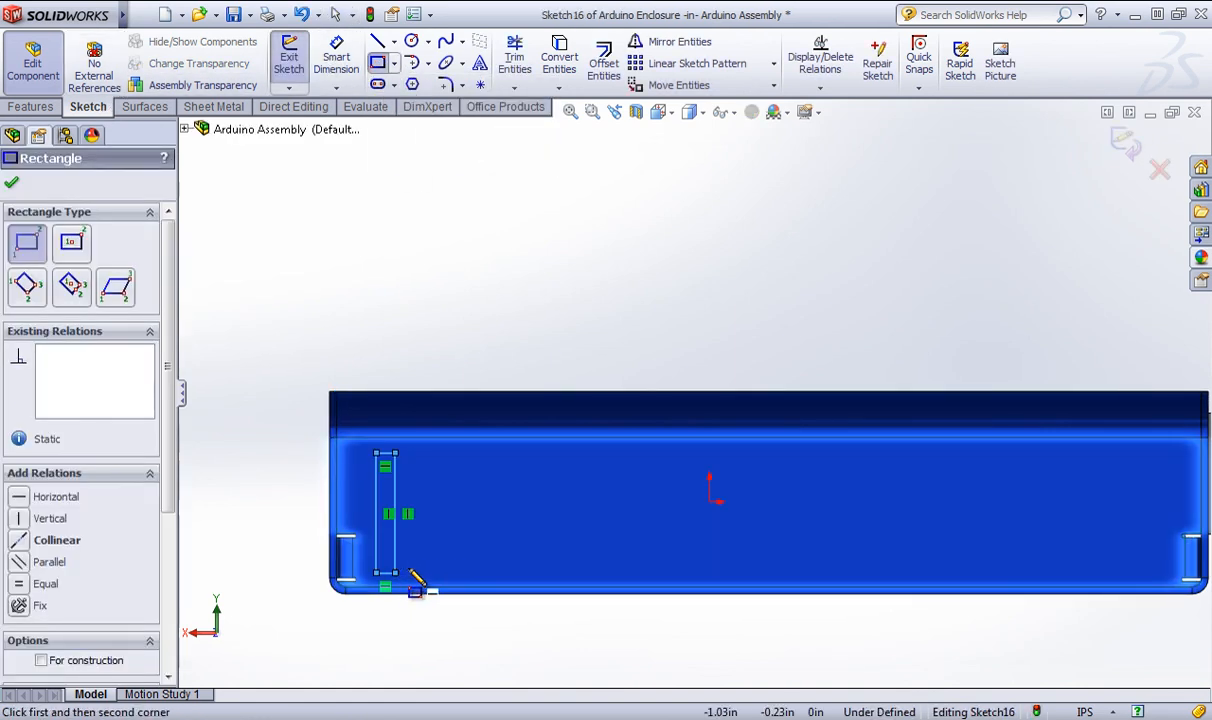
Dimension the rectangle's outer vertical line 5 mm from the enclosure's end edge.
{"action": "left_click", "coordinate": [347, 50]}
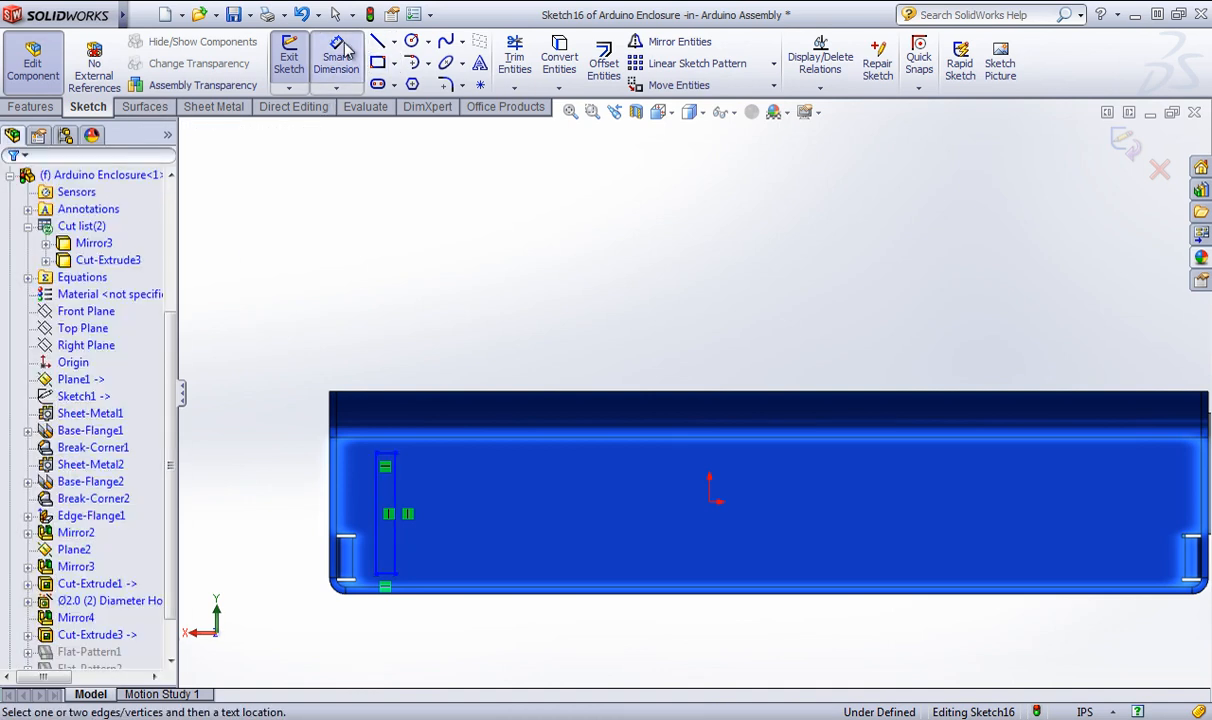
{"action": "scroll", "coordinate": [430, 271], "scroll_direction": "down", "scroll_amount": 2}
{"action": "scroll", "coordinate": [417, 571], "scroll_direction": "up", "scroll_amount": 2}
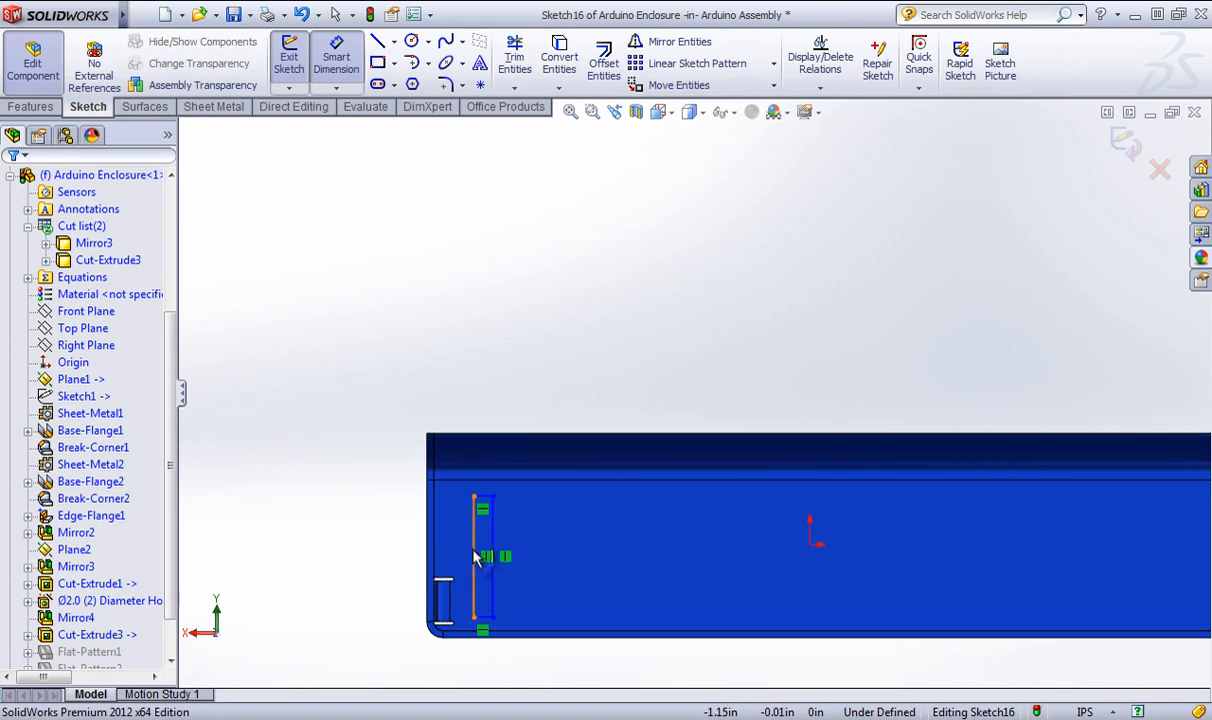
{"action": "left_click", "coordinate": [476, 556]}
{"action": "left_click", "coordinate": [426, 543]}
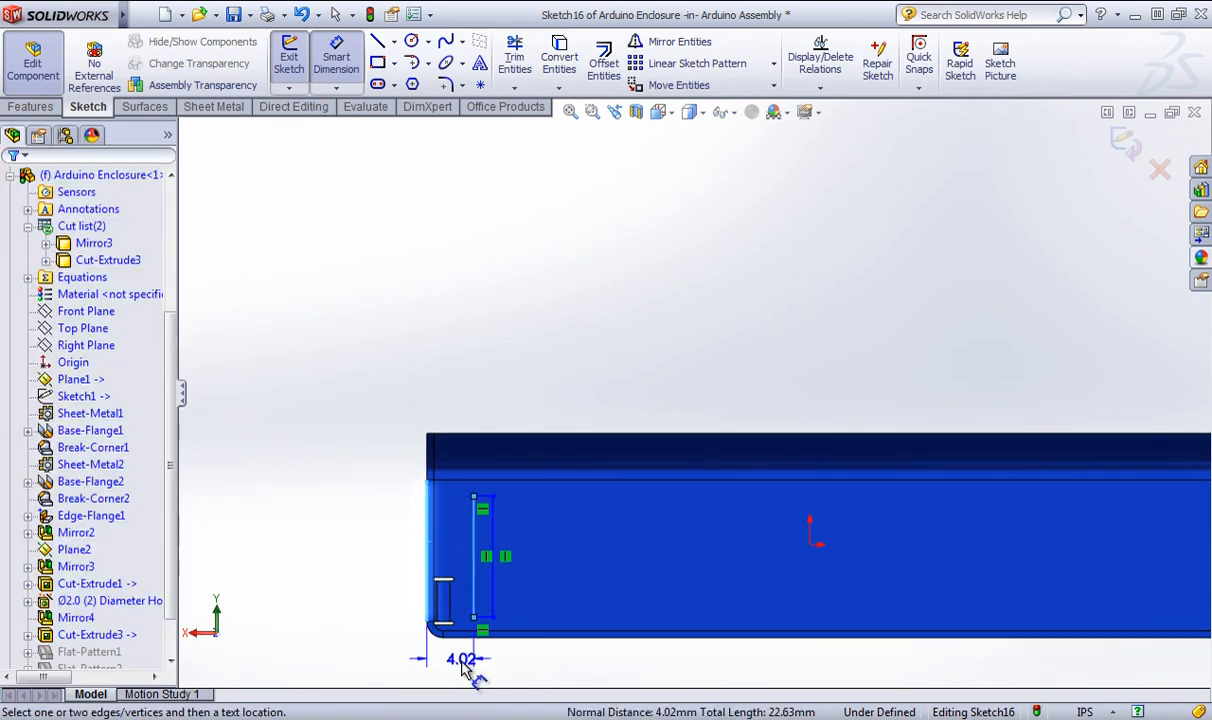
{"action": "left_click", "coordinate": [462, 671]}
{"action": "key", "text": "Return"}
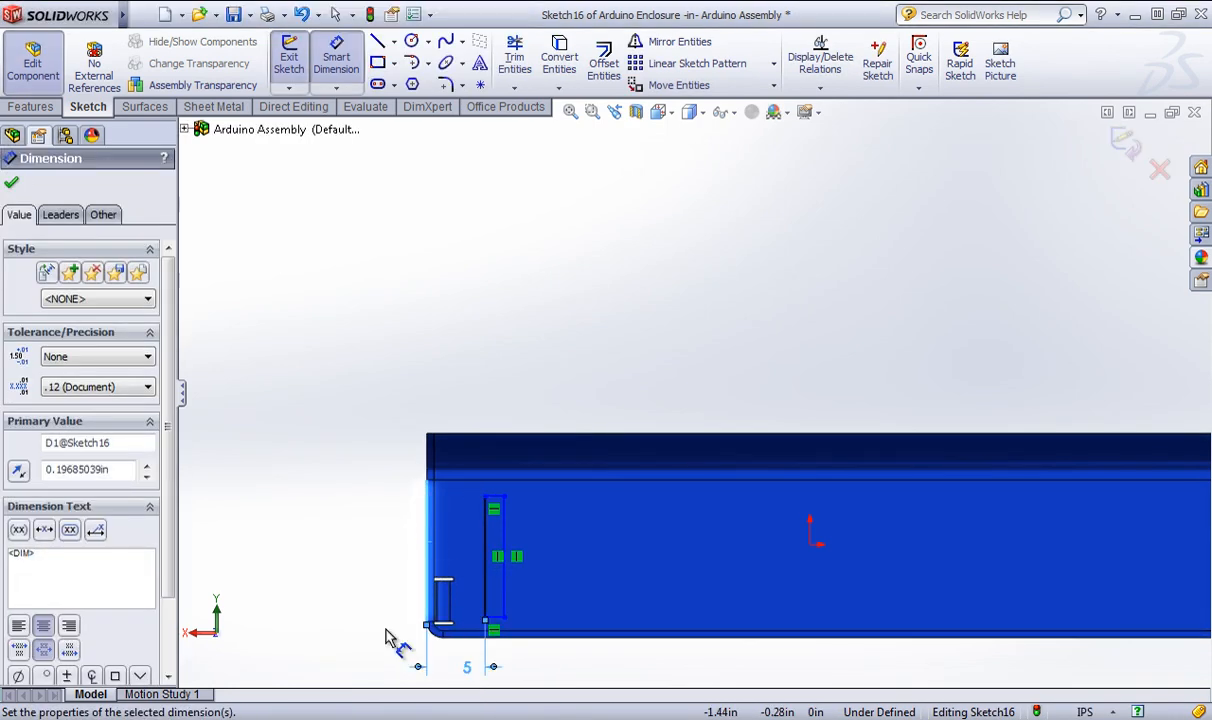
Dimension the rectangle's width as 2 mm.
{"action": "left_click", "coordinate": [495, 500]}
{"action": "left_click", "coordinate": [495, 392]}
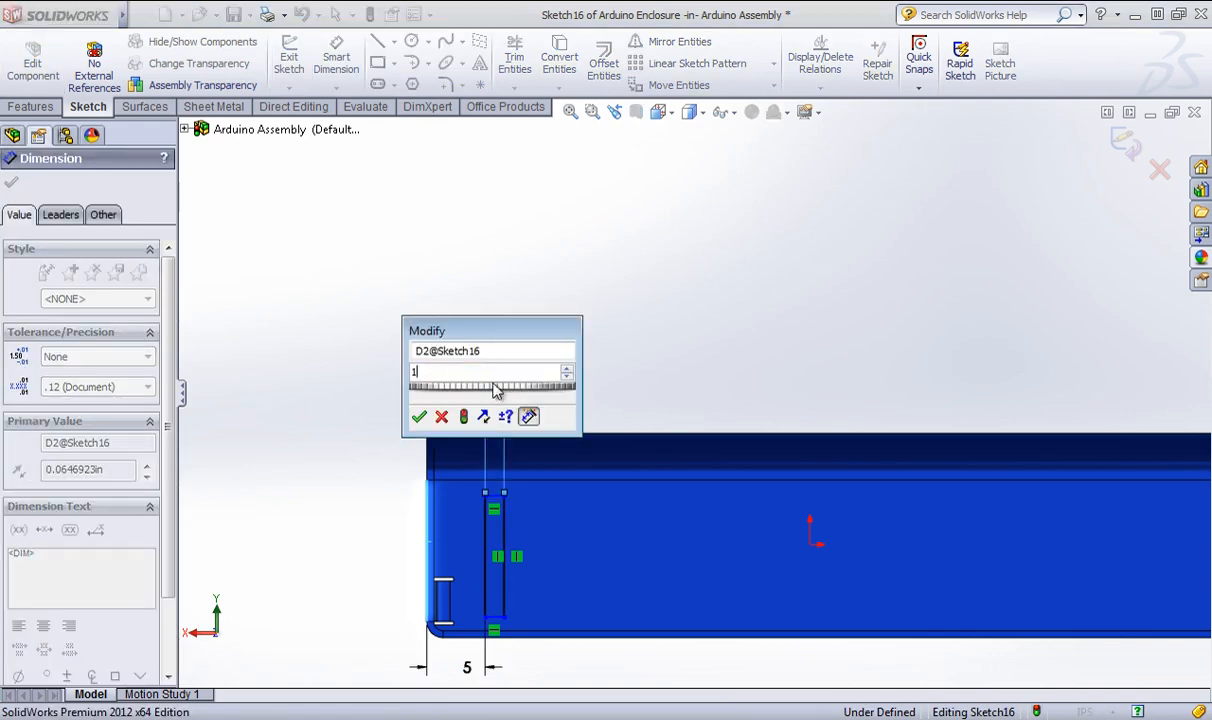
{"action": "type", "text": "2mm"}
{"action": "key", "text": "Return"}
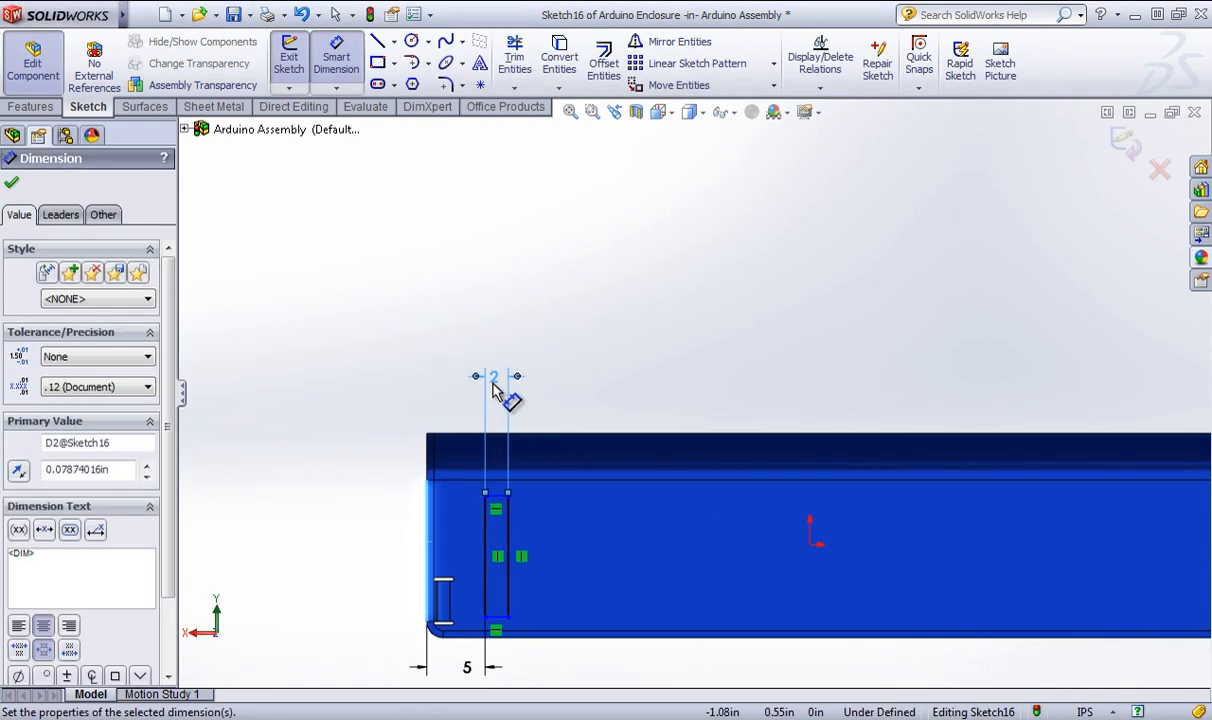
Dimension the rectangle's lower line 1.50 mm above the side face's lower bend line.
{"action": "scroll", "coordinate": [512, 617], "scroll_direction": "down", "scroll_amount": 2}
{"action": "left_click", "coordinate": [496, 612]}
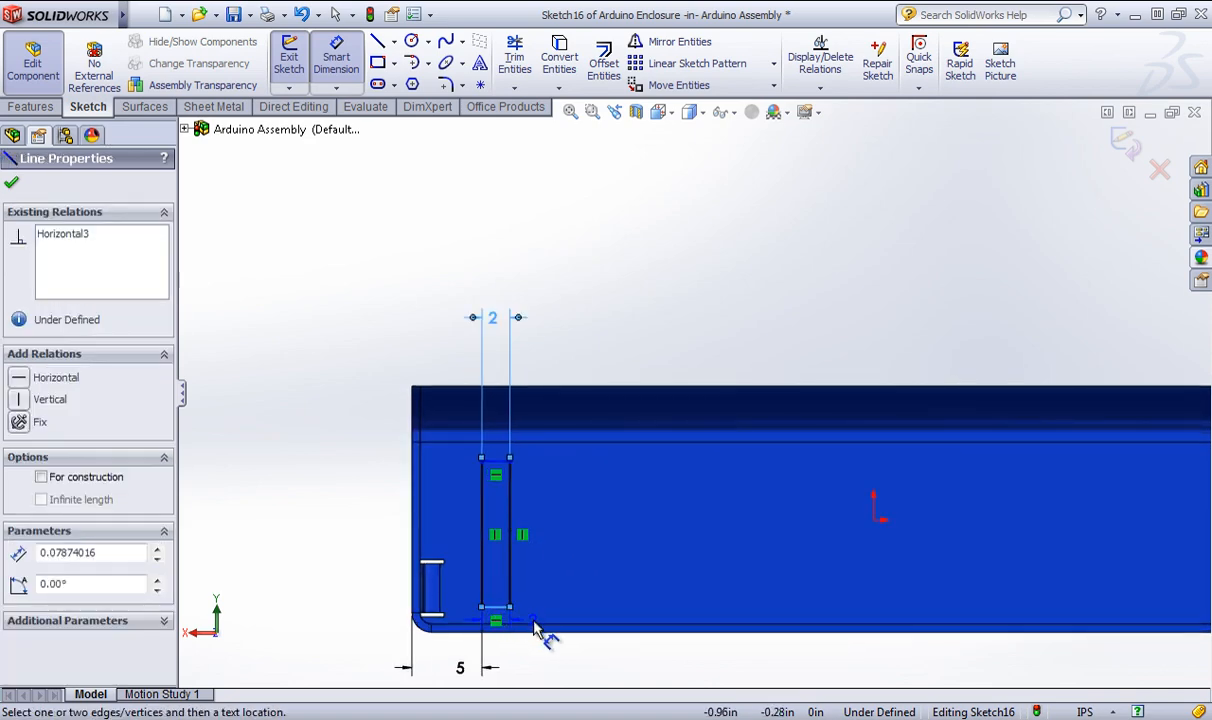
{"action": "left_click", "coordinate": [538, 630]}
{"action": "left_click", "coordinate": [363, 638]}
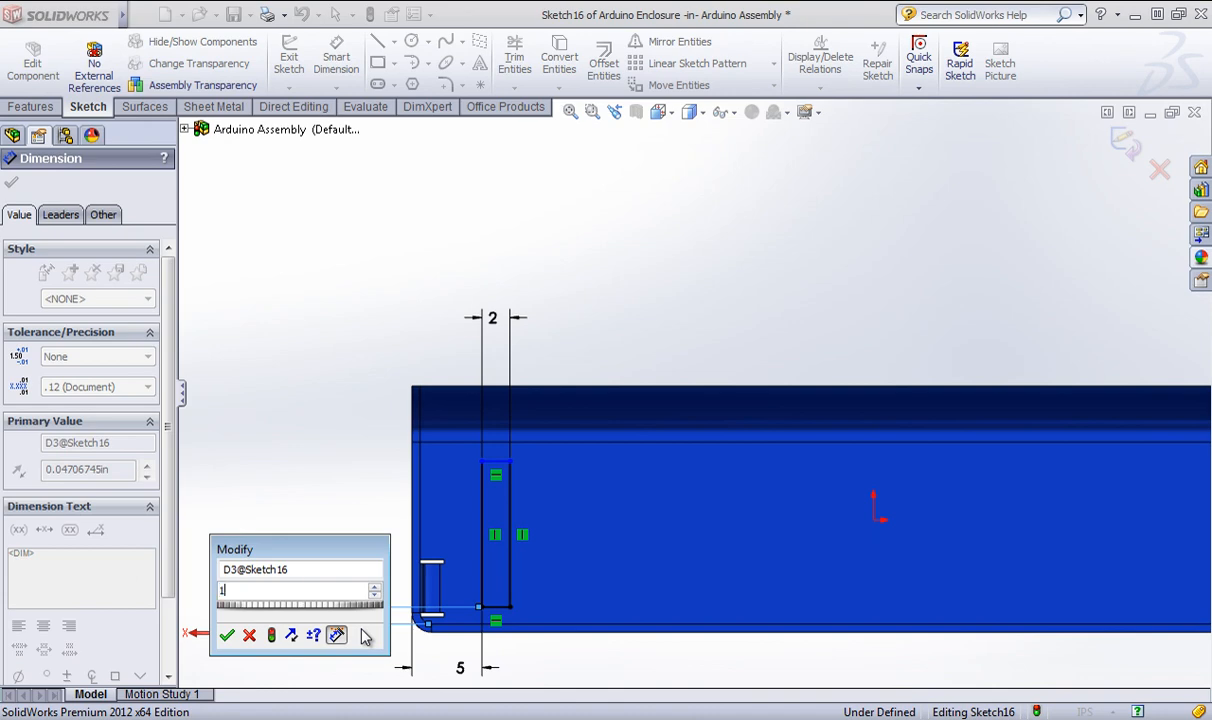
{"action": "key", "text": "Return"}
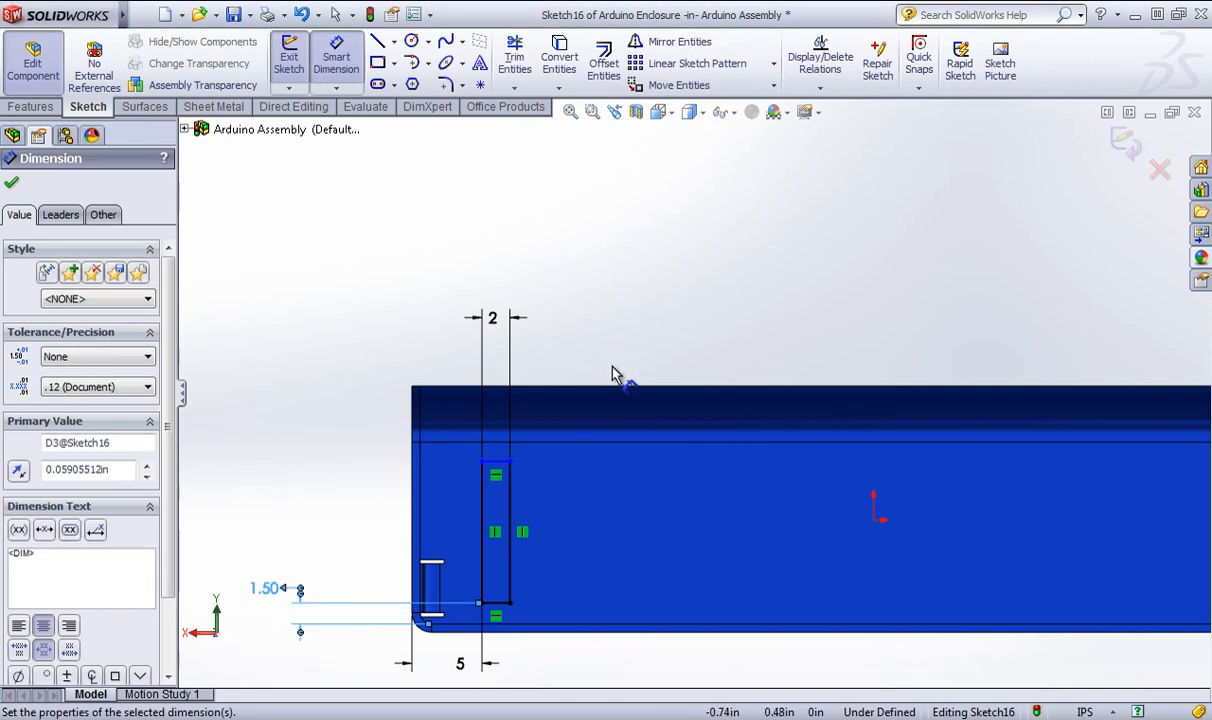
Dimension the rectangle's upper line 1 mm below the side face's upper bend line.
{"action": "left_click", "coordinate": [500, 463]}
{"action": "left_click", "coordinate": [500, 444]}
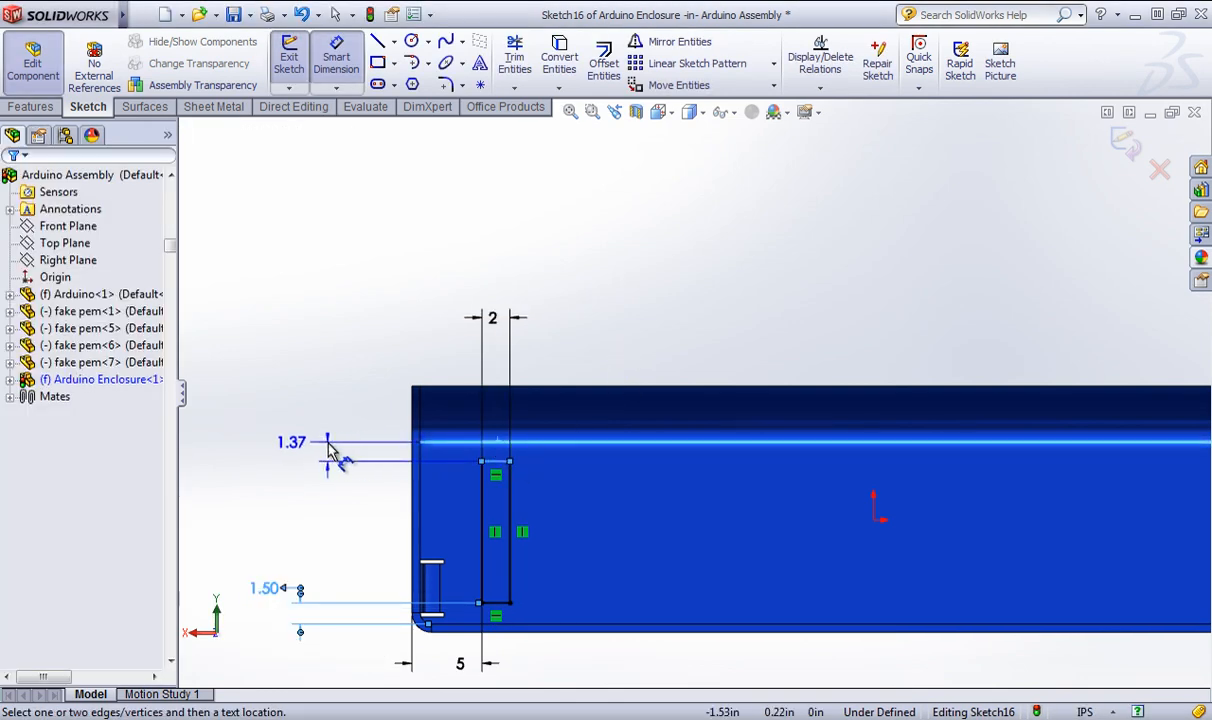
{"action": "left_click", "coordinate": [346, 463]}
{"action": "type", "text": "1"}
{"action": "key", "text": "Return"}
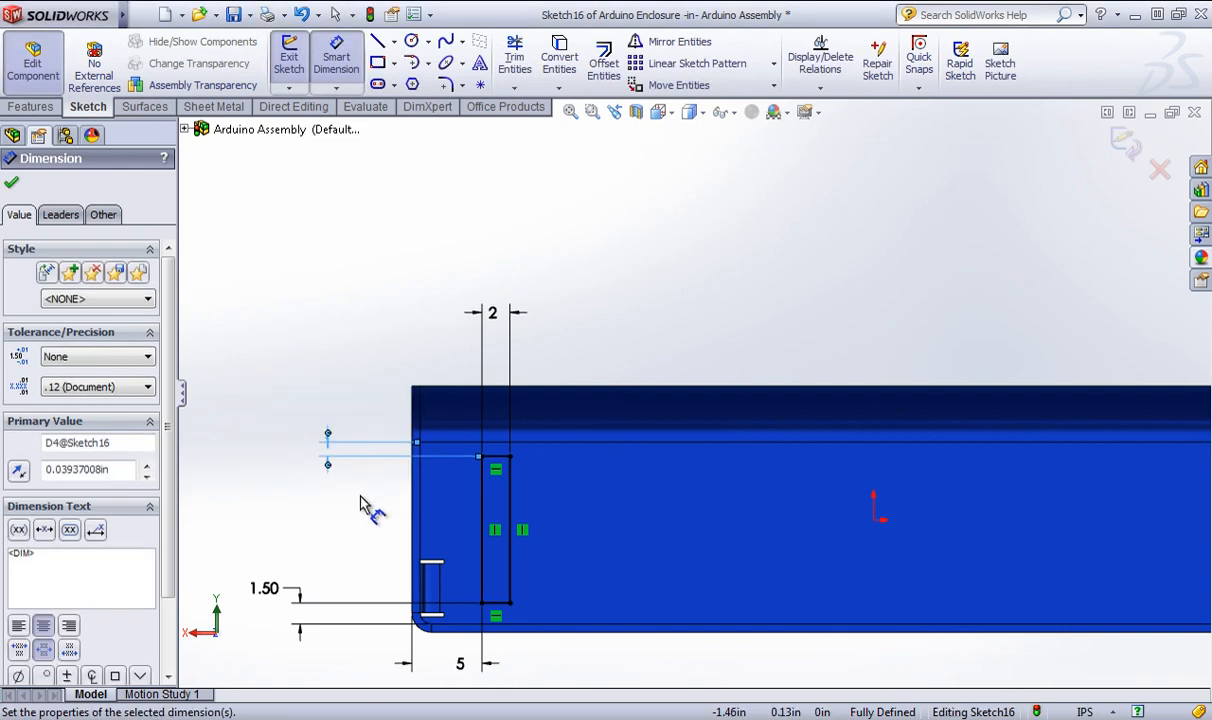
Set the gap between the rectangle's lower line and the lower bend line to 1 mm.
{"action": "double_click", "coordinate": [264, 590]}
{"action": "type", "text": "1"}
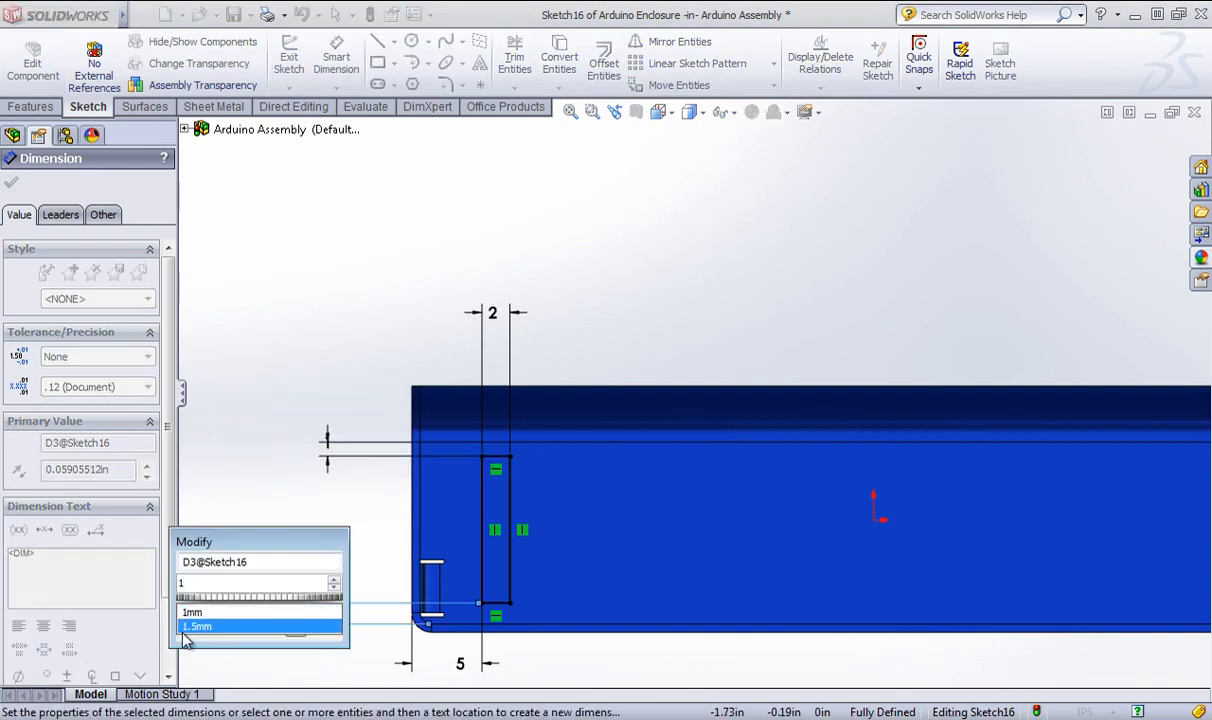
{"action": "key", "text": "Return"}
{"action": "key", "text": "Return"}
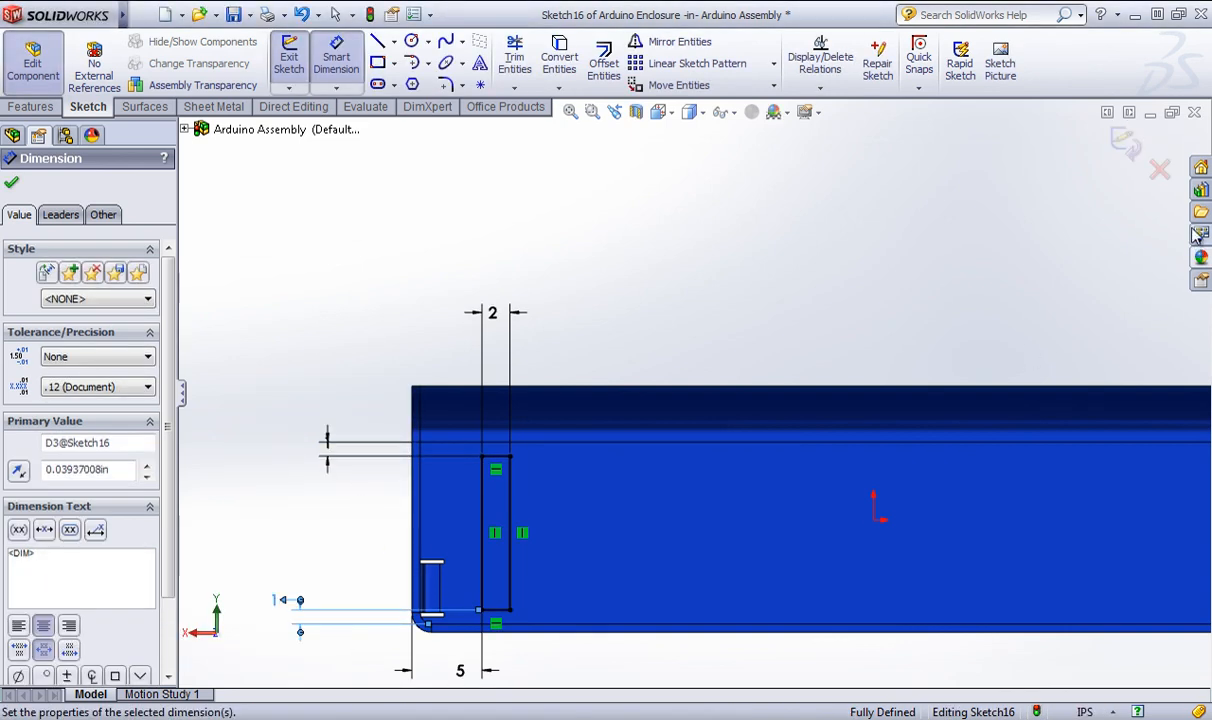
Finish the sketch and cut the rectangle through the side face with Extruded Cut, depth linked to the sheet thickness.
{"action": "left_click", "coordinate": [1124, 147]}
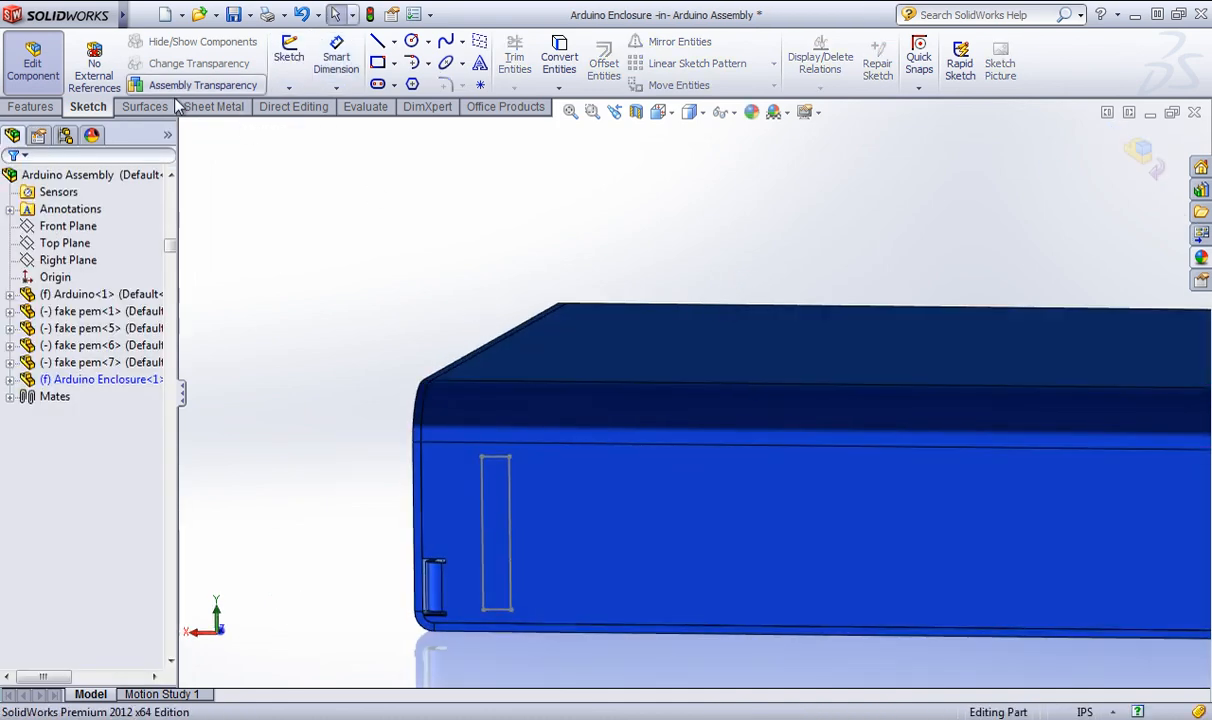
{"action": "left_click", "coordinate": [32, 108]}
{"action": "left_click", "coordinate": [535, 65]}
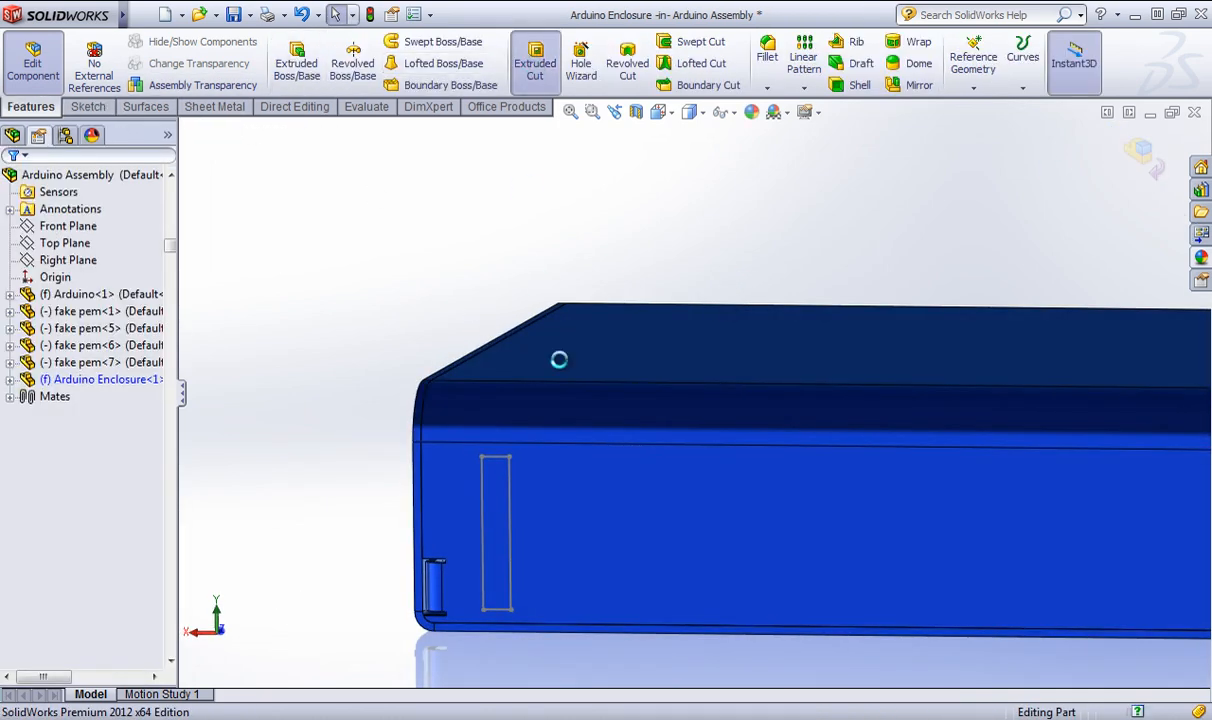
{"action": "left_click", "coordinate": [512, 495]}
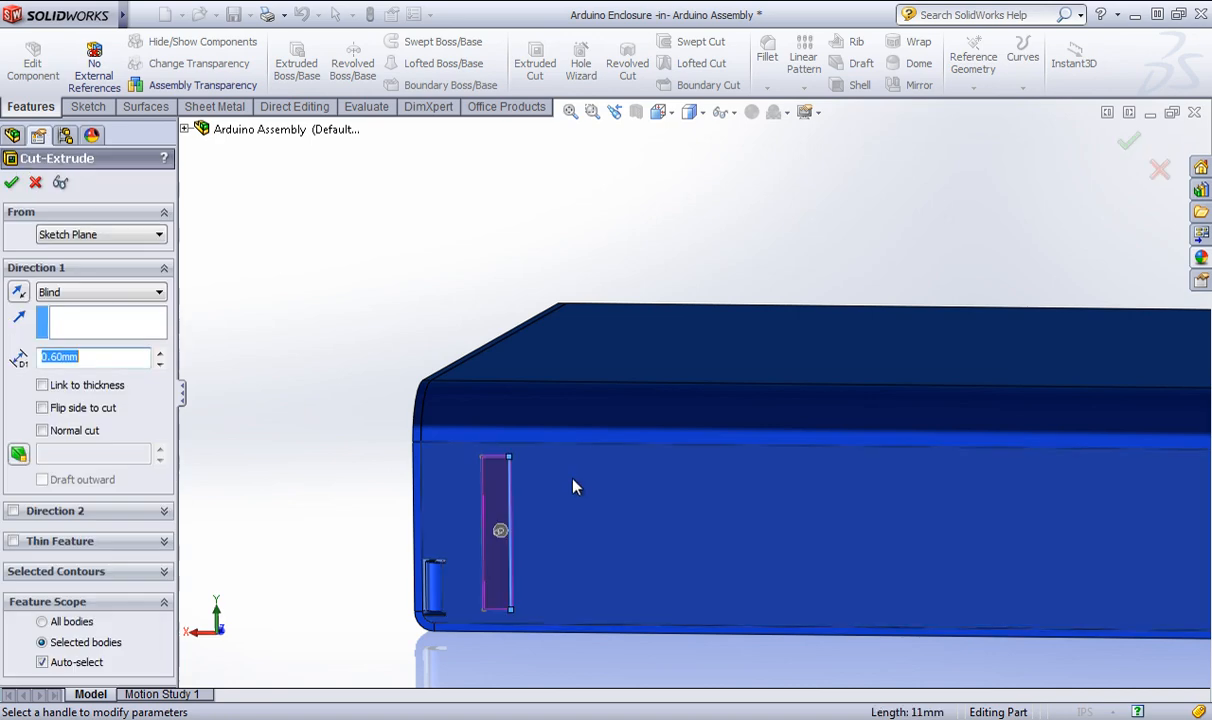
{"action": "left_click", "coordinate": [75, 392]}
{"action": "left_click", "coordinate": [11, 182]}
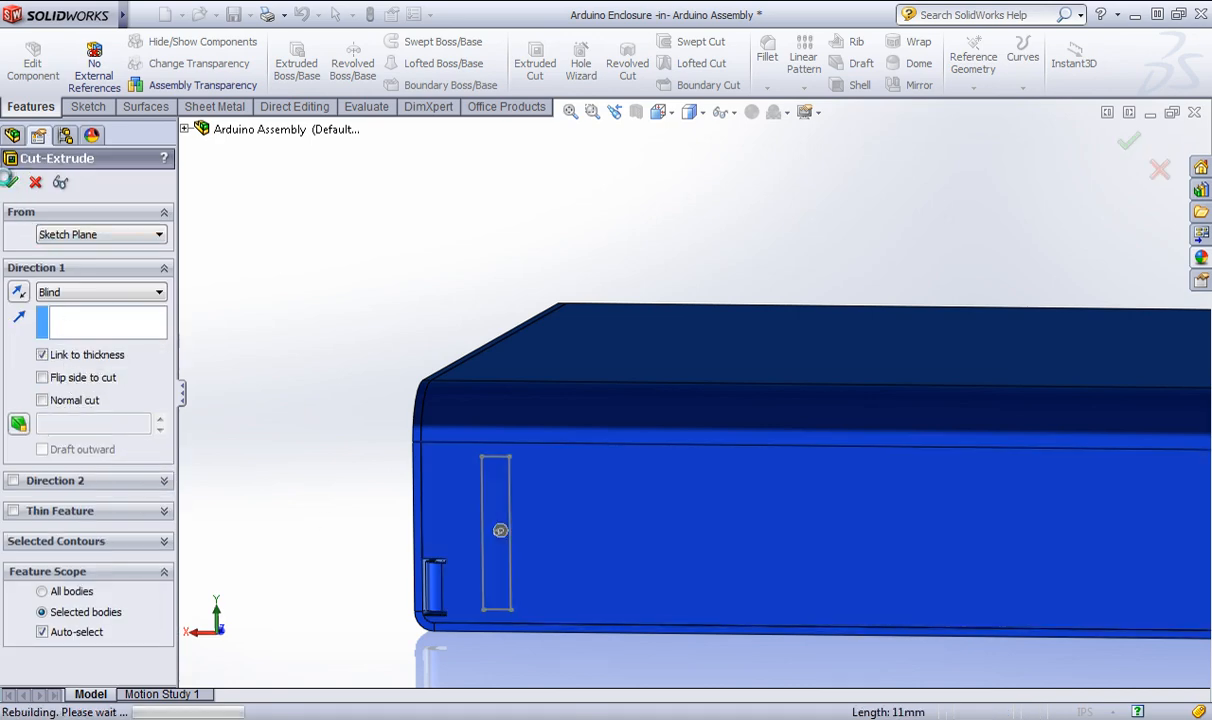
{"action": "scroll", "coordinate": [379, 375], "scroll_direction": "up", "scroll_amount": 2}
{"action": "mouse_move", "coordinate": [703, 338]}
{"action": "middle_mouse_down"}
{"action": "mouse_move", "coordinate": [738, 338]}
{"action": "mouse_move", "coordinate": [692, 343]}
{"action": "middle_mouse_up"}
{"action": "scroll", "coordinate": [883, 481], "scroll_direction": "up", "scroll_amount": 5}
{"action": "scroll", "coordinate": [883, 481], "scroll_direction": "down", "scroll_amount": 3}
{"action": "scroll", "coordinate": [383, 378], "scroll_direction": "down", "scroll_amount": 1}
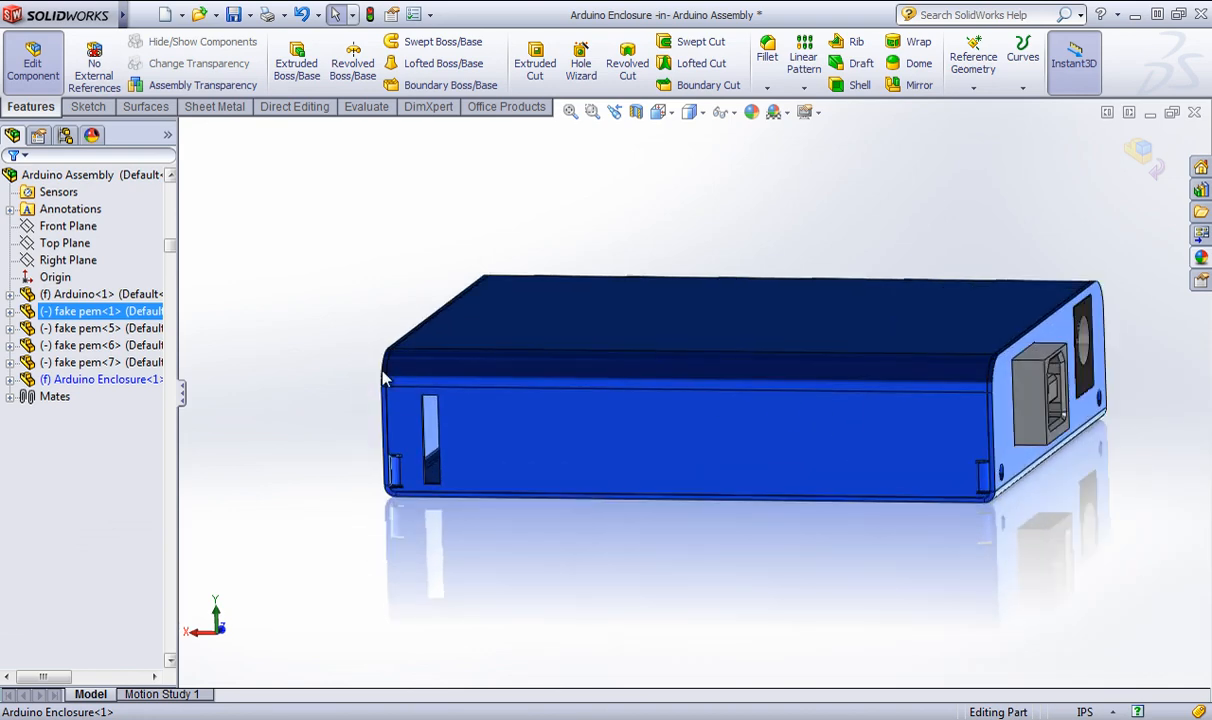
Start a linear pattern of the slot cut, using the side face's upper bend edge as the direction.
{"action": "left_click", "coordinate": [803, 88]}
{"action": "left_click", "coordinate": [839, 108]}
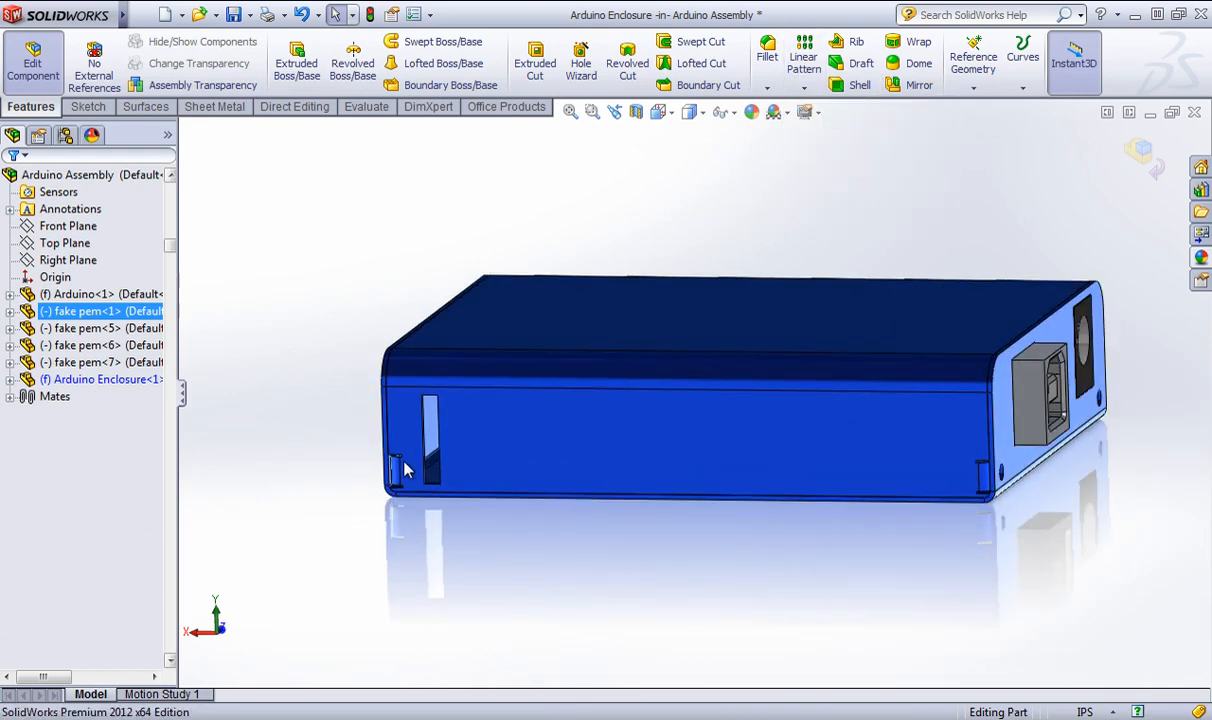
{"action": "scroll", "coordinate": [406, 466], "scroll_direction": "down", "scroll_amount": 4}
{"action": "middle_click_drag", "start_coordinate": [490, 483], "coordinate": [466, 485]}
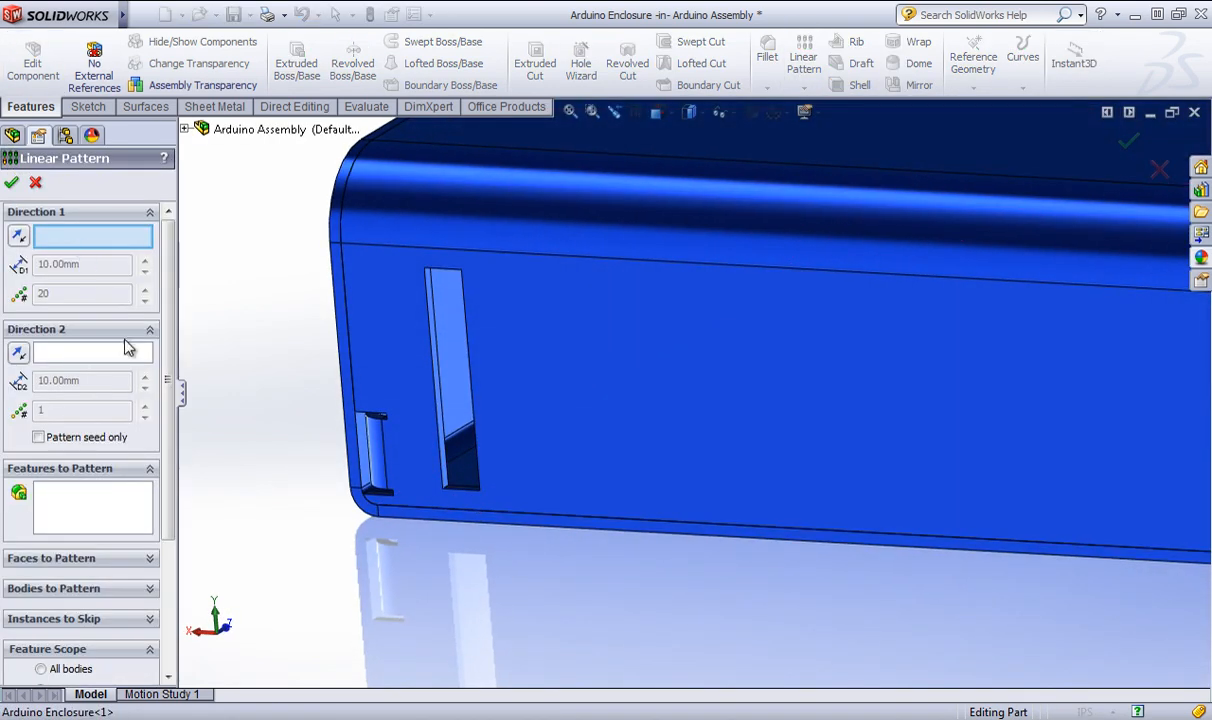
{"action": "scroll", "coordinate": [500, 460], "scroll_direction": "down", "scroll_amount": 2}
{"action": "left_click", "coordinate": [497, 455]}
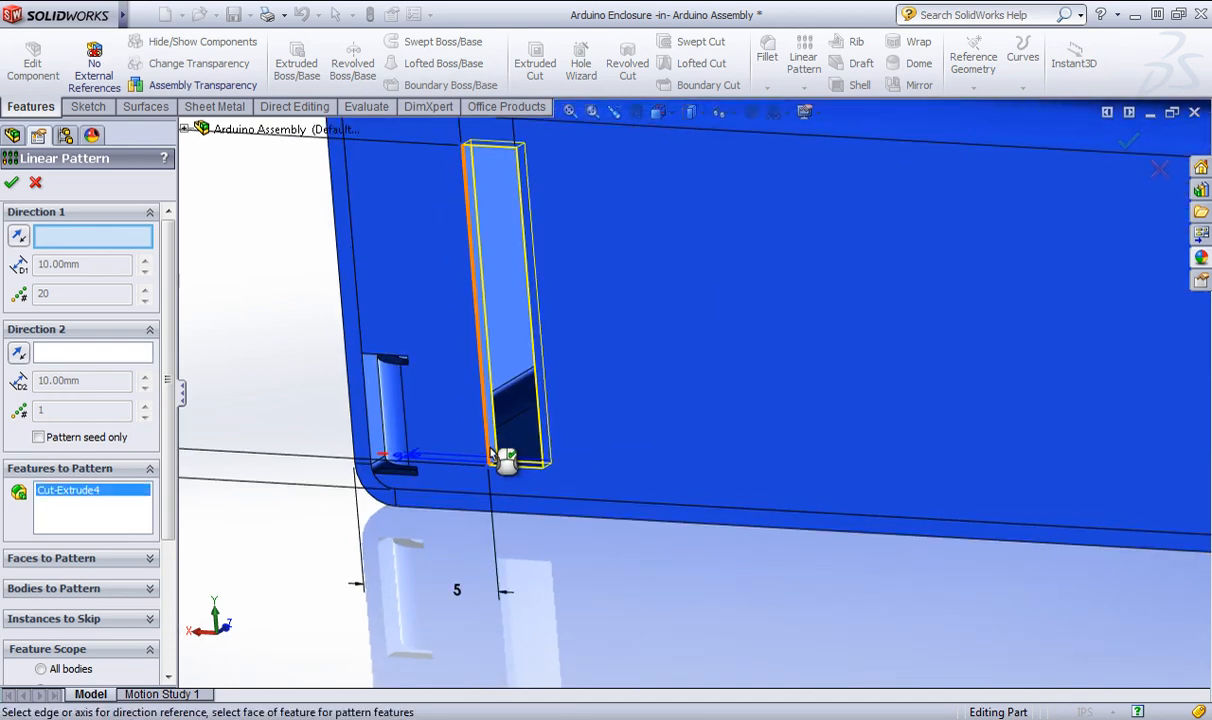
{"action": "scroll", "coordinate": [630, 330], "scroll_direction": "up", "scroll_amount": 5}
{"action": "left_click", "coordinate": [658, 240]}
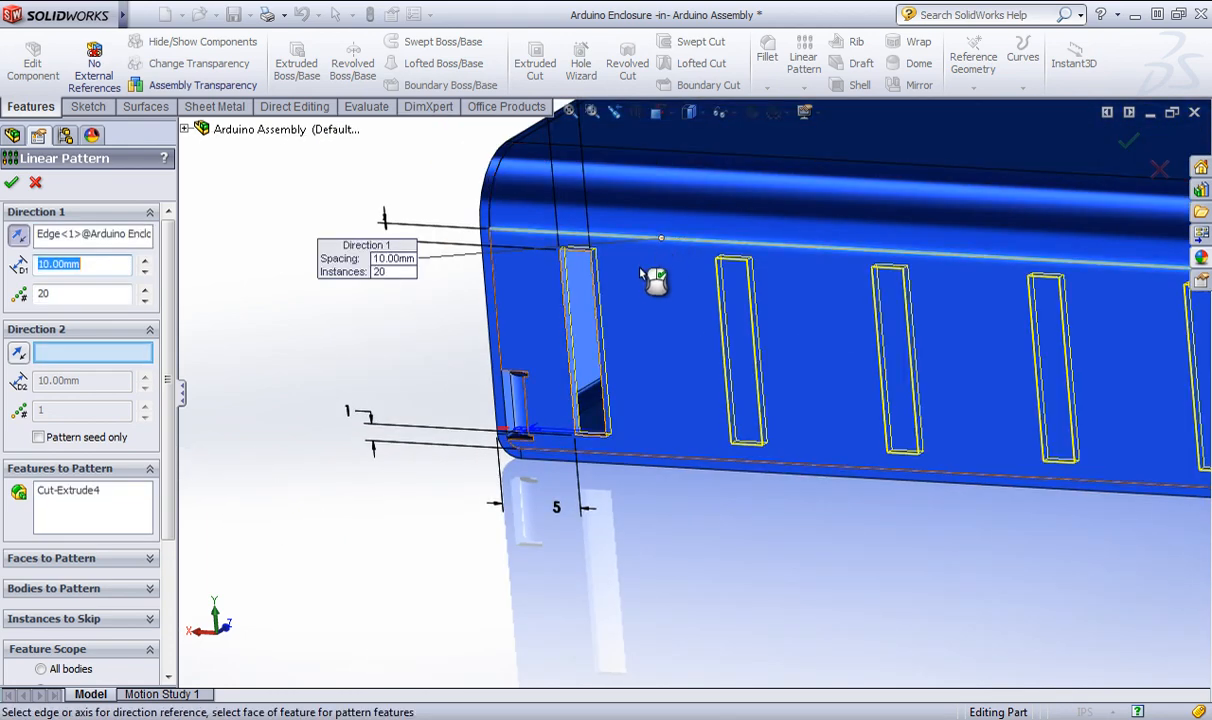
Set the slot pattern to 4 mm spacing with 17 instances and create it.
{"action": "scroll", "coordinate": [660, 283], "scroll_direction": "up", "scroll_amount": 5}
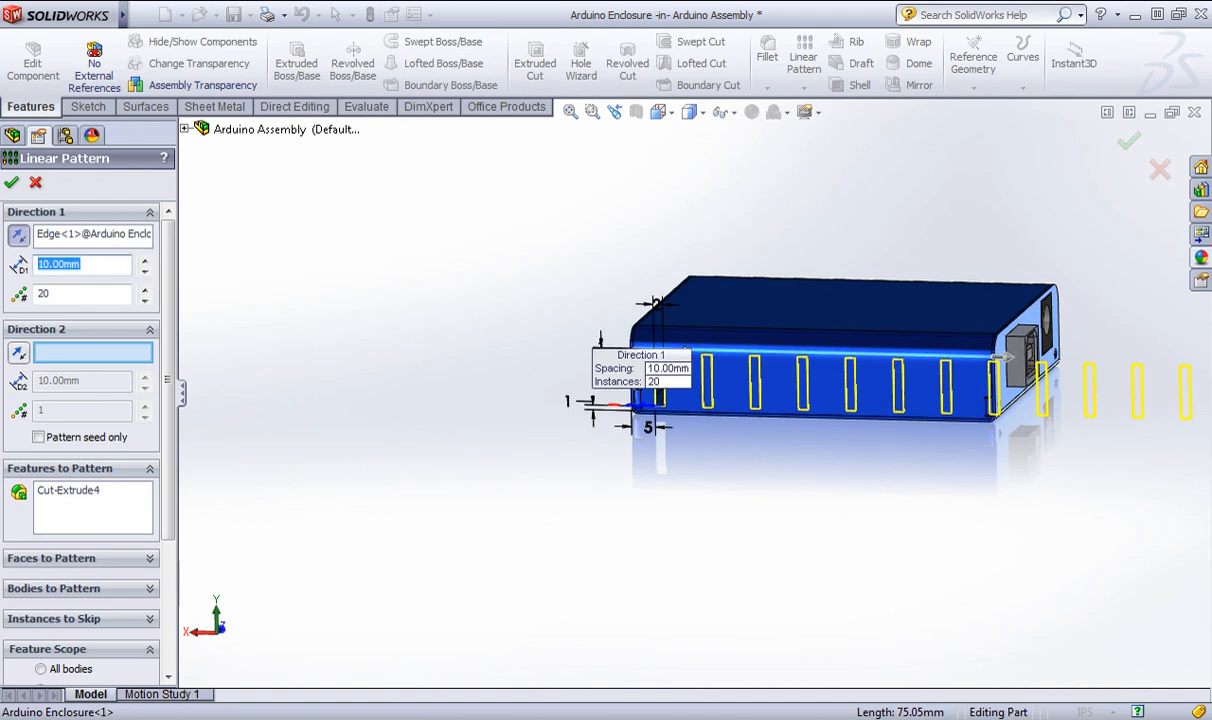
{"action": "key", "text": "Return"}
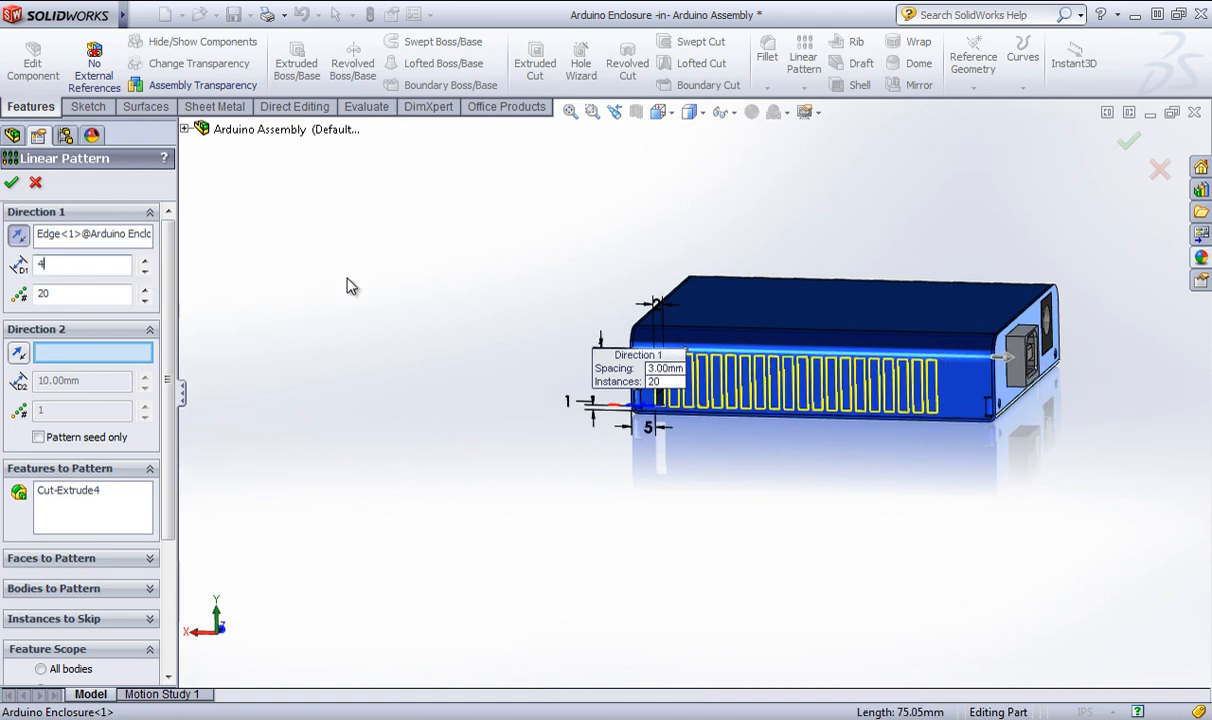
{"action": "key", "text": "Return"}
{"action": "middle_click_drag", "start_coordinate": [358, 278], "coordinate": [412, 285]}
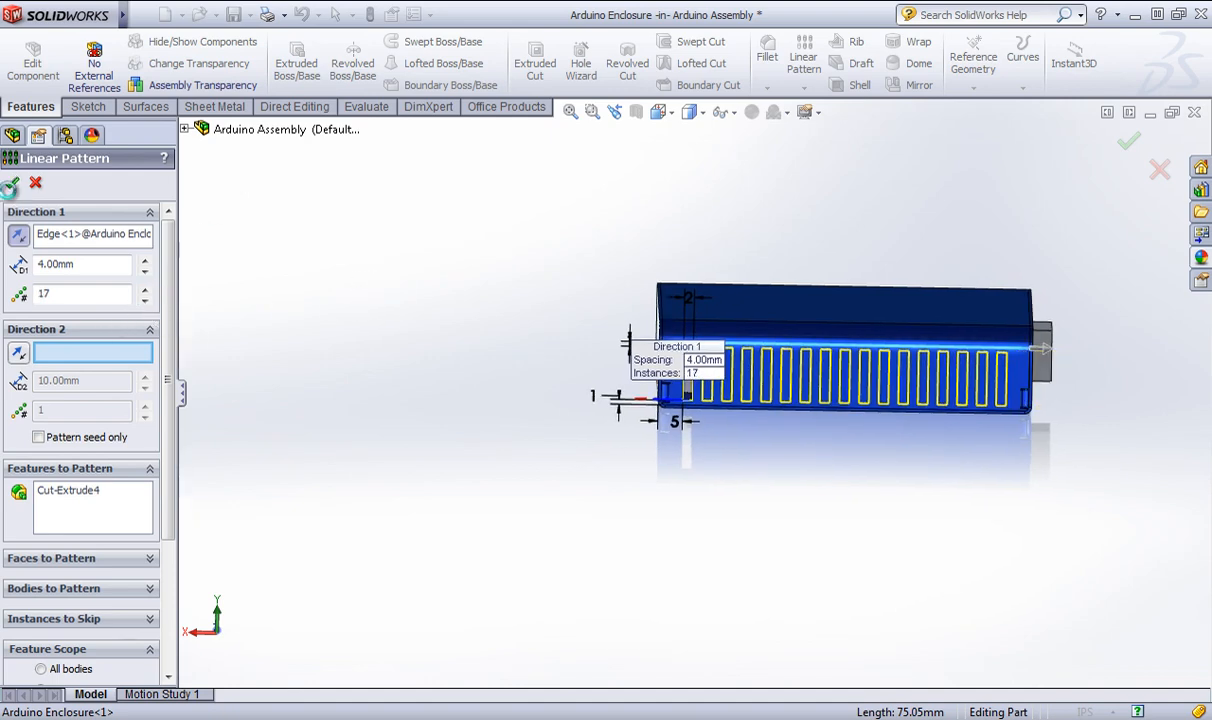
{"action": "left_click", "coordinate": [11, 185]}
Mirror the linear slot pattern about the enclosure part's Front Plane onto the opposite side face.
{"action": "middle_click_drag", "start_coordinate": [966, 227], "coordinate": [890, 336]}
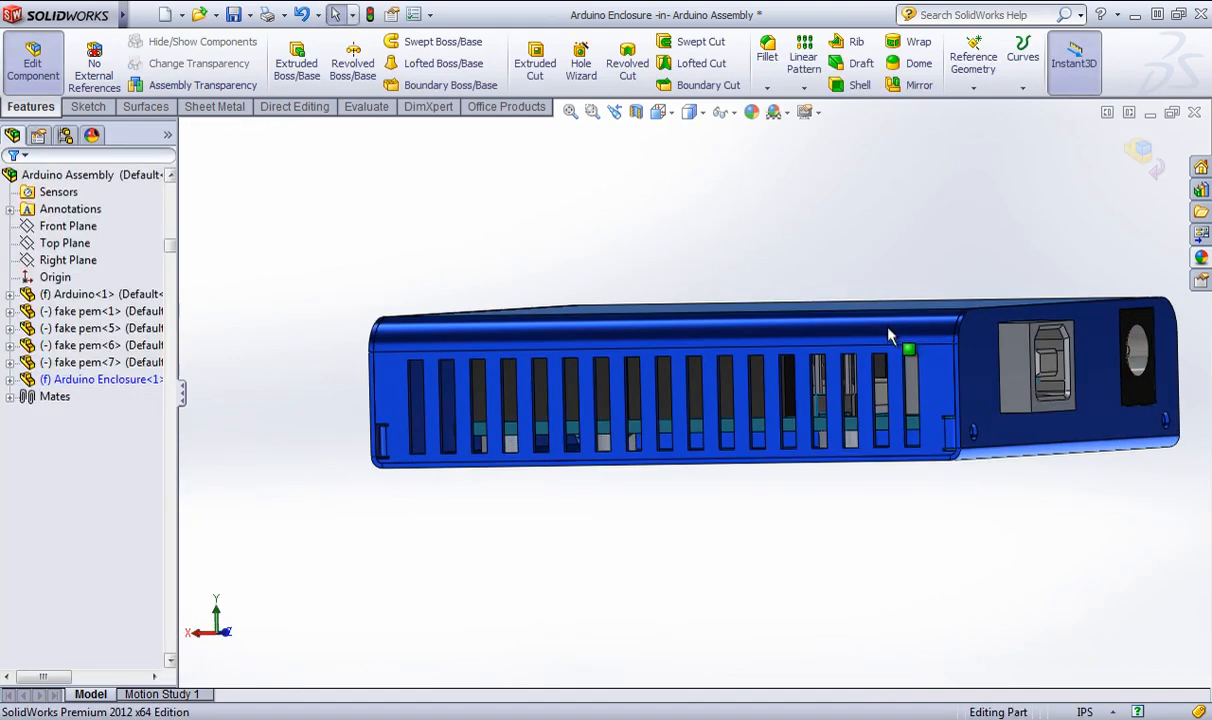
{"action": "scroll", "coordinate": [821, 421], "scroll_direction": "down", "scroll_amount": 4}
{"action": "mouse_move", "coordinate": [709, 433]}
{"action": "middle_mouse_down"}
{"action": "mouse_move", "coordinate": [725, 438]}
{"action": "mouse_move", "coordinate": [703, 438]}
{"action": "middle_mouse_up"}
{"action": "scroll", "coordinate": [688, 391], "scroll_direction": "up", "scroll_amount": 5}
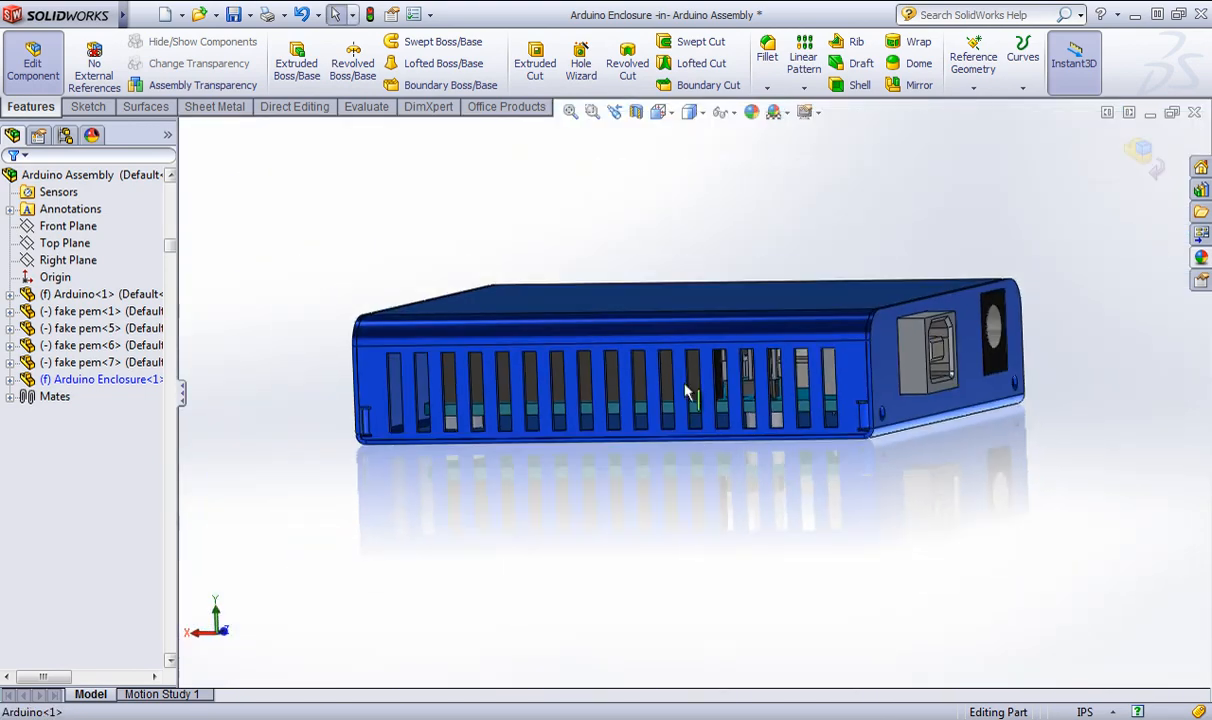
{"action": "middle_click_drag", "start_coordinate": [688, 391], "coordinate": [631, 415]}
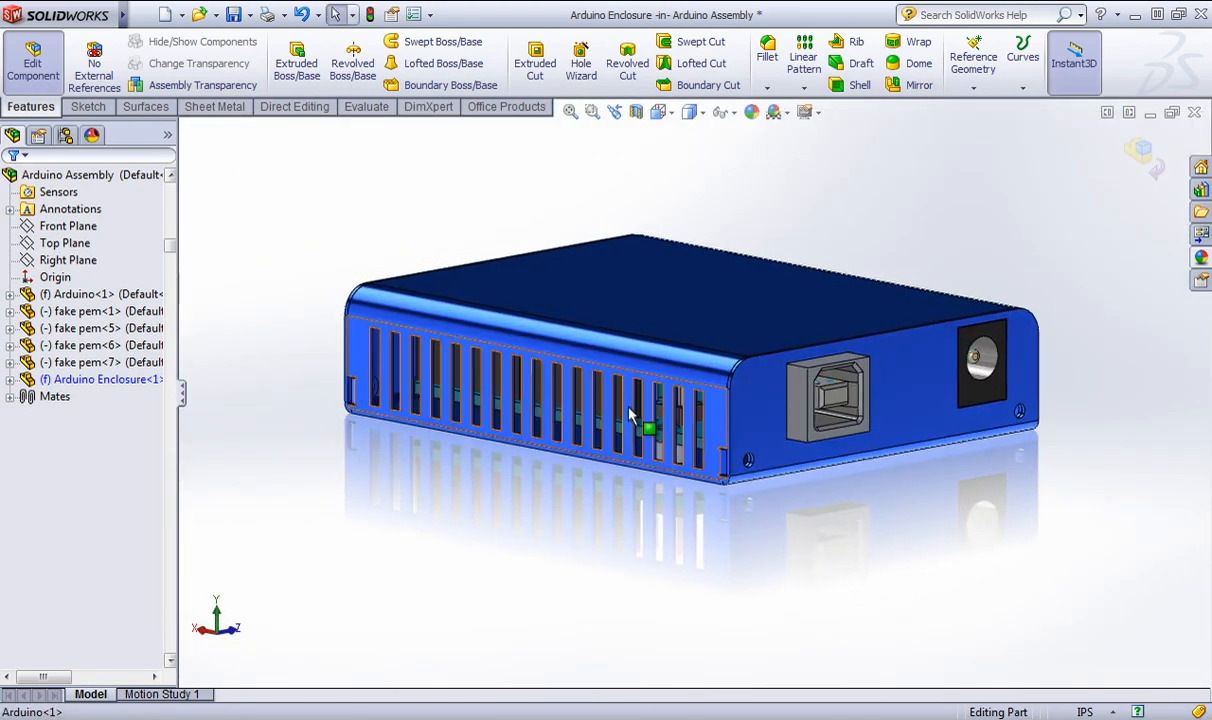
{"action": "scroll", "coordinate": [435, 425], "scroll_direction": "down", "scroll_amount": 2}
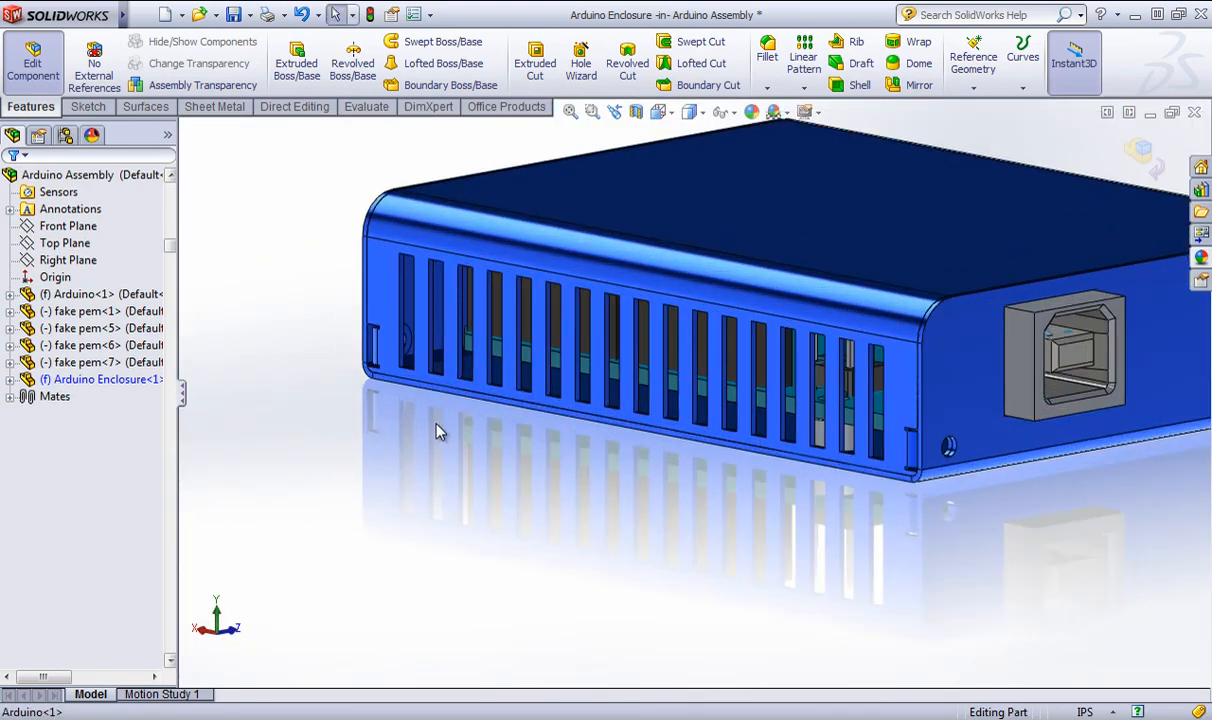
{"action": "left_click", "coordinate": [918, 85]}
{"action": "scroll", "coordinate": [408, 335], "scroll_direction": "down", "scroll_amount": 3}
{"action": "scroll", "coordinate": [408, 335], "scroll_direction": "down", "scroll_amount": 2}
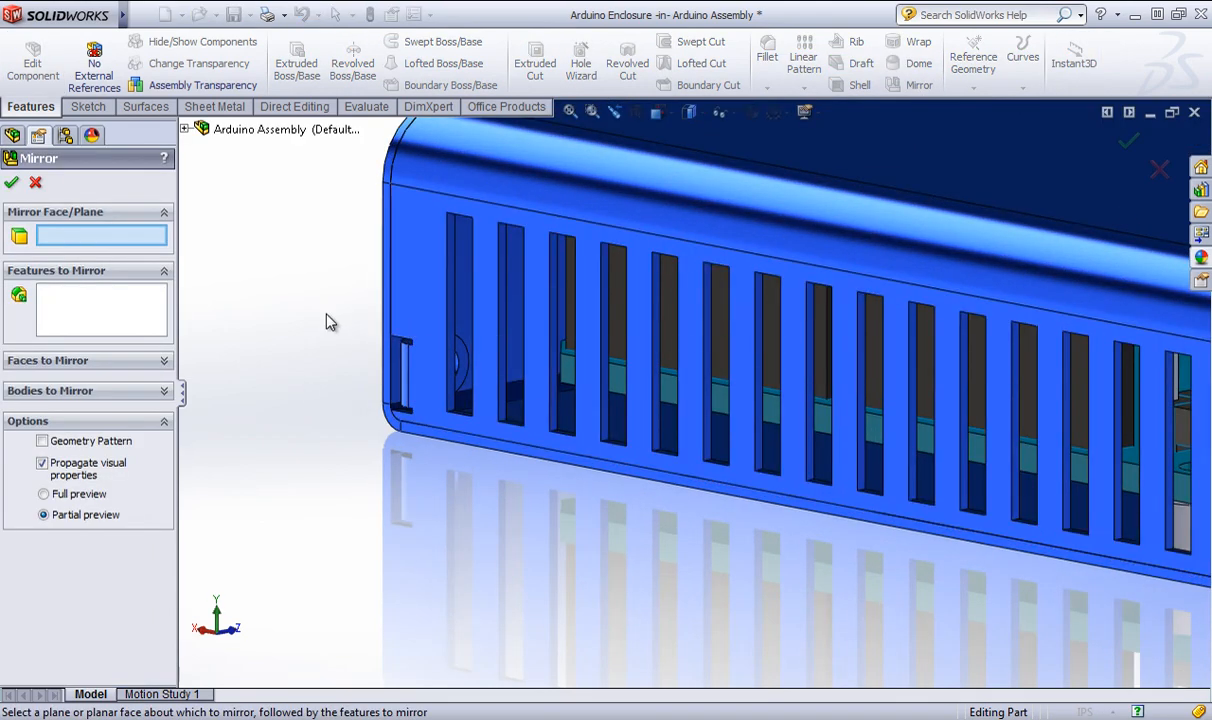
{"action": "left_click", "coordinate": [203, 128]}
{"action": "scroll", "coordinate": [343, 374], "scroll_direction": "up", "scroll_amount": 3}
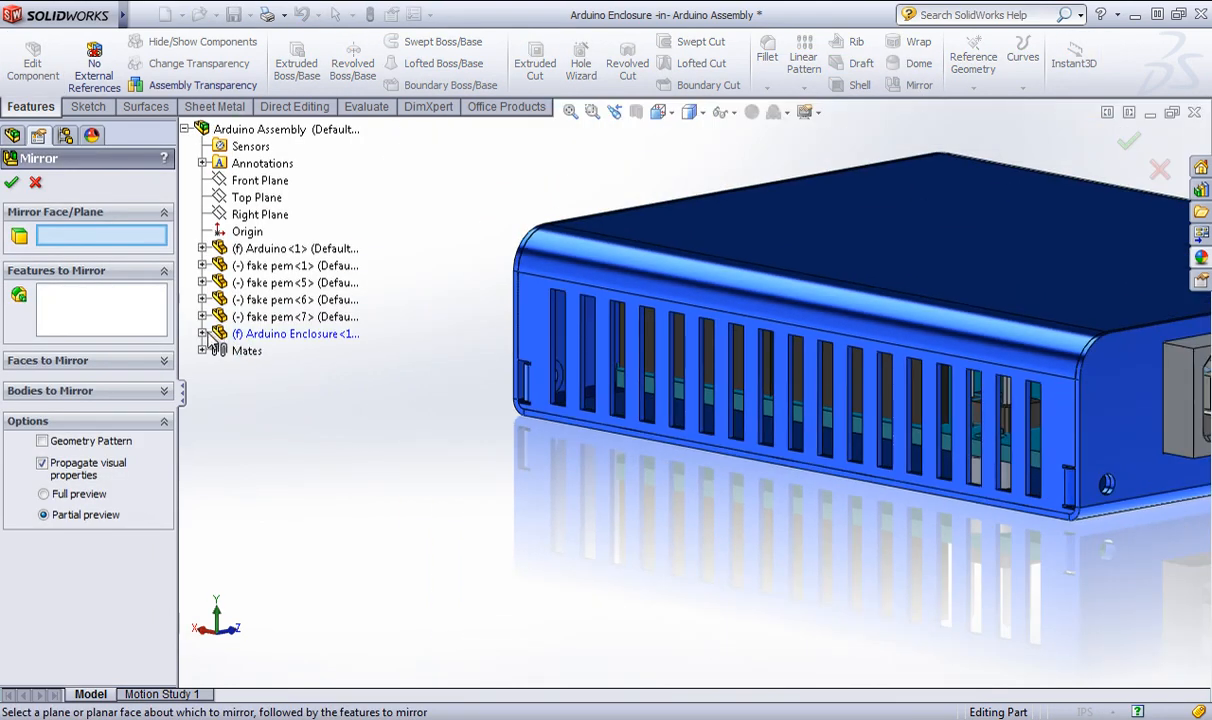
{"action": "left_click", "coordinate": [203, 333]}
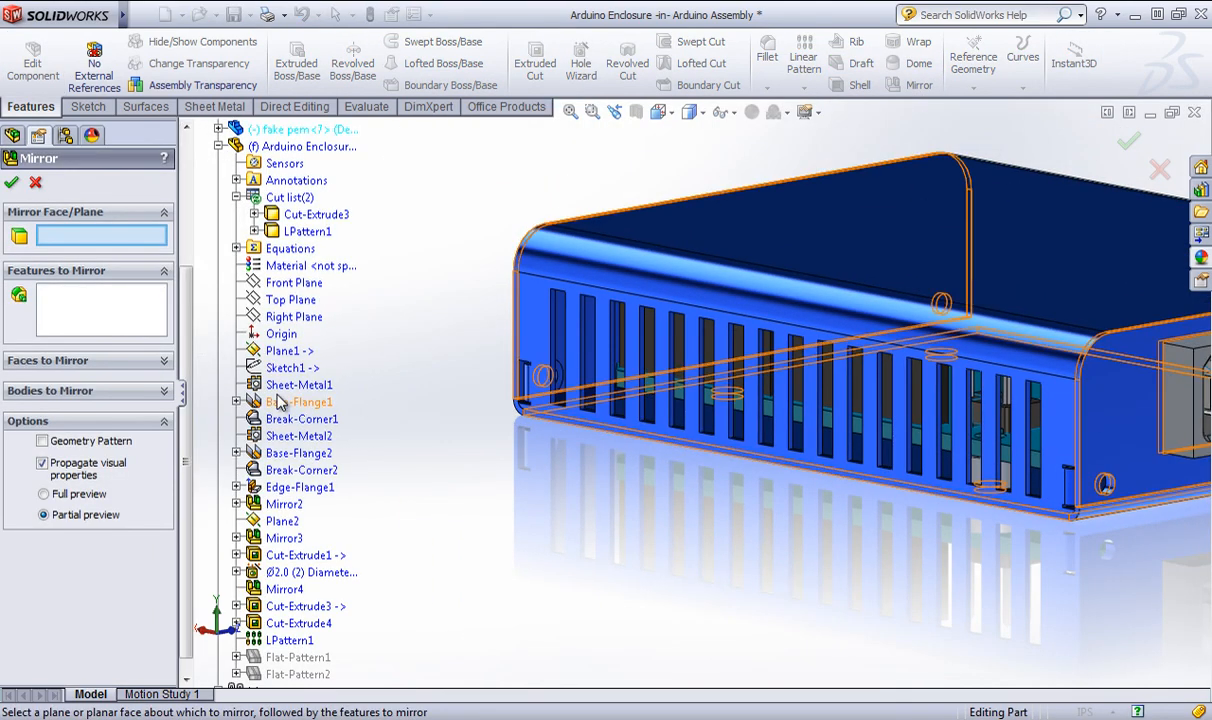
{"action": "left_click", "coordinate": [290, 288]}
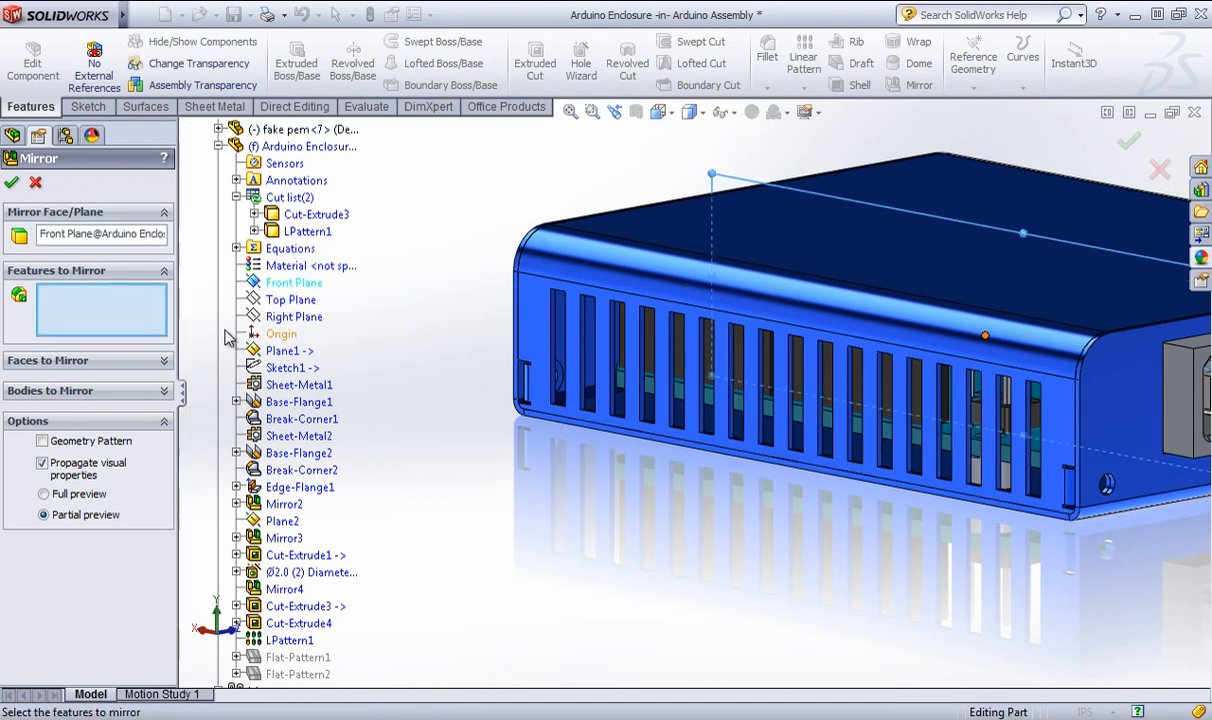
{"action": "left_click", "coordinate": [282, 640]}
{"action": "key", "text": "Return"}
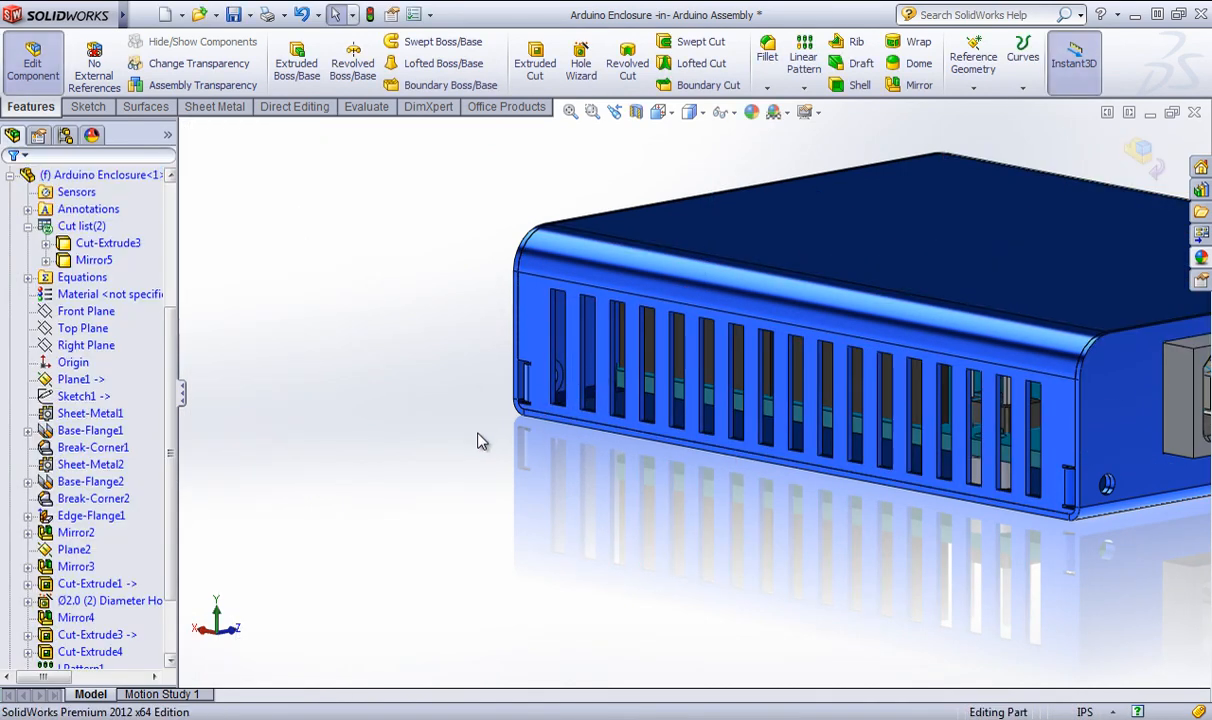
Try to widen the slot pattern's spacing directly on the model with the Instant3D handle of the second slot.
{"action": "middle_click_drag", "start_coordinate": [481, 441], "coordinate": [790, 378]}
{"action": "scroll", "coordinate": [460, 500], "scroll_direction": "down", "scroll_amount": 4}
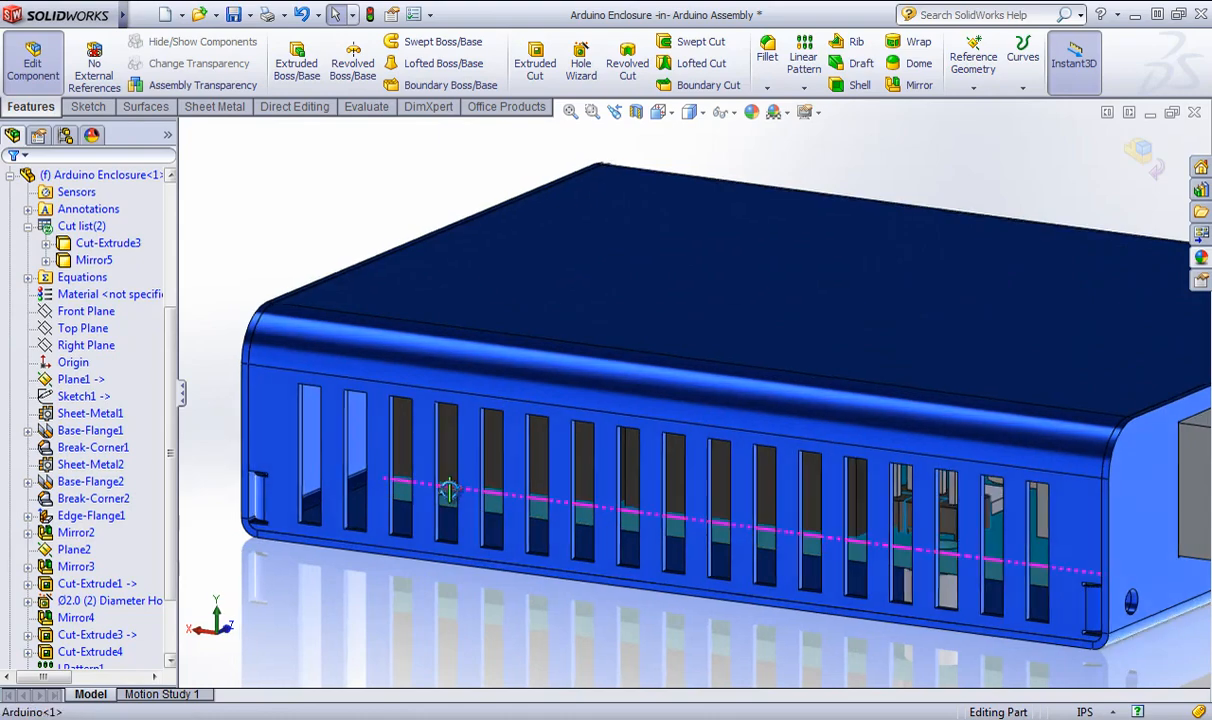
{"action": "middle_click_drag", "start_coordinate": [449, 490], "coordinate": [394, 487]}
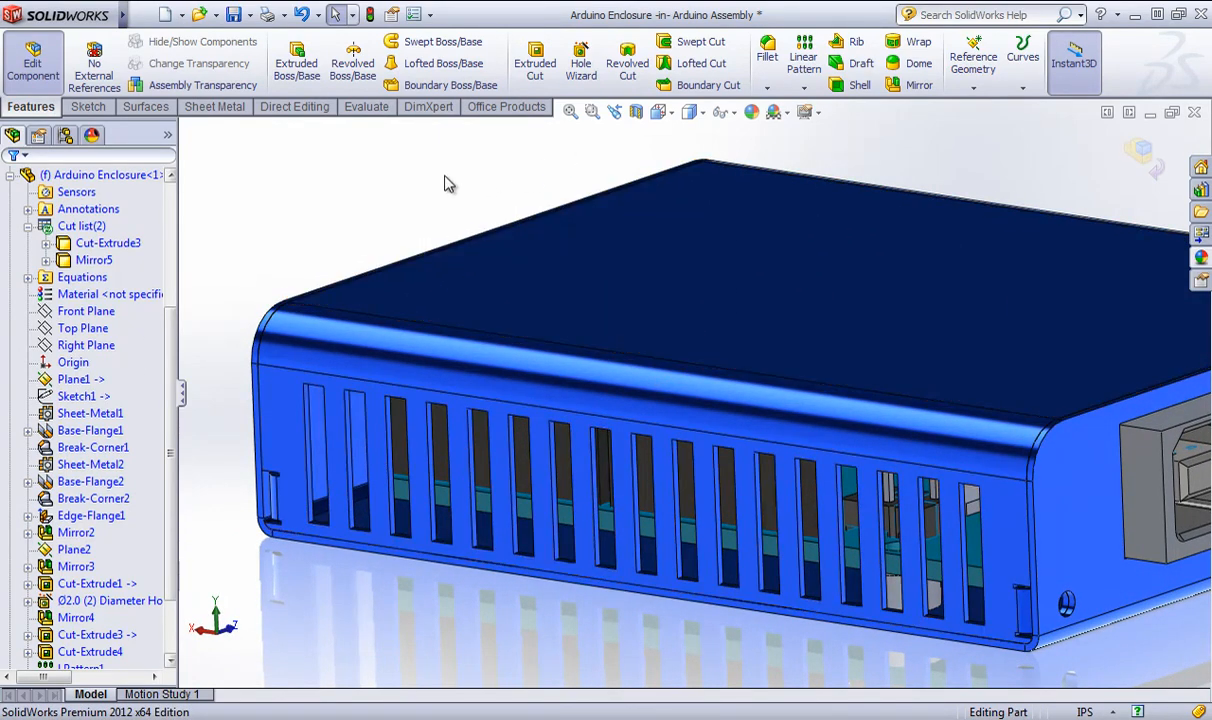
{"action": "scroll", "coordinate": [446, 187], "scroll_direction": "up", "scroll_amount": 4}
{"action": "scroll", "coordinate": [527, 490], "scroll_direction": "down", "scroll_amount": 6}
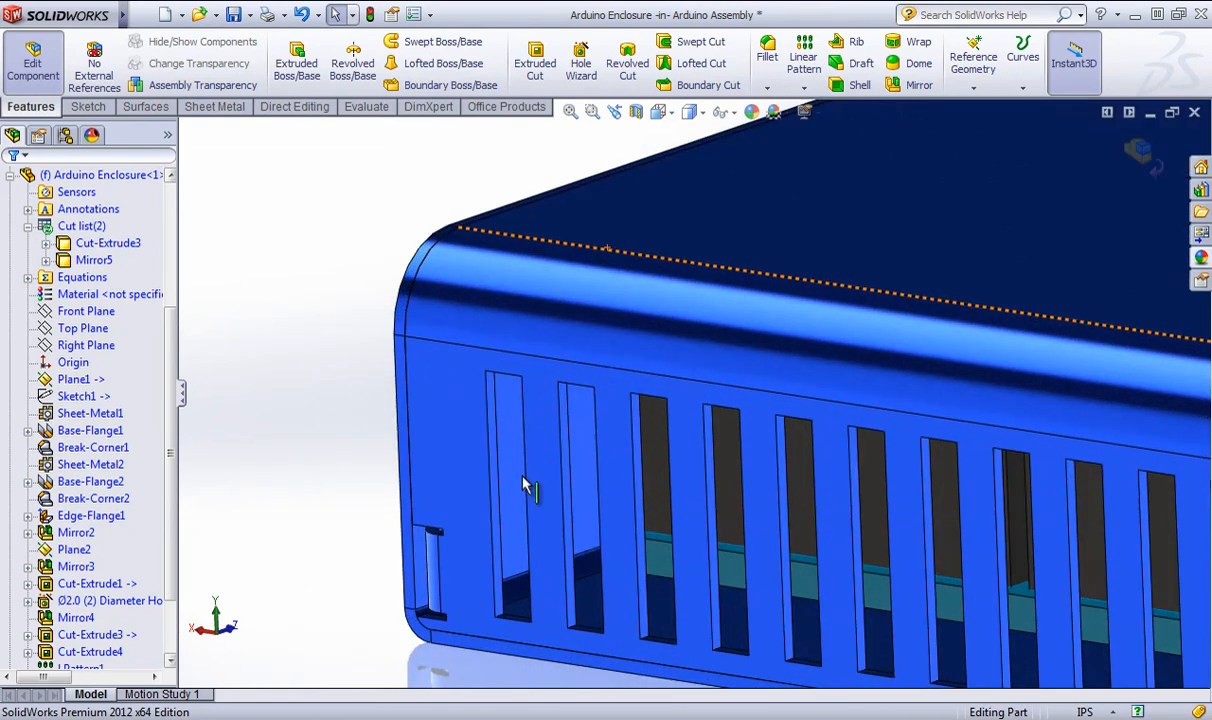
{"action": "left_click", "coordinate": [500, 468]}
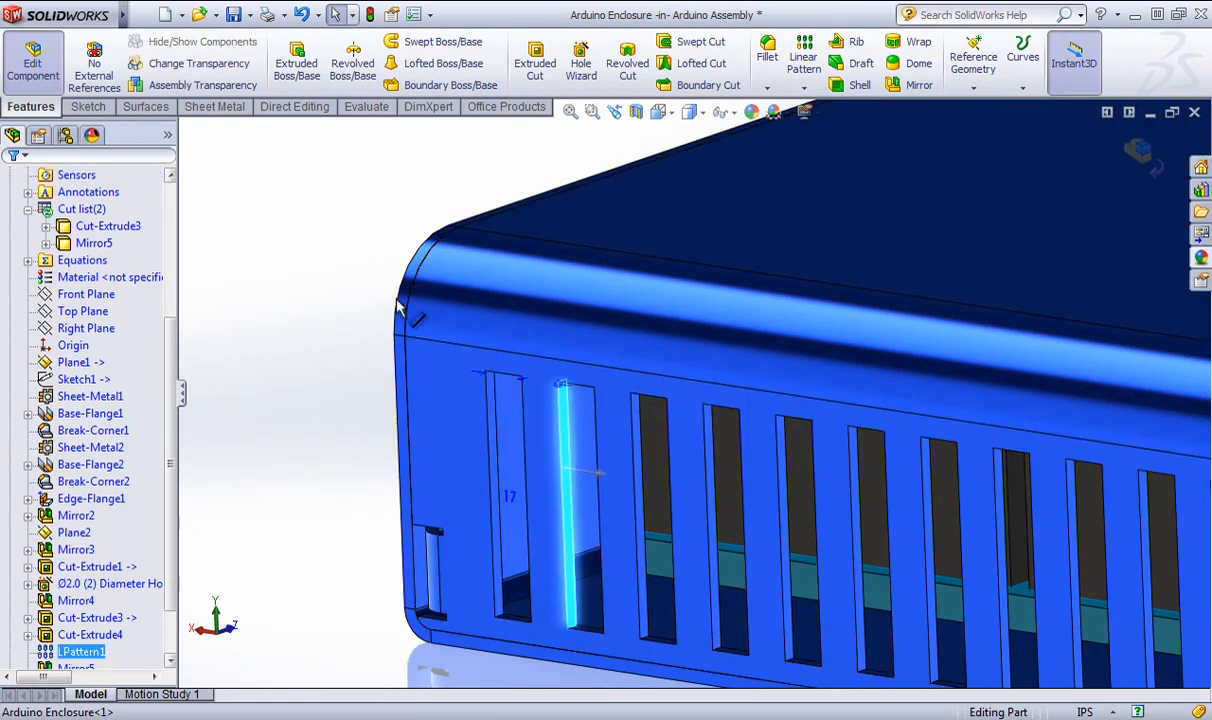
{"action": "left_click", "coordinate": [356, 290]}
{"action": "scroll", "coordinate": [460, 252], "scroll_direction": "up", "scroll_amount": 1}
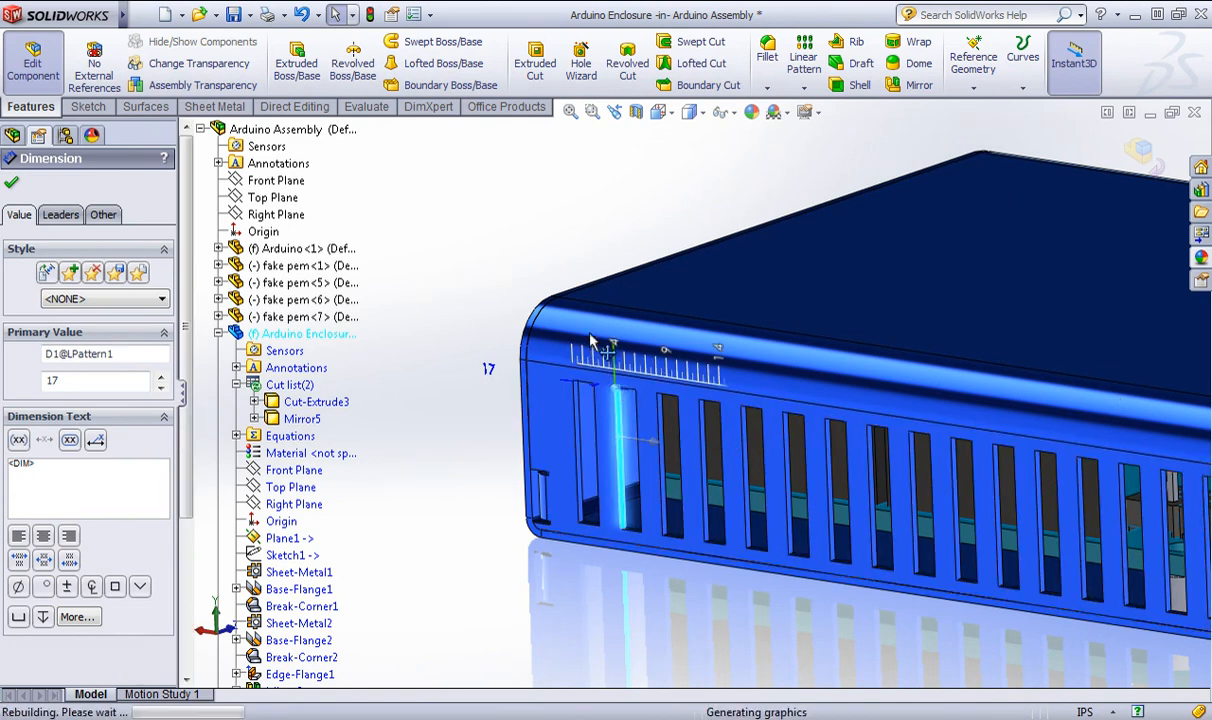
{"action": "left_click_drag", "start_coordinate": [590, 334], "coordinate": [629, 396]}
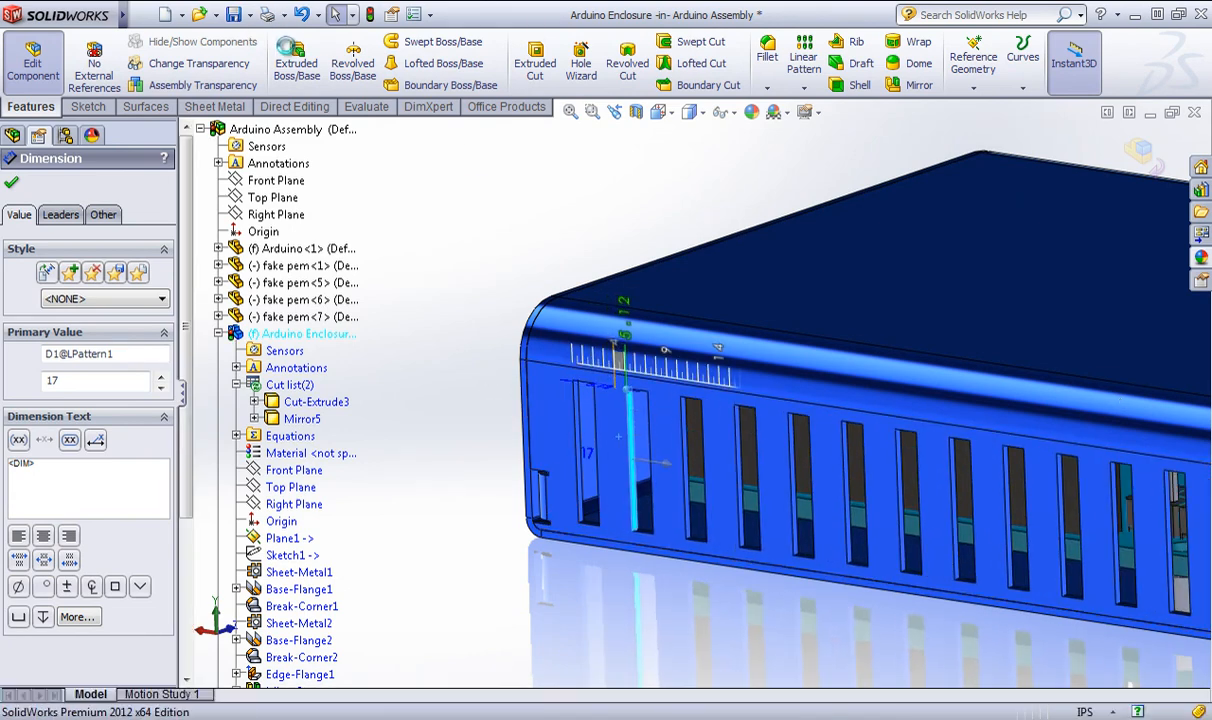
Undo the live dimension change of the slot pattern.
{"action": "mouse_move", "coordinate": [122, 14]}
{"action": "left_click", "coordinate": [173, 15]}
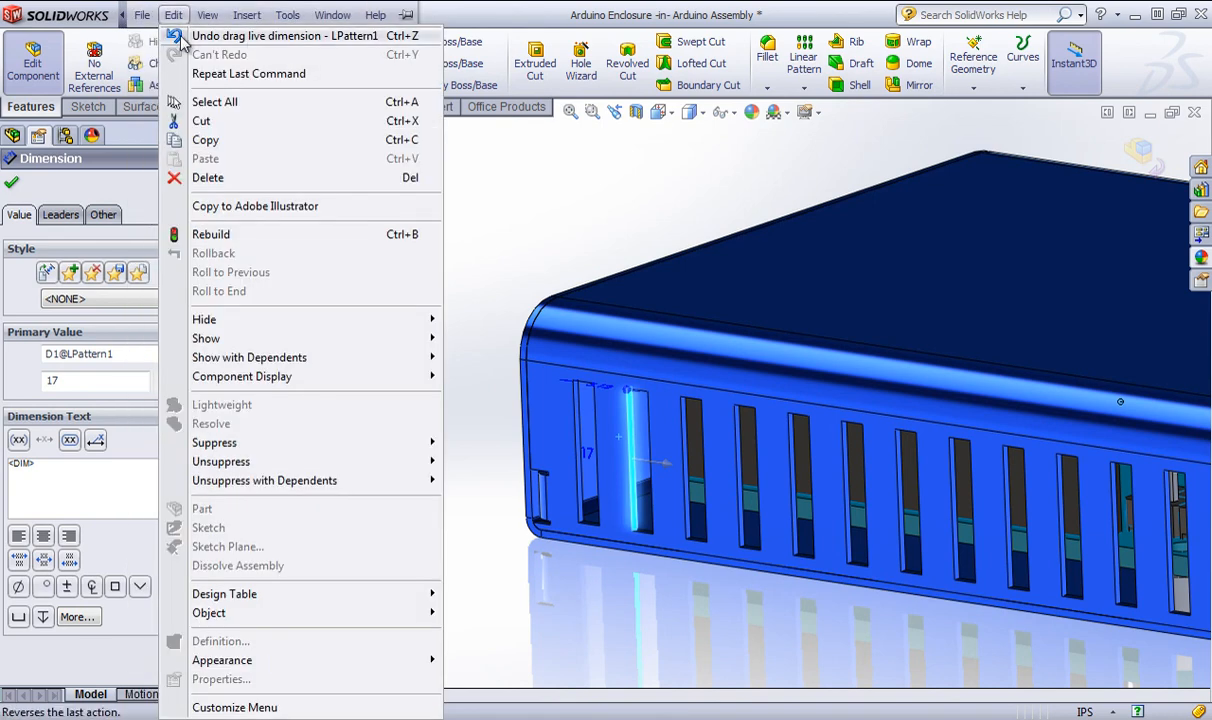
{"action": "left_click", "coordinate": [181, 37]}
{"action": "middle_click_drag", "start_coordinate": [400, 250], "coordinate": [504, 318], "text": "shift"}
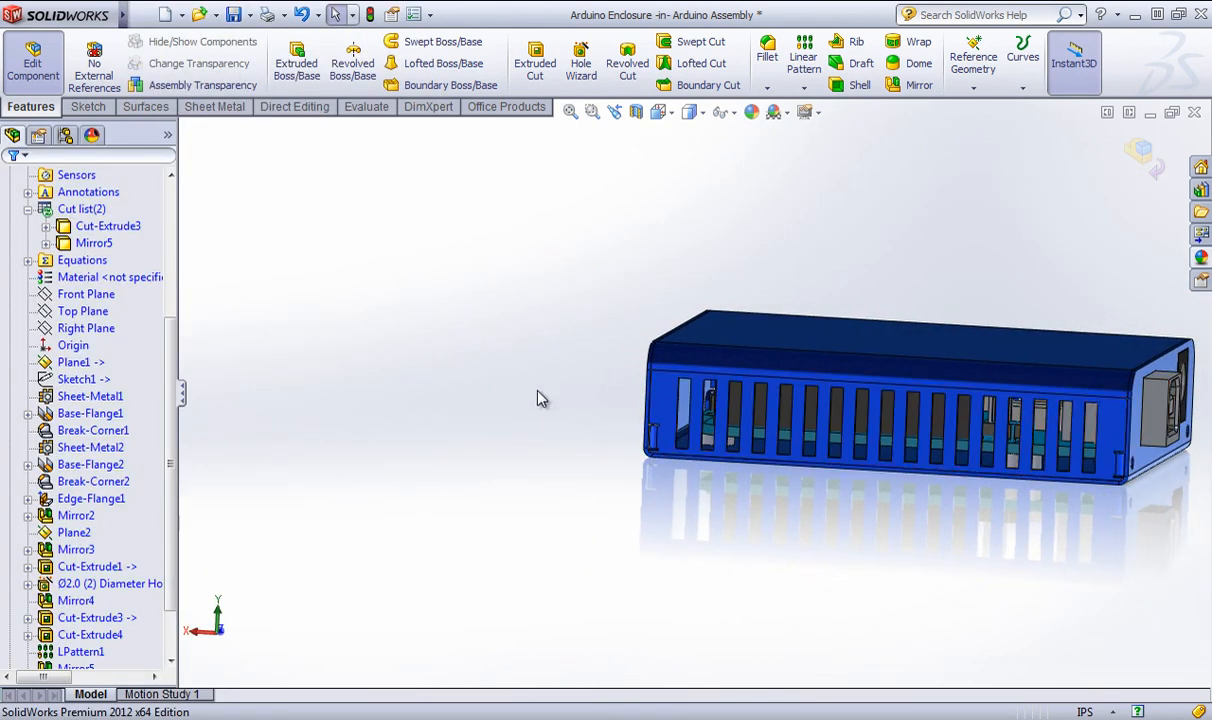
{"action": "middle_click_drag", "start_coordinate": [538, 399], "coordinate": [620, 535]}
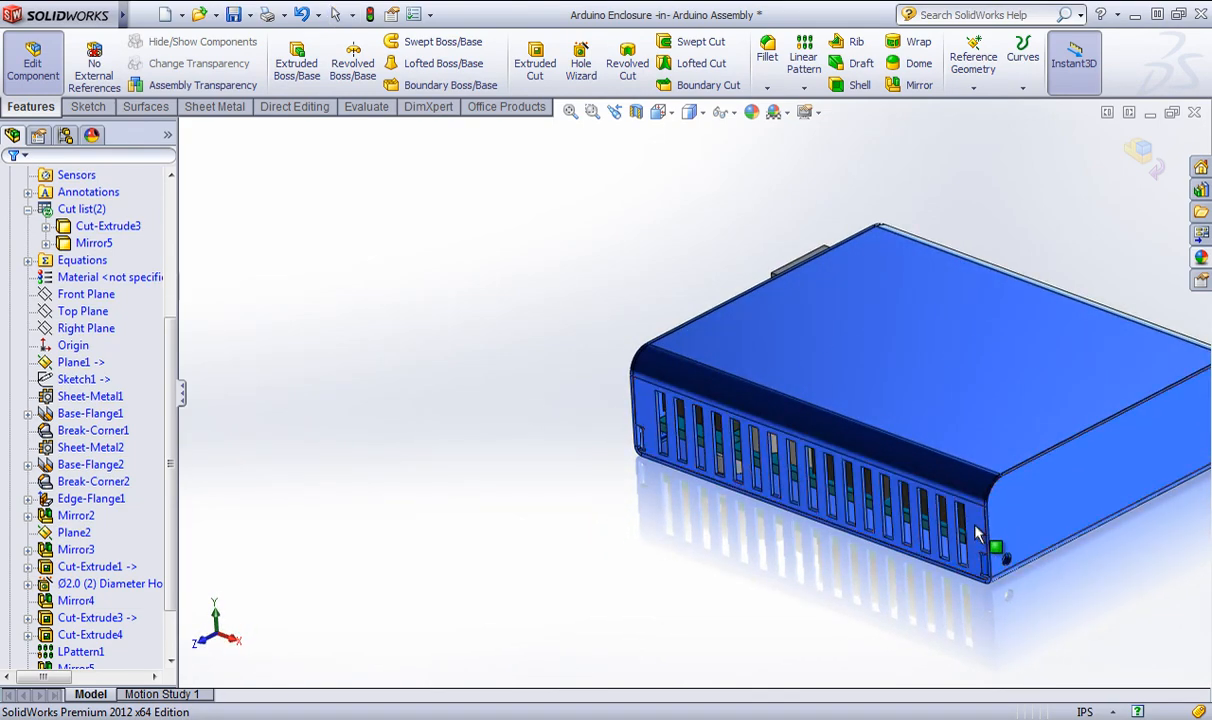
{"action": "middle_click_drag", "start_coordinate": [1003, 540], "coordinate": [959, 399]}
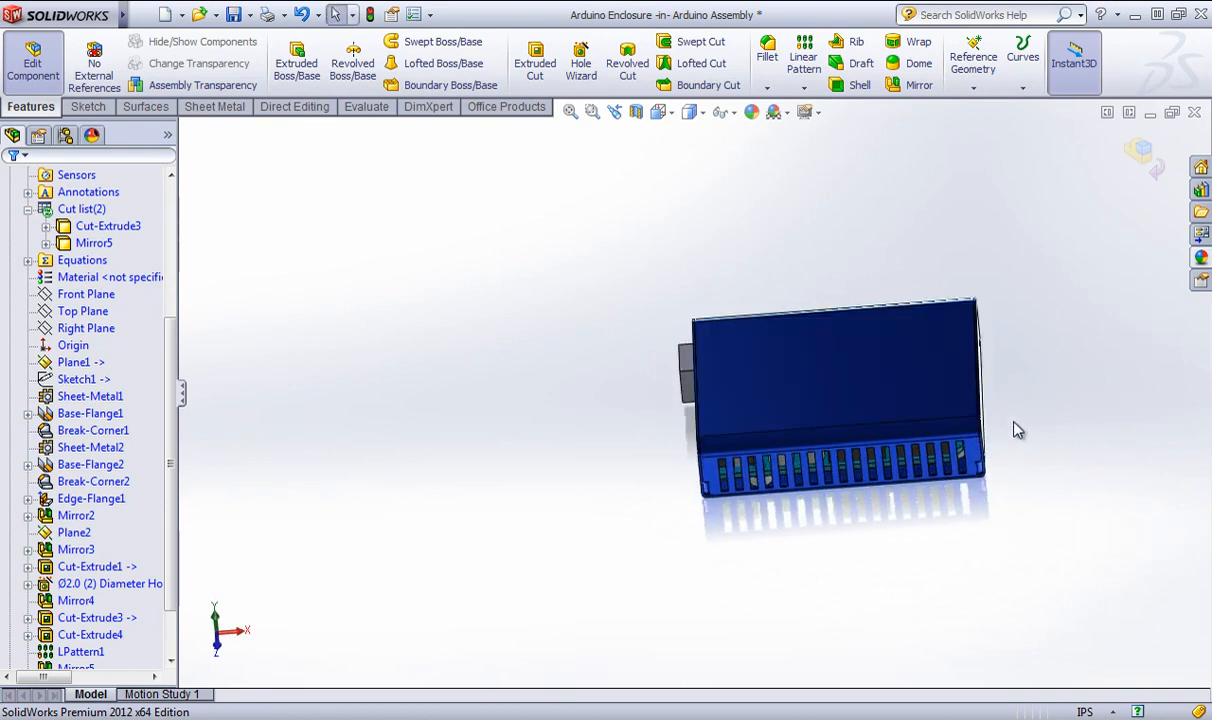
Set up a fill pattern bounded by the enclosure's top face, with 4 mm spacing and one long edge as the pattern direction.
{"action": "scroll", "coordinate": [973, 371], "scroll_direction": "down", "scroll_amount": 3}
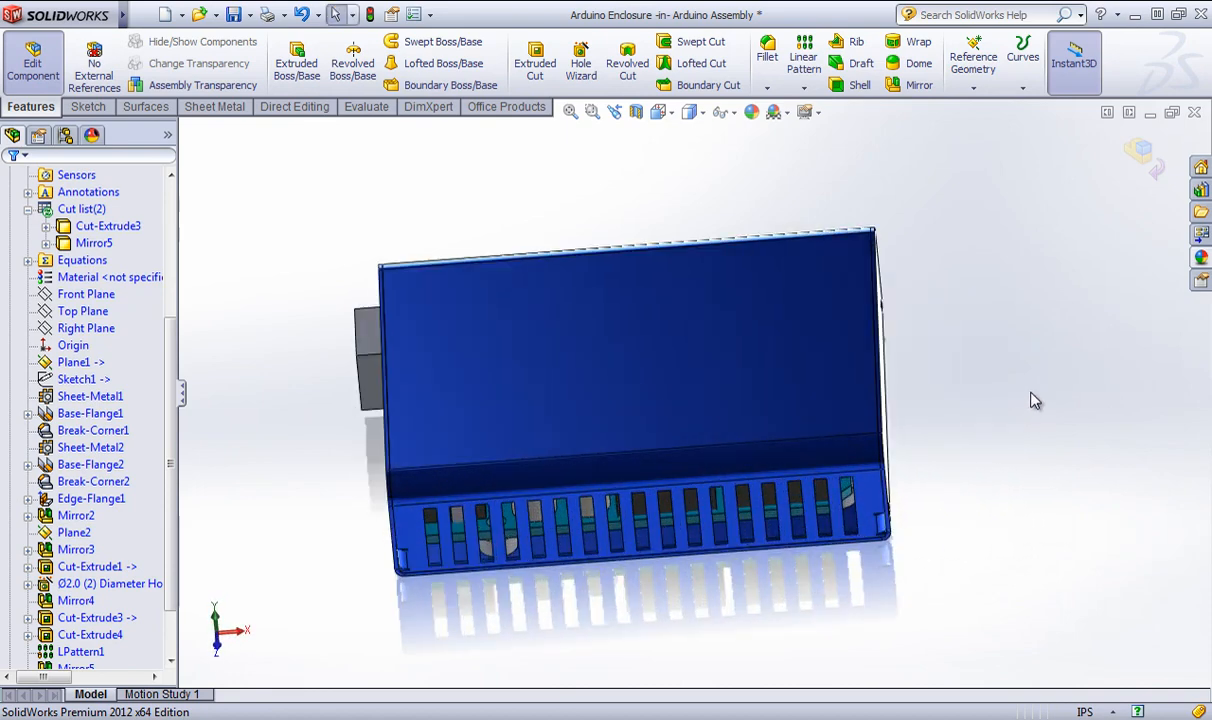
{"action": "left_click", "coordinate": [804, 90]}
{"action": "left_click", "coordinate": [850, 219]}
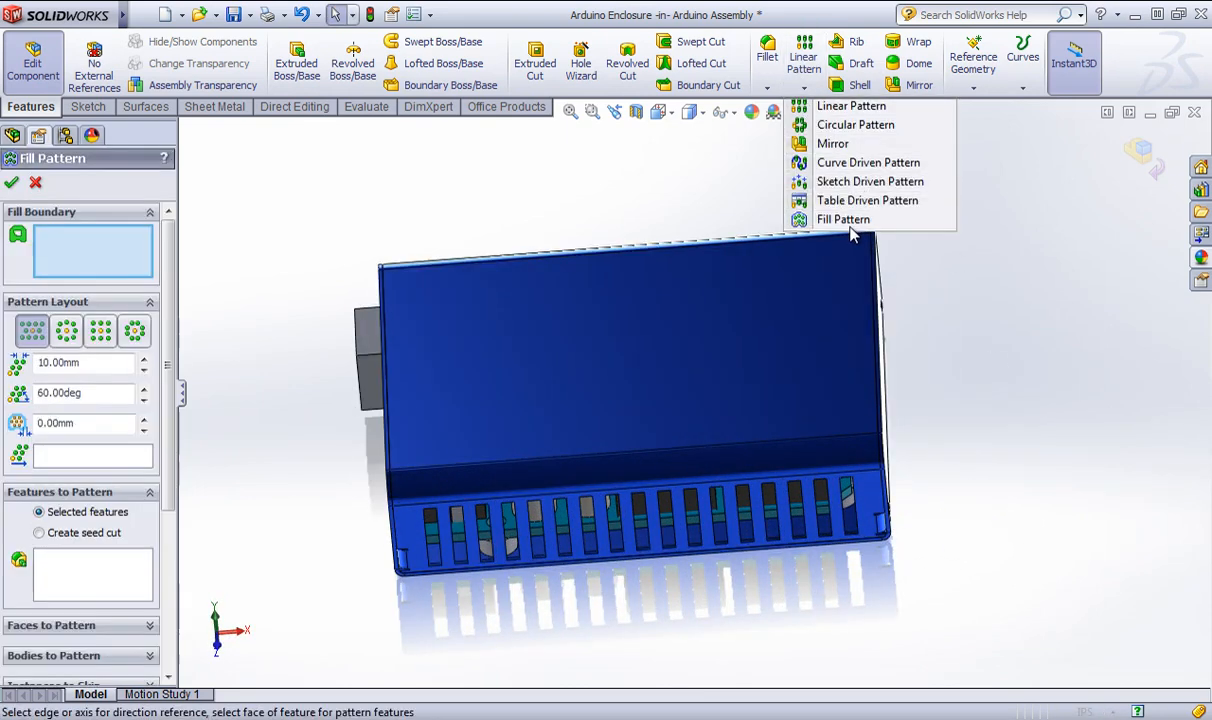
{"action": "middle_click_drag", "start_coordinate": [630, 125], "coordinate": [638, 262]}
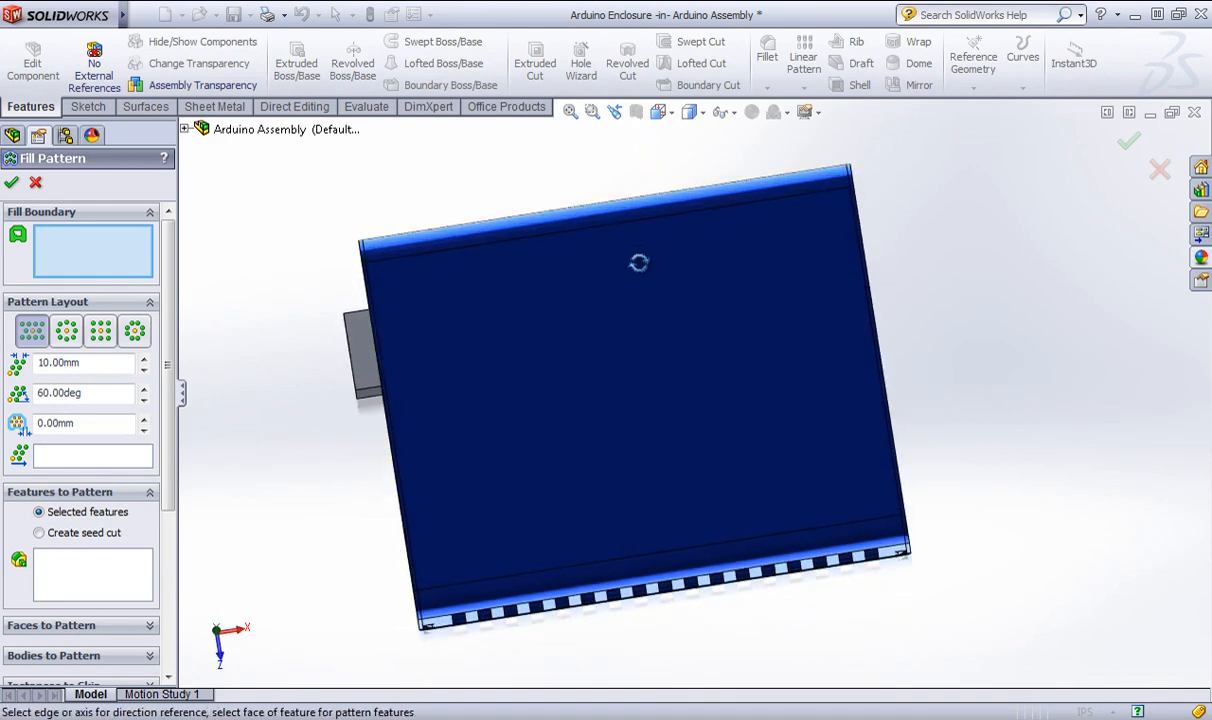
{"action": "left_click", "coordinate": [626, 307]}
{"action": "mouse_move", "coordinate": [586, 342]}
{"action": "middle_mouse_down"}
{"action": "mouse_move", "coordinate": [576, 289]}
{"action": "mouse_move", "coordinate": [581, 351]}
{"action": "middle_mouse_up"}
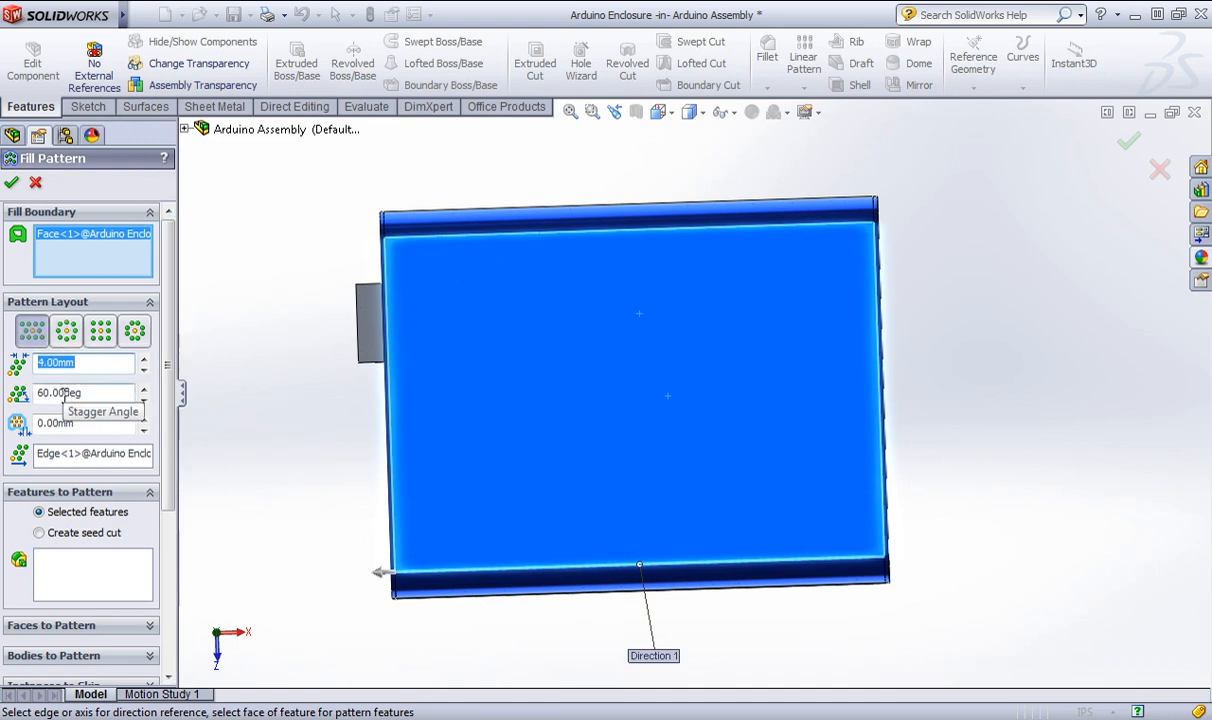
Use a circular seed cut with a 2 mm diameter for the fill pattern.
{"action": "left_click", "coordinate": [85, 535]}
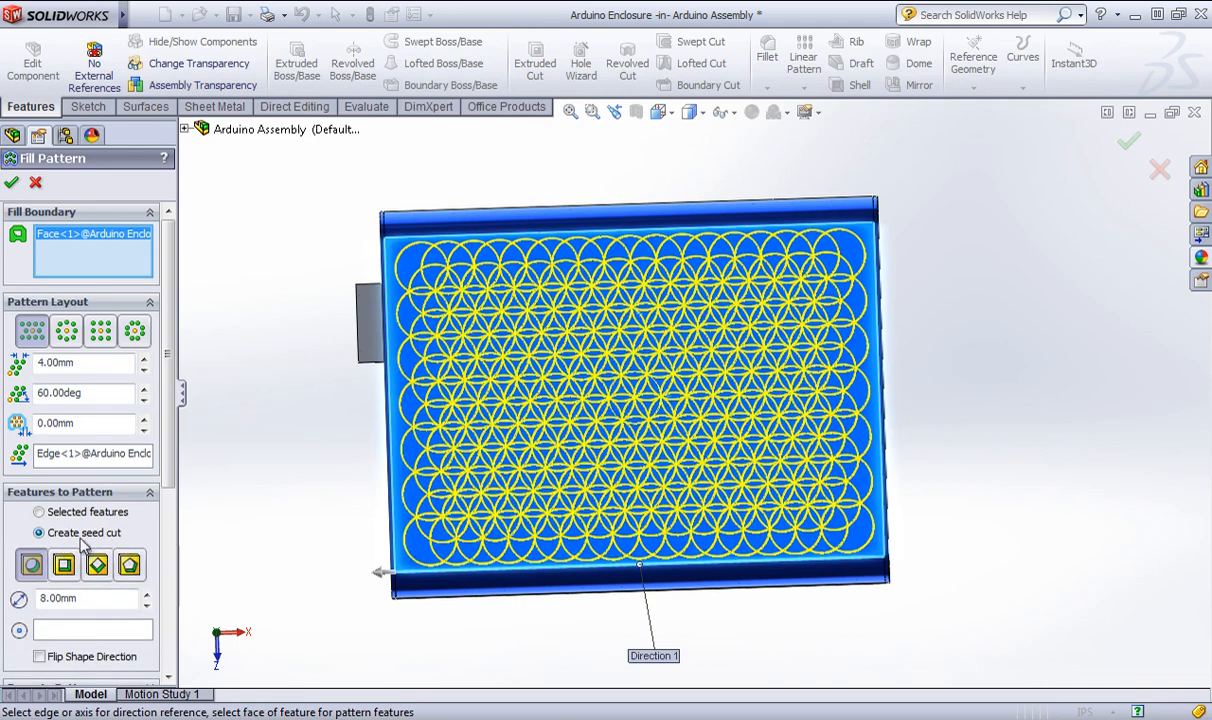
{"action": "scroll", "coordinate": [110, 505], "scroll_direction": "down", "scroll_amount": 3}
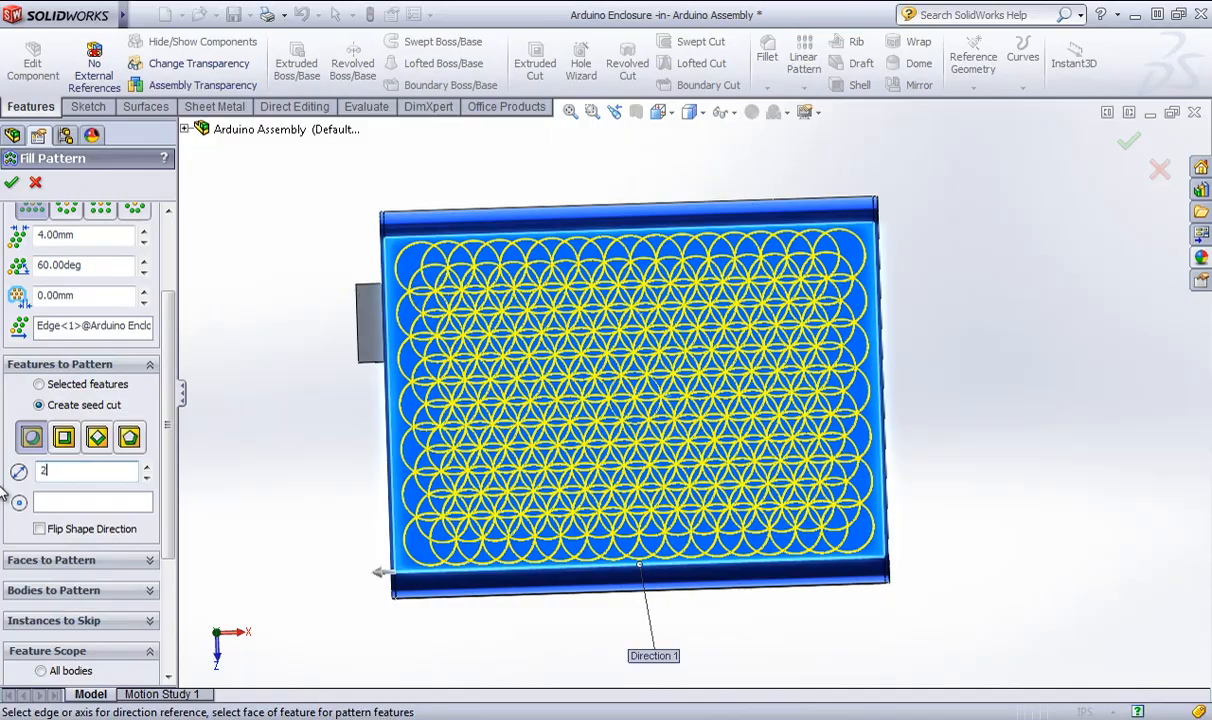
{"action": "key", "text": "Return"}
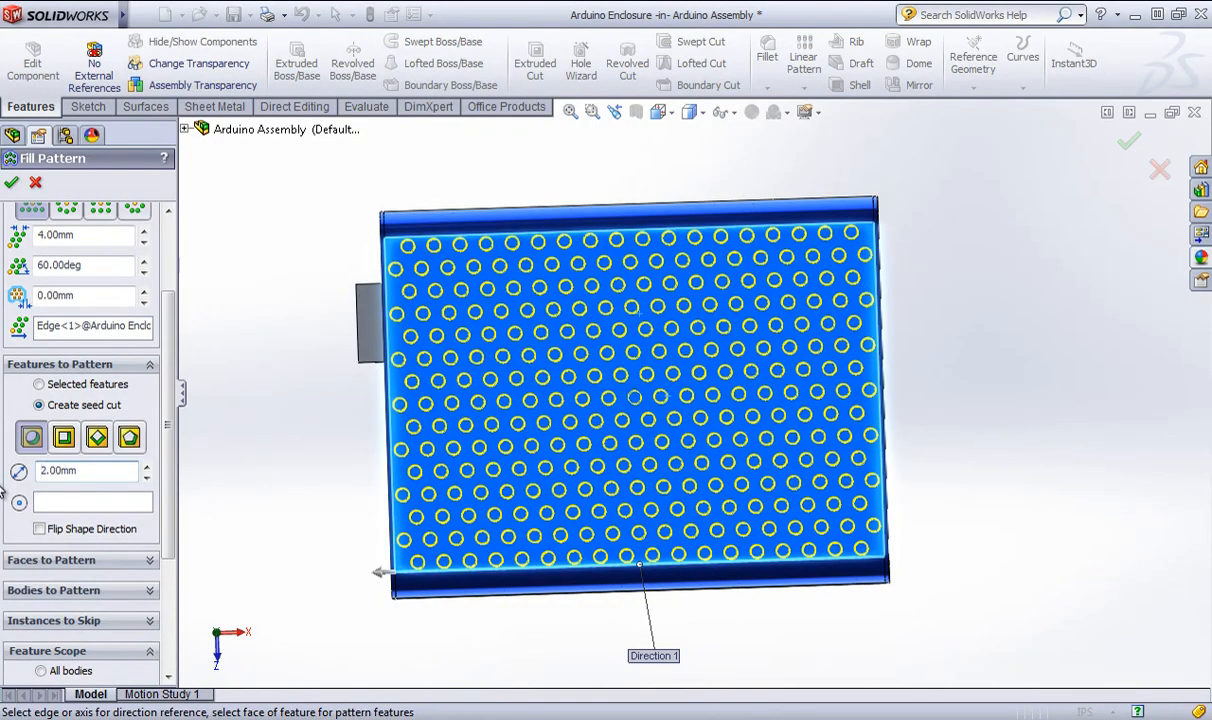
Replace the fill boundary with the inner face of the enclosure's top wall so the holes cut outward.
{"action": "middle_click_drag", "start_coordinate": [220, 473], "coordinate": [307, 247]}
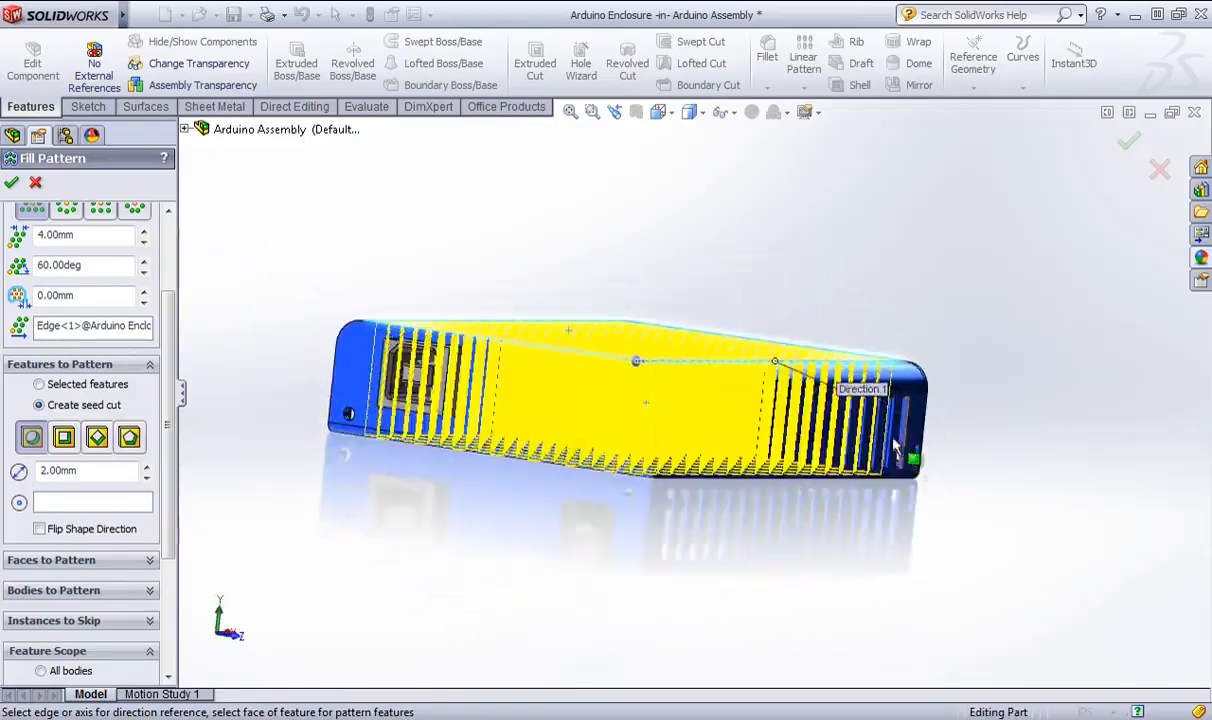
{"action": "scroll", "coordinate": [895, 438], "scroll_direction": "down", "scroll_amount": 2}
{"action": "mouse_move", "coordinate": [424, 378]}
{"action": "middle_mouse_down"}
{"action": "mouse_move", "coordinate": [472, 419]}
{"action": "mouse_move", "coordinate": [430, 399]}
{"action": "middle_mouse_up"}
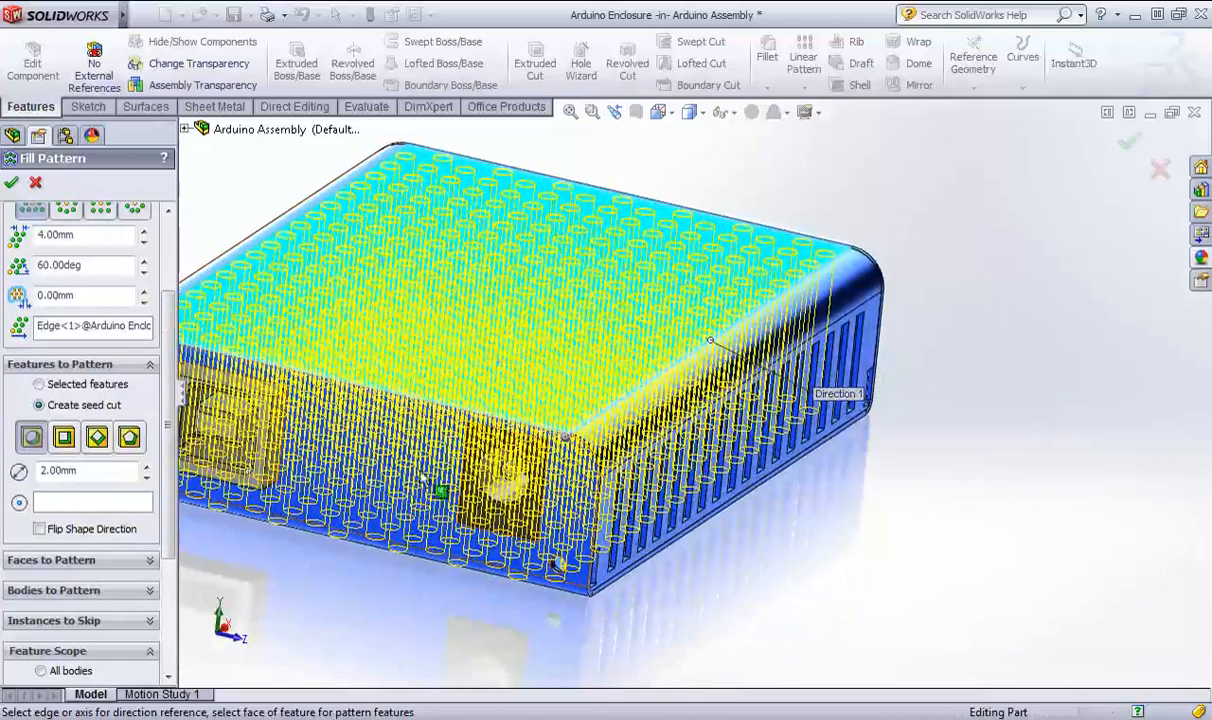
{"action": "middle_click_drag", "start_coordinate": [418, 588], "coordinate": [380, 480]}
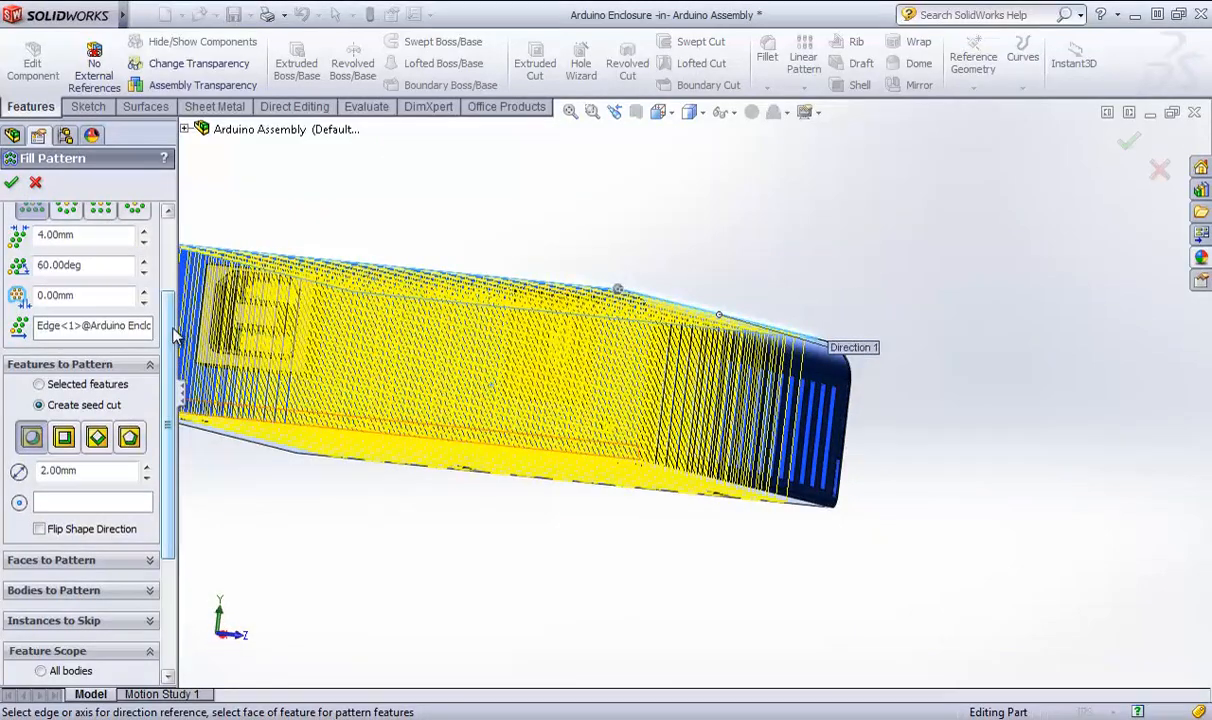
{"action": "scroll", "coordinate": [173, 335], "scroll_direction": "up", "scroll_amount": 3}
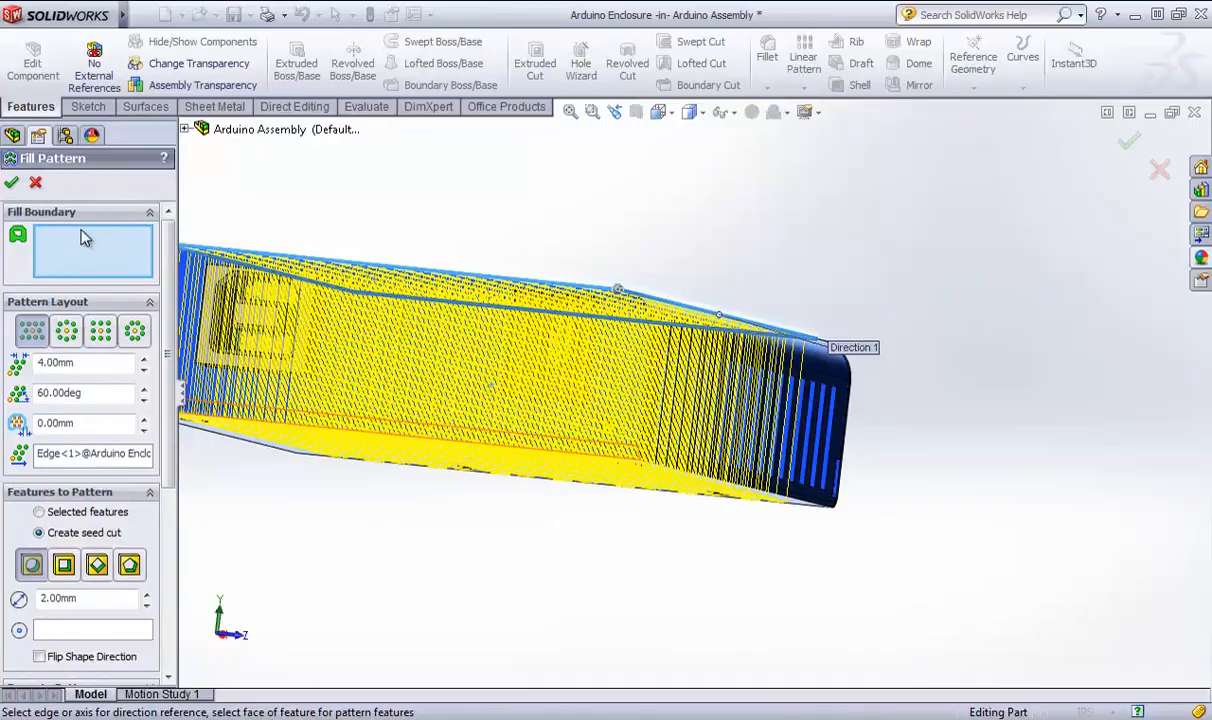
{"action": "middle_click_drag", "start_coordinate": [514, 371], "coordinate": [533, 271]}
{"action": "scroll", "coordinate": [473, 341], "scroll_direction": "down", "scroll_amount": 3}
{"action": "middle_click_drag", "start_coordinate": [473, 341], "coordinate": [479, 427], "text": "ctrl"}
{"action": "left_click", "coordinate": [509, 258]}
{"action": "scroll", "coordinate": [459, 260], "scroll_direction": "up", "scroll_amount": 4}
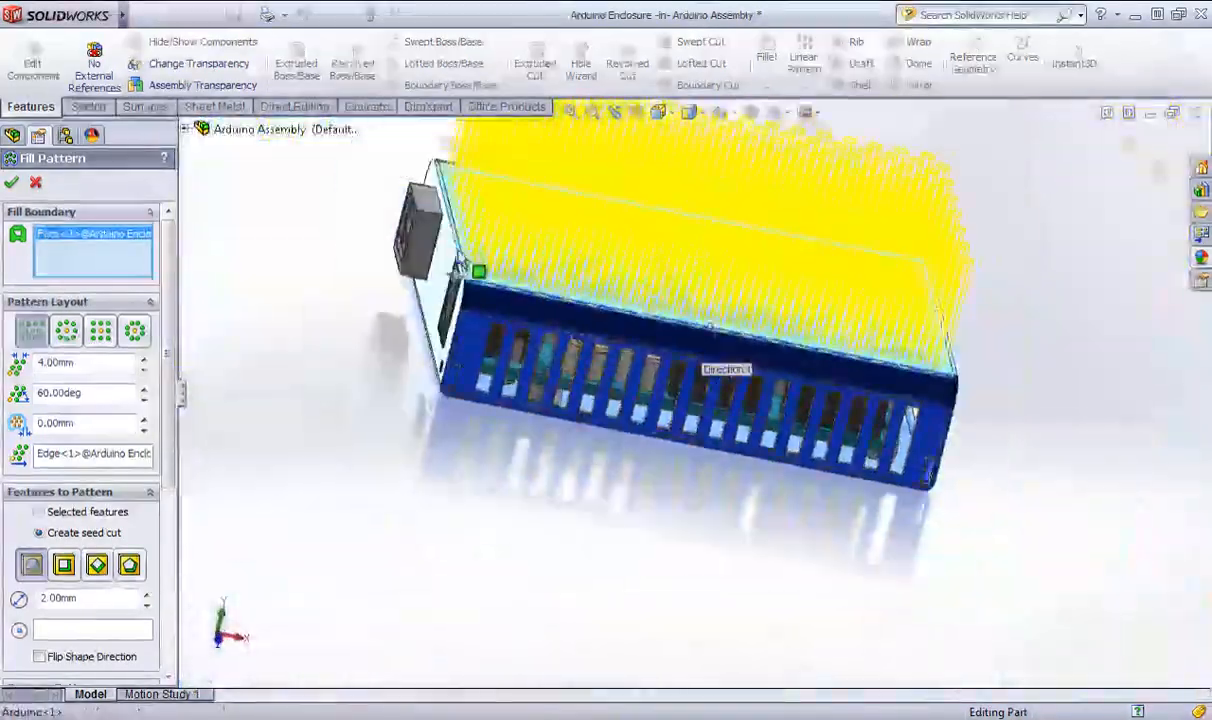
{"action": "middle_click_drag", "start_coordinate": [459, 266], "coordinate": [454, 314]}
{"action": "scroll", "coordinate": [600, 249], "scroll_direction": "up", "scroll_amount": 2}
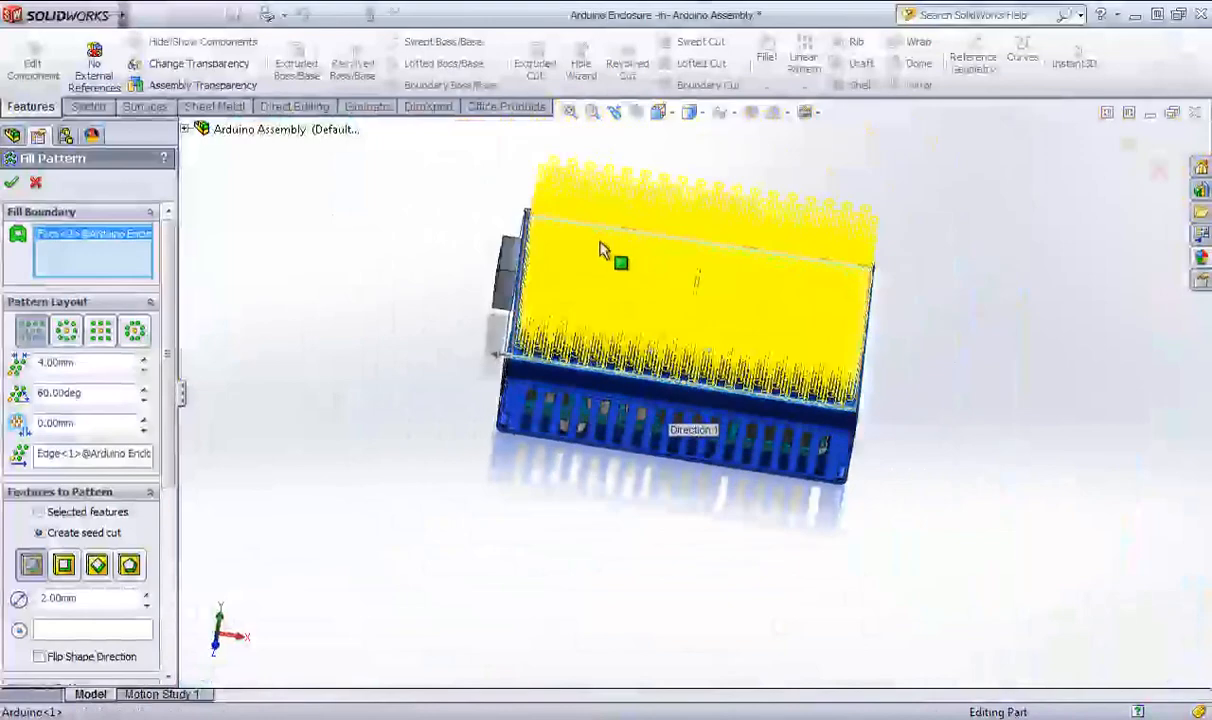
Create the ventilation hole fill pattern and return from editing the enclosure part to the assembly.
{"action": "left_click", "coordinate": [670, 323]}
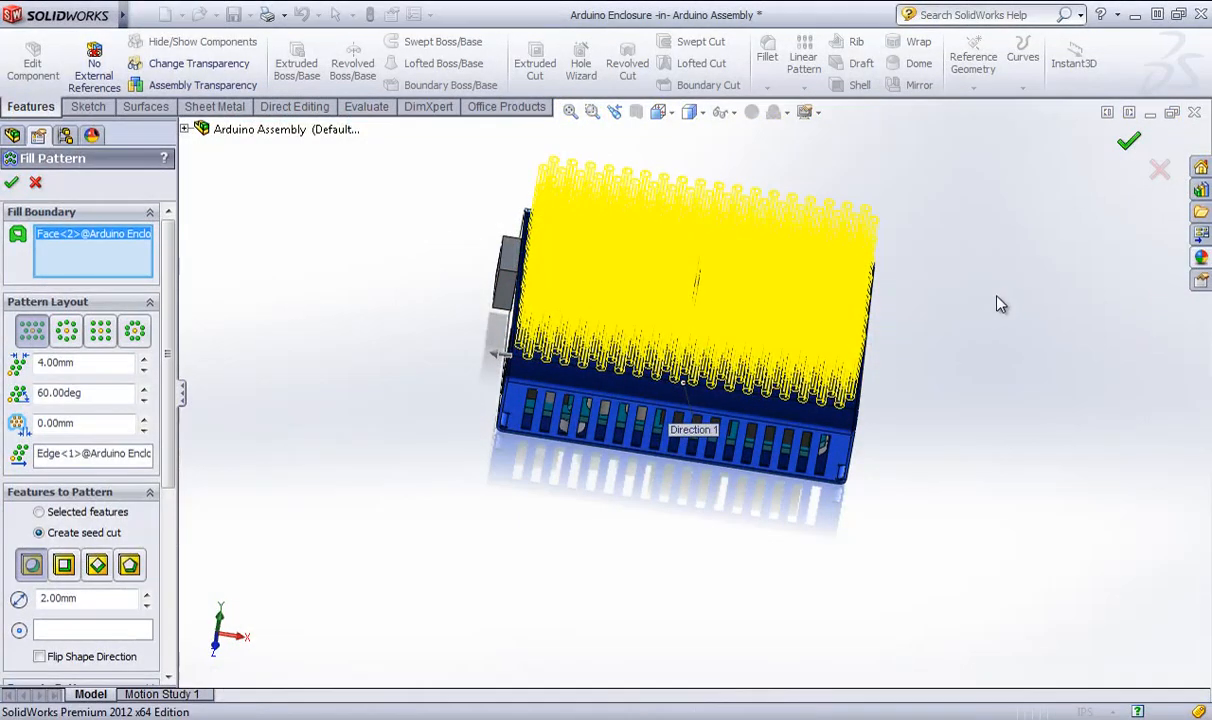
{"action": "middle_click_drag", "start_coordinate": [740, 325], "coordinate": [914, 208]}
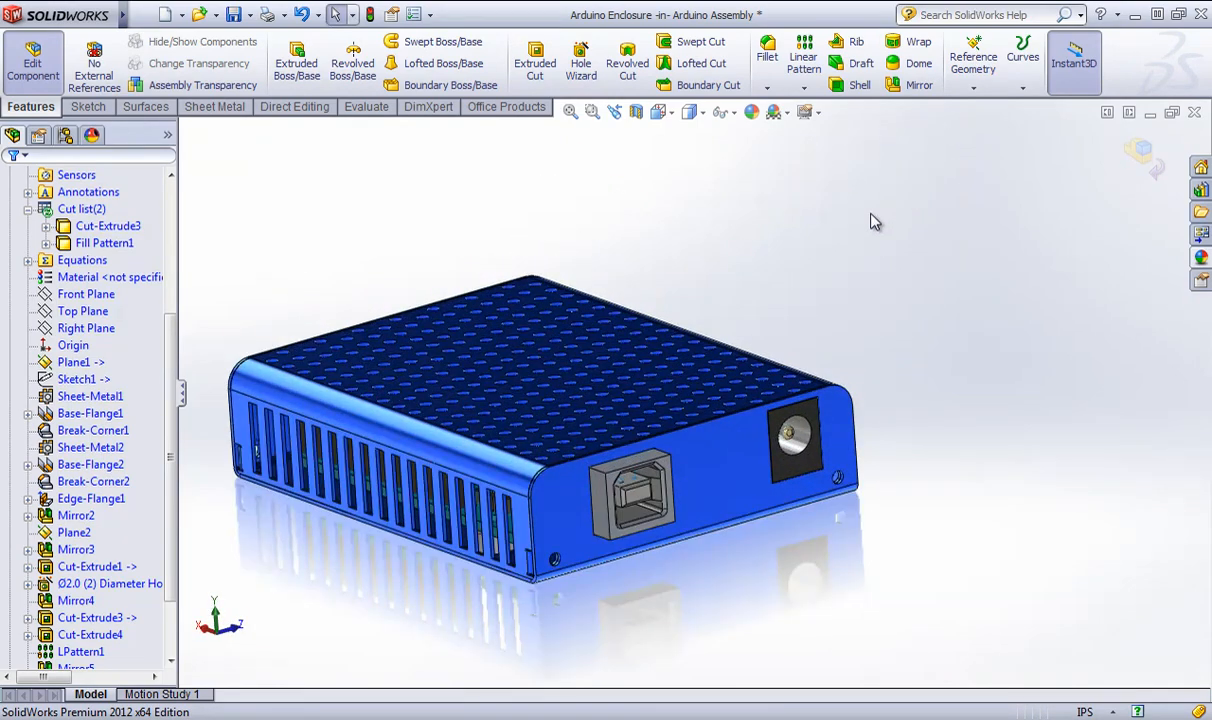
{"action": "left_click", "coordinate": [1141, 150]}
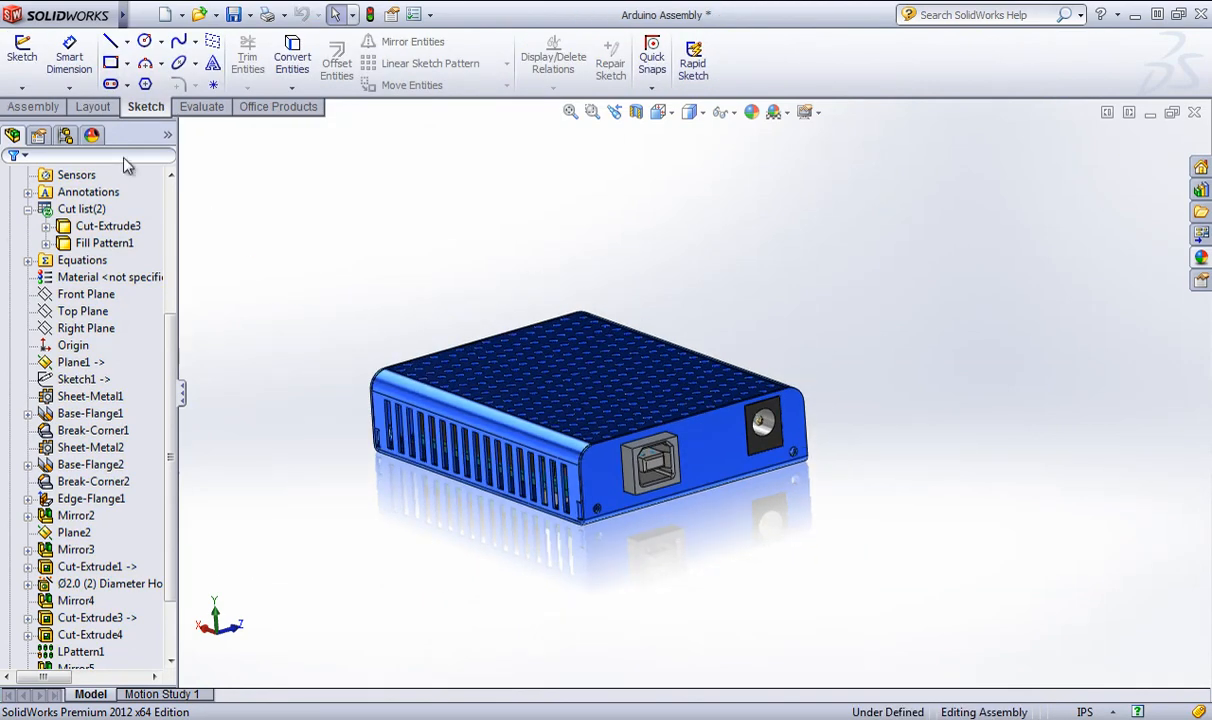
Insert the screw part 92005A010 into the assembly and place it in front of the enclosure's connector face.
{"action": "left_click", "coordinate": [33, 106]}
{"action": "left_click", "coordinate": [101, 76]}
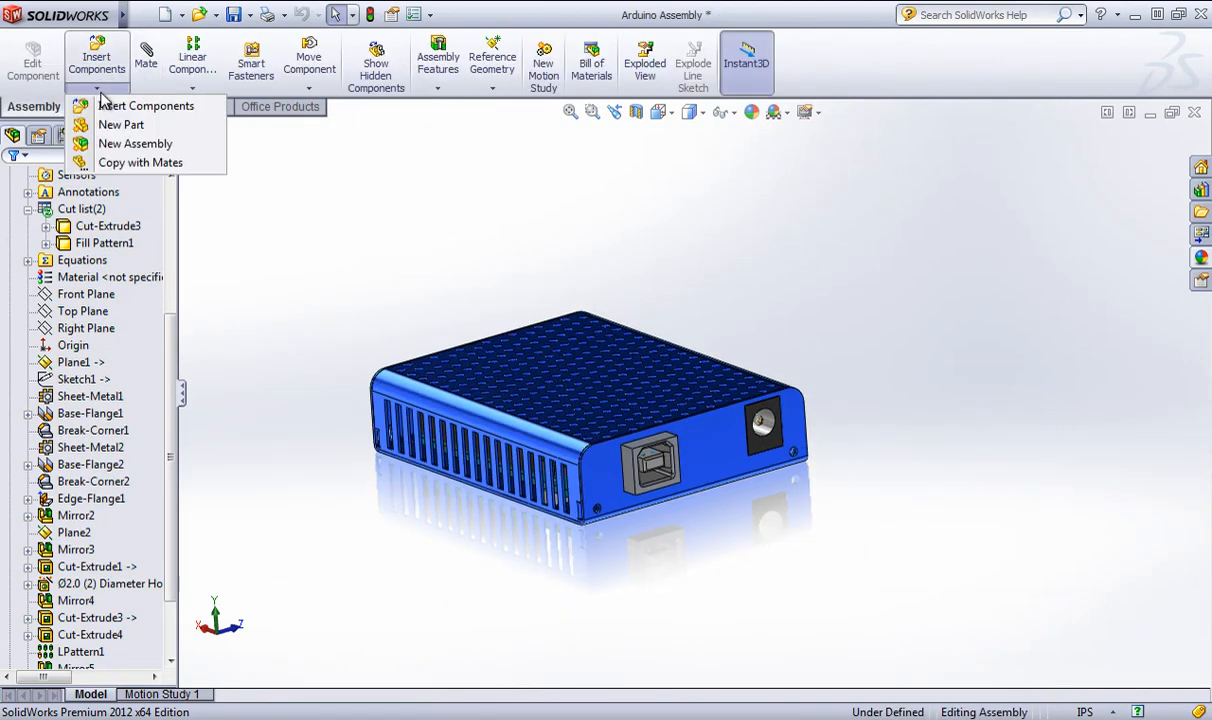
{"action": "left_click", "coordinate": [130, 107]}
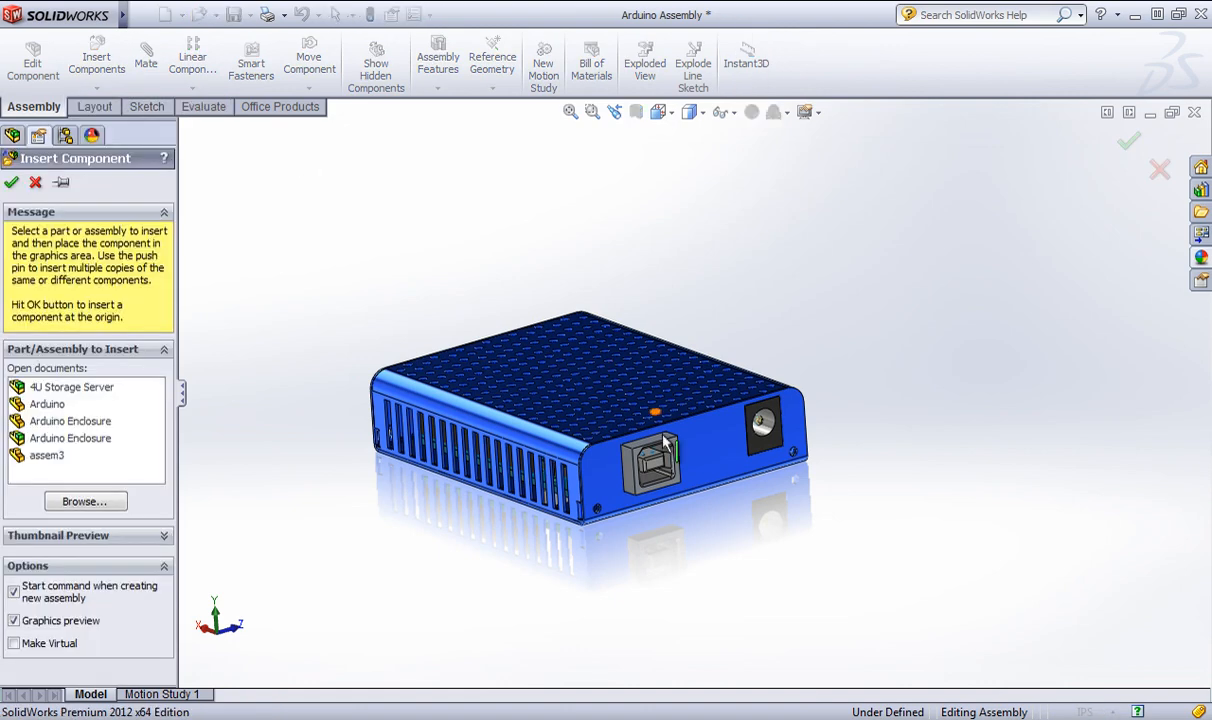
{"action": "left_click", "coordinate": [73, 504]}
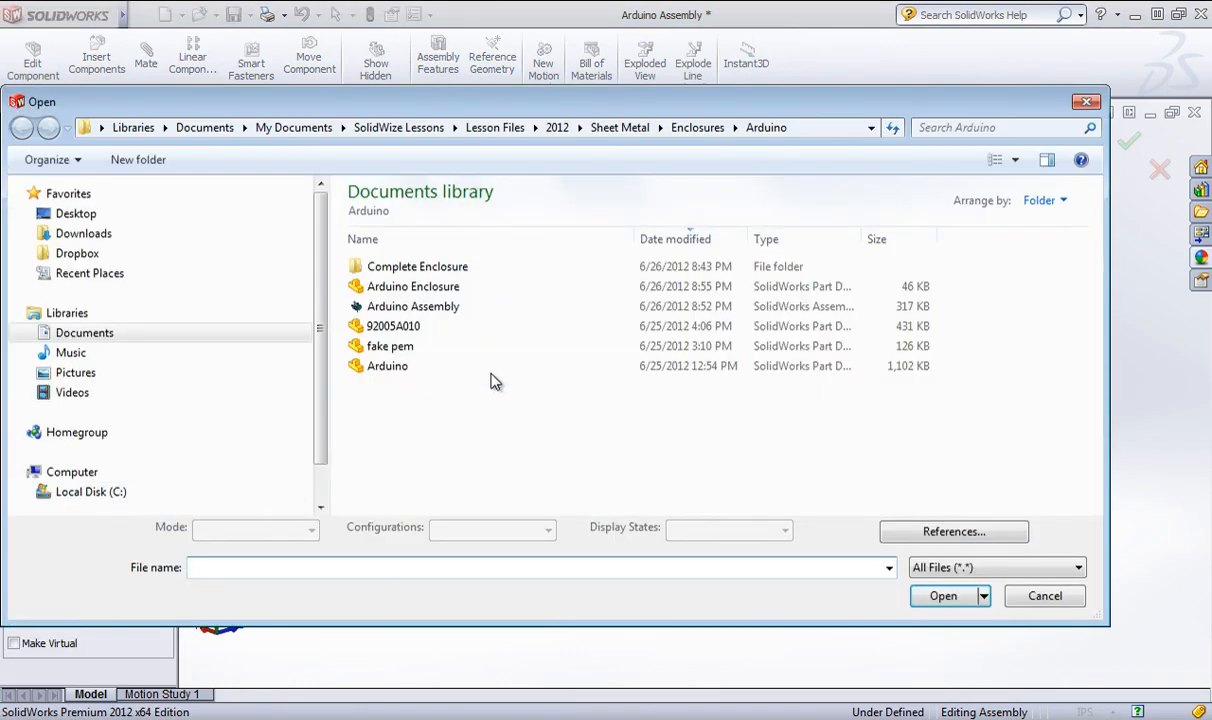
{"action": "left_click", "coordinate": [405, 326]}
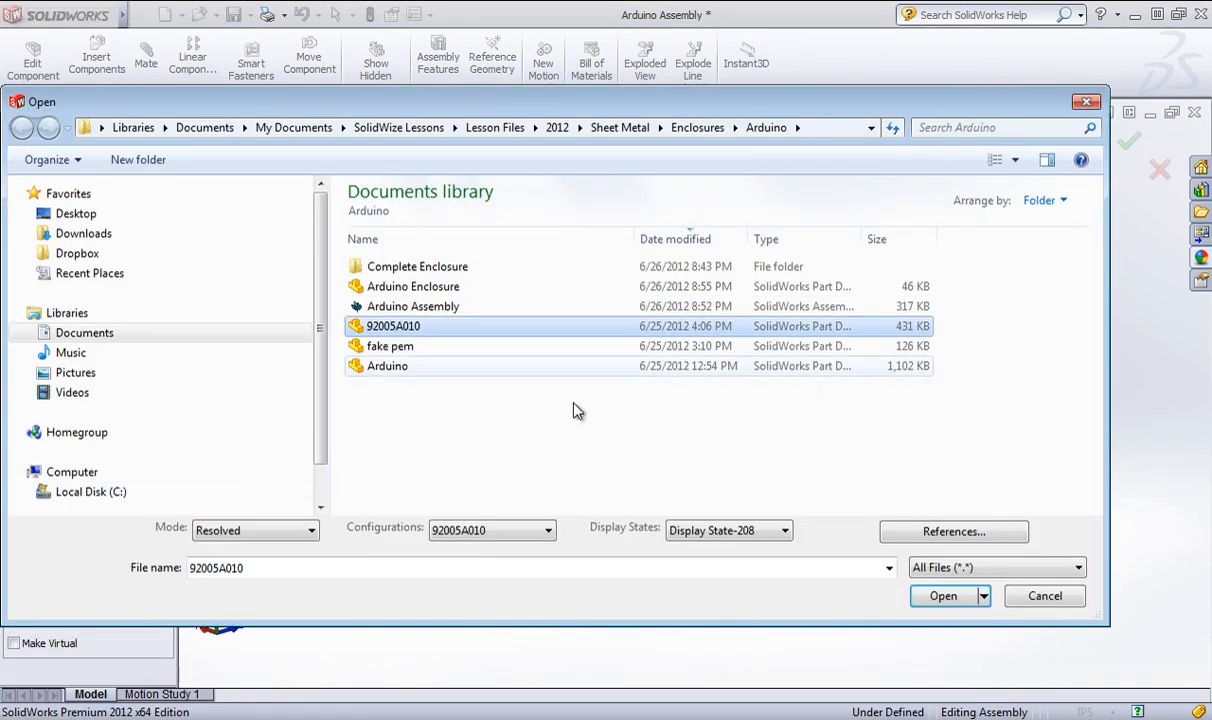
{"action": "left_click", "coordinate": [943, 596]}
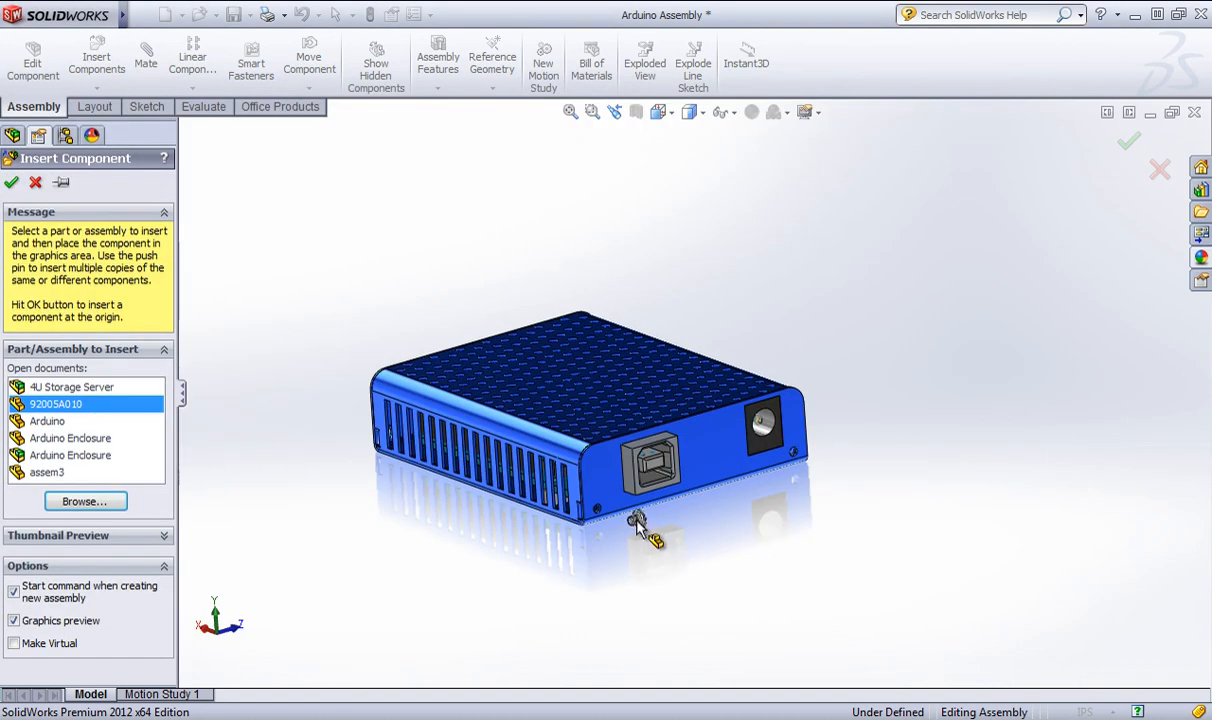
{"action": "left_click", "coordinate": [637, 530]}
Mate the underside of the screw head coincident with the enclosure's connector face.
{"action": "scroll", "coordinate": [717, 536], "scroll_direction": "down", "scroll_amount": 4}
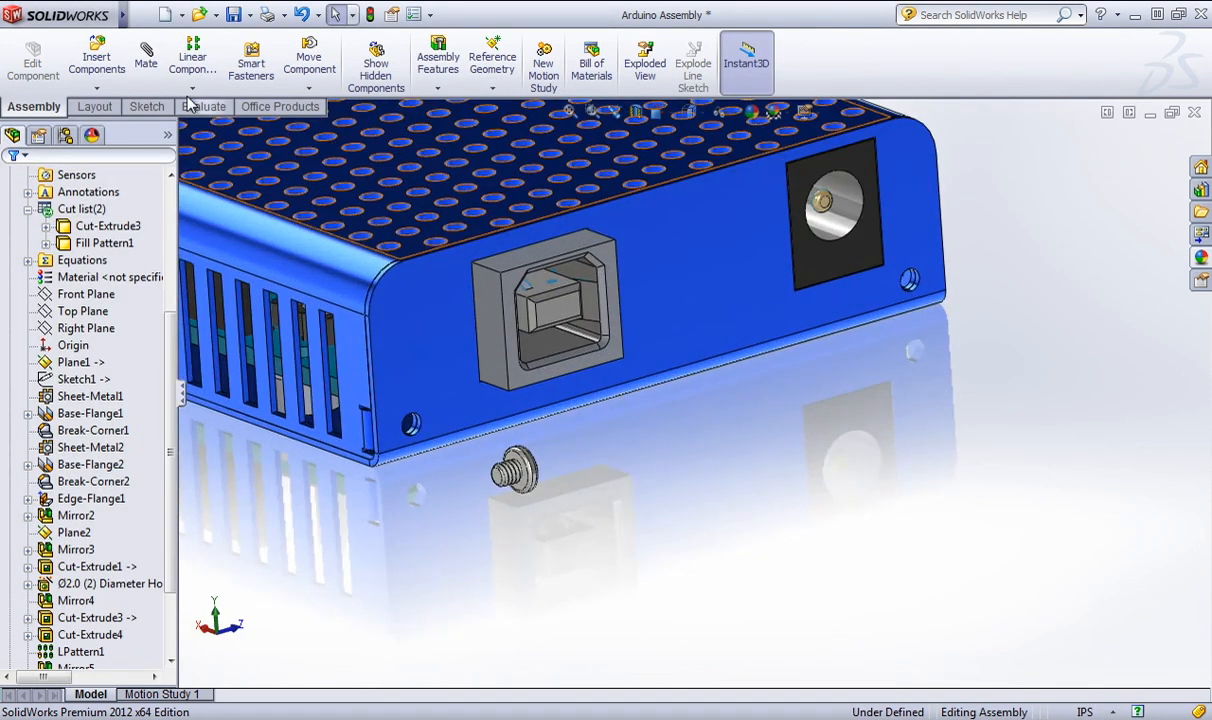
{"action": "scroll", "coordinate": [647, 479], "scroll_direction": "down", "scroll_amount": 3}
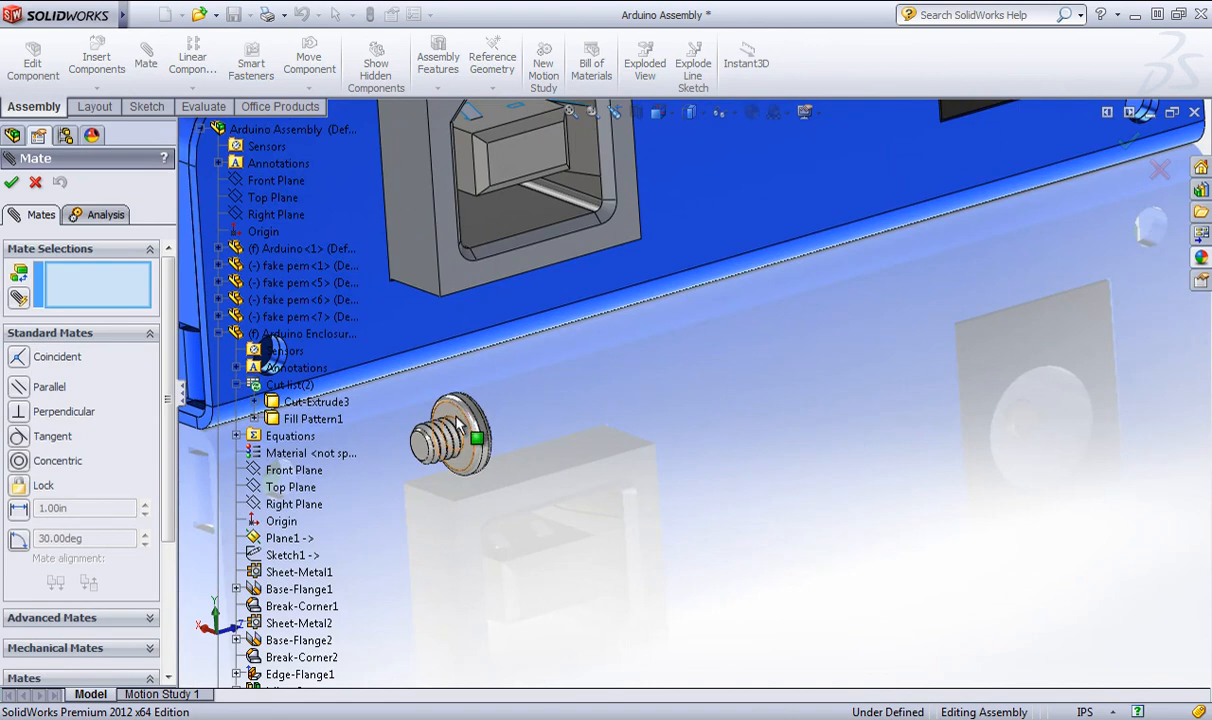
{"action": "left_click", "coordinate": [457, 419]}
{"action": "scroll", "coordinate": [460, 423], "scroll_direction": "up", "scroll_amount": 3}
{"action": "middle_click_drag", "start_coordinate": [462, 423], "coordinate": [491, 406]}
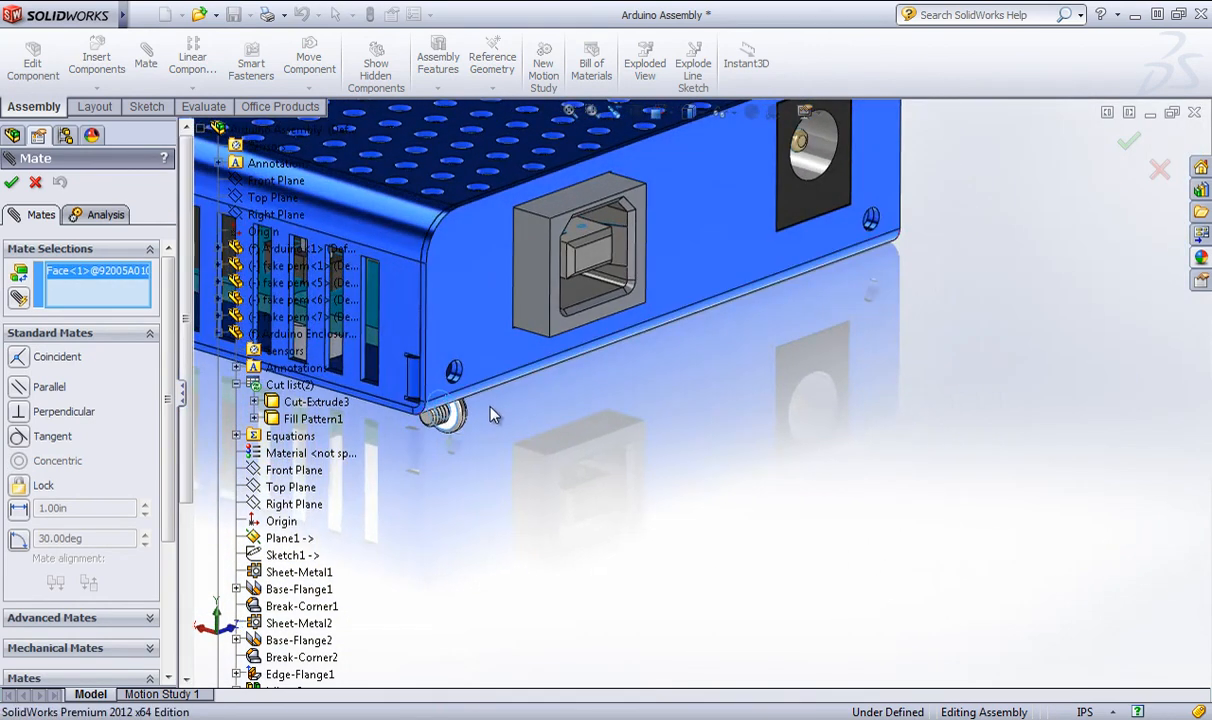
{"action": "left_click", "coordinate": [478, 336]}
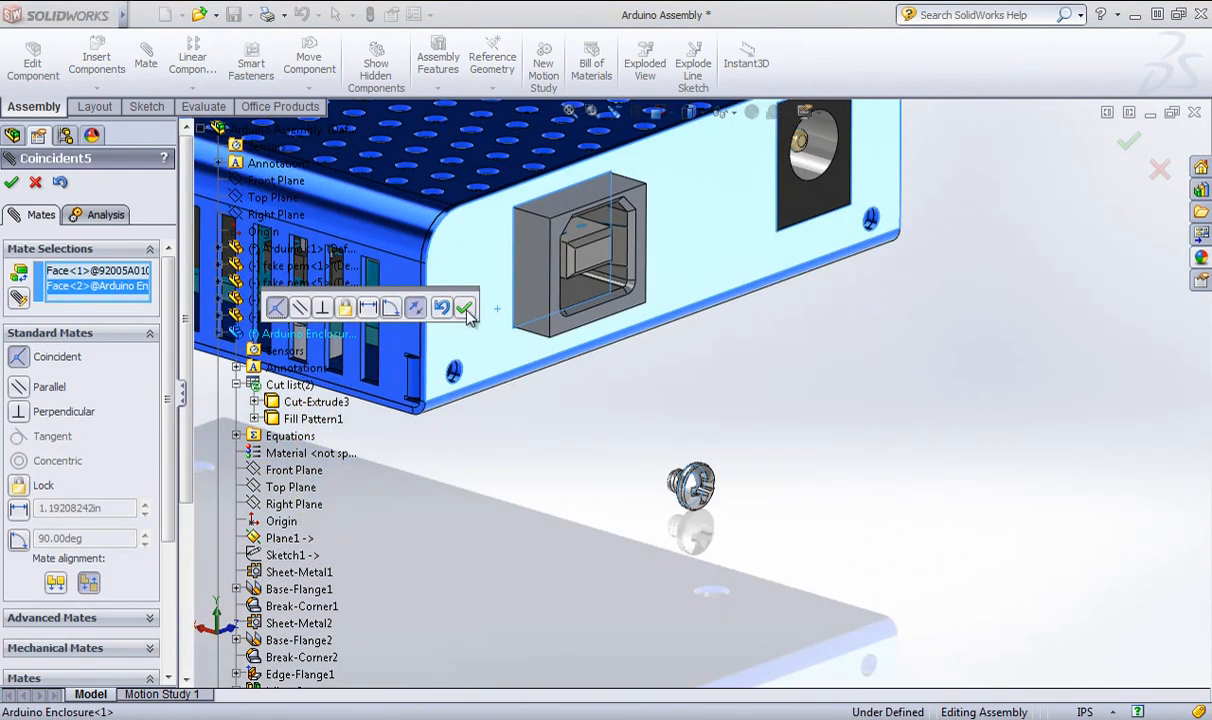
{"action": "left_click", "coordinate": [465, 309]}
Mate the screw concentric with the mounting hole beside the USB connector and finish mating.
{"action": "scroll", "coordinate": [705, 490], "scroll_direction": "down", "scroll_amount": 3}
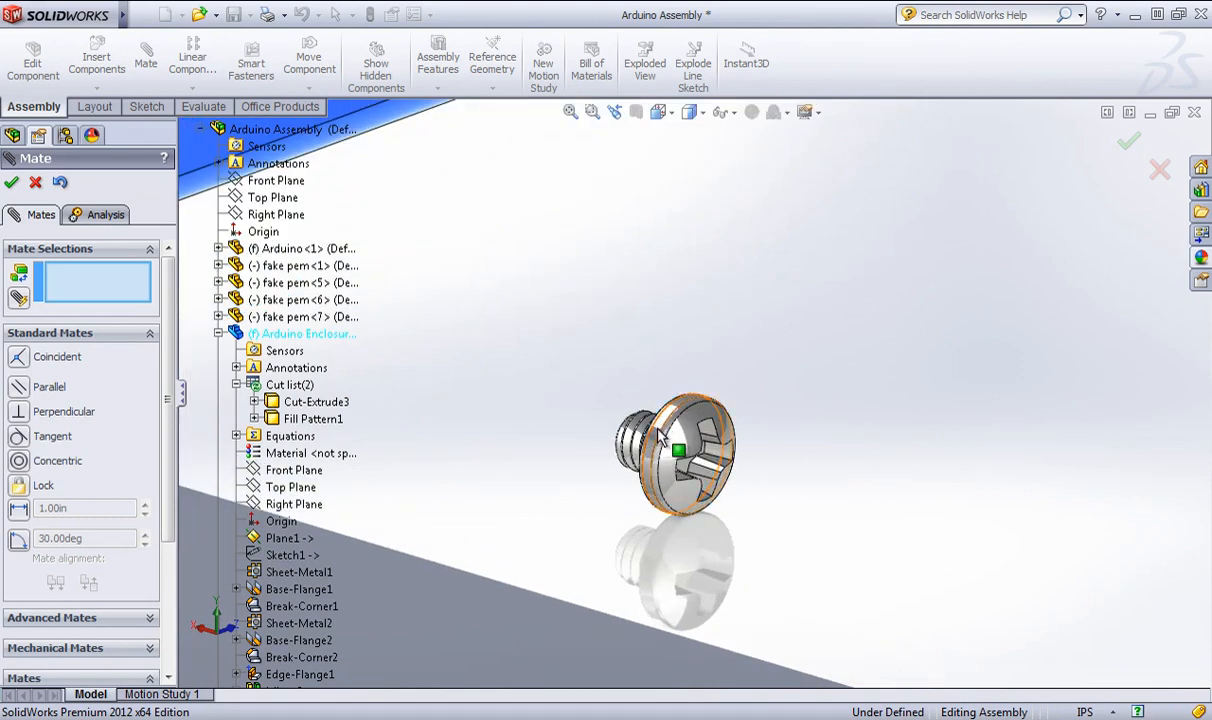
{"action": "left_click", "coordinate": [657, 428]}
{"action": "scroll", "coordinate": [657, 428], "scroll_direction": "up", "scroll_amount": 4}
{"action": "scroll", "coordinate": [455, 290], "scroll_direction": "down", "scroll_amount": 6}
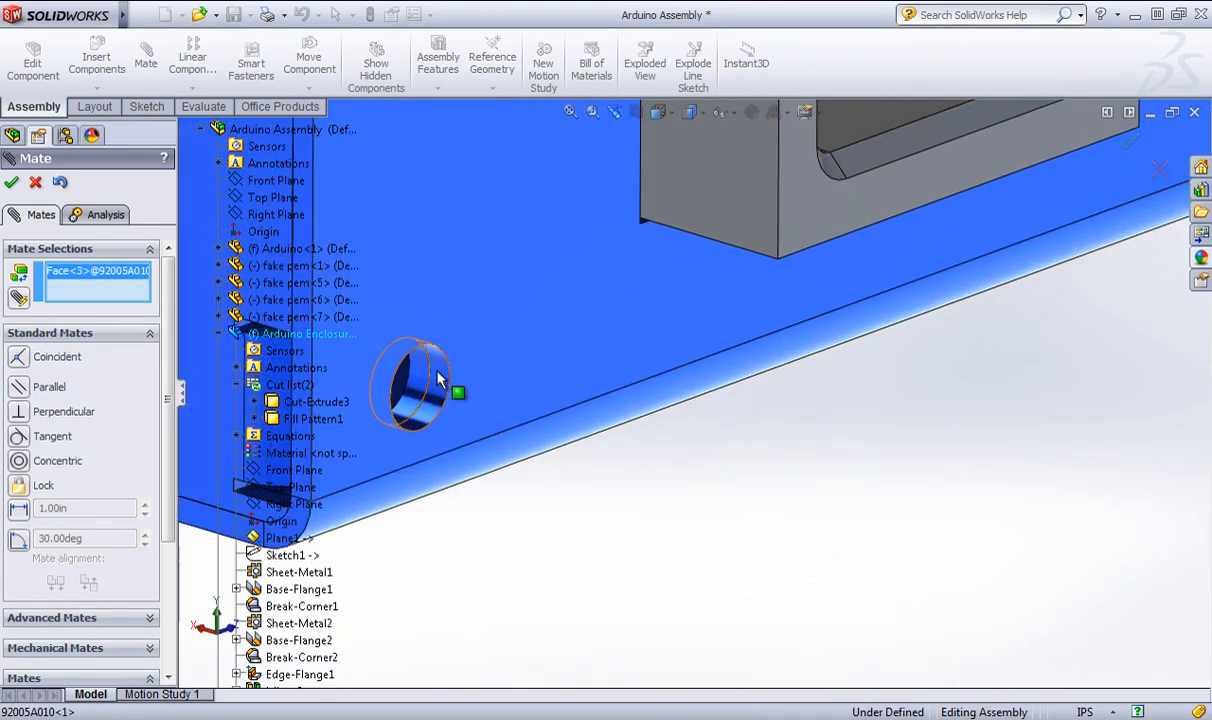
{"action": "left_click", "coordinate": [433, 373]}
{"action": "scroll", "coordinate": [525, 444], "scroll_direction": "up", "scroll_amount": 3}
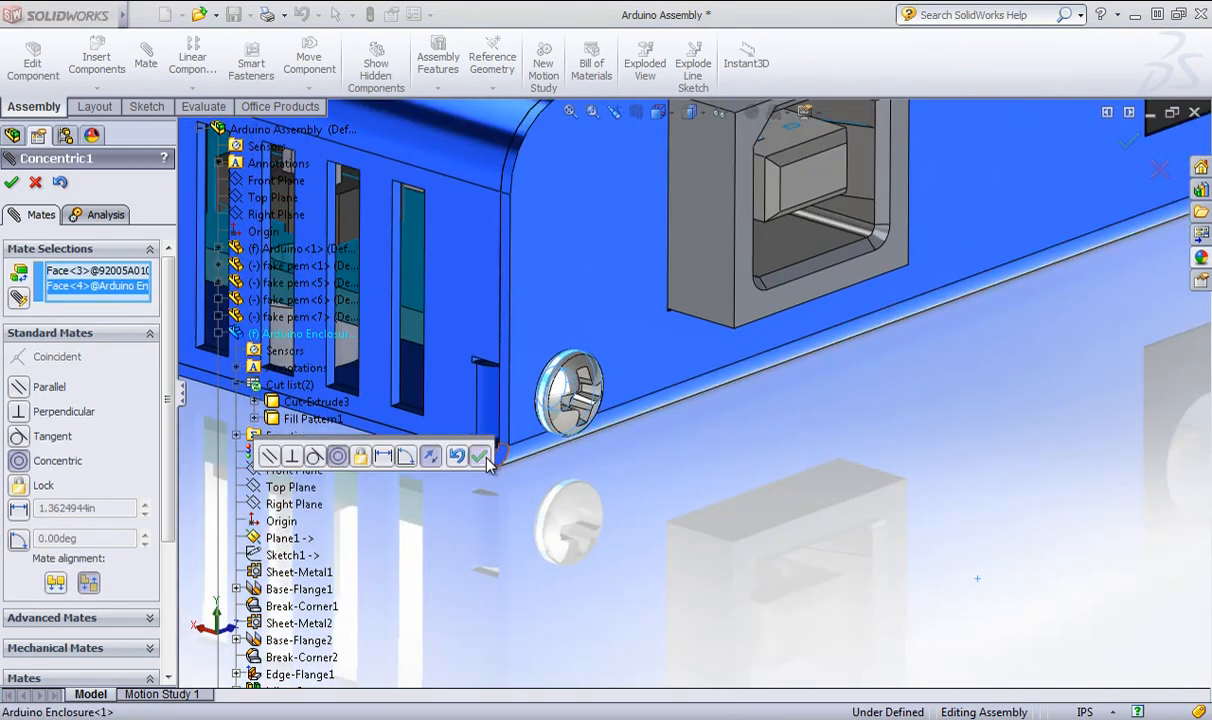
{"action": "left_click", "coordinate": [479, 456]}
{"action": "left_click", "coordinate": [11, 182]}
{"action": "scroll", "coordinate": [722, 488], "scroll_direction": "up", "scroll_amount": 4}
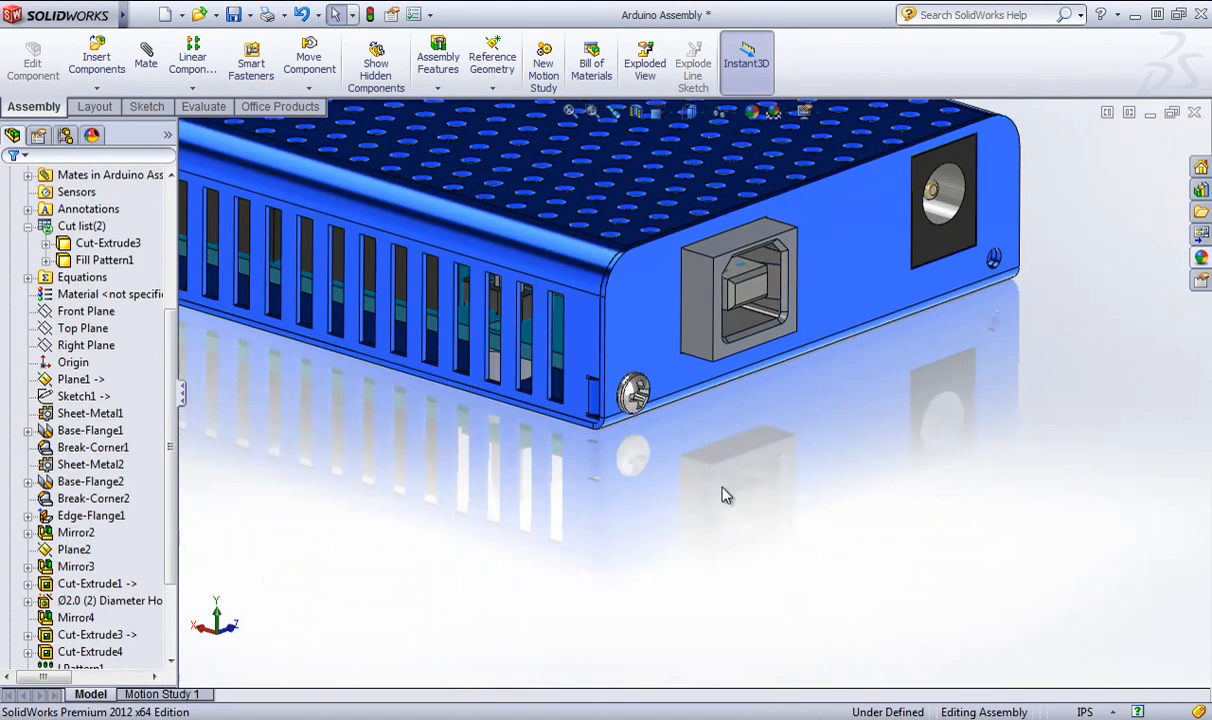
Copy the screw with its mates into the mounting hole beside the power jack on the connector face.
{"action": "scroll", "coordinate": [725, 492], "scroll_direction": "down", "scroll_amount": 2}
{"action": "middle_click_drag", "start_coordinate": [666, 381], "coordinate": [740, 385]}
{"action": "left_click", "coordinate": [145, 14]}
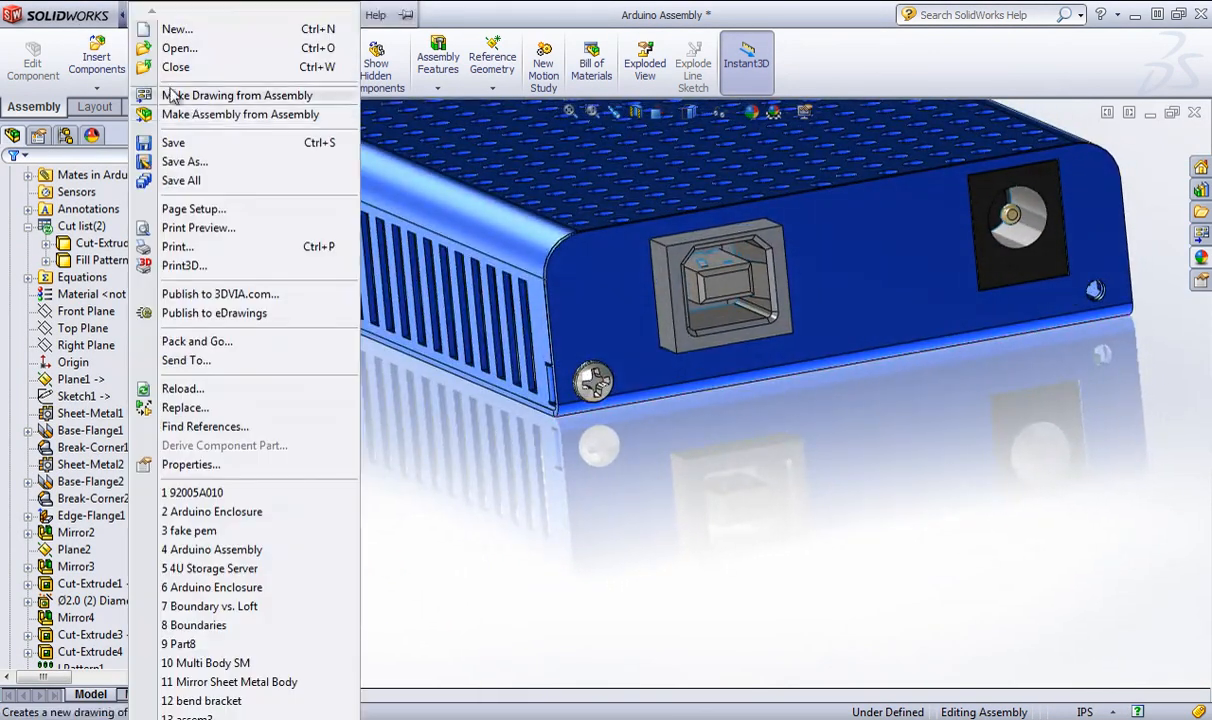
{"action": "left_click", "coordinate": [98, 89]}
{"action": "left_click", "coordinate": [140, 162]}
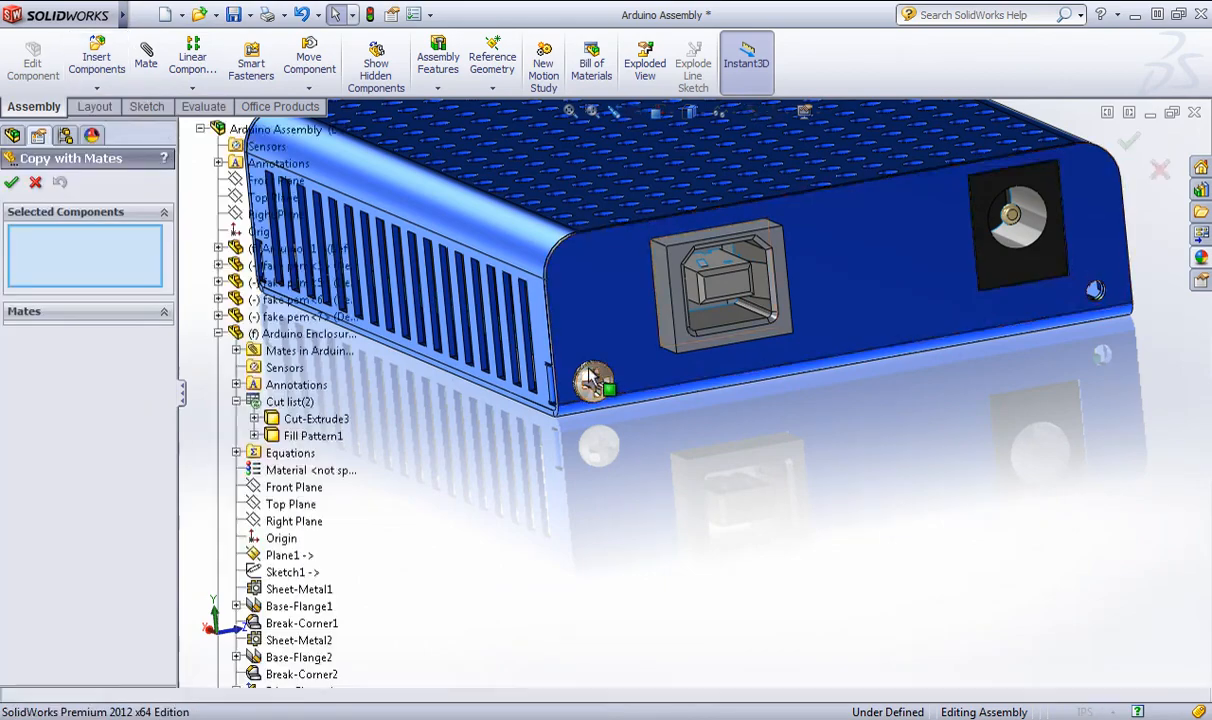
{"action": "scroll", "coordinate": [595, 398], "scroll_direction": "down", "scroll_amount": 3}
{"action": "left_click", "coordinate": [620, 395]}
{"action": "middle_click_drag", "start_coordinate": [622, 395], "coordinate": [462, 437]}
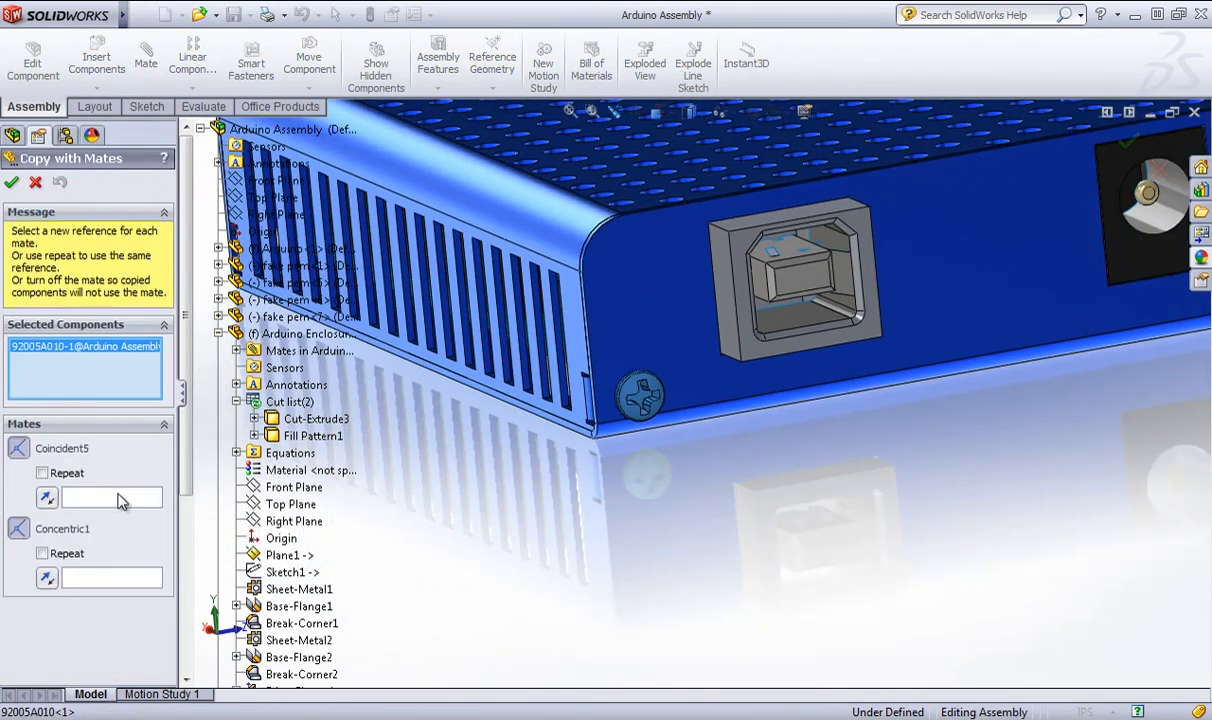
{"action": "left_click", "coordinate": [118, 496]}
{"action": "scroll", "coordinate": [879, 476], "scroll_direction": "up", "scroll_amount": 4}
{"action": "scroll", "coordinate": [968, 344], "scroll_direction": "down", "scroll_amount": 5}
{"action": "left_click", "coordinate": [882, 312]}
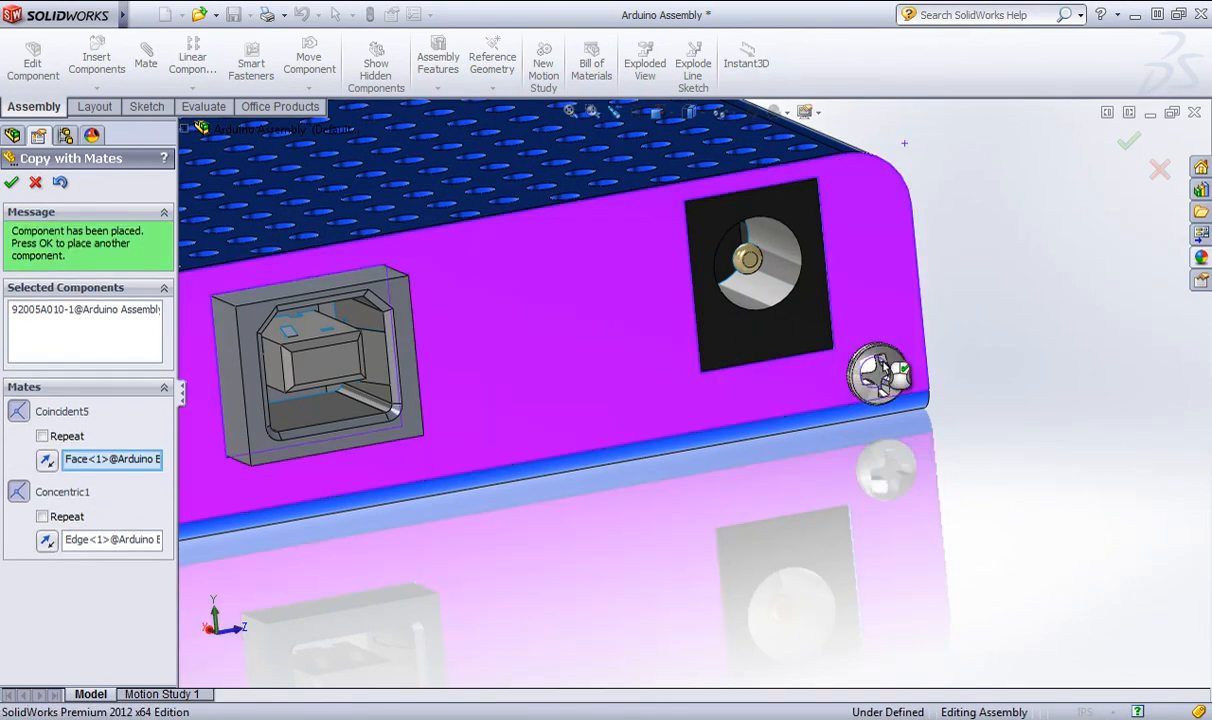
Place another mated screw copy in one corner hole of the enclosure's opposite end face.
{"action": "scroll", "coordinate": [1000, 418], "scroll_direction": "up", "scroll_amount": 8}
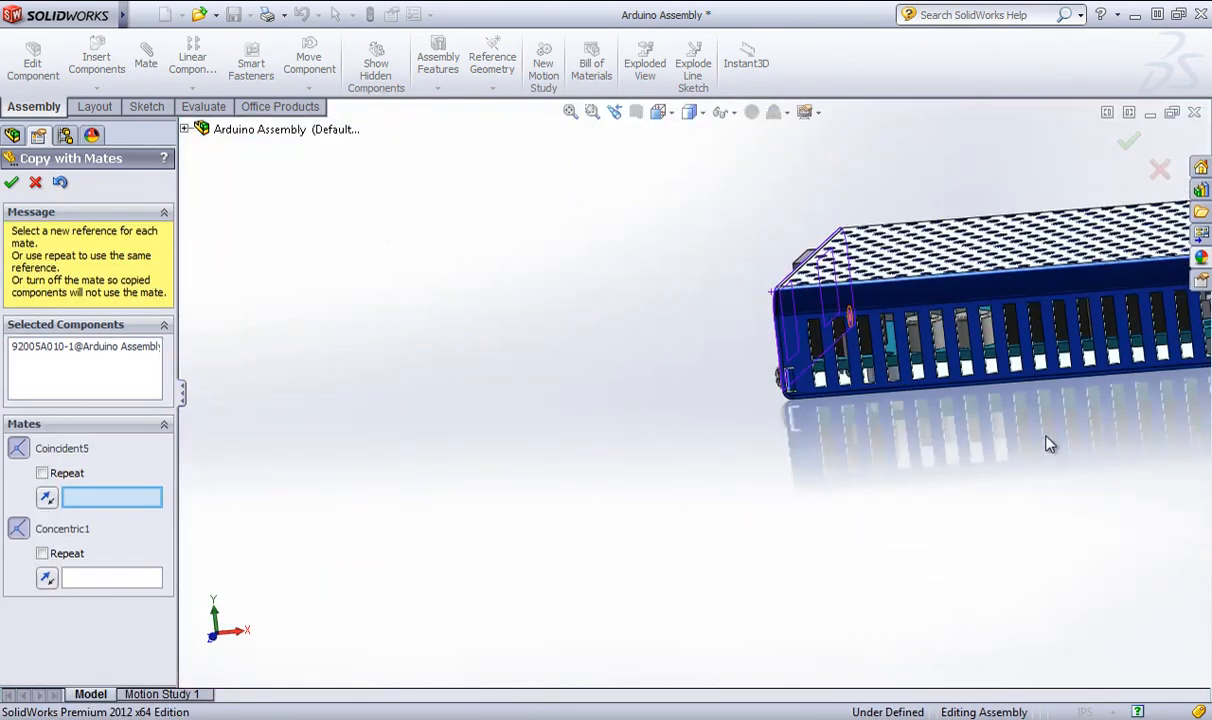
{"action": "middle_click_drag", "start_coordinate": [1047, 441], "coordinate": [923, 451]}
{"action": "scroll", "coordinate": [840, 360], "scroll_direction": "down", "scroll_amount": 3}
{"action": "left_click", "coordinate": [747, 370]}
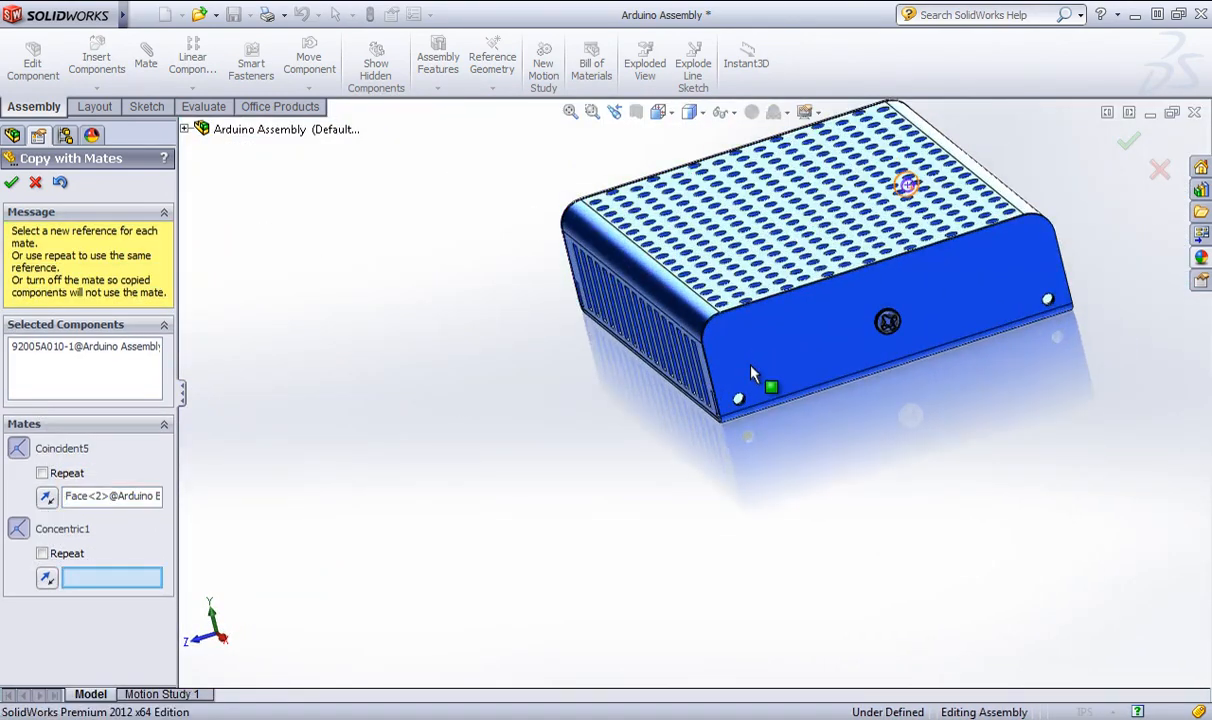
{"action": "scroll", "coordinate": [720, 390], "scroll_direction": "down", "scroll_amount": 5}
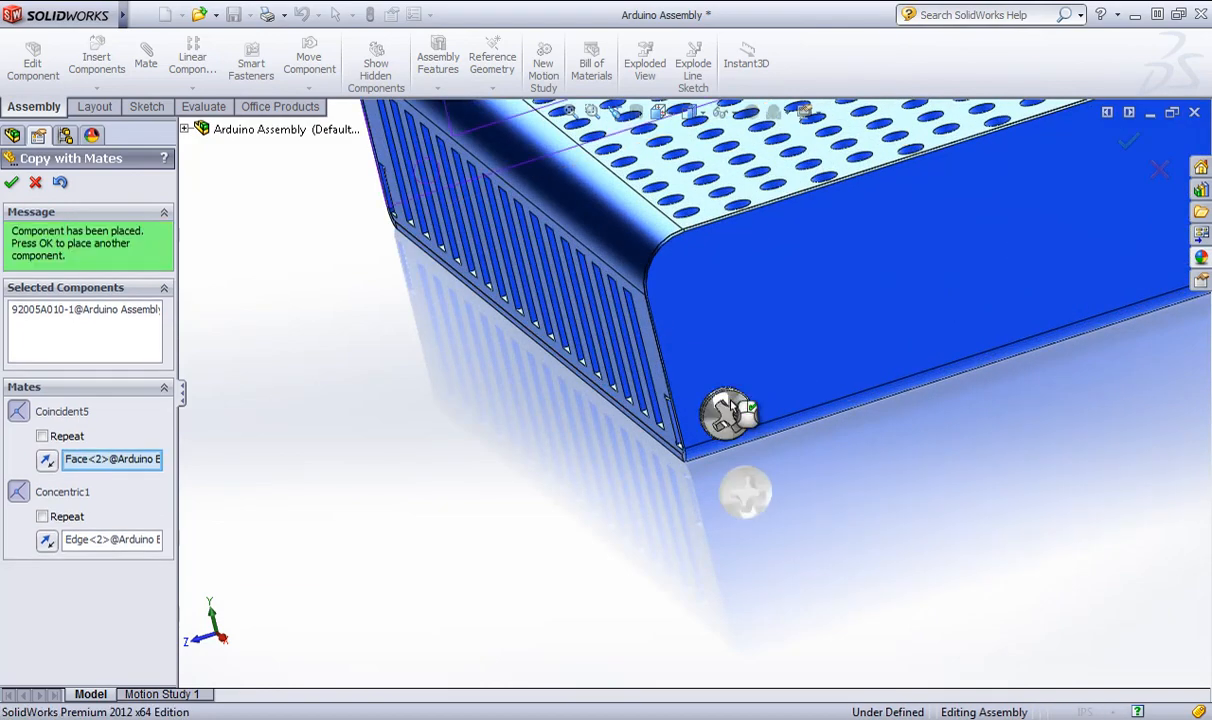
{"action": "right_click", "coordinate": [740, 410]}
Place a mated screw copy in the remaining hole of the opposite end face and finish copying with mates.
{"action": "scroll", "coordinate": [793, 420], "scroll_direction": "up", "scroll_amount": 5}
{"action": "scroll", "coordinate": [943, 290], "scroll_direction": "down", "scroll_amount": 4}
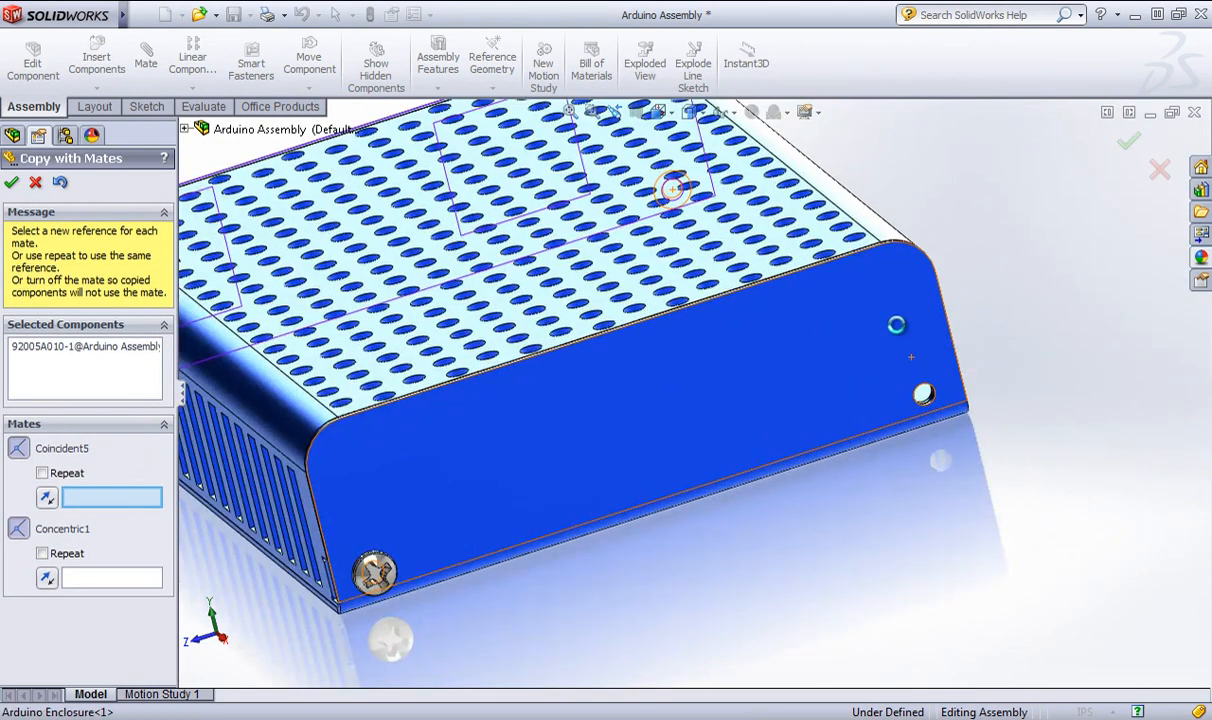
{"action": "left_click", "coordinate": [911, 357]}
{"action": "scroll", "coordinate": [948, 397], "scroll_direction": "down", "scroll_amount": 2}
{"action": "left_click", "coordinate": [910, 397]}
{"action": "right_click", "coordinate": [910, 397]}
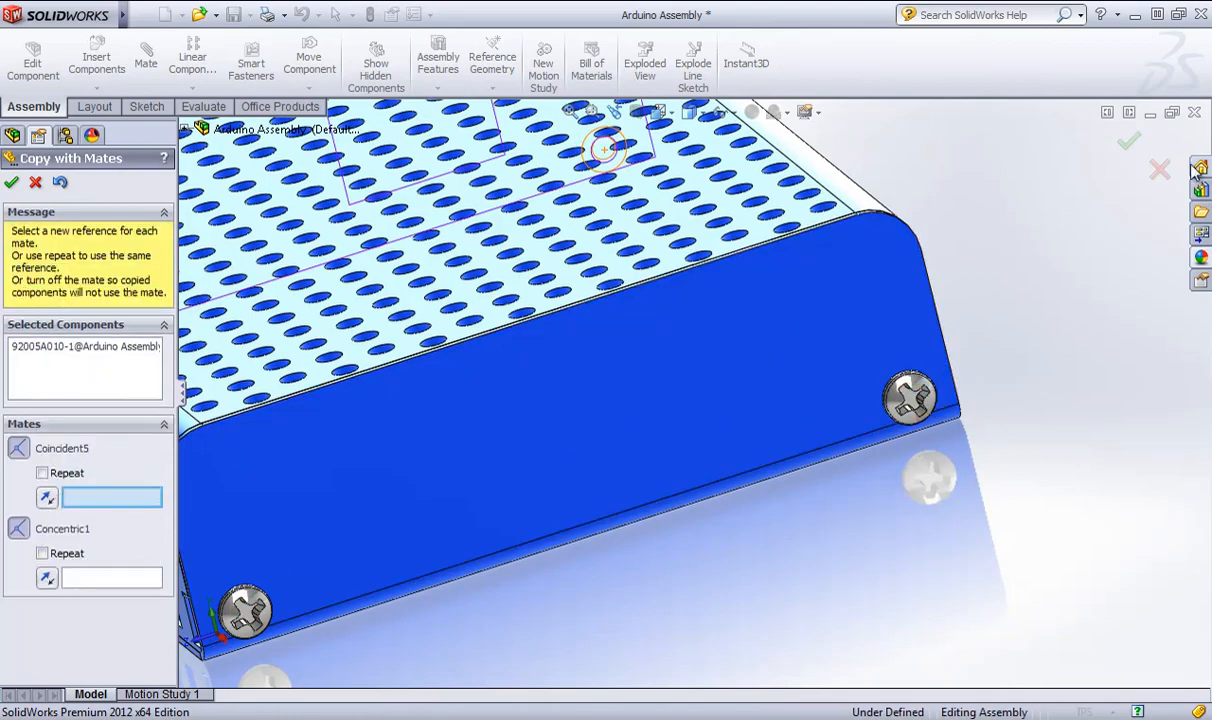
{"action": "left_click", "coordinate": [1130, 143]}
{"action": "key", "text": "f"}
{"action": "middle_click_drag", "start_coordinate": [1021, 208], "coordinate": [787, 188]}
{"action": "scroll", "coordinate": [576, 310], "scroll_direction": "down", "scroll_amount": 3}
{"action": "middle_click_drag", "start_coordinate": [576, 326], "coordinate": [620, 441]}
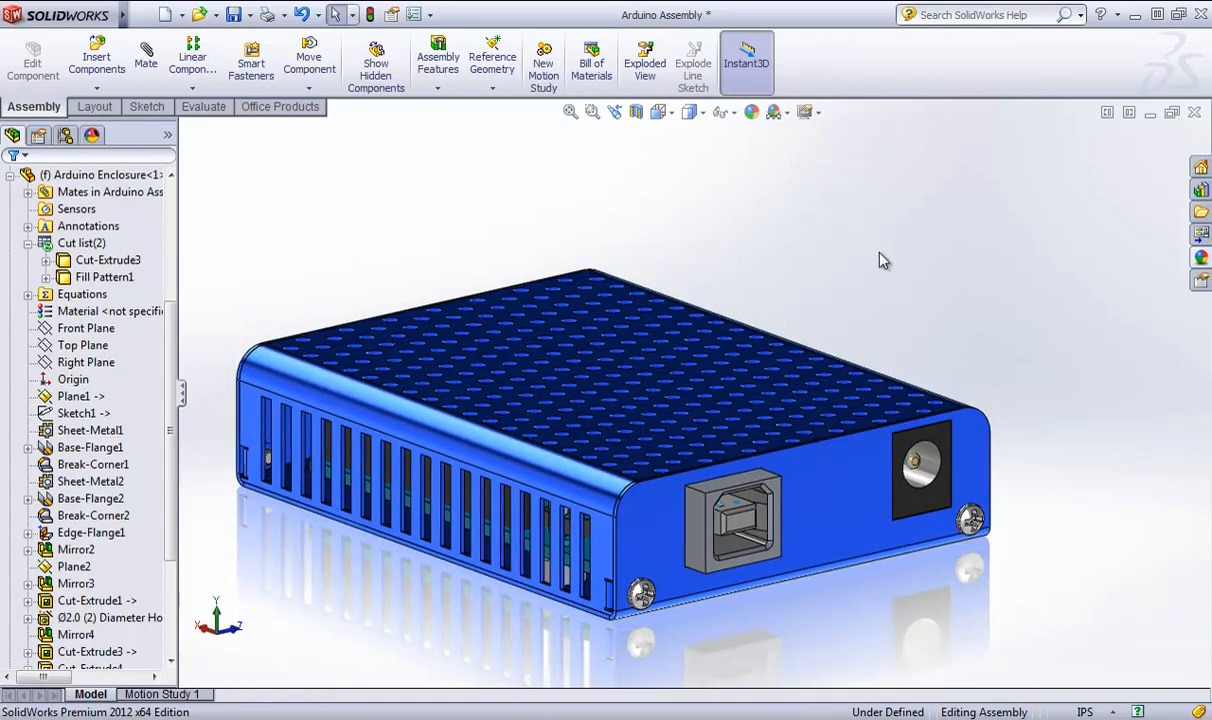